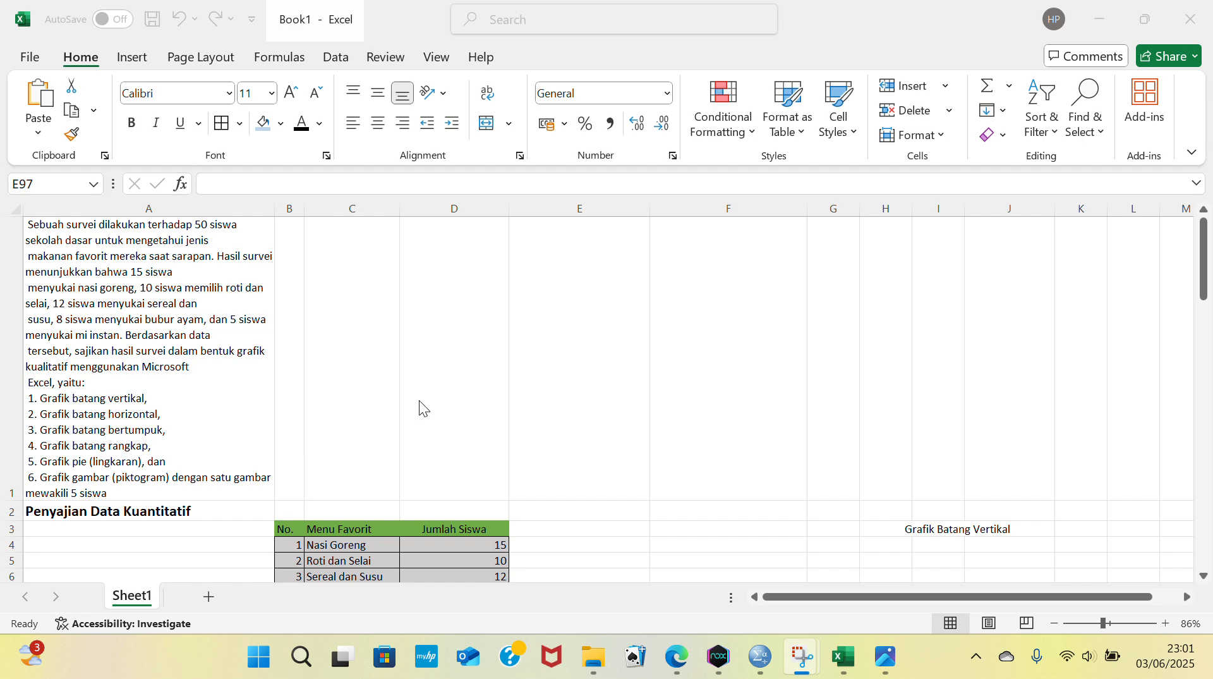
Step: Examine the survey task text, the favourite-menu table and the two-variable table on the sheet
{"action": "scroll", "coordinate": [493, 438], "scroll_direction": "down", "scroll_amount": 5}
{"action": "scroll", "coordinate": [493, 437], "scroll_direction": "up", "scroll_amount": 3}
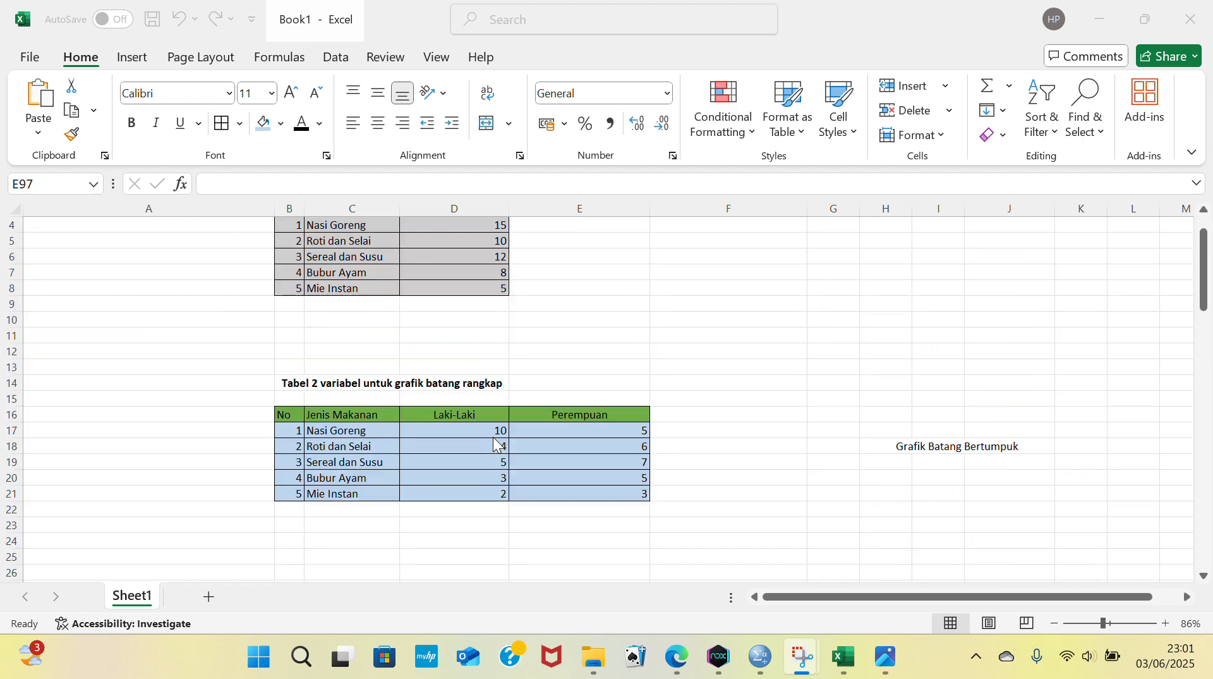
{"action": "scroll", "coordinate": [493, 438], "scroll_direction": "up", "scroll_amount": 2}
{"action": "scroll", "coordinate": [493, 437], "scroll_direction": "down", "scroll_amount": 2}
{"action": "scroll", "coordinate": [495, 444], "scroll_direction": "up", "scroll_amount": 2}
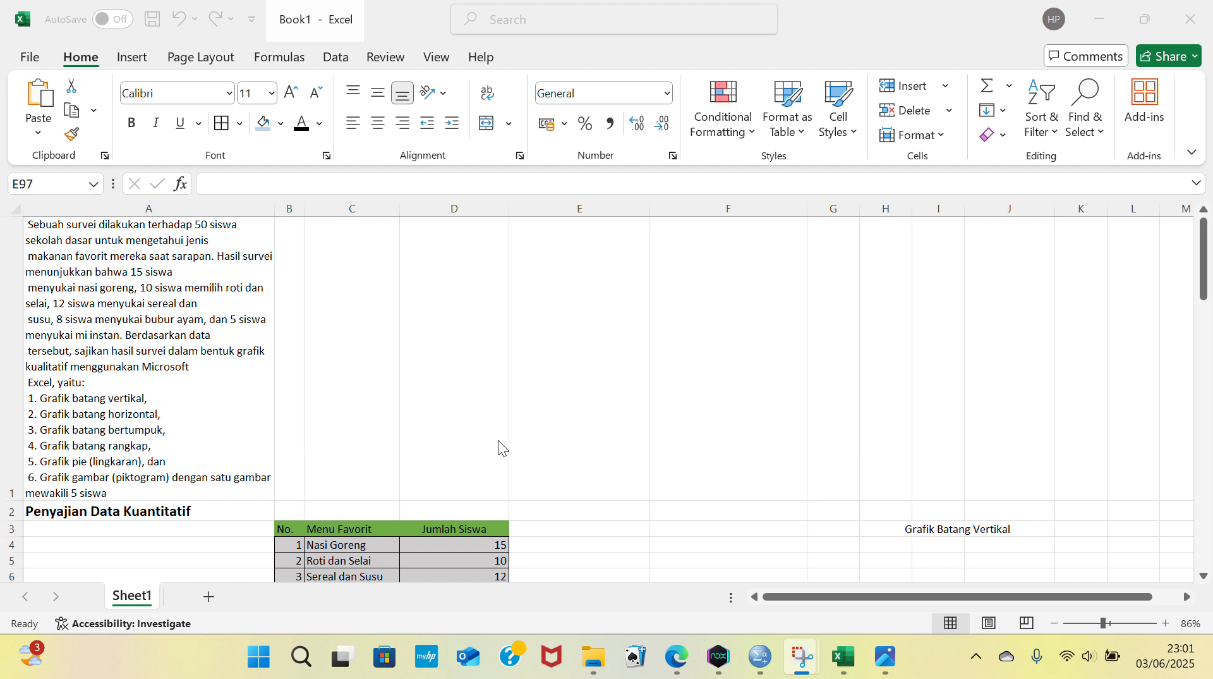
{"action": "scroll", "coordinate": [534, 467], "scroll_direction": "down", "scroll_amount": 1}
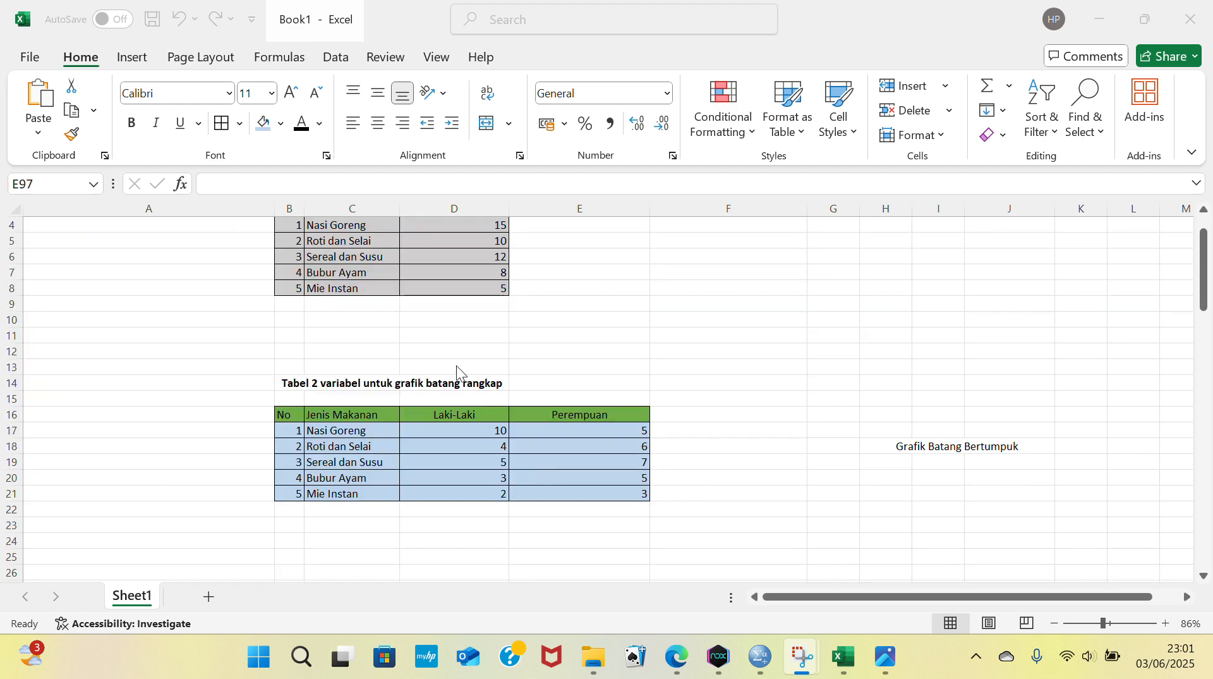
{"action": "left_click", "coordinate": [1205, 287]}
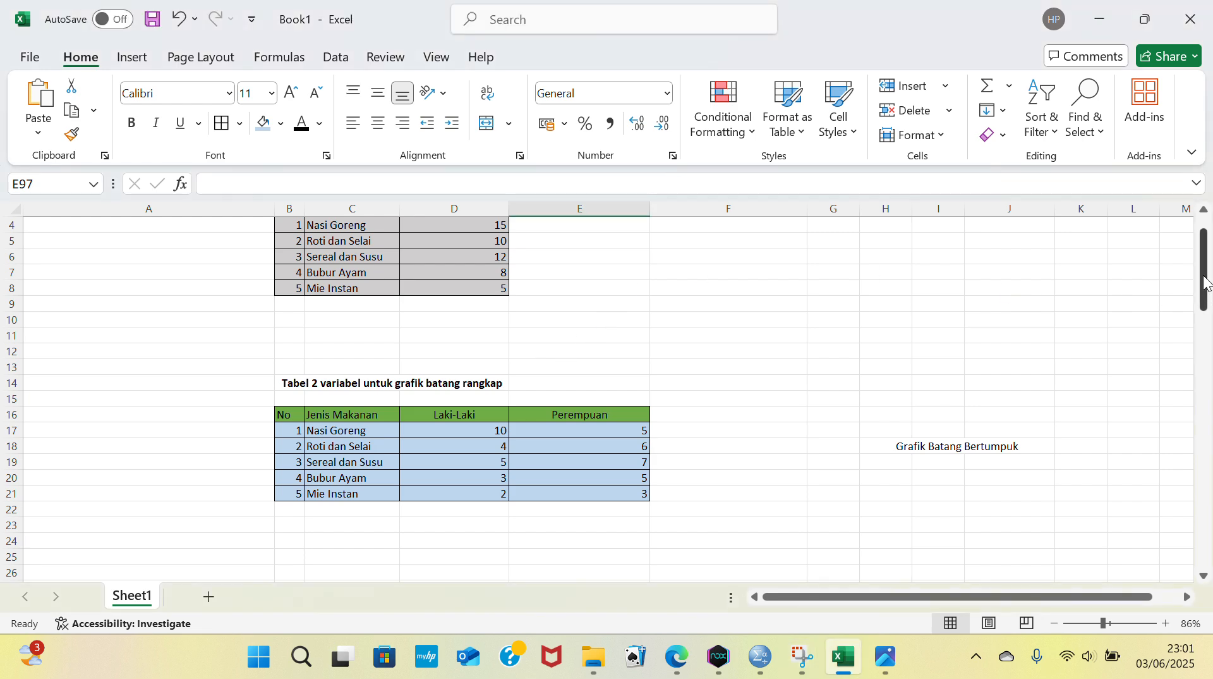
{"action": "scroll", "coordinate": [599, 311], "scroll_direction": "up", "scroll_amount": 1}
{"action": "scroll", "coordinate": [599, 312], "scroll_direction": "up", "scroll_amount": 2}
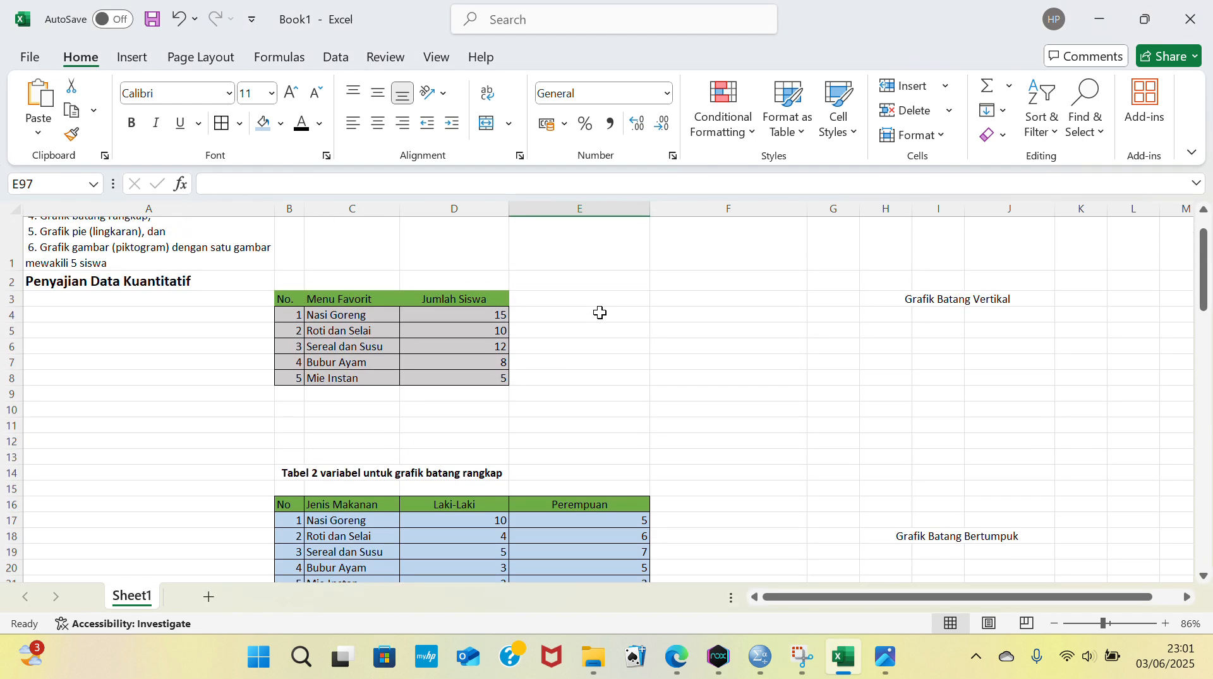
{"action": "scroll", "coordinate": [599, 312], "scroll_direction": "down", "scroll_amount": 1}
{"action": "scroll", "coordinate": [600, 313], "scroll_direction": "down", "scroll_amount": 2}
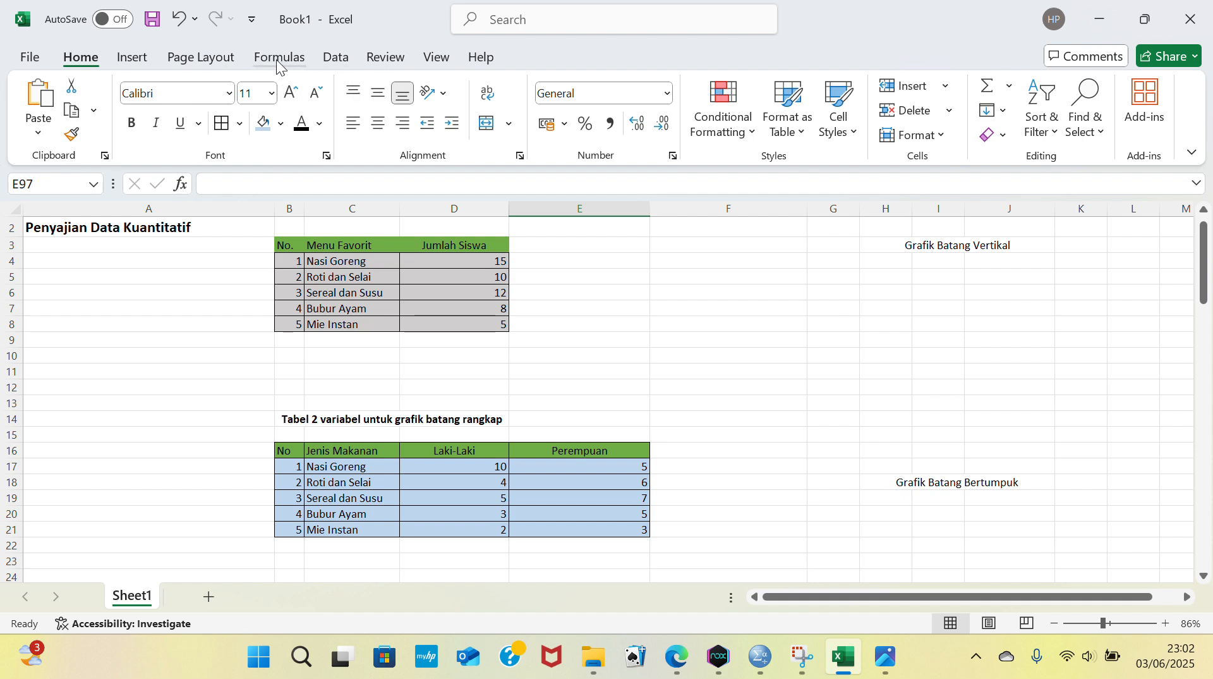
Step: Insert an empty 2-D clustered column chart on the sheet
{"action": "left_click", "coordinate": [204, 58]}
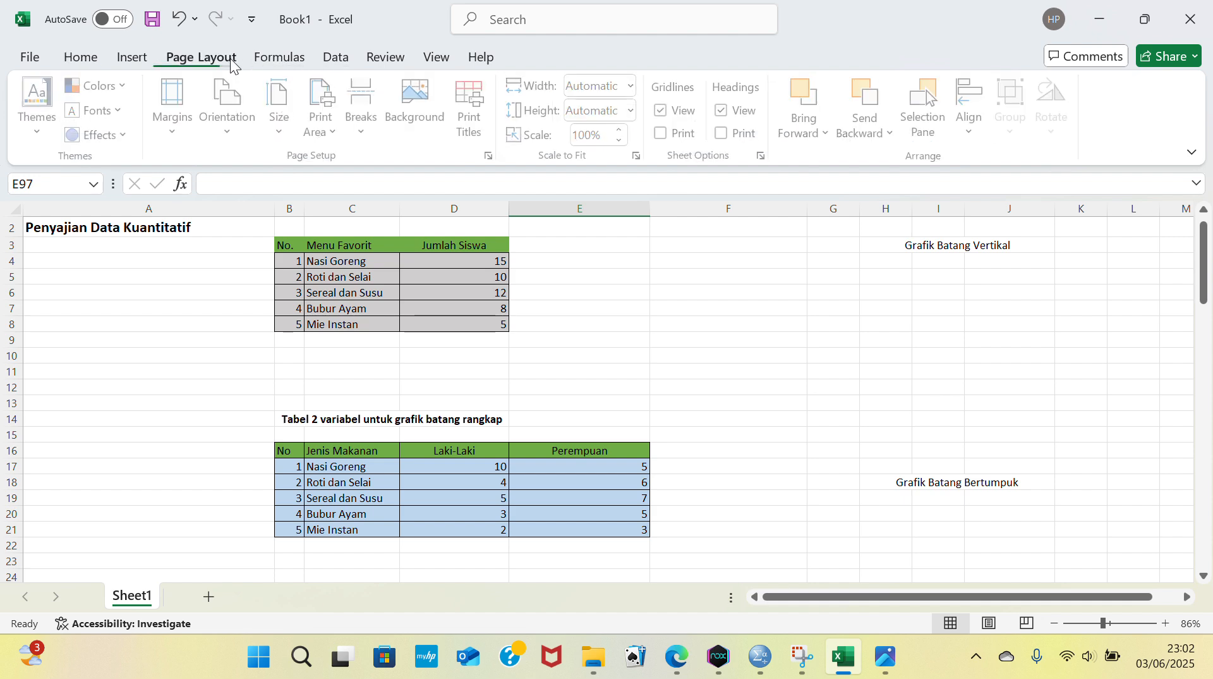
{"action": "left_click", "coordinate": [145, 65]}
{"action": "left_click", "coordinate": [386, 86]}
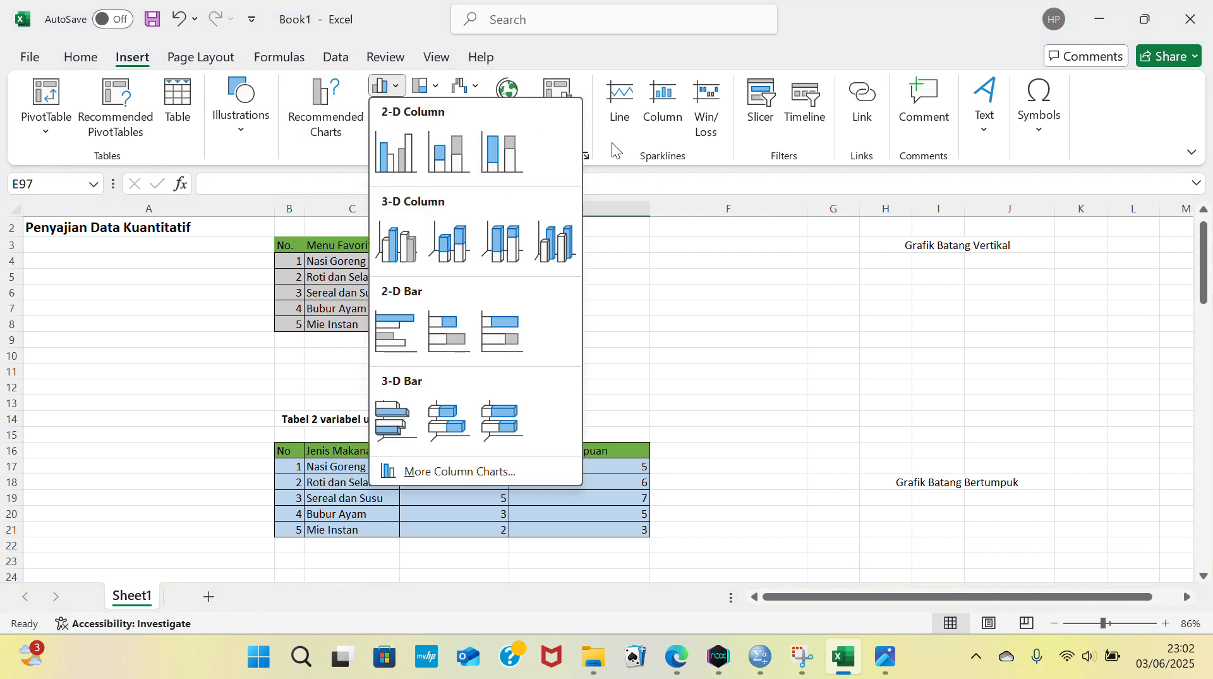
{"action": "left_click", "coordinate": [397, 143]}
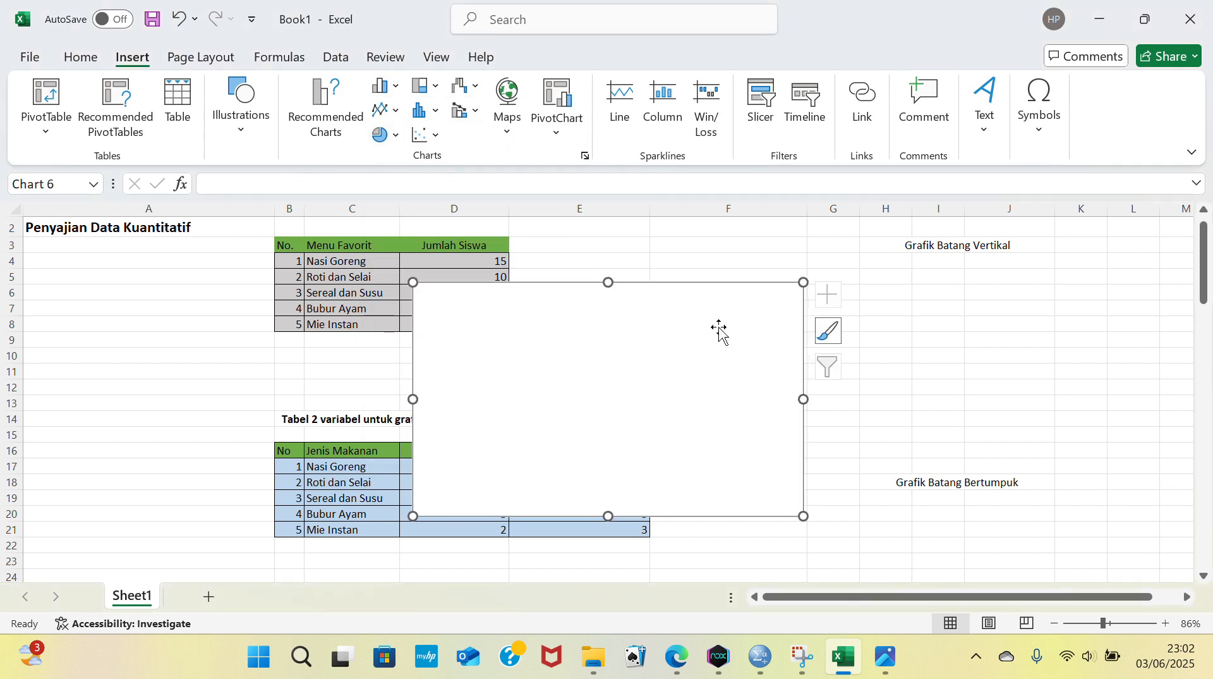
Step: Shrink the empty column chart and place it directly under the "Grafik Batang Vertikal" heading
{"action": "left_click_drag", "start_coordinate": [644, 414], "coordinate": [942, 390]}
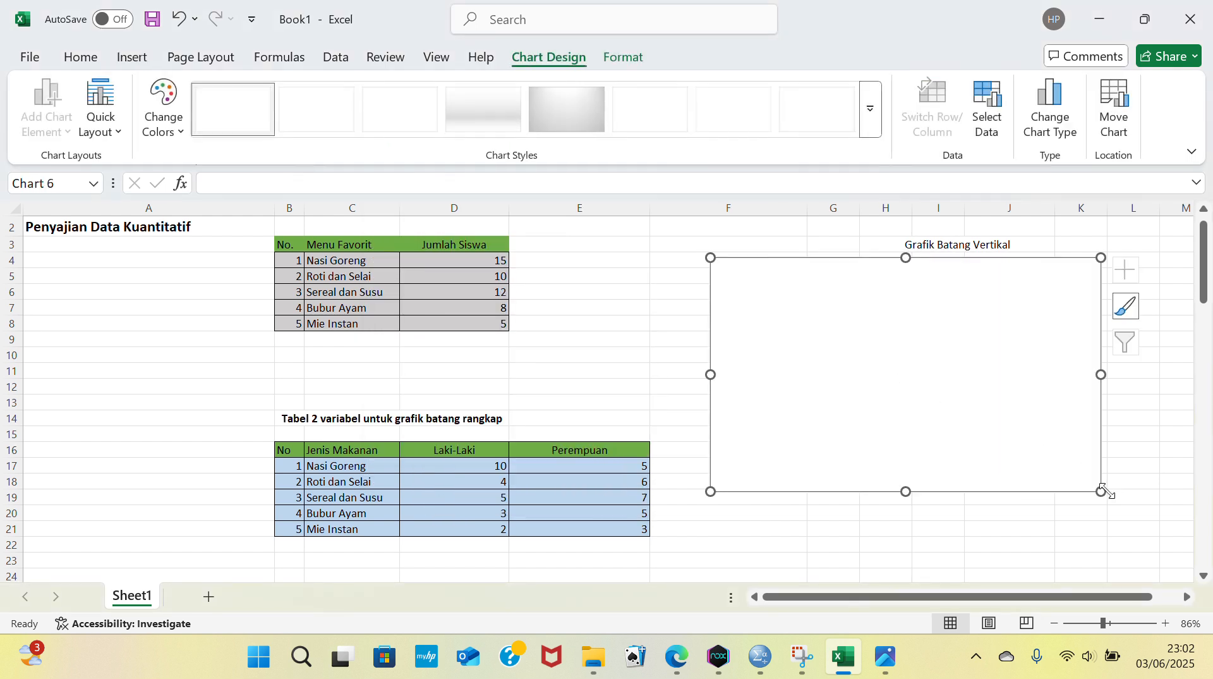
{"action": "left_click_drag", "start_coordinate": [1103, 490], "coordinate": [1041, 440]}
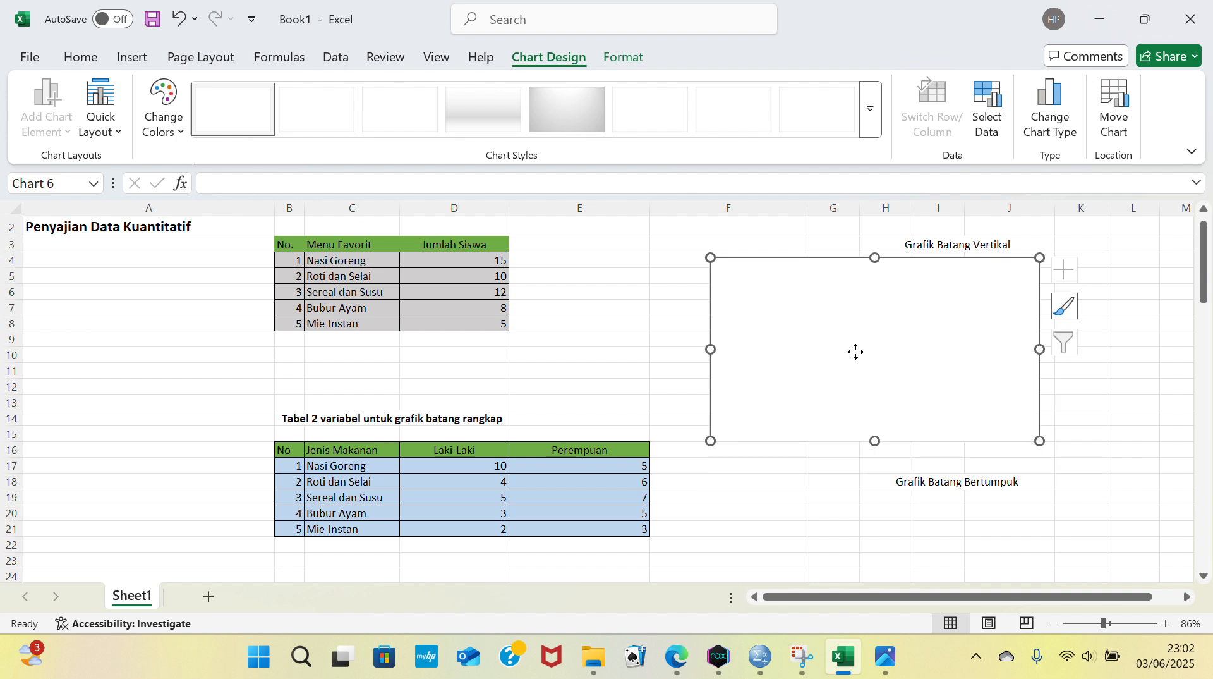
{"action": "left_click_drag", "start_coordinate": [856, 352], "coordinate": [943, 354]}
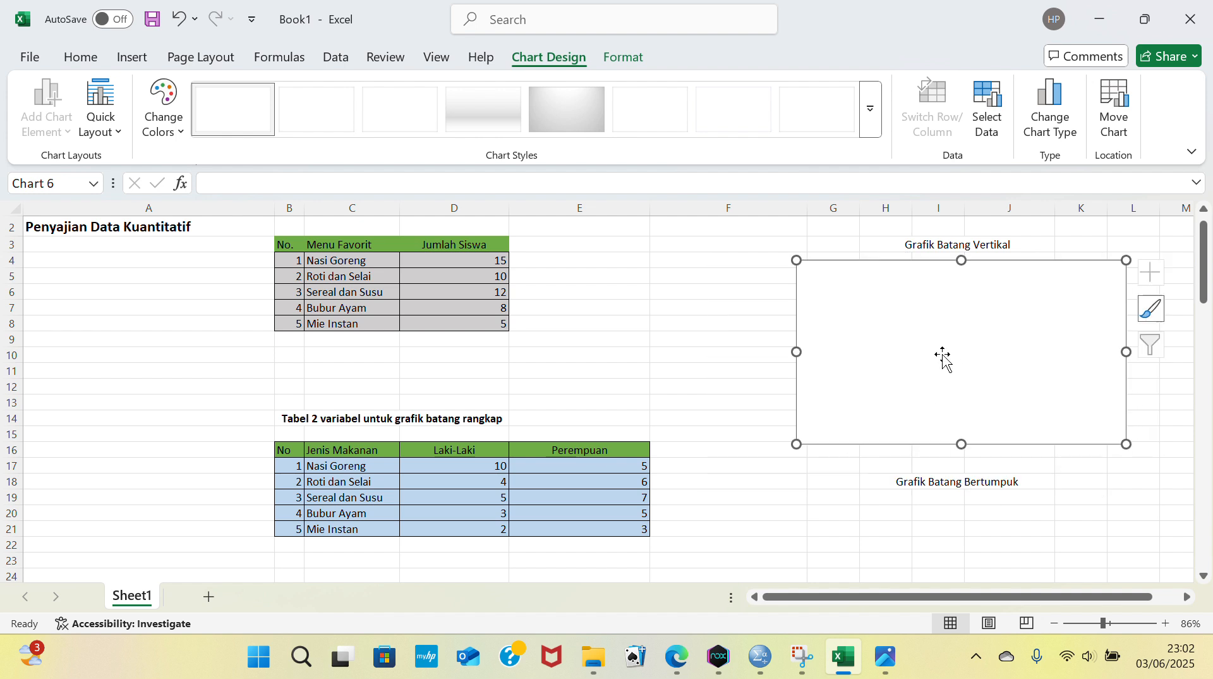
Step: Set the column chart's data range to the Menu Favorit and Jumlah Siswa columns, Sheet1 C3:D8
{"action": "right_click", "coordinate": [982, 350]}
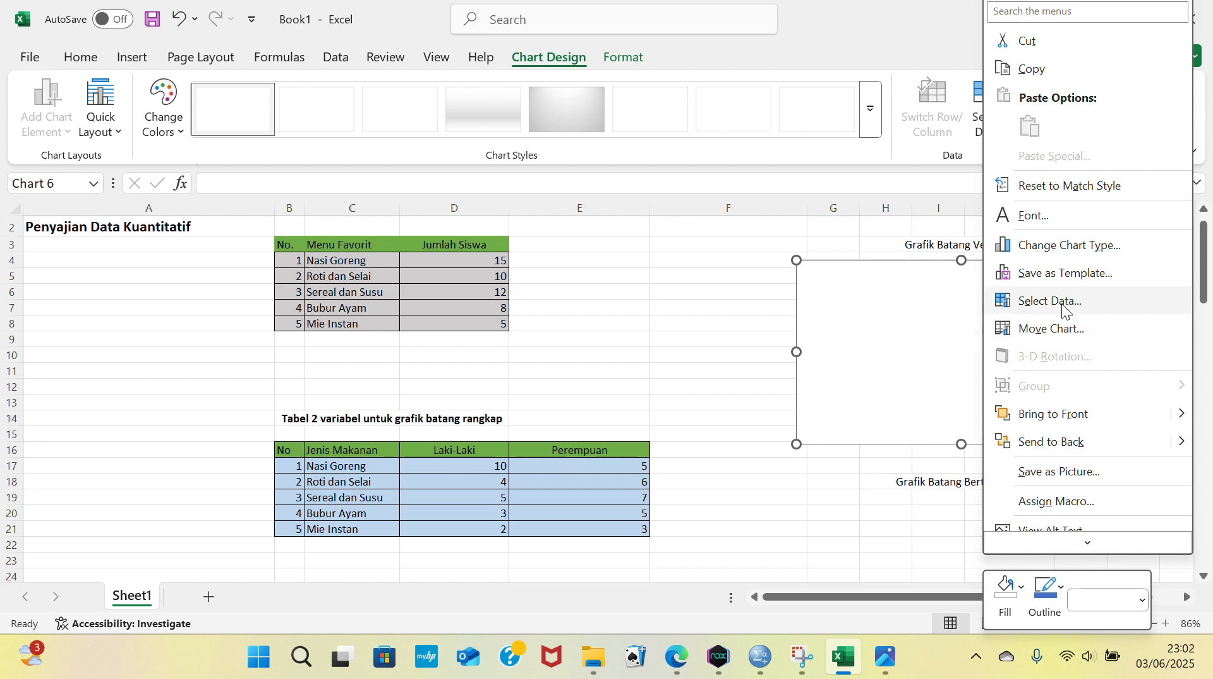
{"action": "left_click", "coordinate": [1060, 302]}
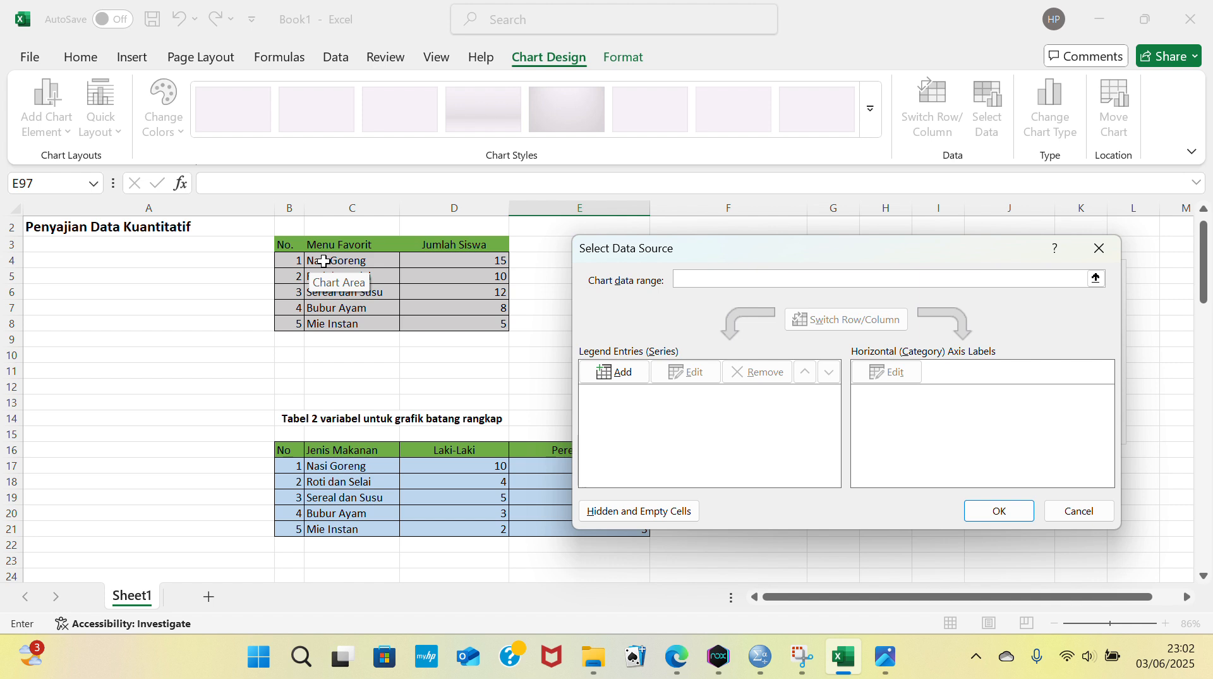
{"action": "left_click_drag", "start_coordinate": [319, 245], "coordinate": [461, 320]}
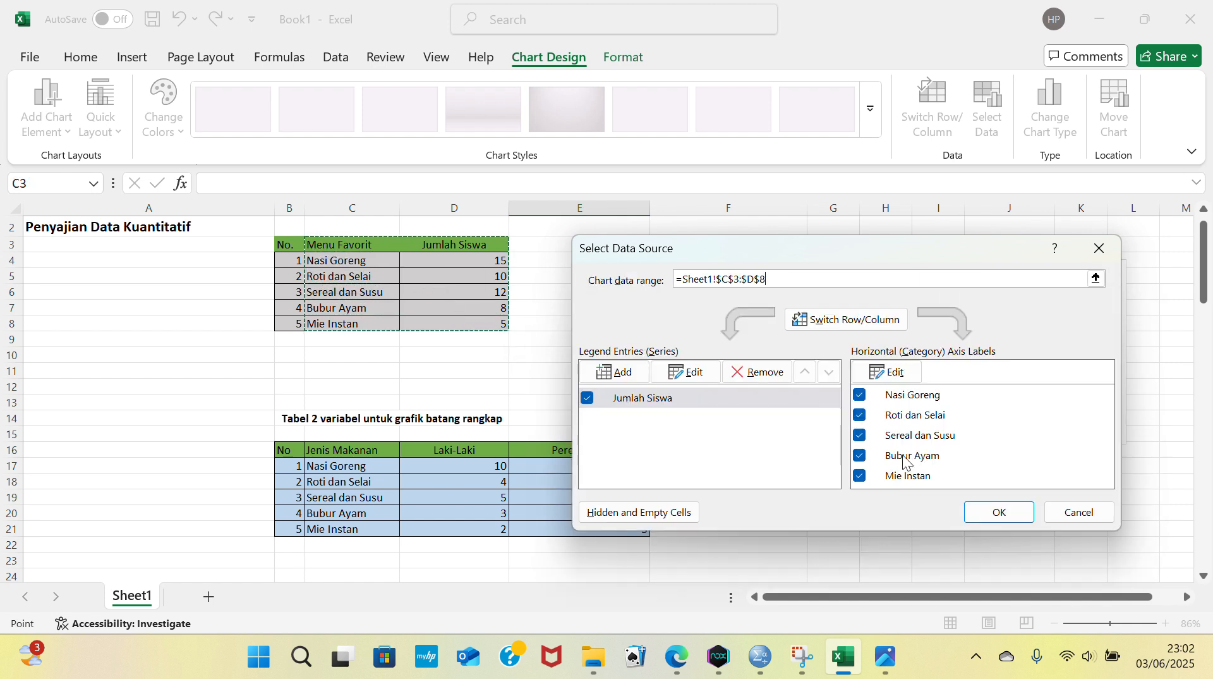
{"action": "left_click", "coordinate": [998, 512]}
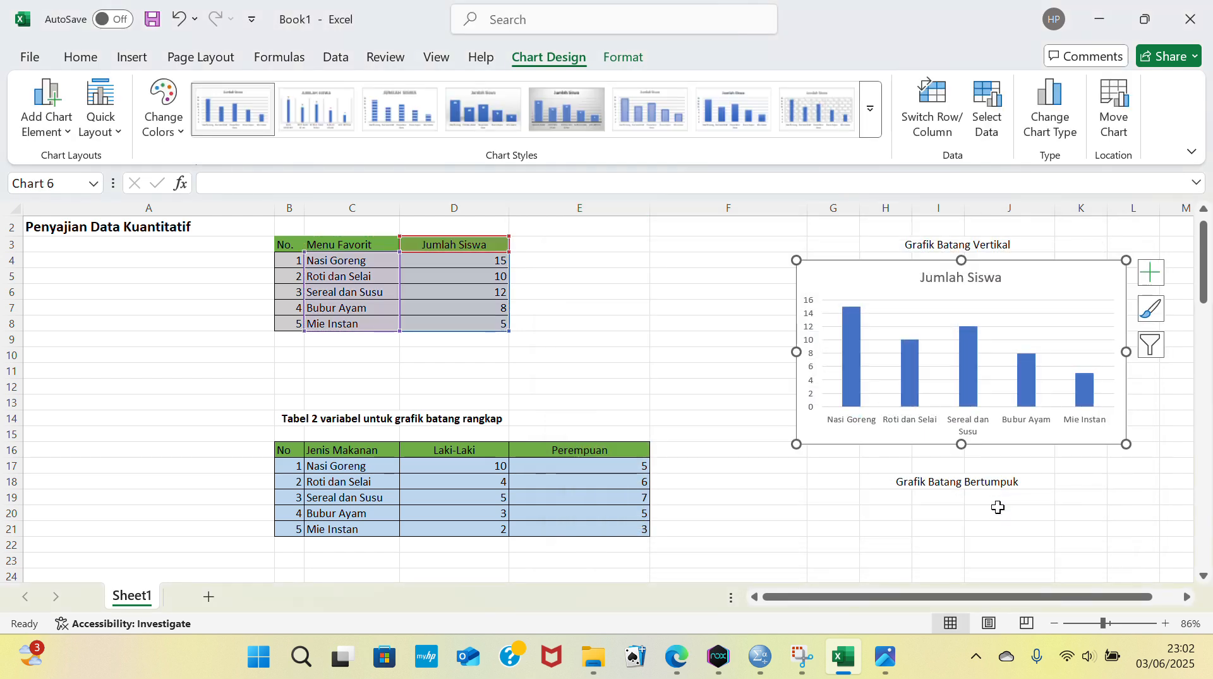
Step: Add data labels to the Jumlah Siswa column chart, leaving it without a legend
{"action": "left_click", "coordinate": [1155, 347]}
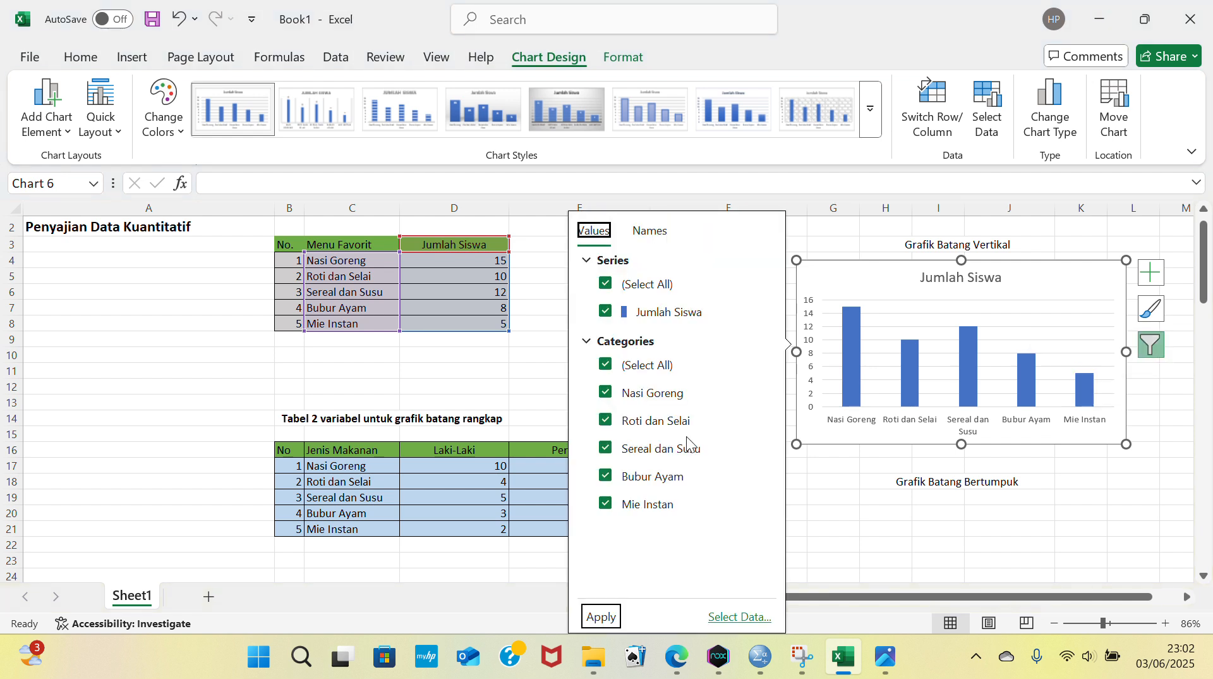
{"action": "left_click", "coordinate": [1151, 272]}
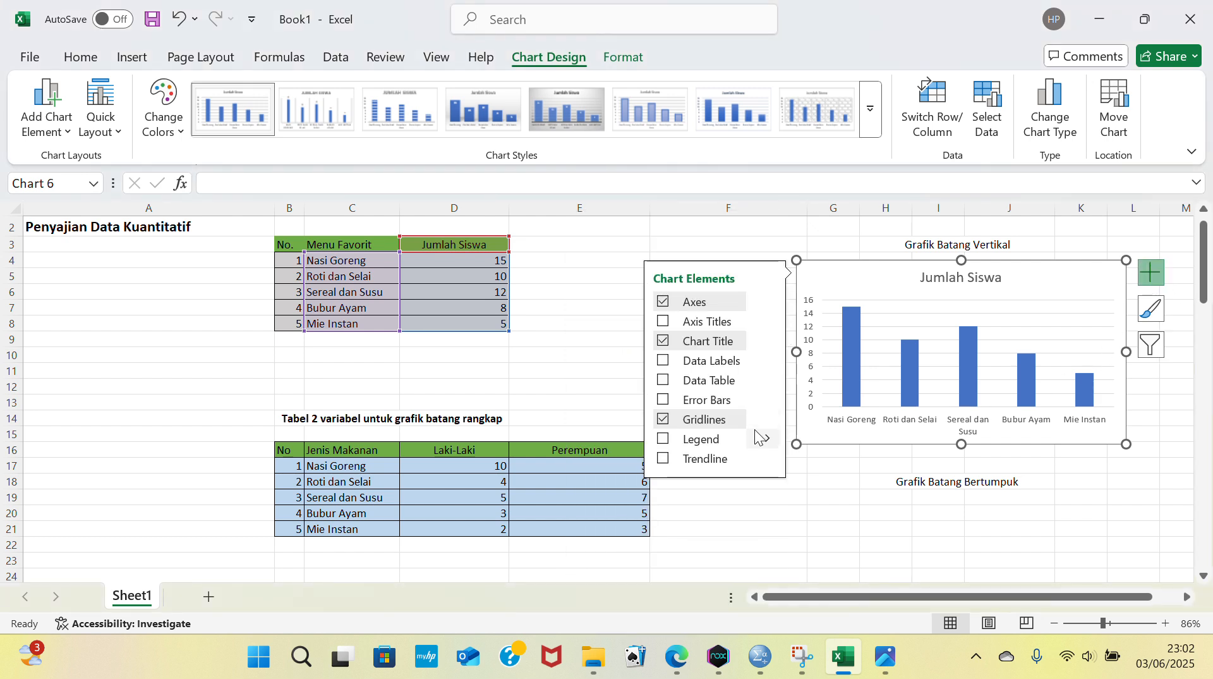
{"action": "left_click", "coordinate": [731, 440]}
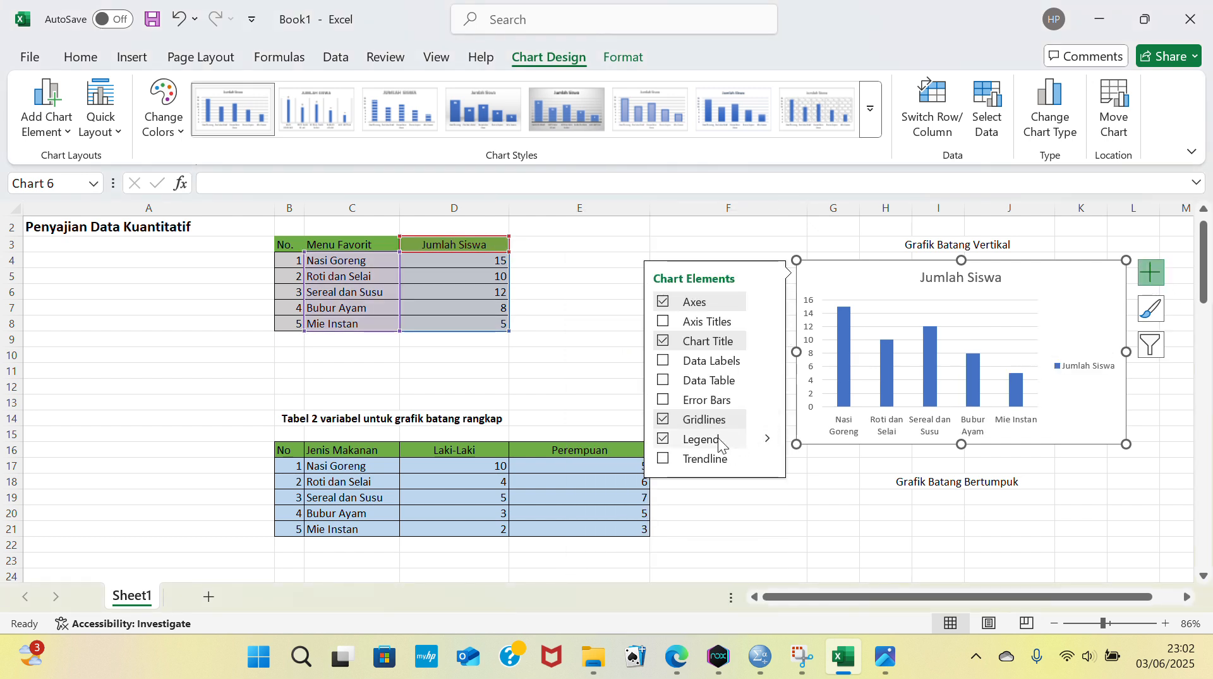
{"action": "left_click", "coordinate": [712, 441]}
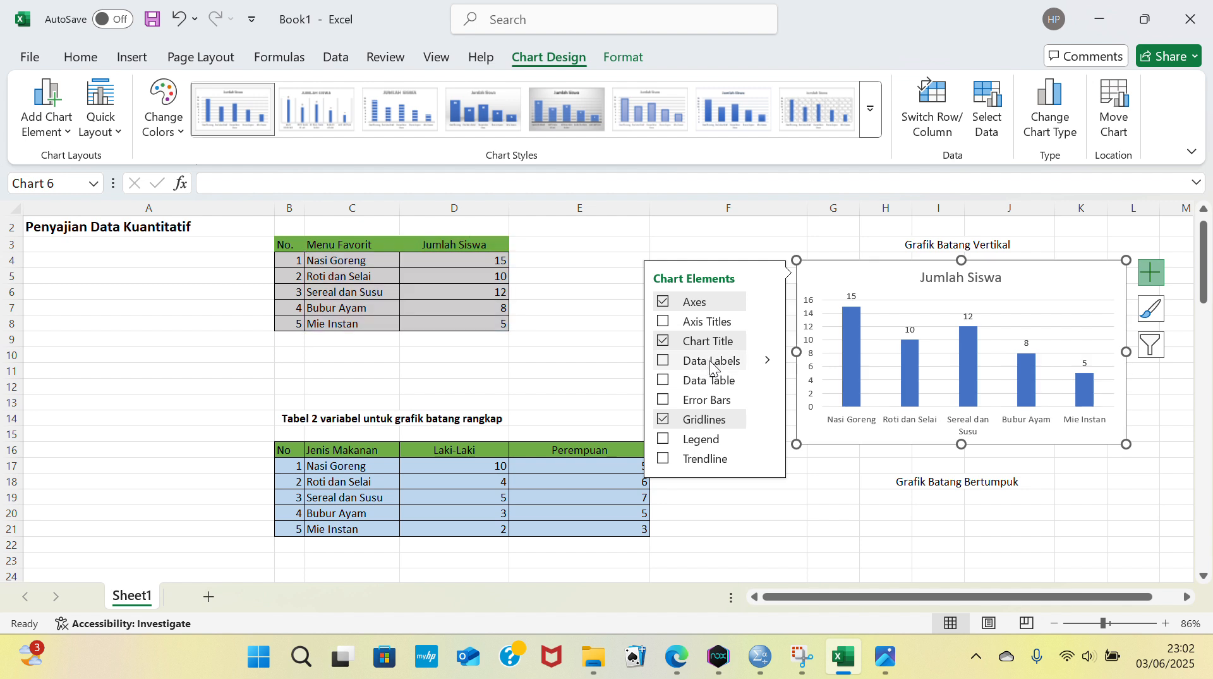
{"action": "left_click", "coordinate": [711, 363]}
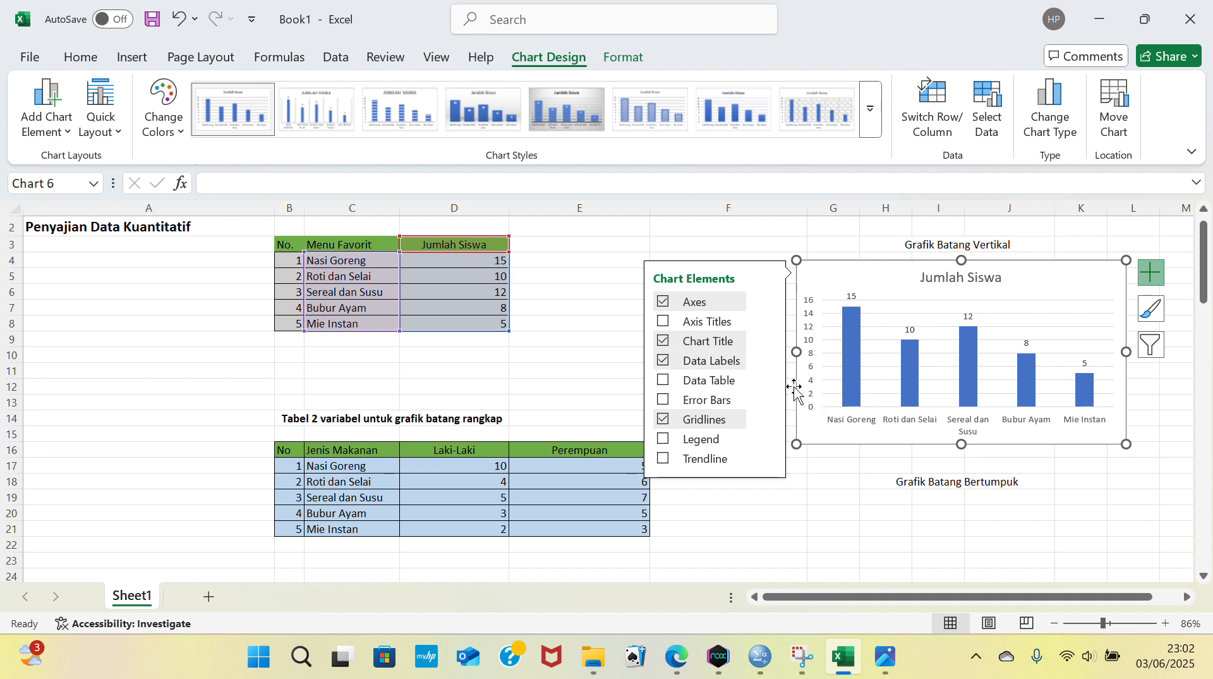
{"action": "left_click", "coordinate": [619, 305]}
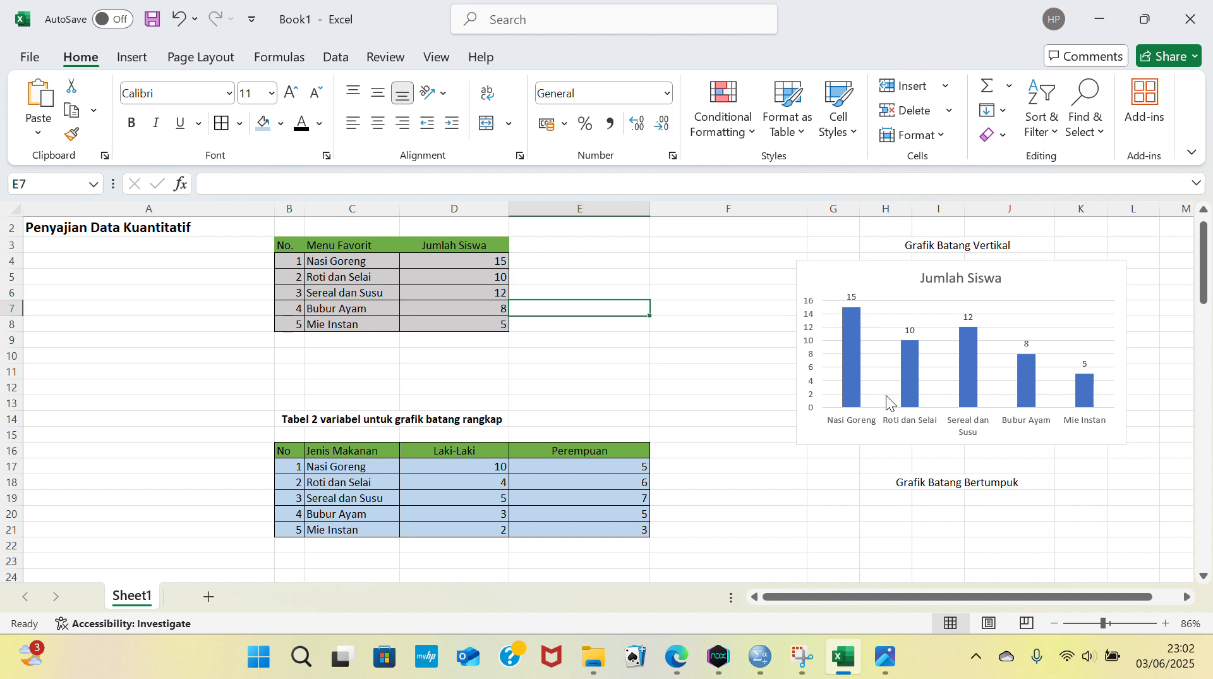
Step: Insert a 2-D clustered bar chart from the Menu Favorit and Jumlah Siswa table
{"action": "scroll", "coordinate": [789, 413], "scroll_direction": "right", "scroll_amount": 2}
{"action": "scroll", "coordinate": [789, 414], "scroll_direction": "right", "scroll_amount": 3}
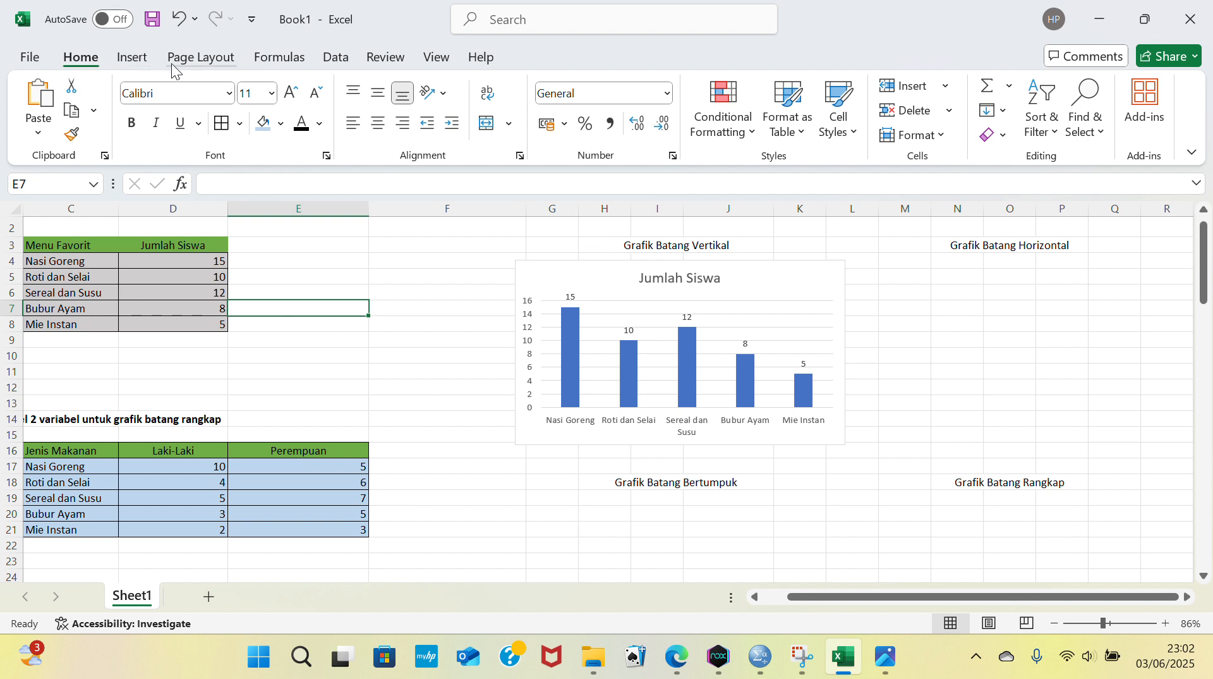
{"action": "left_click", "coordinate": [145, 62]}
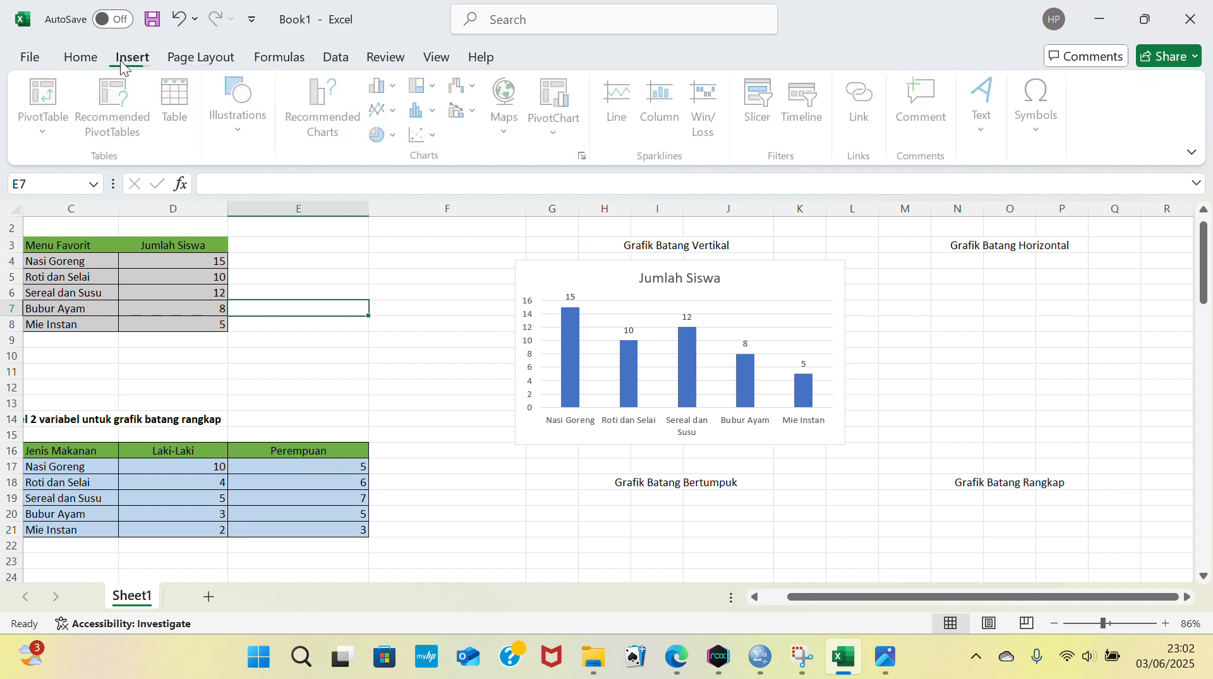
{"action": "left_click", "coordinate": [397, 86]}
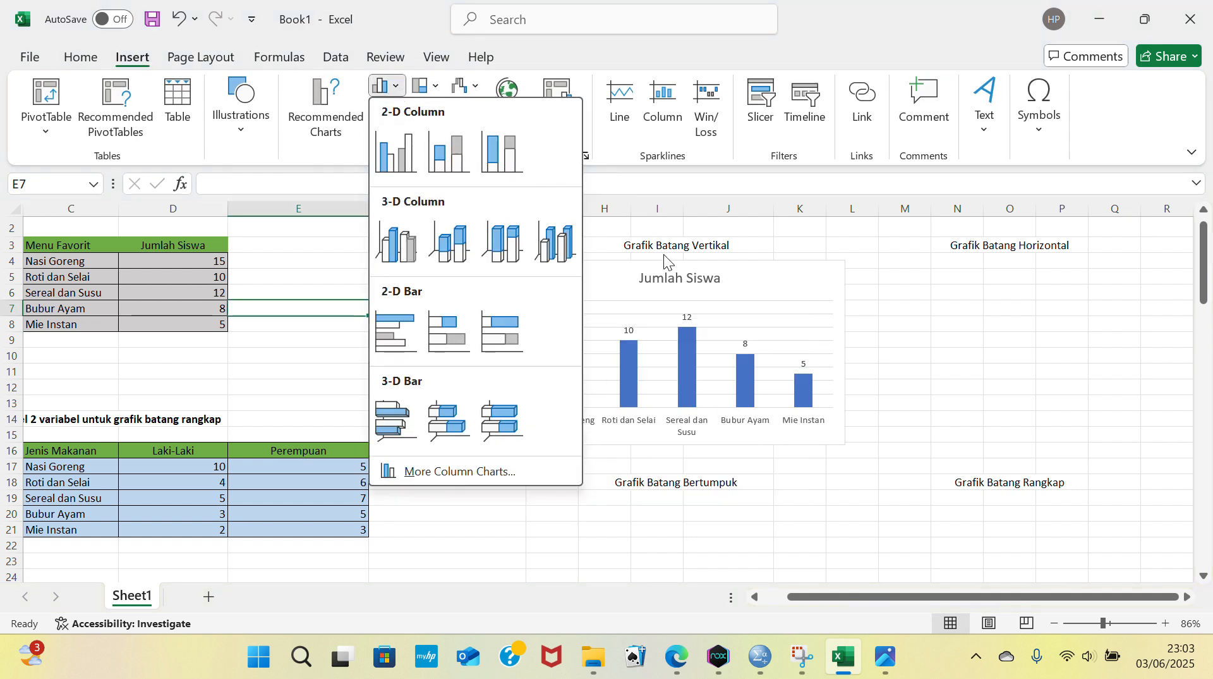
{"action": "left_click", "coordinate": [408, 325]}
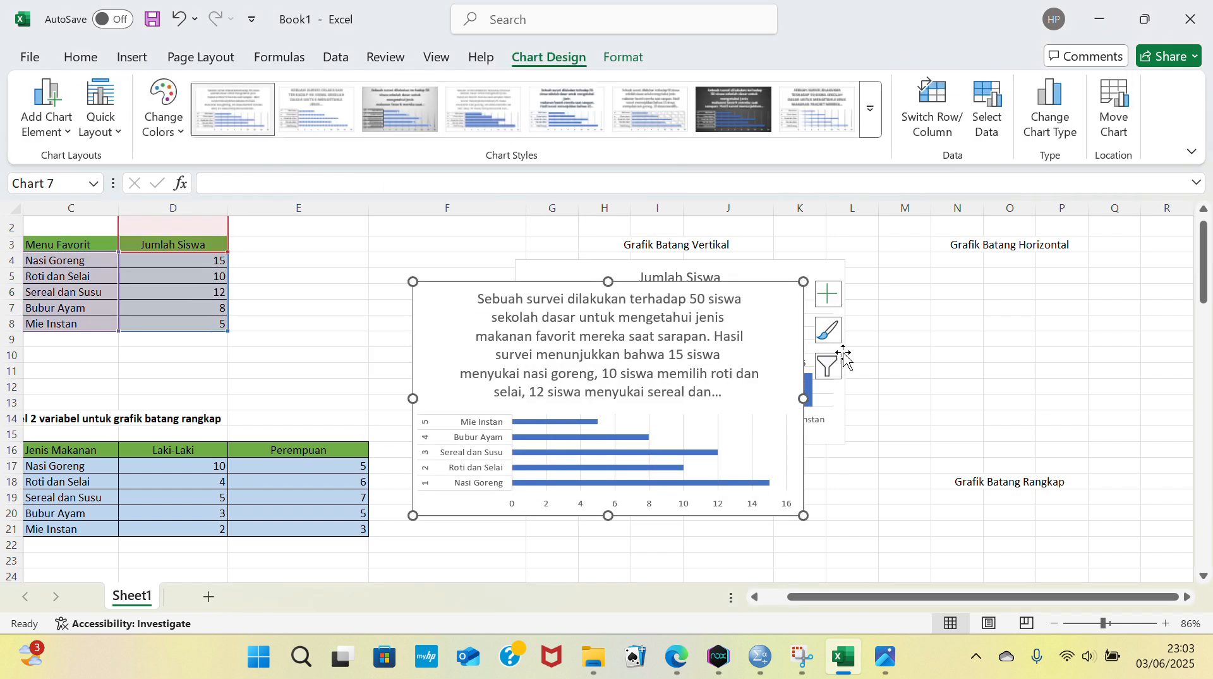
Step: Delete the whole long title text of the new bar chart
{"action": "double_click", "coordinate": [727, 385]}
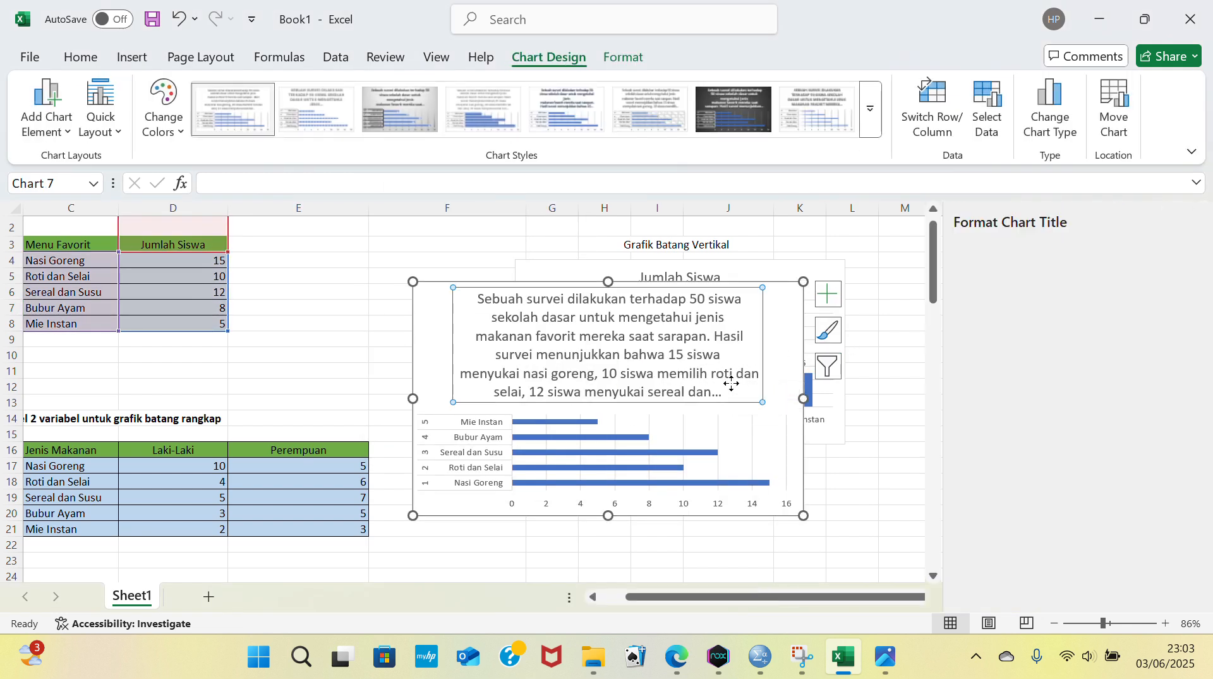
{"action": "left_click_drag", "start_coordinate": [728, 395], "coordinate": [463, 266]}
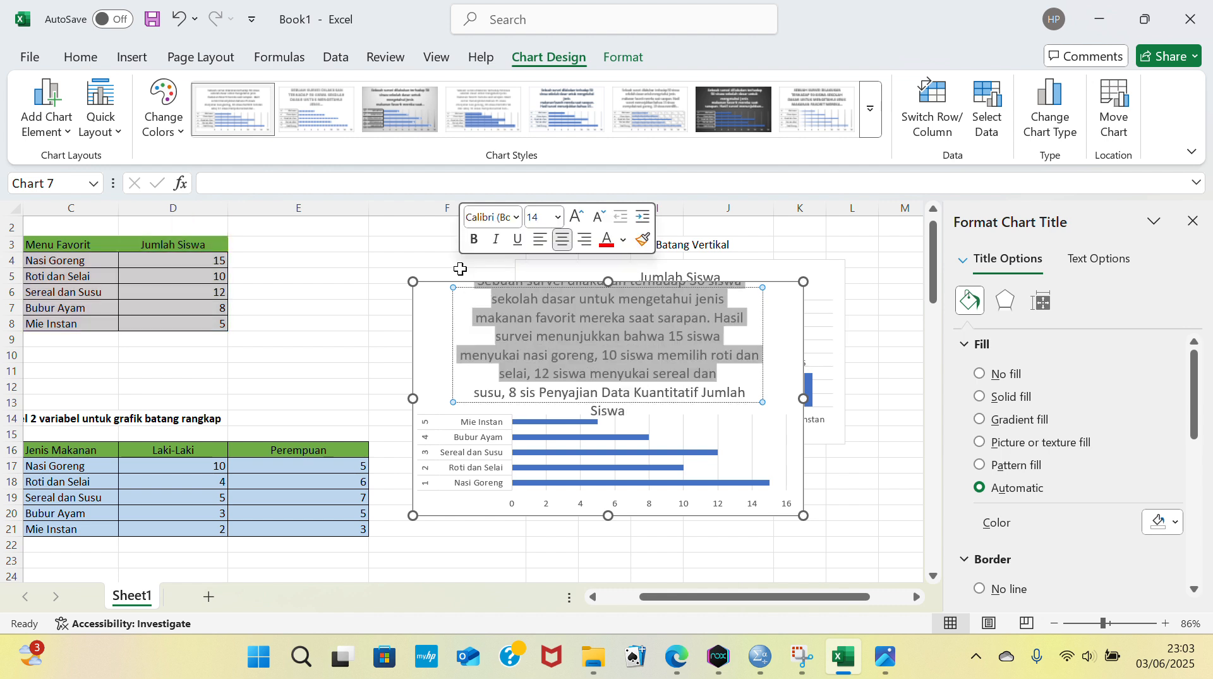
{"action": "key", "text": "BackSpace"}
{"action": "left_click_drag", "start_coordinate": [669, 374], "coordinate": [469, 330]}
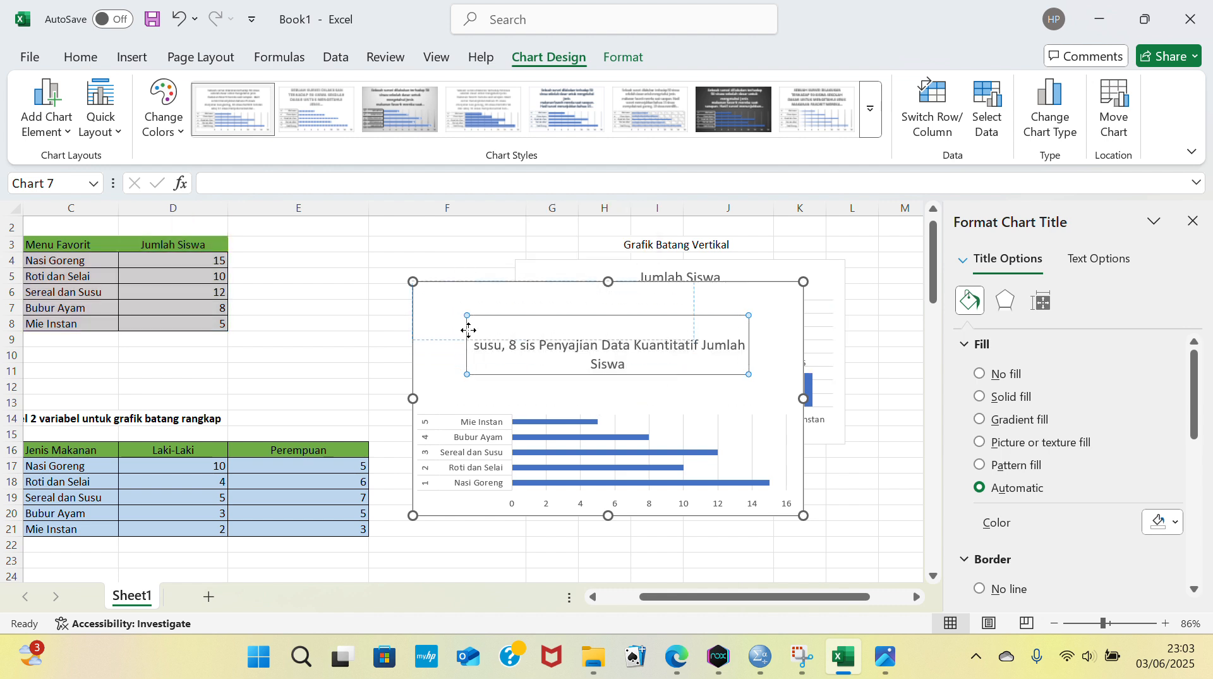
{"action": "left_click_drag", "start_coordinate": [662, 376], "coordinate": [693, 374]}
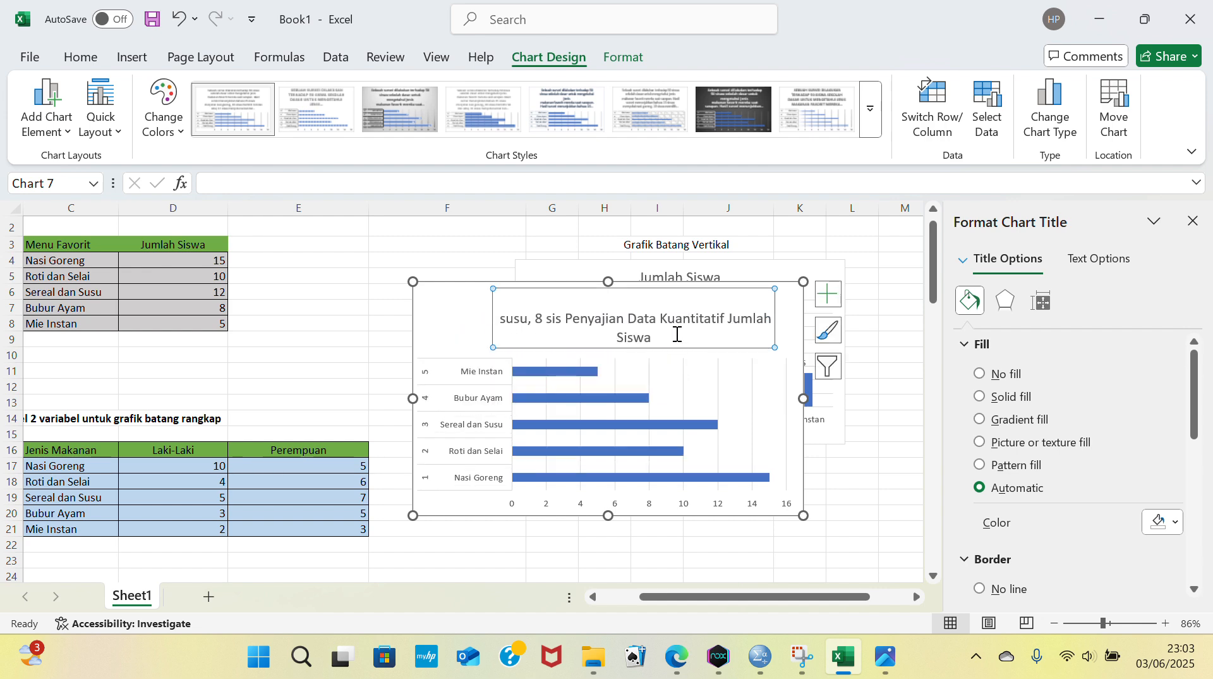
{"action": "left_click_drag", "start_coordinate": [678, 333], "coordinate": [482, 320]}
{"action": "key", "text": "BackSpace"}
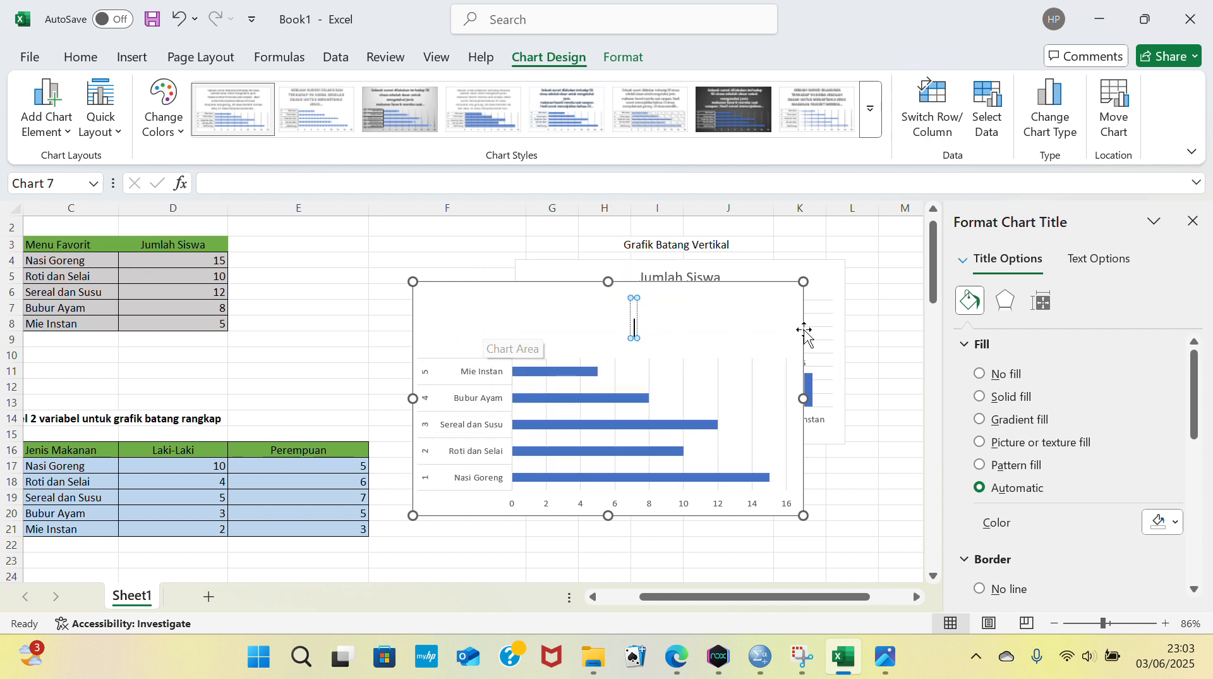
{"action": "left_click", "coordinate": [894, 321]}
Step: Shift the bar chart's plot area slightly upward within the chart and close the formatting options
{"action": "left_click", "coordinate": [579, 397]}
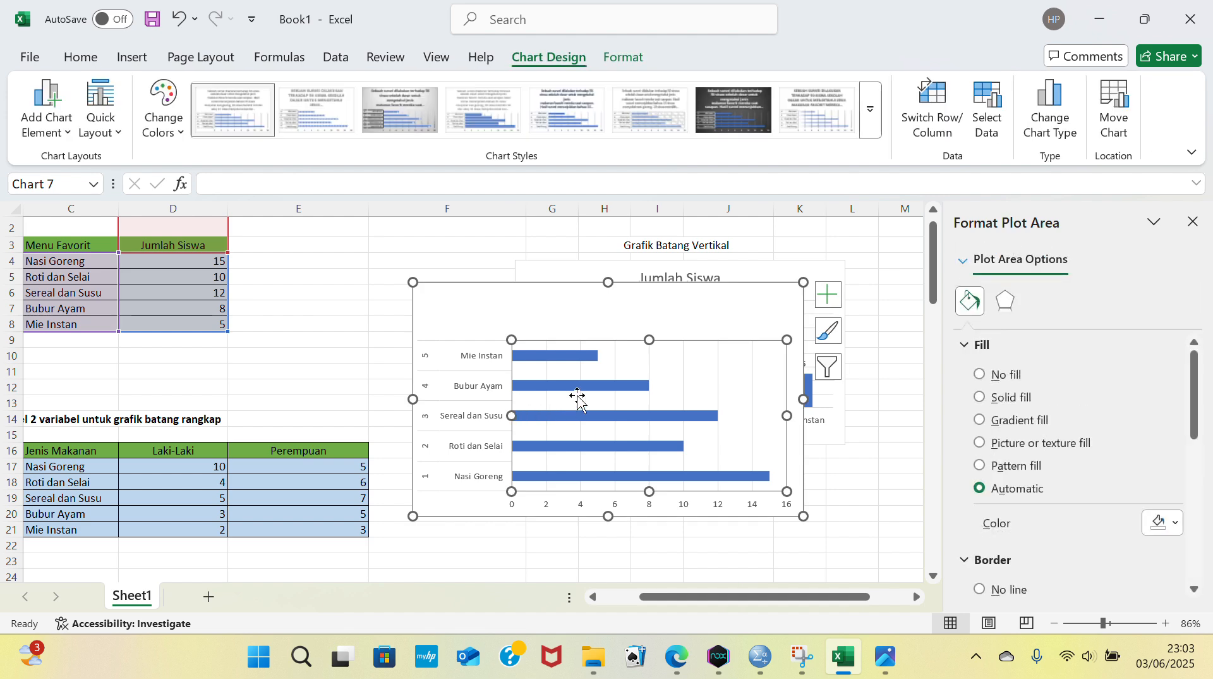
{"action": "left_click_drag", "start_coordinate": [578, 397], "coordinate": [577, 381]}
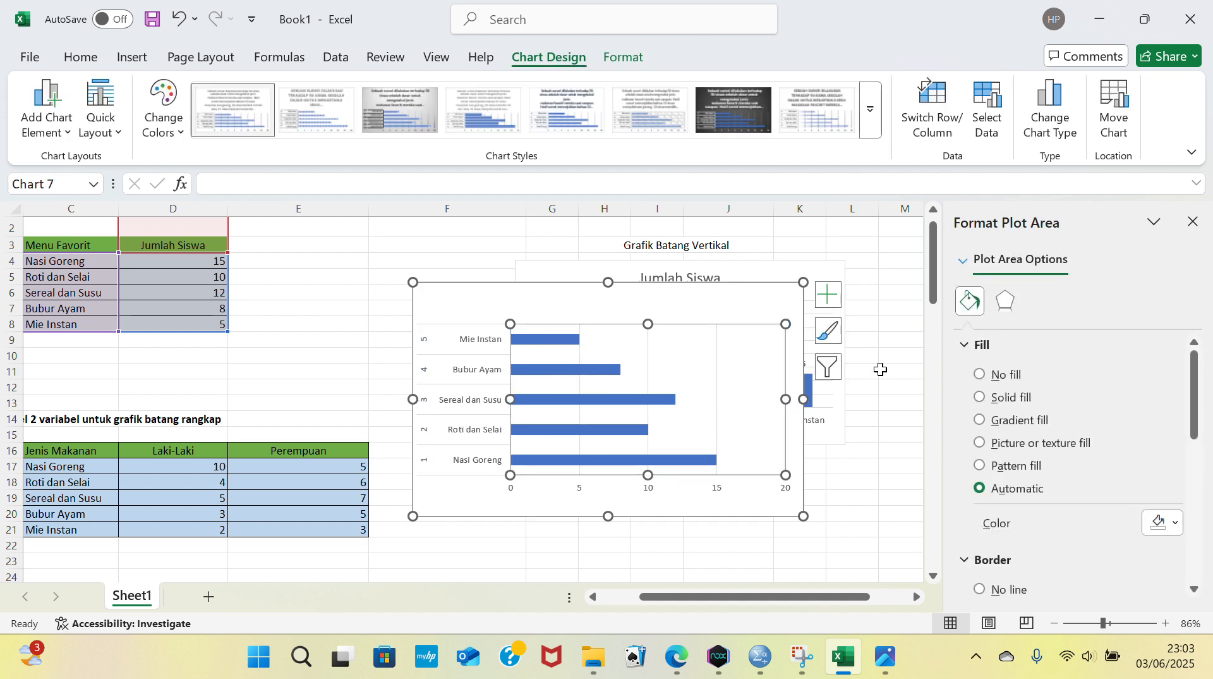
{"action": "left_click", "coordinate": [1194, 231]}
Step: Place the bar chart under the "Grafik Batang Horizontal" heading and reduce its height to end above "Grafik Batang Rangkap"
{"action": "left_click_drag", "start_coordinate": [726, 300], "coordinate": [1175, 276]}
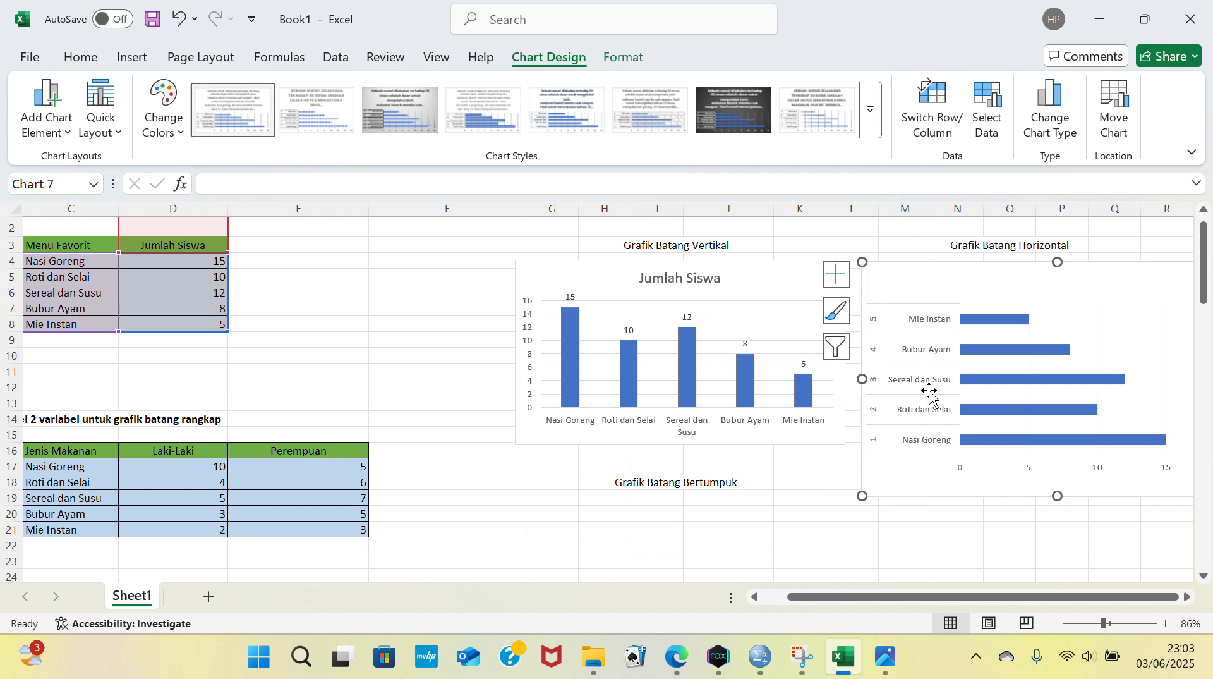
{"action": "left_click_drag", "start_coordinate": [862, 496], "coordinate": [863, 435]}
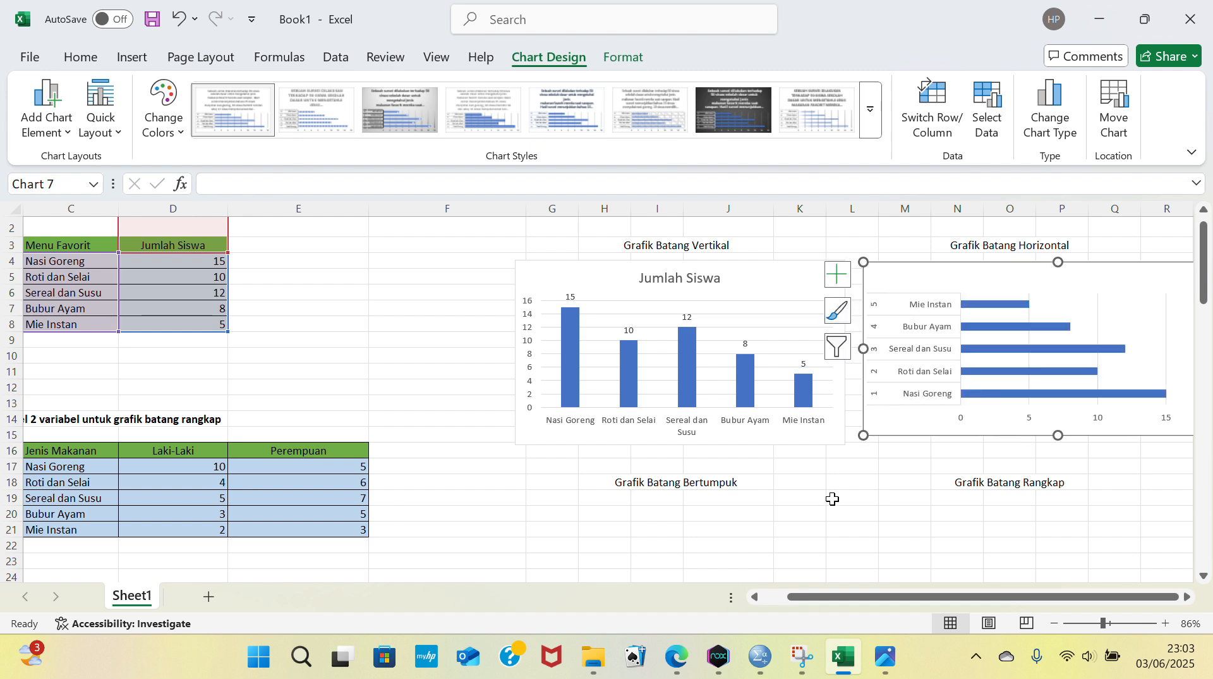
Step: Change the data range of the chart under "Grafik Batang Horizontal" to C3:D8, the Menu Favorit and Jumlah Siswa columns
{"action": "scroll", "coordinate": [832, 498], "scroll_direction": "right", "scroll_amount": 3}
{"action": "right_click", "coordinate": [989, 355]}
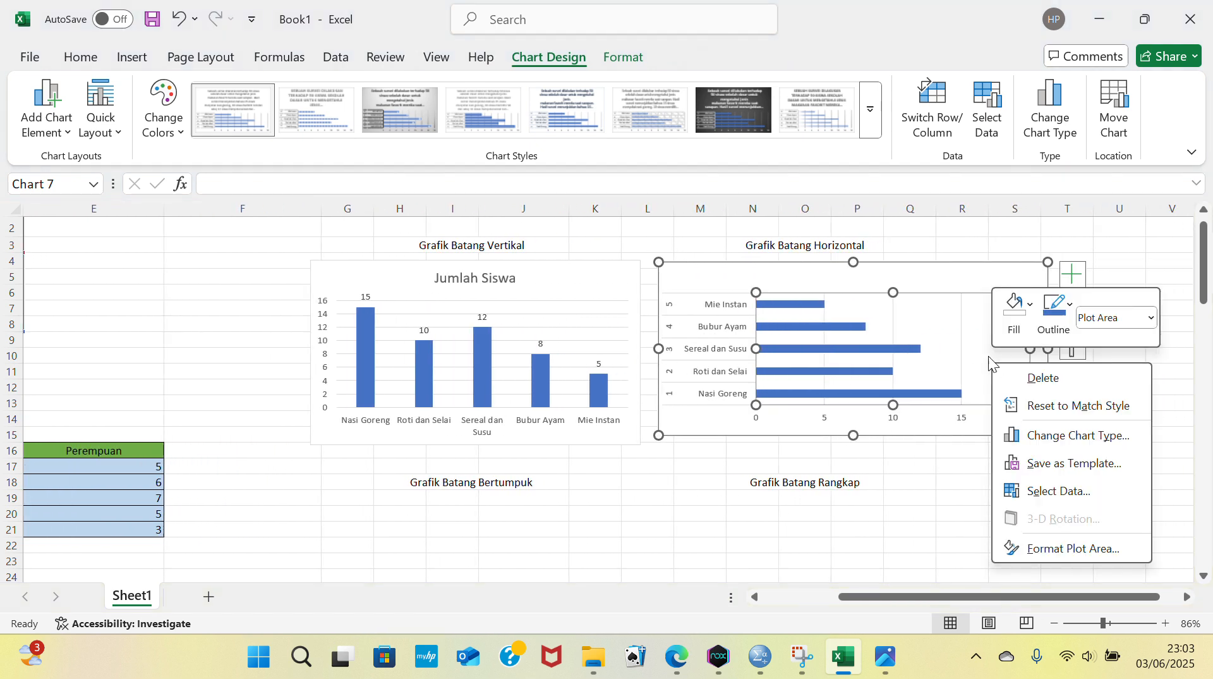
{"action": "key", "text": "Escape"}
{"action": "left_click", "coordinate": [963, 284]}
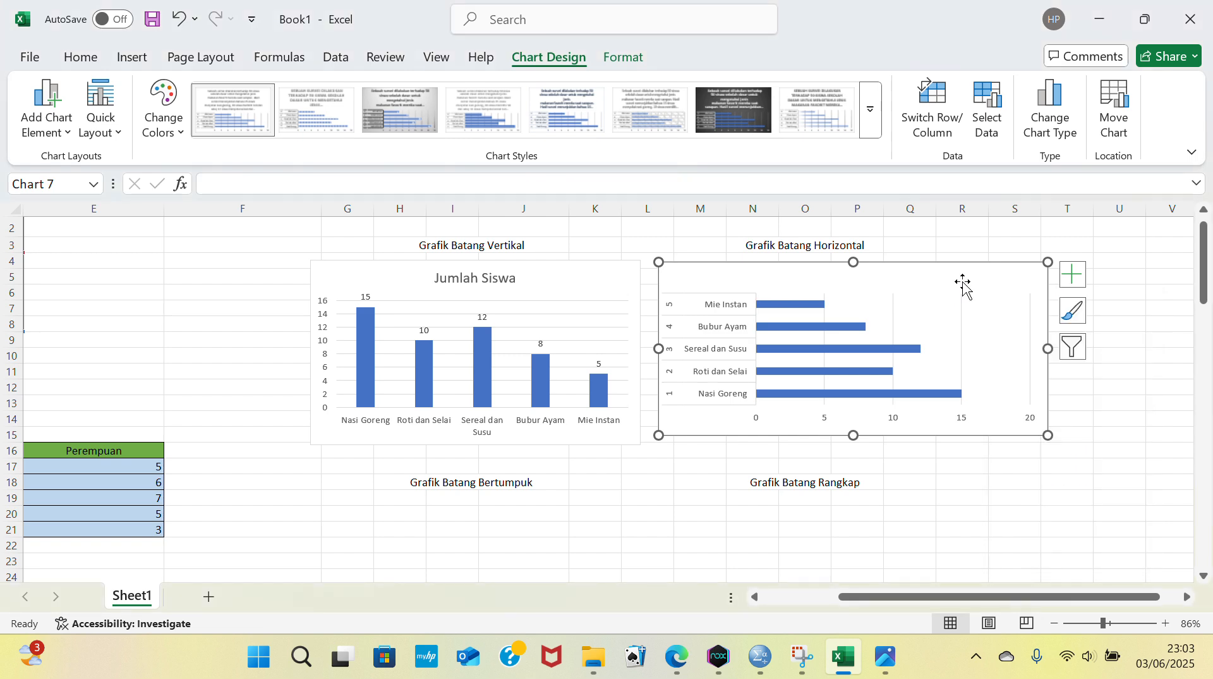
{"action": "right_click", "coordinate": [963, 284]}
{"action": "left_click", "coordinate": [1012, 386]}
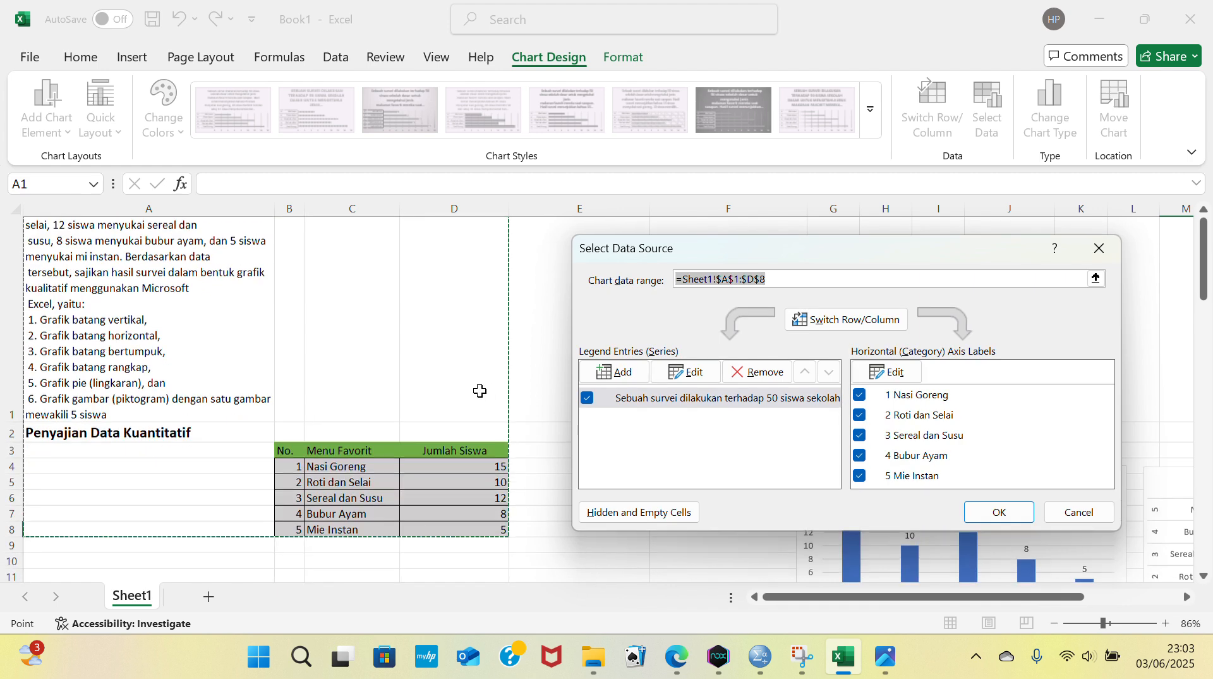
{"action": "scroll", "coordinate": [480, 391], "scroll_direction": "down", "scroll_amount": 1}
{"action": "scroll", "coordinate": [352, 412], "scroll_direction": "up", "scroll_amount": 3}
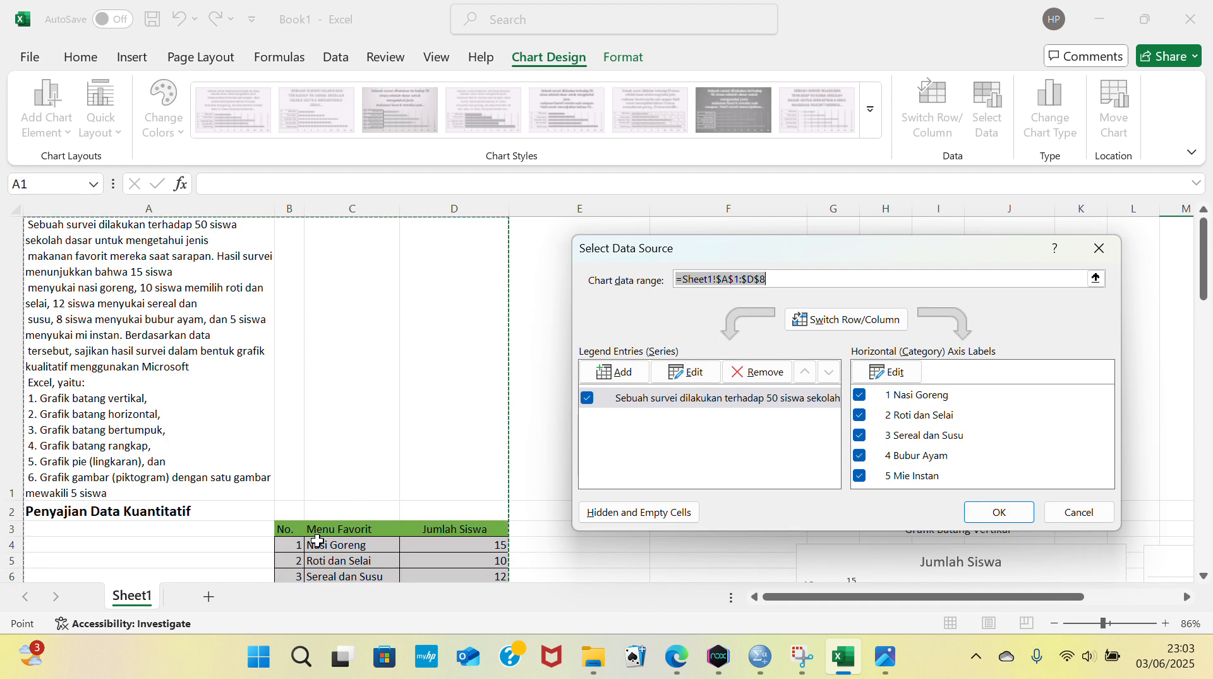
{"action": "left_click_drag", "start_coordinate": [318, 542], "coordinate": [460, 324]}
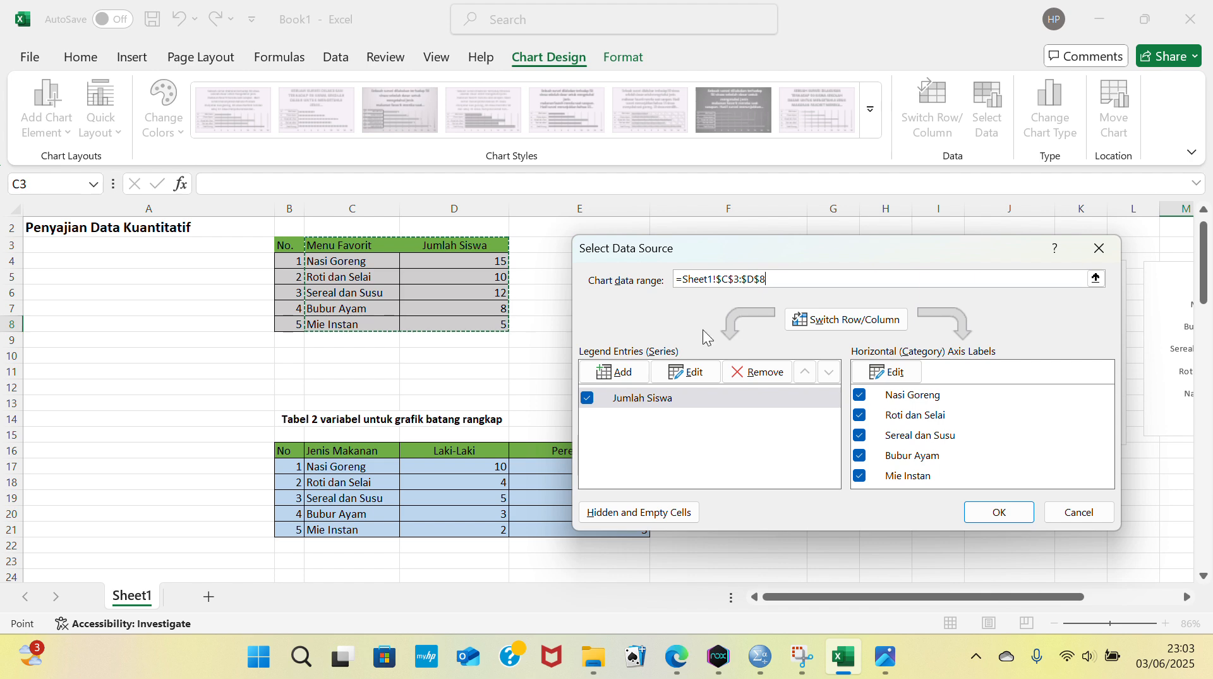
{"action": "left_click", "coordinate": [994, 512]}
Step: Add data labels to the bars of the chart under "Grafik Batang Horizontal"
{"action": "scroll", "coordinate": [1024, 468], "scroll_direction": "right", "scroll_amount": 5}
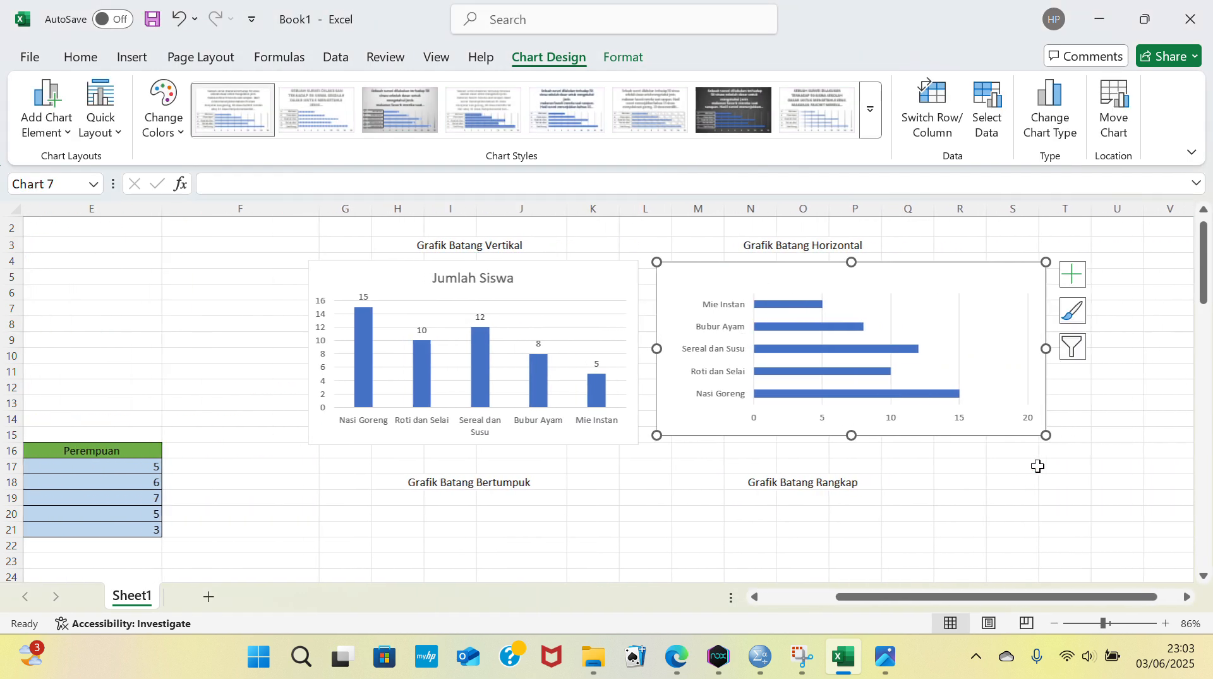
{"action": "left_click", "coordinate": [1072, 275]}
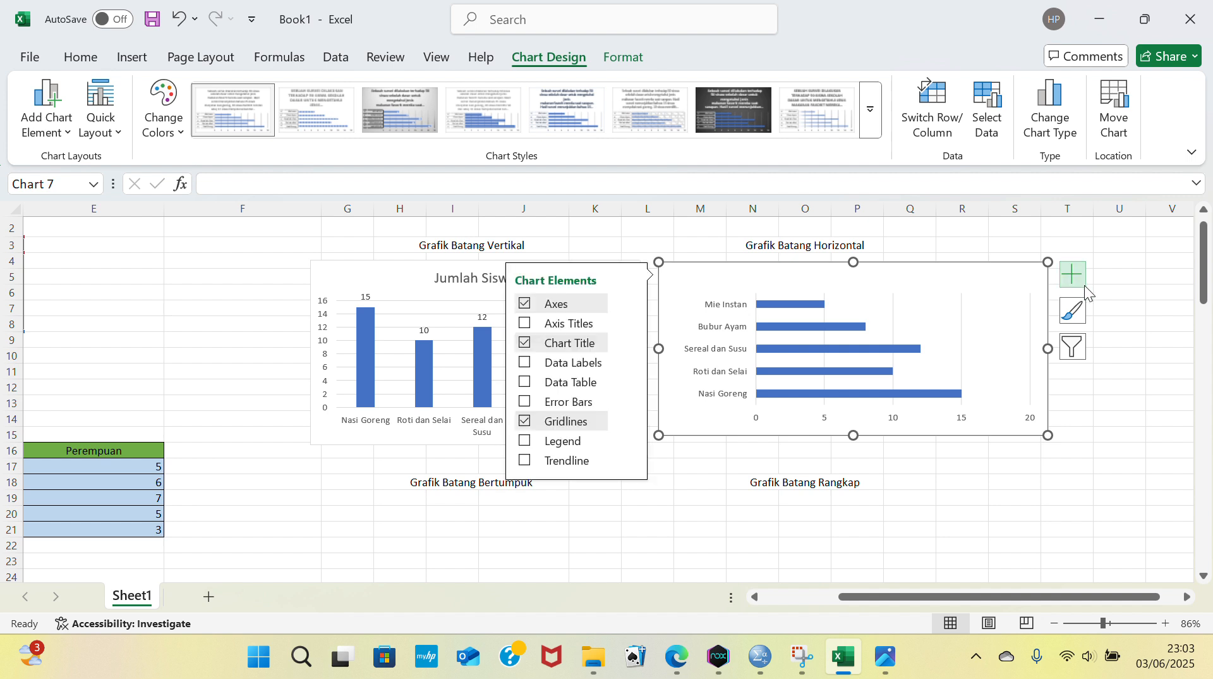
{"action": "left_click", "coordinate": [585, 369]}
{"action": "left_click", "coordinate": [628, 495]}
Step: Insert an empty 2-D stacked column chart and place it below the "Grafik Batang Bertumpuk" heading
{"action": "scroll", "coordinate": [719, 411], "scroll_direction": "down", "scroll_amount": 2}
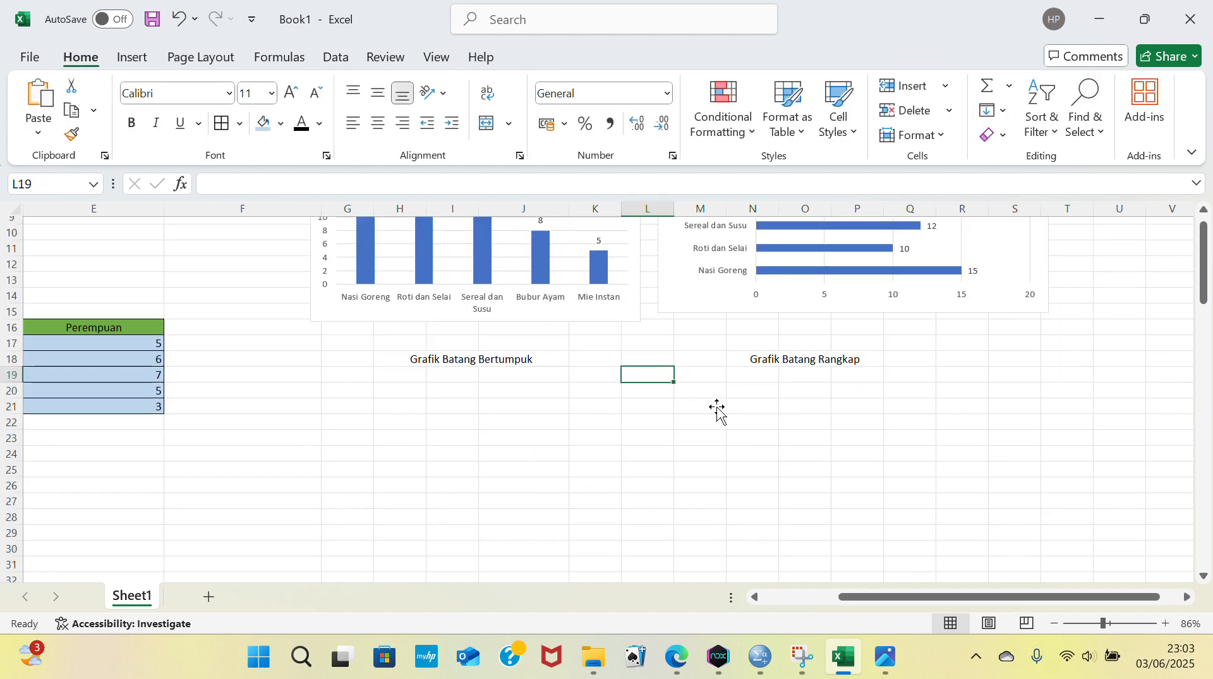
{"action": "scroll", "coordinate": [719, 410], "scroll_direction": "left", "scroll_amount": 4}
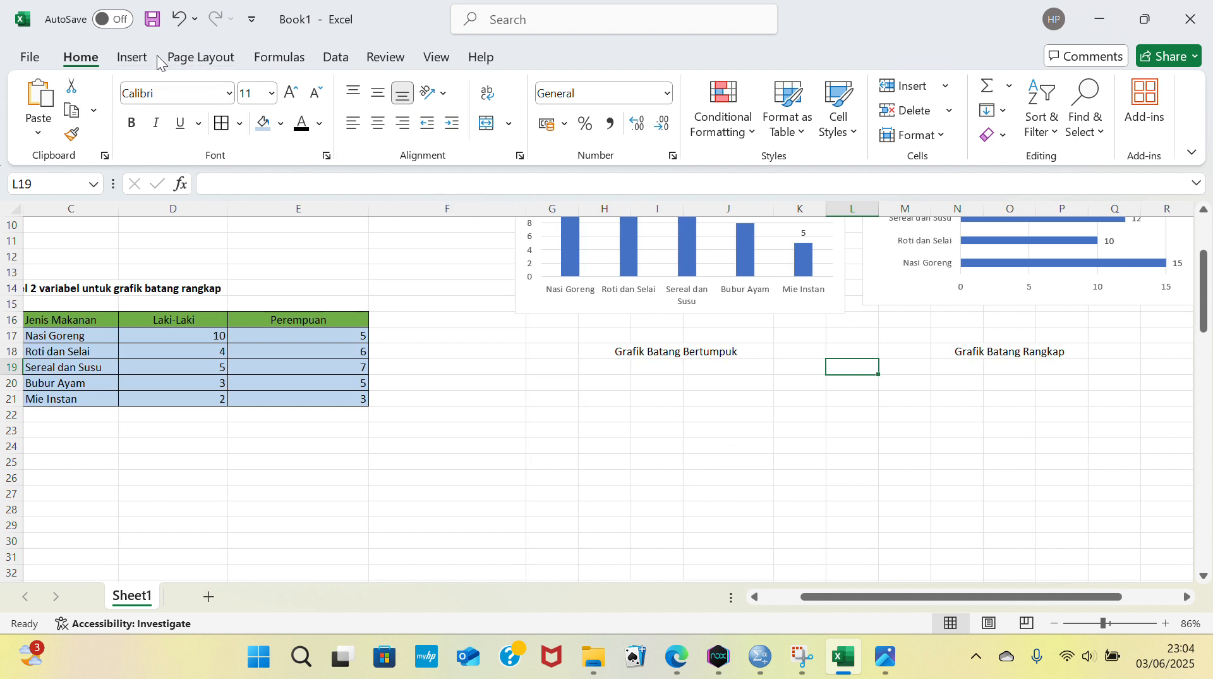
{"action": "left_click", "coordinate": [133, 57]}
{"action": "left_click", "coordinate": [391, 88]}
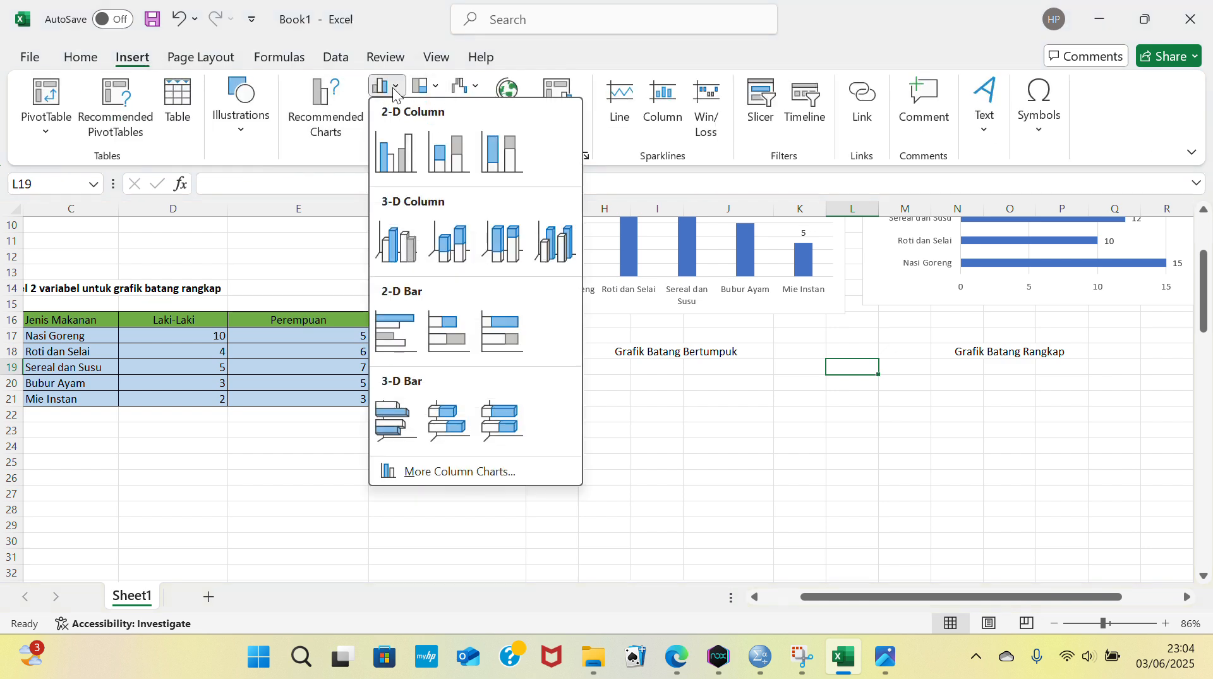
{"action": "left_click", "coordinate": [444, 166]}
{"action": "mouse_move", "coordinate": [590, 373]}
{"action": "left_mouse_down"}
{"action": "mouse_move", "coordinate": [670, 473]}
{"action": "mouse_move", "coordinate": [680, 465]}
{"action": "left_mouse_up"}
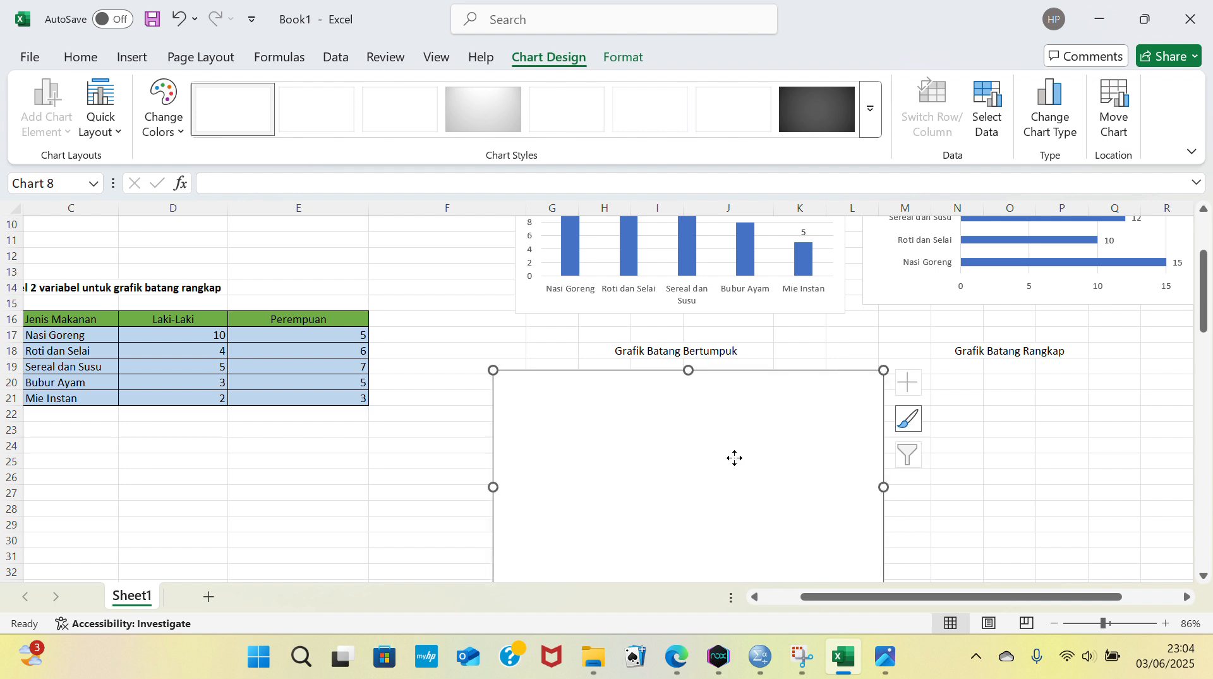
Step: Set the empty stacked column chart's data range to C3:D8 of the Menu Favorit and Jumlah Siswa table
{"action": "scroll", "coordinate": [756, 396], "scroll_direction": "down", "scroll_amount": 3}
{"action": "scroll", "coordinate": [755, 401], "scroll_direction": "up", "scroll_amount": 2}
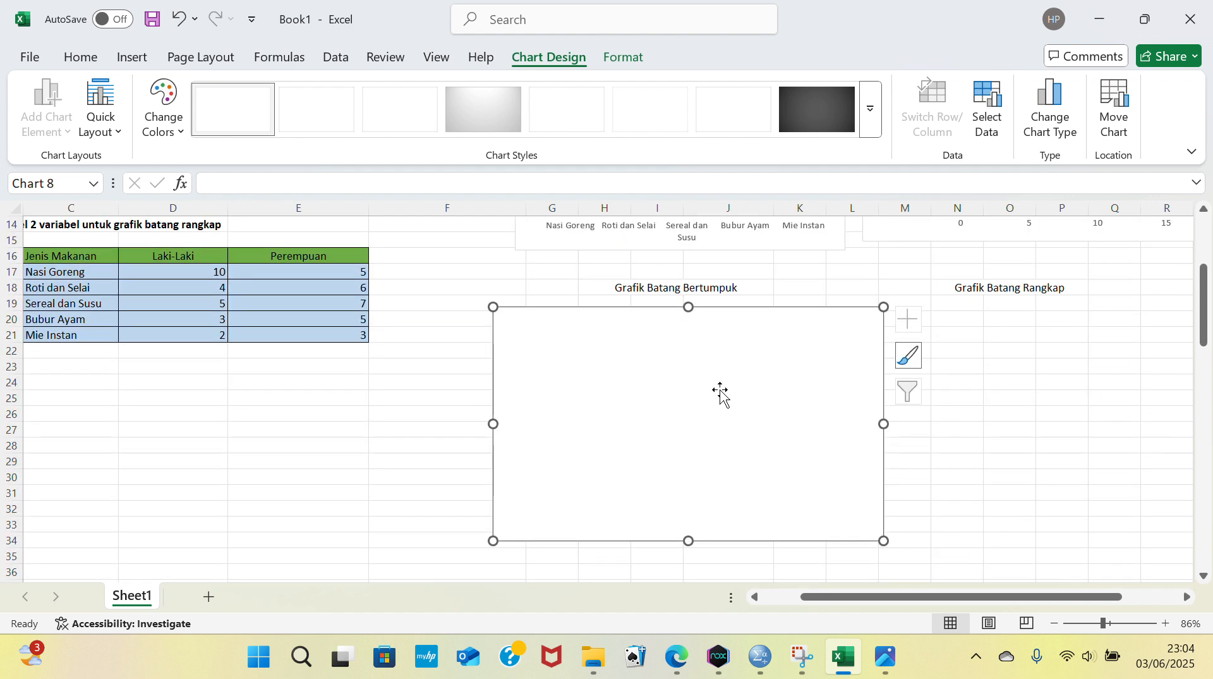
{"action": "right_click", "coordinate": [721, 391]}
{"action": "left_click", "coordinate": [776, 306]}
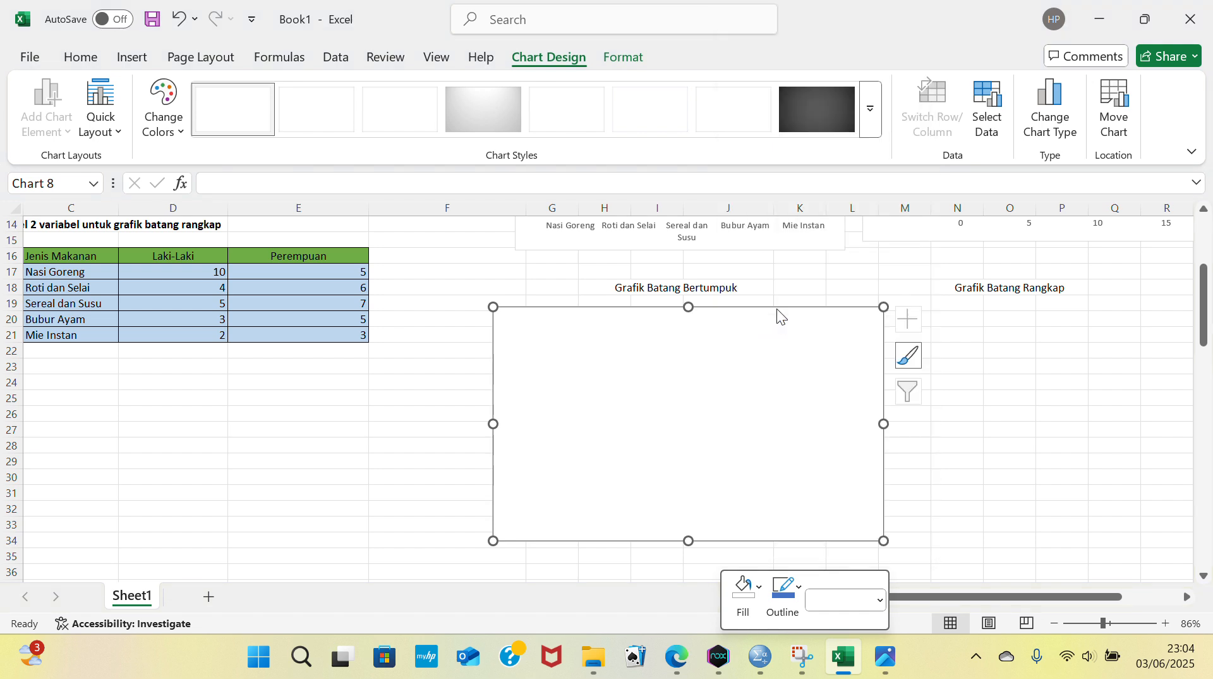
{"action": "scroll", "coordinate": [304, 273], "scroll_direction": "up", "scroll_amount": 4}
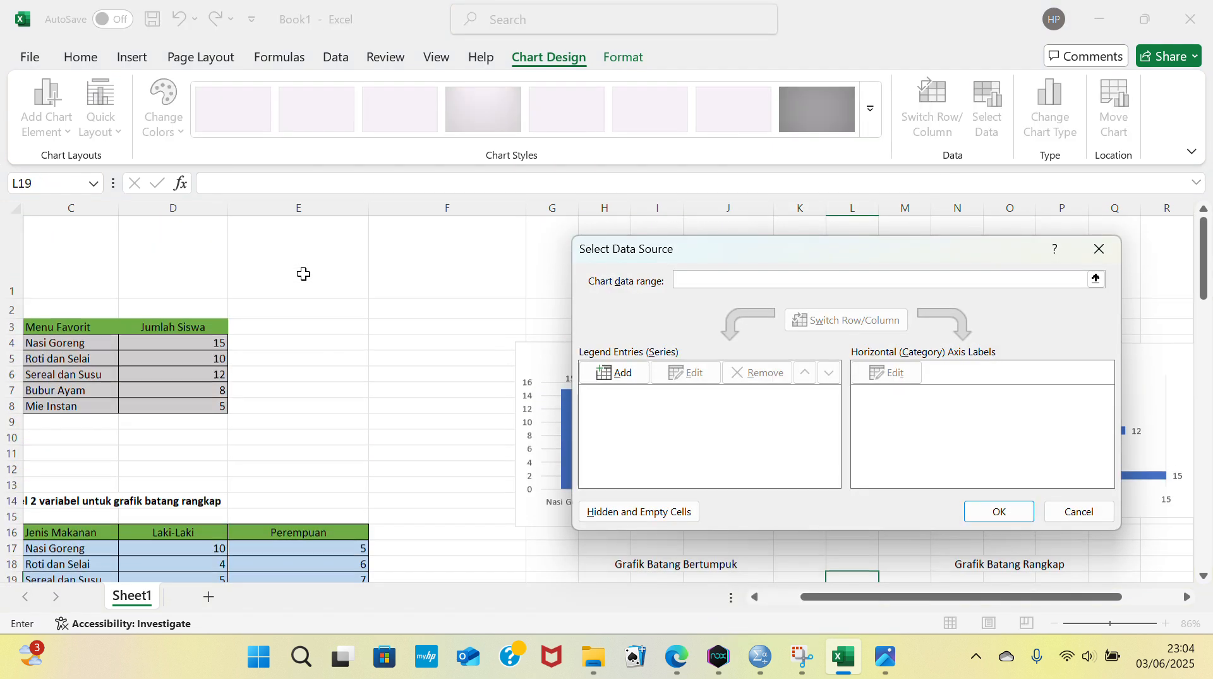
{"action": "left_click_drag", "start_coordinate": [96, 246], "coordinate": [214, 319]}
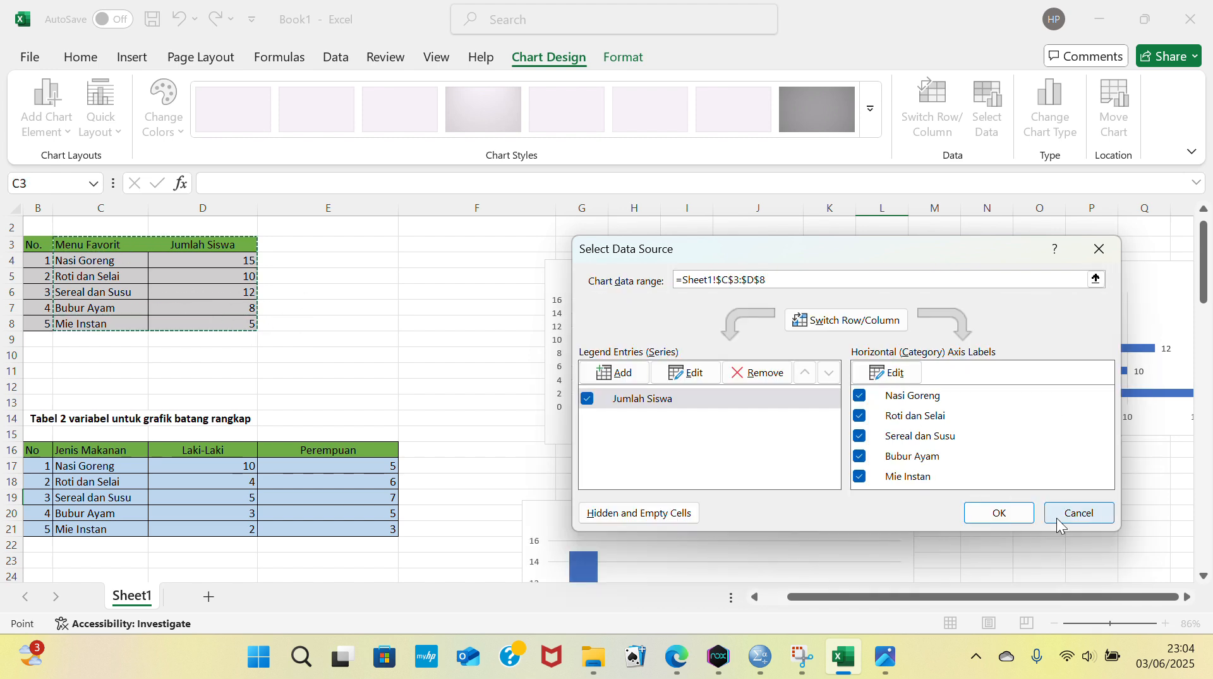
{"action": "left_click", "coordinate": [999, 513]}
Step: Switch rows and columns in the stacked chart's data source so each menu item is a series in one Jumlah Siswa column
{"action": "scroll", "coordinate": [910, 496], "scroll_direction": "down", "scroll_amount": 2}
{"action": "scroll", "coordinate": [886, 492], "scroll_direction": "up", "scroll_amount": 1}
{"action": "scroll", "coordinate": [886, 491], "scroll_direction": "up", "scroll_amount": 1}
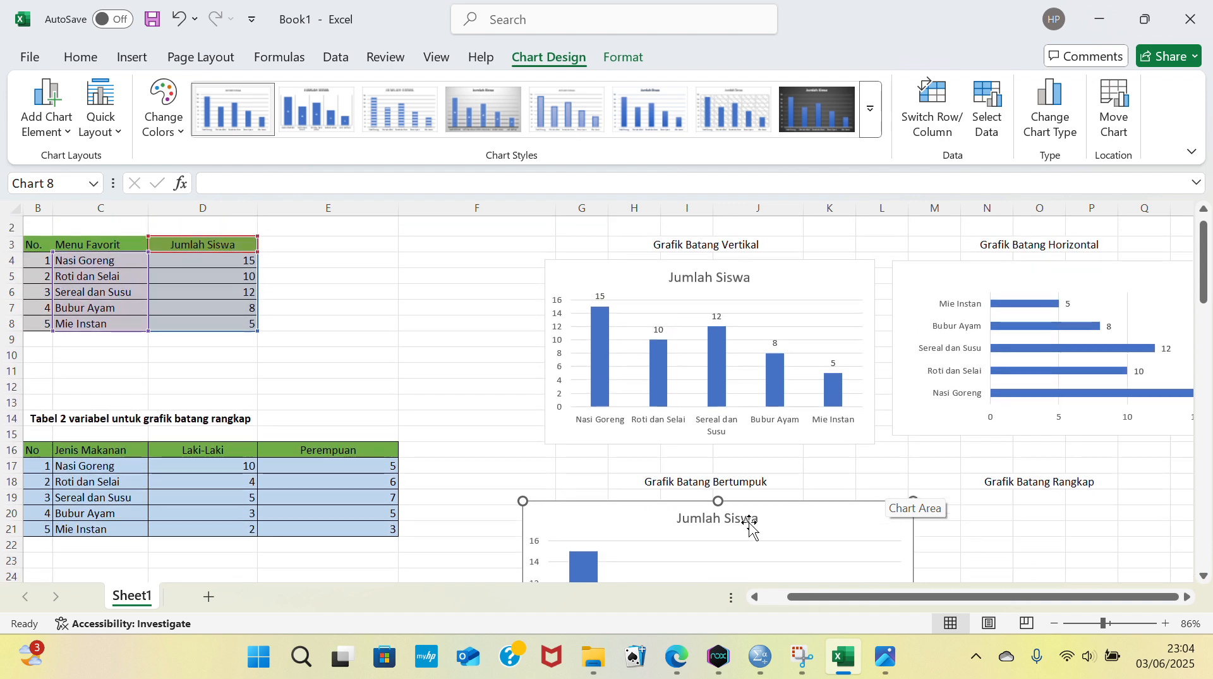
{"action": "left_click", "coordinate": [615, 553]}
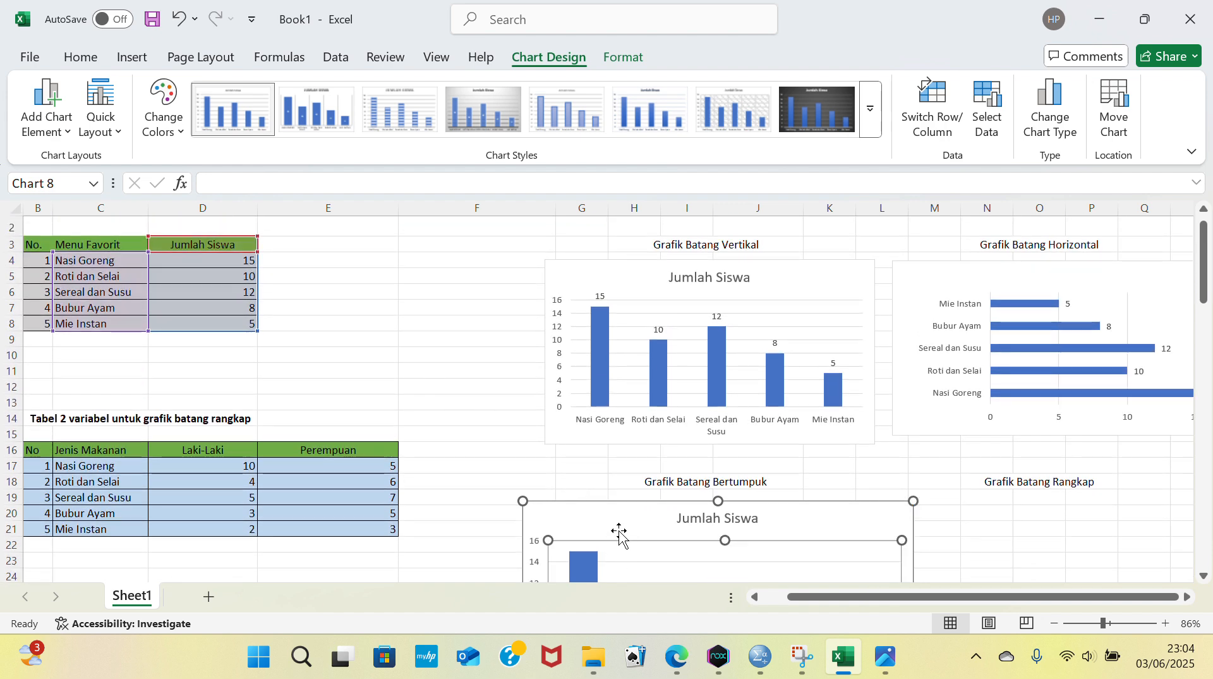
{"action": "right_click", "coordinate": [619, 530]}
{"action": "left_click", "coordinate": [732, 298]}
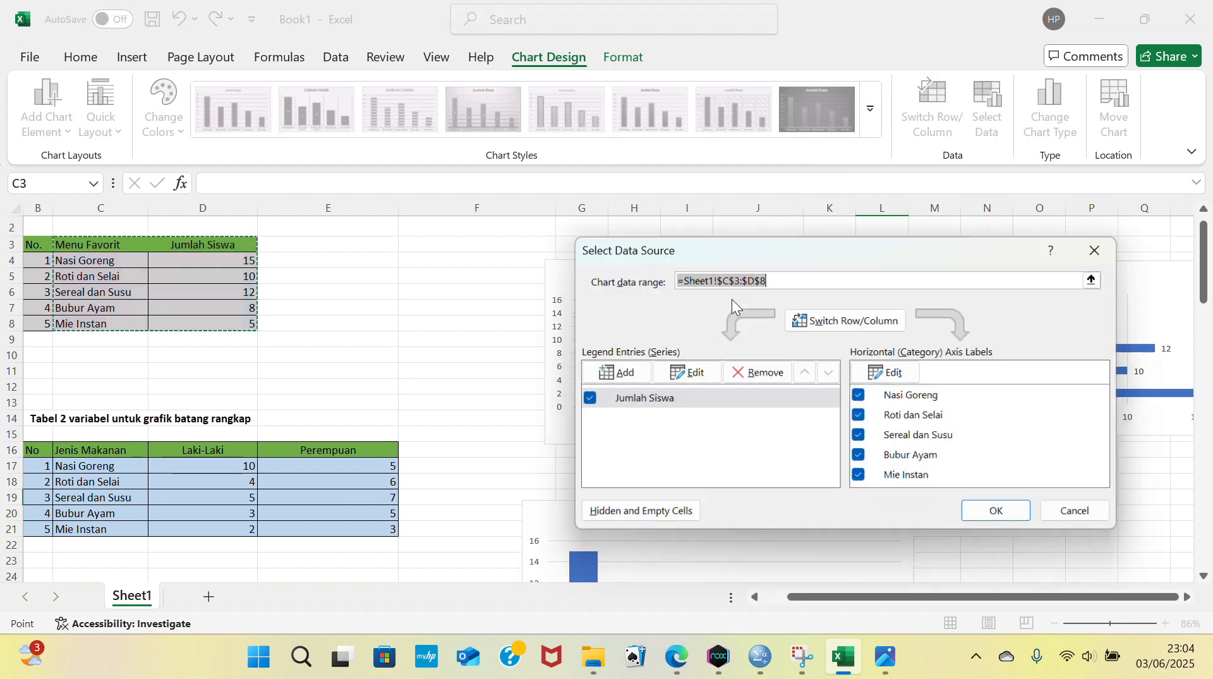
{"action": "left_click", "coordinate": [862, 323]}
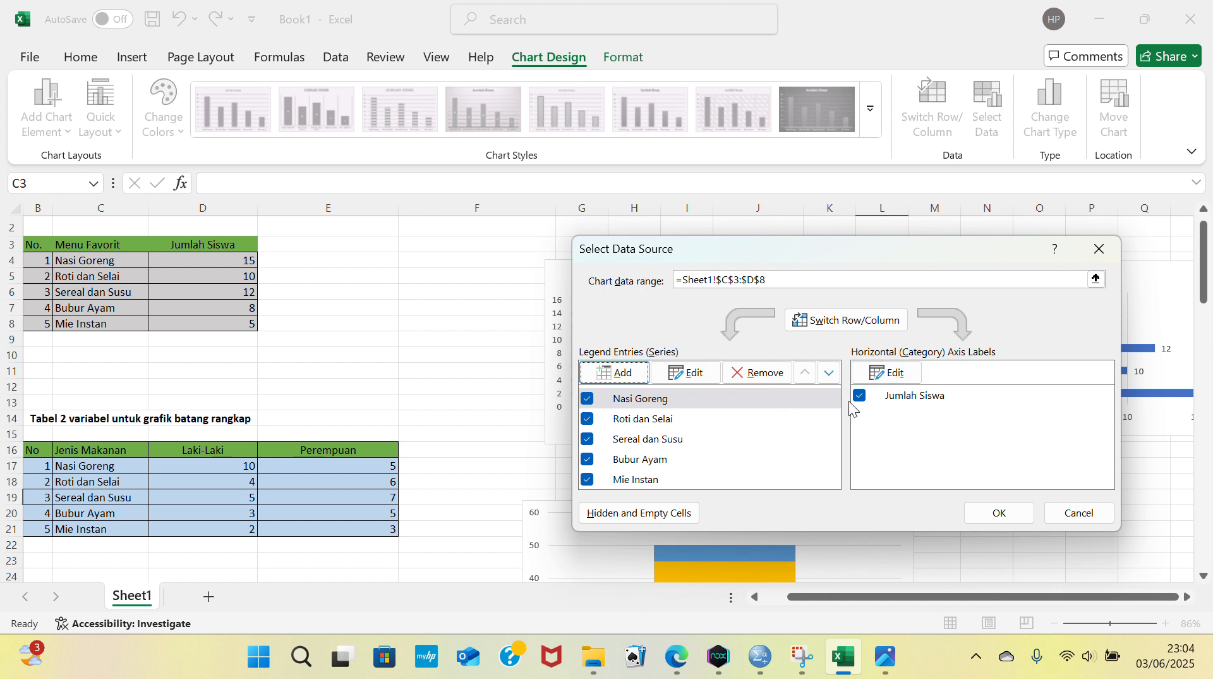
{"action": "left_click", "coordinate": [995, 516]}
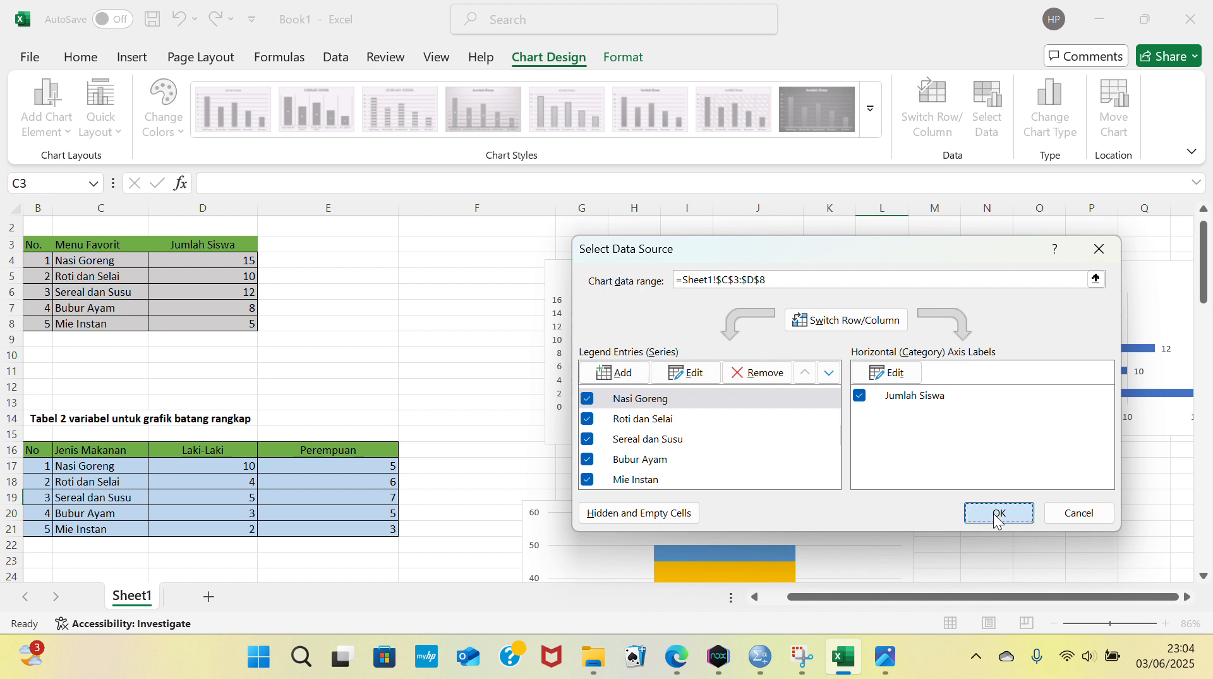
Step: Add data labels to every segment of the stacked column chart
{"action": "scroll", "coordinate": [869, 515], "scroll_direction": "down", "scroll_amount": 5}
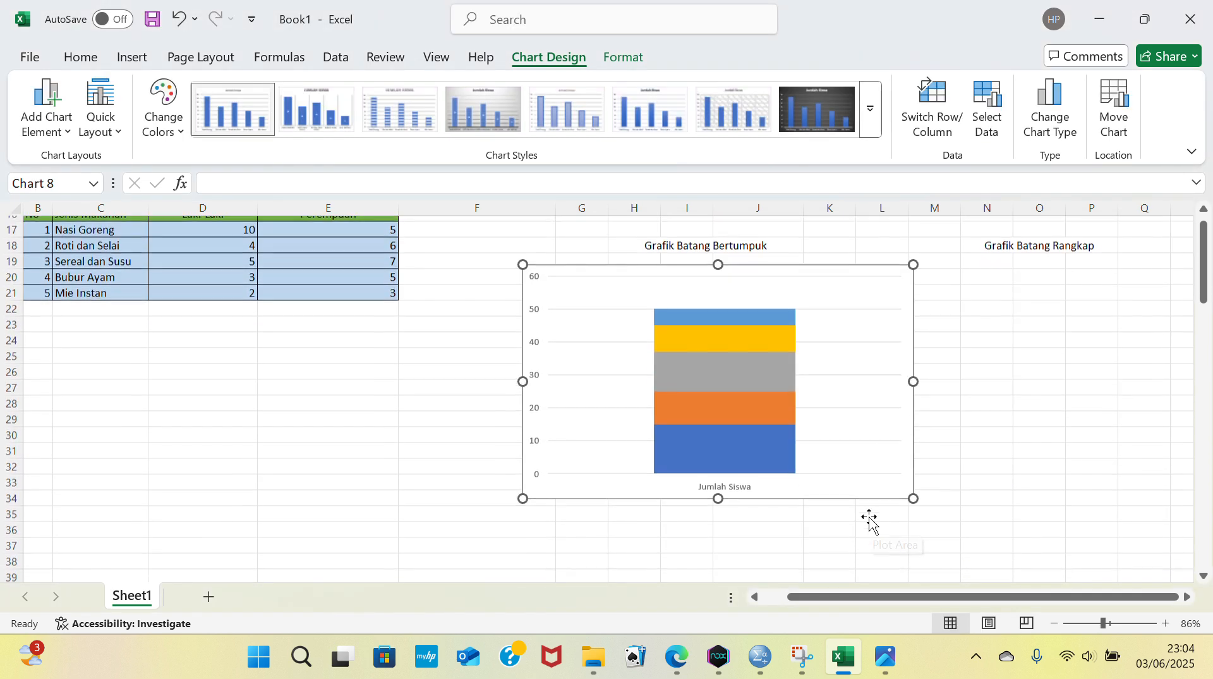
{"action": "scroll", "coordinate": [872, 517], "scroll_direction": "up", "scroll_amount": 1}
{"action": "left_click", "coordinate": [938, 303]}
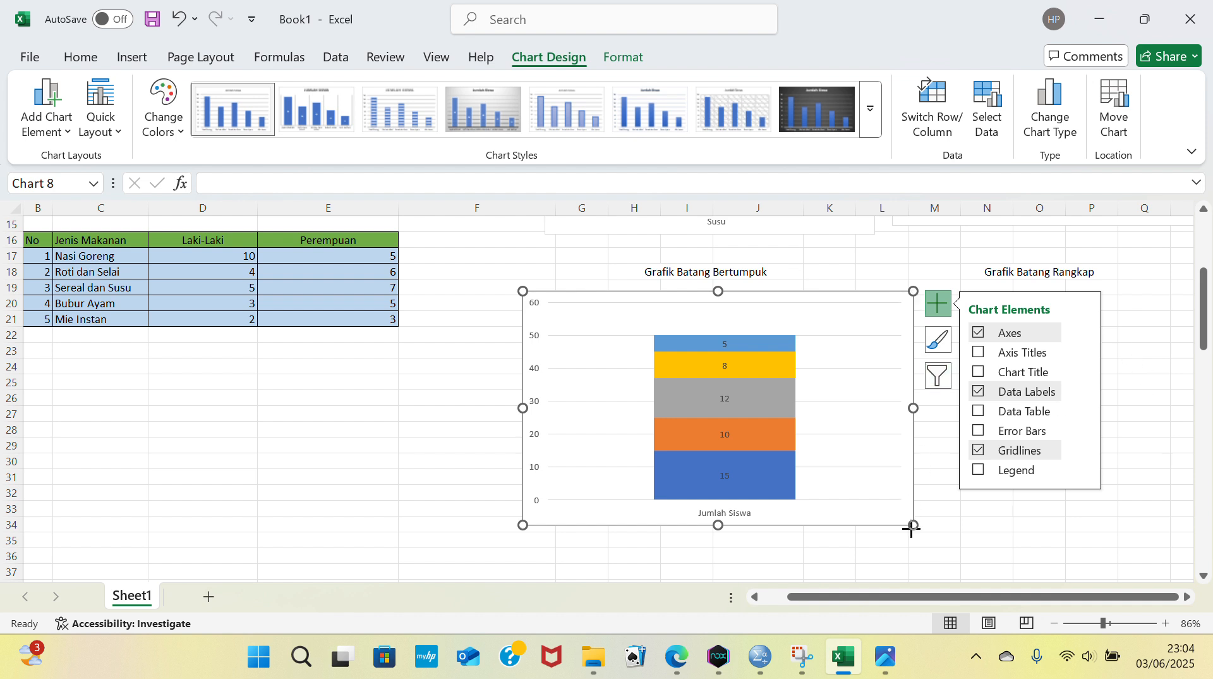
Step: Shrink the stacked chart to end above the "Grafik Piktogram (mewakili 5 siswa)" heading and shift its plot area slightly right
{"action": "left_click_drag", "start_coordinate": [913, 525], "coordinate": [856, 486]}
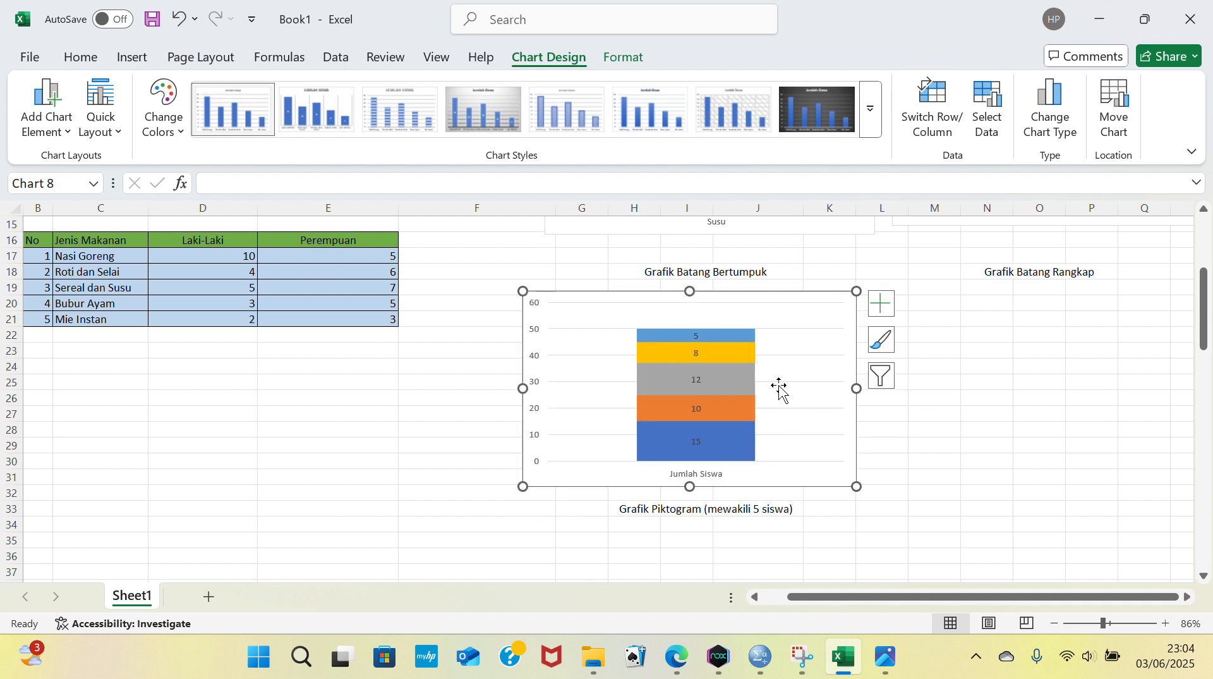
{"action": "left_click", "coordinate": [795, 344]}
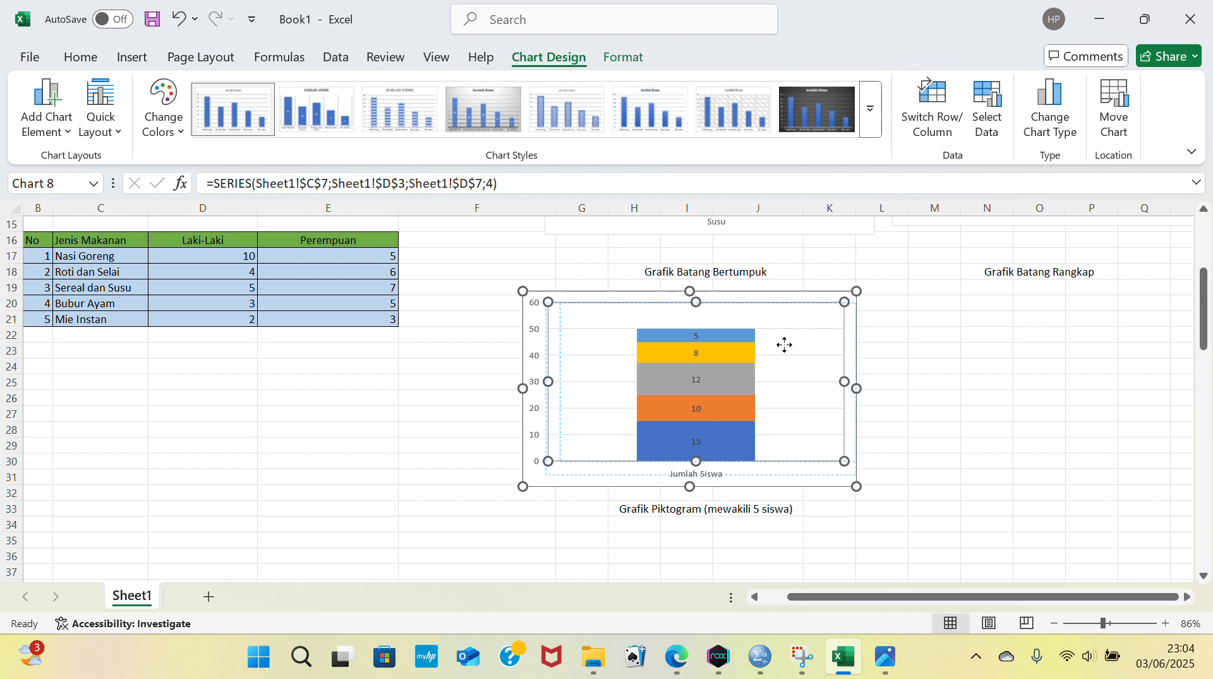
{"action": "left_click", "coordinate": [851, 340]}
{"action": "left_click", "coordinate": [934, 334]}
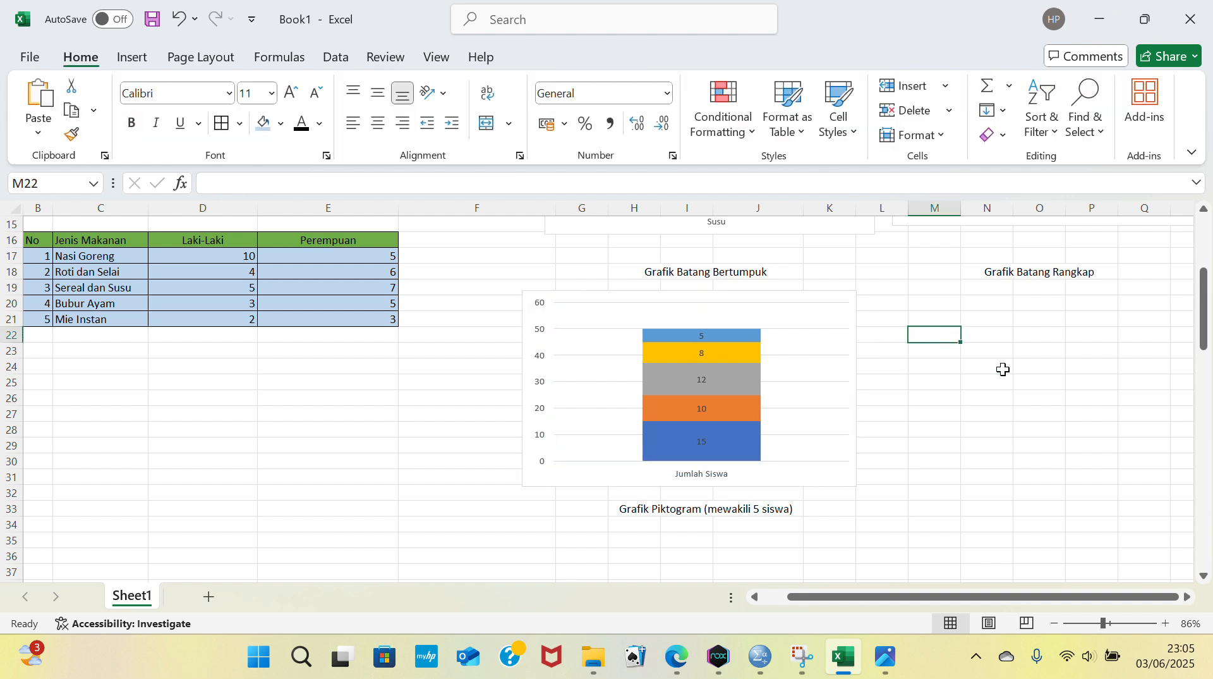
Step: Insert an empty 3-D clustered column chart, placed under the "Grafik Batang Rangkap" heading and reduced to about the stacked chart's size
{"action": "scroll", "coordinate": [1002, 369], "scroll_direction": "up", "scroll_amount": 3}
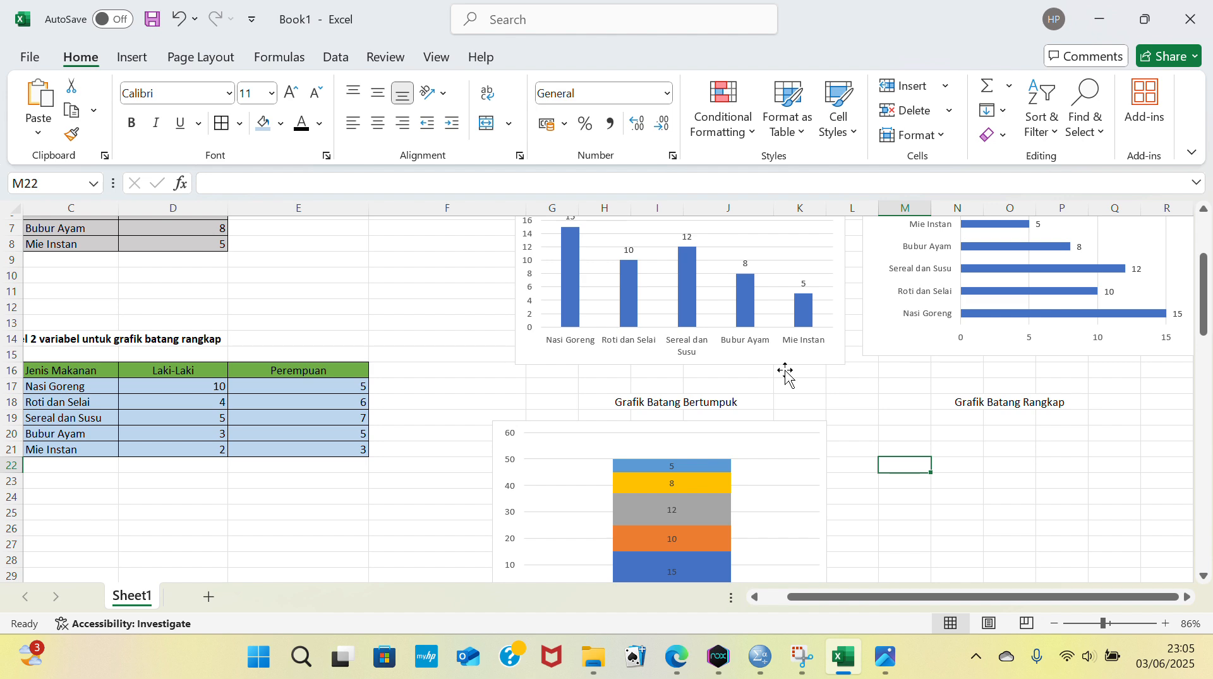
{"action": "scroll", "coordinate": [786, 373], "scroll_direction": "left", "scroll_amount": 2}
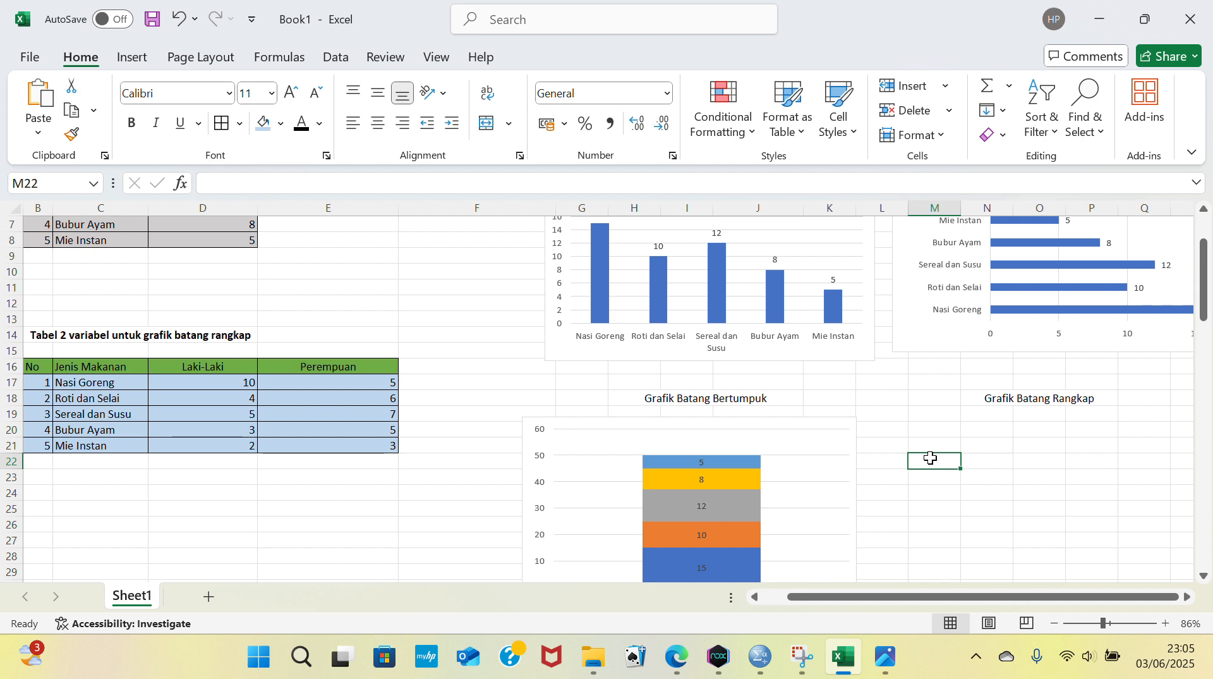
{"action": "scroll", "coordinate": [987, 454], "scroll_direction": "down", "scroll_amount": 2}
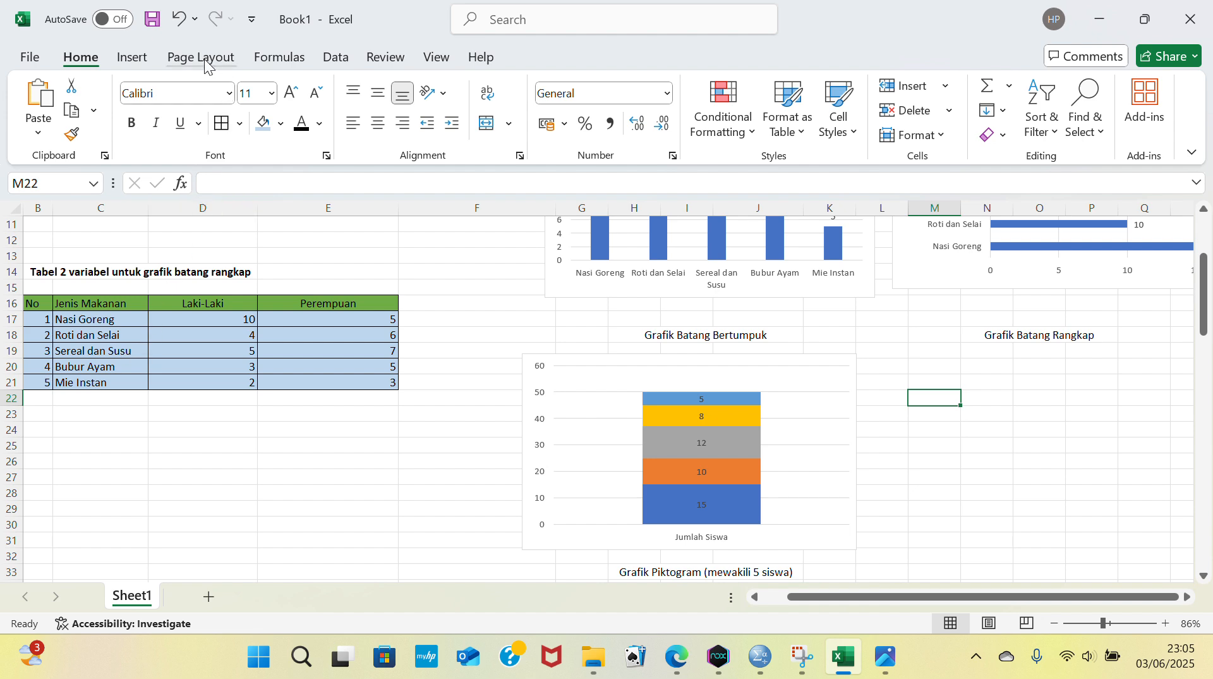
{"action": "left_click", "coordinate": [152, 59]}
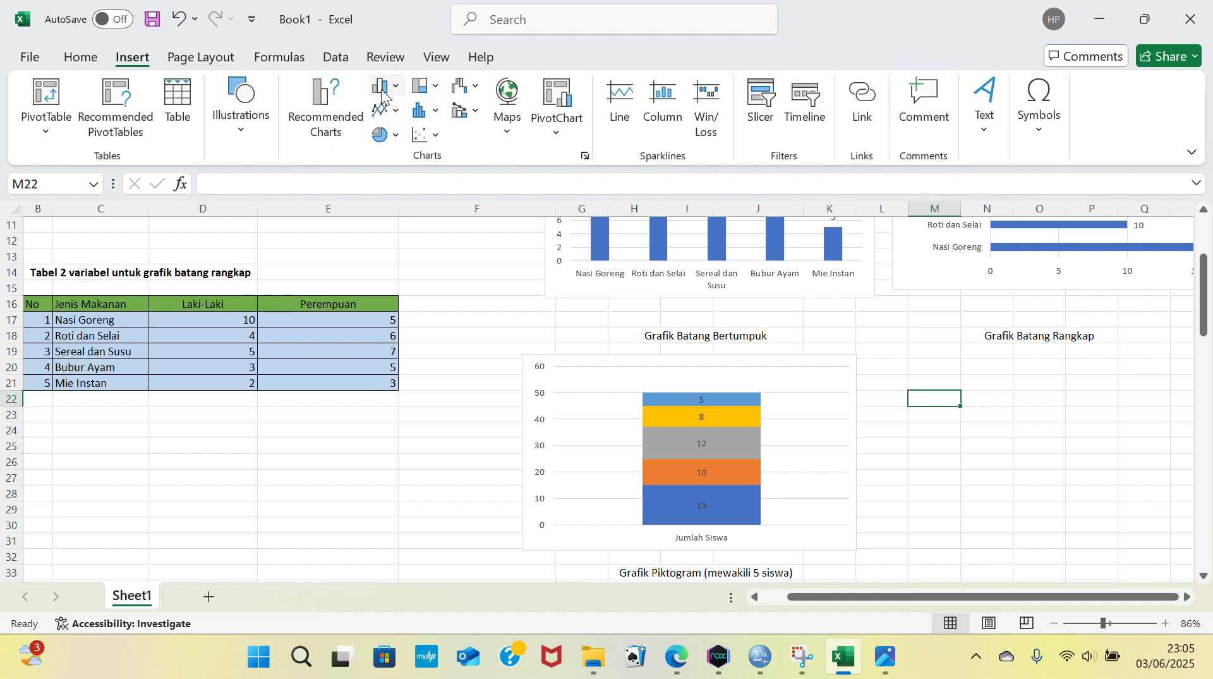
{"action": "left_click", "coordinate": [383, 89]}
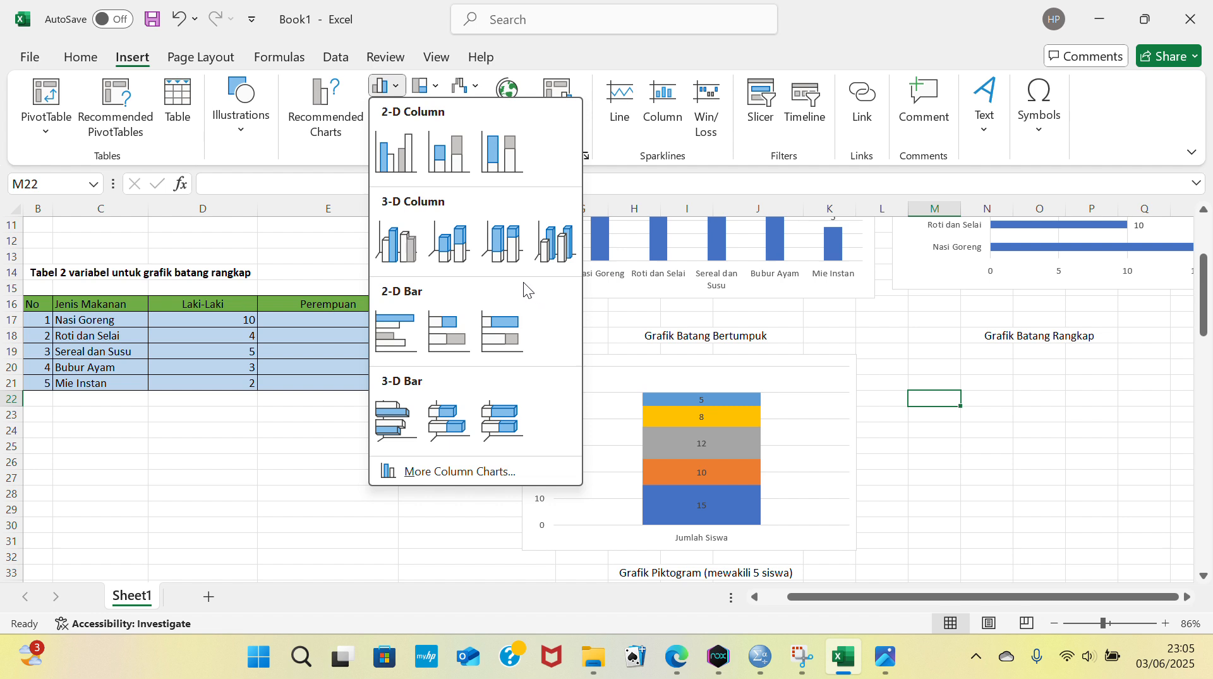
{"action": "left_click", "coordinate": [404, 241]}
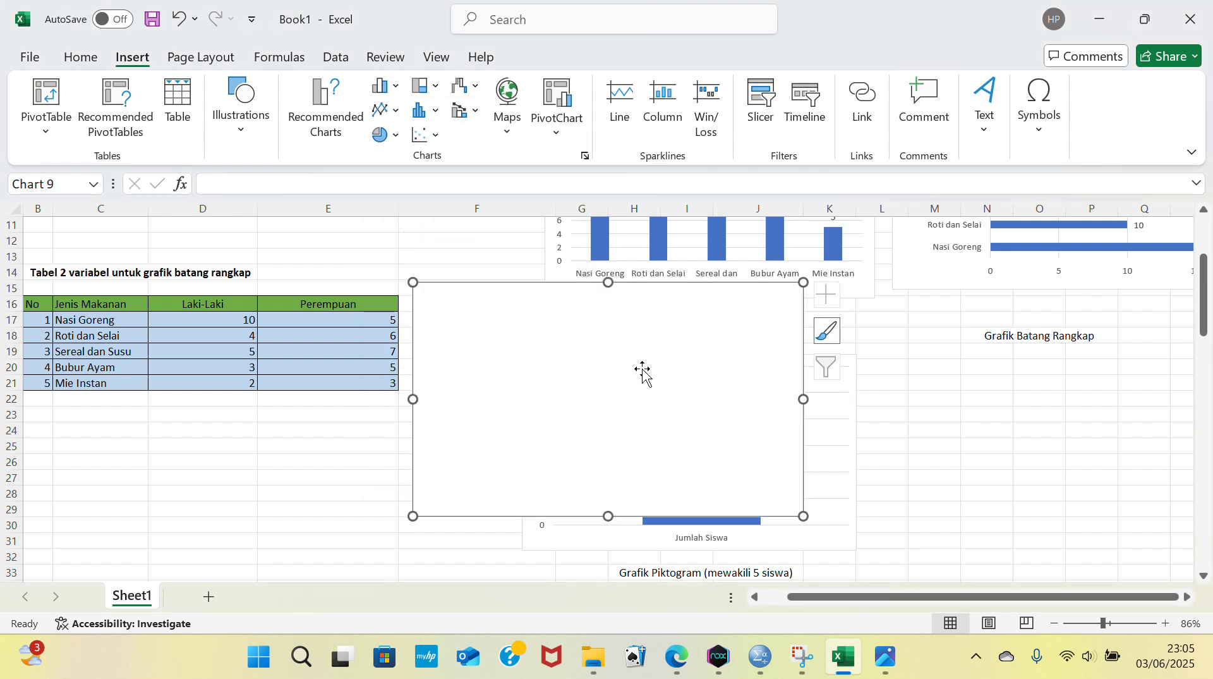
{"action": "left_click_drag", "start_coordinate": [641, 364], "coordinate": [1125, 437]}
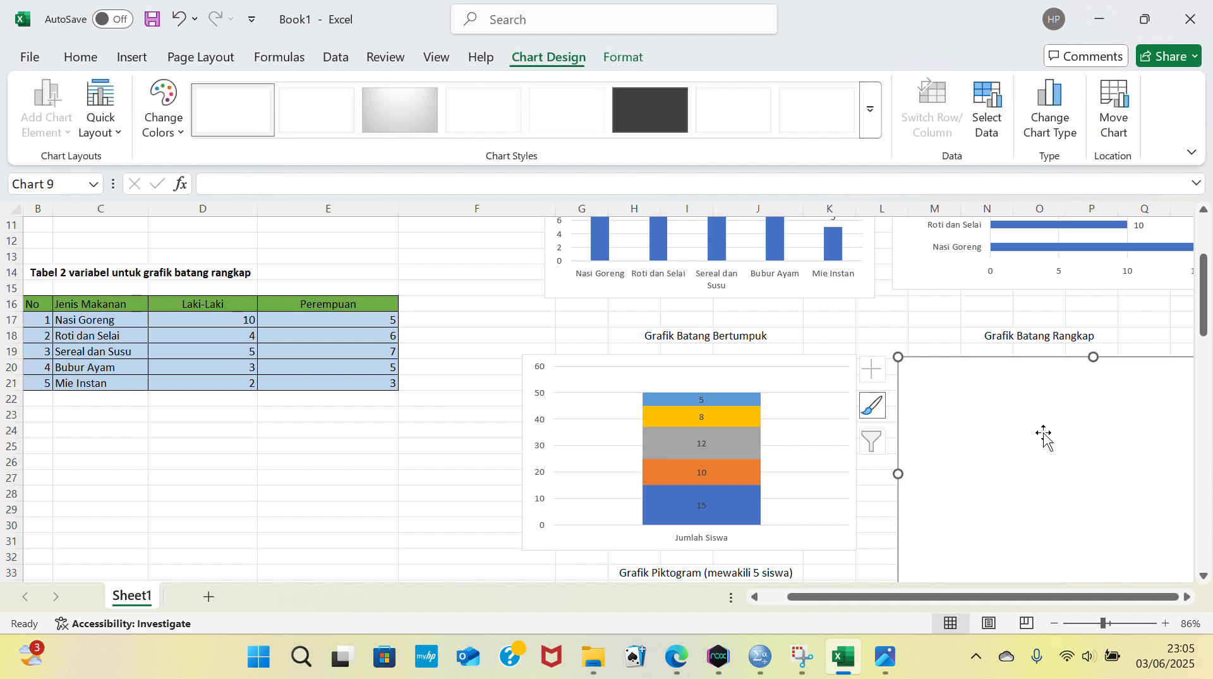
{"action": "left_click_drag", "start_coordinate": [1163, 543], "coordinate": [1098, 505]}
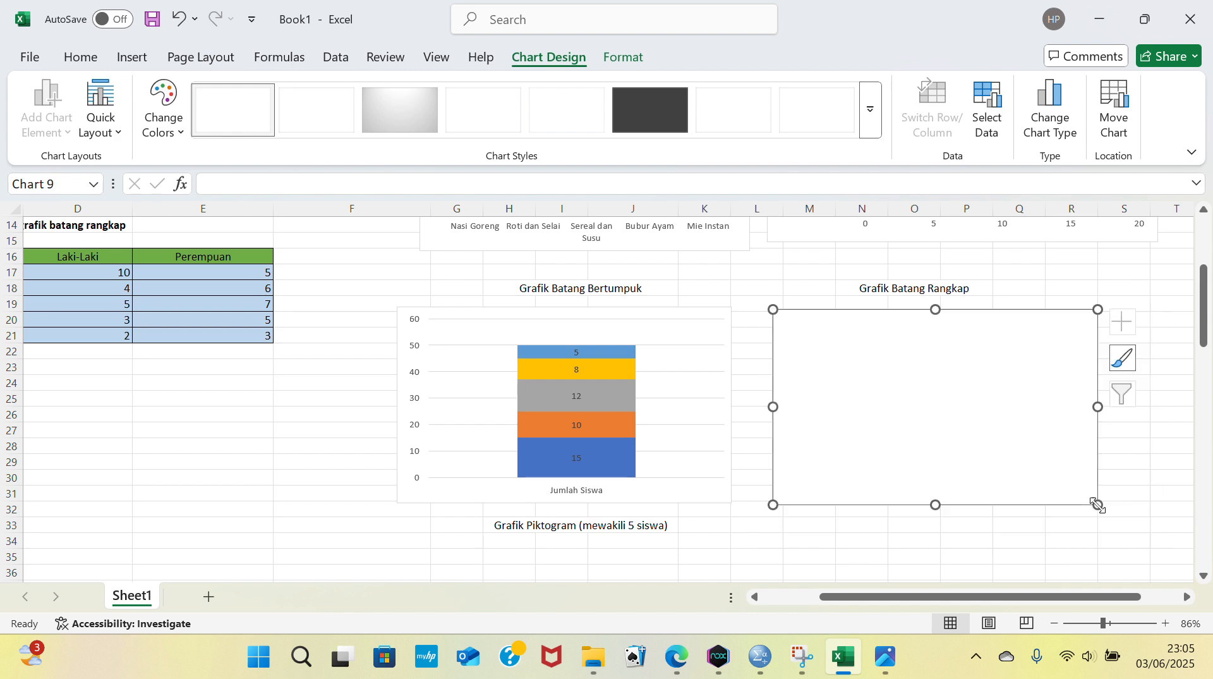
Step: Set the empty 3-D clustered column chart's data range to C16:E21, the table of menu items with Laki-Laki and Perempuan counts
{"action": "right_click", "coordinate": [903, 368]}
{"action": "left_click", "coordinate": [978, 308]}
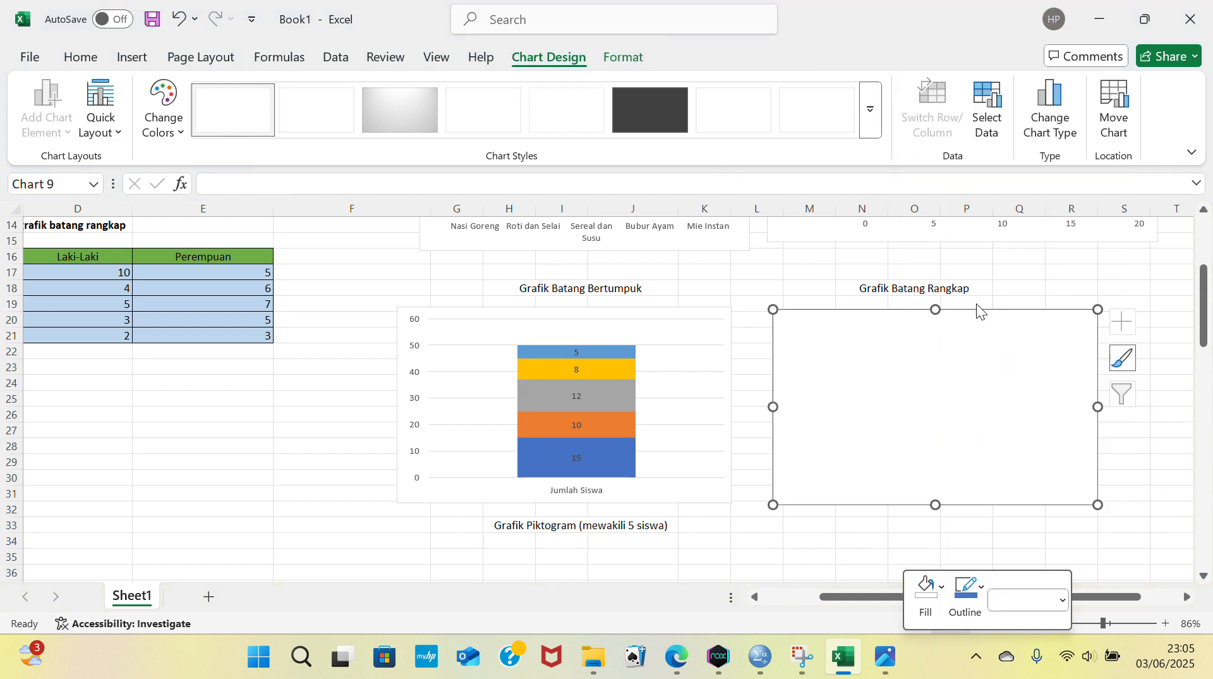
{"action": "scroll", "coordinate": [98, 263], "scroll_direction": "left", "scroll_amount": 2}
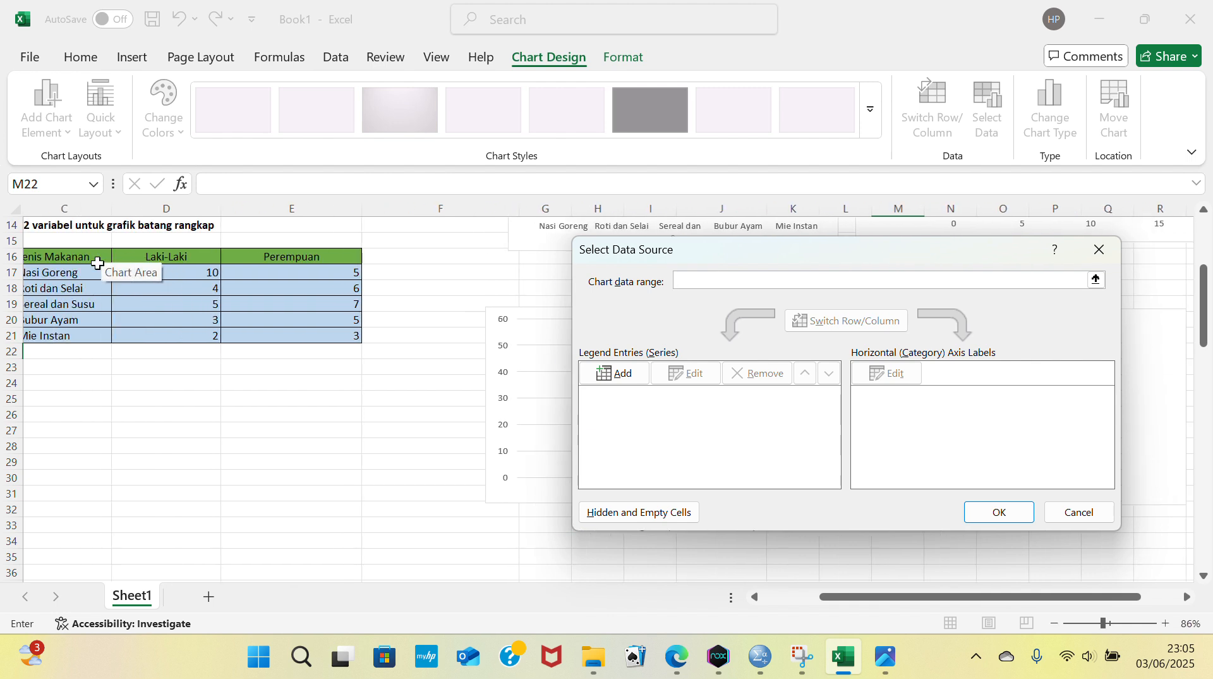
{"action": "left_click_drag", "start_coordinate": [97, 263], "coordinate": [292, 331]}
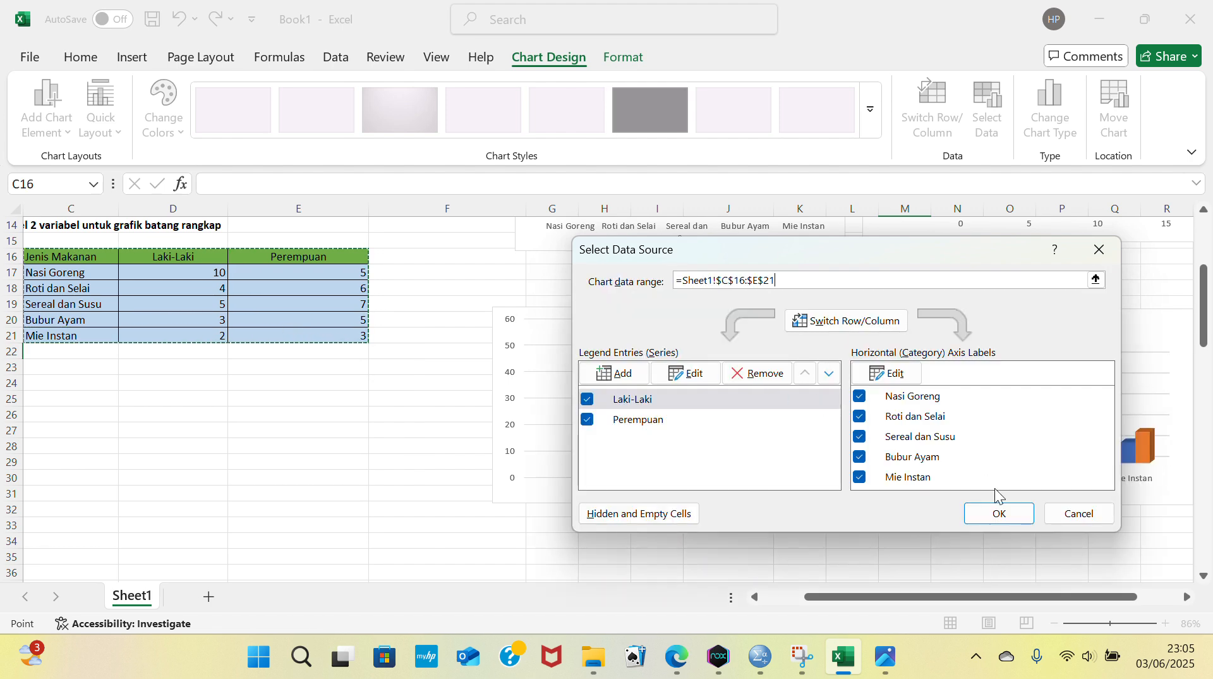
{"action": "left_click", "coordinate": [999, 512]}
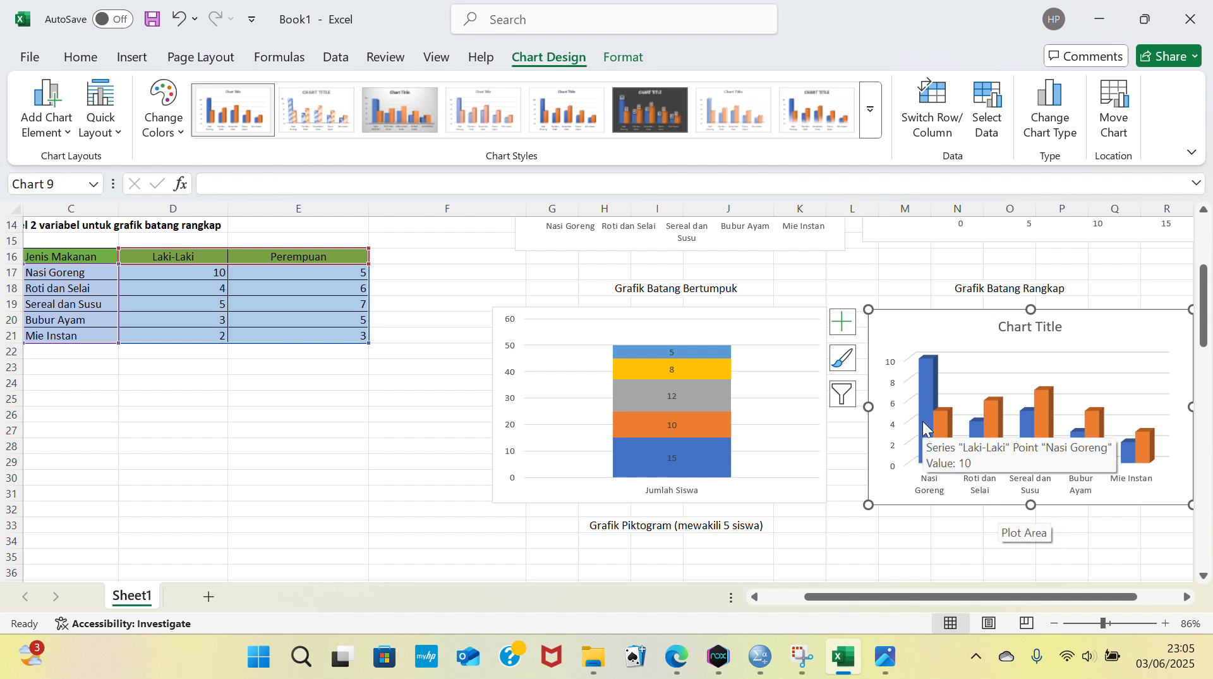
Step: Add data labels to the columns of the Grafik Batang Rangkap chart
{"action": "left_click", "coordinate": [842, 322]}
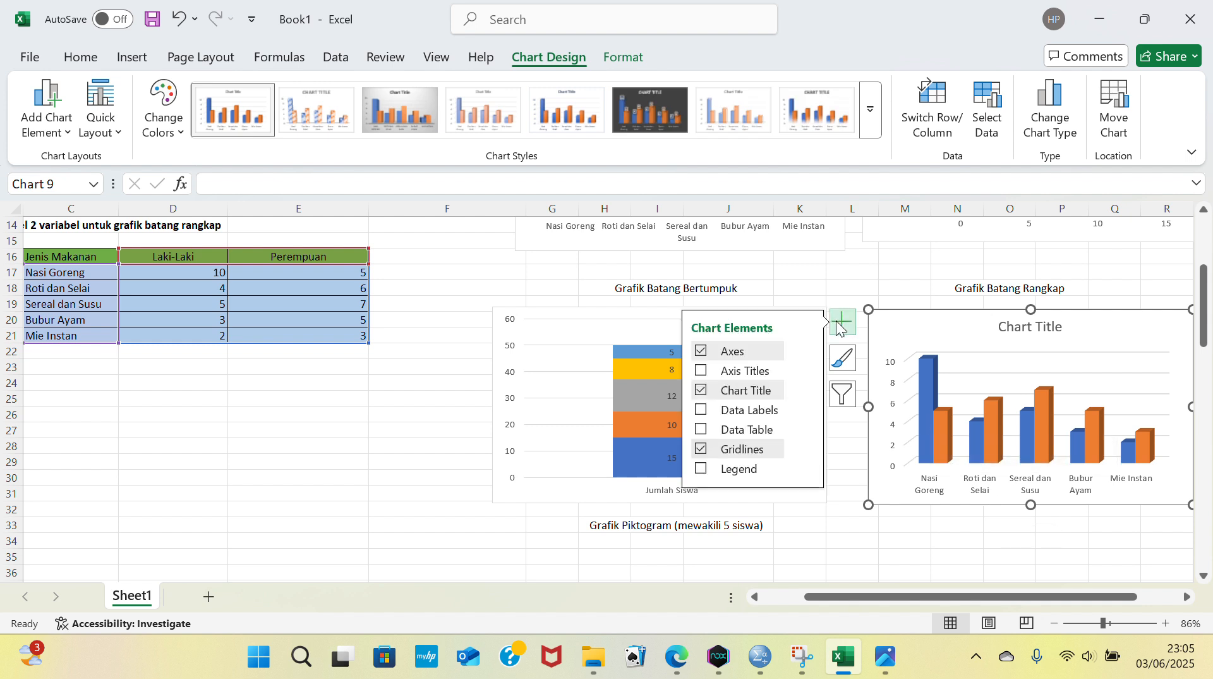
{"action": "left_click", "coordinate": [769, 411]}
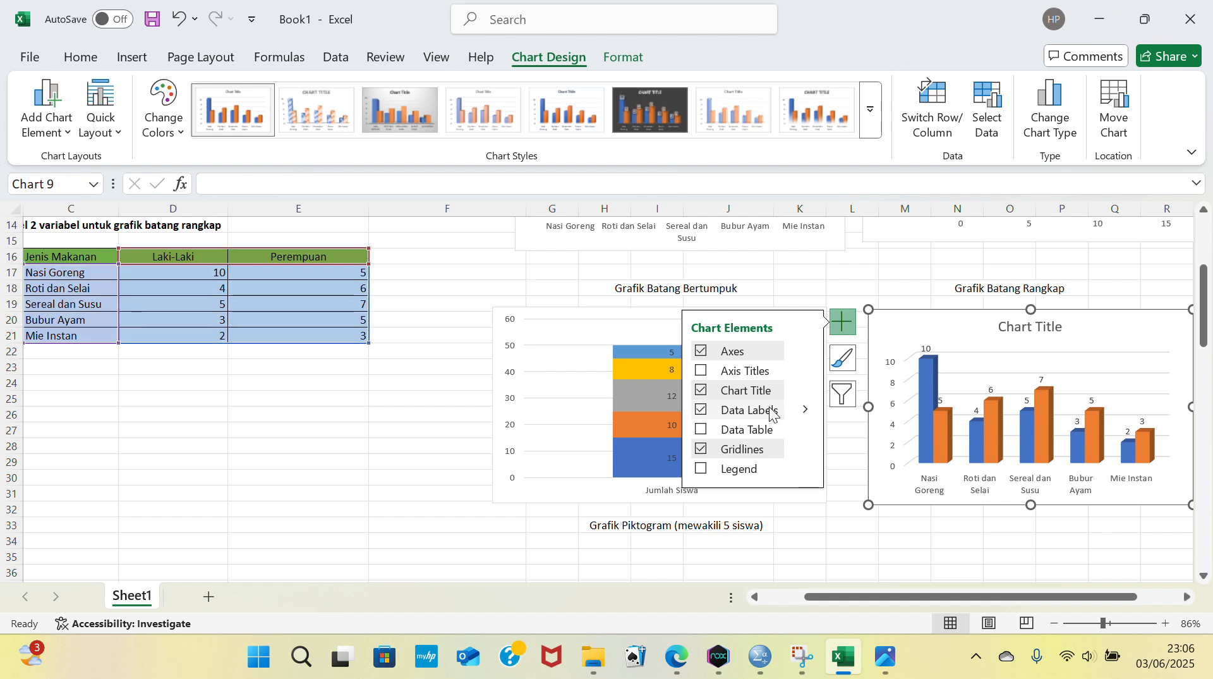
{"action": "left_click", "coordinate": [800, 509]}
{"action": "left_click", "coordinate": [800, 510]}
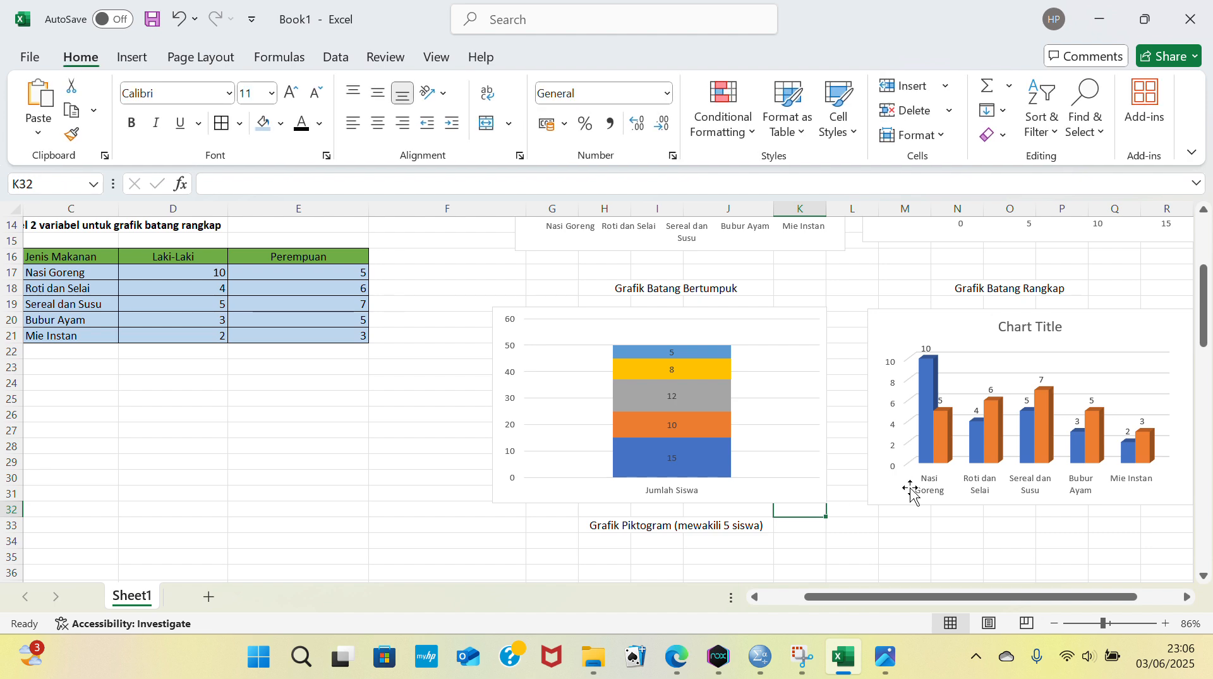
{"action": "left_click", "coordinate": [924, 396]}
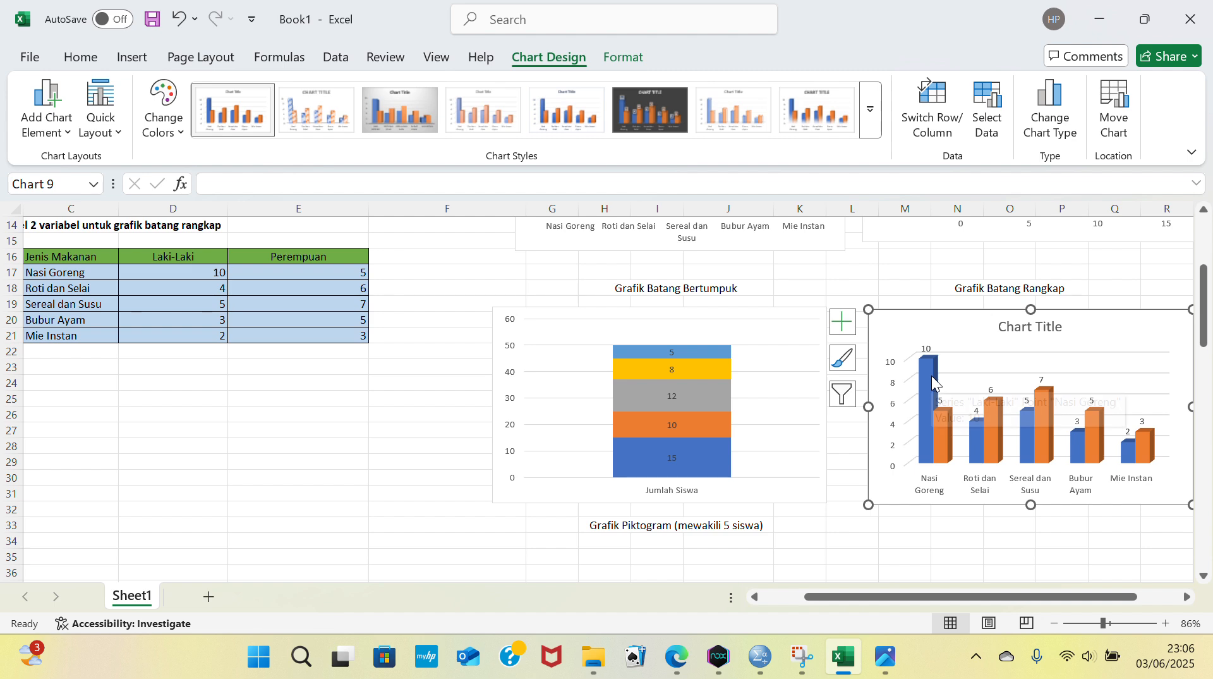
{"action": "left_click", "coordinate": [932, 376]}
{"action": "left_click", "coordinate": [918, 542]}
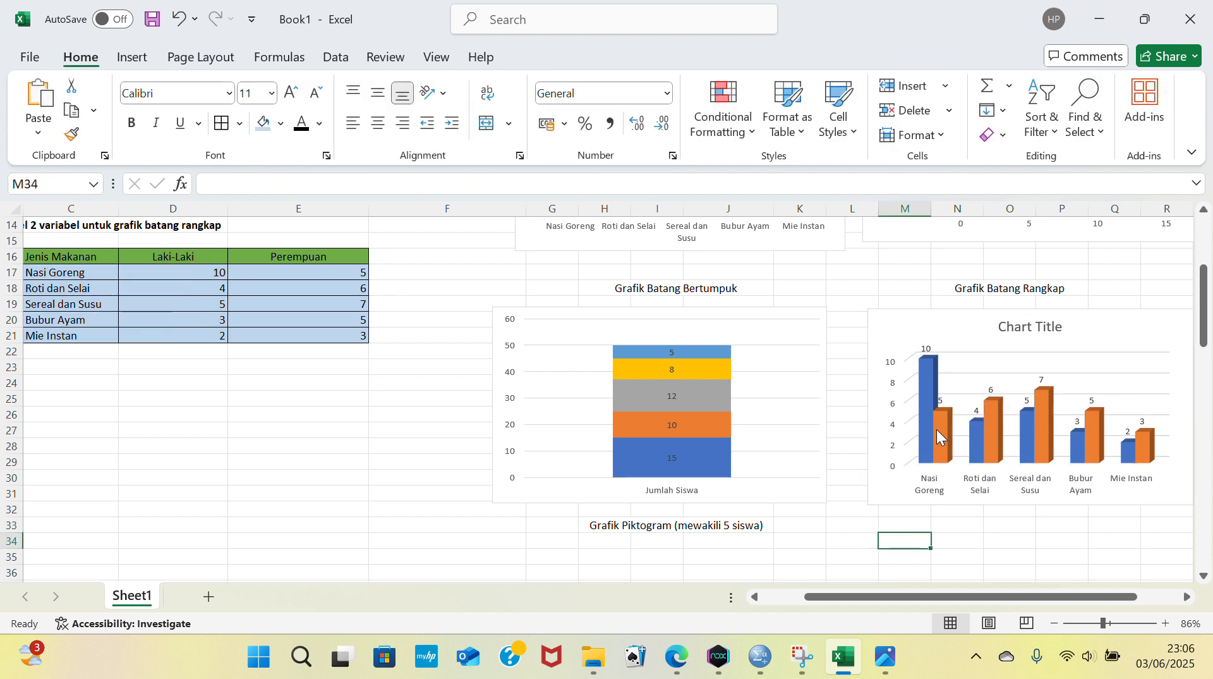
{"action": "mouse_move", "coordinate": [940, 425]}
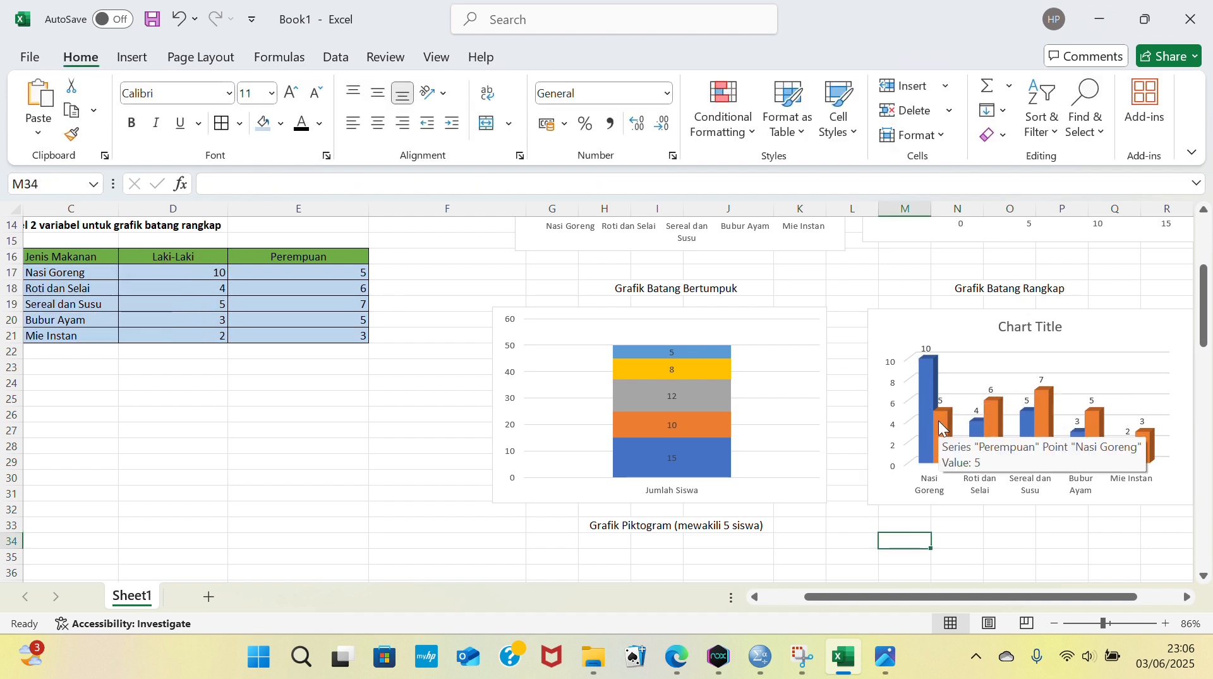
{"action": "mouse_move", "coordinate": [927, 390]}
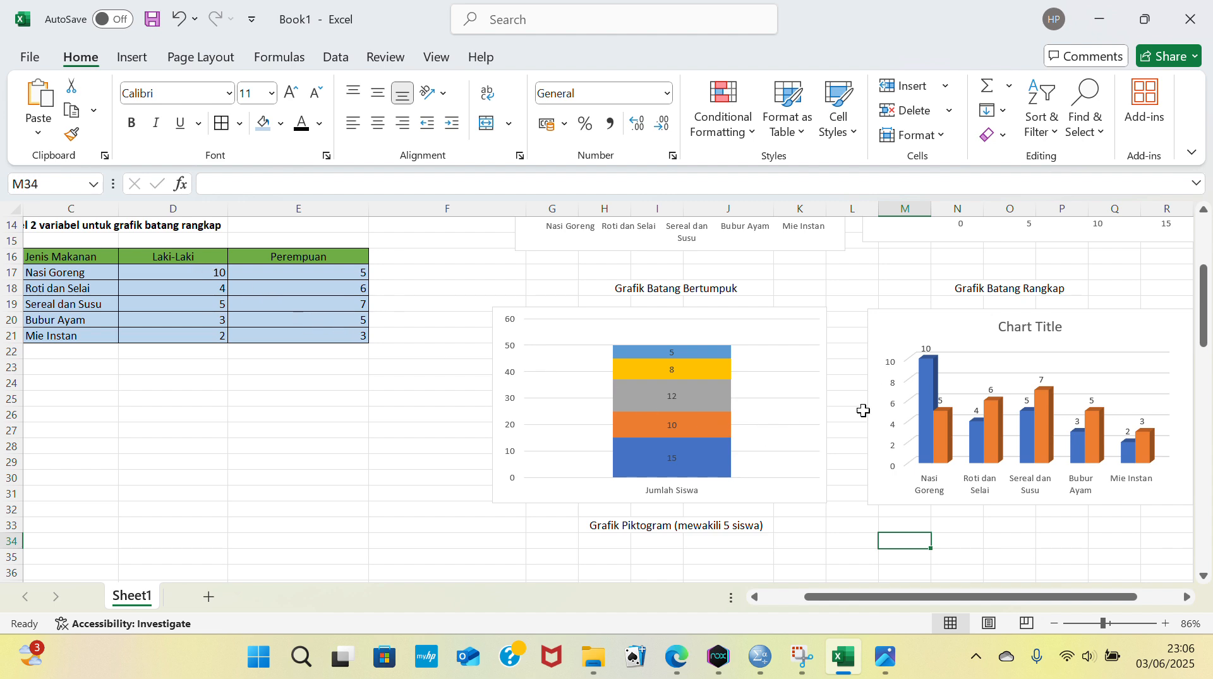
Step: Insert an empty 2-D clustered bar chart and place it under the "Grafik Piktogram (mewakili 5 siswa)" heading
{"action": "scroll", "coordinate": [863, 410], "scroll_direction": "down", "scroll_amount": 4}
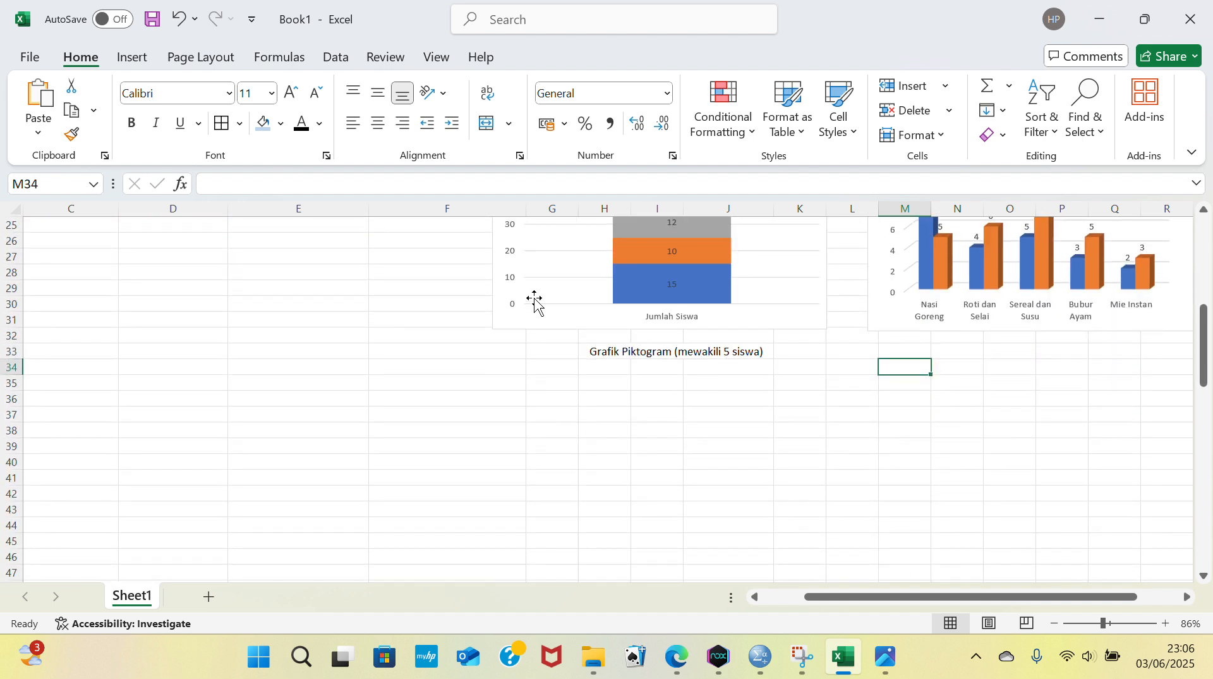
{"action": "left_click", "coordinate": [193, 64]}
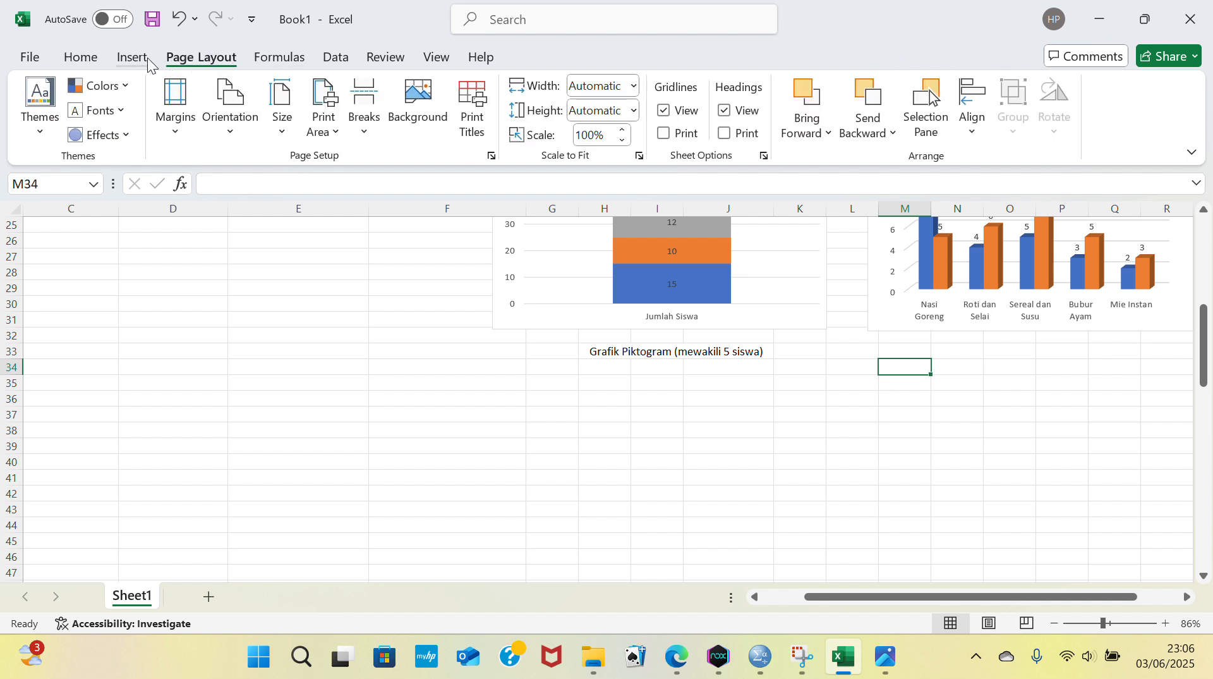
{"action": "left_click", "coordinate": [127, 59]}
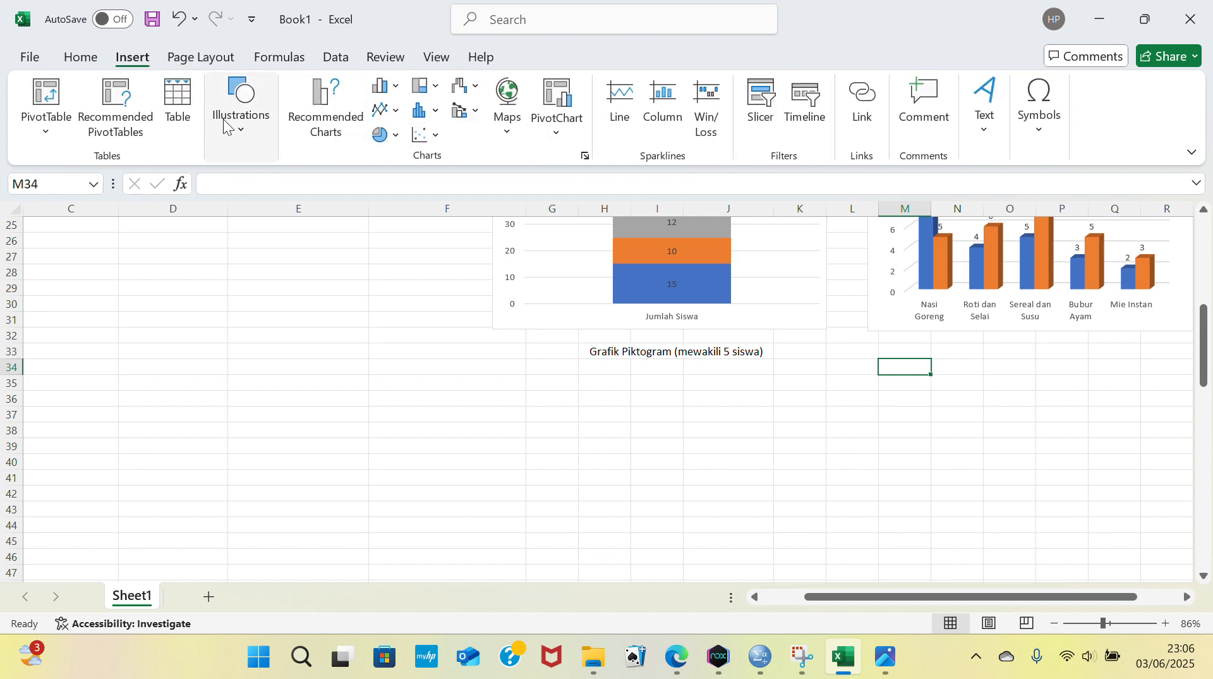
{"action": "left_click", "coordinate": [388, 87]}
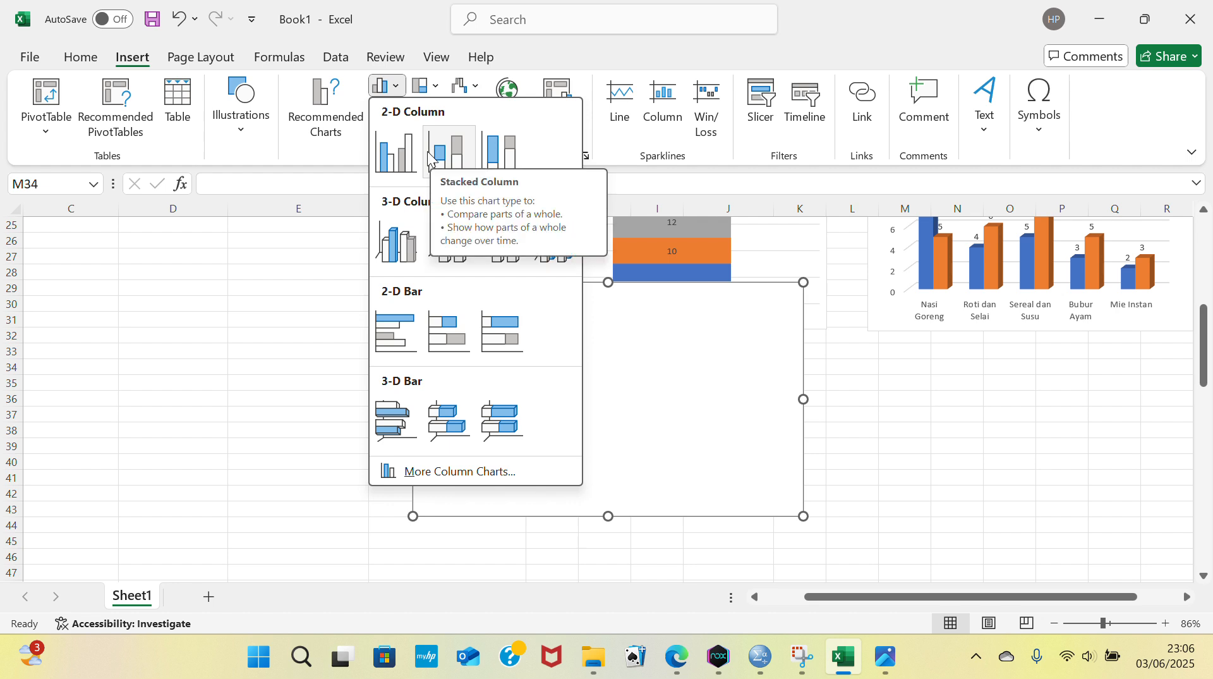
{"action": "left_click", "coordinate": [408, 319]}
{"action": "left_click_drag", "start_coordinate": [550, 352], "coordinate": [625, 434]}
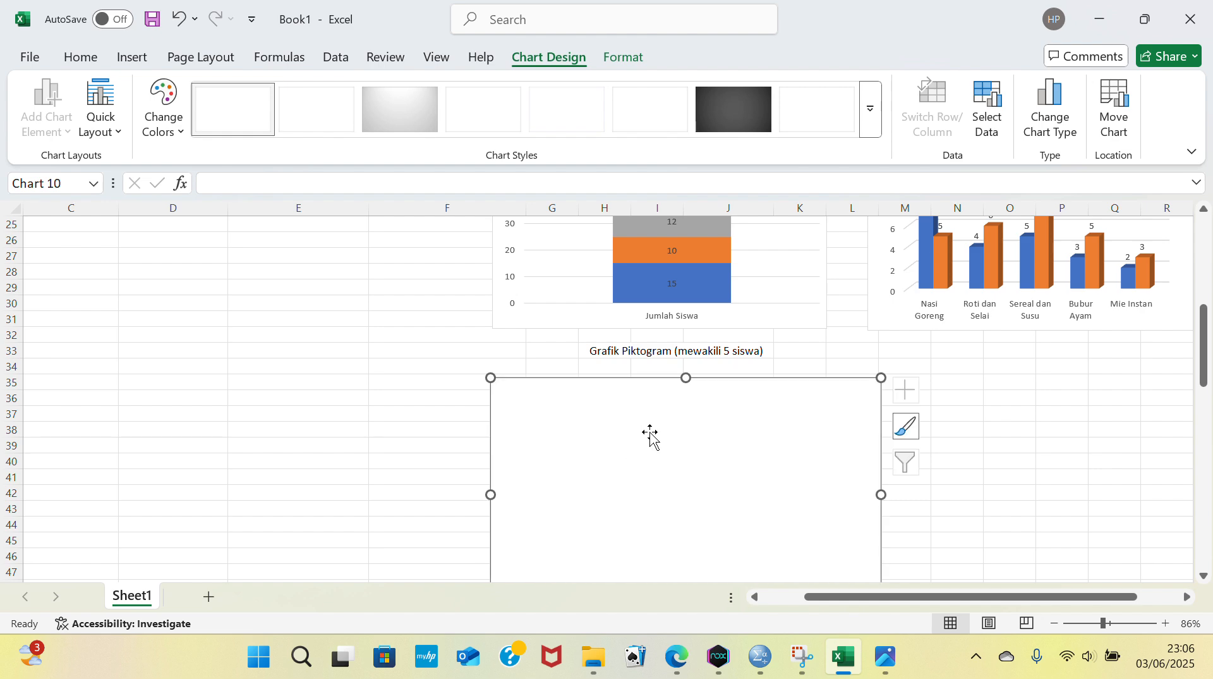
Step: Set the empty bar chart's data range to C3:D8, covering Menu Favorit and Jumlah Siswa
{"action": "scroll", "coordinate": [804, 342], "scroll_direction": "up", "scroll_amount": 8}
{"action": "scroll", "coordinate": [806, 342], "scroll_direction": "down", "scroll_amount": 10}
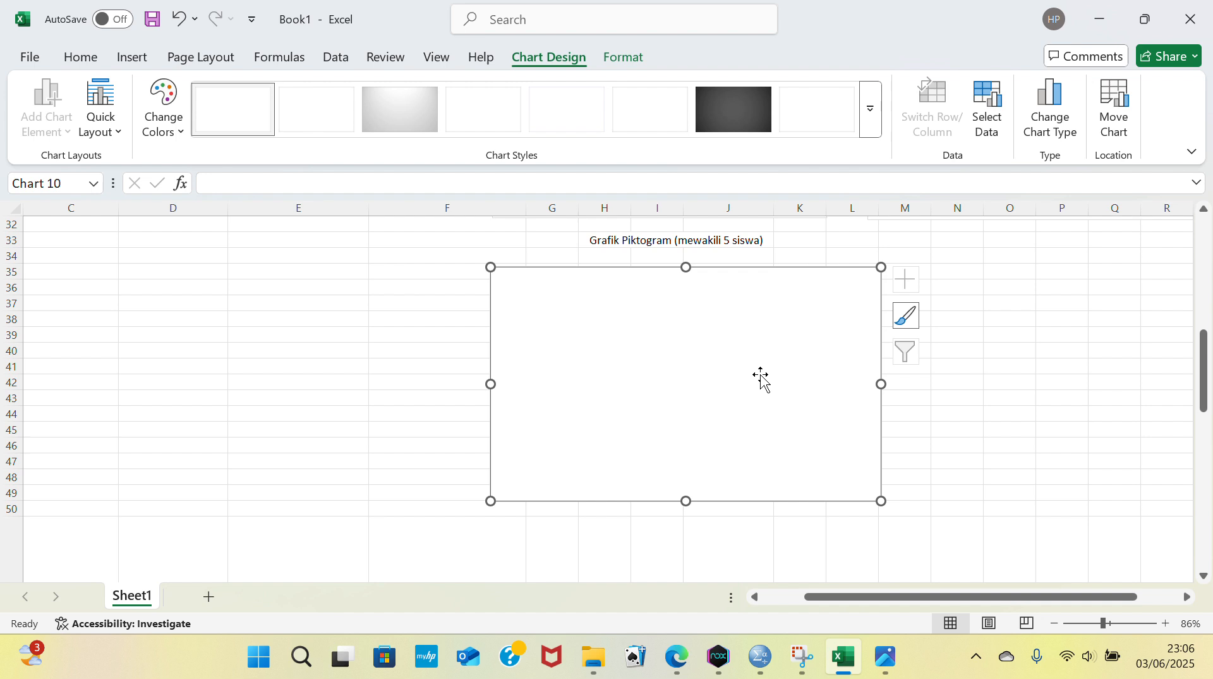
{"action": "right_click", "coordinate": [754, 332]}
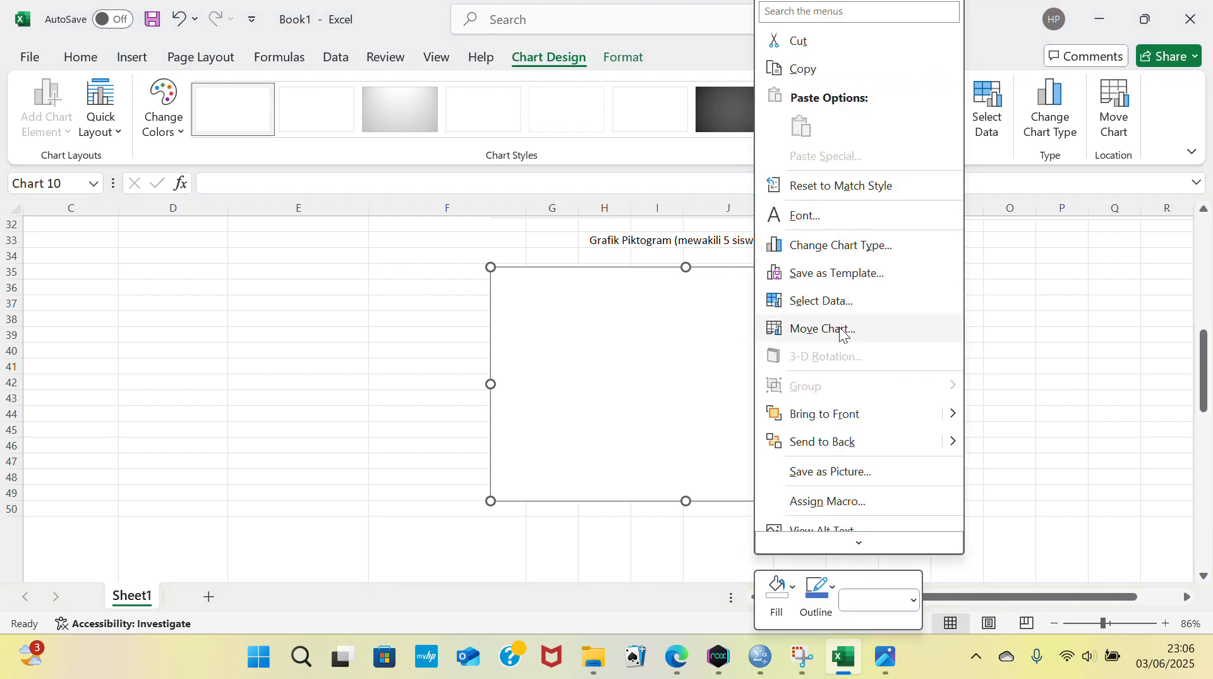
{"action": "left_click", "coordinate": [813, 309]}
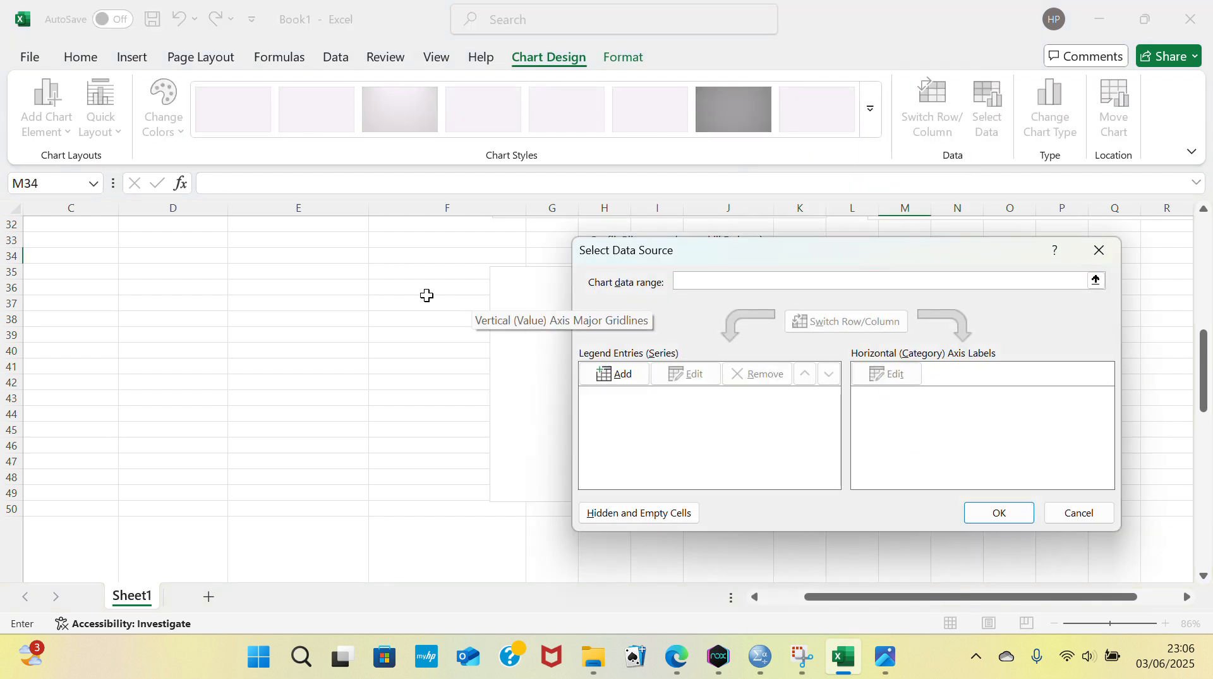
{"action": "scroll", "coordinate": [426, 292], "scroll_direction": "up", "scroll_amount": 8}
{"action": "scroll", "coordinate": [425, 294], "scroll_direction": "up", "scroll_amount": 3}
{"action": "scroll", "coordinate": [425, 294], "scroll_direction": "left", "scroll_amount": 1}
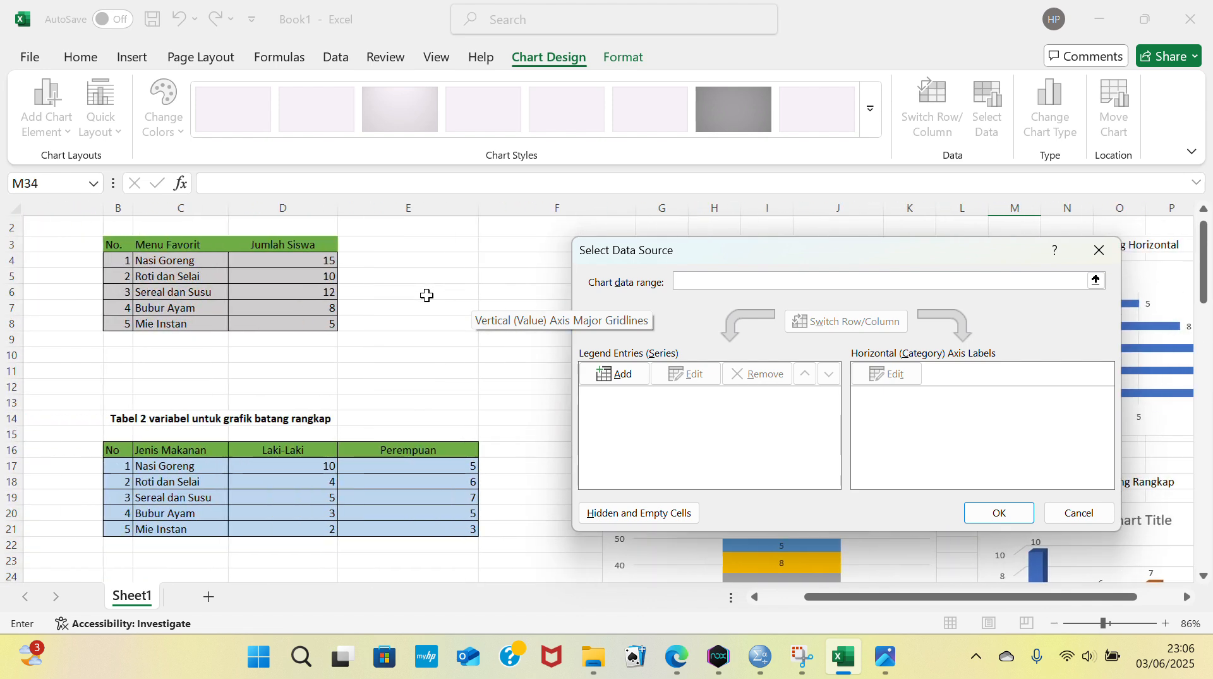
{"action": "left_click_drag", "start_coordinate": [89, 248], "coordinate": [231, 323]}
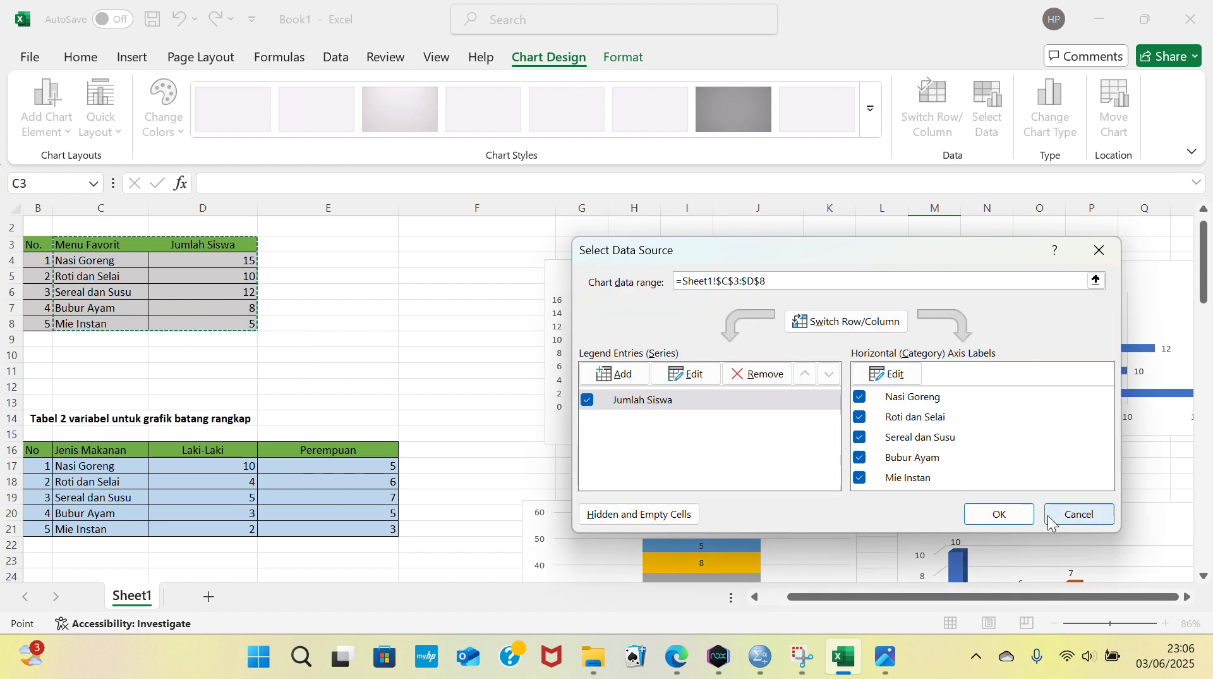
{"action": "left_click", "coordinate": [1000, 514]}
Step: Select only the Mie Instan bar in the pictogram chart and open its data point fill options
{"action": "scroll", "coordinate": [871, 468], "scroll_direction": "down", "scroll_amount": 4}
{"action": "scroll", "coordinate": [871, 467], "scroll_direction": "down", "scroll_amount": 3}
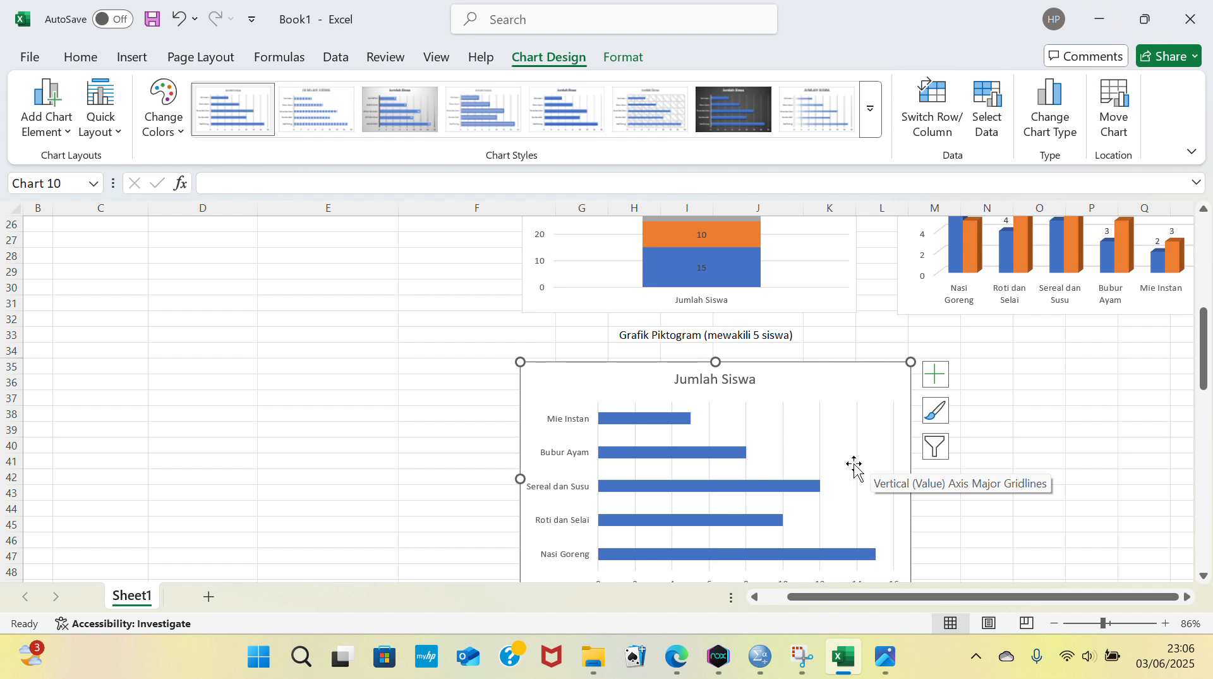
{"action": "left_click", "coordinate": [658, 420]}
{"action": "double_click", "coordinate": [650, 418]}
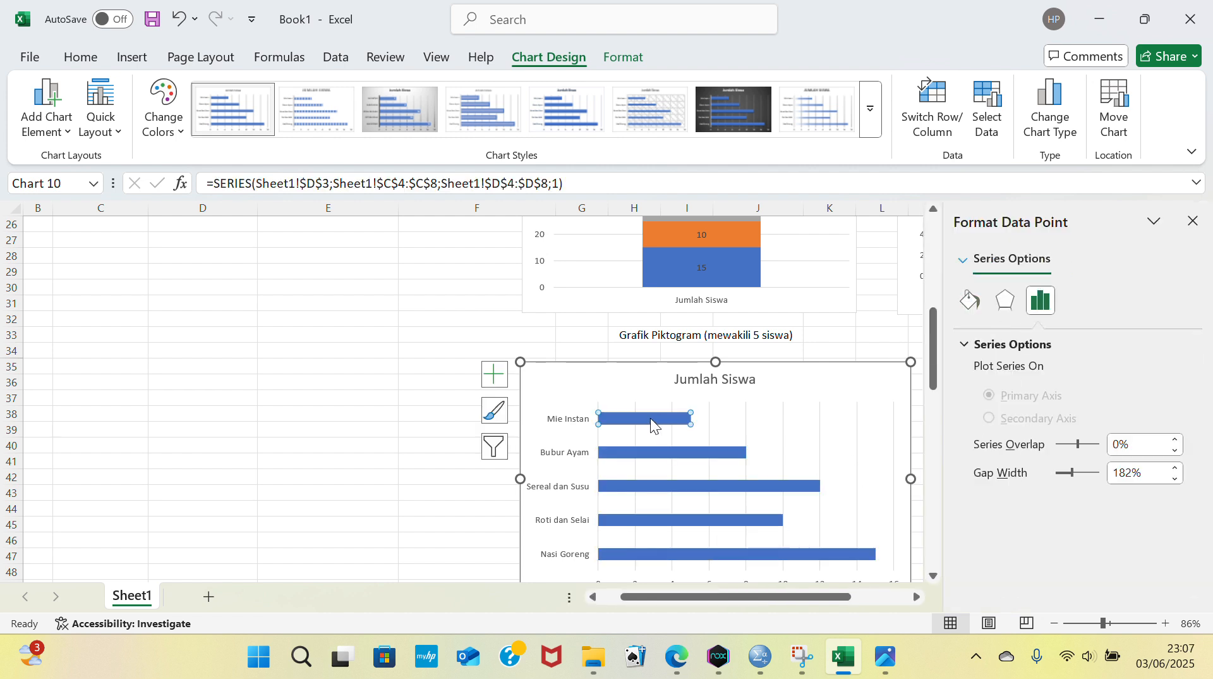
{"action": "left_click", "coordinate": [832, 420]}
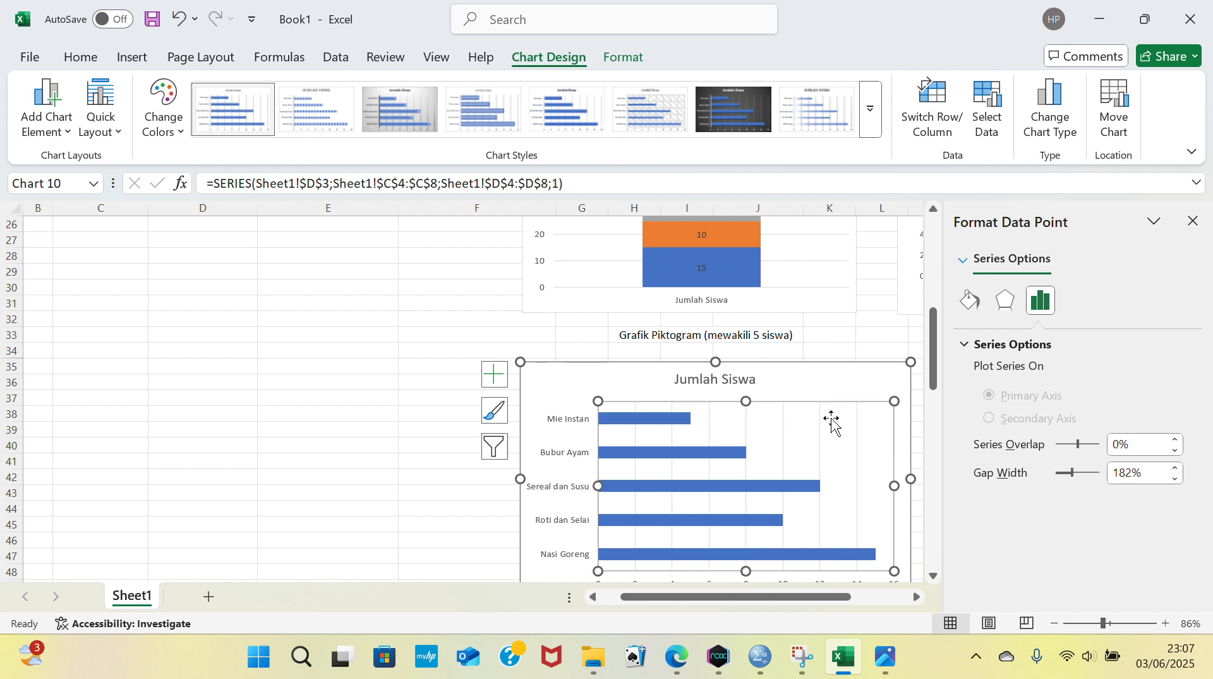
{"action": "left_click", "coordinate": [670, 422]}
{"action": "left_click", "coordinate": [670, 417]}
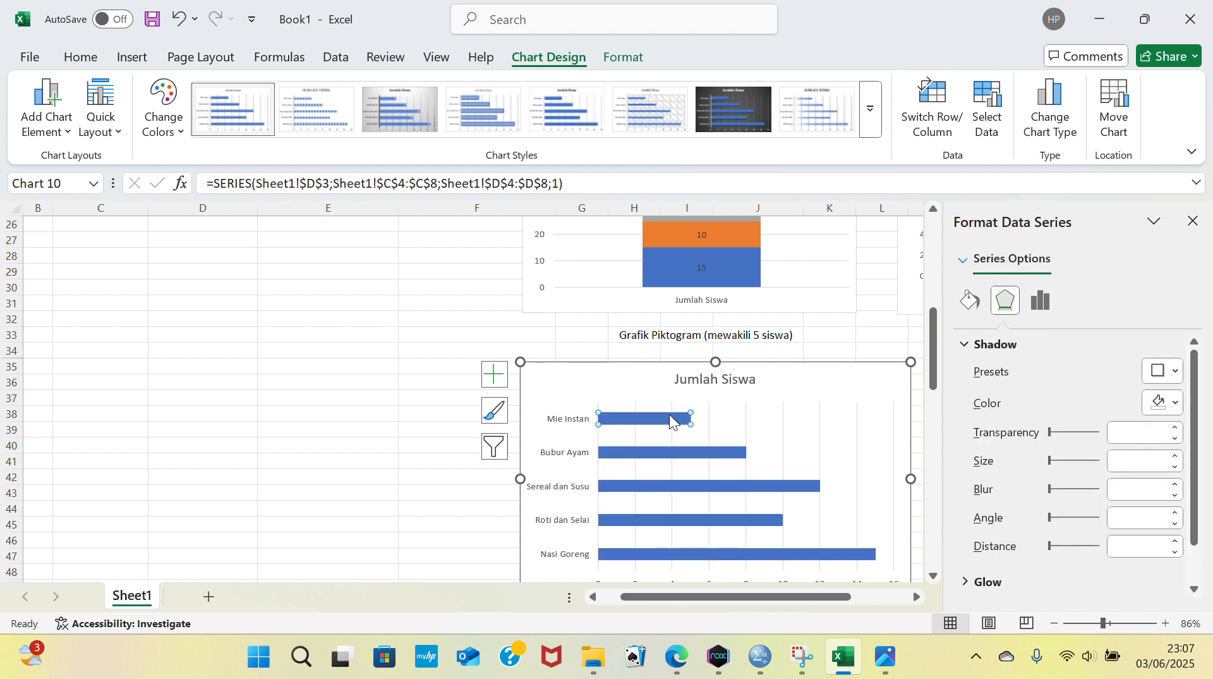
{"action": "left_click", "coordinate": [969, 302]}
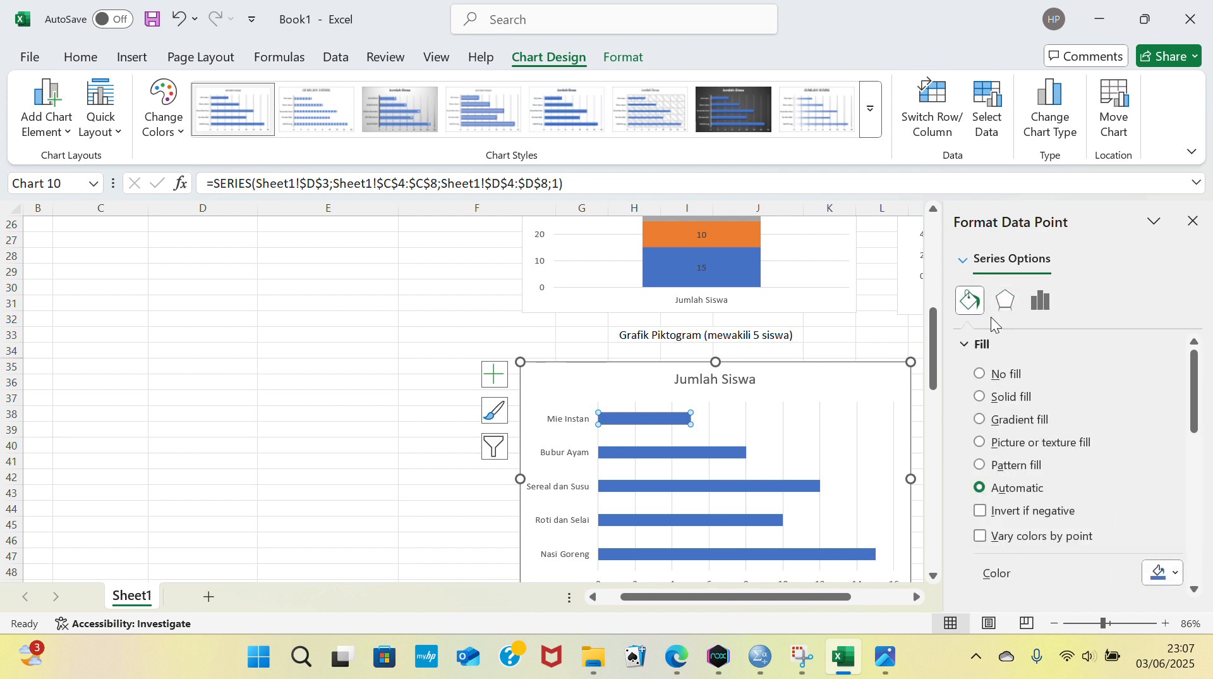
Step: Look through the fill, border, effects and series options available for the Mie Instan bar
{"action": "scroll", "coordinate": [1064, 467], "scroll_direction": "down", "scroll_amount": 2}
{"action": "scroll", "coordinate": [1064, 462], "scroll_direction": "down", "scroll_amount": 5}
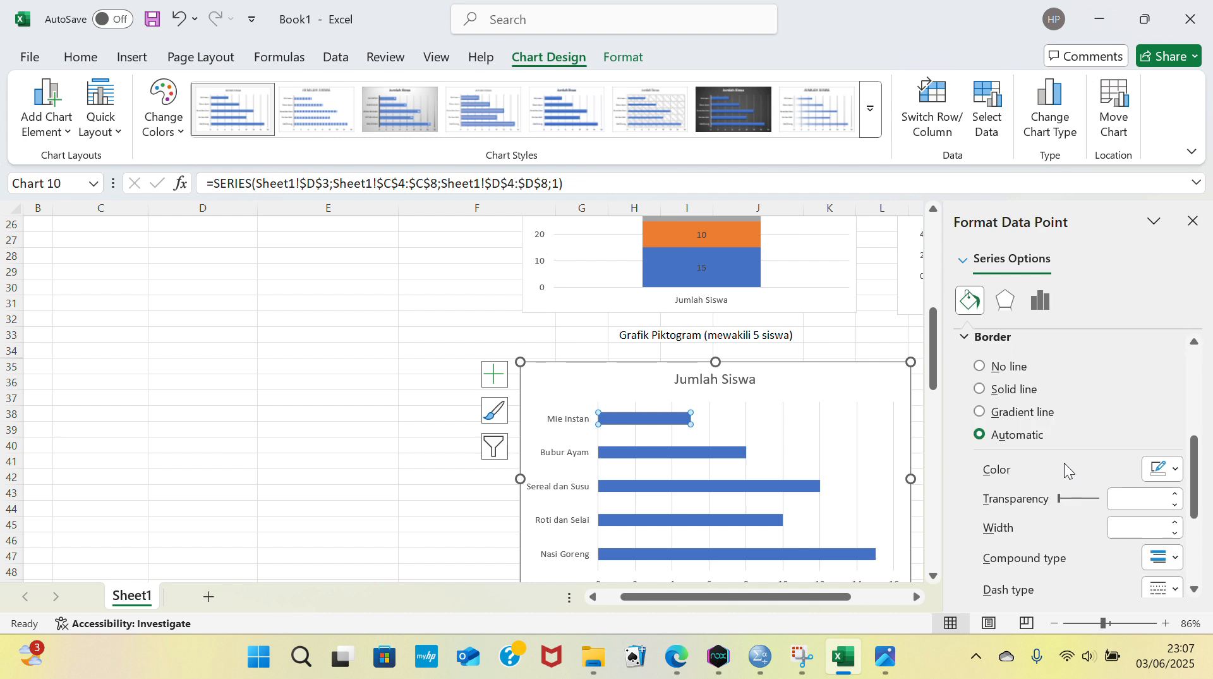
{"action": "scroll", "coordinate": [1064, 463], "scroll_direction": "up", "scroll_amount": 7}
{"action": "scroll", "coordinate": [1064, 463], "scroll_direction": "up", "scroll_amount": 1}
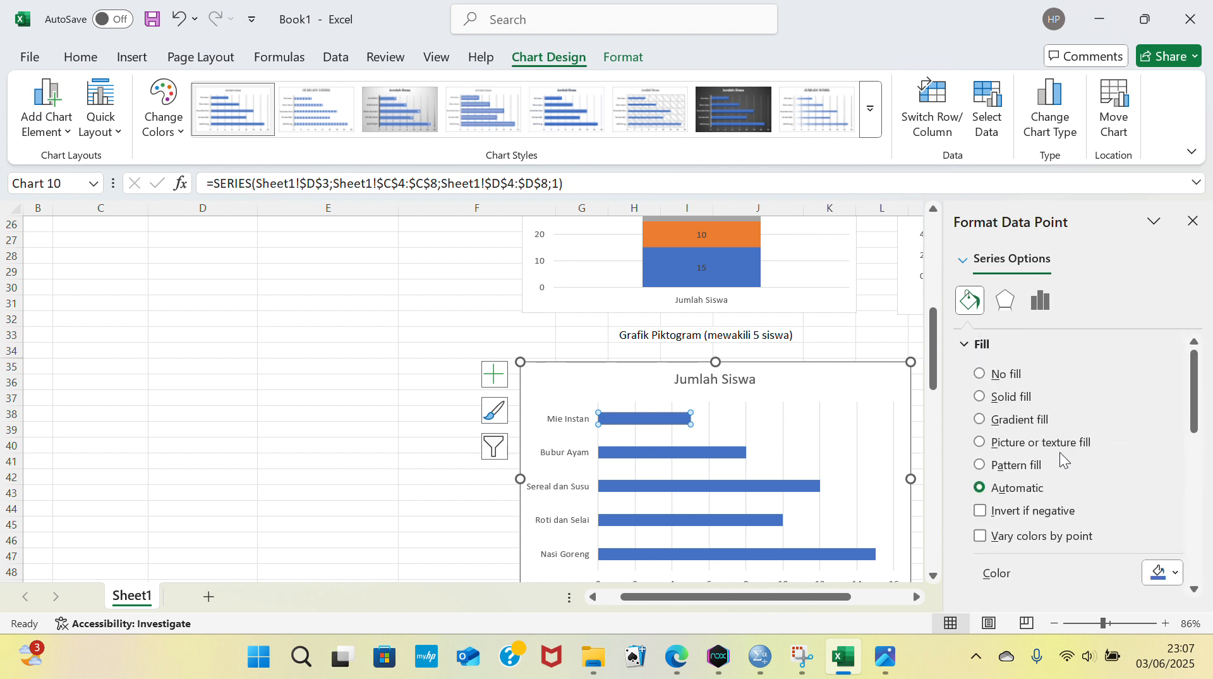
{"action": "left_click", "coordinate": [1005, 306]}
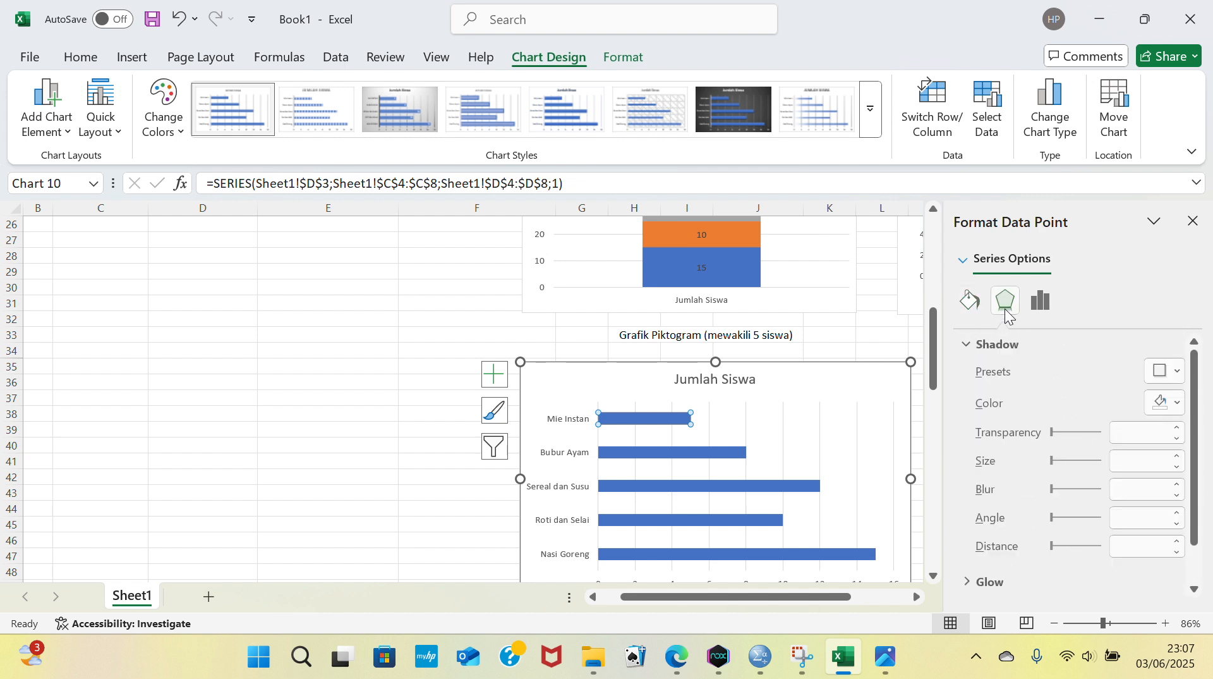
{"action": "left_click", "coordinate": [1041, 306]}
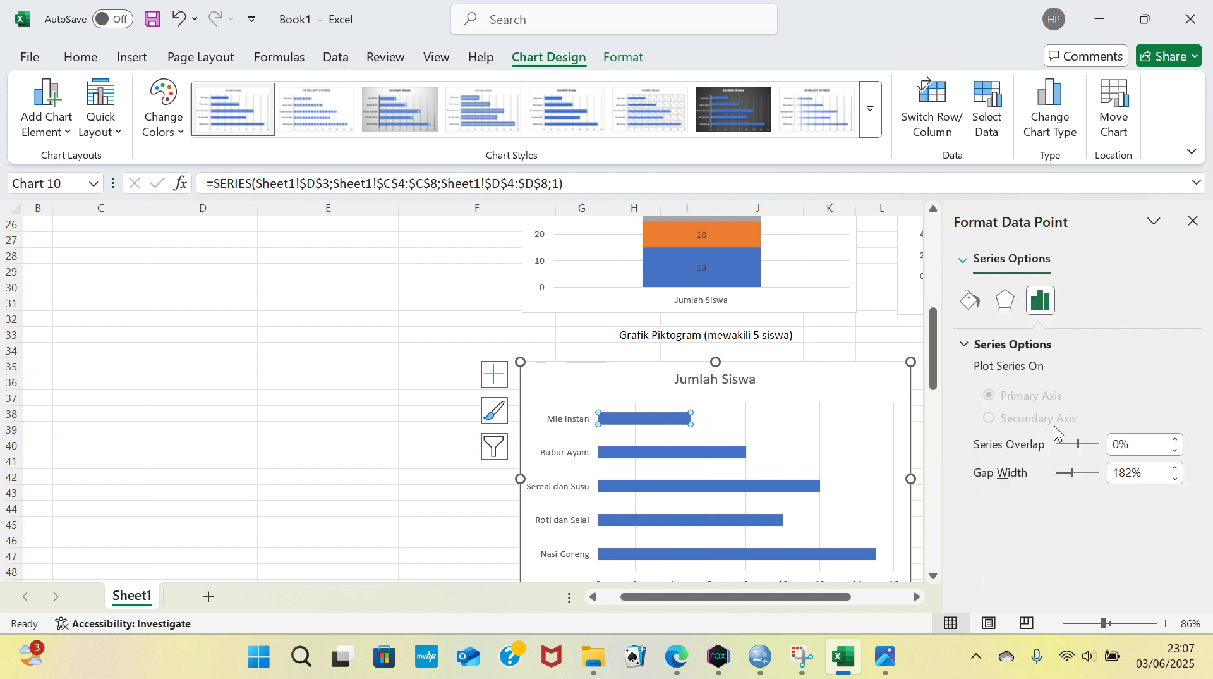
{"action": "left_click", "coordinate": [1008, 306]}
{"action": "scroll", "coordinate": [1033, 412], "scroll_direction": "down", "scroll_amount": 1}
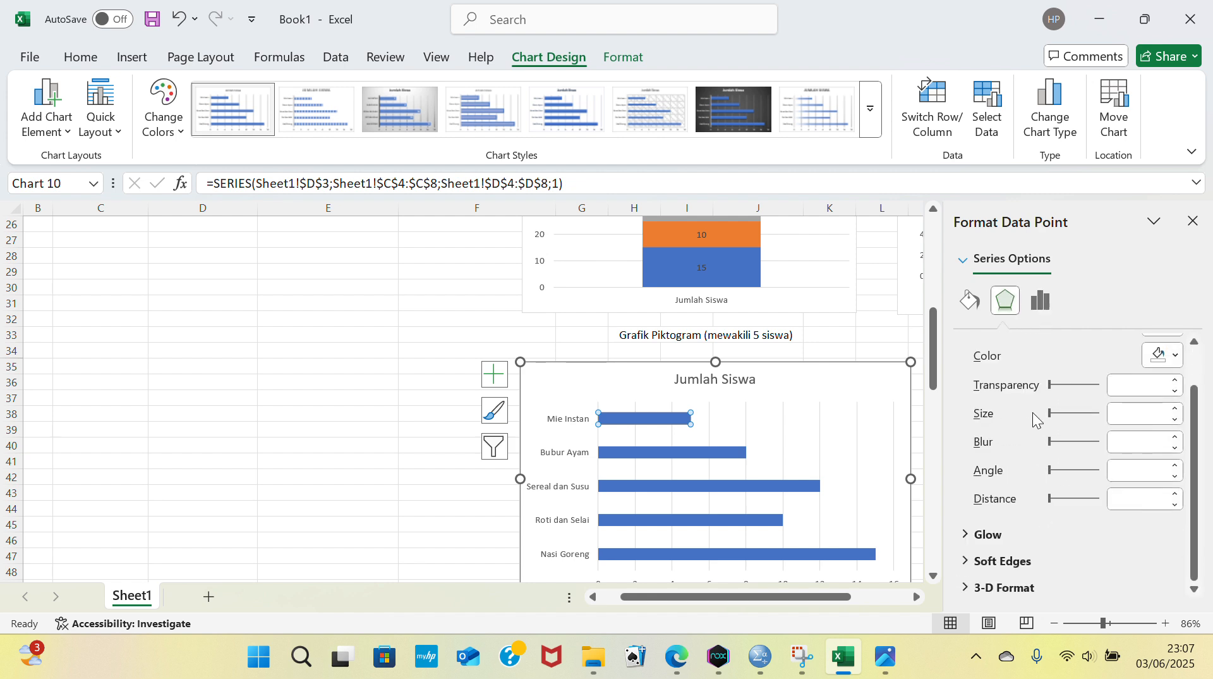
{"action": "scroll", "coordinate": [1033, 412], "scroll_direction": "up", "scroll_amount": 1}
{"action": "left_click", "coordinate": [971, 300]}
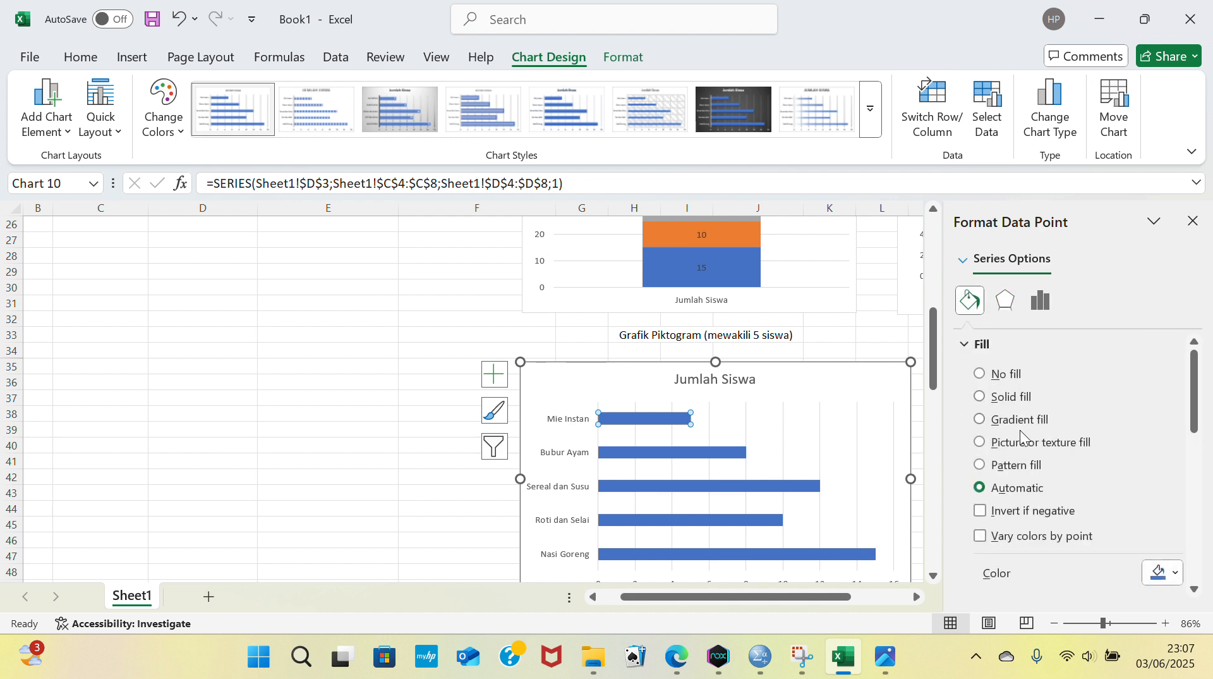
{"action": "scroll", "coordinate": [1022, 479], "scroll_direction": "down", "scroll_amount": 1}
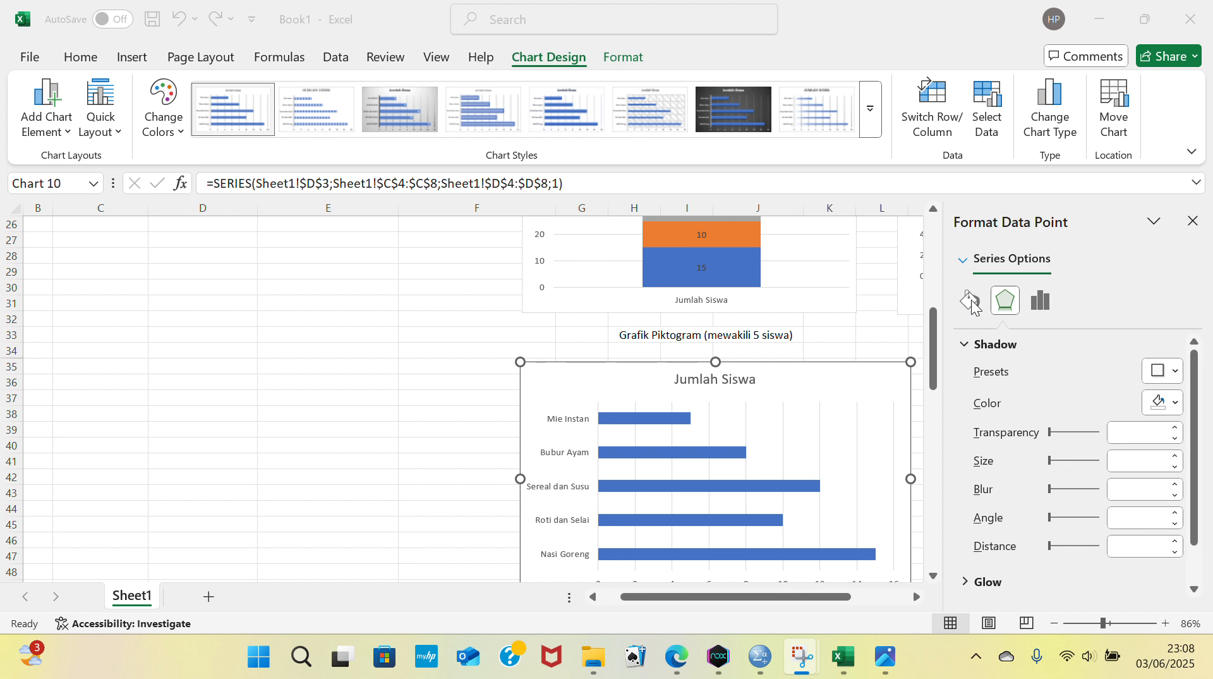
Step: Change the Mie Instan bar's fill to Picture or texture fill
{"action": "left_click", "coordinate": [972, 303]}
{"action": "left_click", "coordinate": [972, 303]}
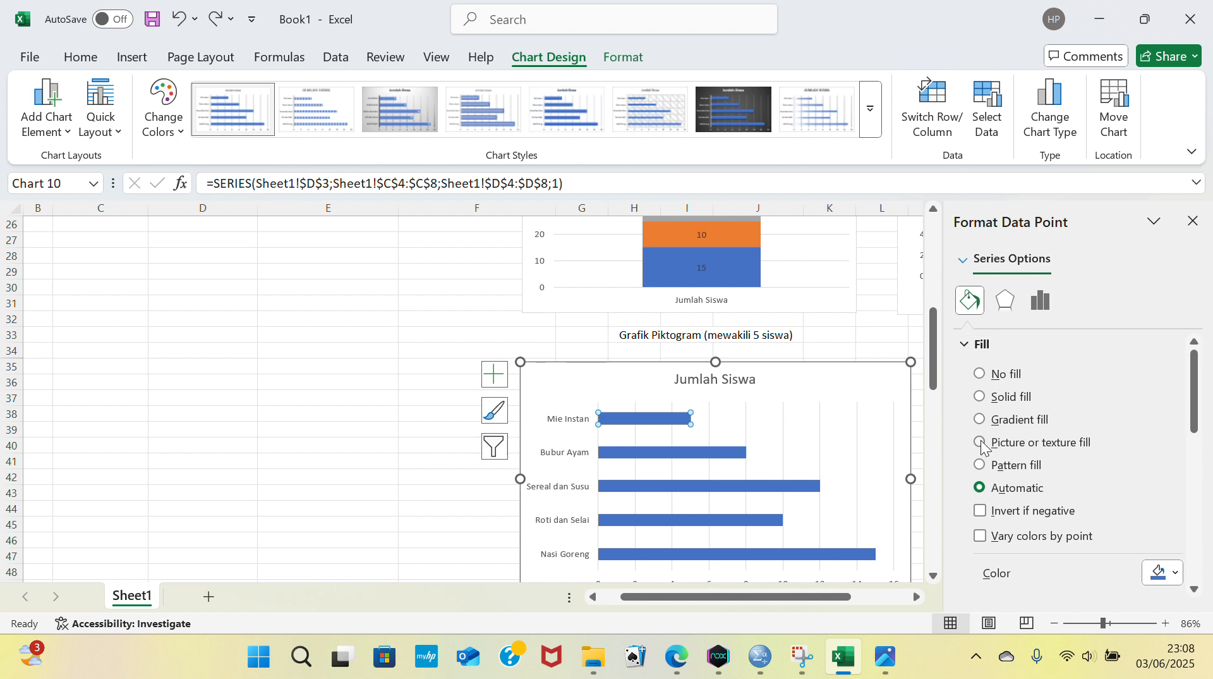
{"action": "left_click", "coordinate": [980, 442]}
{"action": "scroll", "coordinate": [1042, 499], "scroll_direction": "down", "scroll_amount": 1}
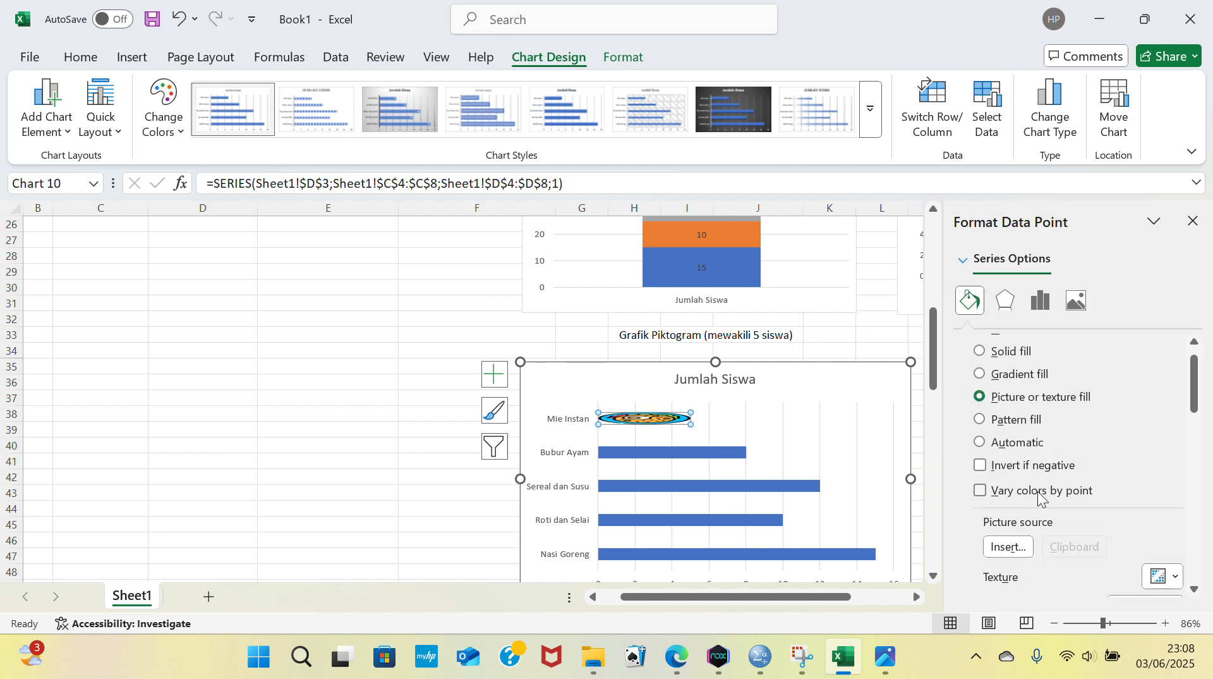
Step: Start inserting a picture from a file for the Mie Instan bar and browse the images in the Gambar File folder
{"action": "left_click", "coordinate": [1013, 548]}
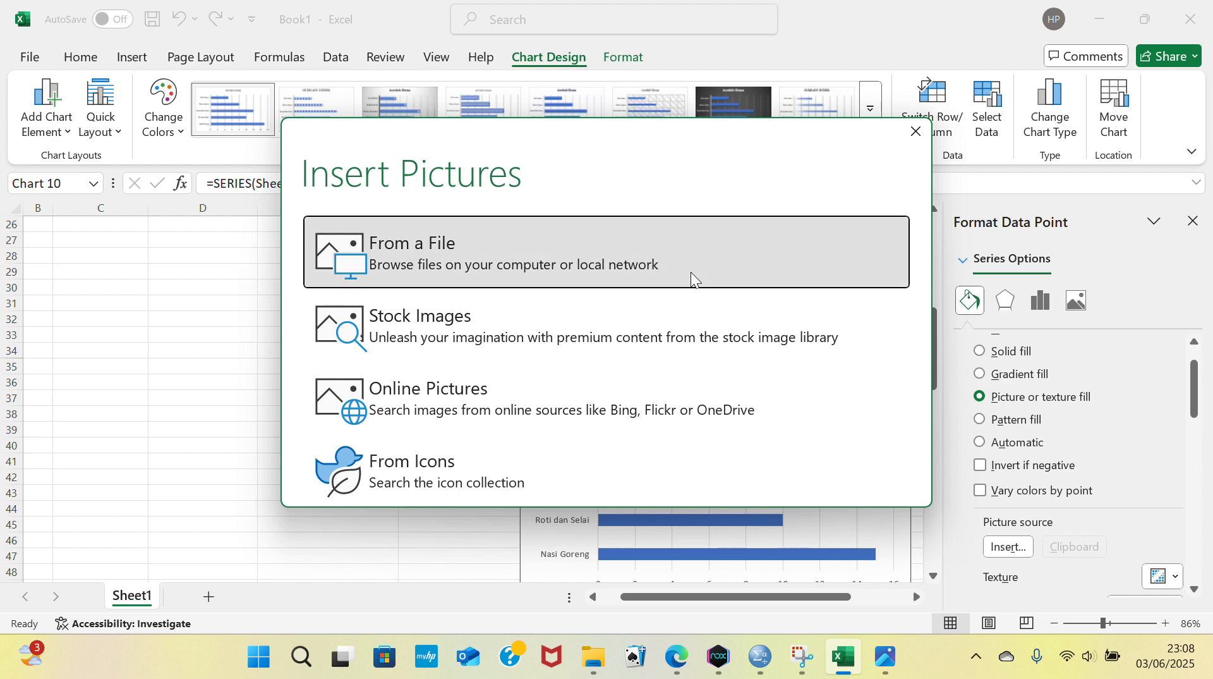
{"action": "left_click", "coordinate": [691, 272]}
{"action": "scroll", "coordinate": [550, 268], "scroll_direction": "down", "scroll_amount": 2}
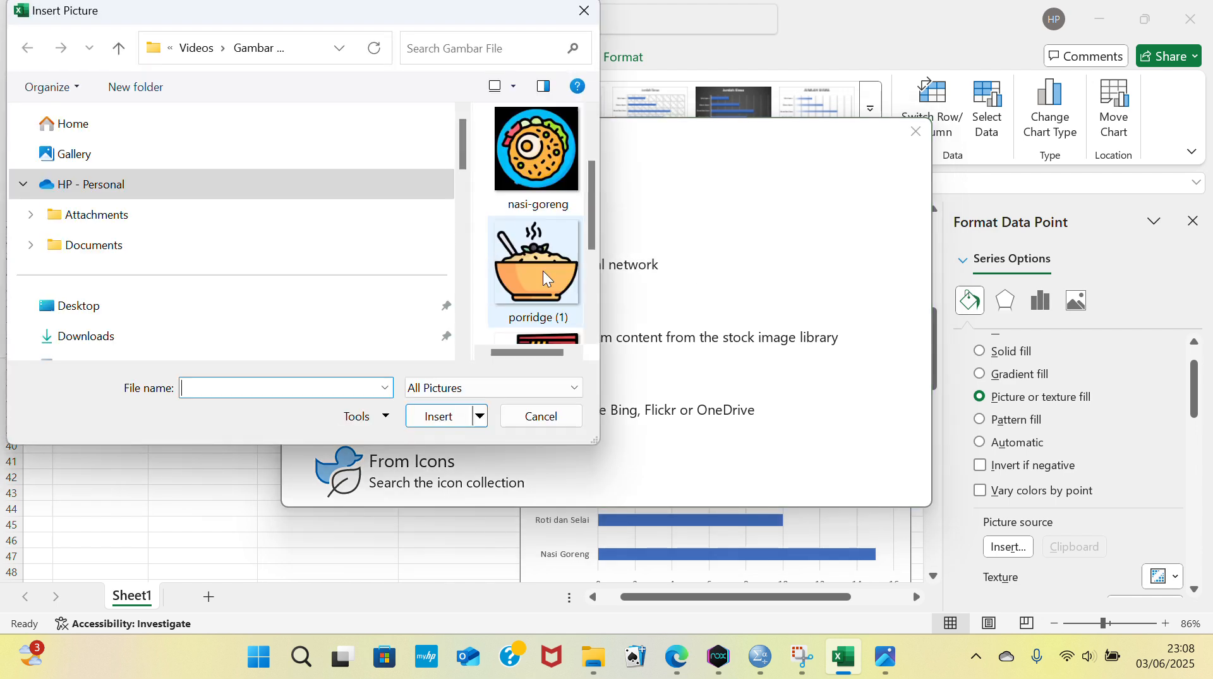
{"action": "scroll", "coordinate": [543, 271], "scroll_direction": "down", "scroll_amount": 2}
{"action": "scroll", "coordinate": [543, 270], "scroll_direction": "up", "scroll_amount": 1}
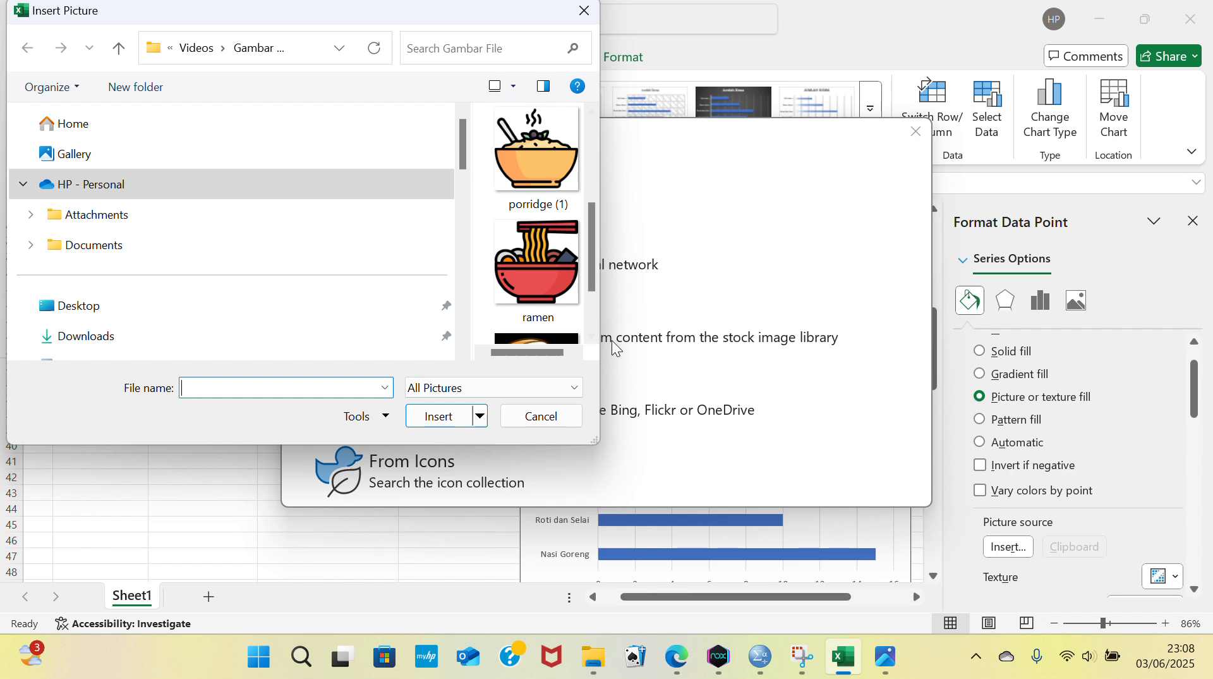
Step: Switch to the Flaticon page in Edge, dismiss the attribution notice and search the icons for "cereal"
{"action": "left_click", "coordinate": [676, 658]}
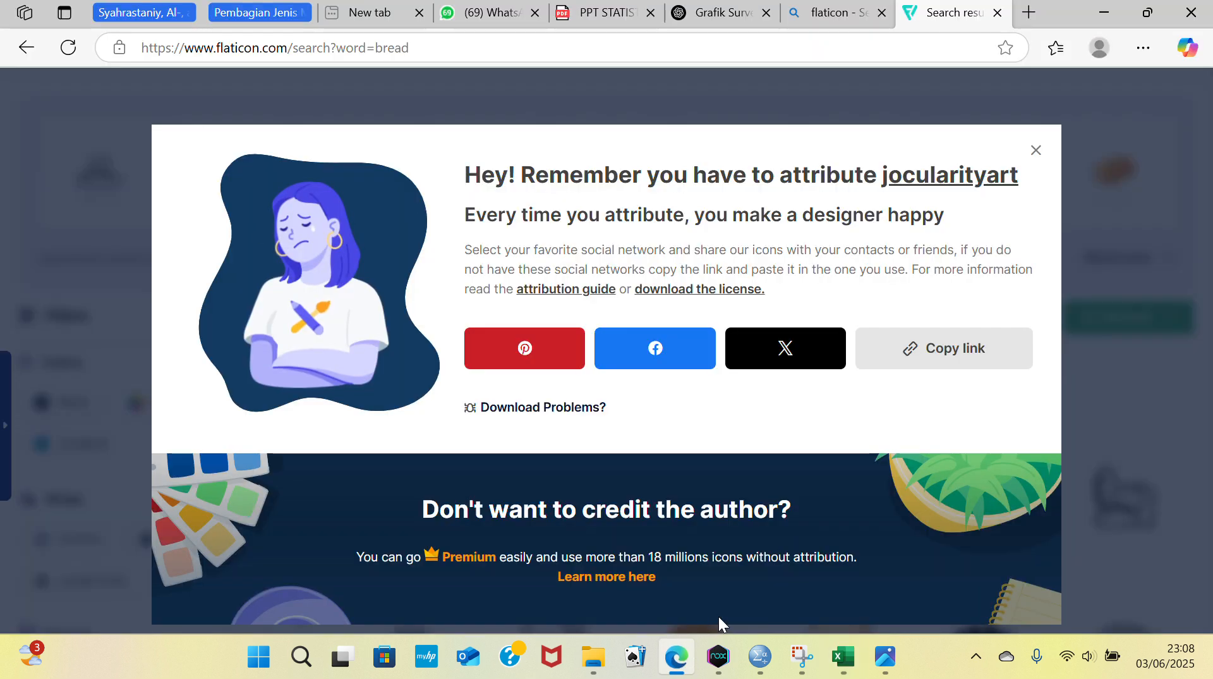
{"action": "left_click", "coordinate": [1035, 158]}
{"action": "scroll", "coordinate": [658, 273], "scroll_direction": "up", "scroll_amount": 2}
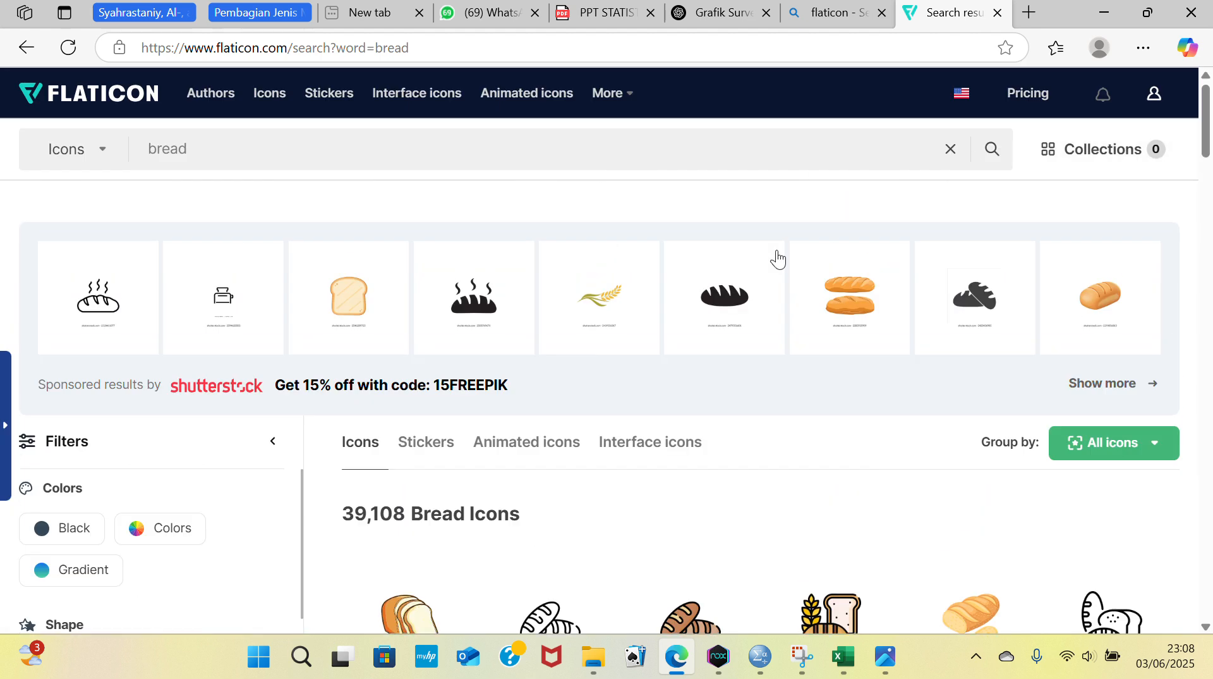
{"action": "left_click", "coordinate": [944, 159]}
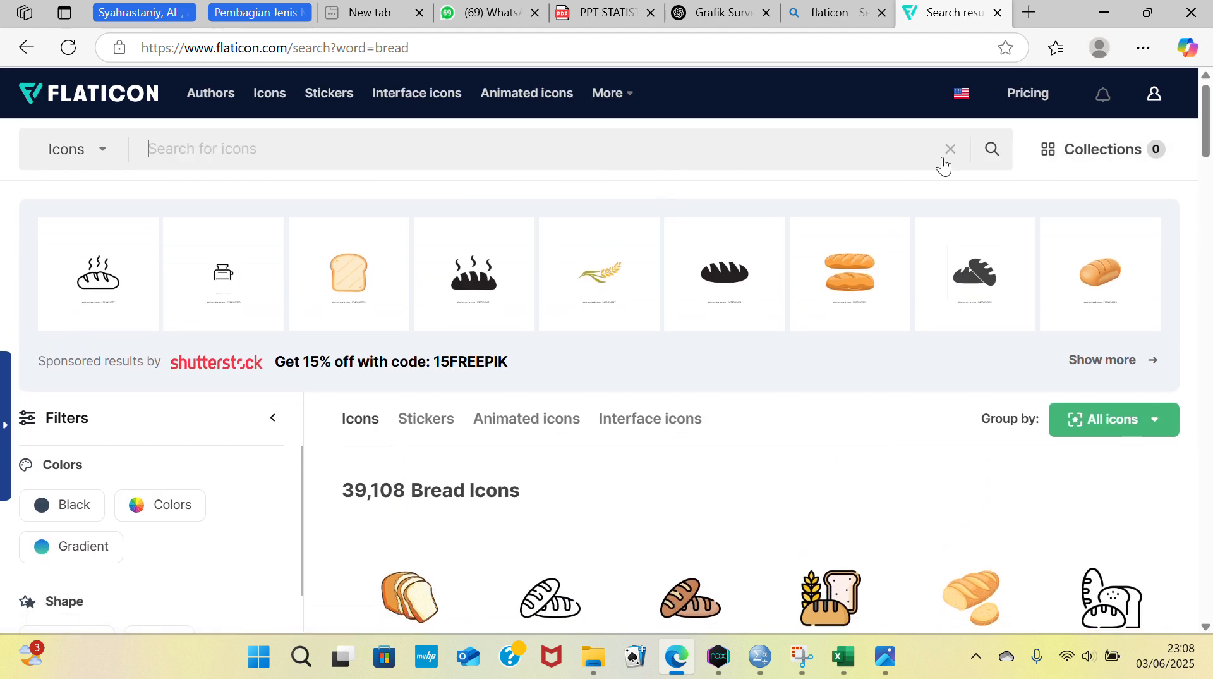
{"action": "type", "text": "s"}
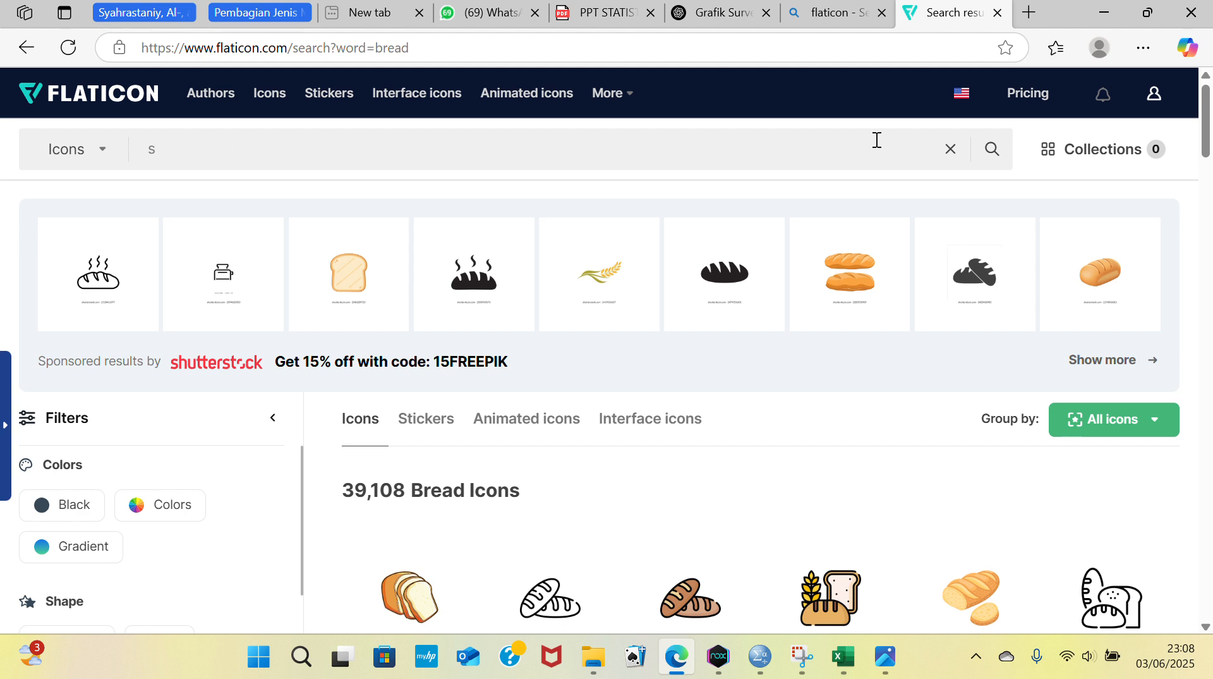
{"action": "key", "text": "BackSpace"}
{"action": "type", "text": "cereal"}
{"action": "key", "text": "Return"}
Step: Download the coloured icon of a yellow cereal box with a blue bowl as a free PNG
{"action": "scroll", "coordinate": [682, 408], "scroll_direction": "down", "scroll_amount": 2}
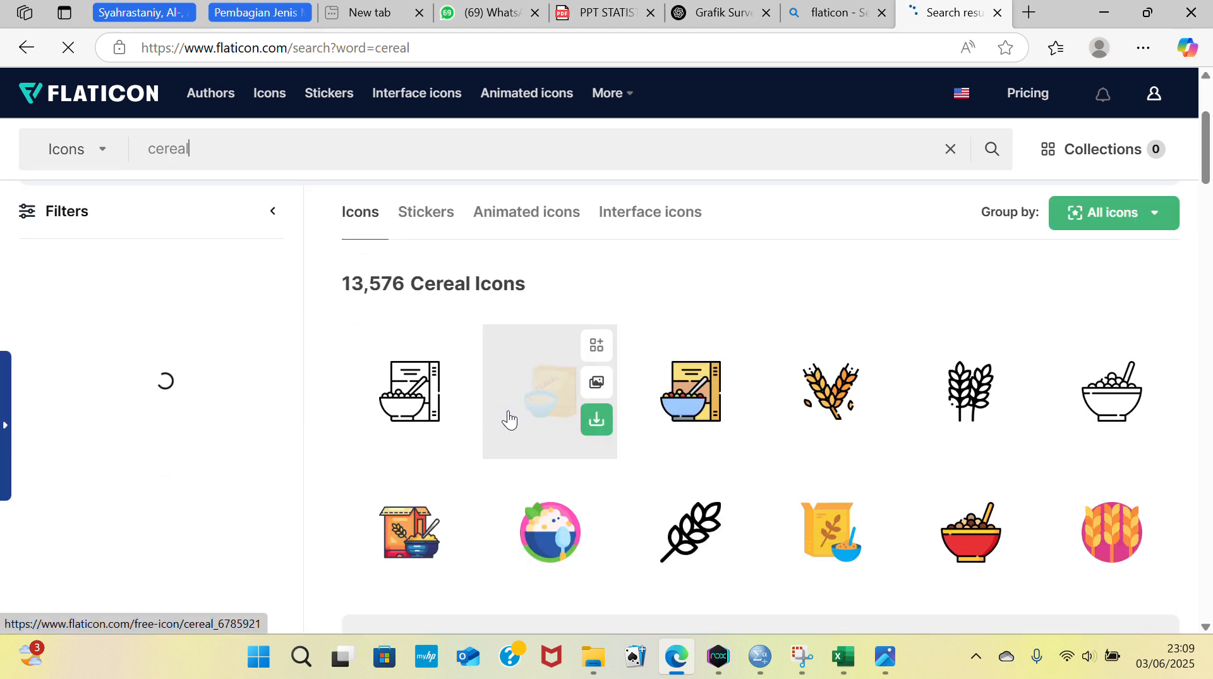
{"action": "mouse_move", "coordinate": [730, 435]}
{"action": "scroll", "coordinate": [819, 464], "scroll_direction": "down", "scroll_amount": 2}
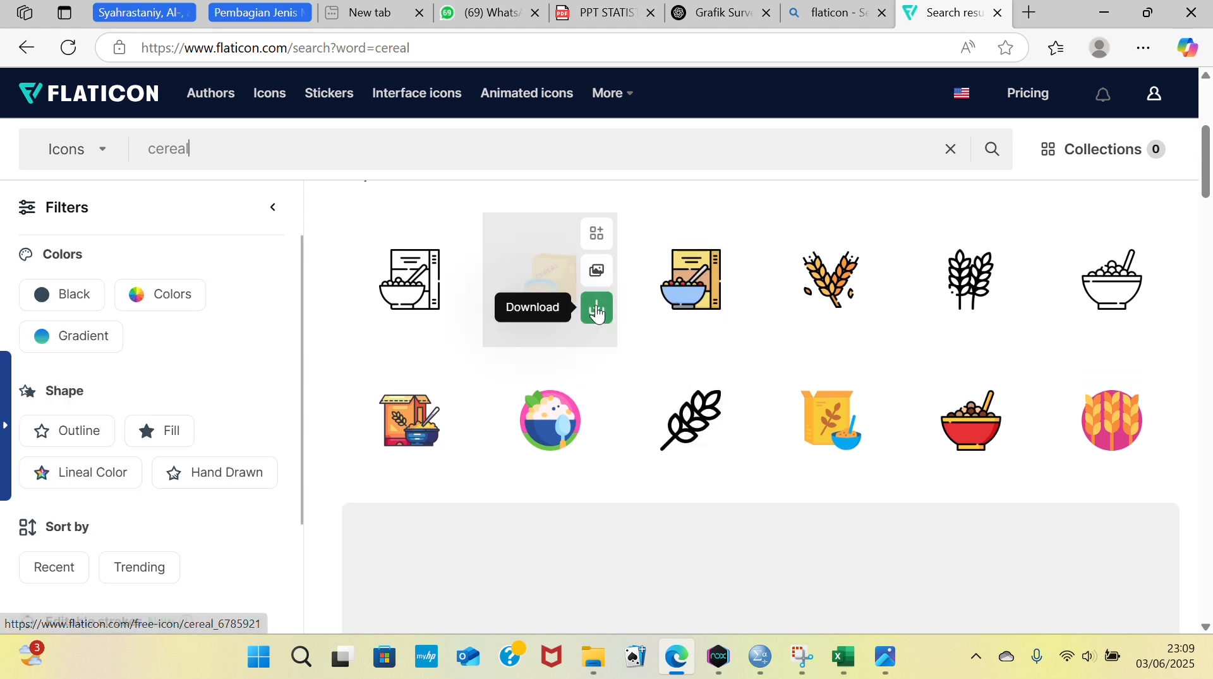
{"action": "left_click", "coordinate": [597, 308]}
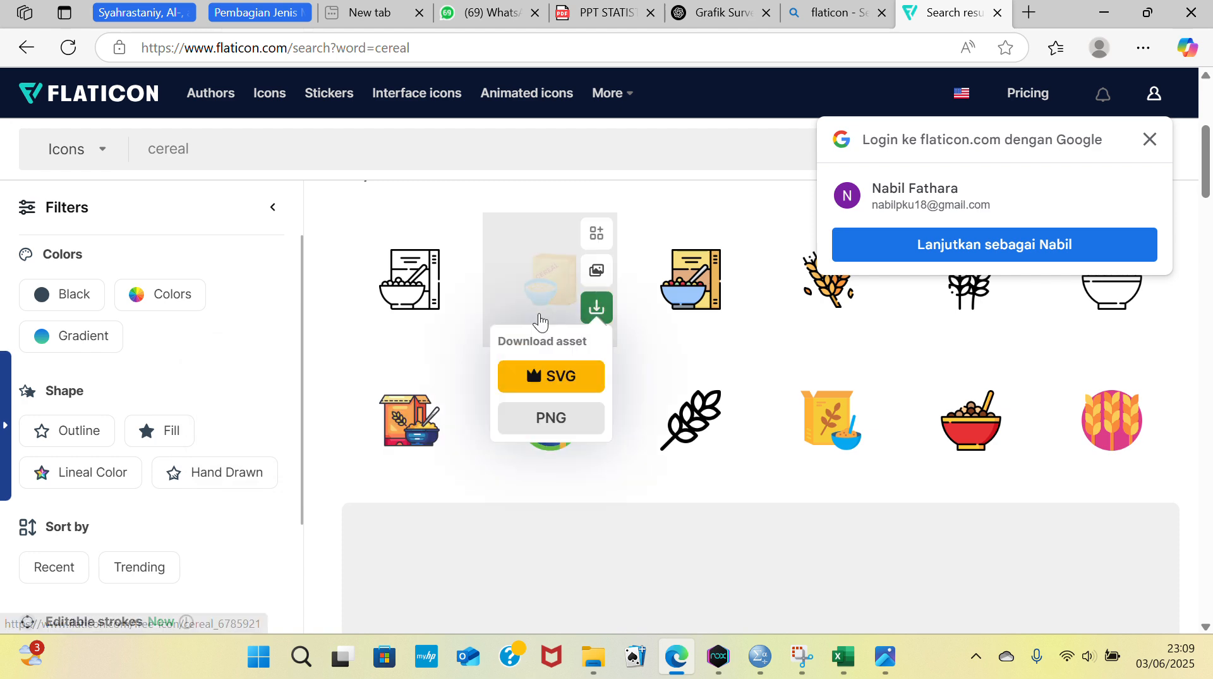
{"action": "left_click", "coordinate": [1154, 146]}
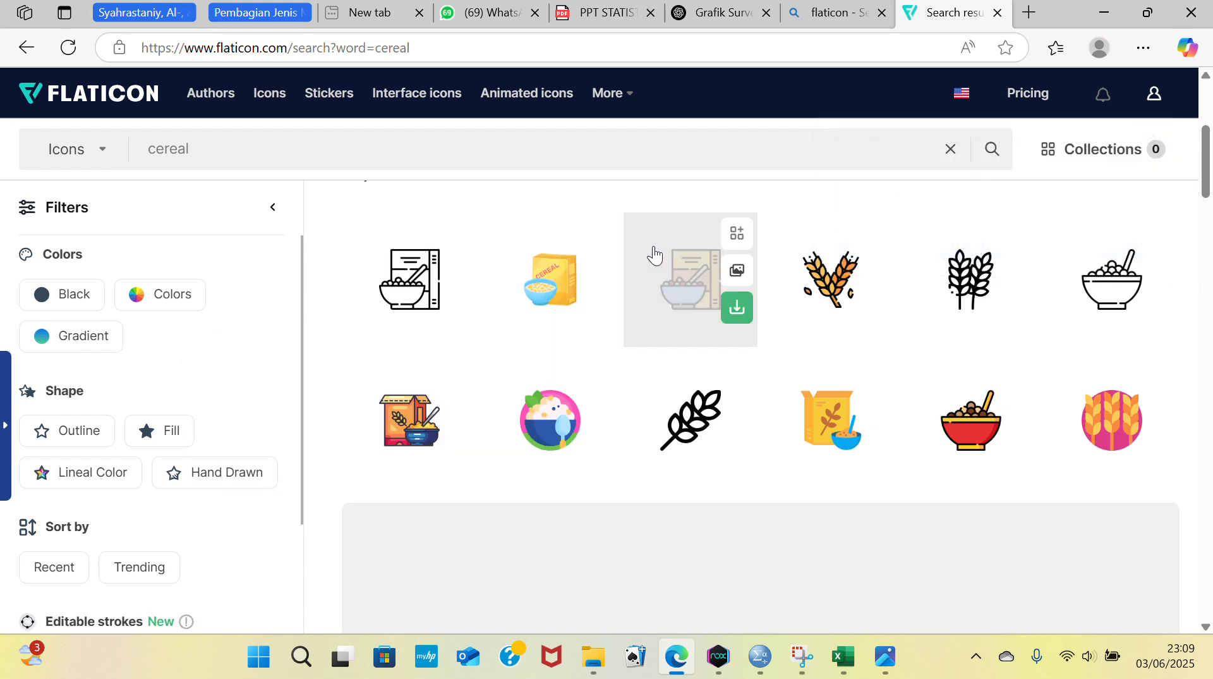
{"action": "left_click", "coordinate": [597, 307]}
{"action": "left_click", "coordinate": [552, 419]}
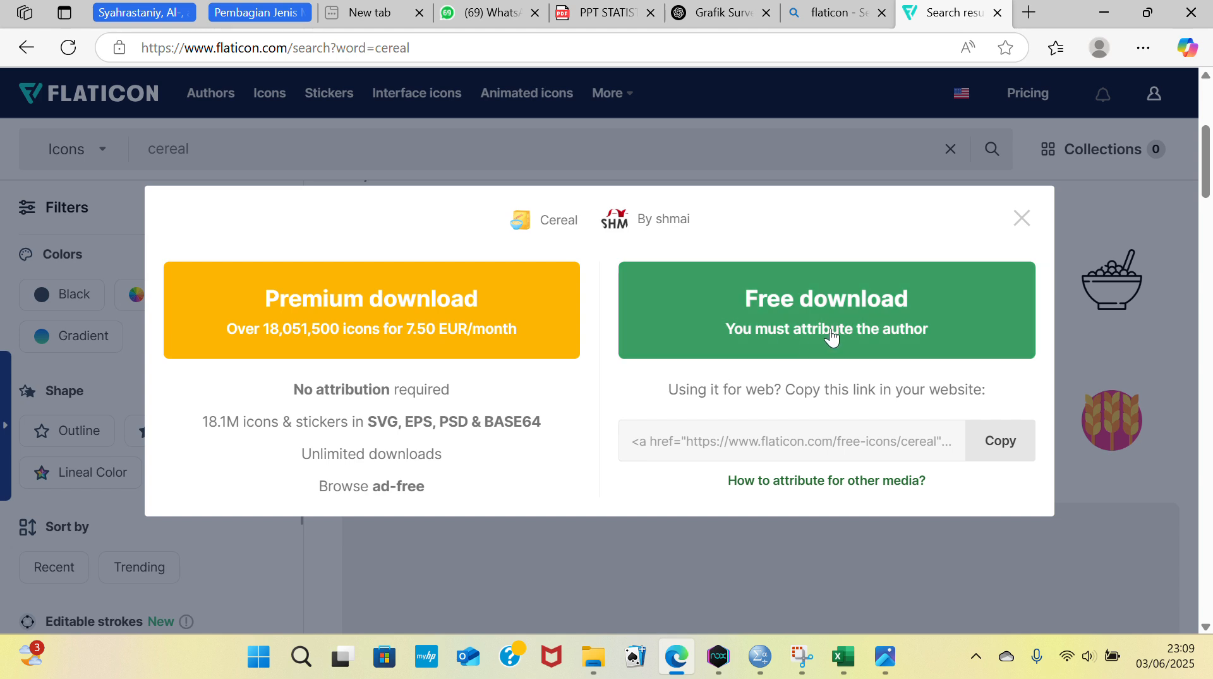
{"action": "left_click", "coordinate": [797, 326]}
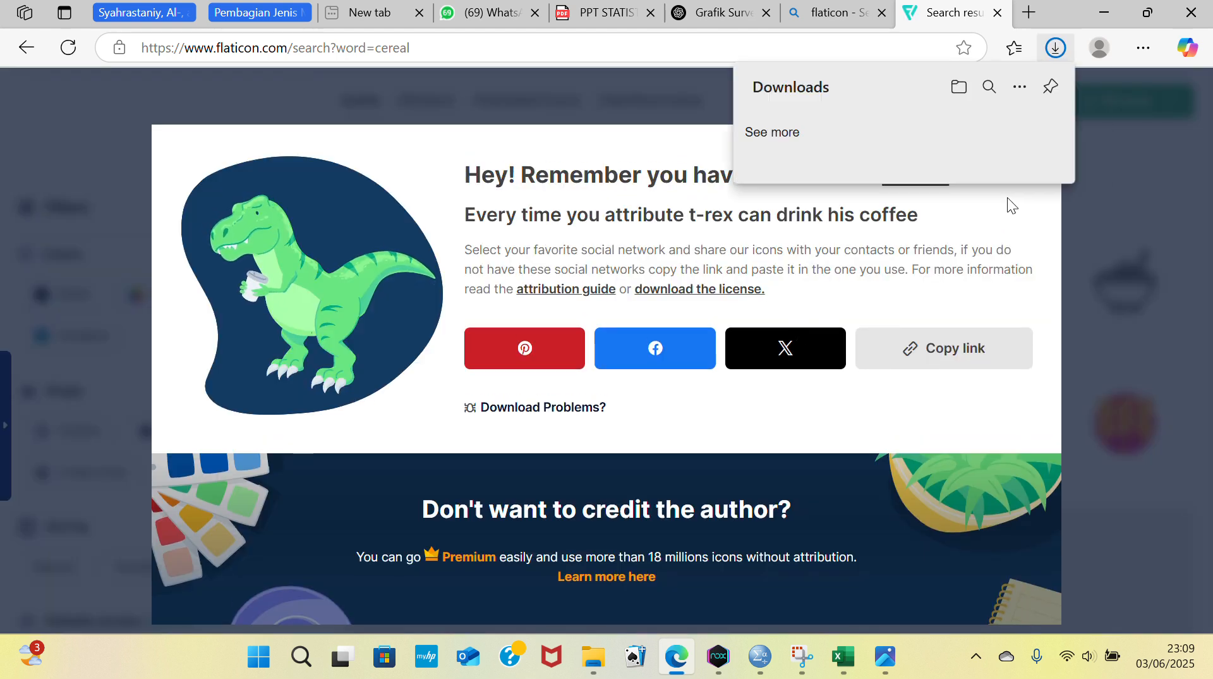
Step: Move the downloaded cereal image from the Downloads folder into the Gambar File folder
{"action": "left_click", "coordinate": [1018, 125]}
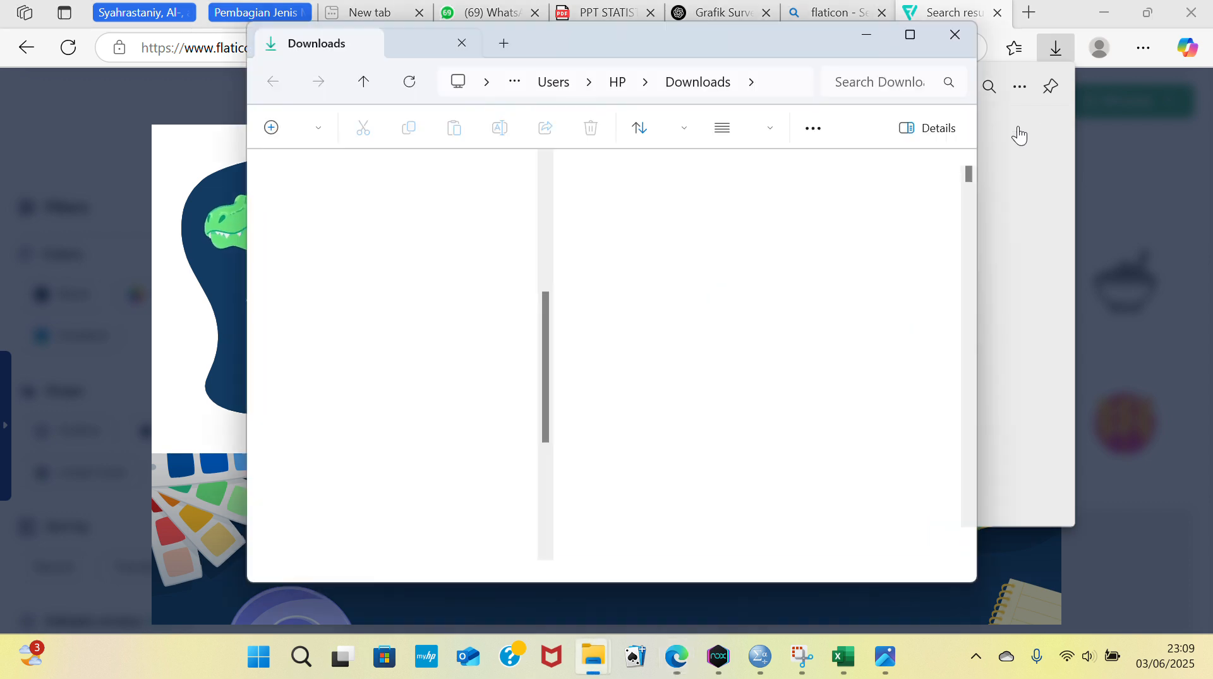
{"action": "left_click_drag", "start_coordinate": [652, 294], "coordinate": [355, 222]}
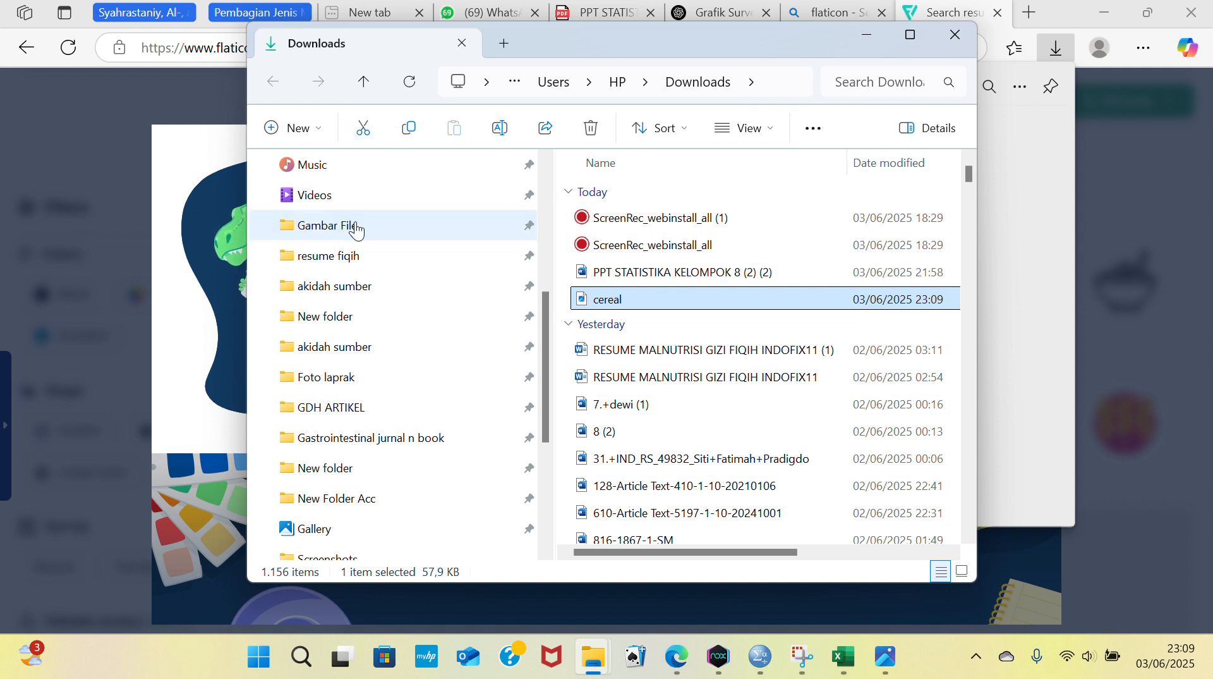
{"action": "left_click", "coordinate": [867, 35]}
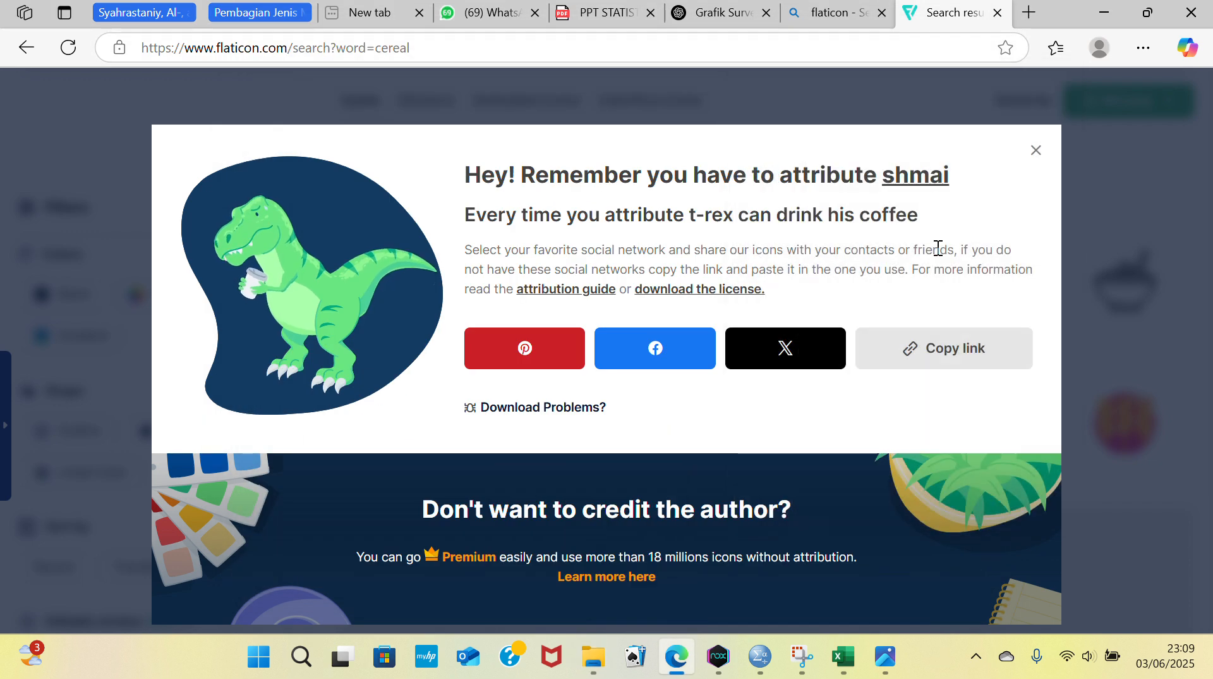
Step: Return to Excel and fill the Mie Instan bar with the ramen picture
{"action": "left_click", "coordinate": [1121, 13]}
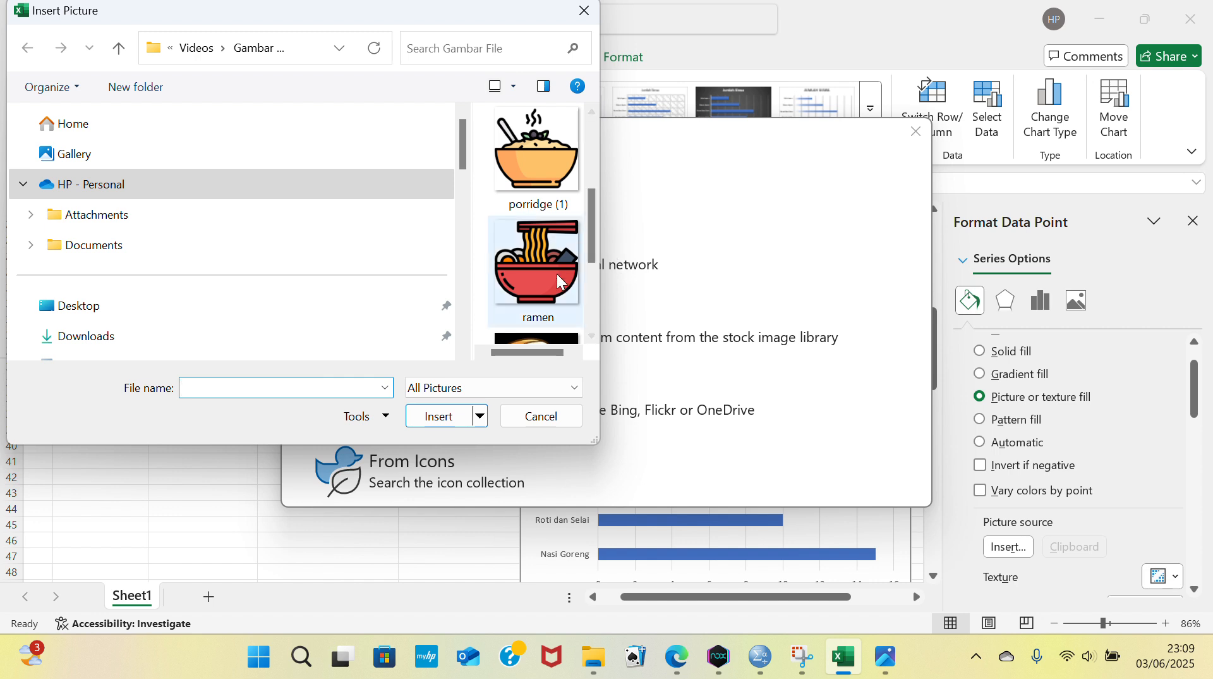
{"action": "scroll", "coordinate": [558, 275], "scroll_direction": "down", "scroll_amount": 1}
{"action": "scroll", "coordinate": [559, 276], "scroll_direction": "up", "scroll_amount": 3}
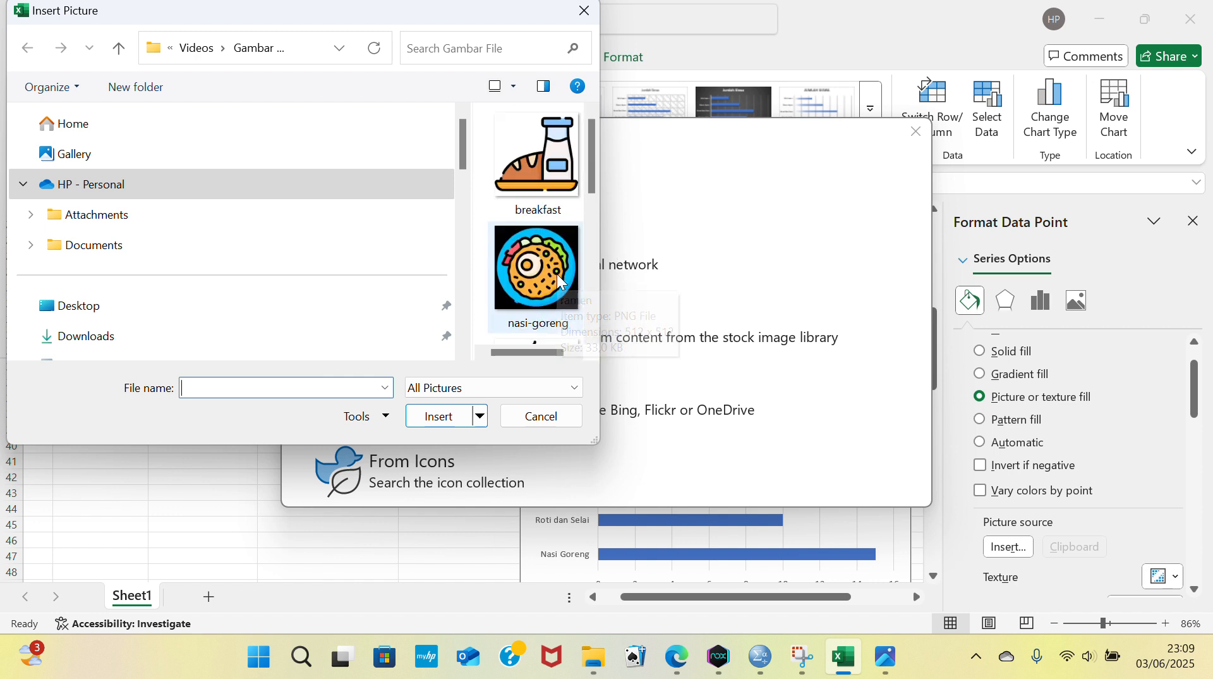
{"action": "scroll", "coordinate": [558, 272], "scroll_direction": "down", "scroll_amount": 2}
{"action": "double_click", "coordinate": [544, 274]}
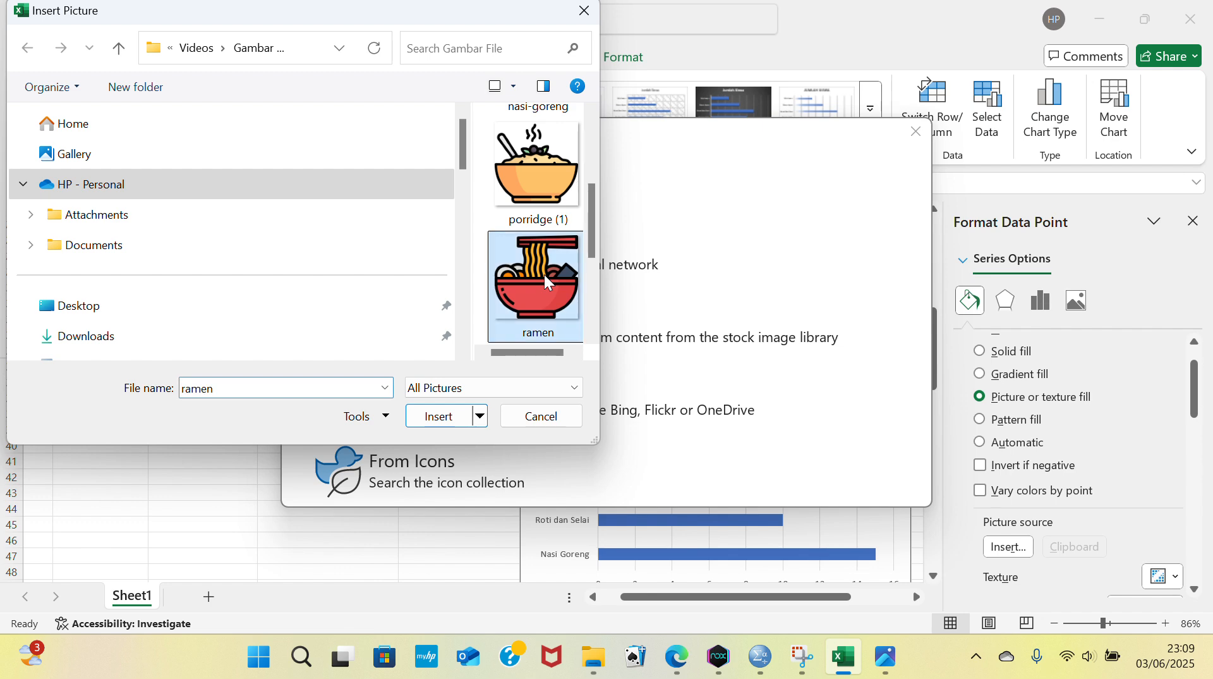
Step: Give the Bubur Ayam bar a picture fill using the porridge (1) image from the Gambar File folder
{"action": "scroll", "coordinate": [720, 422], "scroll_direction": "down", "scroll_amount": 1}
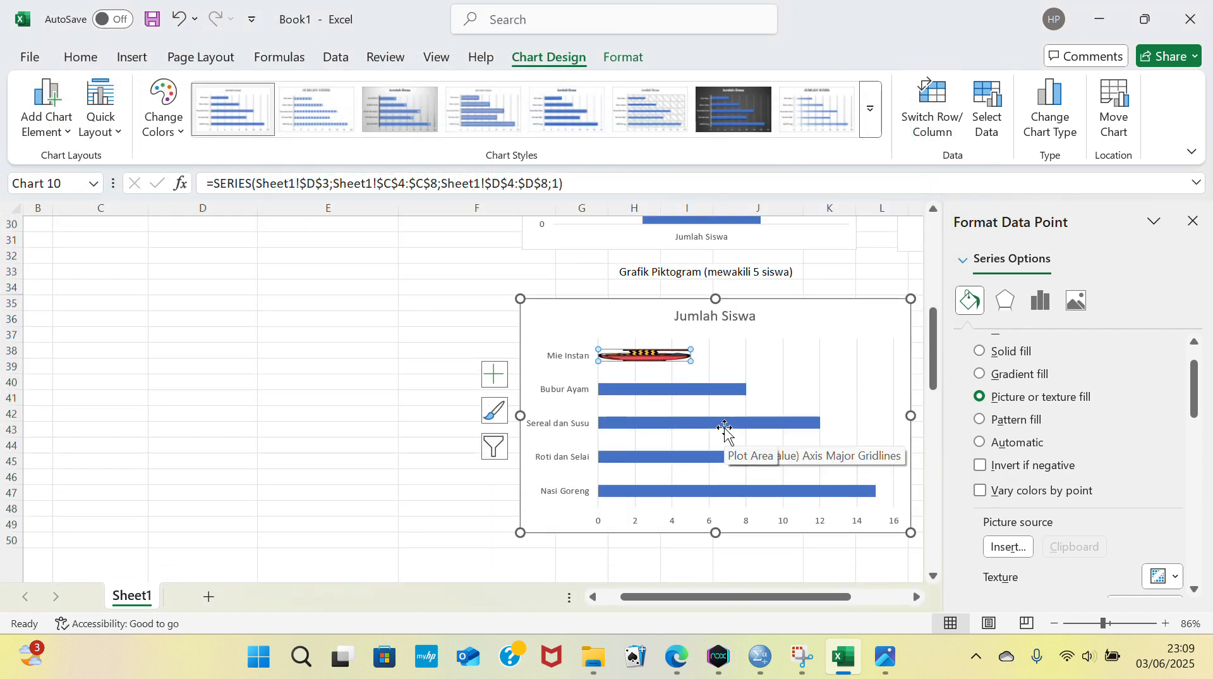
{"action": "left_click", "coordinate": [718, 393]}
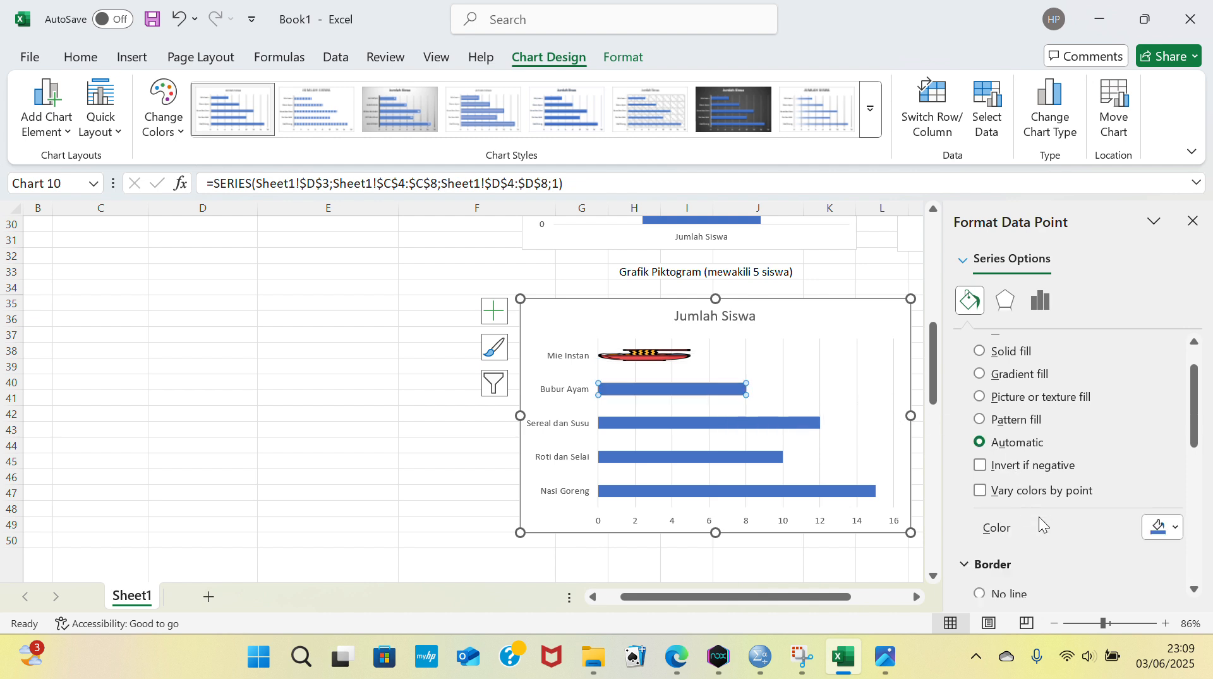
{"action": "left_click", "coordinate": [980, 398]}
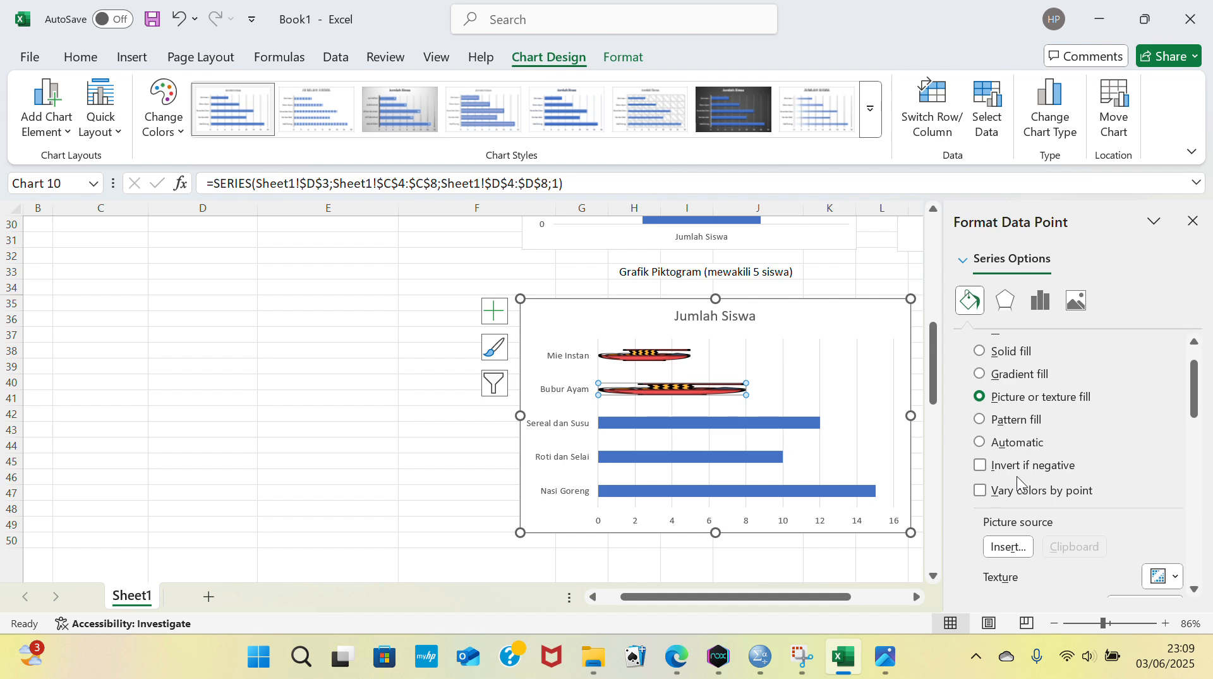
{"action": "left_click", "coordinate": [1008, 546]}
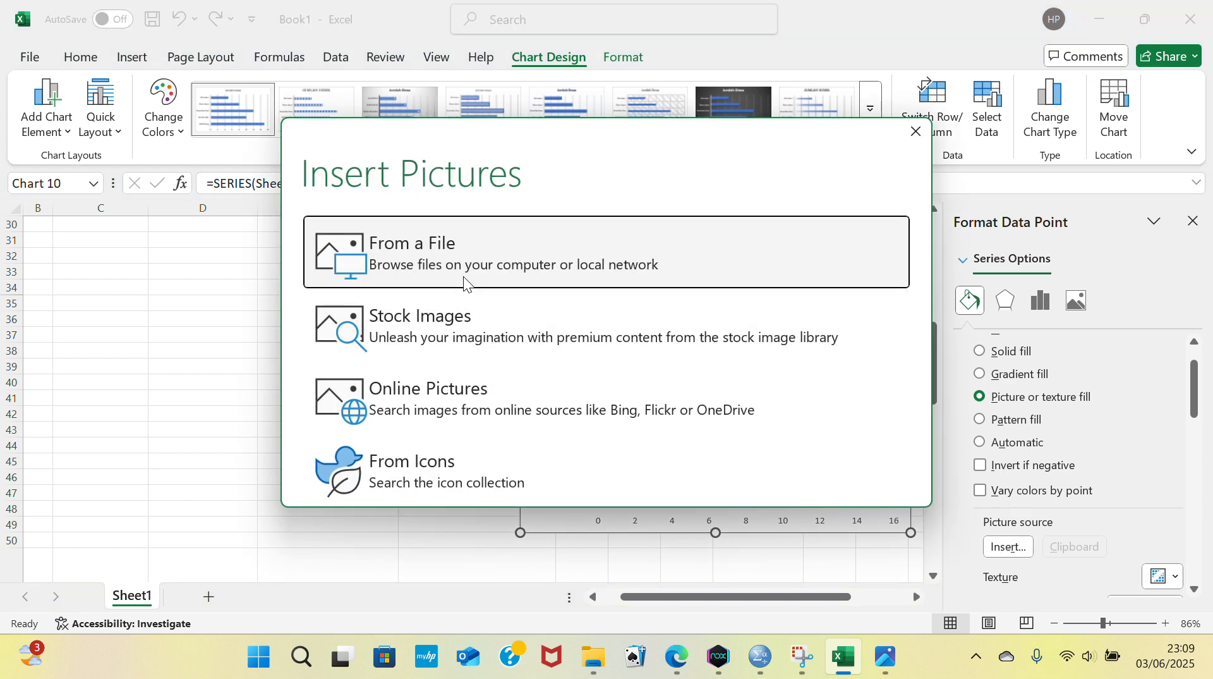
{"action": "left_click", "coordinate": [464, 276]}
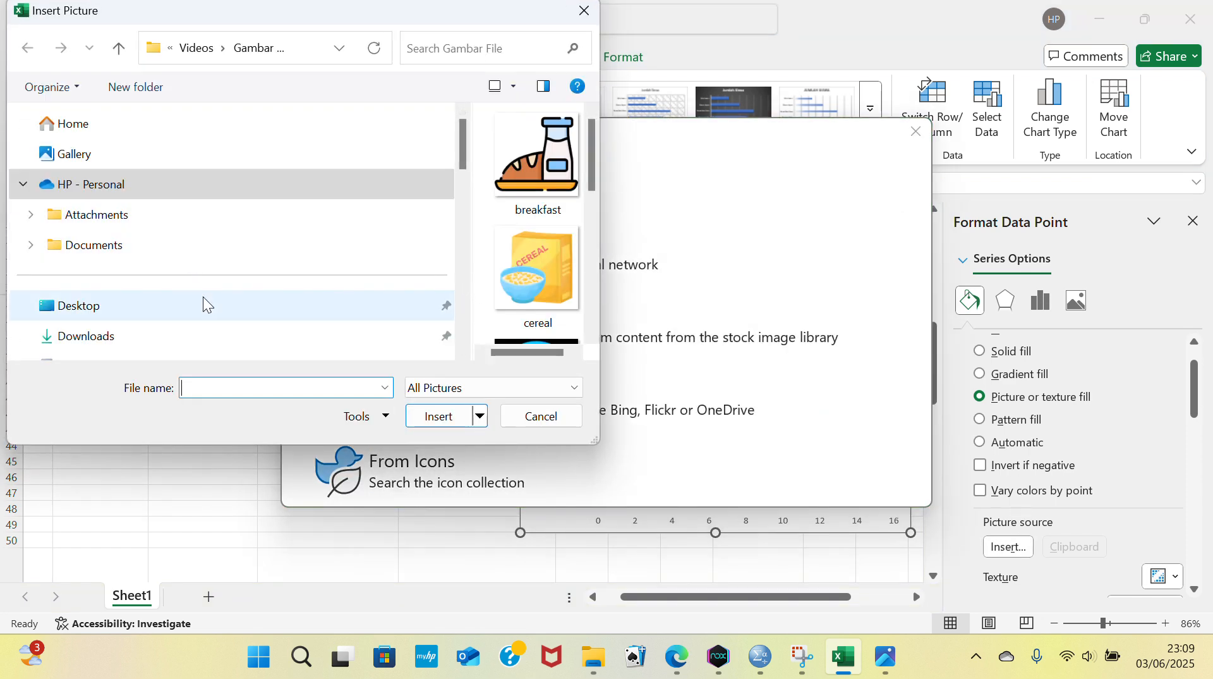
{"action": "scroll", "coordinate": [203, 297], "scroll_direction": "down", "scroll_amount": 10}
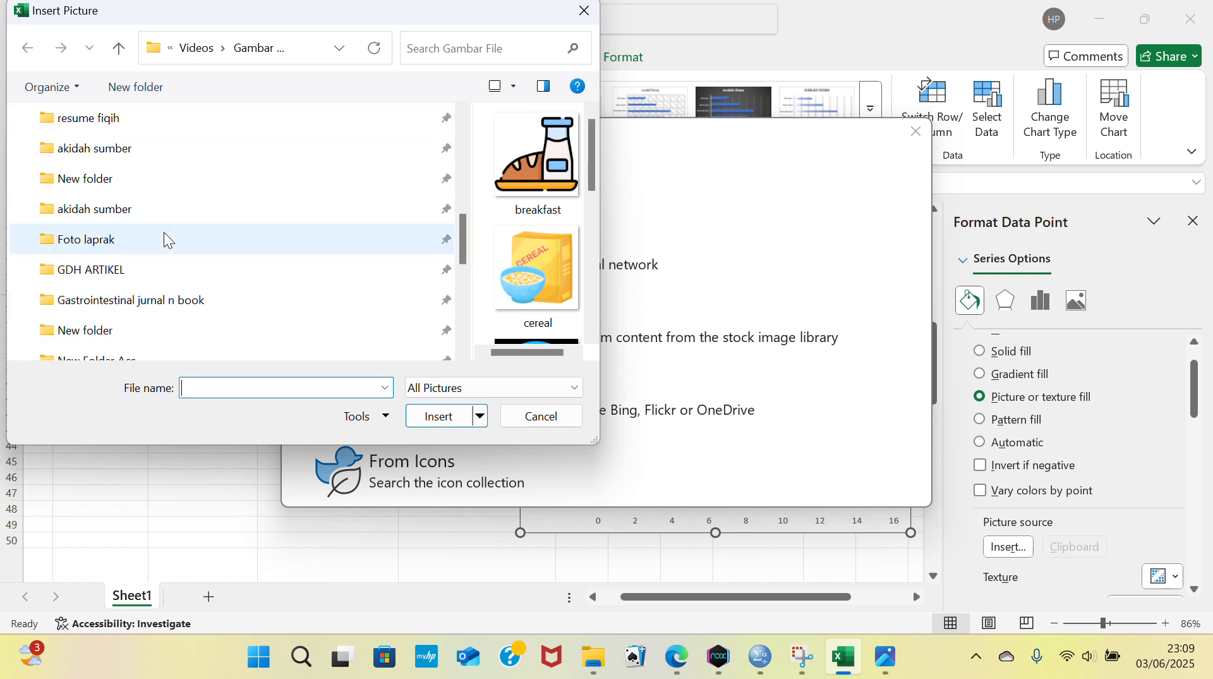
{"action": "scroll", "coordinate": [143, 210], "scroll_direction": "up", "scroll_amount": 2}
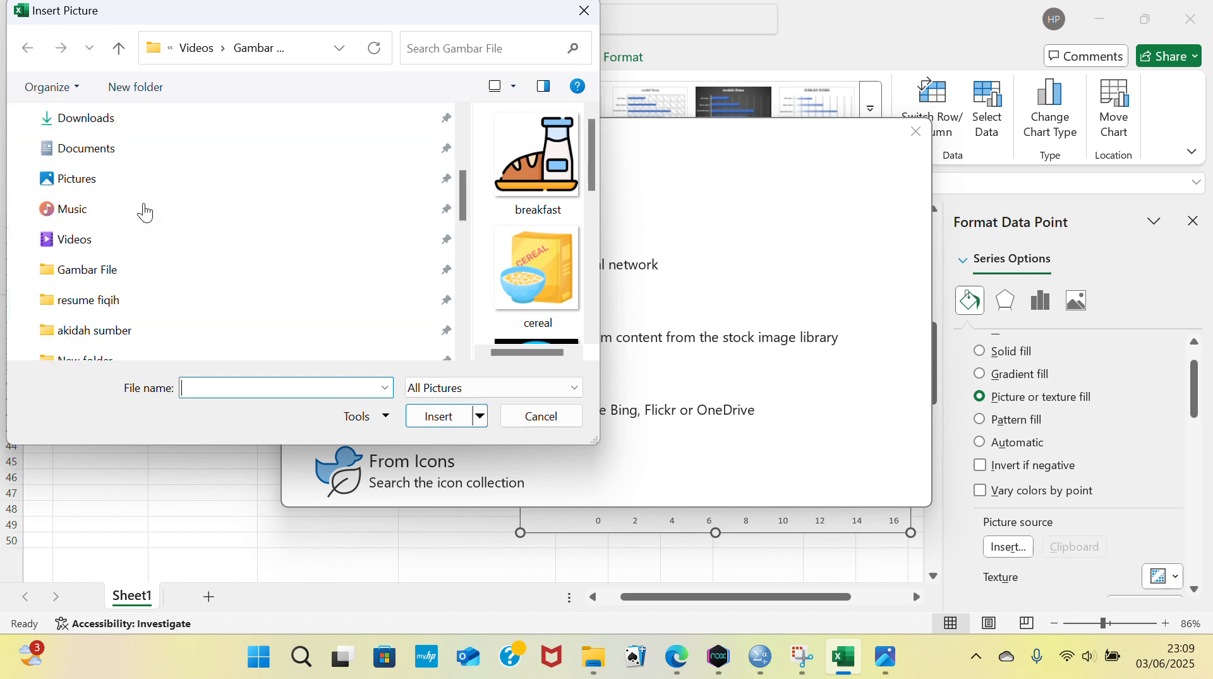
{"action": "left_click", "coordinate": [129, 267]}
{"action": "scroll", "coordinate": [499, 247], "scroll_direction": "down", "scroll_amount": 1}
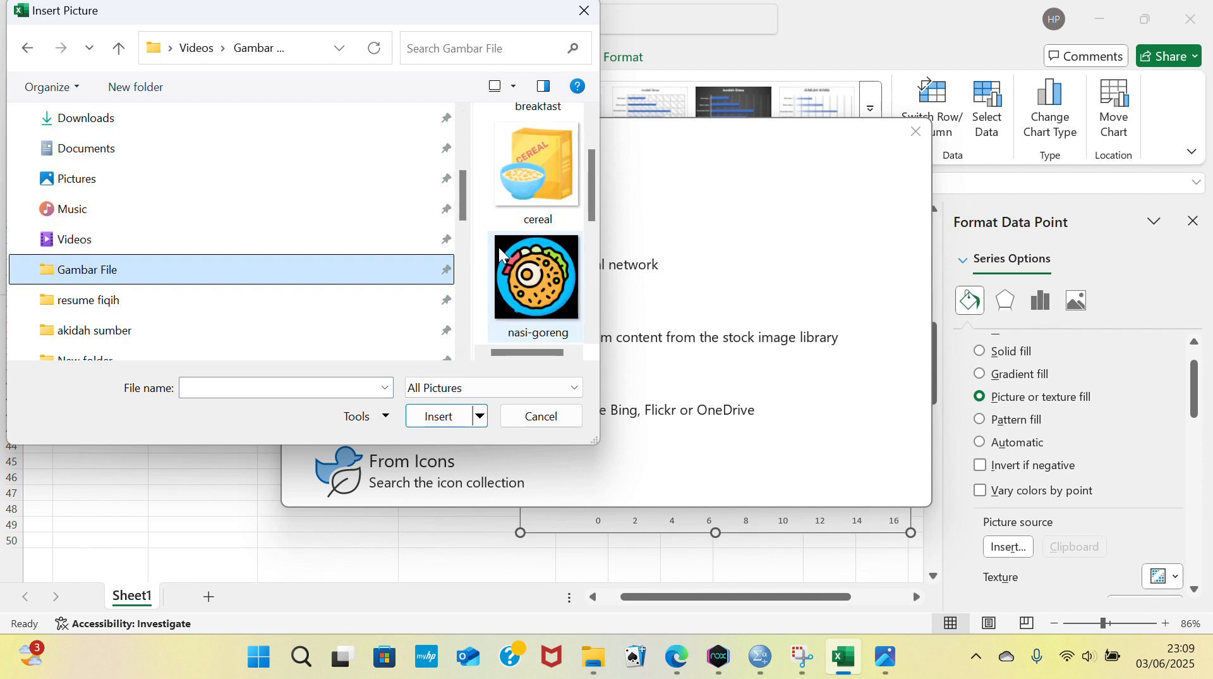
{"action": "scroll", "coordinate": [504, 256], "scroll_direction": "down", "scroll_amount": 2}
{"action": "scroll", "coordinate": [503, 256], "scroll_direction": "up", "scroll_amount": 1}
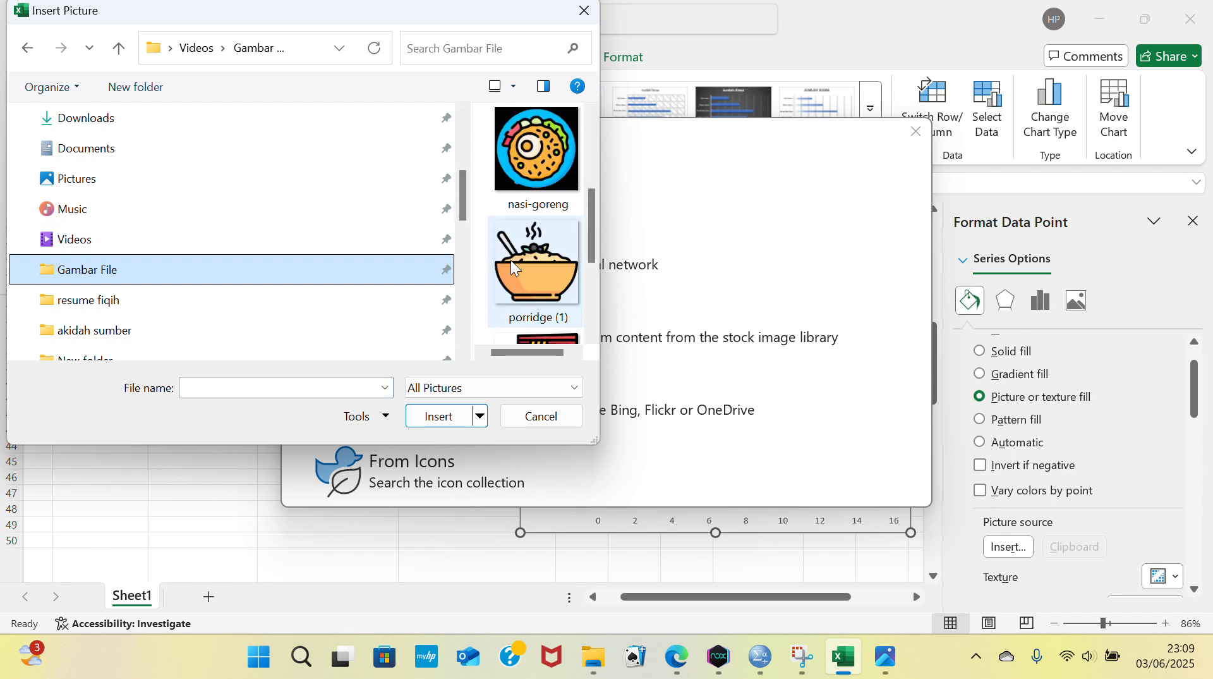
{"action": "double_click", "coordinate": [512, 261]}
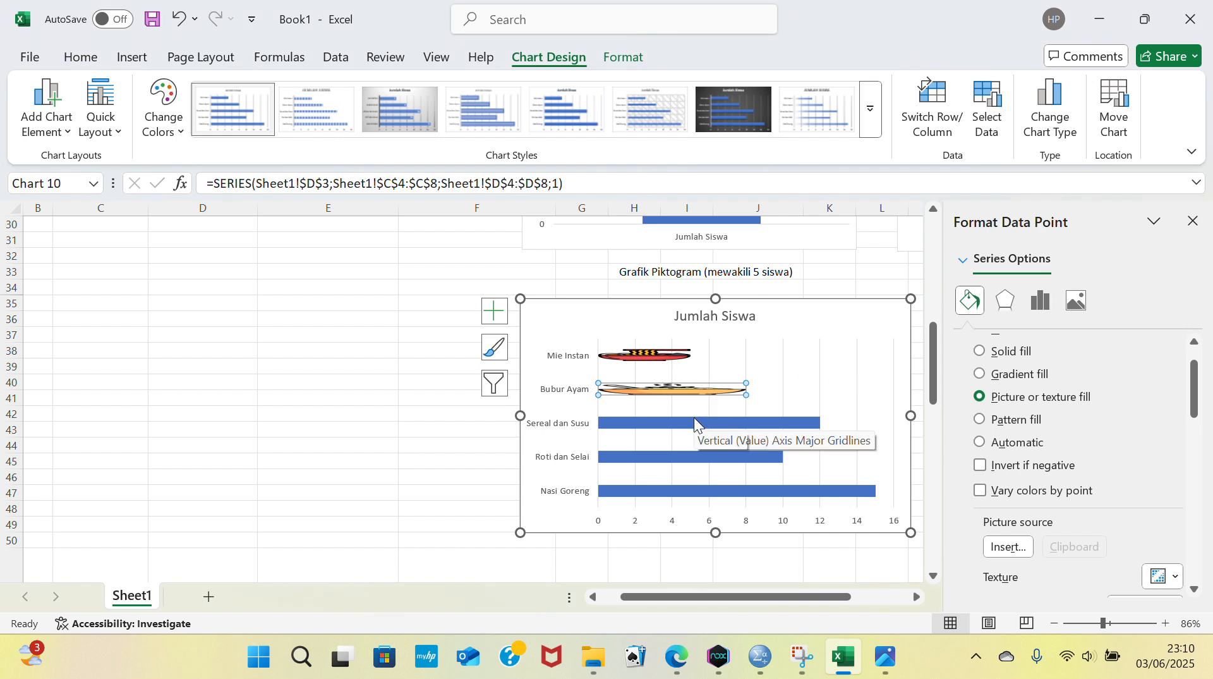
Step: Give the Sereal dan Susu bar a picture fill using the cereal image file
{"action": "left_click", "coordinate": [696, 423]}
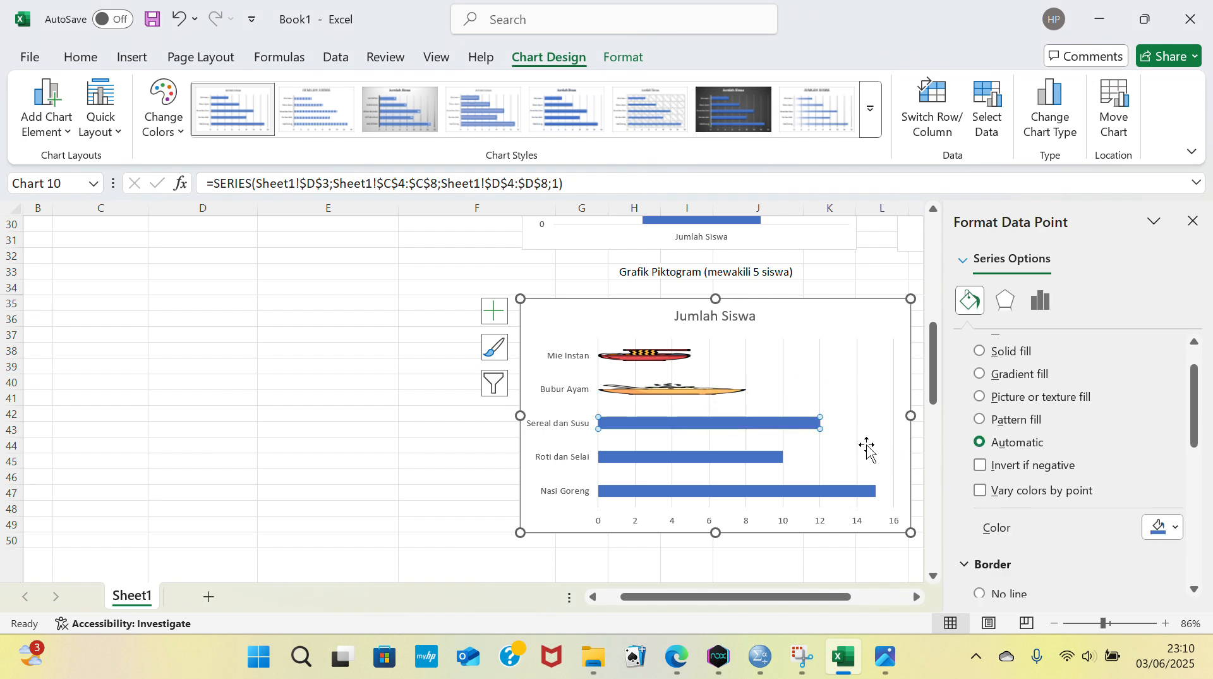
{"action": "left_click", "coordinate": [999, 403]}
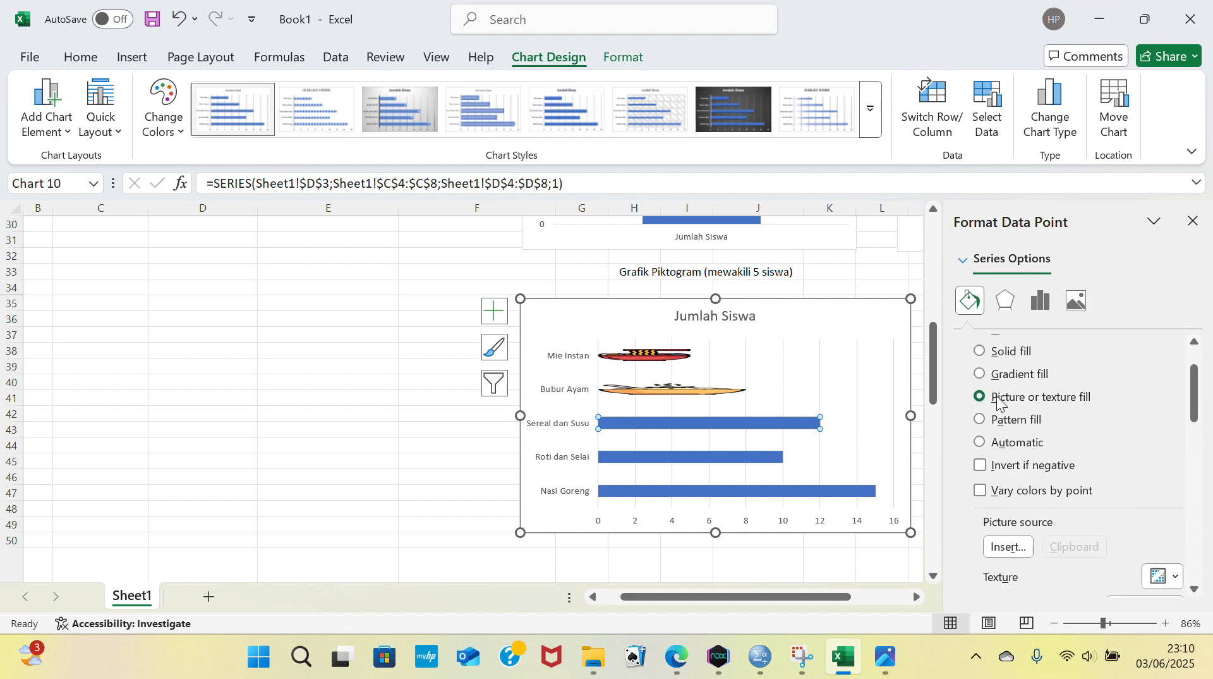
{"action": "left_click", "coordinate": [996, 545]}
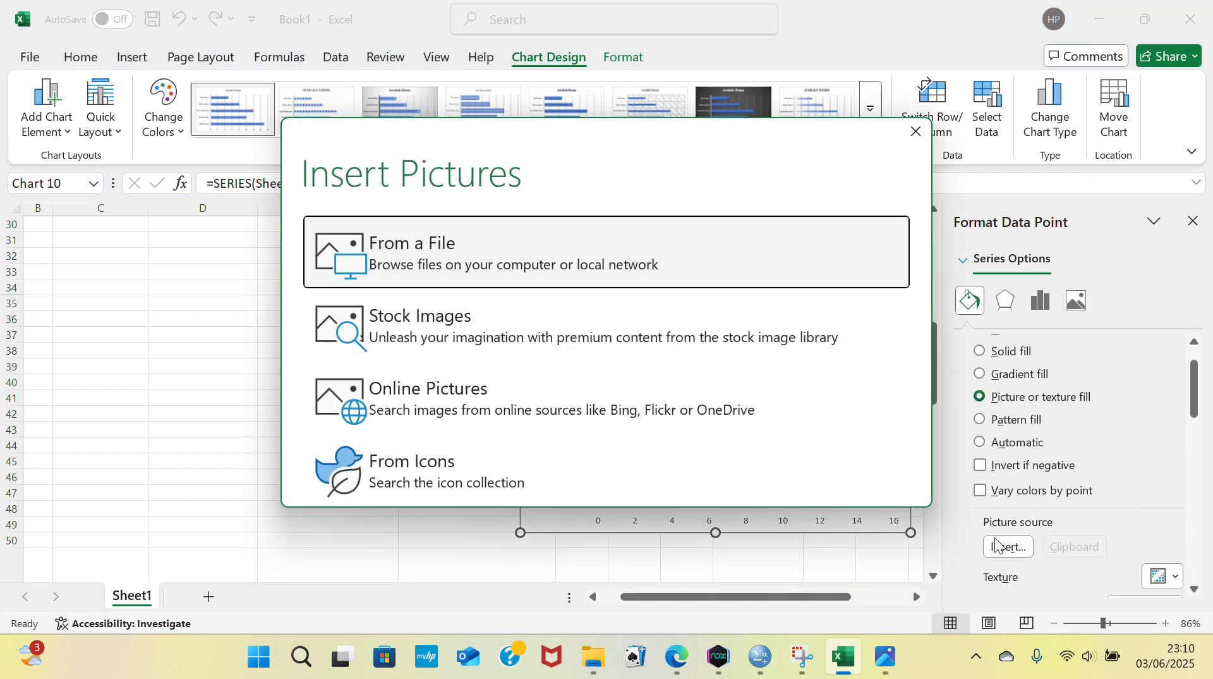
{"action": "left_click", "coordinate": [473, 241]}
{"action": "scroll", "coordinate": [517, 292], "scroll_direction": "down", "scroll_amount": 2}
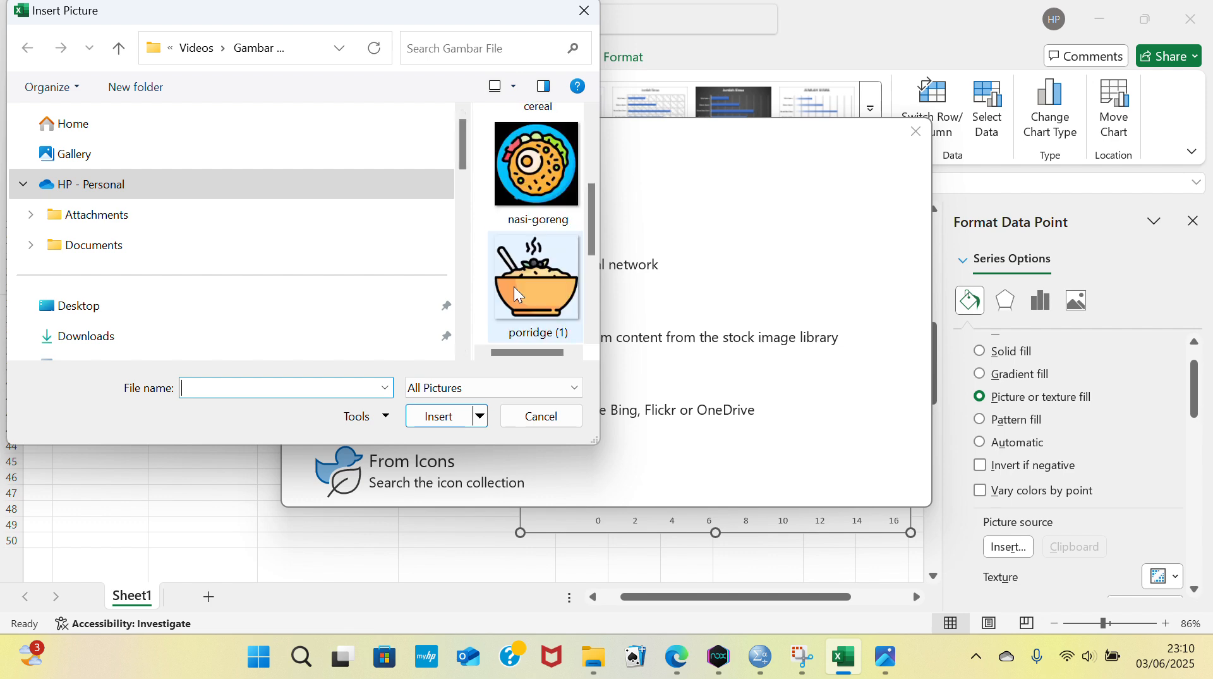
{"action": "scroll", "coordinate": [519, 278], "scroll_direction": "up", "scroll_amount": 2}
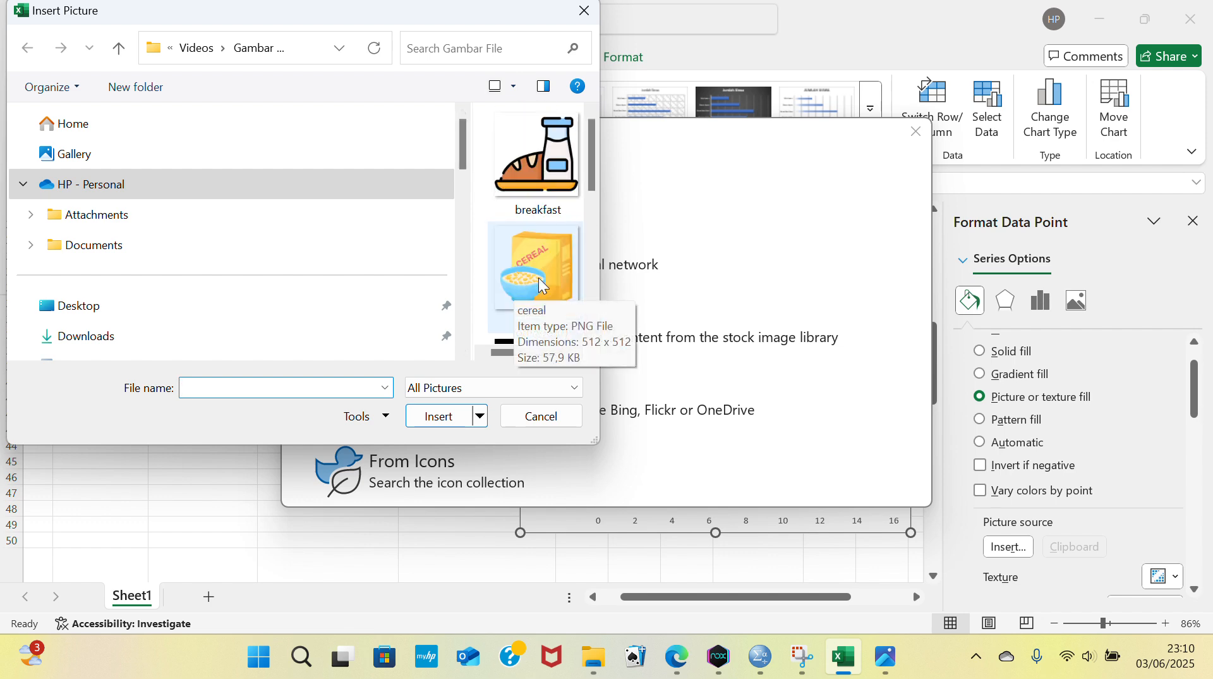
{"action": "double_click", "coordinate": [542, 285]}
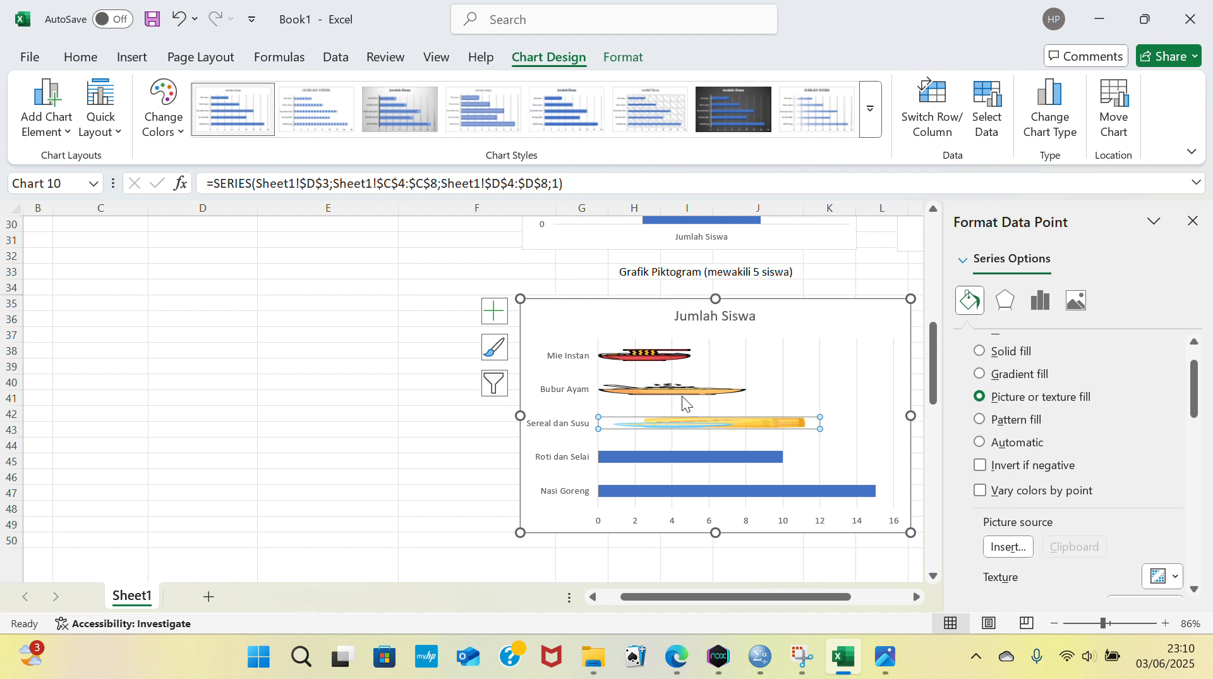
Step: Give the Roti dan Selai bar a picture fill using the breakfast image from the Gambar File folder
{"action": "left_click", "coordinate": [685, 455]}
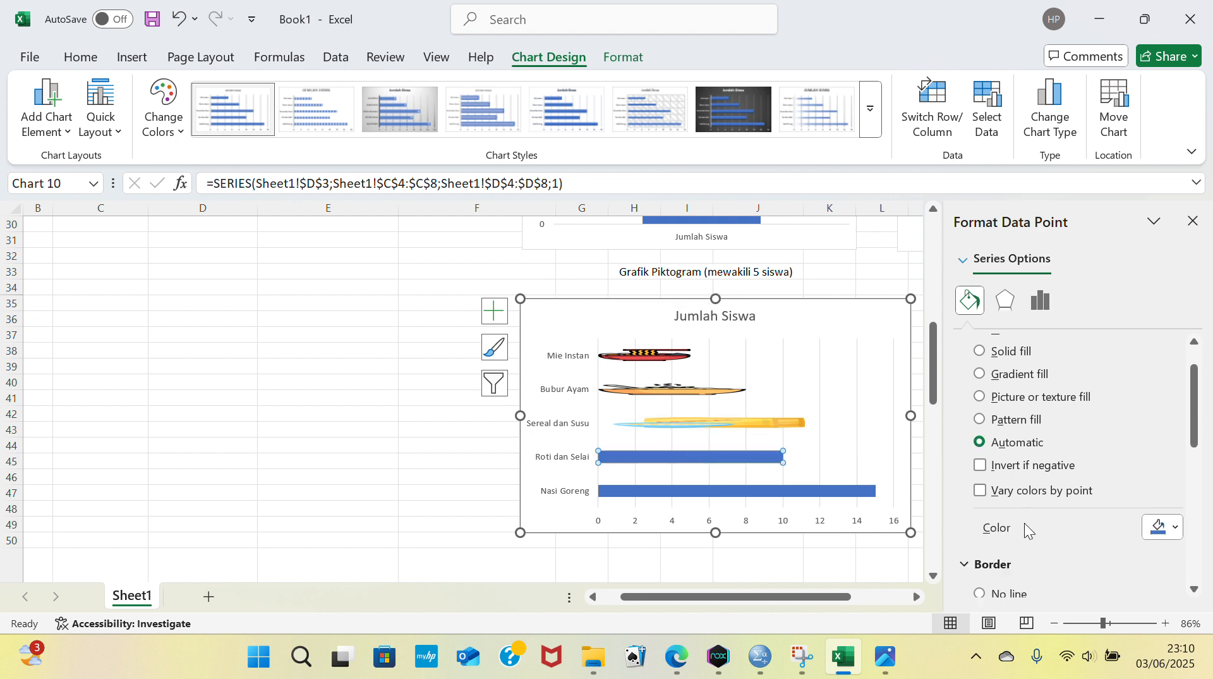
{"action": "left_click", "coordinate": [980, 397]}
{"action": "left_click", "coordinate": [1008, 546]}
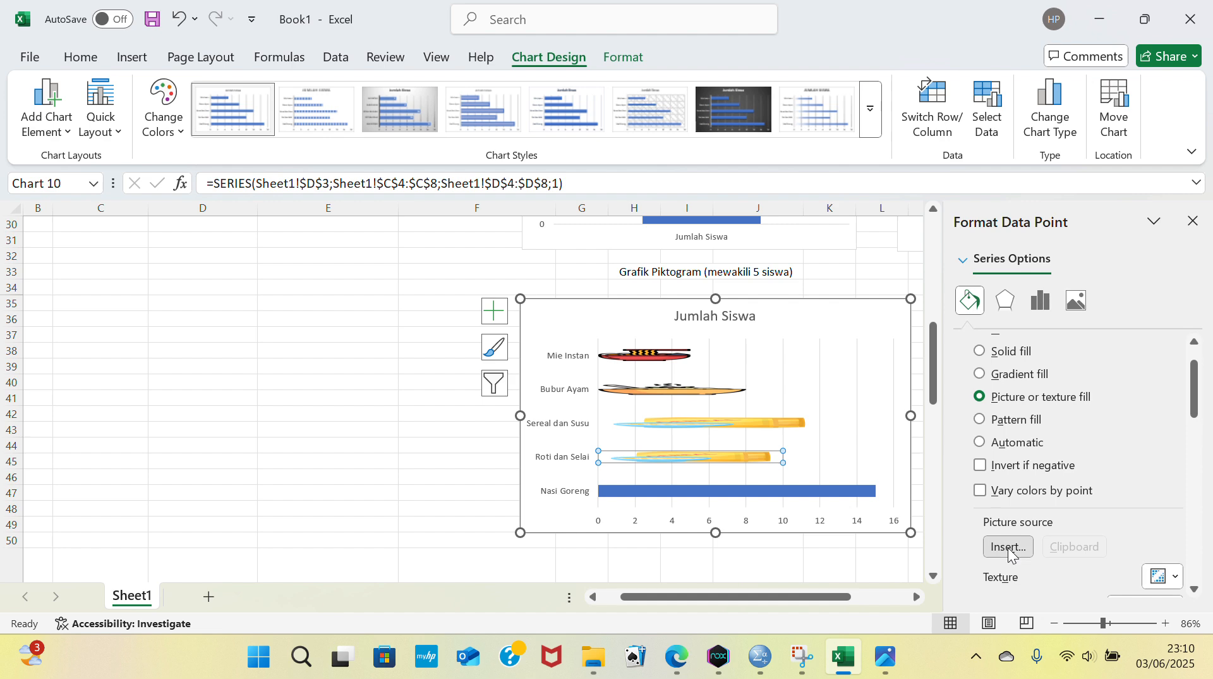
{"action": "left_click", "coordinate": [510, 265]}
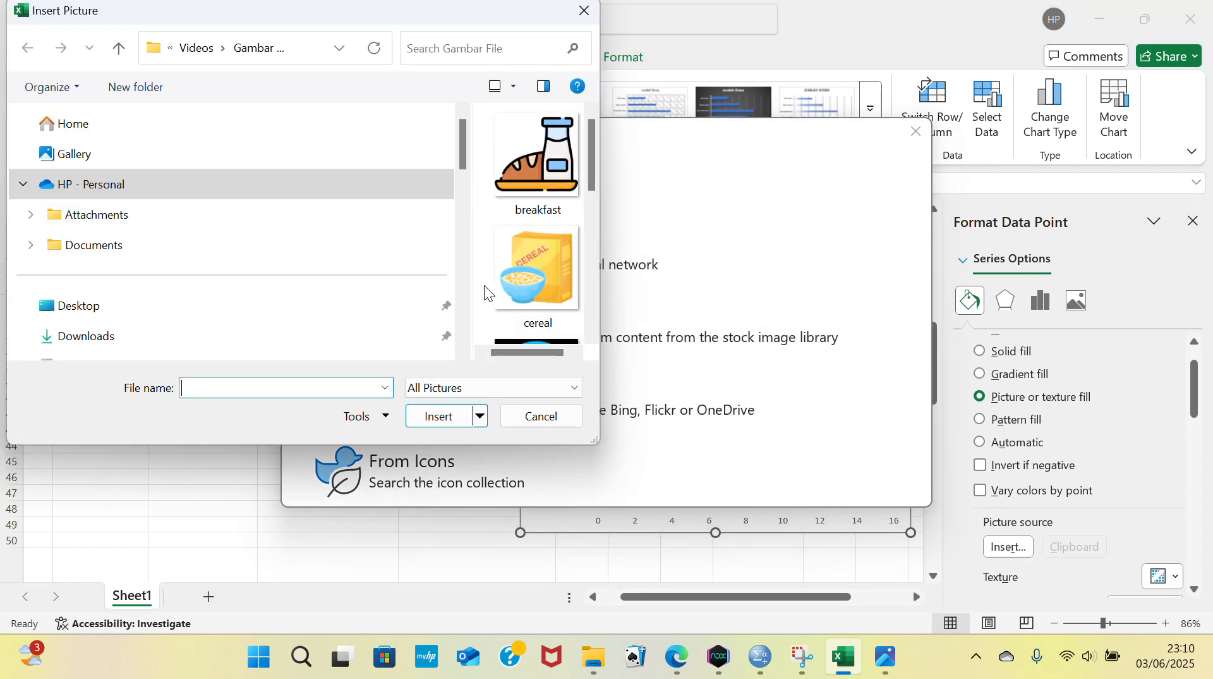
{"action": "scroll", "coordinate": [515, 311], "scroll_direction": "down", "scroll_amount": 3}
{"action": "scroll", "coordinate": [543, 215], "scroll_direction": "up", "scroll_amount": 3}
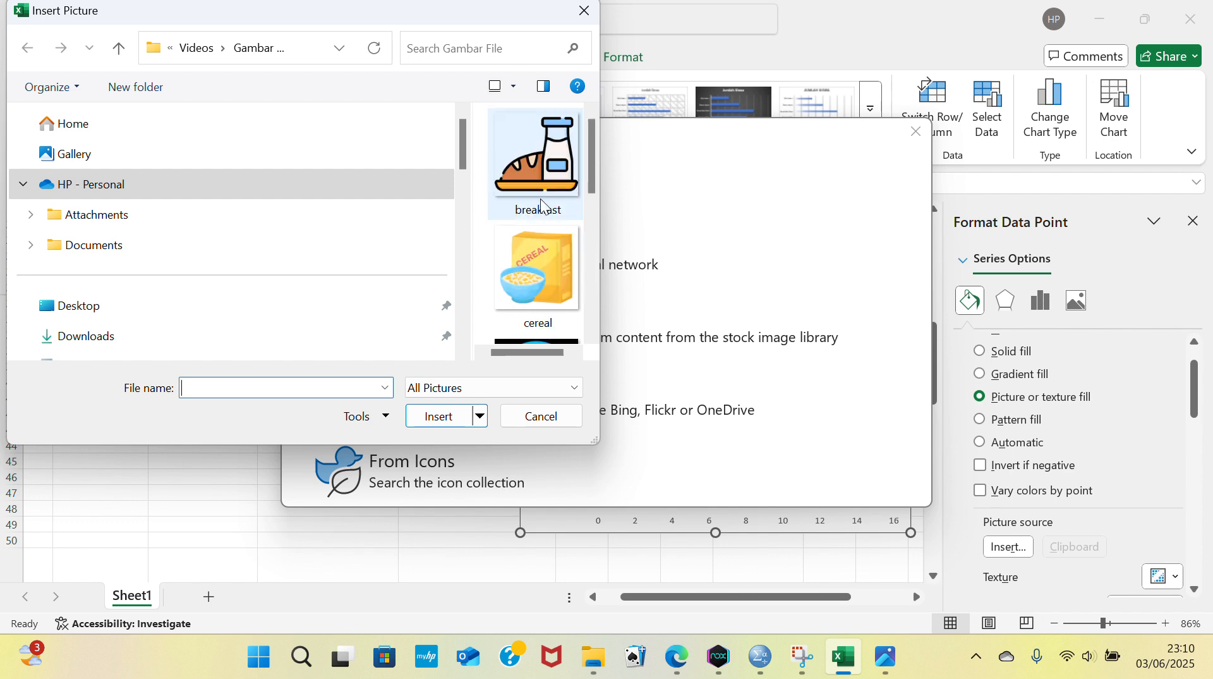
{"action": "double_click", "coordinate": [542, 203]}
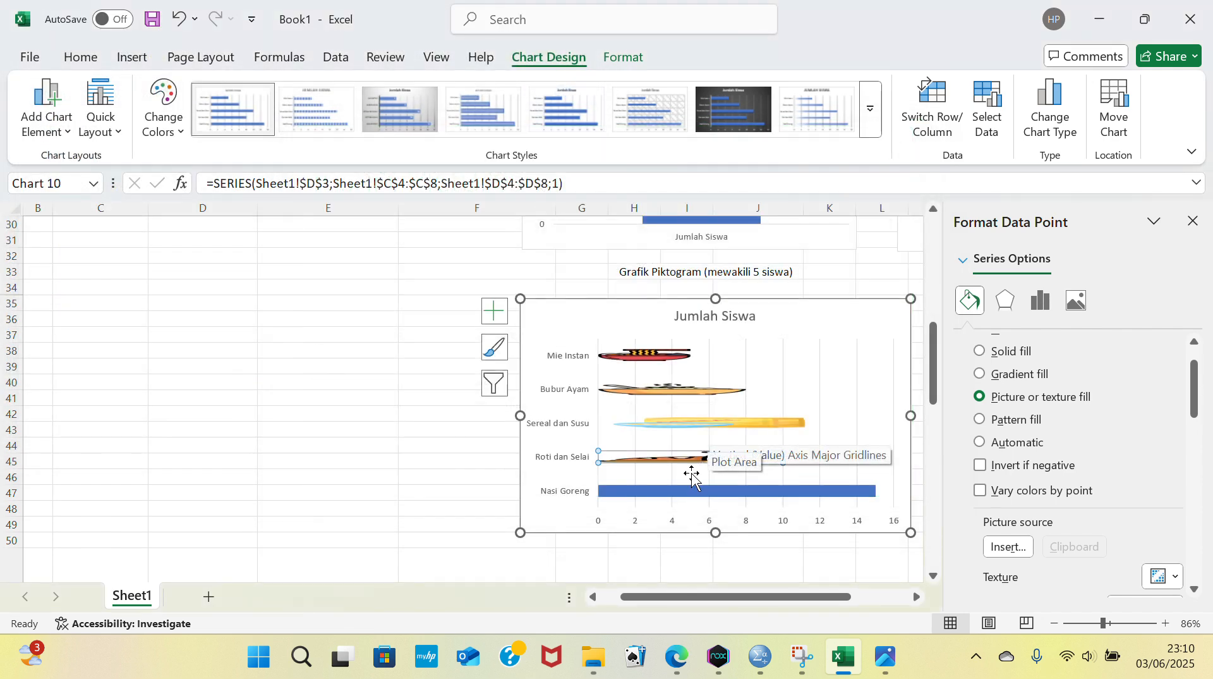
Step: Fill the Nasi Goreng bar with the blue plate food picture from the Gambar File folder
{"action": "left_click", "coordinate": [685, 493]}
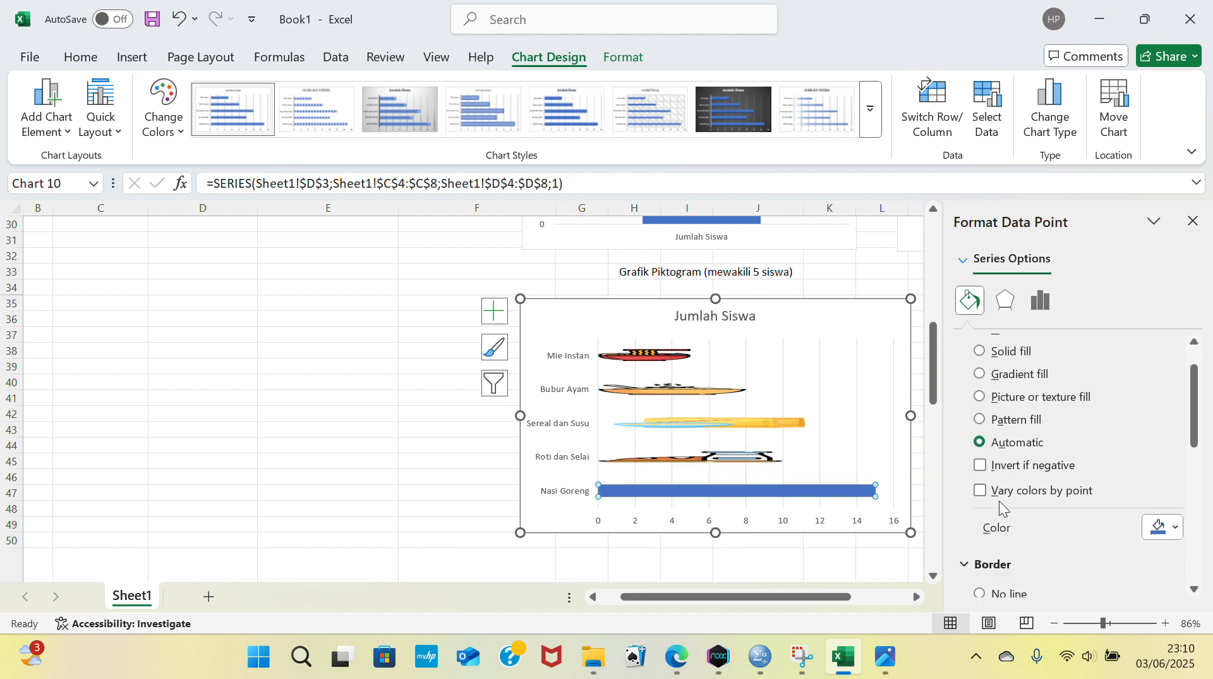
{"action": "left_click", "coordinate": [980, 397]}
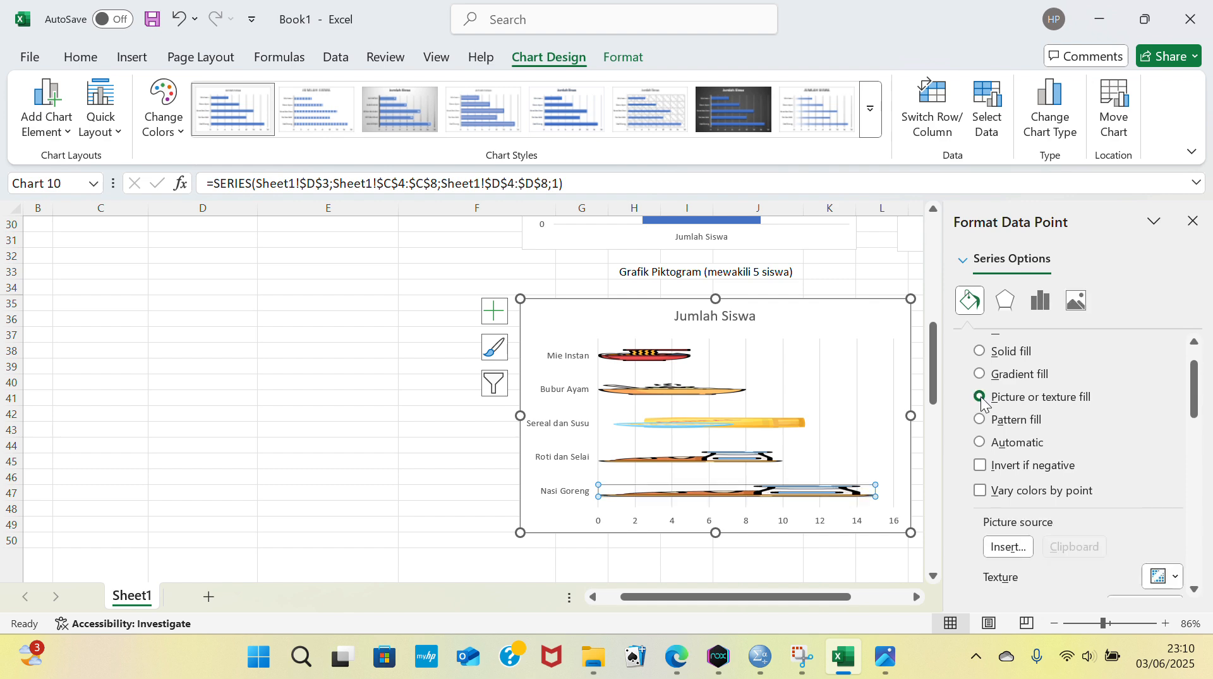
{"action": "left_click", "coordinate": [1032, 542]}
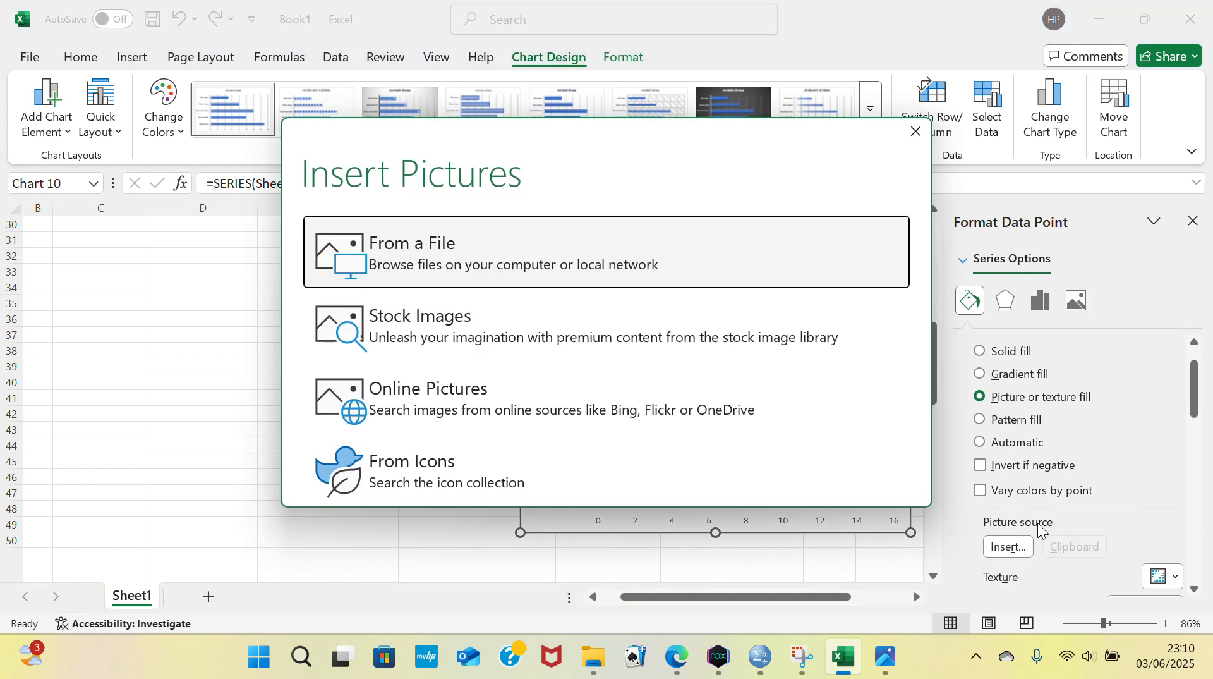
{"action": "left_click", "coordinate": [797, 264]}
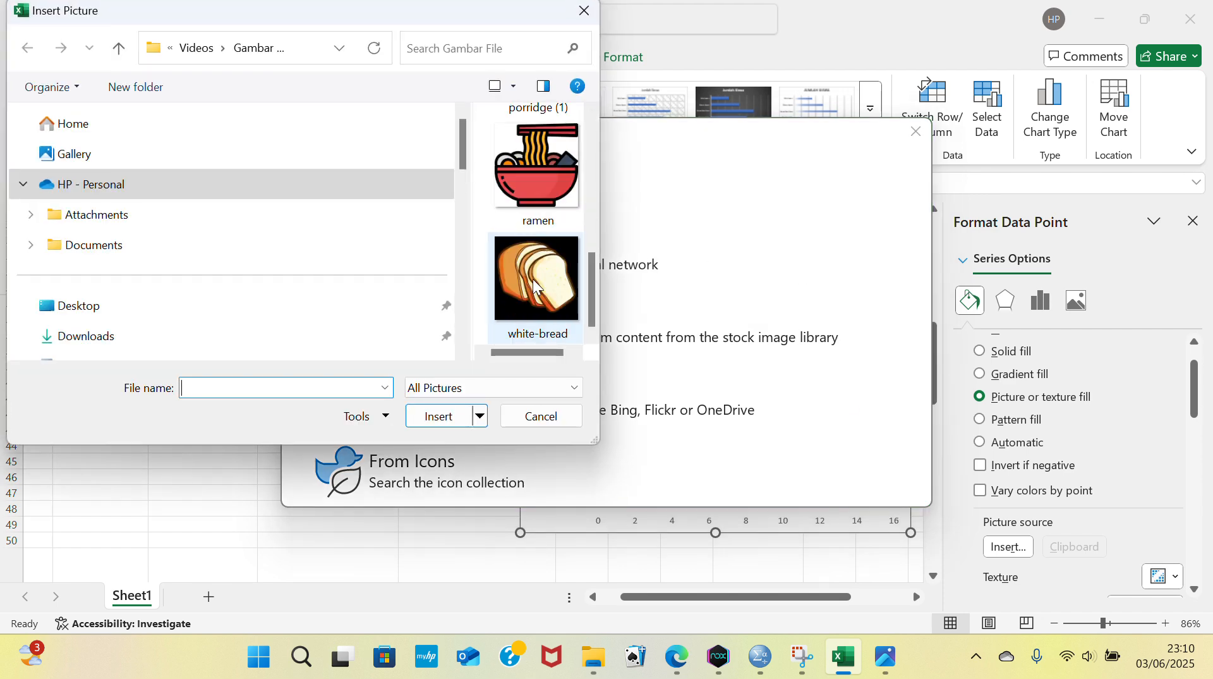
{"action": "scroll", "coordinate": [537, 240], "scroll_direction": "up", "scroll_amount": 3}
{"action": "double_click", "coordinate": [525, 192]}
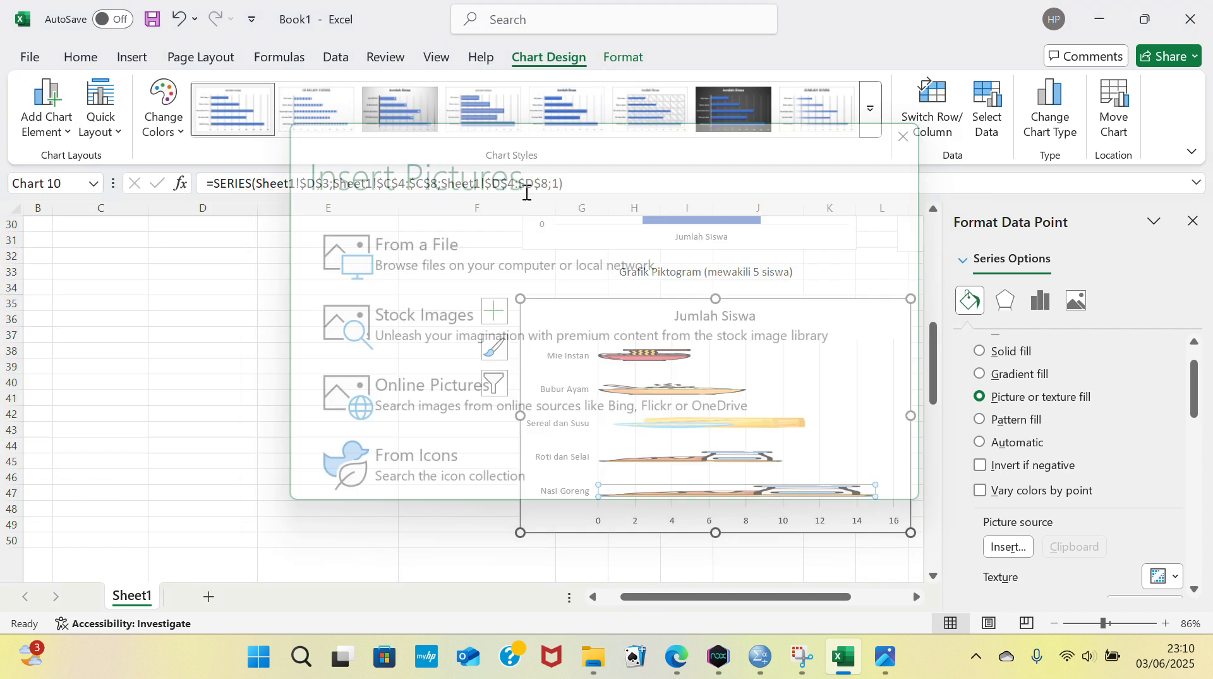
{"action": "left_click", "coordinate": [876, 271]}
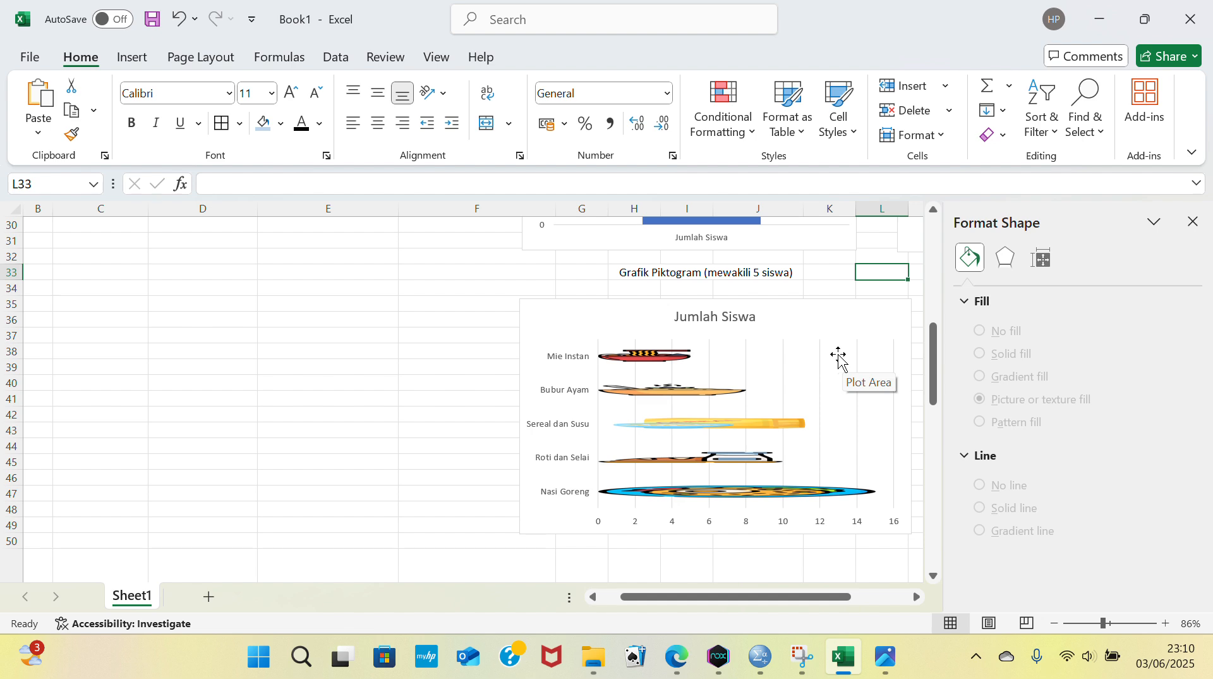
{"action": "left_click", "coordinate": [662, 355]}
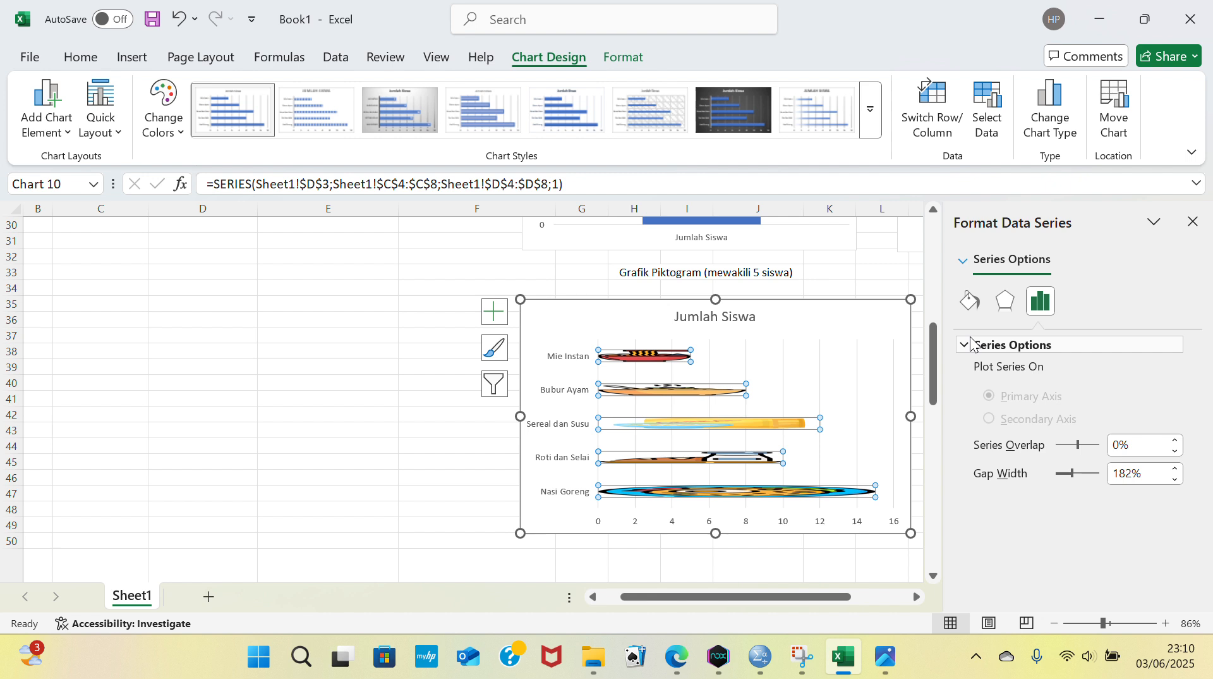
{"action": "left_click", "coordinate": [971, 302]}
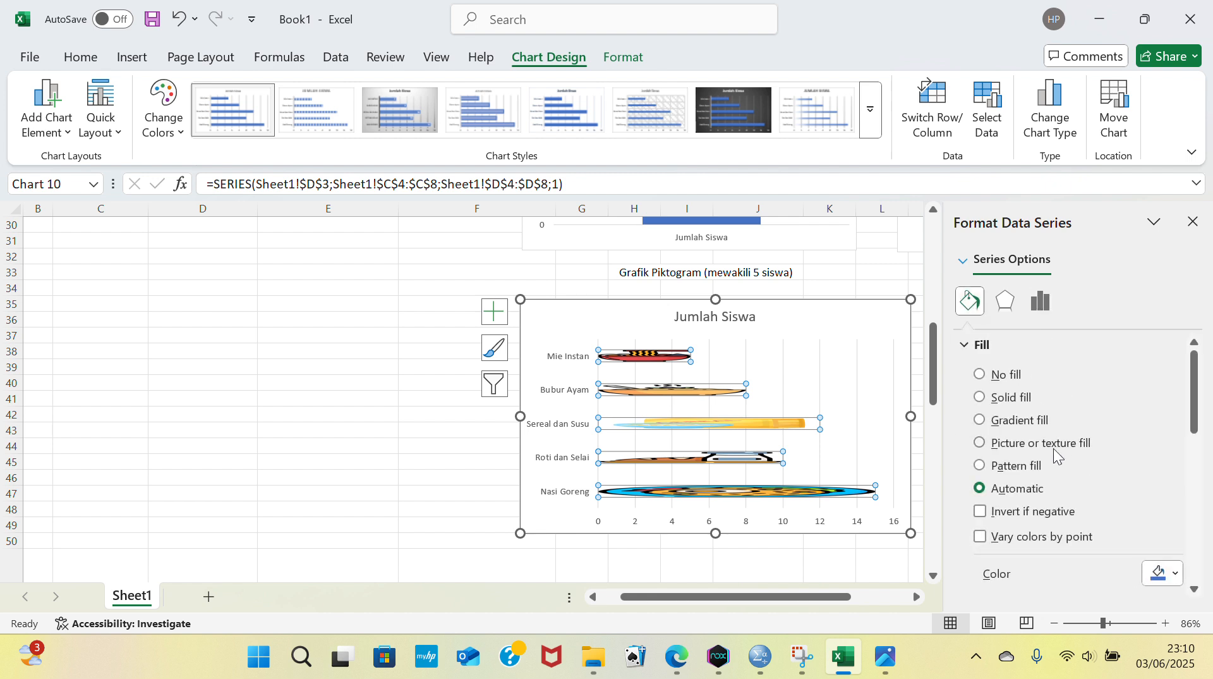
{"action": "scroll", "coordinate": [1057, 455], "scroll_direction": "down", "scroll_amount": 3}
{"action": "scroll", "coordinate": [1056, 455], "scroll_direction": "up", "scroll_amount": 3}
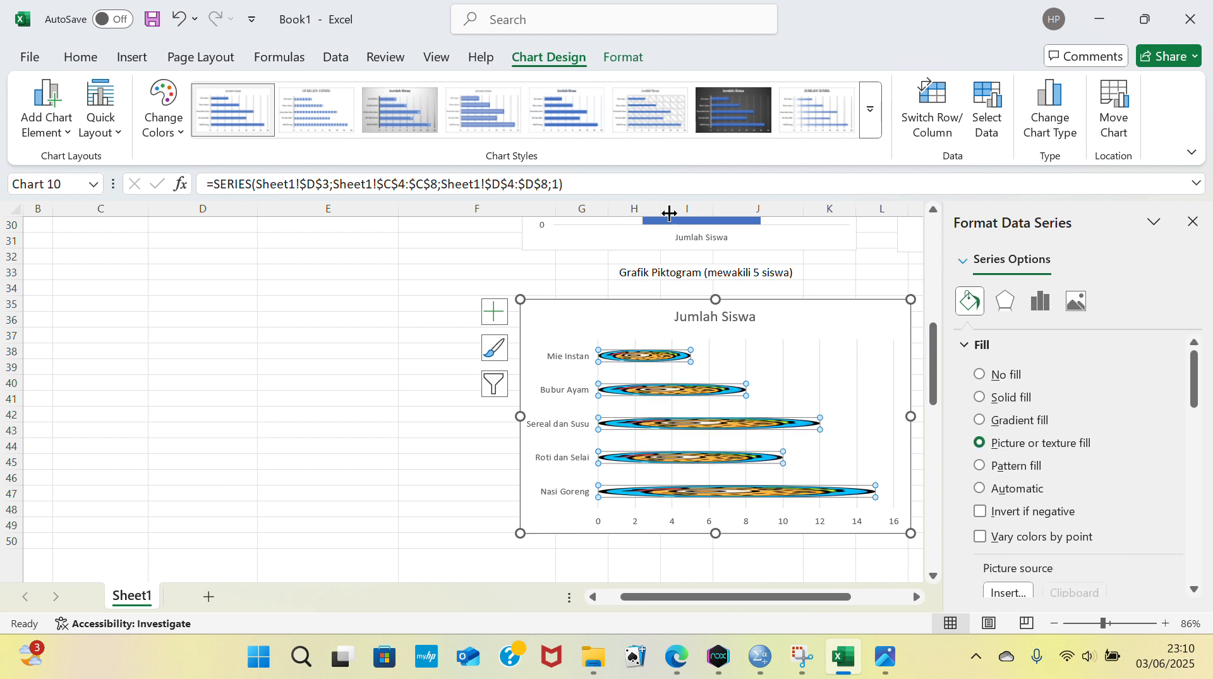
{"action": "left_click", "coordinate": [179, 19]}
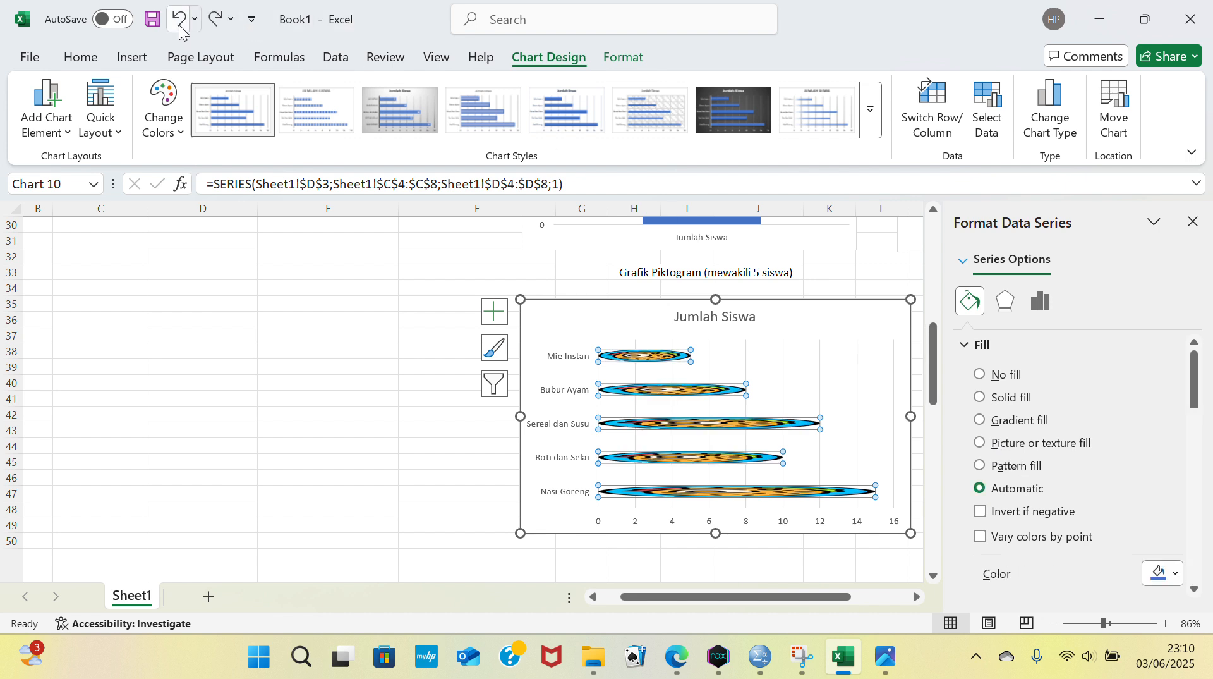
Step: Set the Mie Instan bar's picture fill to Stack and Scale with 5 units per picture
{"action": "left_click", "coordinate": [668, 363]}
{"action": "scroll", "coordinate": [1018, 487], "scroll_direction": "down", "scroll_amount": 3}
{"action": "scroll", "coordinate": [1018, 486], "scroll_direction": "down", "scroll_amount": 4}
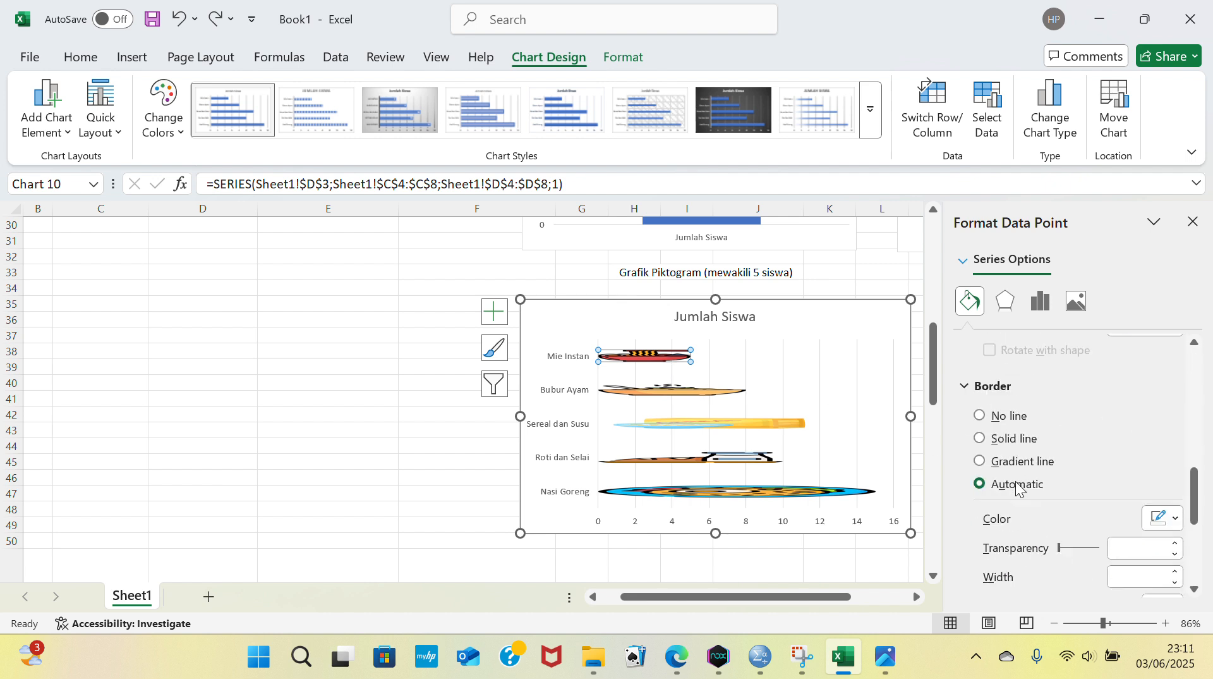
{"action": "scroll", "coordinate": [1018, 486], "scroll_direction": "up", "scroll_amount": 5}
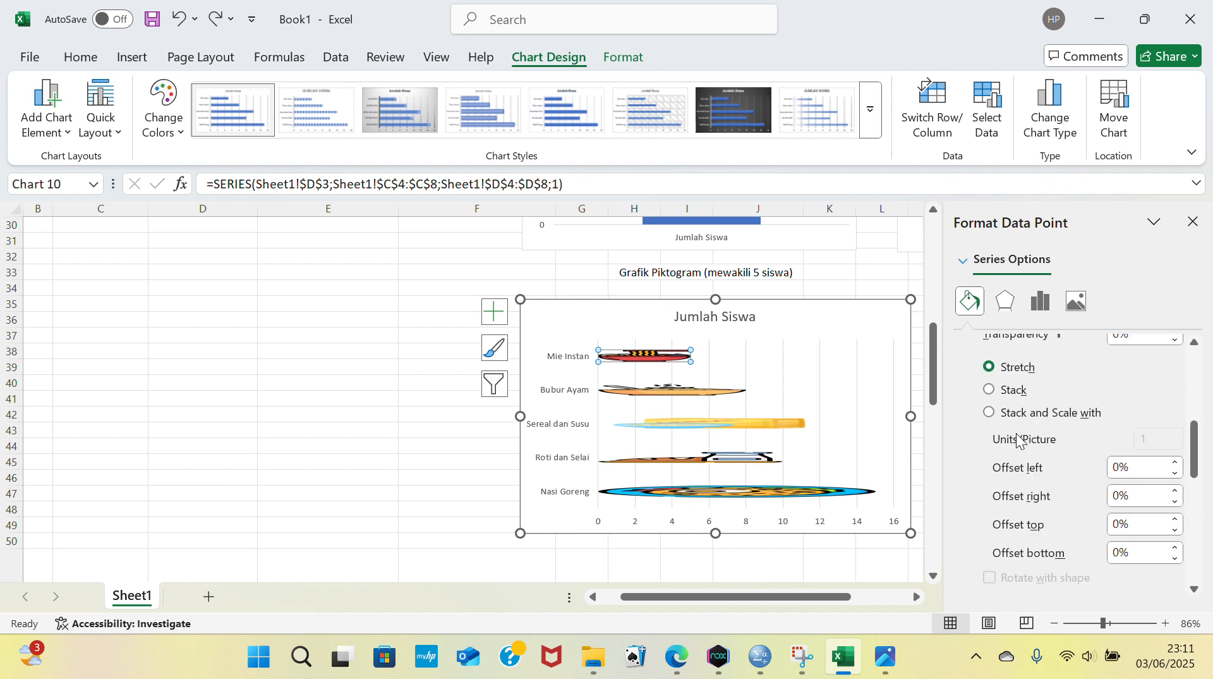
{"action": "left_click", "coordinate": [989, 413]}
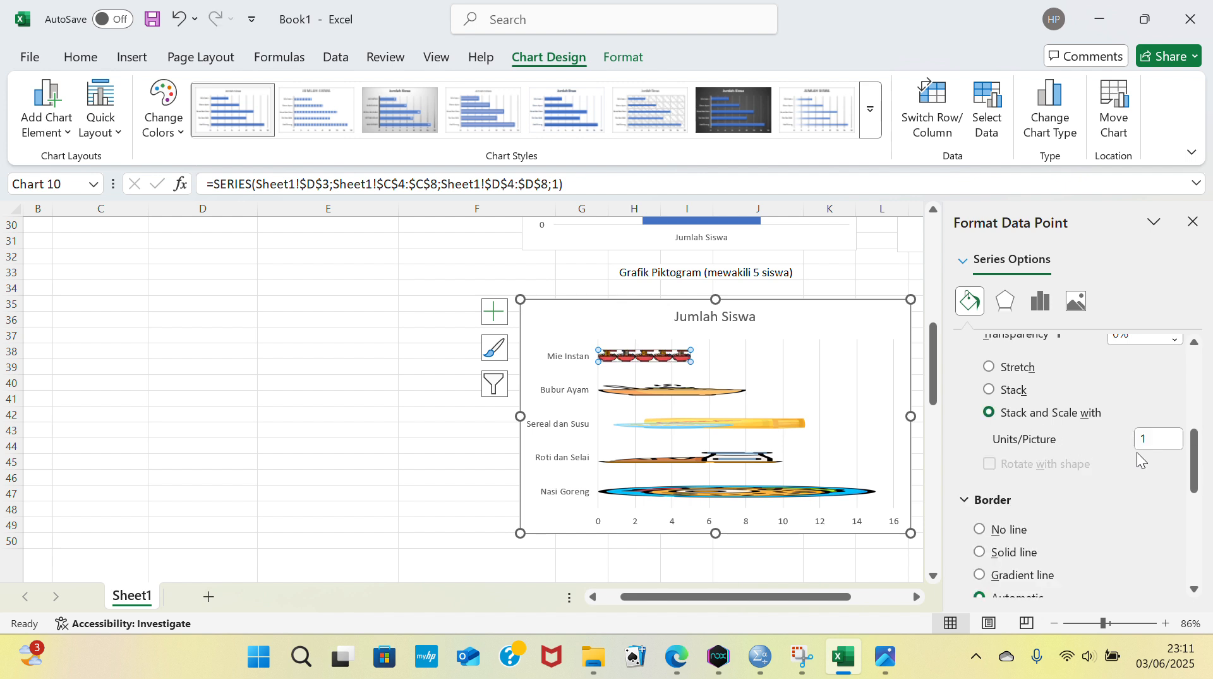
{"action": "left_click", "coordinate": [1161, 439]}
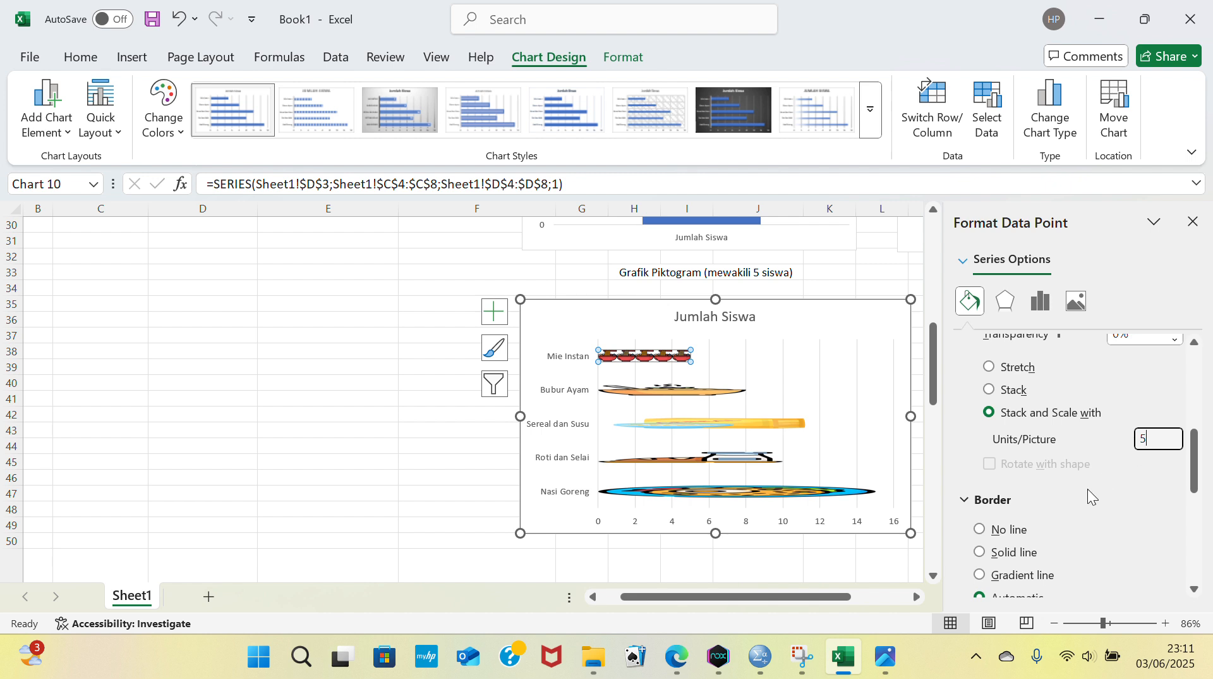
{"action": "type", "text": "5"}
{"action": "scroll", "coordinate": [1084, 488], "scroll_direction": "down", "scroll_amount": 3}
{"action": "left_click", "coordinate": [814, 369]}
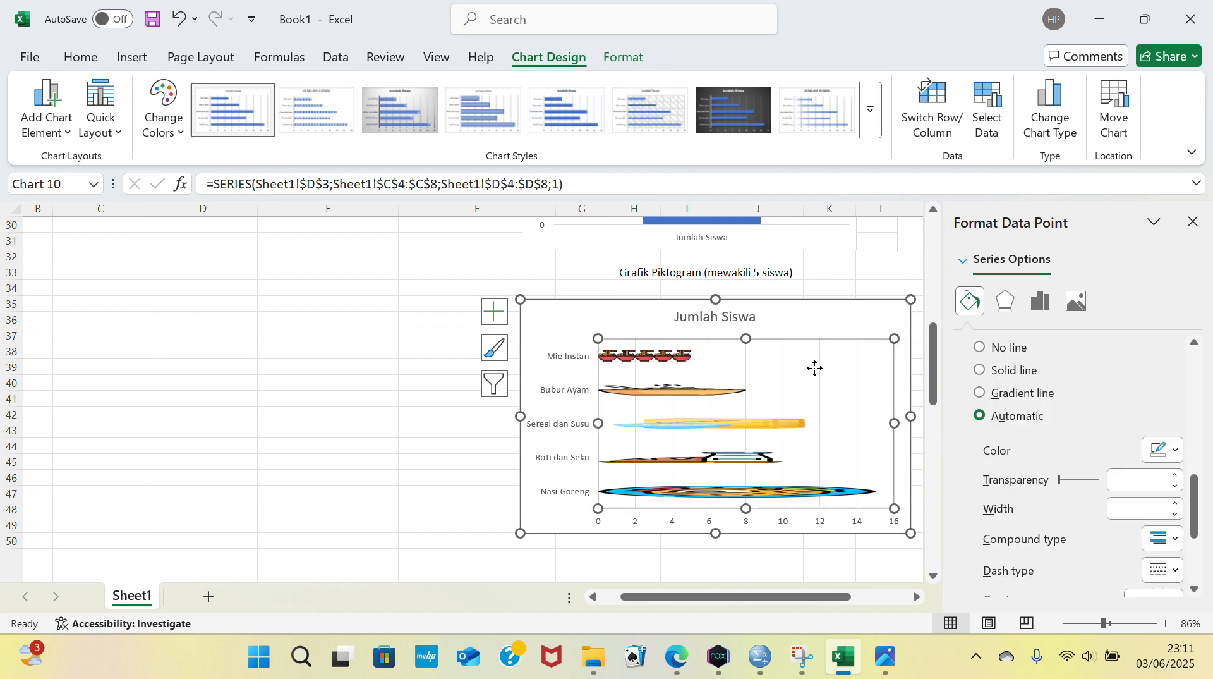
Step: Stack and scale the Bubur Ayam bar's picture fill at 5 units per picture
{"action": "left_click", "coordinate": [715, 389]}
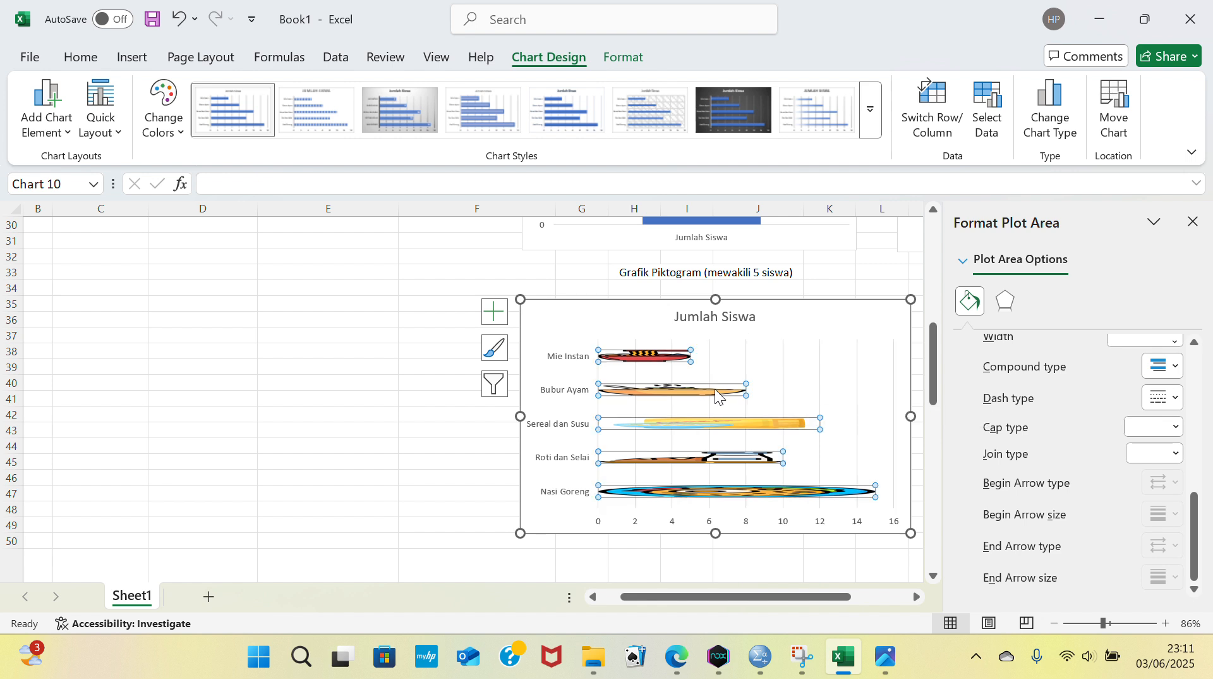
{"action": "left_click", "coordinate": [715, 389]}
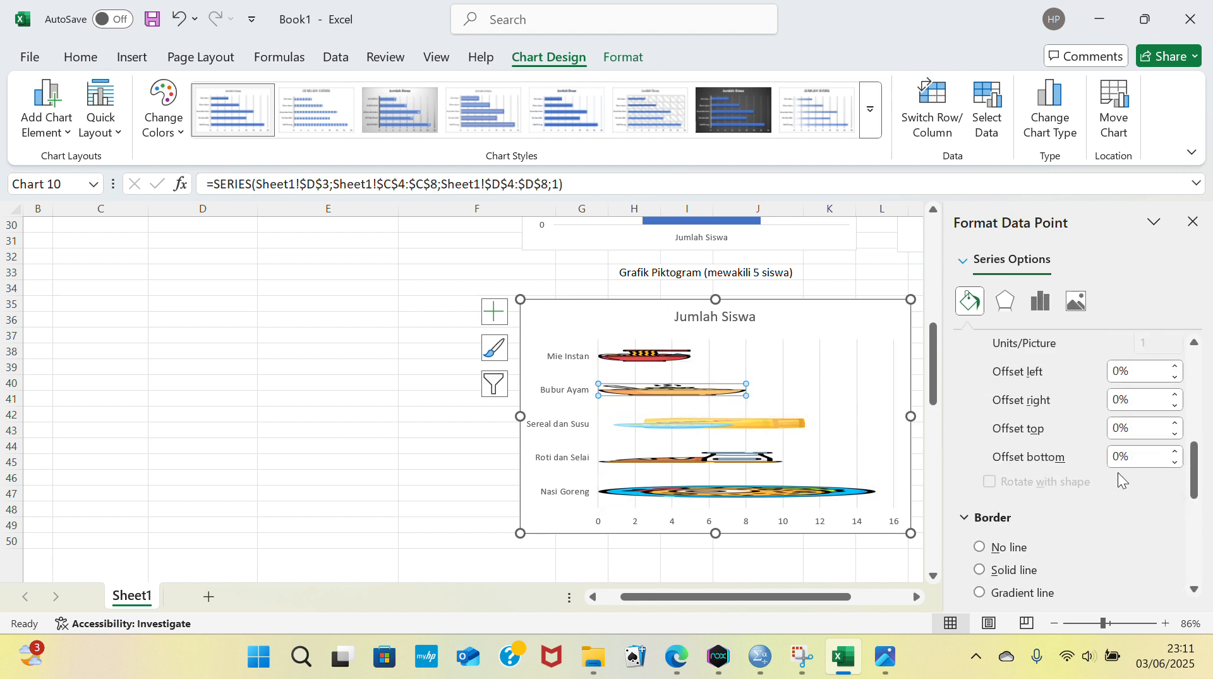
{"action": "left_click", "coordinate": [990, 363]}
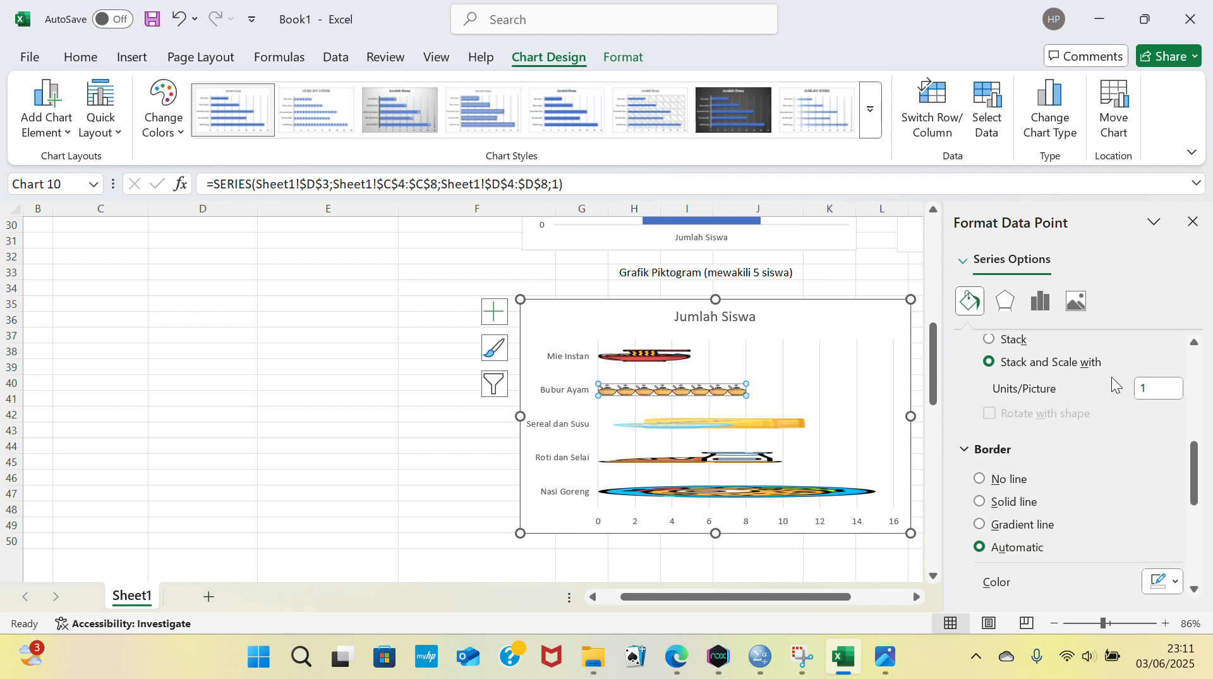
{"action": "left_click", "coordinate": [1169, 388]}
{"action": "type", "text": "5"}
{"action": "key", "text": "Tab"}
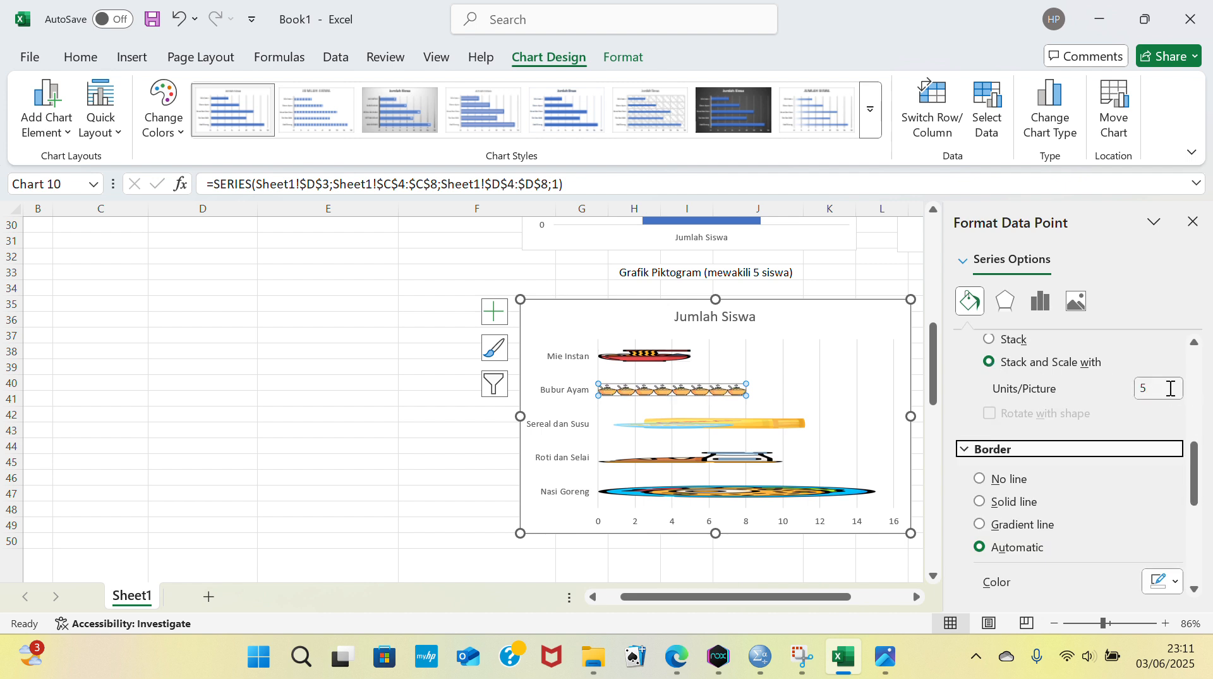
Step: Apply Stack and Scale with 5 units per picture to the Sereal dan Susu bar's picture fill
{"action": "left_click", "coordinate": [787, 421]}
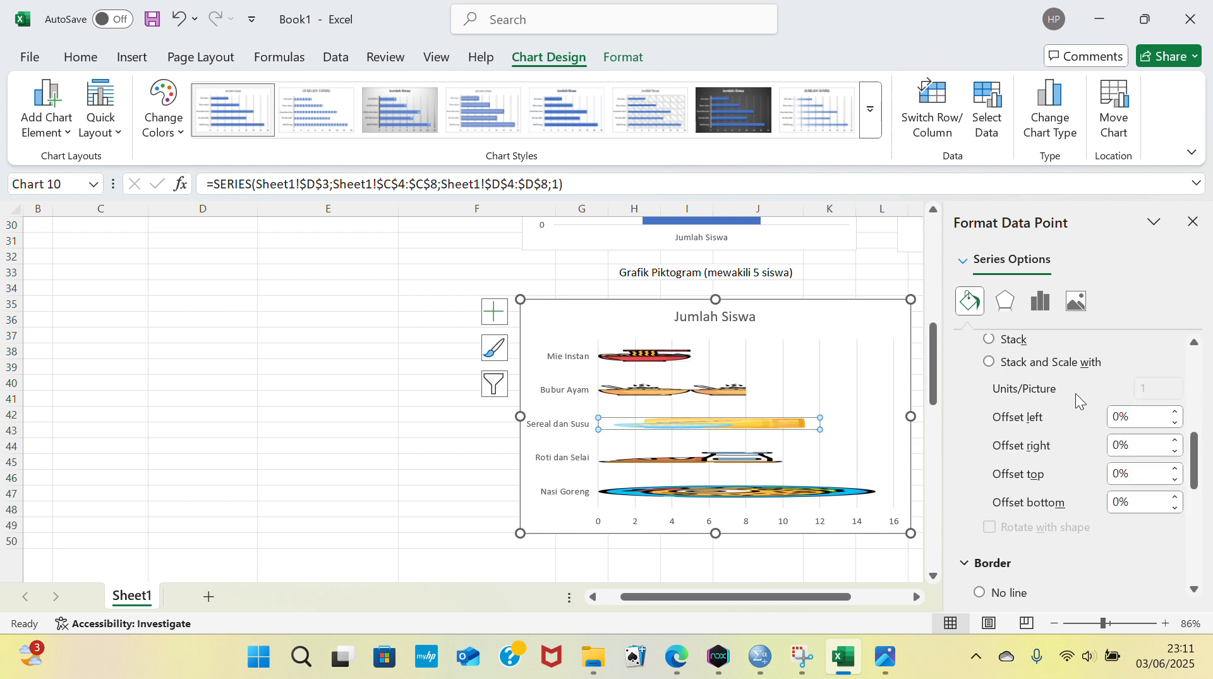
{"action": "left_click", "coordinate": [1031, 365]}
{"action": "left_click", "coordinate": [1173, 387]}
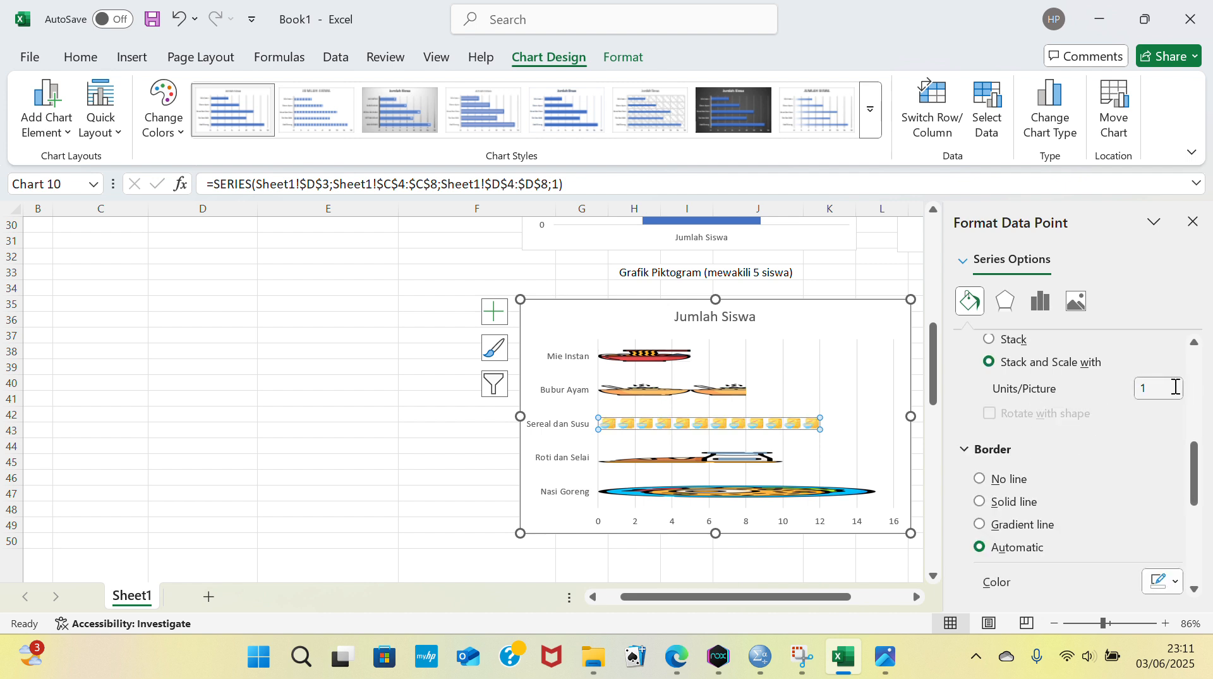
{"action": "type", "text": "5"}
{"action": "key", "text": "Tab"}
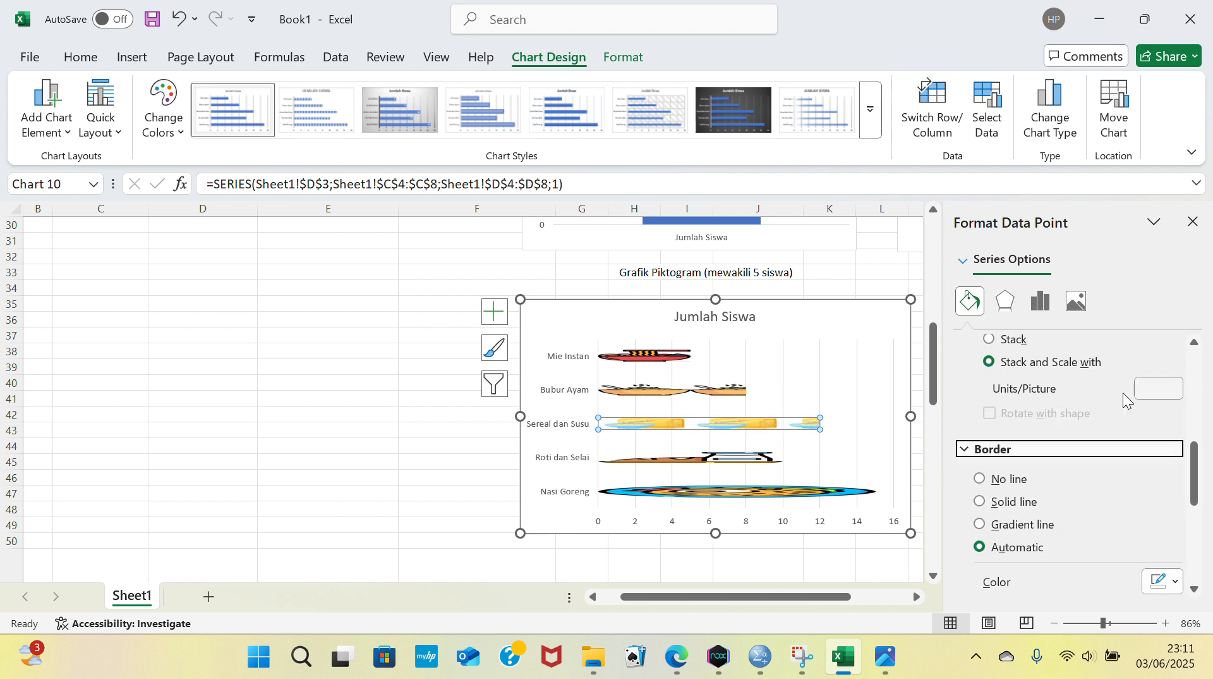
Step: Switch the Roti dan Selai bar's picture fill to Stack and Scale with 5 units per picture
{"action": "left_click", "coordinate": [757, 451]}
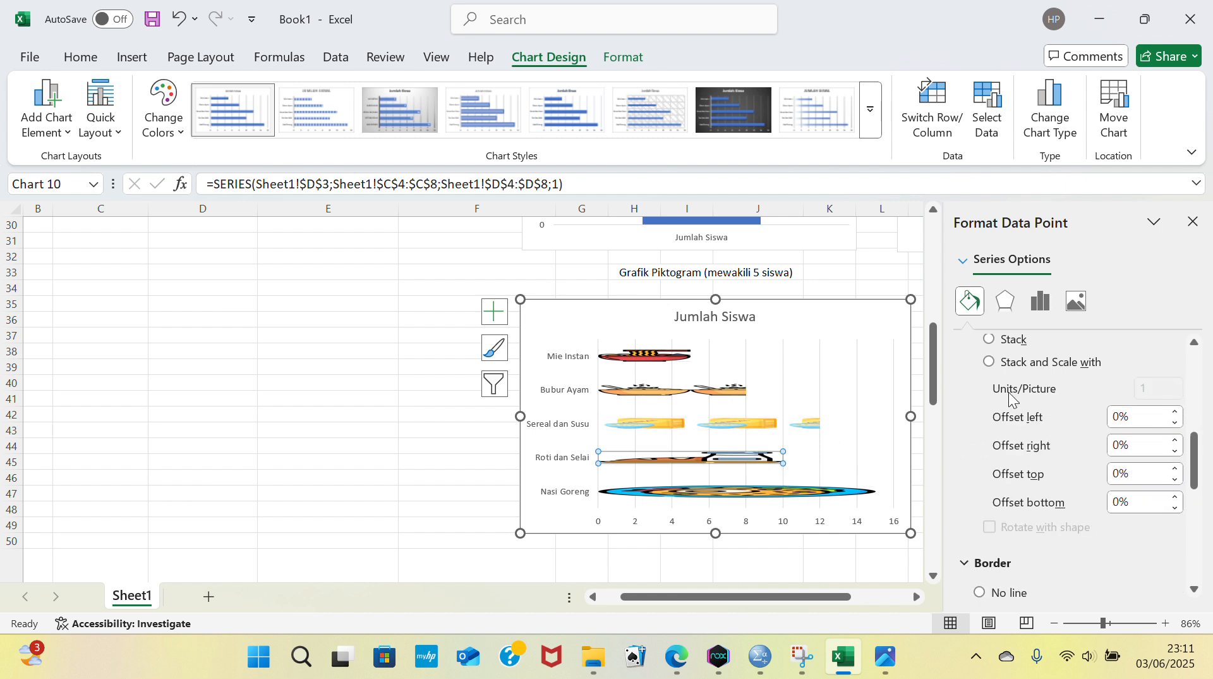
{"action": "left_click", "coordinate": [1004, 362]}
{"action": "left_click", "coordinate": [1151, 390]}
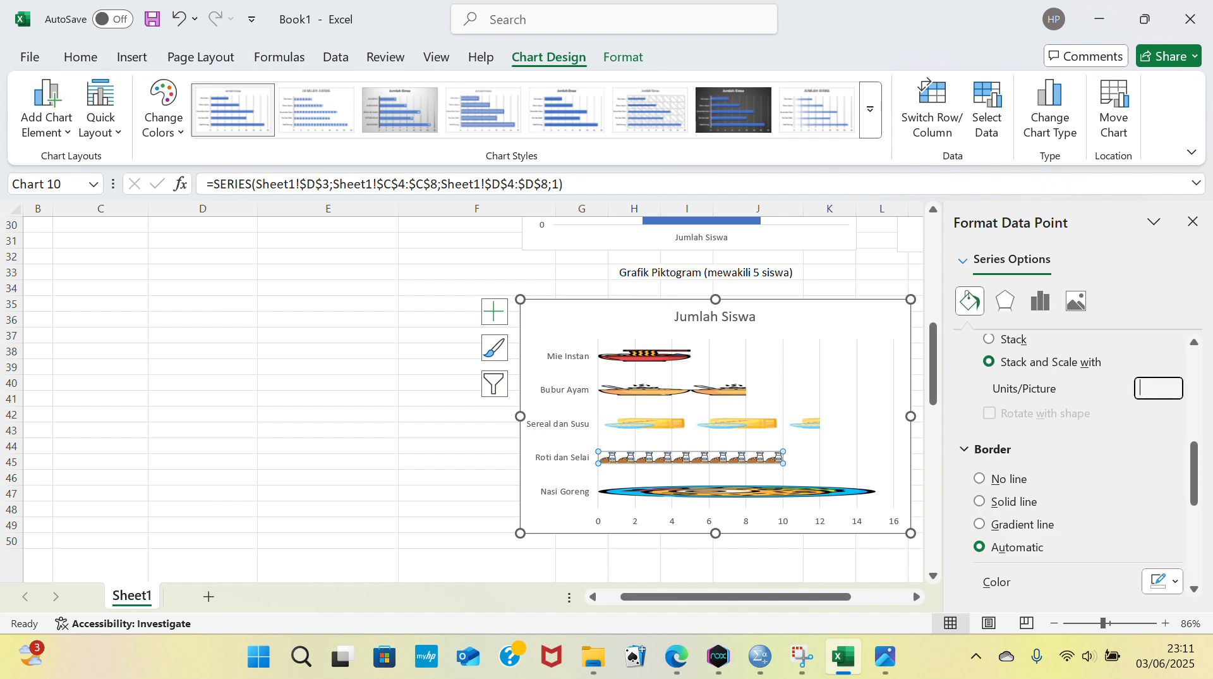
{"action": "key", "text": "Tab"}
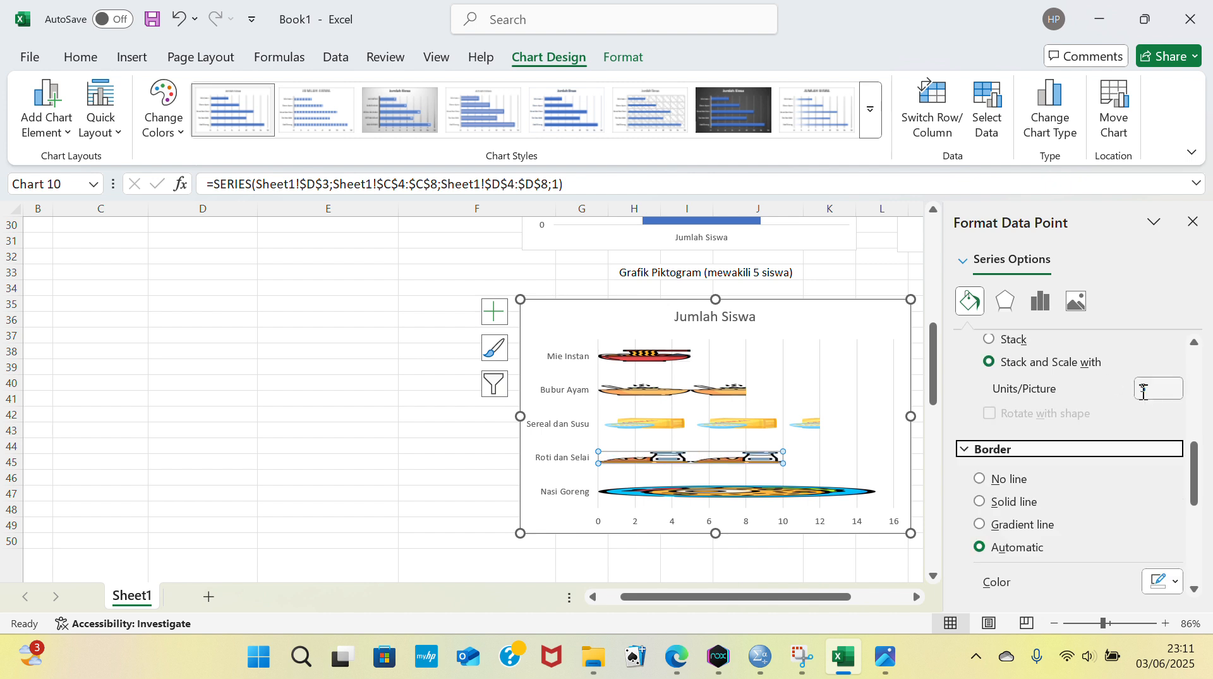
{"action": "left_click", "coordinate": [510, 28]}
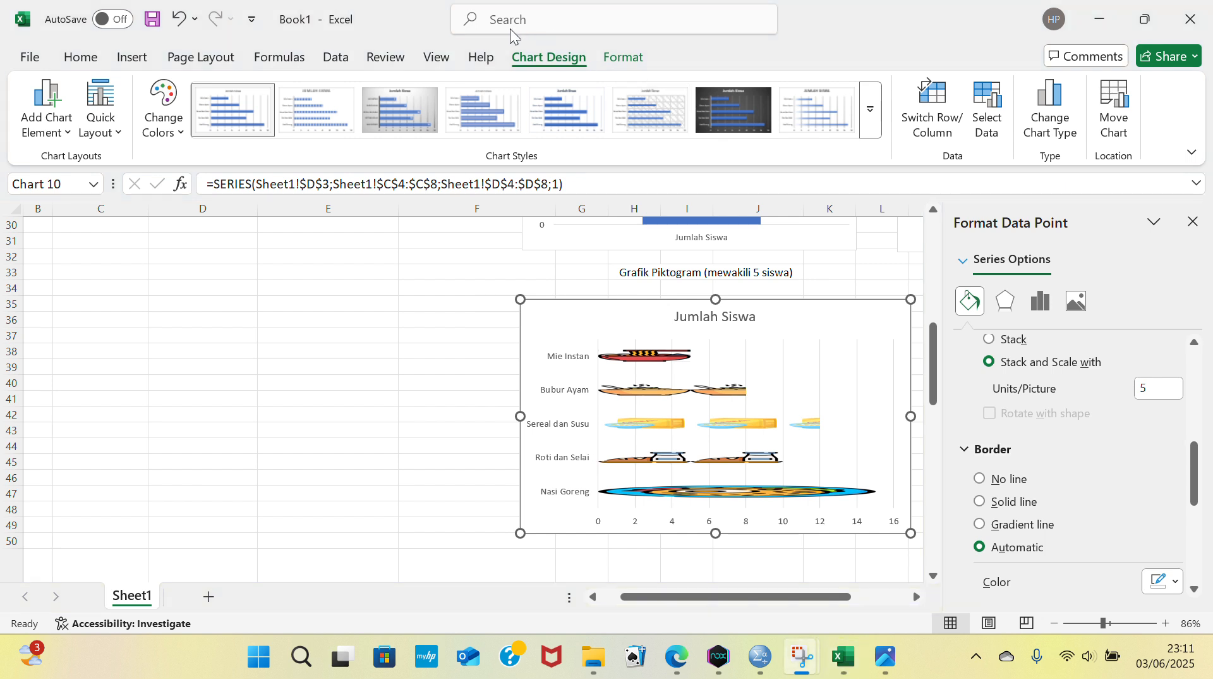
Step: Set the Nasi Goreng bar's picture fill to Stack and Scale with 5 units per picture, and deselect the bar
{"action": "left_click", "coordinate": [705, 495]}
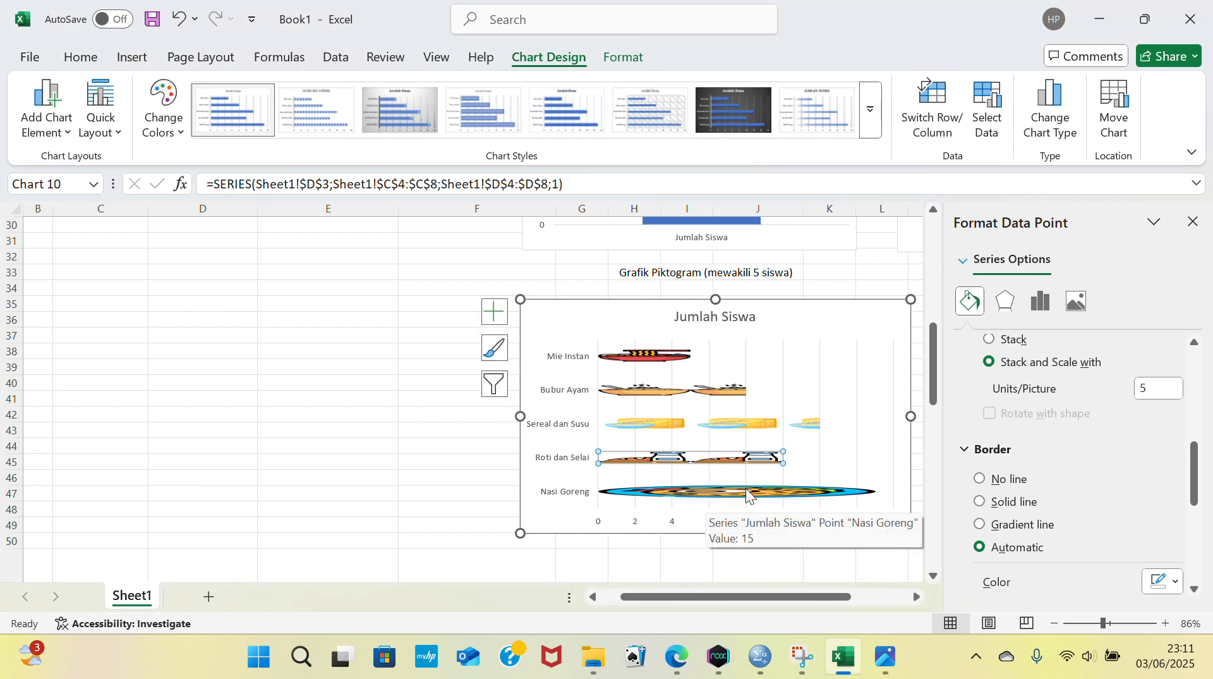
{"action": "left_click", "coordinate": [991, 362]}
{"action": "left_click", "coordinate": [1153, 387]}
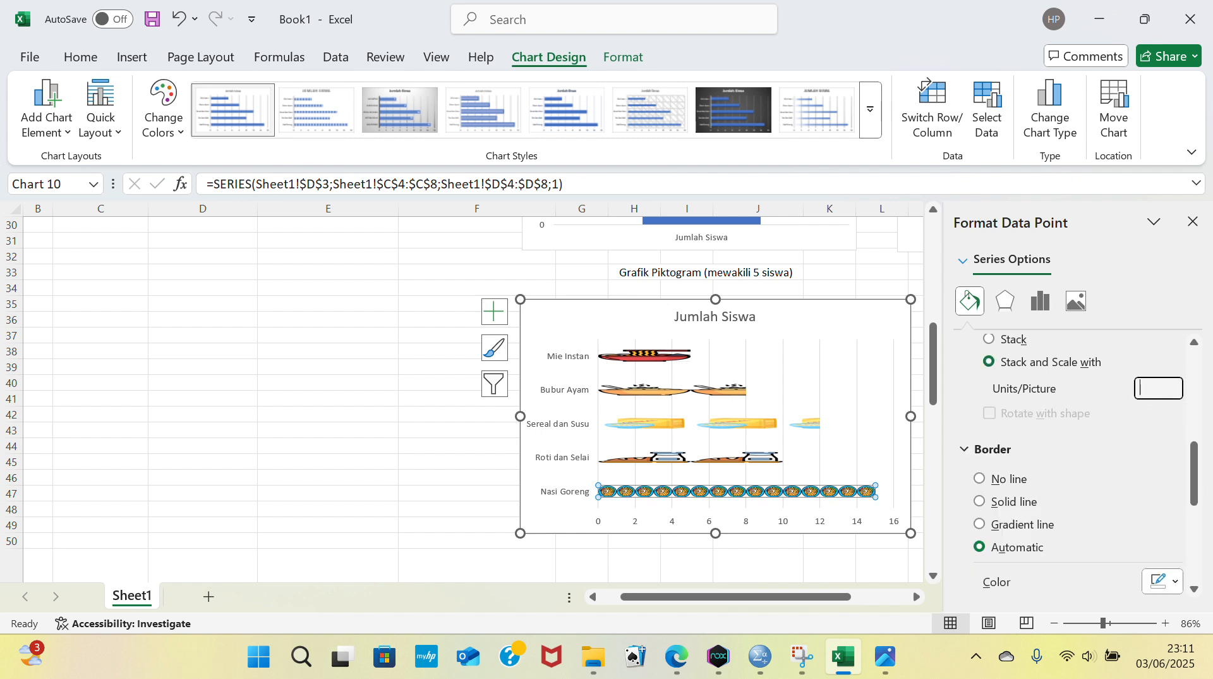
{"action": "type", "text": "5"}
{"action": "key", "text": "Return"}
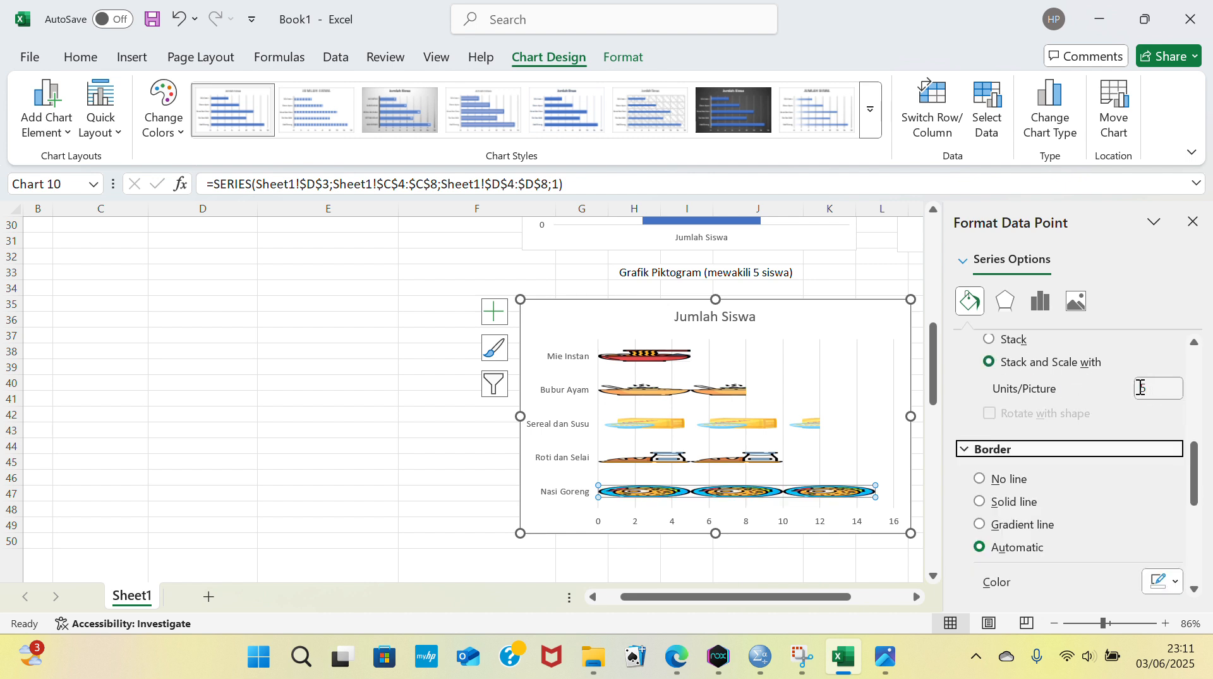
{"action": "left_click", "coordinate": [796, 379]}
{"action": "left_click", "coordinate": [819, 329]}
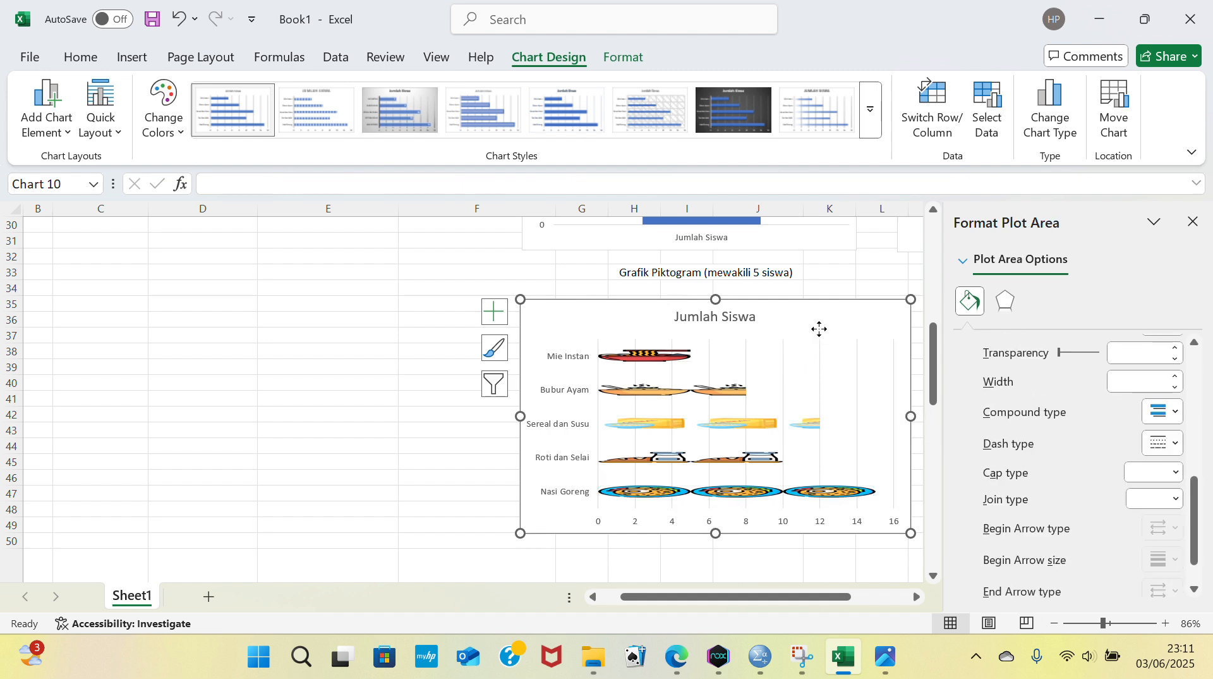
Step: Show data labels on the pictogram chart's food bars and deselect the chart
{"action": "right_click", "coordinate": [831, 319]}
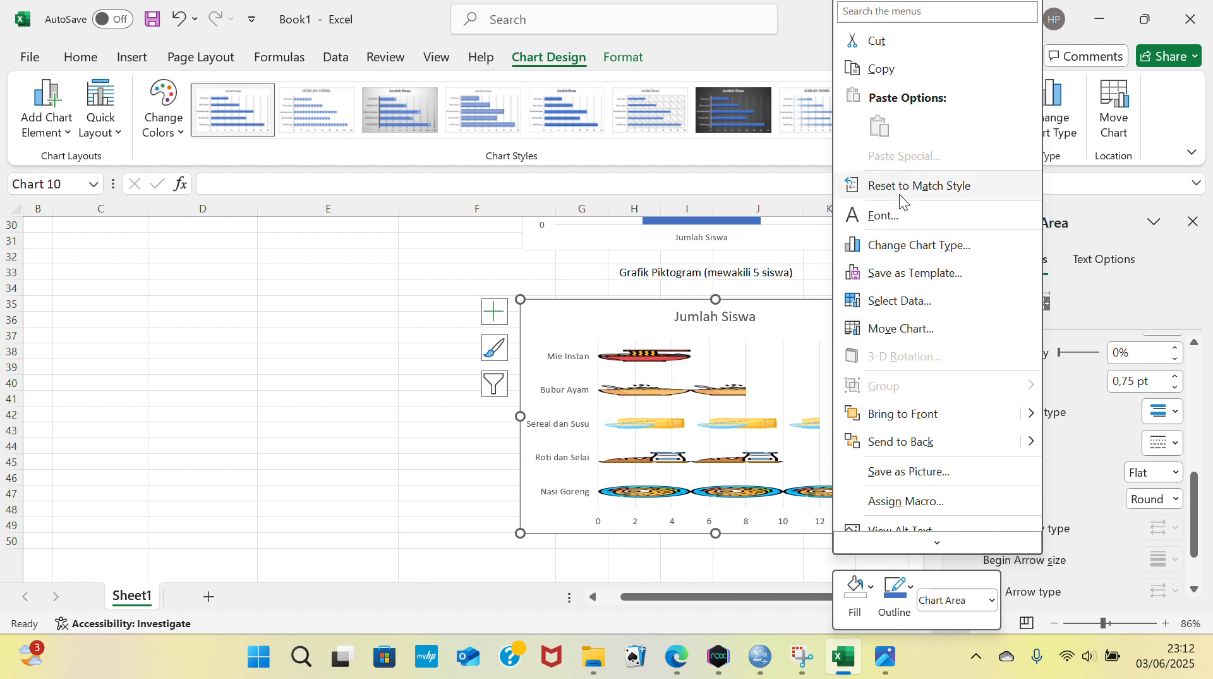
{"action": "left_click", "coordinate": [768, 313]}
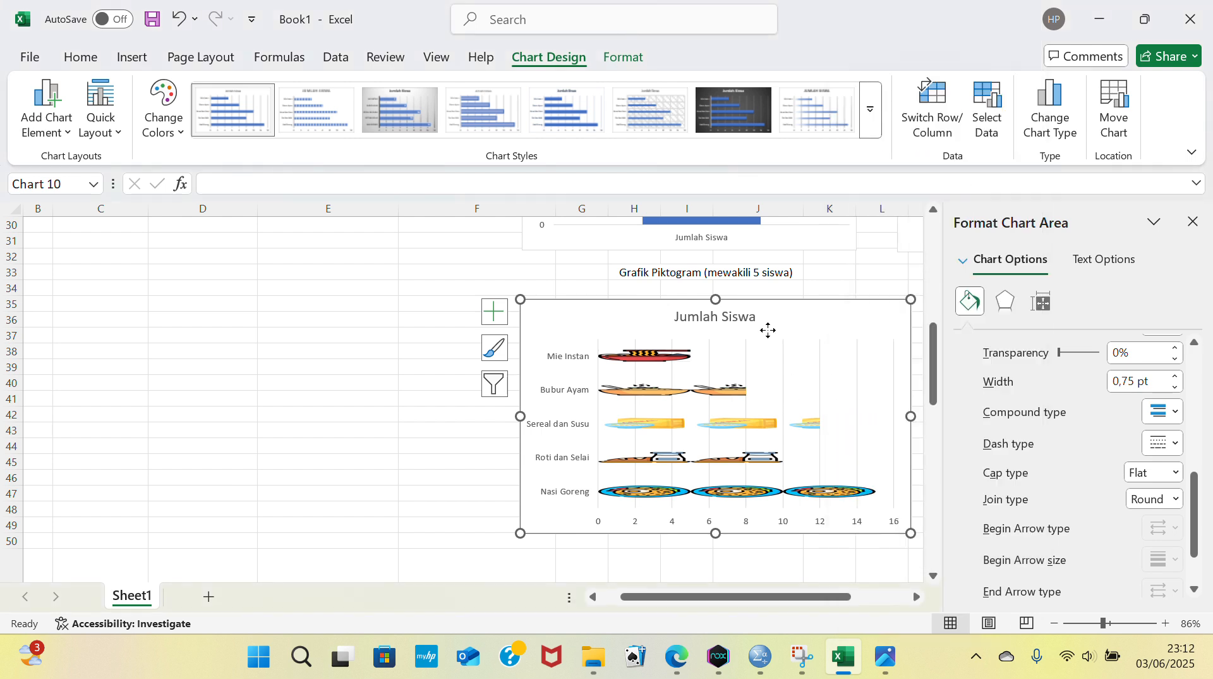
{"action": "left_click", "coordinate": [495, 311]}
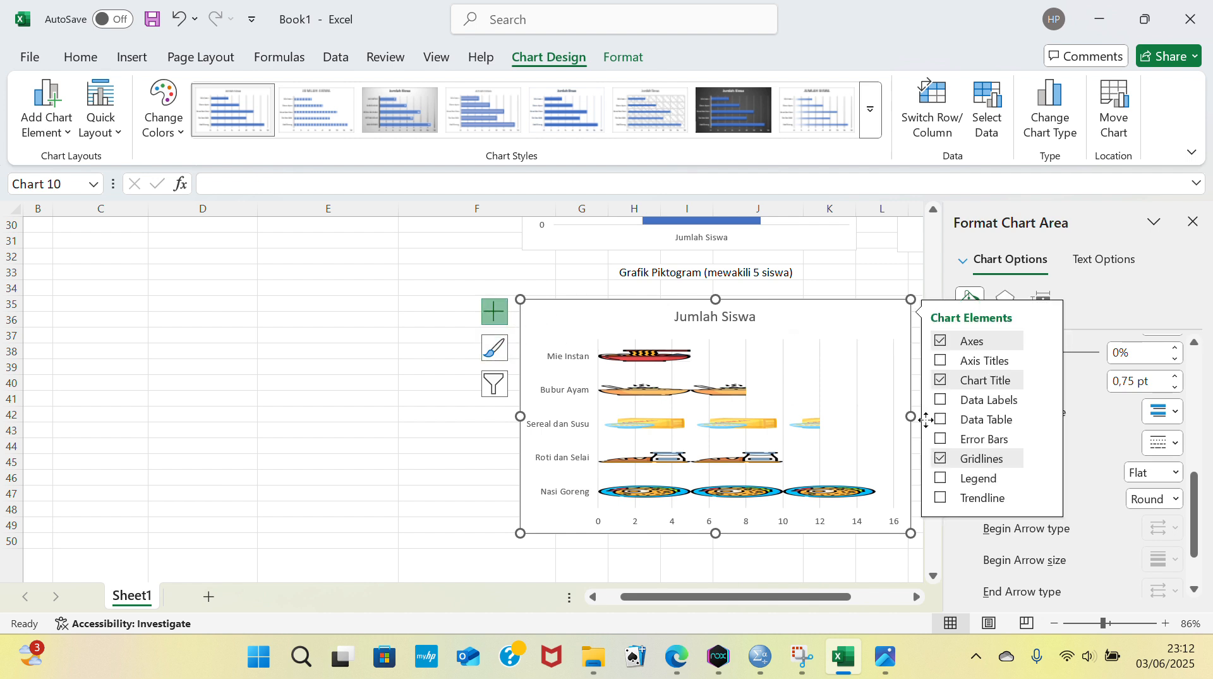
{"action": "left_click", "coordinate": [980, 403]}
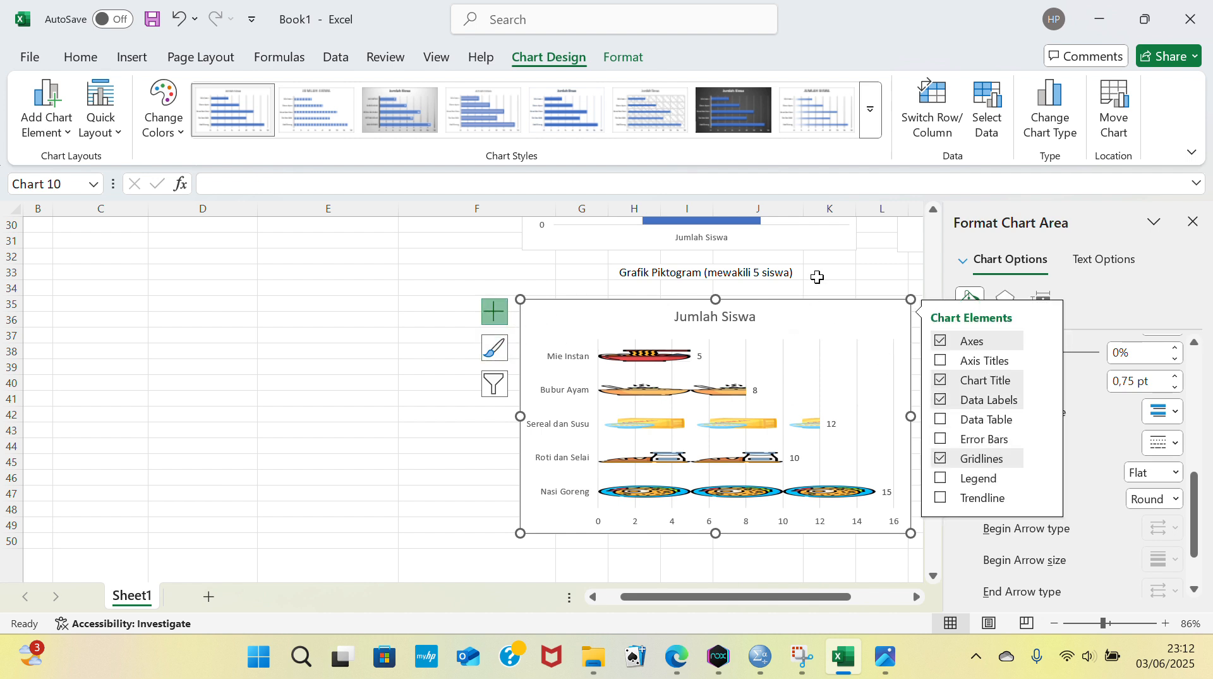
{"action": "left_click", "coordinate": [815, 275]}
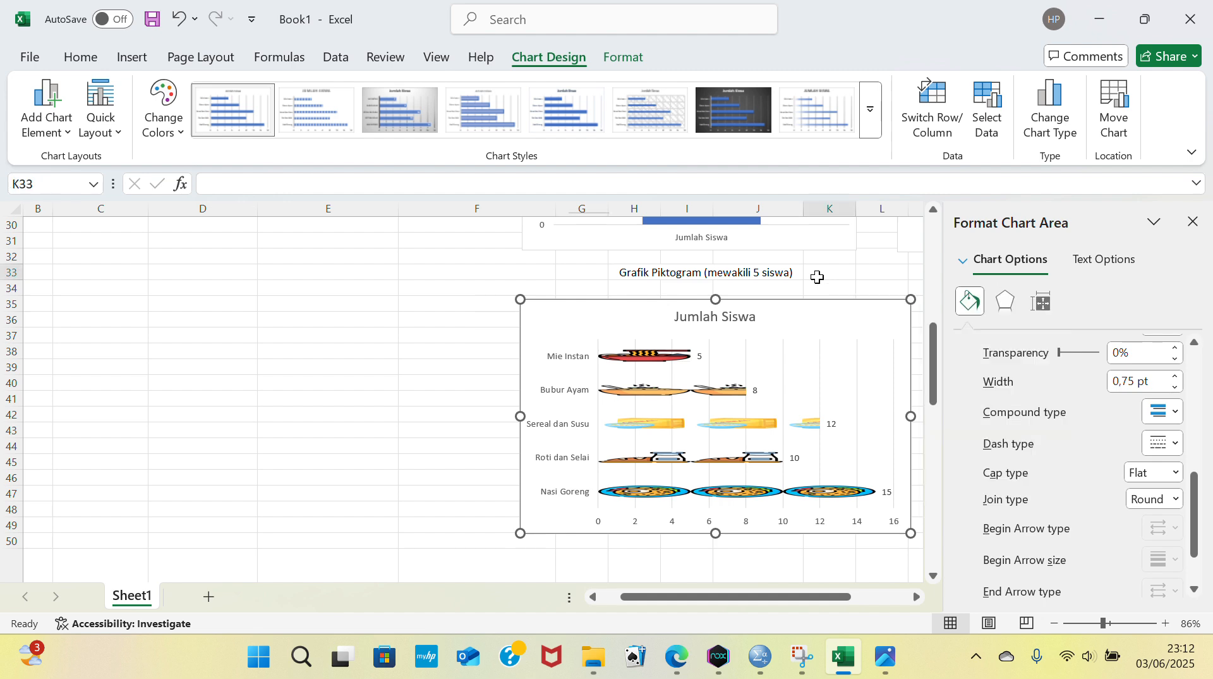
Step: Change the pictogram chart's title to "Grafik Piktogram Jenis Makanan"
{"action": "left_click", "coordinate": [757, 316]}
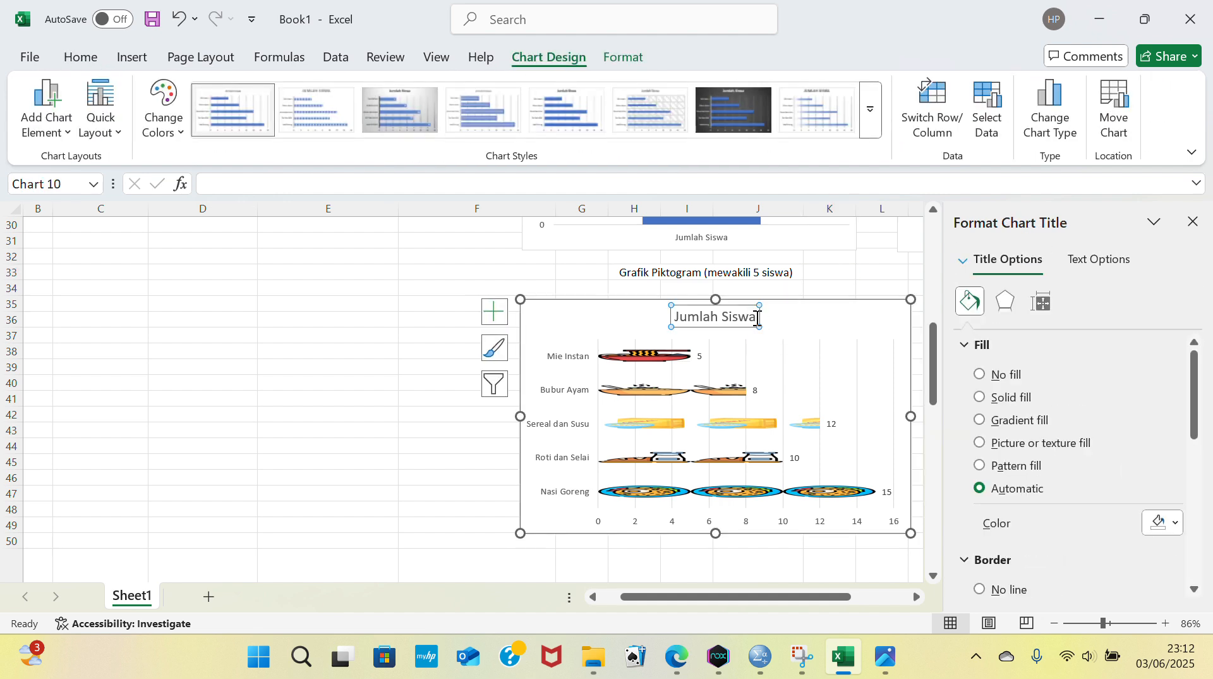
{"action": "left_click_drag", "start_coordinate": [758, 318], "coordinate": [684, 315]}
{"action": "key", "text": "BackSpace"}
{"action": "type", "text": "G"}
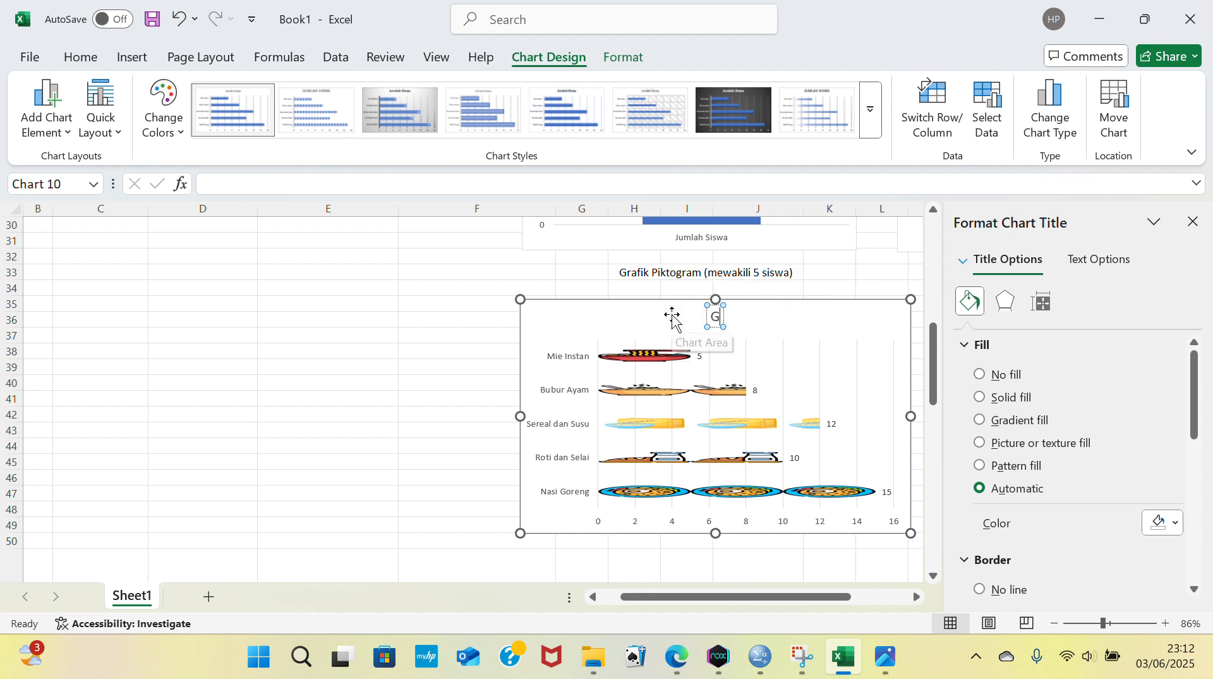
{"action": "type", "text": "rafik Pik"}
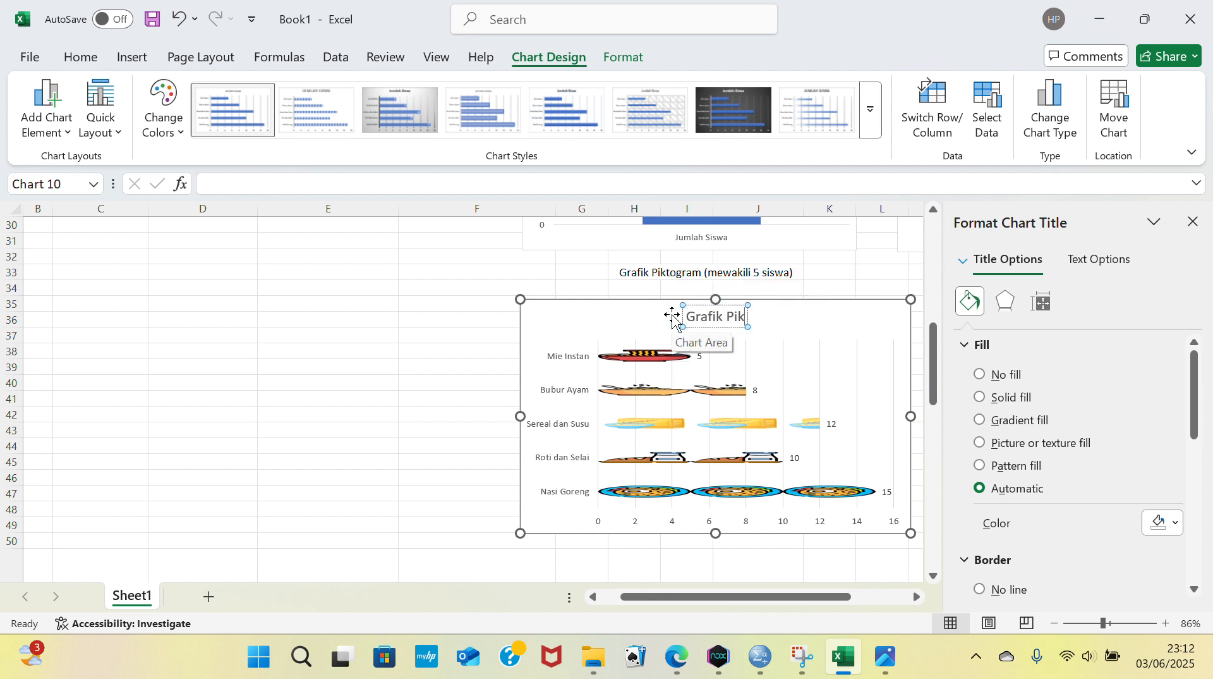
{"action": "type", "text": "tog"}
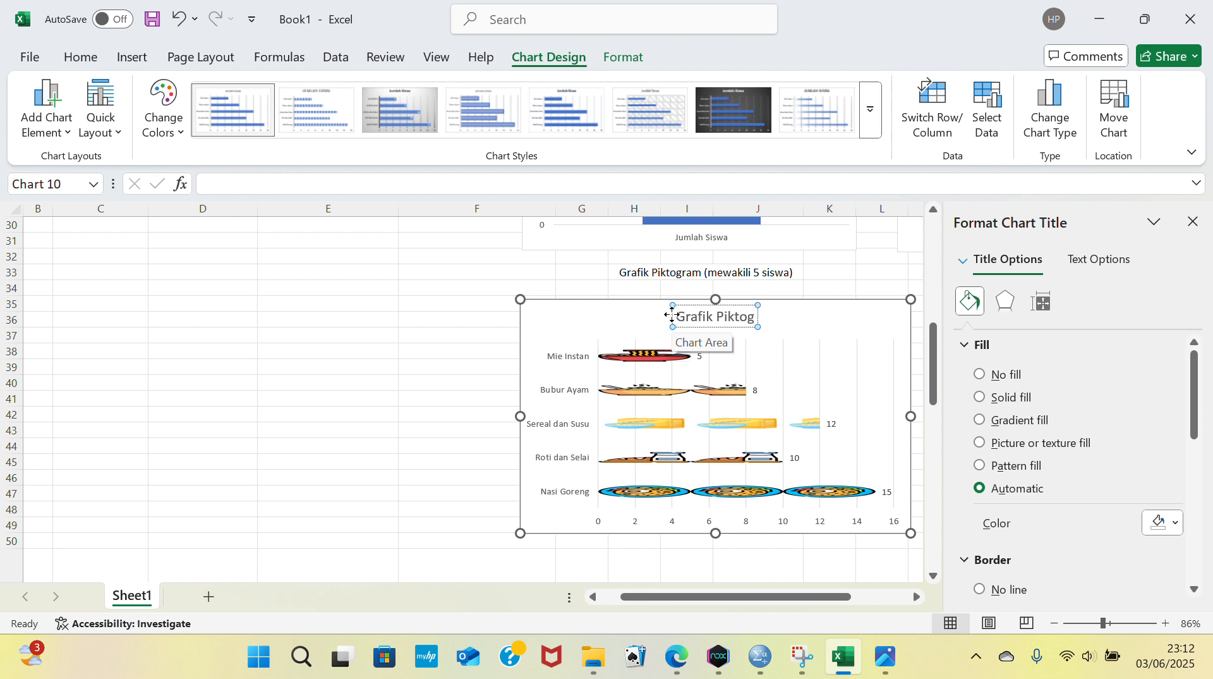
{"action": "type", "text": "ram J"}
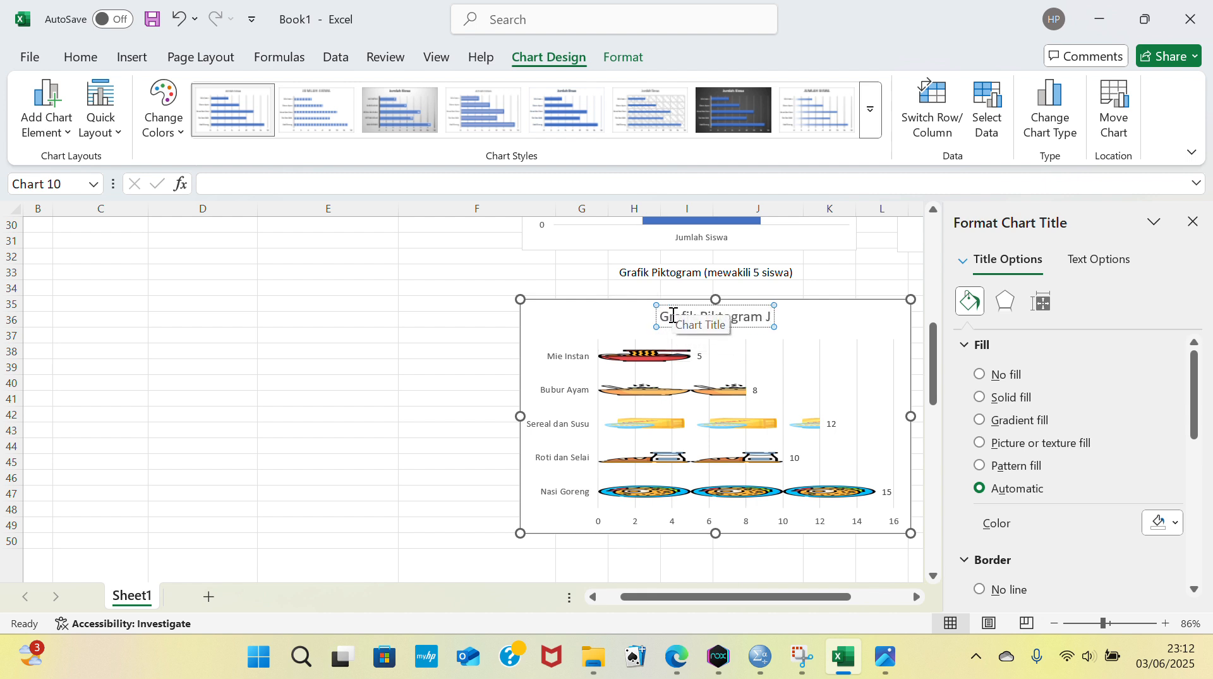
{"action": "type", "text": "enis Makanan"}
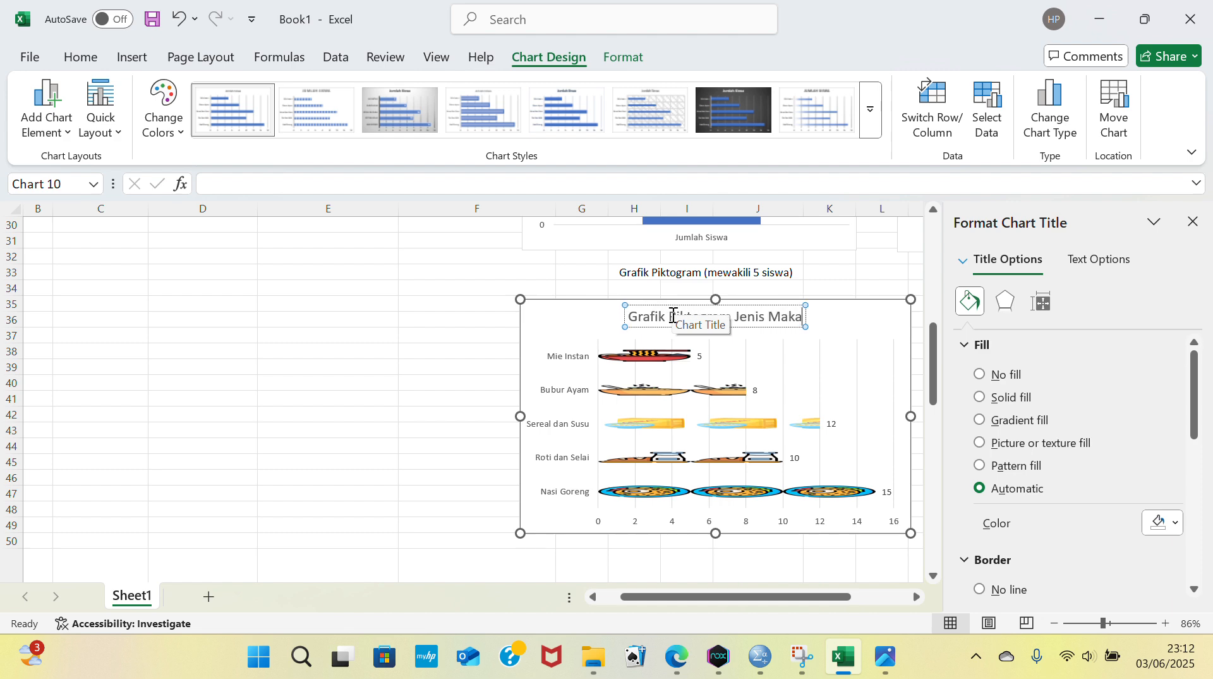
{"action": "left_click", "coordinate": [847, 271]}
Step: Review the breakfast survey charts and tables on the sheet, including the retitled pictogram
{"action": "scroll", "coordinate": [850, 377], "scroll_direction": "down", "scroll_amount": 2}
{"action": "scroll", "coordinate": [851, 377], "scroll_direction": "down", "scroll_amount": 2}
{"action": "scroll", "coordinate": [850, 378], "scroll_direction": "up", "scroll_amount": 10}
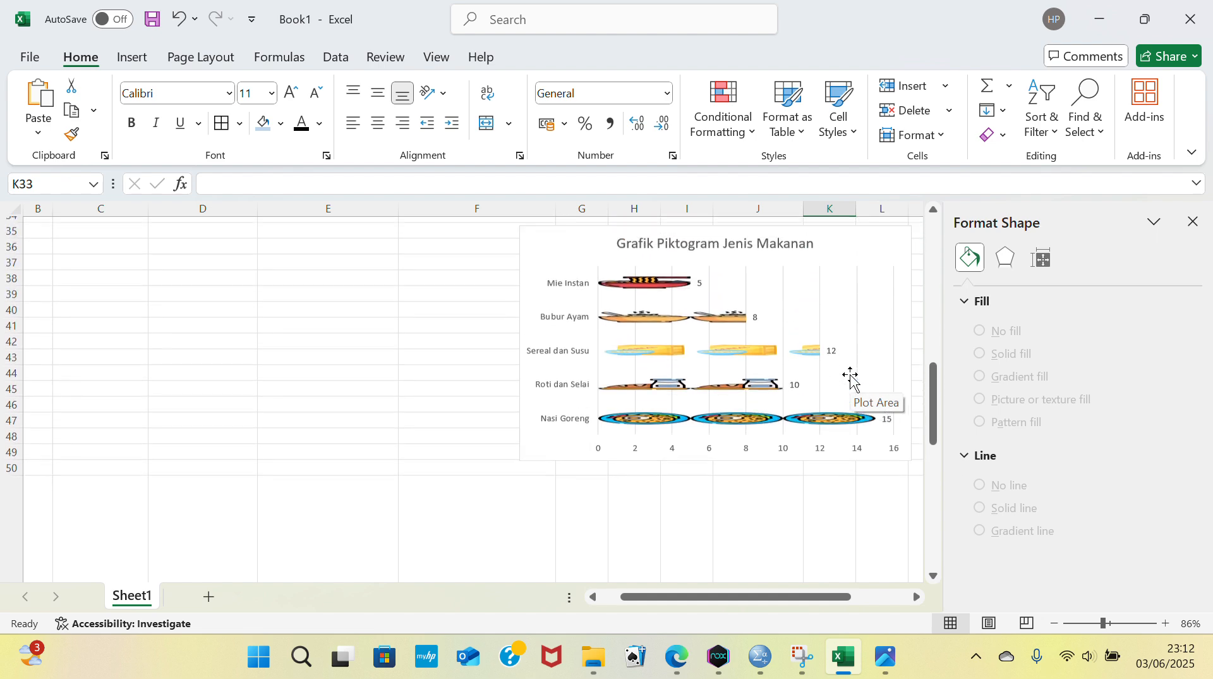
{"action": "scroll", "coordinate": [851, 377], "scroll_direction": "up", "scroll_amount": 4}
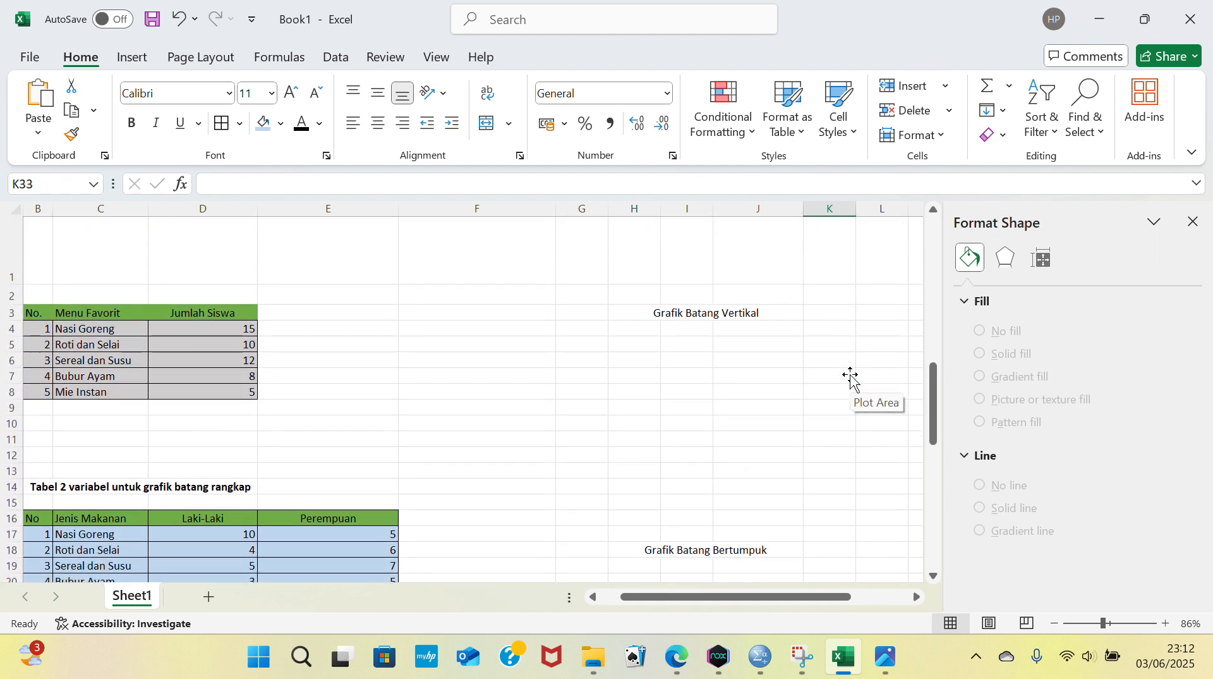
{"action": "scroll", "coordinate": [851, 377], "scroll_direction": "down", "scroll_amount": 4}
{"action": "scroll", "coordinate": [851, 377], "scroll_direction": "up", "scroll_amount": 3}
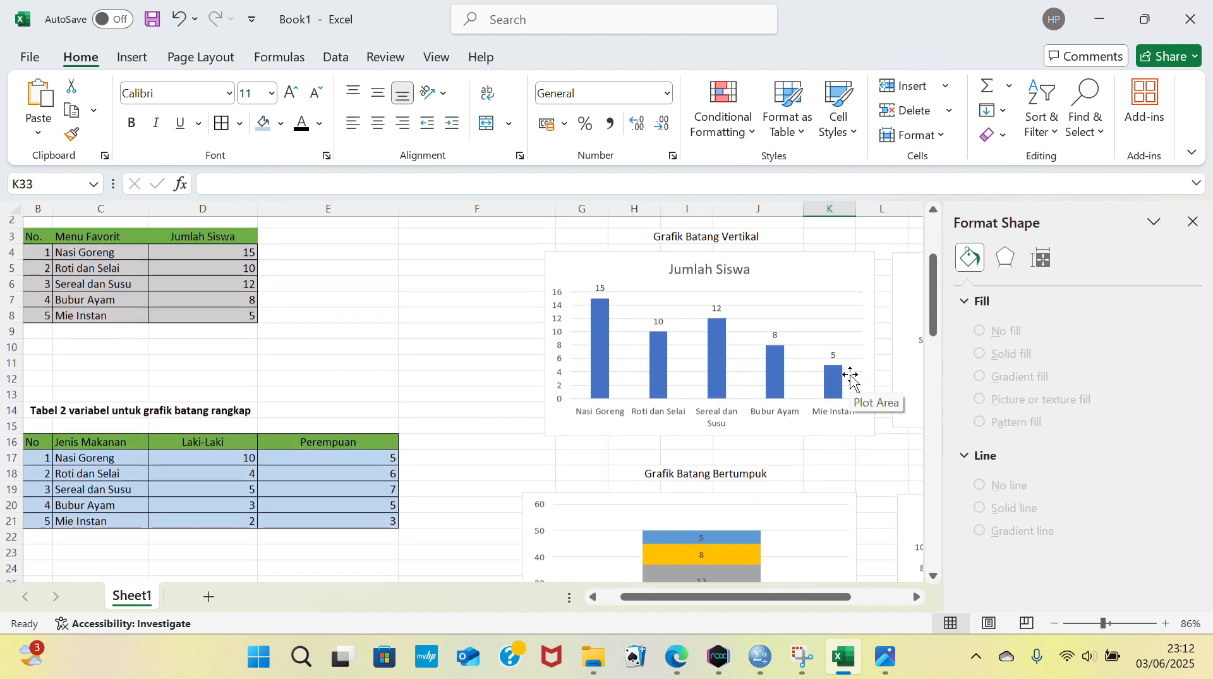
{"action": "scroll", "coordinate": [851, 377], "scroll_direction": "down", "scroll_amount": 16}
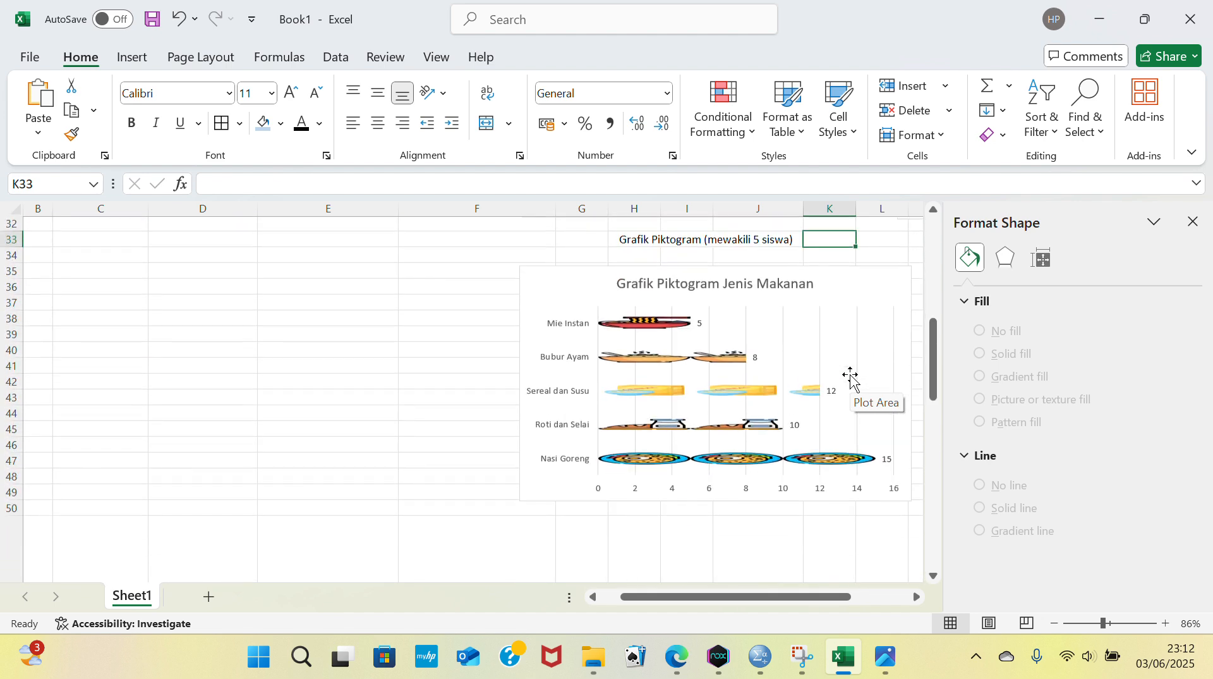
{"action": "scroll", "coordinate": [850, 377], "scroll_direction": "down", "scroll_amount": 4}
{"action": "scroll", "coordinate": [851, 377], "scroll_direction": "up", "scroll_amount": 1}
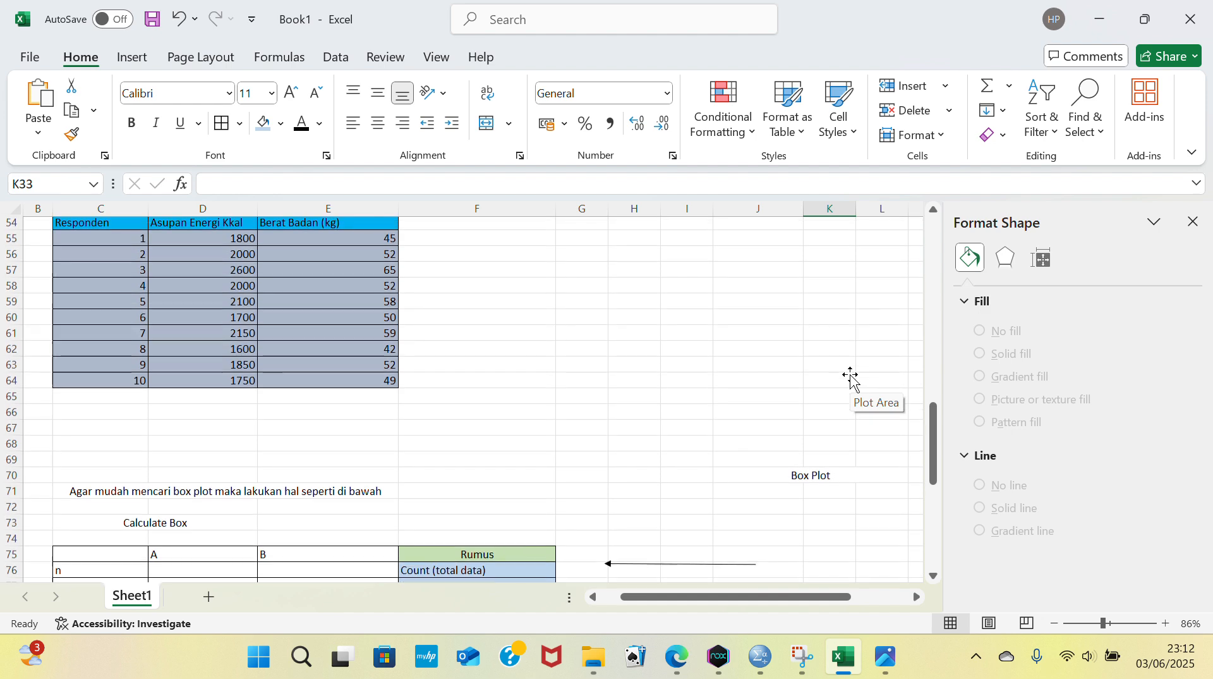
Step: Examine the energy intake and body weight exercise text and the respondent table below it
{"action": "scroll", "coordinate": [563, 363], "scroll_direction": "left", "scroll_amount": 3}
{"action": "scroll", "coordinate": [560, 365], "scroll_direction": "up", "scroll_amount": 2}
{"action": "scroll", "coordinate": [560, 365], "scroll_direction": "down", "scroll_amount": 1}
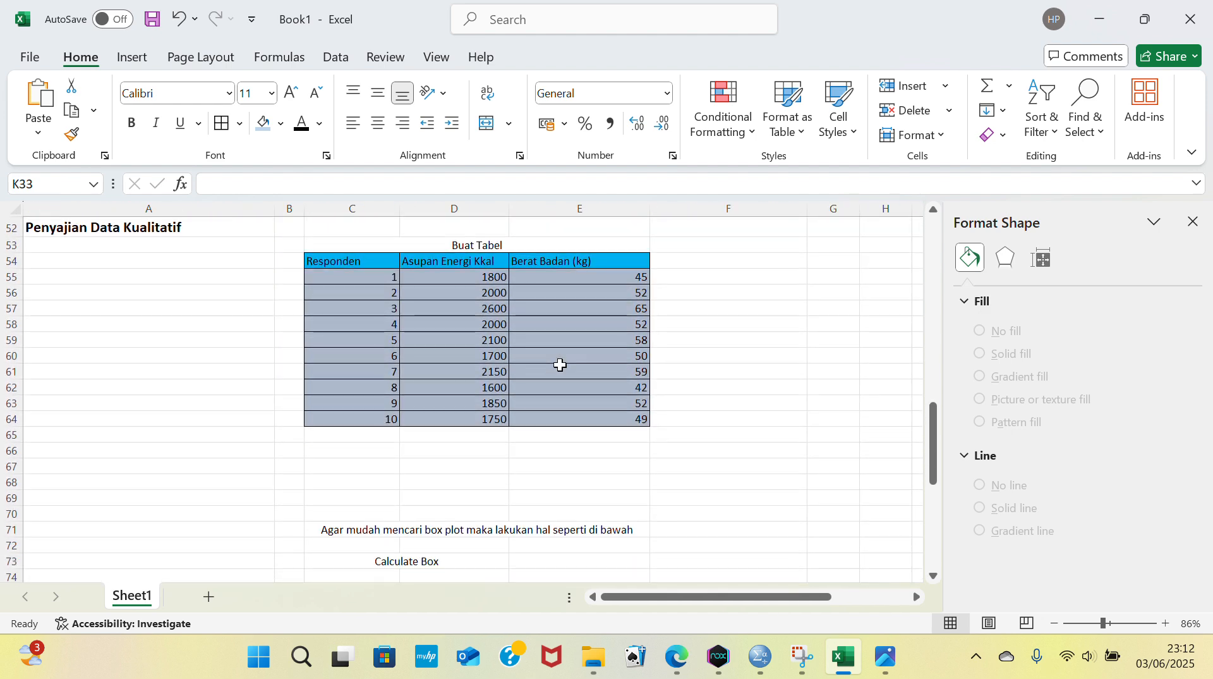
{"action": "scroll", "coordinate": [560, 365], "scroll_direction": "up", "scroll_amount": 3}
{"action": "scroll", "coordinate": [561, 365], "scroll_direction": "down", "scroll_amount": 1}
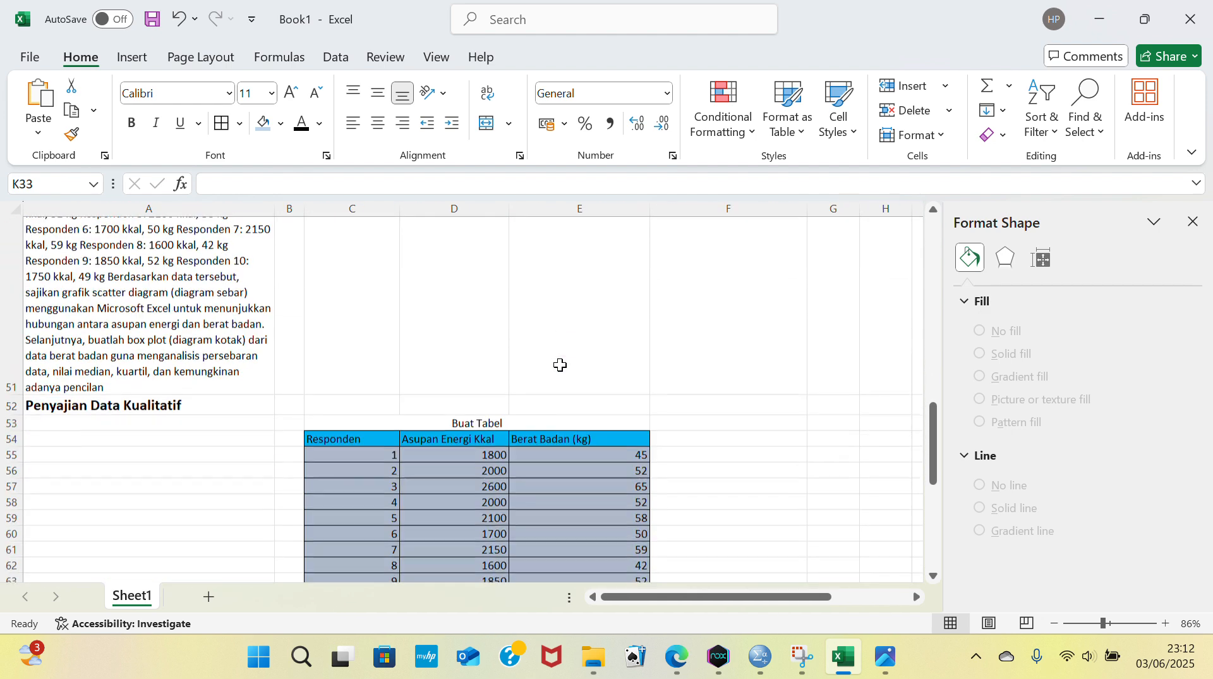
{"action": "scroll", "coordinate": [560, 365], "scroll_direction": "down", "scroll_amount": 1}
{"action": "scroll", "coordinate": [560, 365], "scroll_direction": "up", "scroll_amount": 15}
{"action": "scroll", "coordinate": [560, 365], "scroll_direction": "down", "scroll_amount": 1}
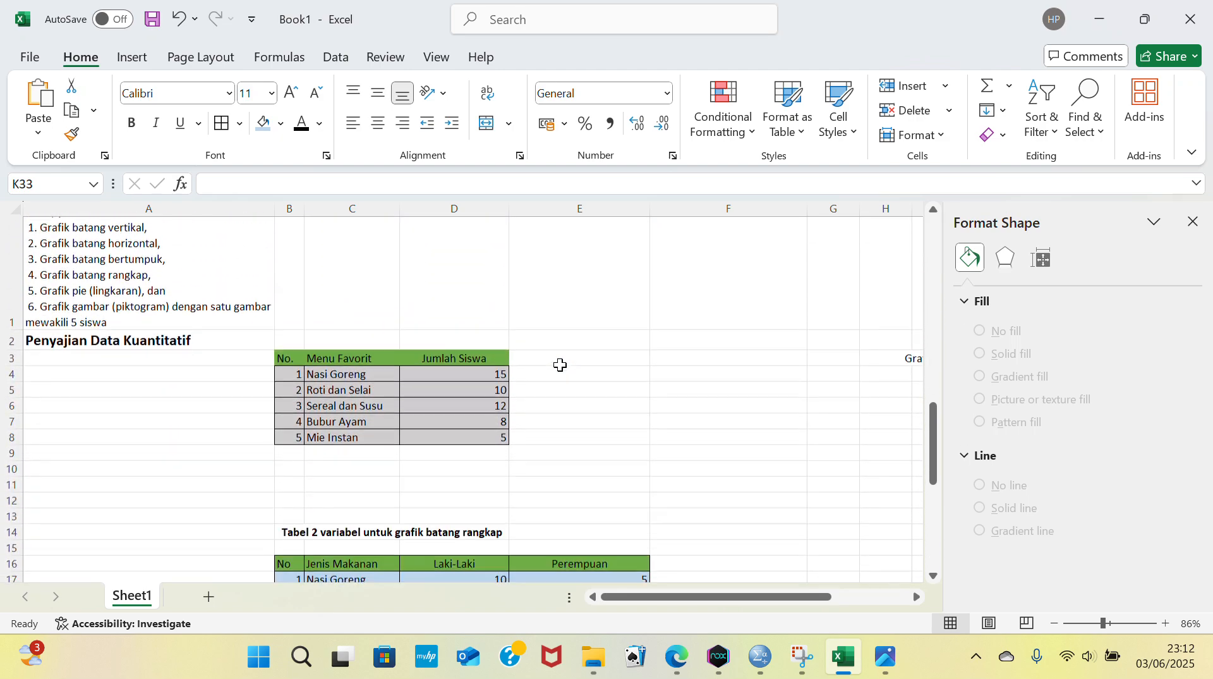
{"action": "scroll", "coordinate": [561, 365], "scroll_direction": "down", "scroll_amount": 1}
{"action": "scroll", "coordinate": [560, 365], "scroll_direction": "up", "scroll_amount": 1}
{"action": "scroll", "coordinate": [561, 365], "scroll_direction": "down", "scroll_amount": 4}
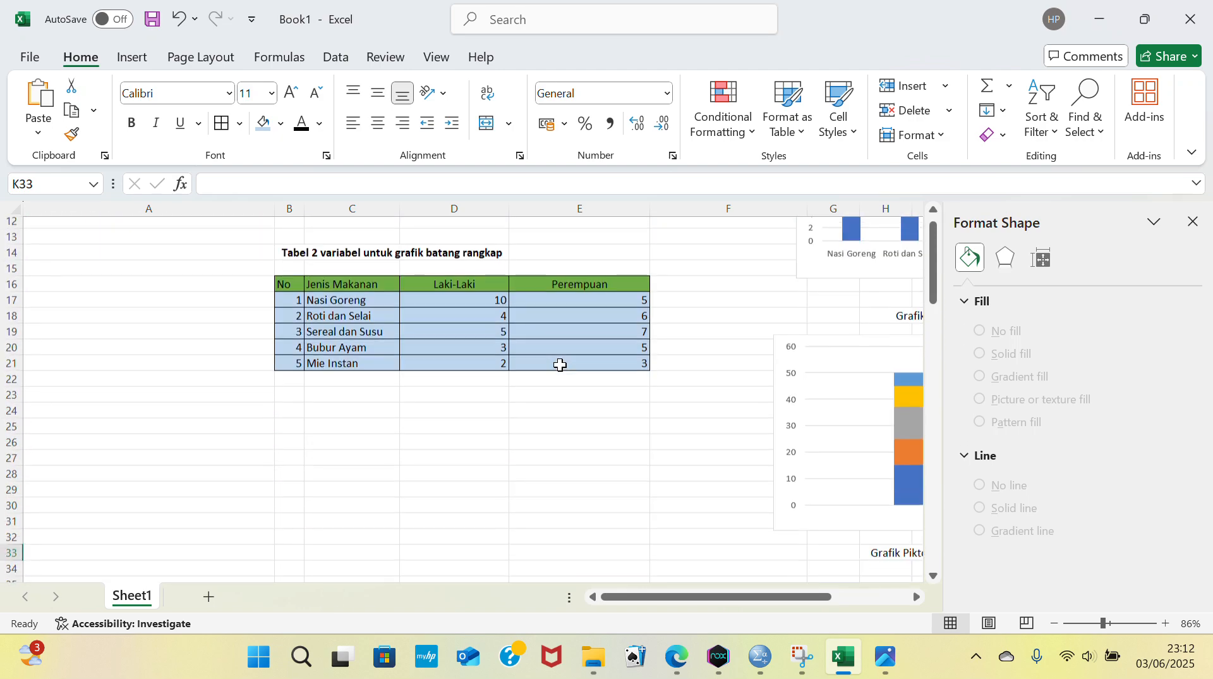
{"action": "scroll", "coordinate": [560, 365], "scroll_direction": "down", "scroll_amount": 10}
{"action": "scroll", "coordinate": [560, 365], "scroll_direction": "up", "scroll_amount": 1}
{"action": "scroll", "coordinate": [560, 364], "scroll_direction": "down", "scroll_amount": 3}
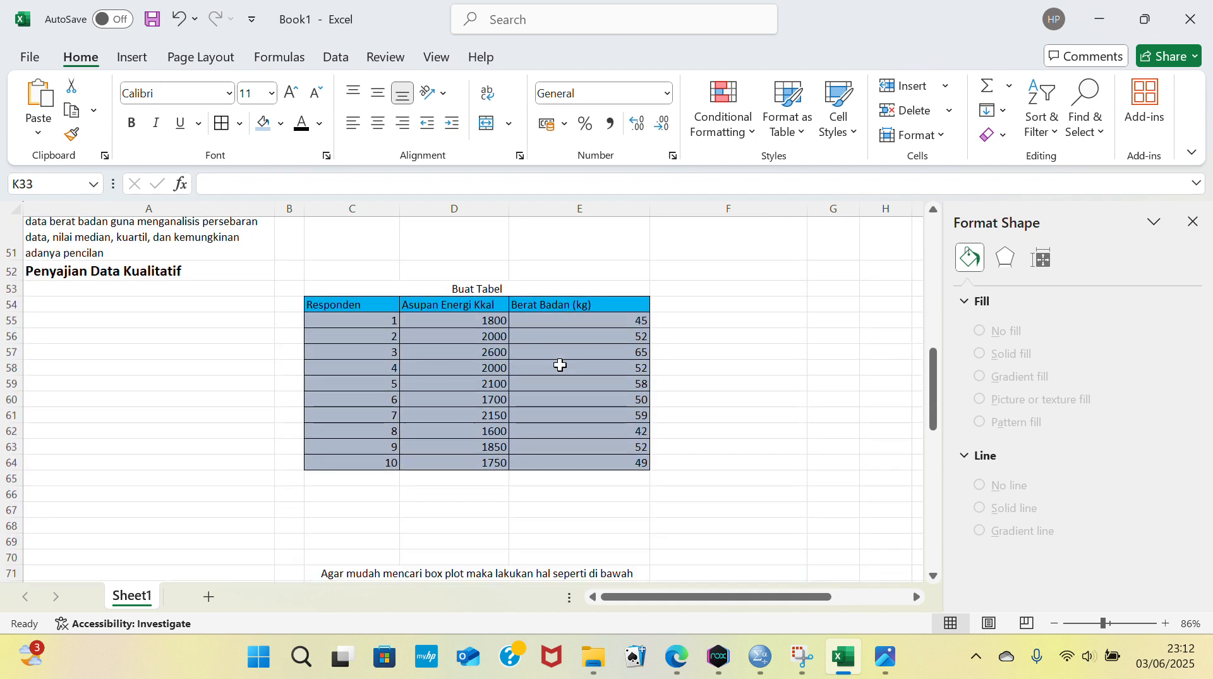
{"action": "scroll", "coordinate": [561, 365], "scroll_direction": "down", "scroll_amount": 1}
{"action": "scroll", "coordinate": [560, 366], "scroll_direction": "up", "scroll_amount": 1}
{"action": "scroll", "coordinate": [561, 366], "scroll_direction": "down", "scroll_amount": 1}
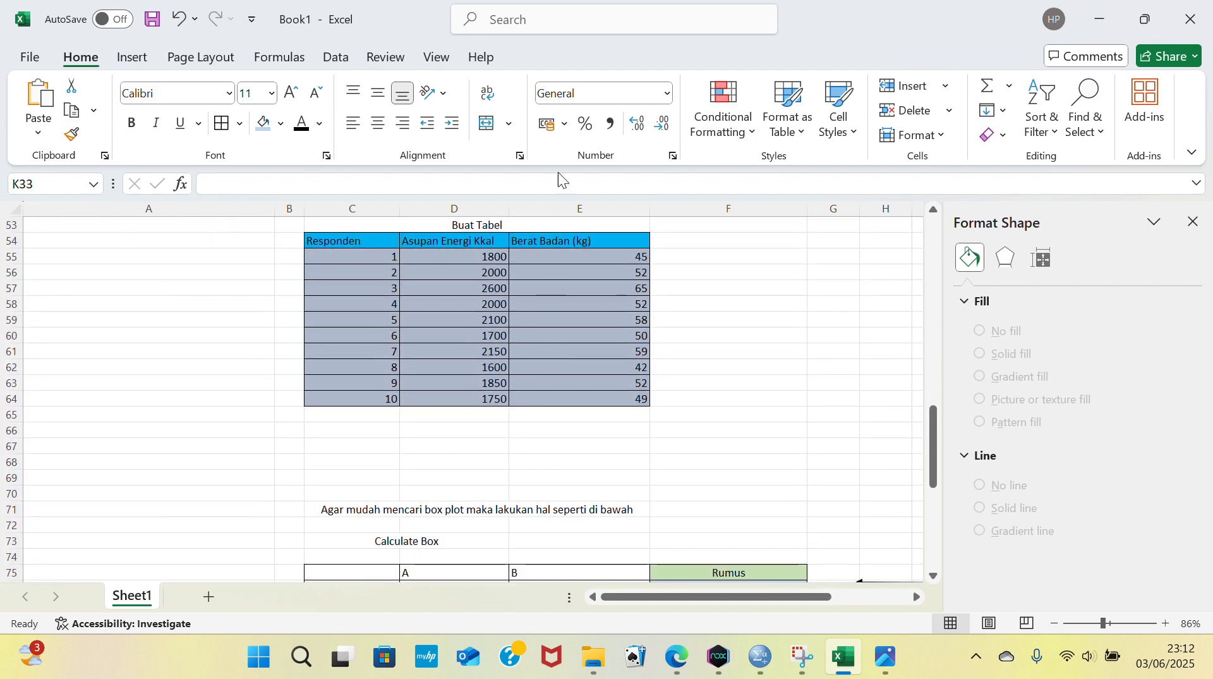
{"action": "scroll", "coordinate": [505, 26], "scroll_direction": "up", "scroll_amount": 1}
{"action": "left_click", "coordinate": [506, 30]}
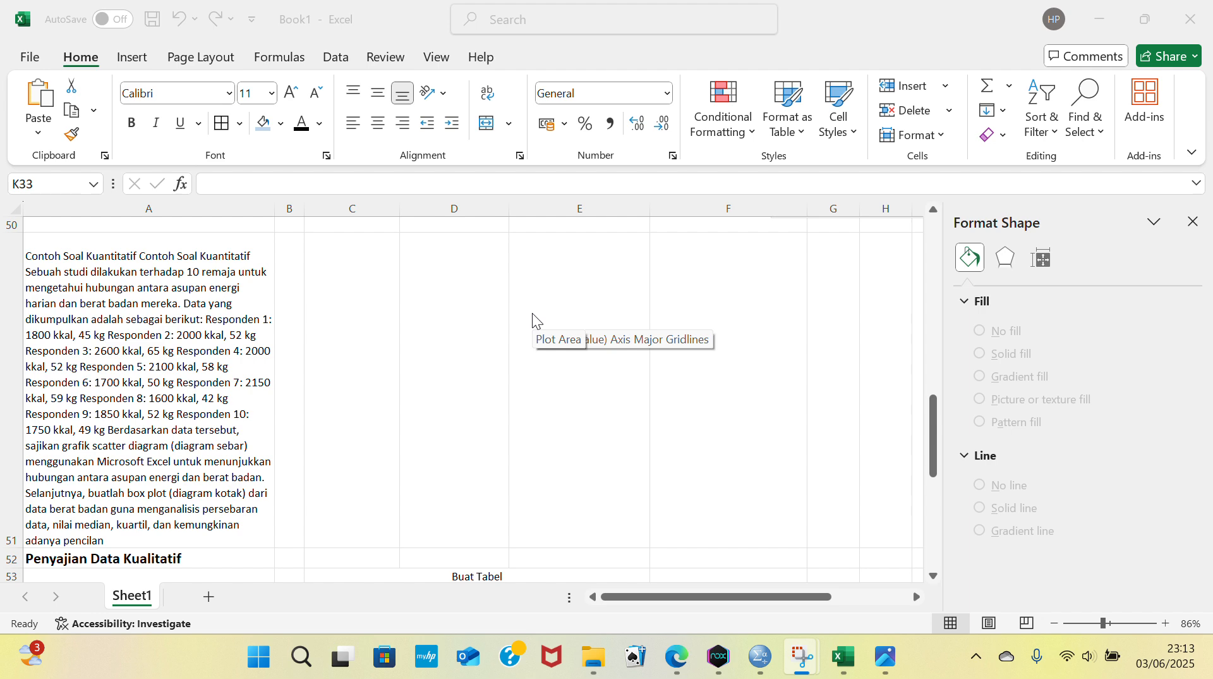
{"action": "scroll", "coordinate": [532, 312], "scroll_direction": "down", "scroll_amount": 2}
{"action": "scroll", "coordinate": [532, 313], "scroll_direction": "up", "scroll_amount": 3}
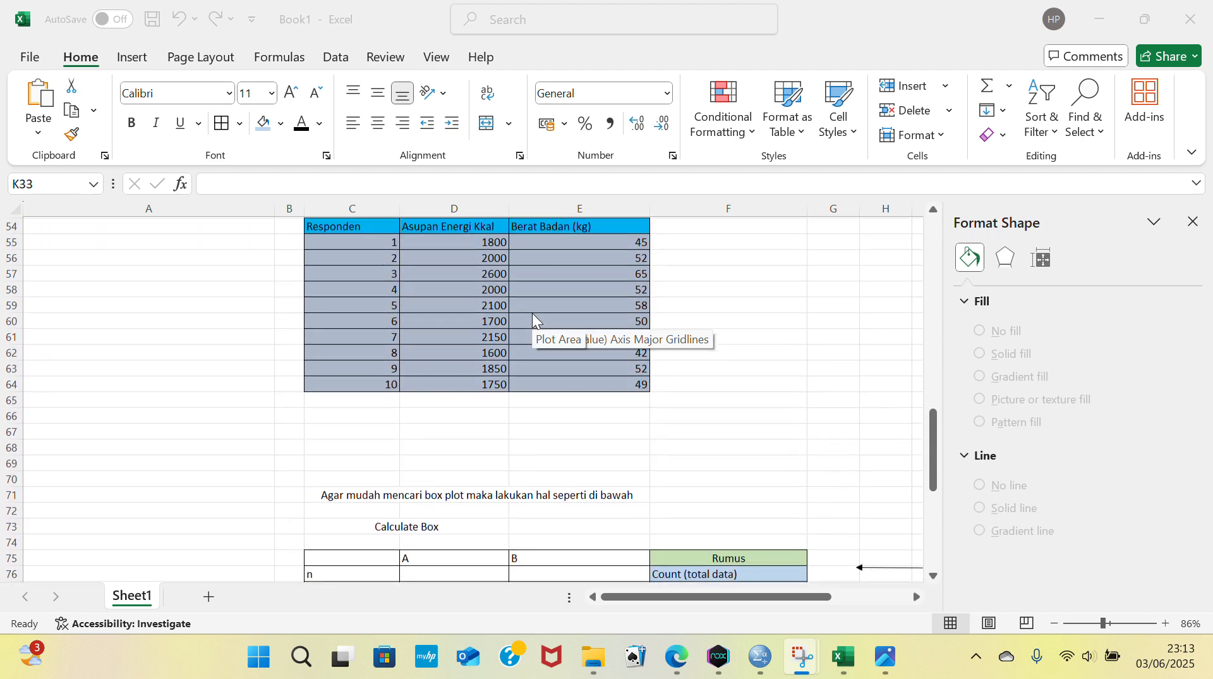
{"action": "scroll", "coordinate": [532, 313], "scroll_direction": "down", "scroll_amount": 1}
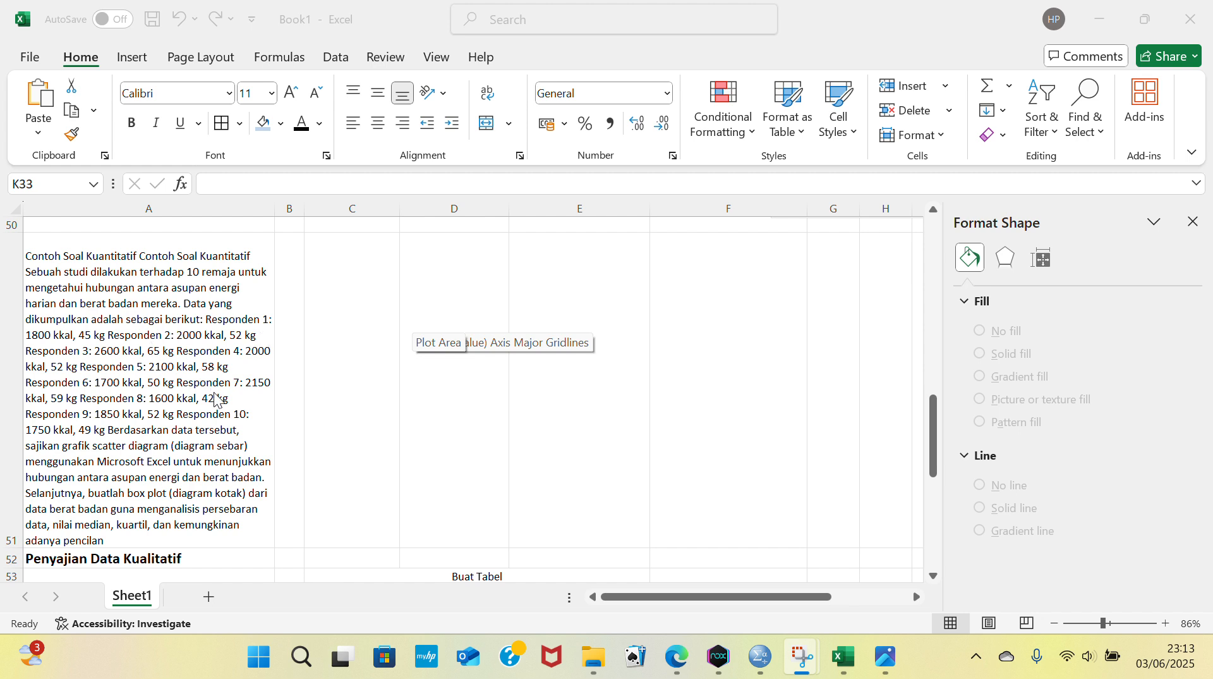
{"action": "scroll", "coordinate": [214, 392], "scroll_direction": "down", "scroll_amount": 3}
{"action": "scroll", "coordinate": [249, 383], "scroll_direction": "up", "scroll_amount": 3}
{"action": "scroll", "coordinate": [253, 387], "scroll_direction": "down", "scroll_amount": 3}
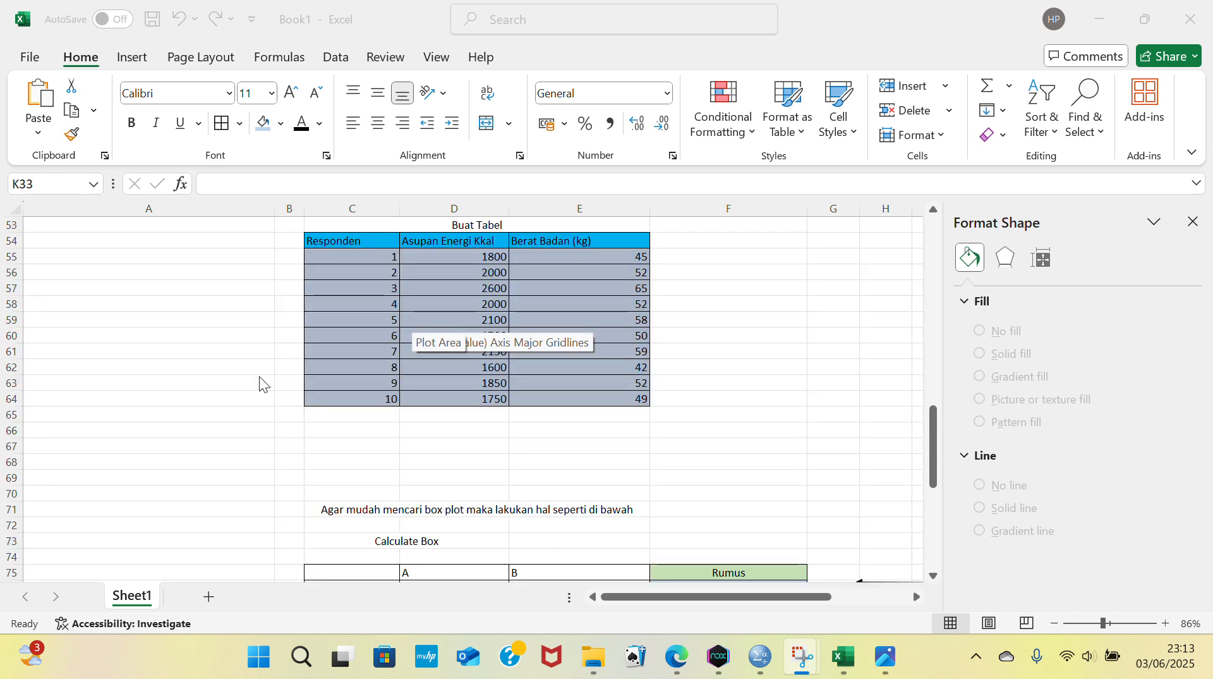
Step: Close the shape formatting pane, insert a blank markers-only scatter chart, and place it under the "Scatter Diagram" heading
{"action": "left_click", "coordinate": [1190, 223]}
{"action": "scroll", "coordinate": [786, 351], "scroll_direction": "up", "scroll_amount": 1}
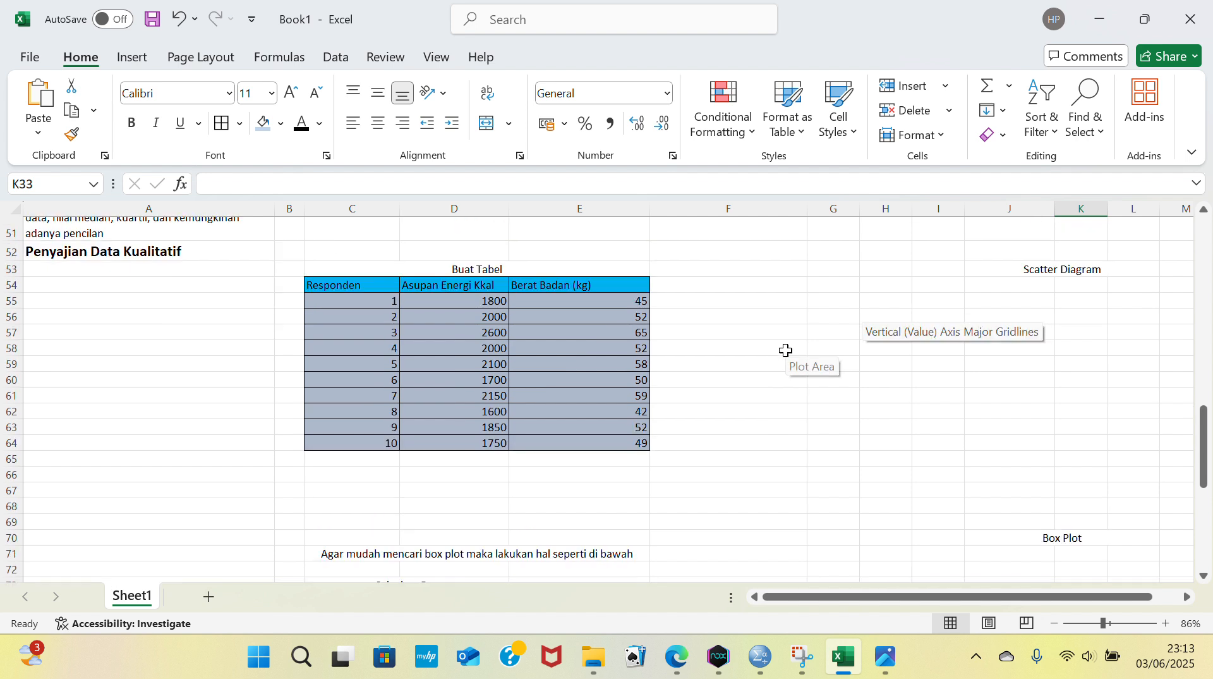
{"action": "scroll", "coordinate": [786, 351], "scroll_direction": "down", "scroll_amount": 1}
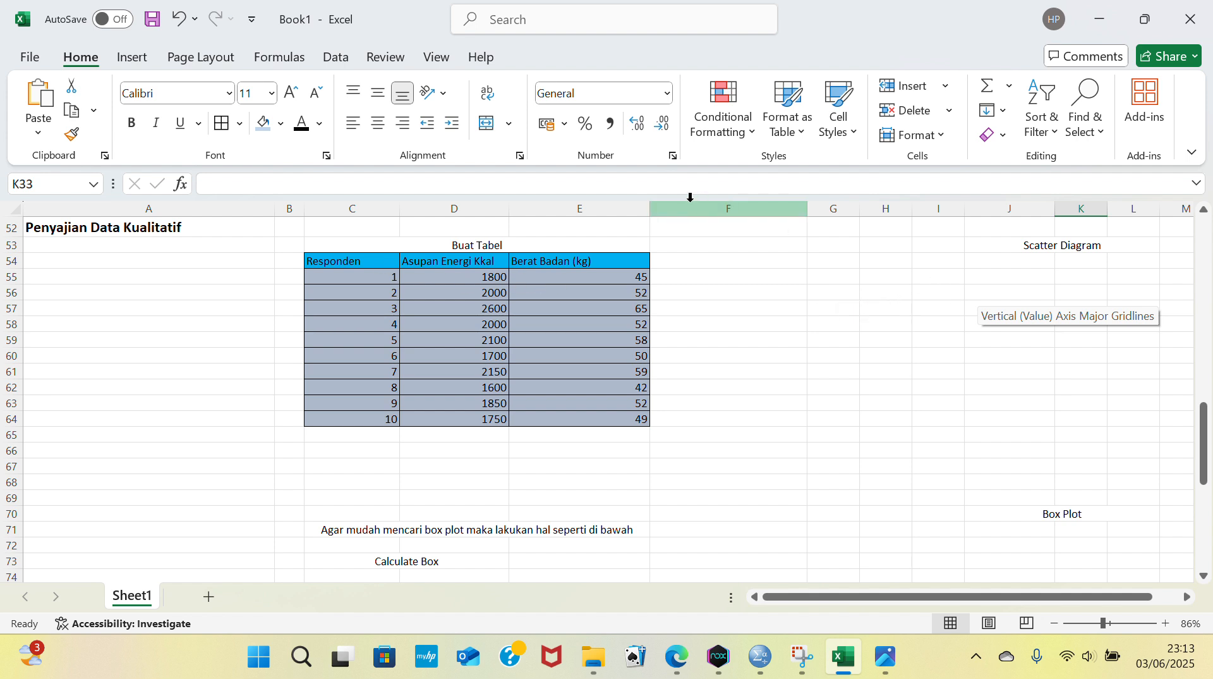
{"action": "left_click", "coordinate": [132, 57]}
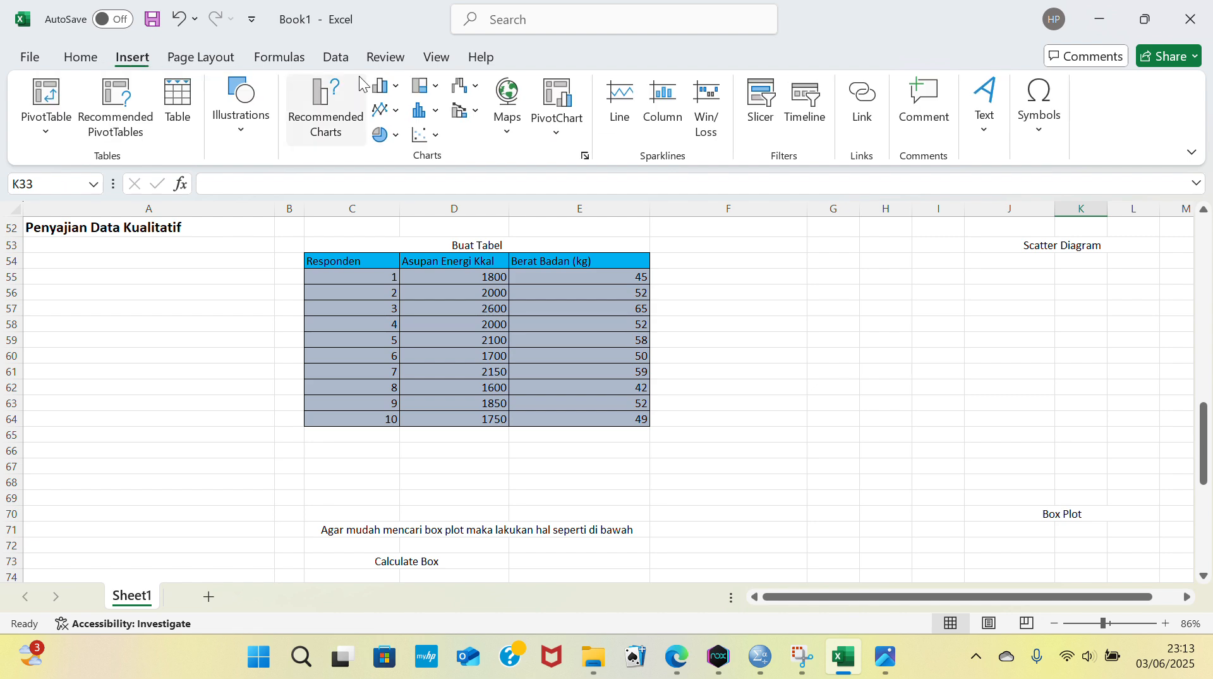
{"action": "left_click", "coordinate": [383, 86]}
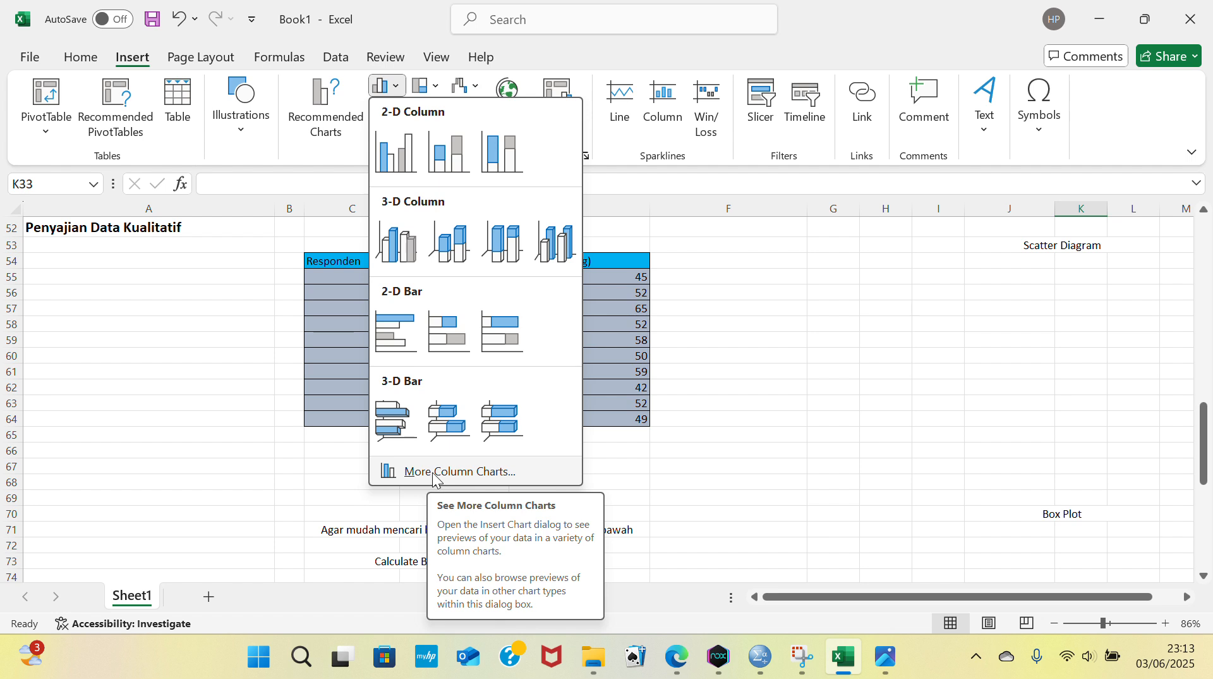
{"action": "left_click", "coordinate": [772, 344]}
{"action": "left_click", "coordinate": [441, 135]}
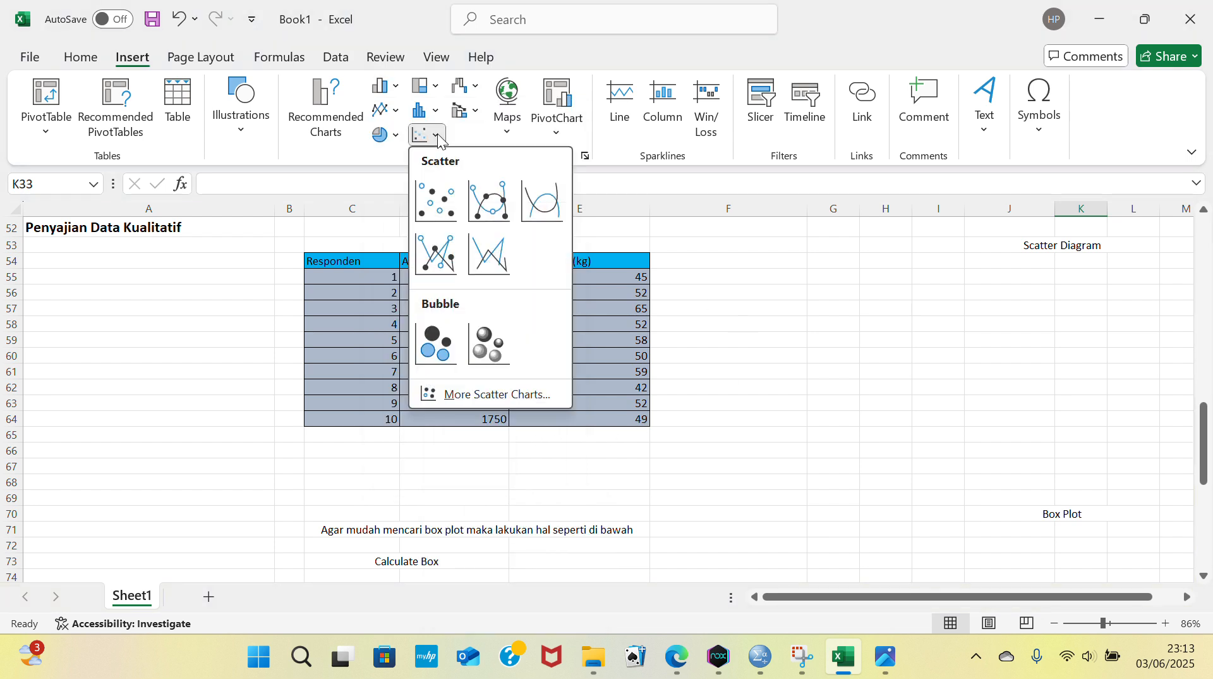
{"action": "left_click", "coordinate": [440, 204]}
{"action": "left_click_drag", "start_coordinate": [663, 311], "coordinate": [1050, 299]}
Step: Delete the title text of the new scatter chart and select its plot area
{"action": "double_click", "coordinate": [1076, 292]}
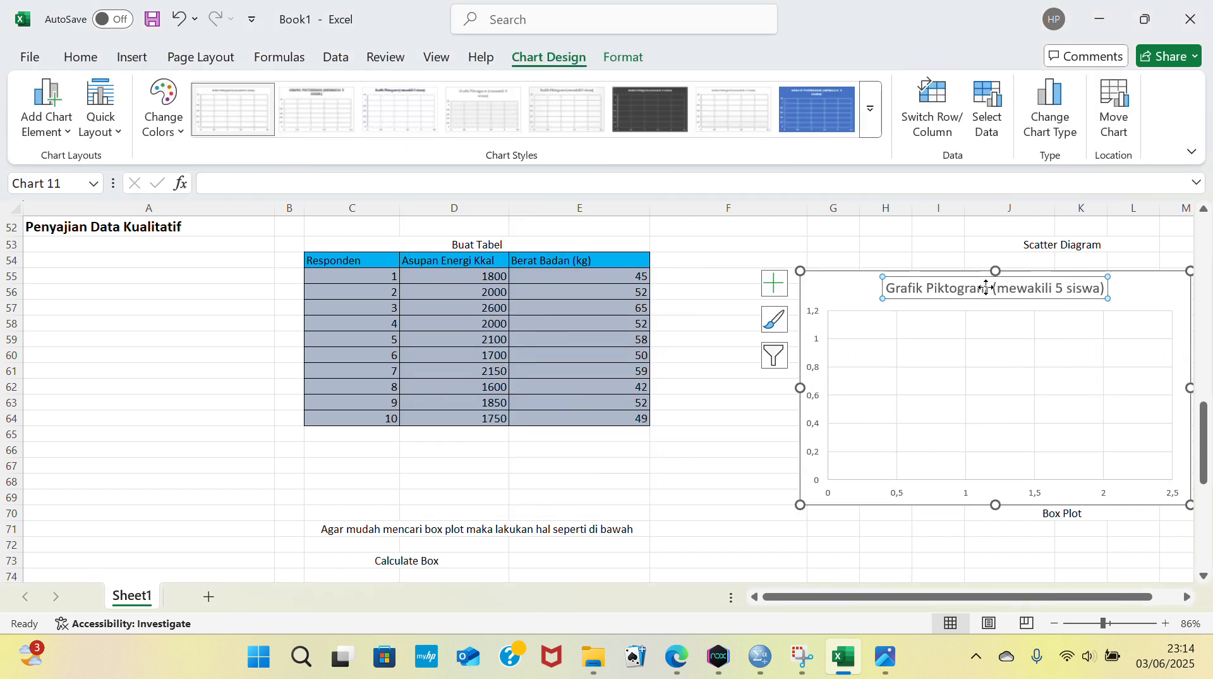
{"action": "left_click", "coordinate": [1187, 233]}
{"action": "left_click_drag", "start_coordinate": [1104, 288], "coordinate": [886, 289]}
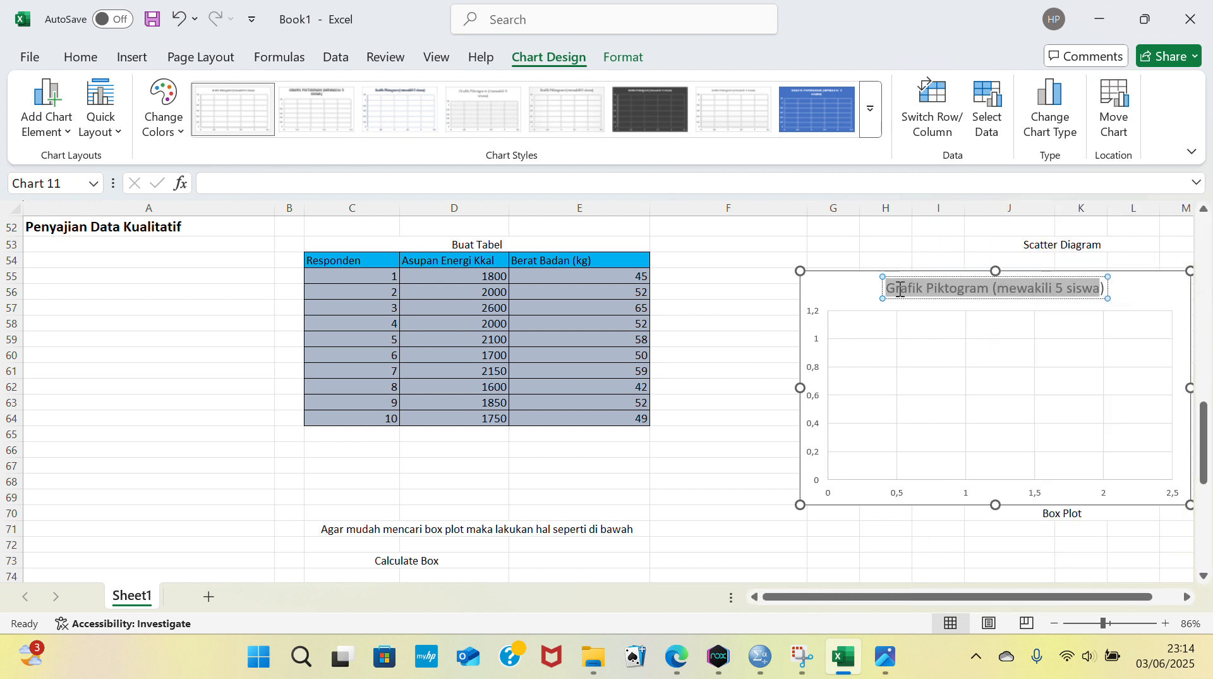
{"action": "key", "text": "BackSpace"}
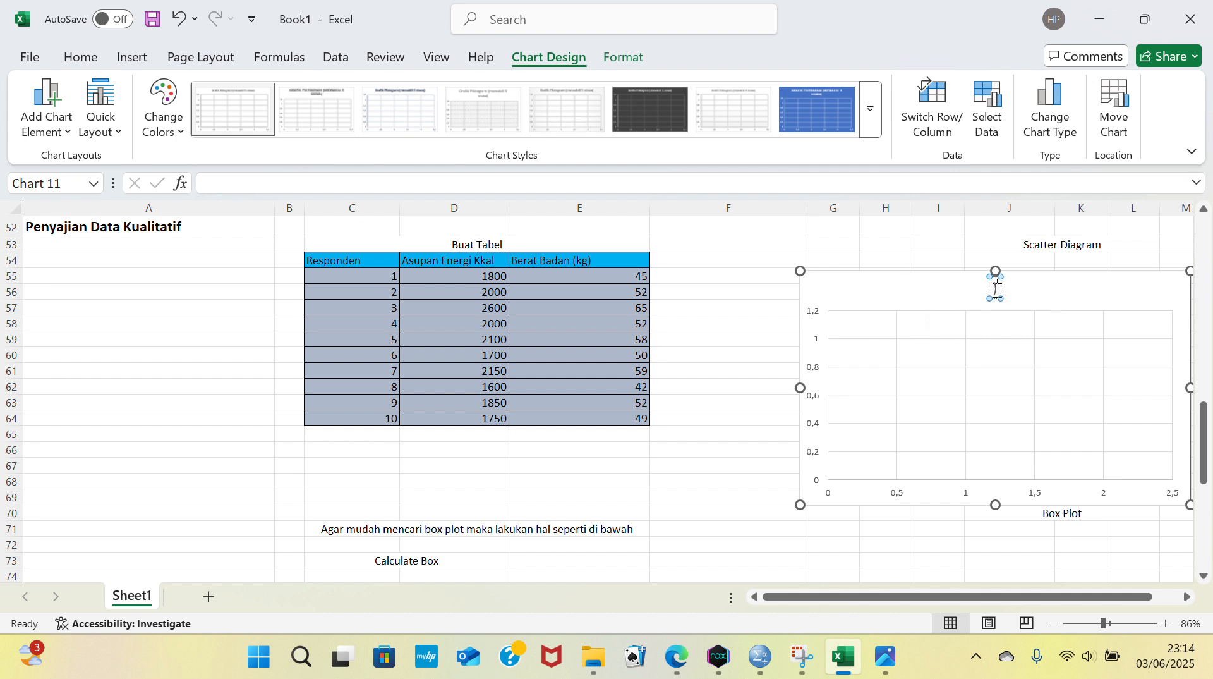
{"action": "left_click", "coordinate": [955, 339]}
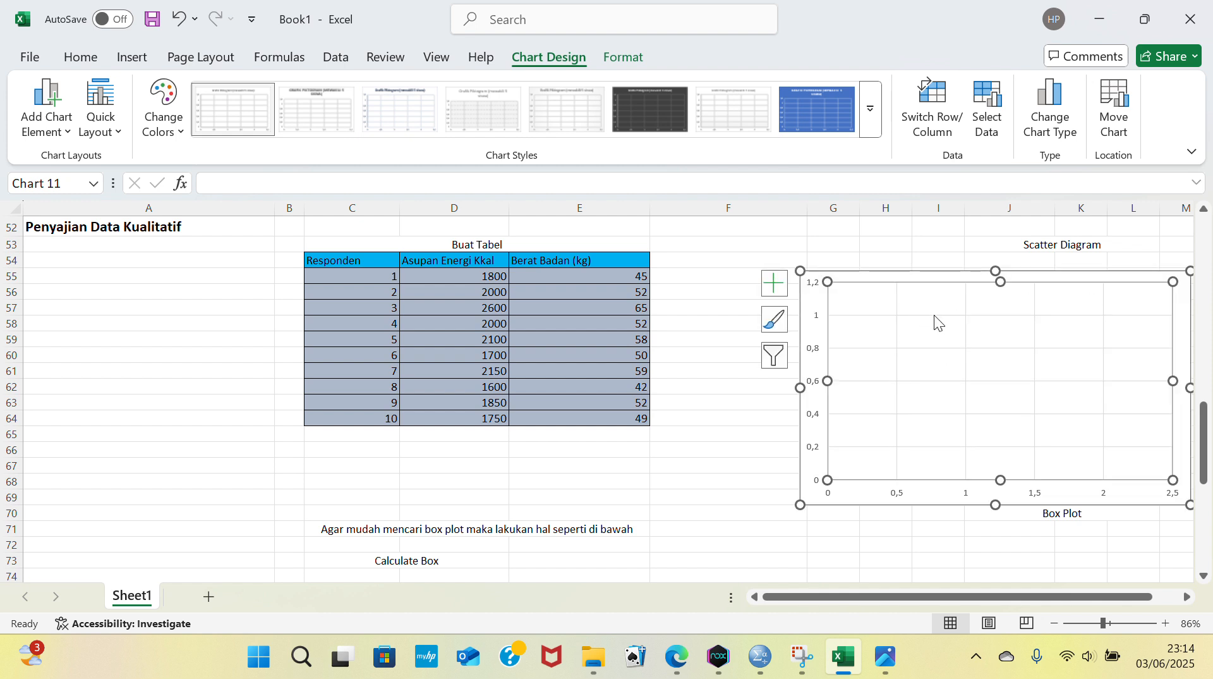
Step: Set the scatter chart's data range to the whole respondent table, C54:E64
{"action": "right_click", "coordinate": [938, 327]}
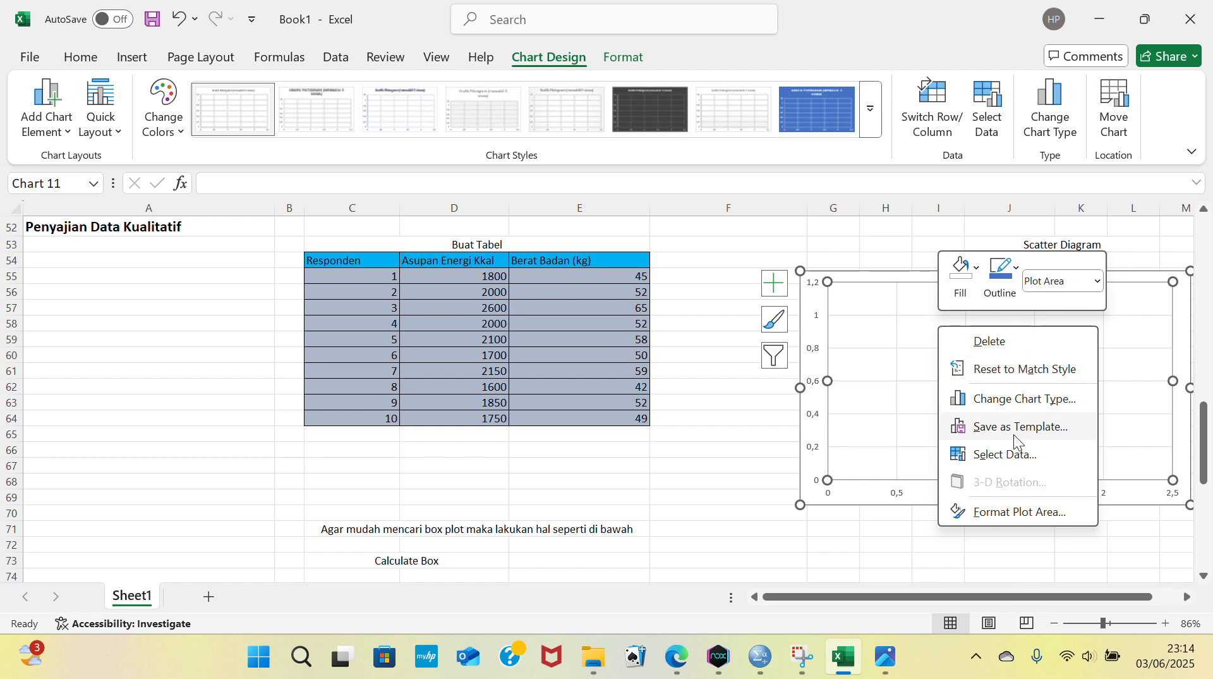
{"action": "left_click", "coordinate": [1010, 453]}
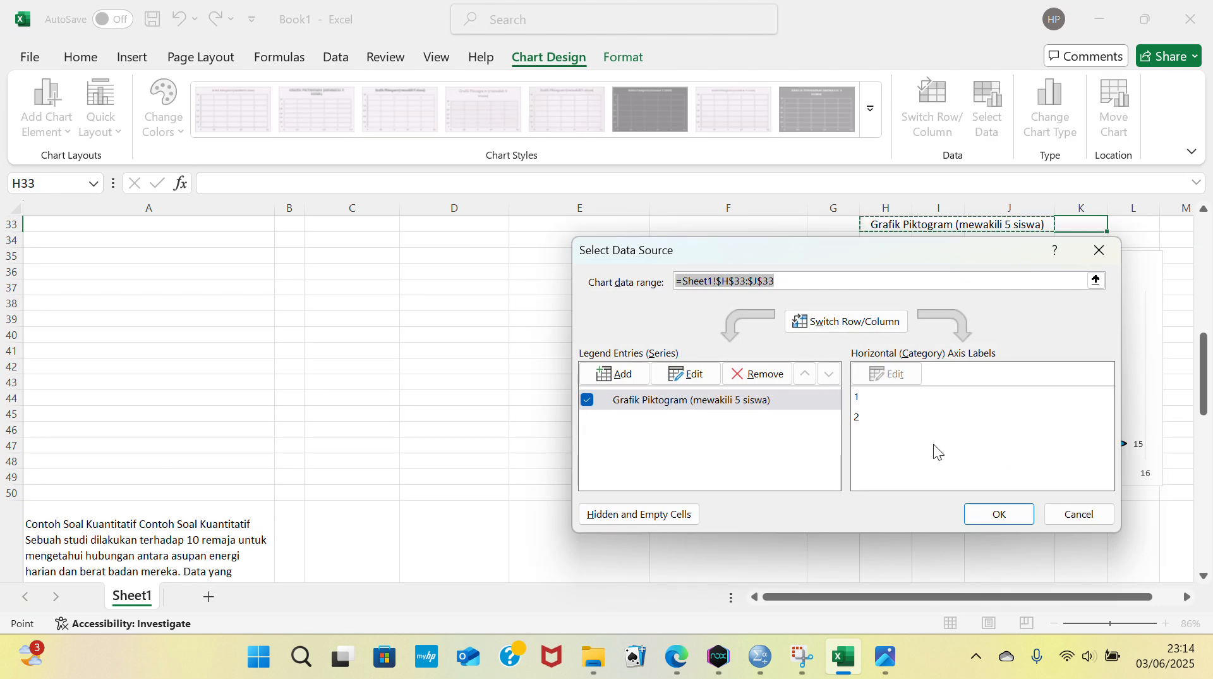
{"action": "scroll", "coordinate": [362, 431], "scroll_direction": "down", "scroll_amount": 7}
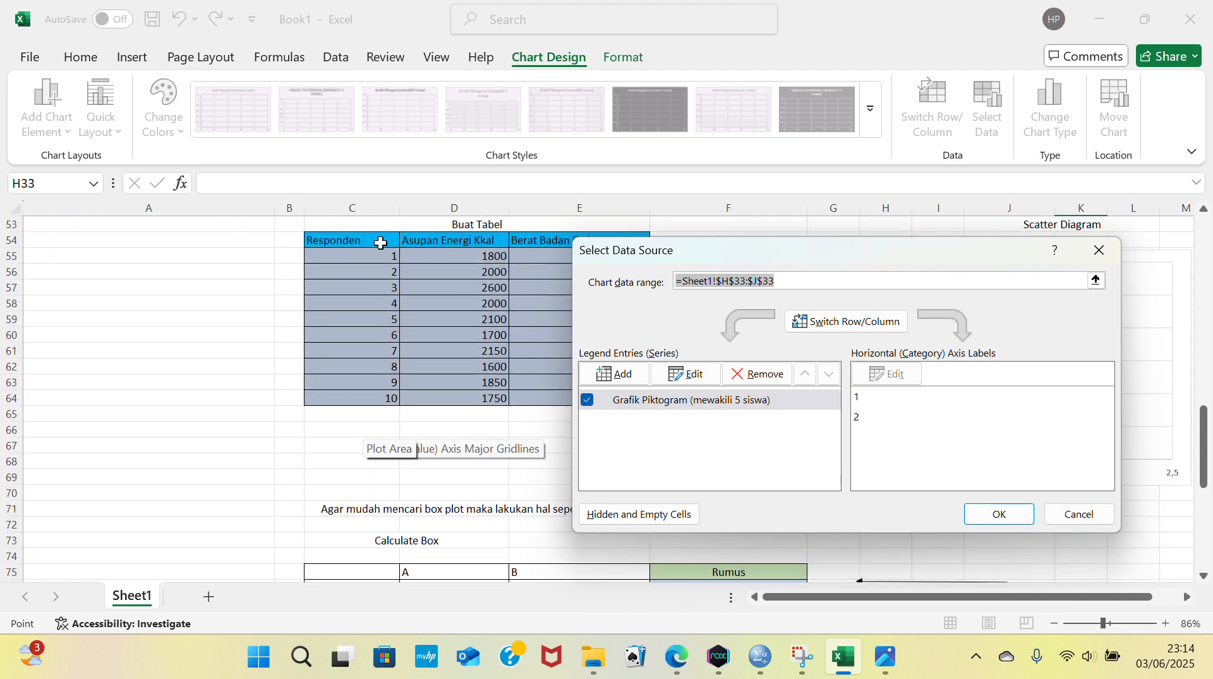
{"action": "left_click_drag", "start_coordinate": [380, 243], "coordinate": [602, 394]}
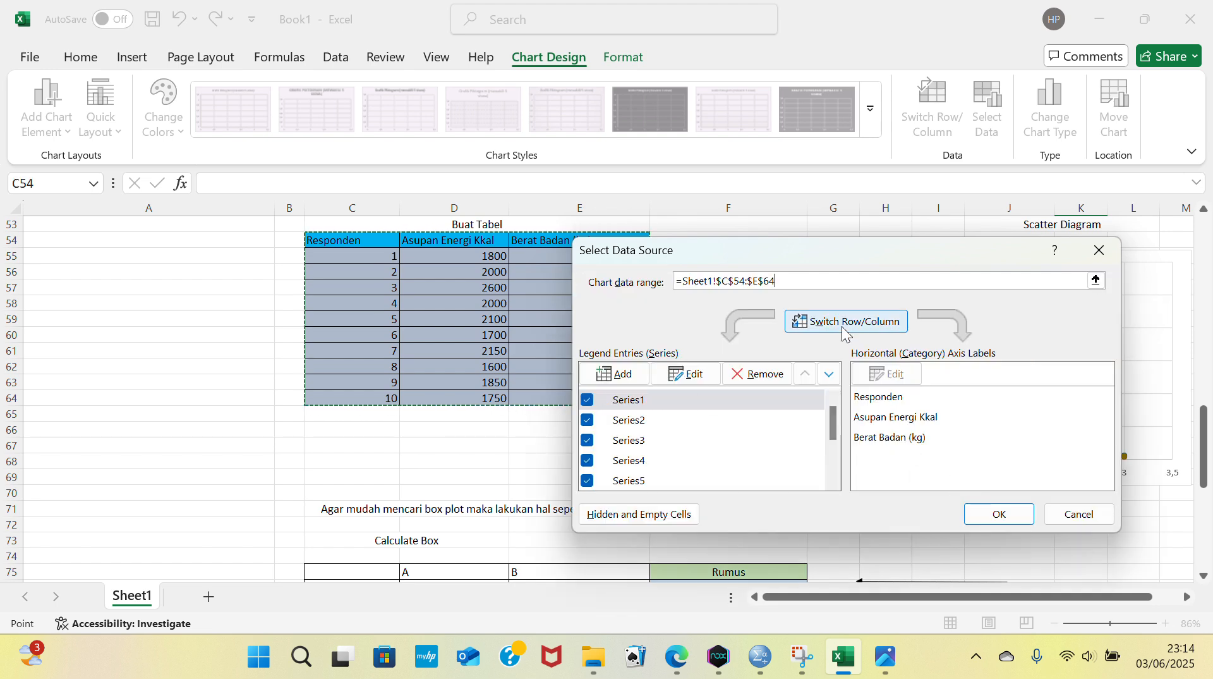
{"action": "left_click", "coordinate": [994, 512]}
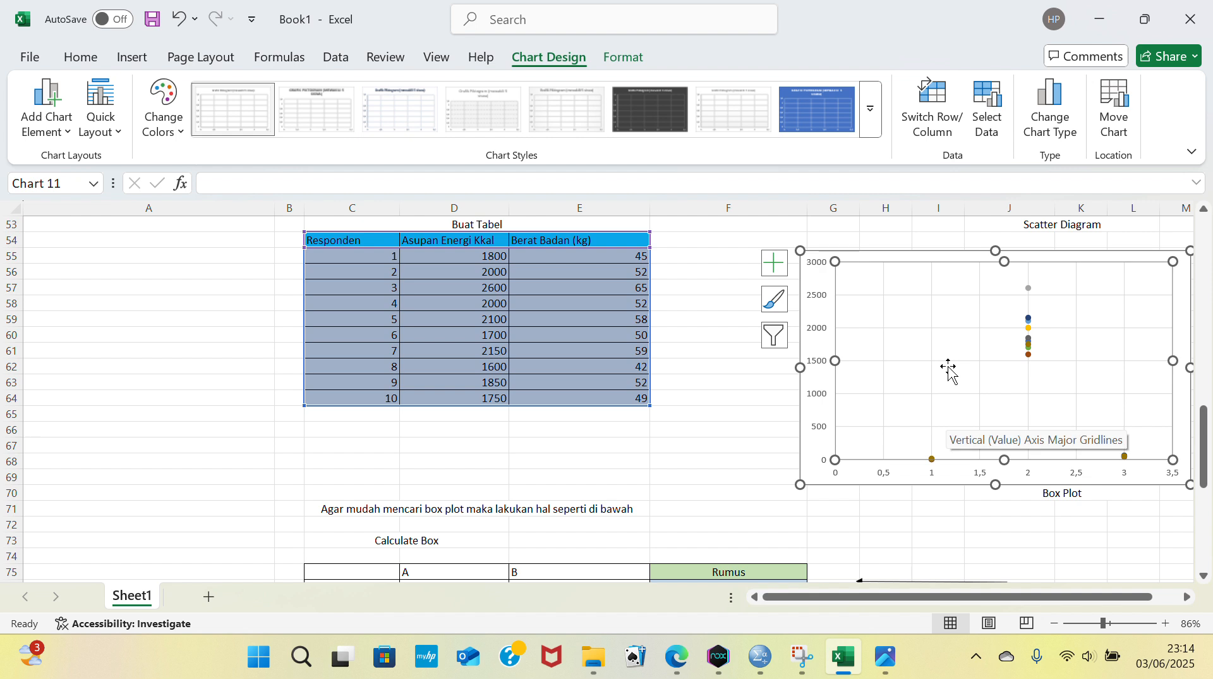
Step: Switch rows and columns in the scatter chart's data source so energy intake and body weight are the series
{"action": "left_click", "coordinate": [932, 357]}
{"action": "left_click", "coordinate": [837, 358]}
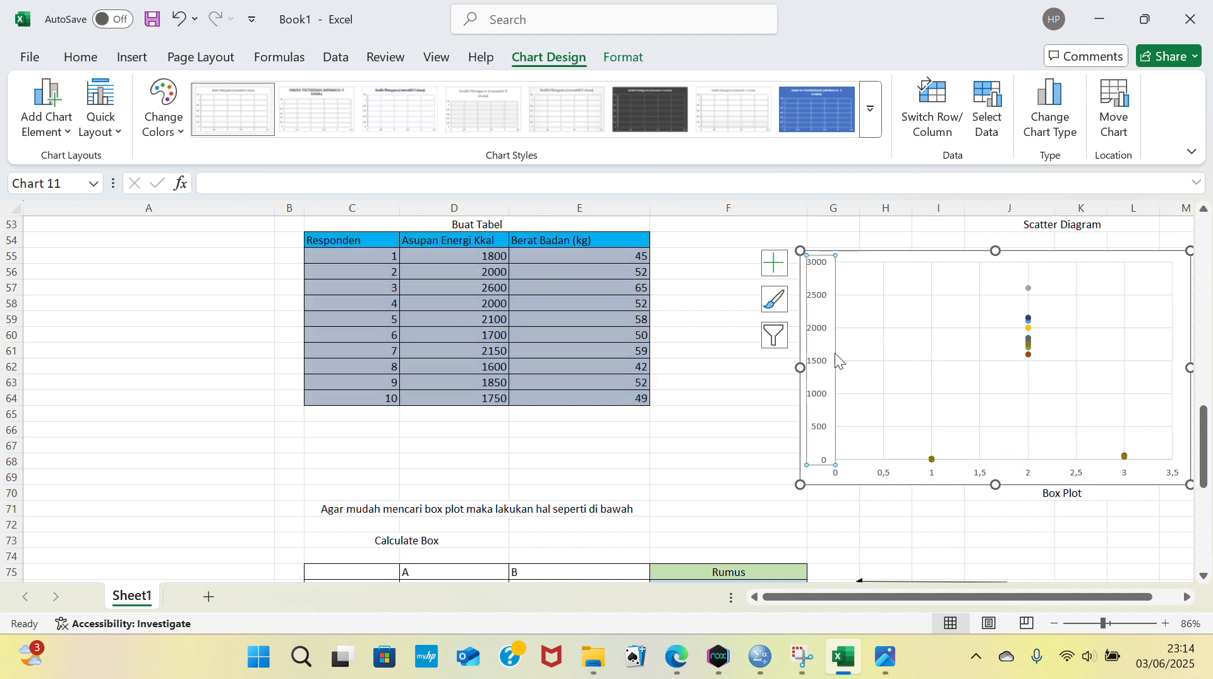
{"action": "right_click", "coordinate": [848, 344]}
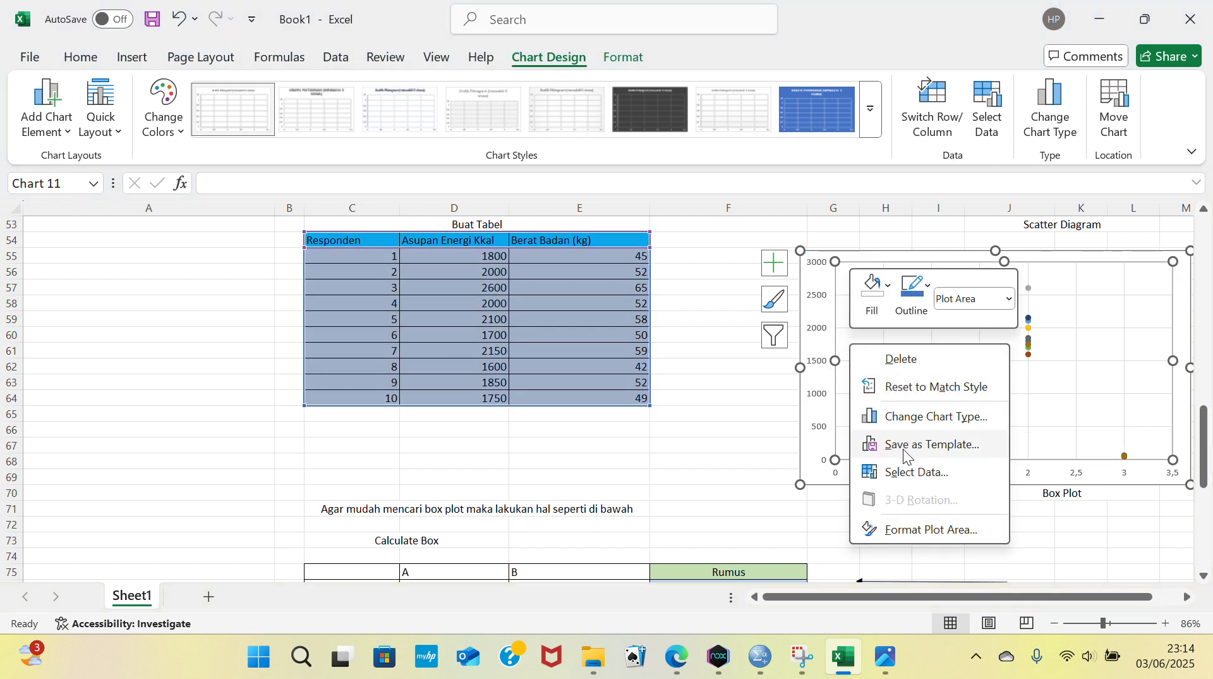
{"action": "left_click", "coordinate": [901, 471]}
{"action": "left_click", "coordinate": [839, 320]}
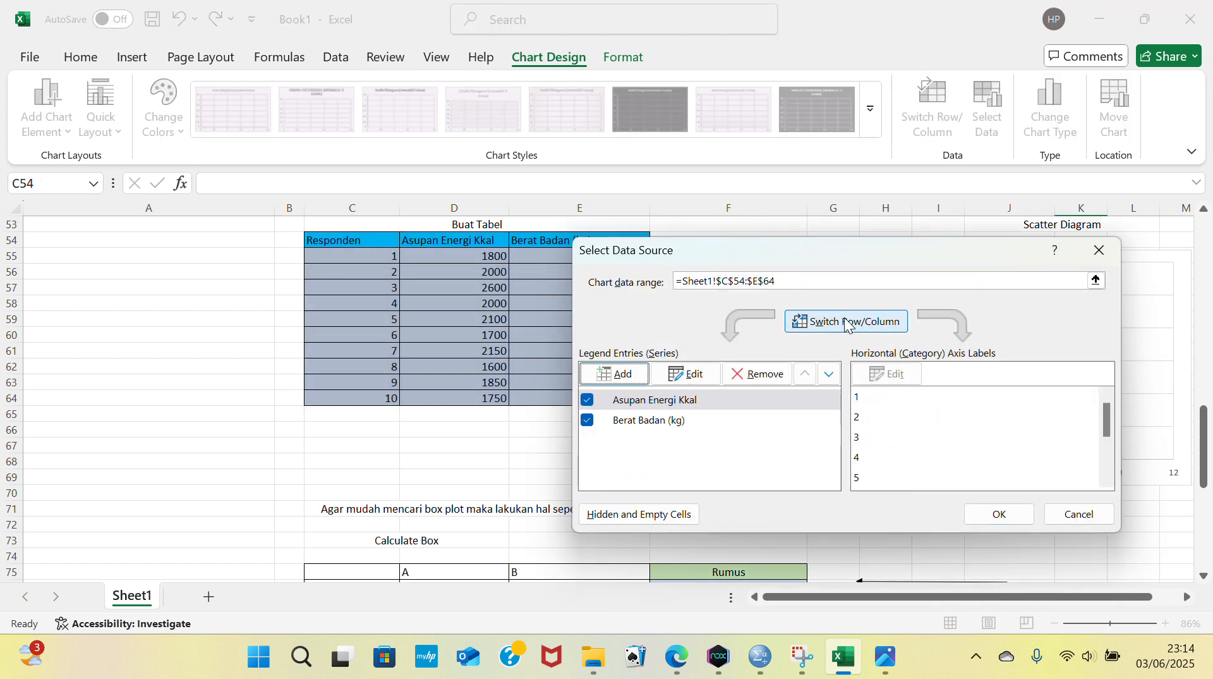
{"action": "left_click", "coordinate": [989, 516]}
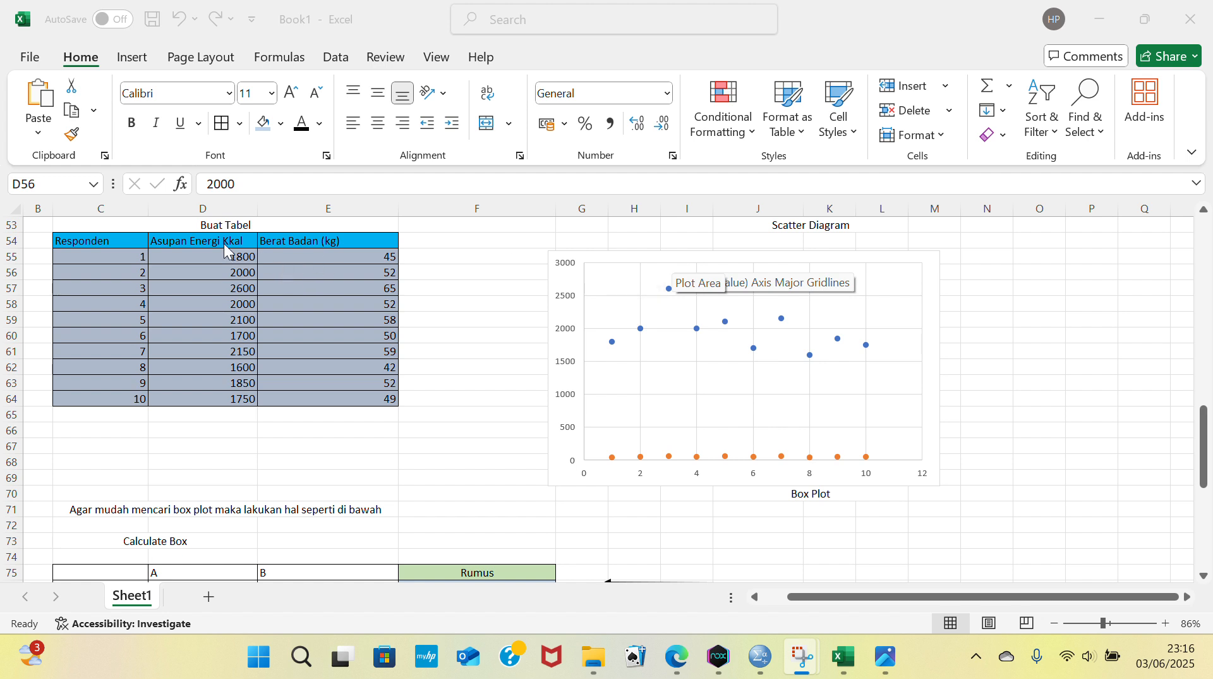
Step: Change the scatter chart's data range to D54:E64, covering only energy intake and body weight
{"action": "left_click", "coordinate": [632, 317]}
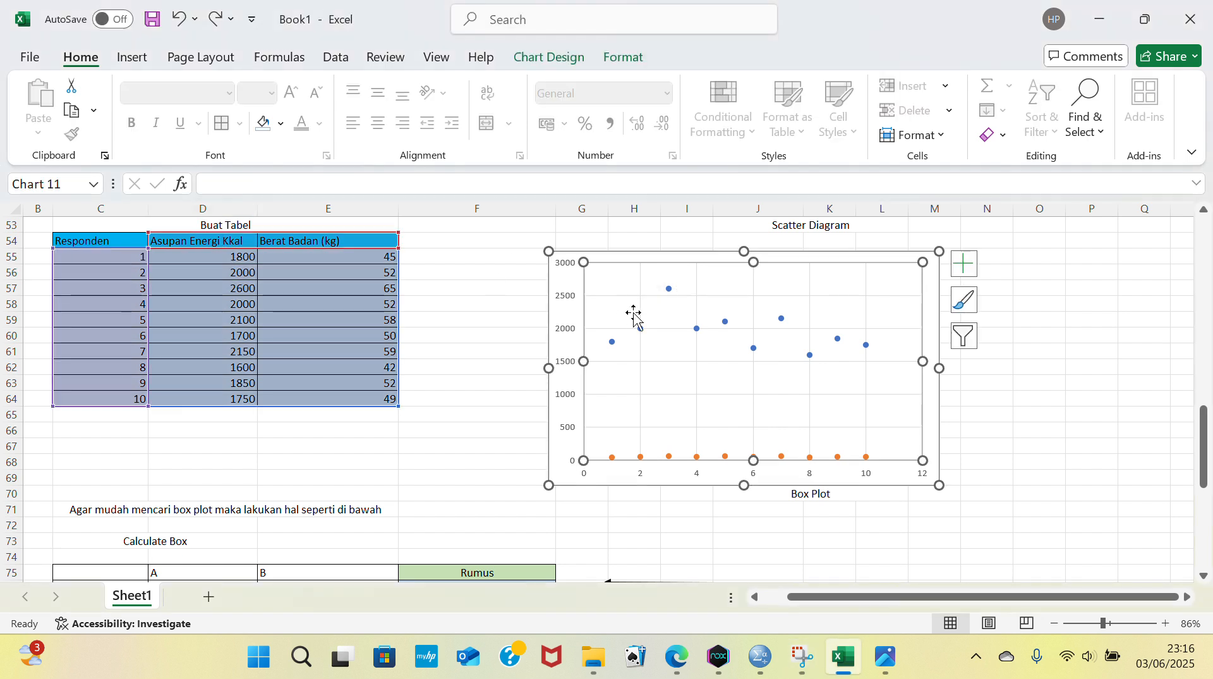
{"action": "right_click", "coordinate": [614, 283]}
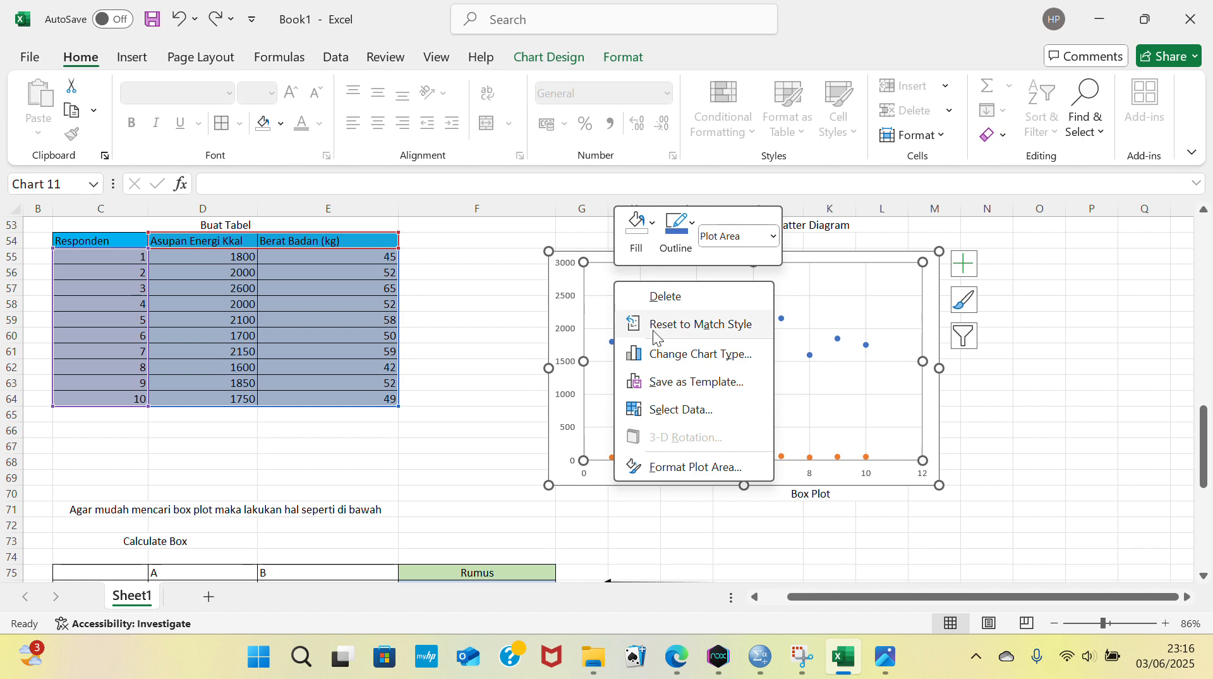
{"action": "left_click", "coordinate": [681, 409]}
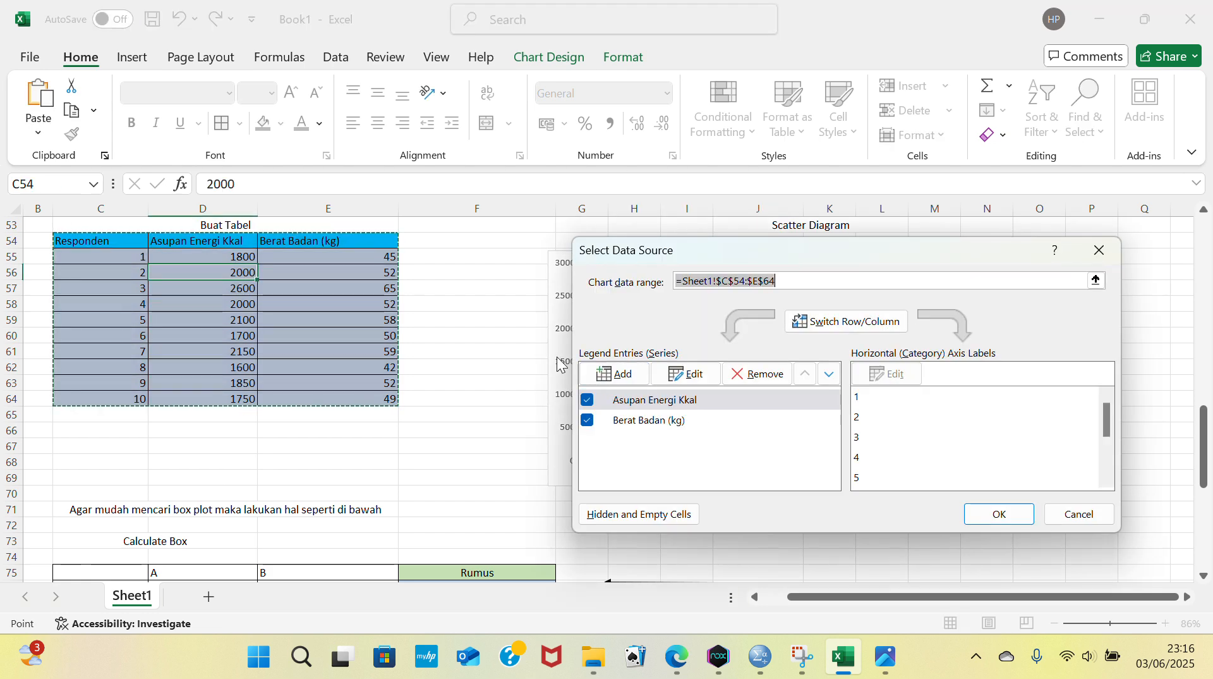
{"action": "left_click_drag", "start_coordinate": [203, 245], "coordinate": [358, 399]}
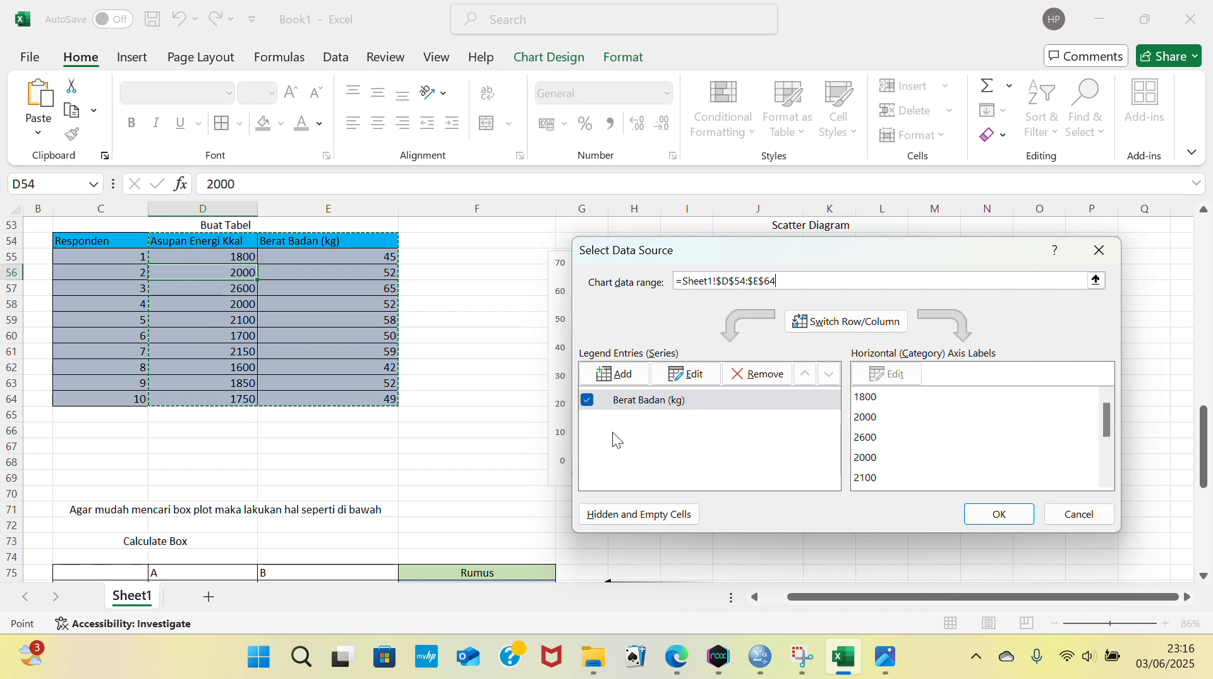
{"action": "left_click", "coordinate": [1002, 517]}
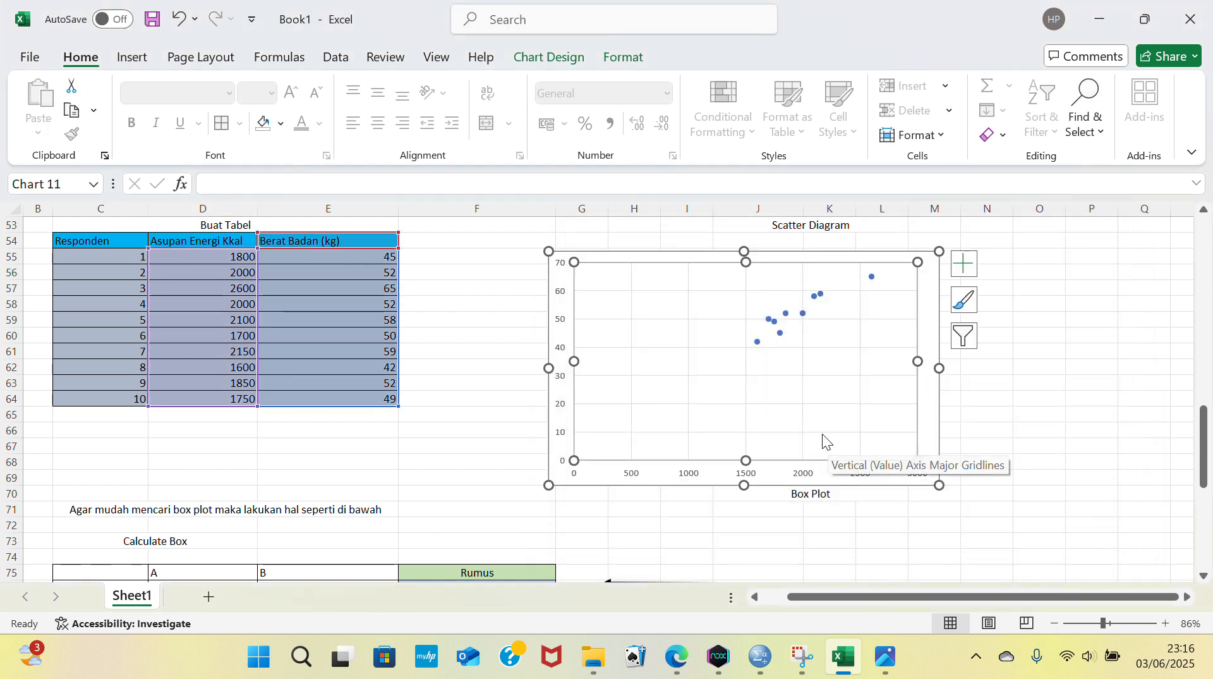
Step: Reposition the scatter chart so it sits centred between the "Scatter Diagram" and "Box Plot" headings
{"action": "left_click_drag", "start_coordinate": [925, 291], "coordinate": [1016, 292]}
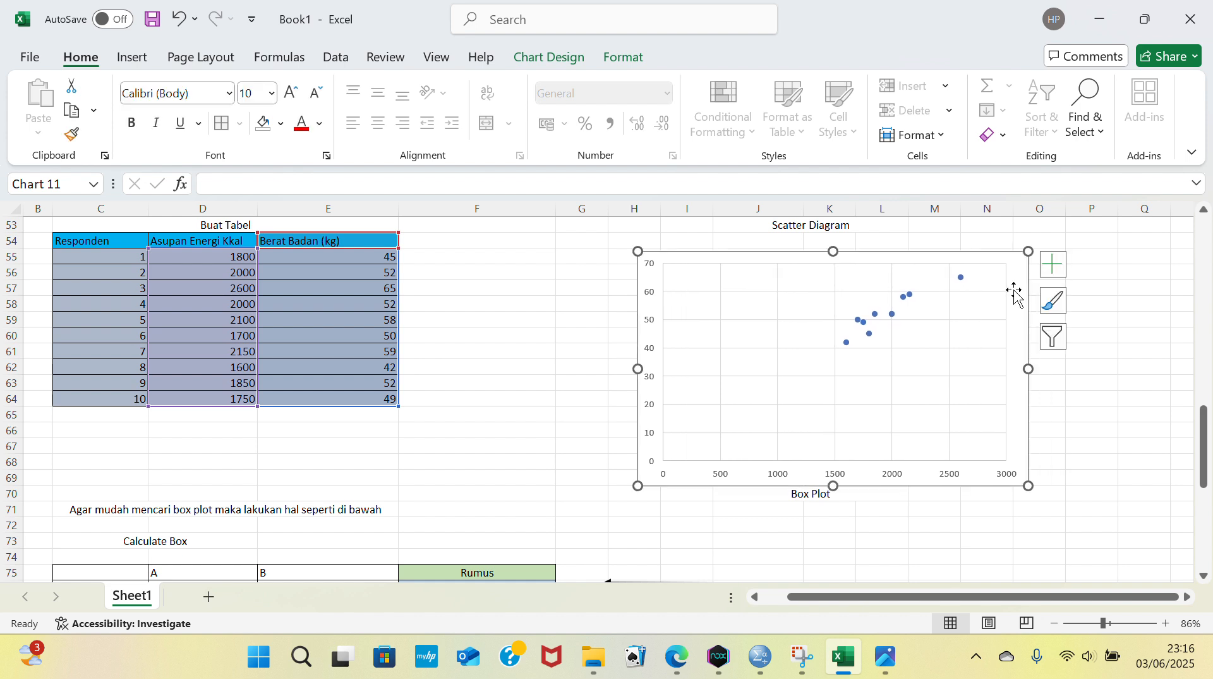
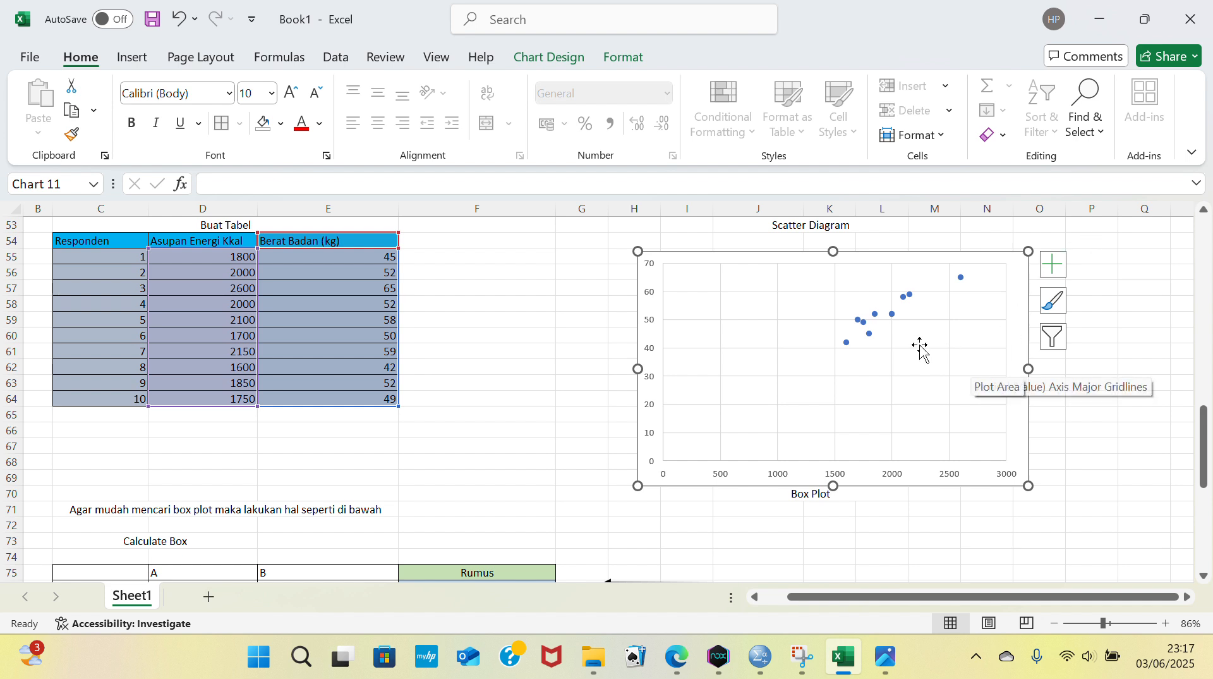
{"action": "left_click_drag", "start_coordinate": [919, 341], "coordinate": [917, 335]}
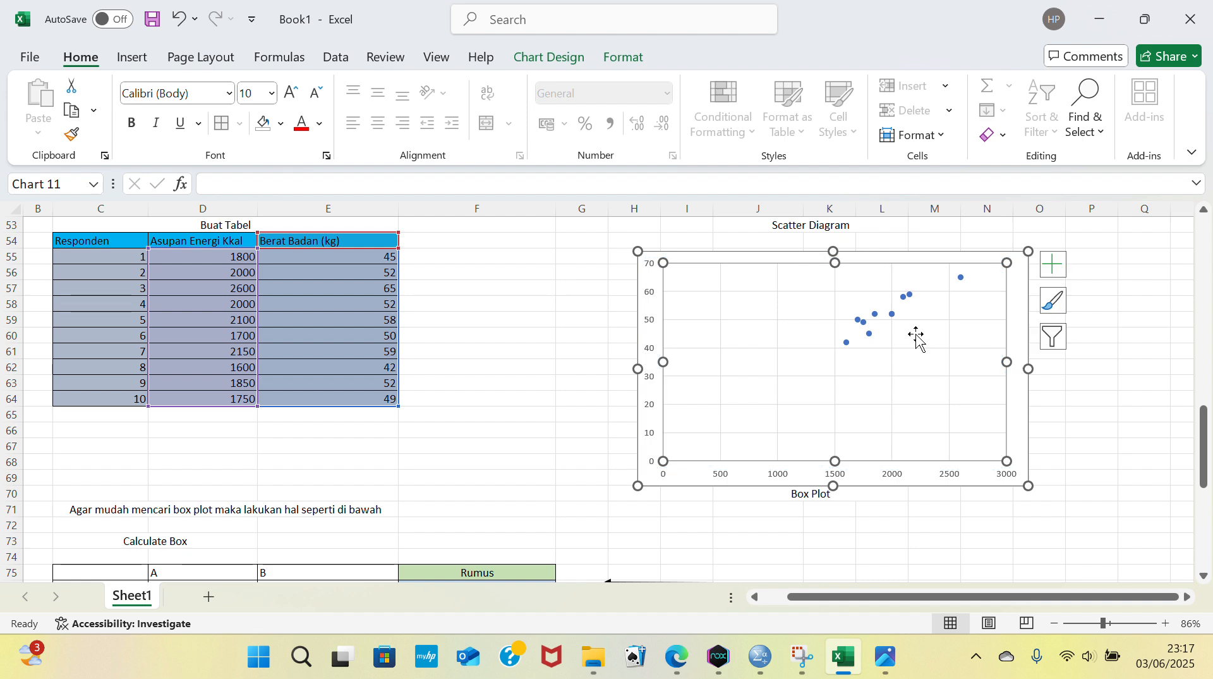
{"action": "mouse_move", "coordinate": [1013, 292]}
{"action": "left_mouse_down"}
{"action": "mouse_move", "coordinate": [994, 262]}
{"action": "mouse_move", "coordinate": [1004, 281]}
{"action": "left_mouse_up"}
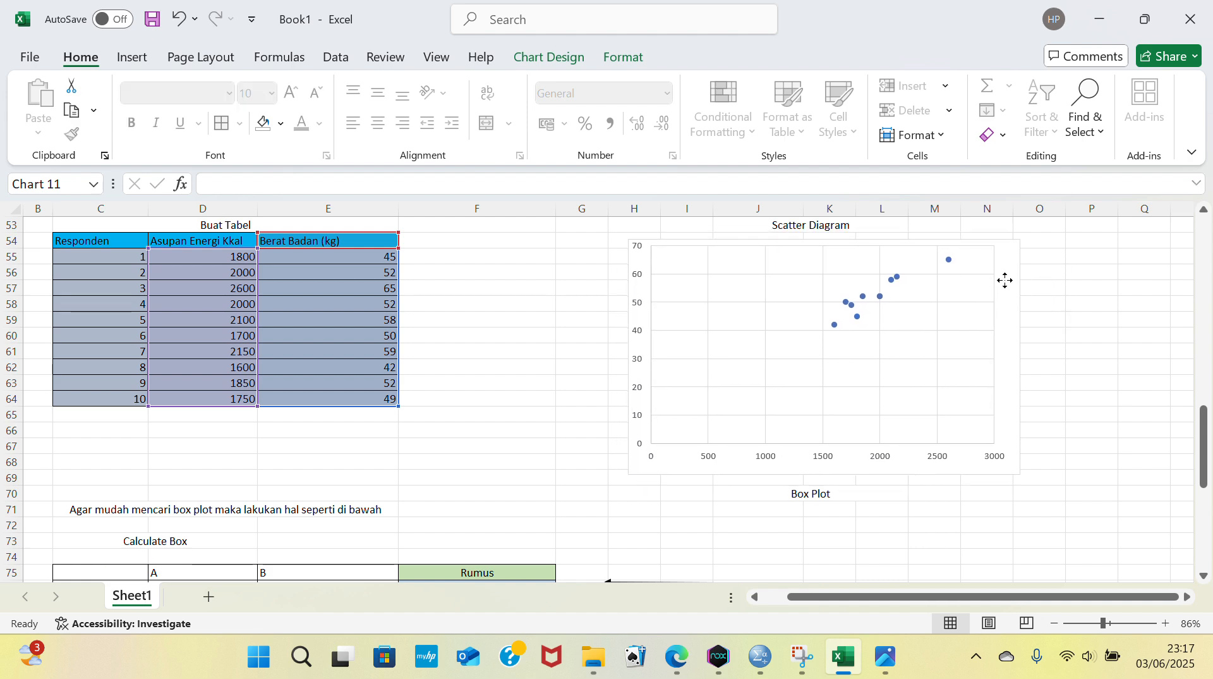
Step: Examine the "Calculate Box" table with its statistics rows and the "Rumus" column of formulas
{"action": "scroll", "coordinate": [849, 446], "scroll_direction": "down", "scroll_amount": 2}
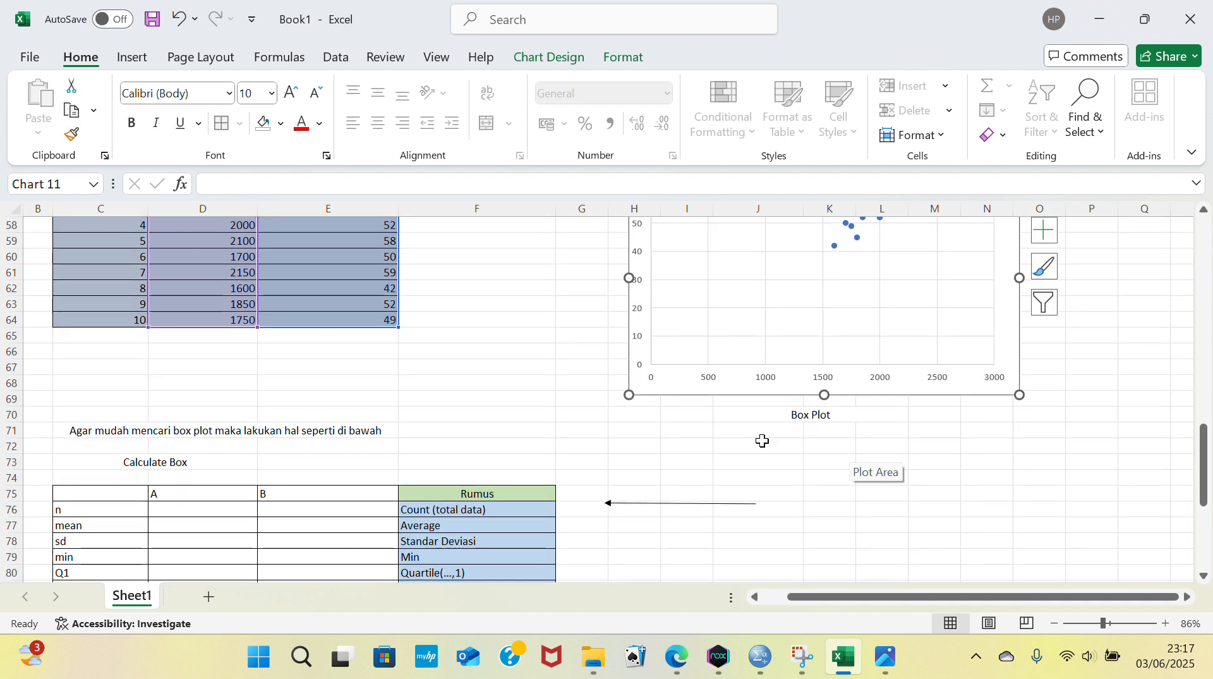
{"action": "scroll", "coordinate": [511, 426], "scroll_direction": "left", "scroll_amount": 1}
{"action": "scroll", "coordinate": [505, 425], "scroll_direction": "right", "scroll_amount": 1}
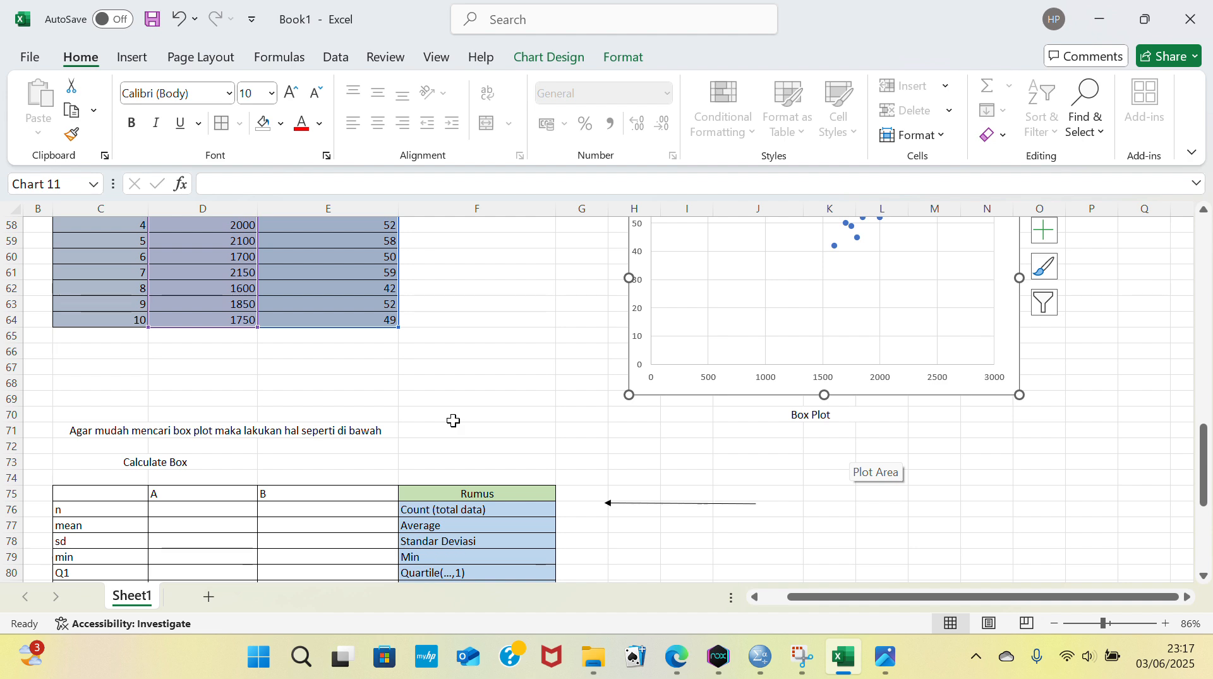
{"action": "scroll", "coordinate": [453, 420], "scroll_direction": "down", "scroll_amount": 2}
{"action": "scroll", "coordinate": [391, 408], "scroll_direction": "down", "scroll_amount": 2}
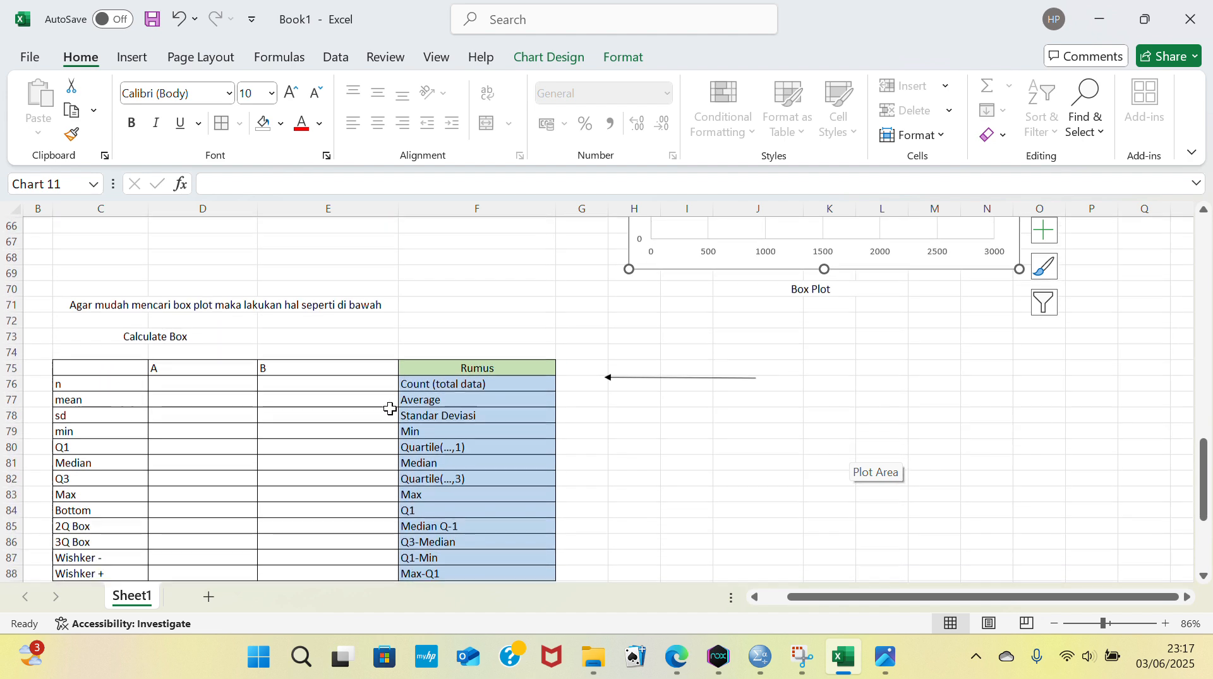
{"action": "scroll", "coordinate": [359, 335], "scroll_direction": "up", "scroll_amount": 1}
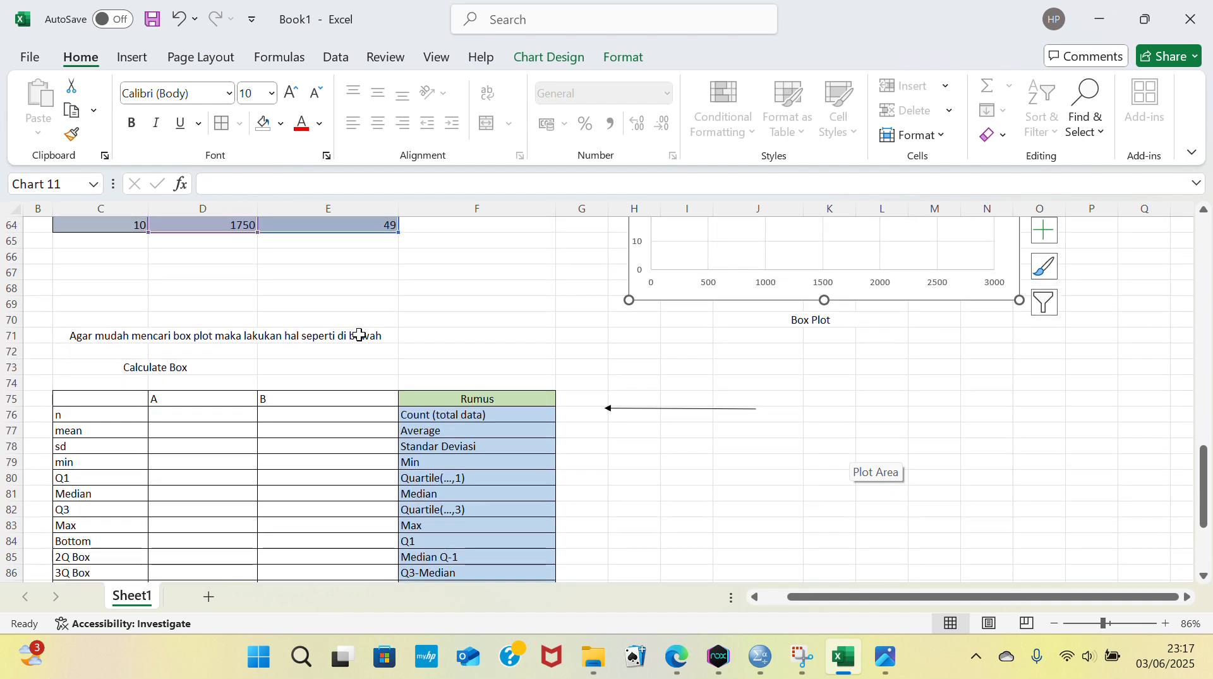
{"action": "scroll", "coordinate": [359, 335], "scroll_direction": "up", "scroll_amount": 2}
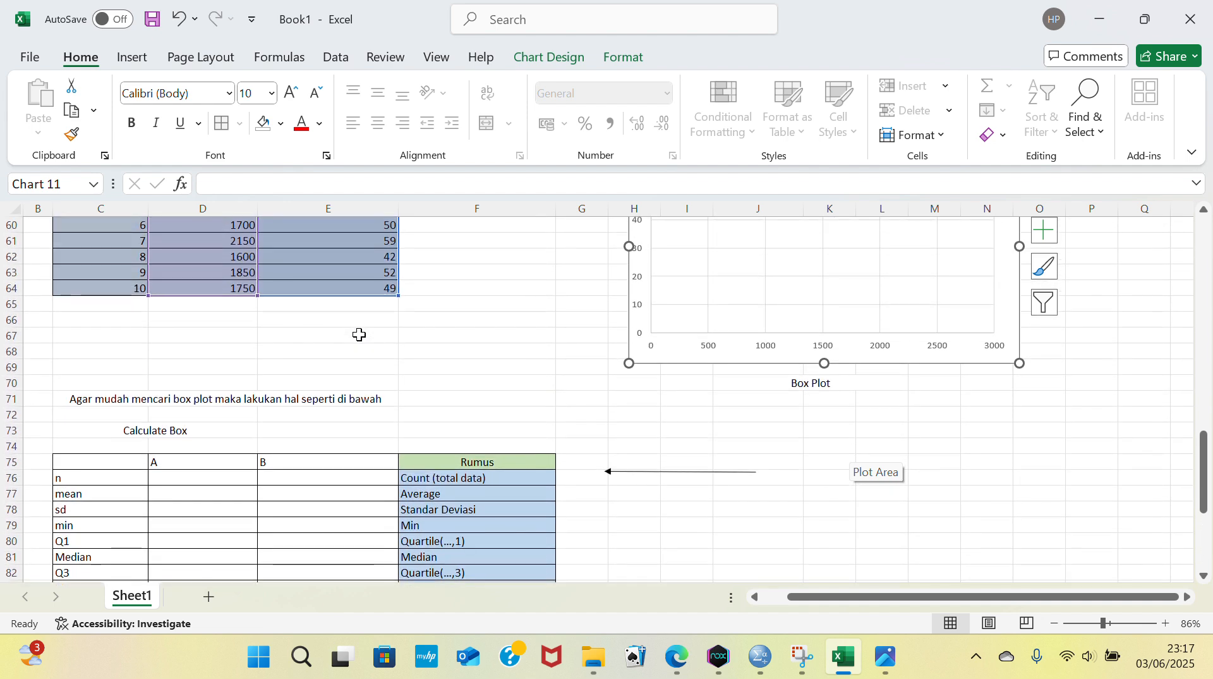
{"action": "scroll", "coordinate": [359, 335], "scroll_direction": "up", "scroll_amount": 2}
{"action": "scroll", "coordinate": [359, 335], "scroll_direction": "down", "scroll_amount": 1}
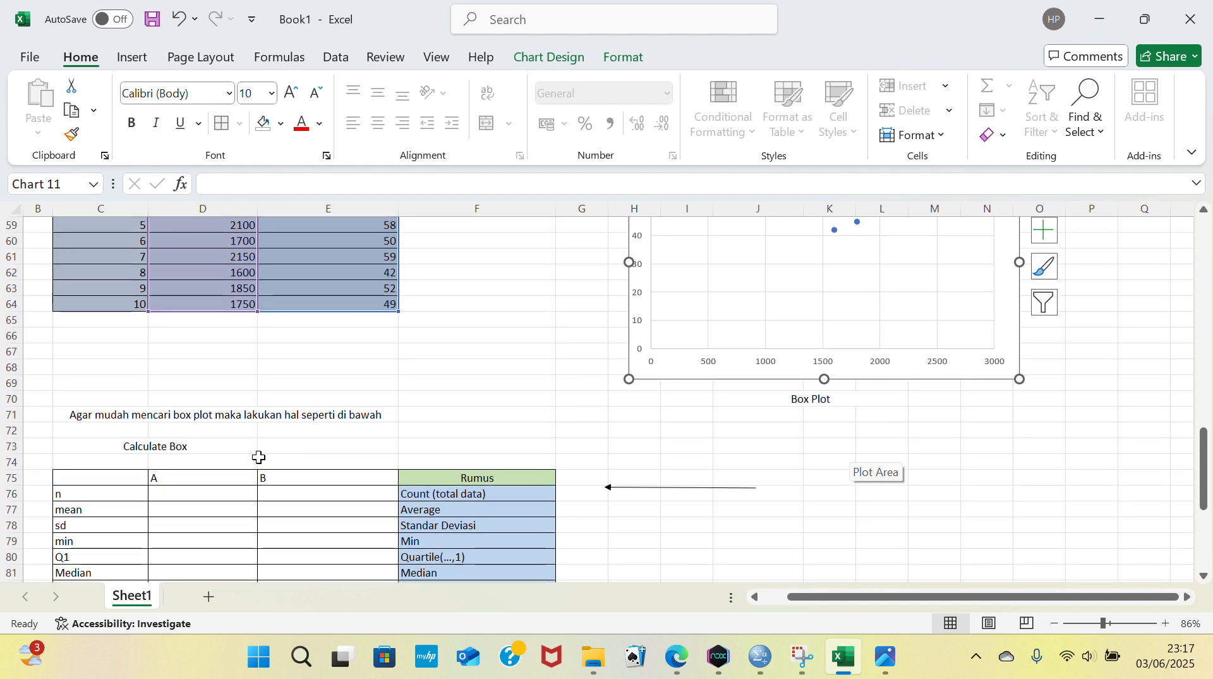
Step: Try to enter a COUNT formula in D76 for the energy intake values in D55:D64
{"action": "left_click", "coordinate": [200, 494]}
{"action": "double_click", "coordinate": [217, 495]}
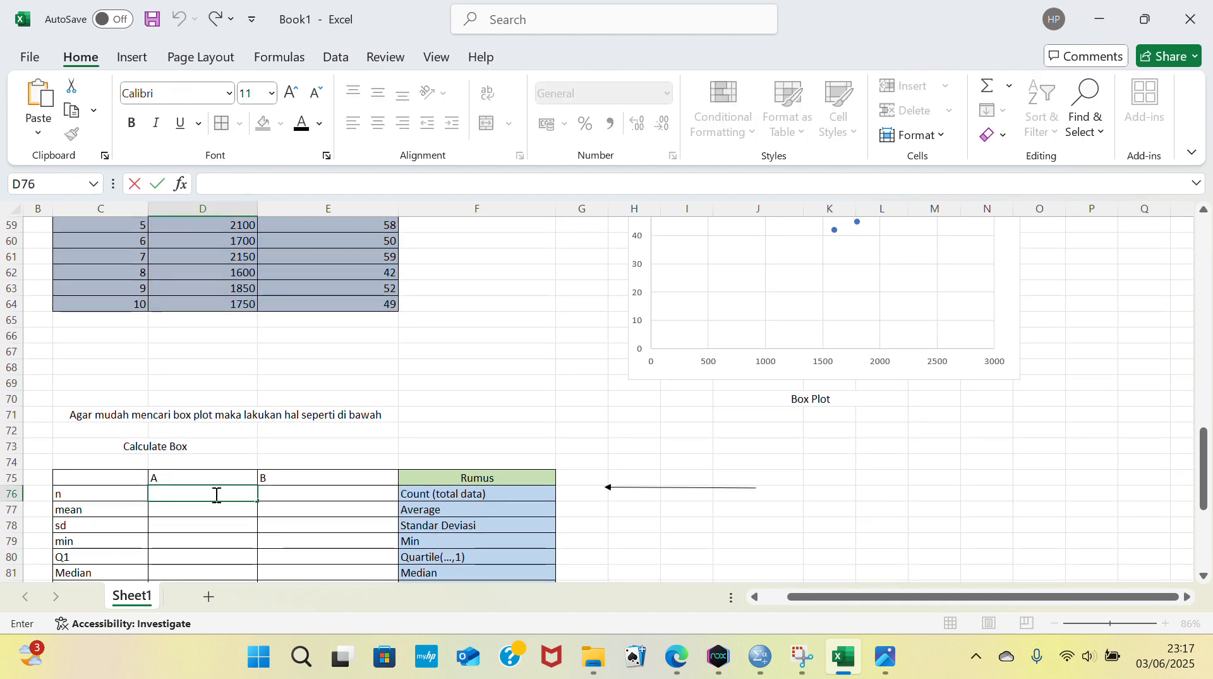
{"action": "left_click", "coordinate": [501, 31]}
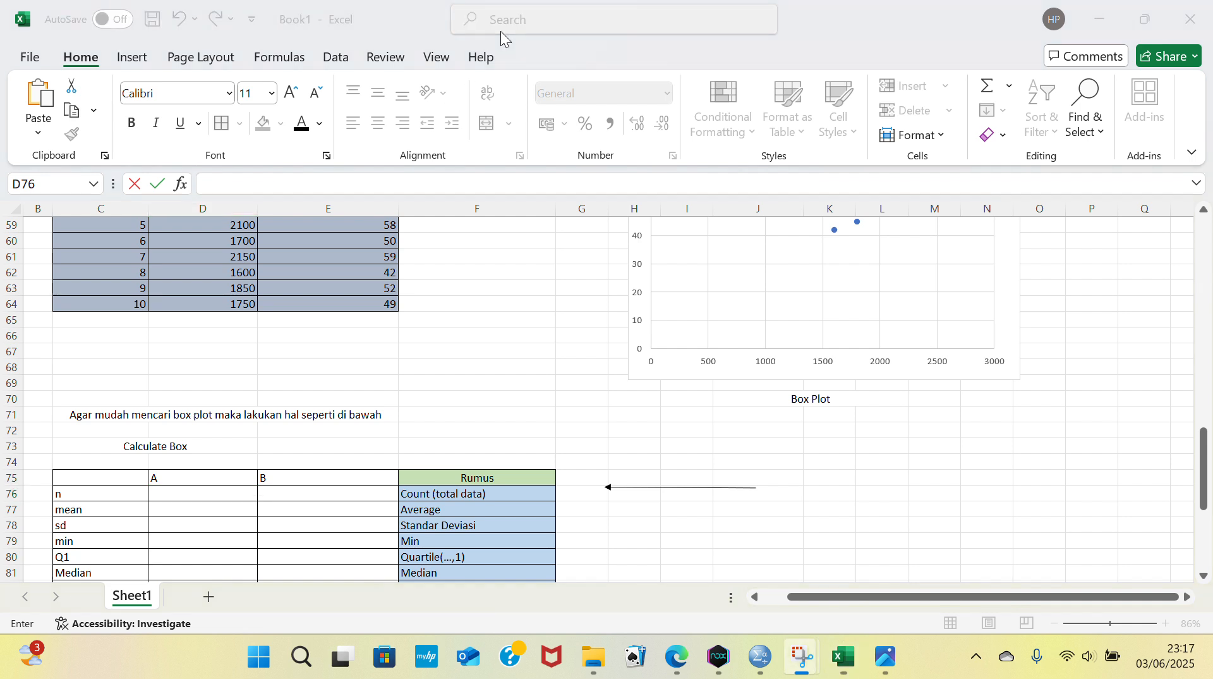
{"action": "left_click", "coordinate": [183, 490]}
{"action": "type", "text": "="}
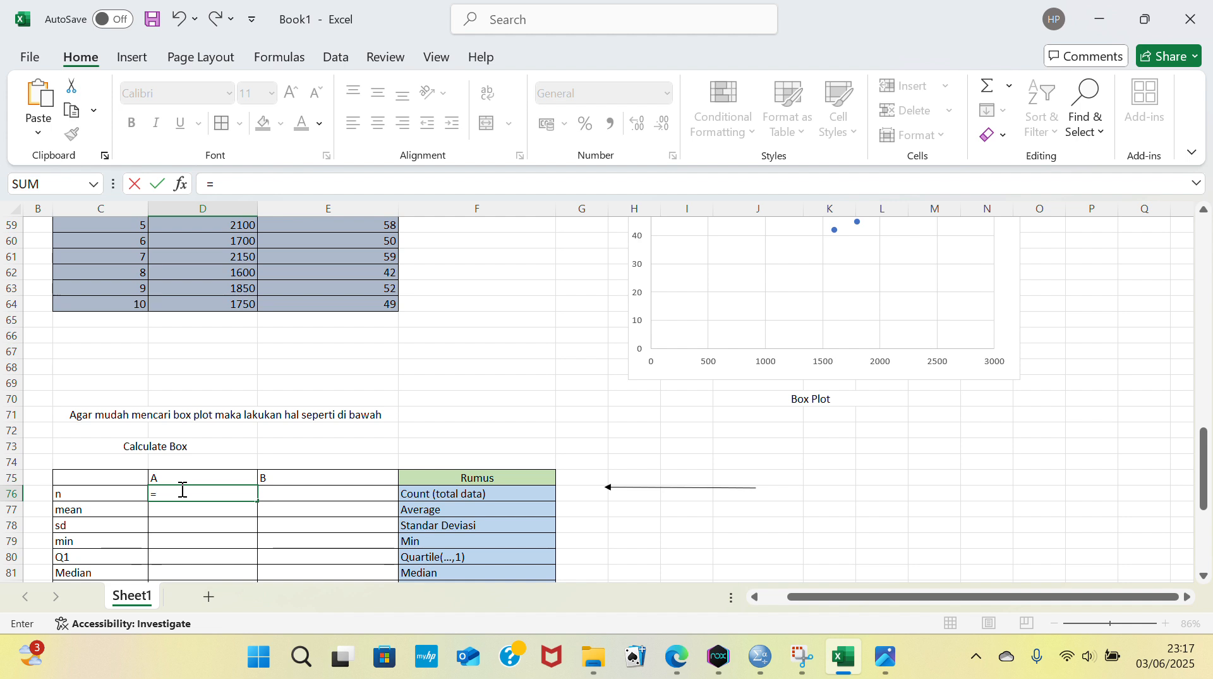
{"action": "type", "text": "count"}
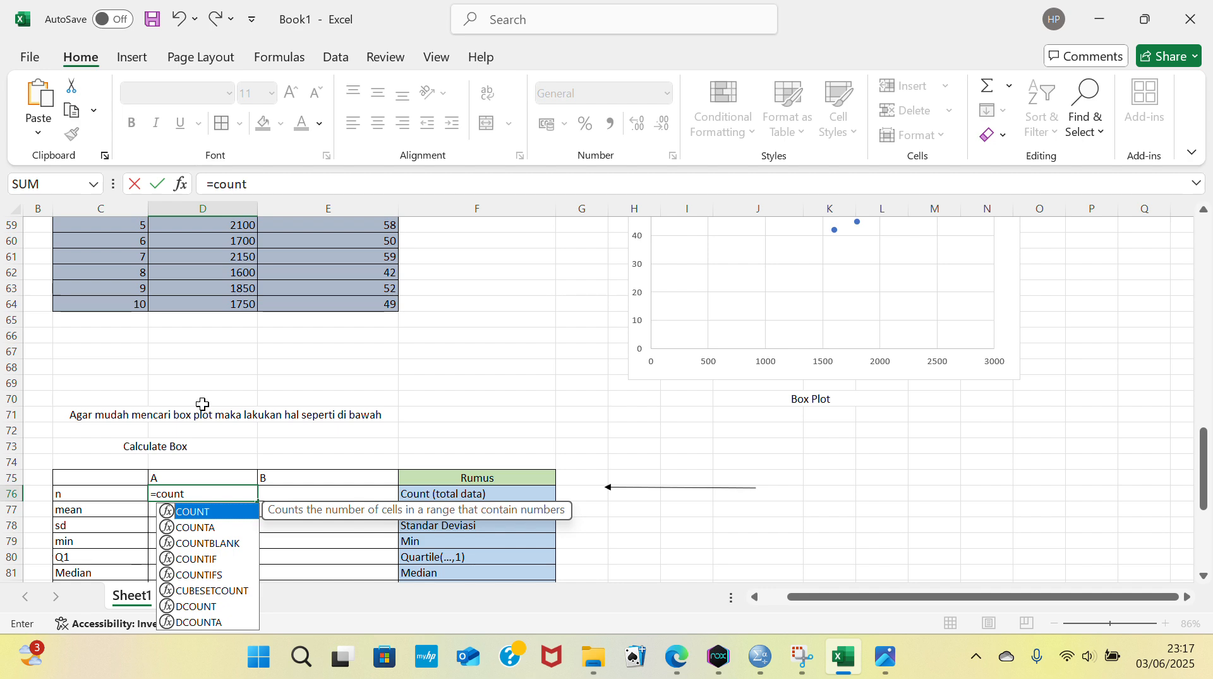
{"action": "scroll", "coordinate": [203, 403], "scroll_direction": "up", "scroll_amount": 3}
{"action": "left_click_drag", "start_coordinate": [190, 276], "coordinate": [245, 420]}
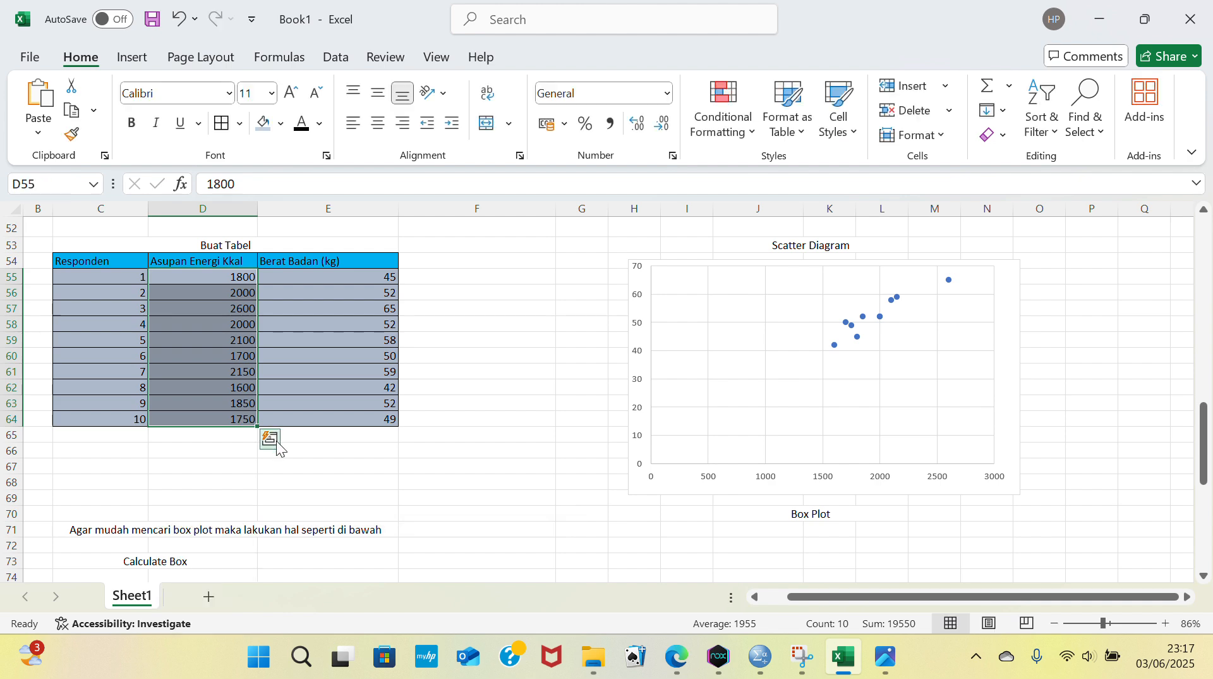
{"action": "scroll", "coordinate": [319, 408], "scroll_direction": "down", "scroll_amount": 2}
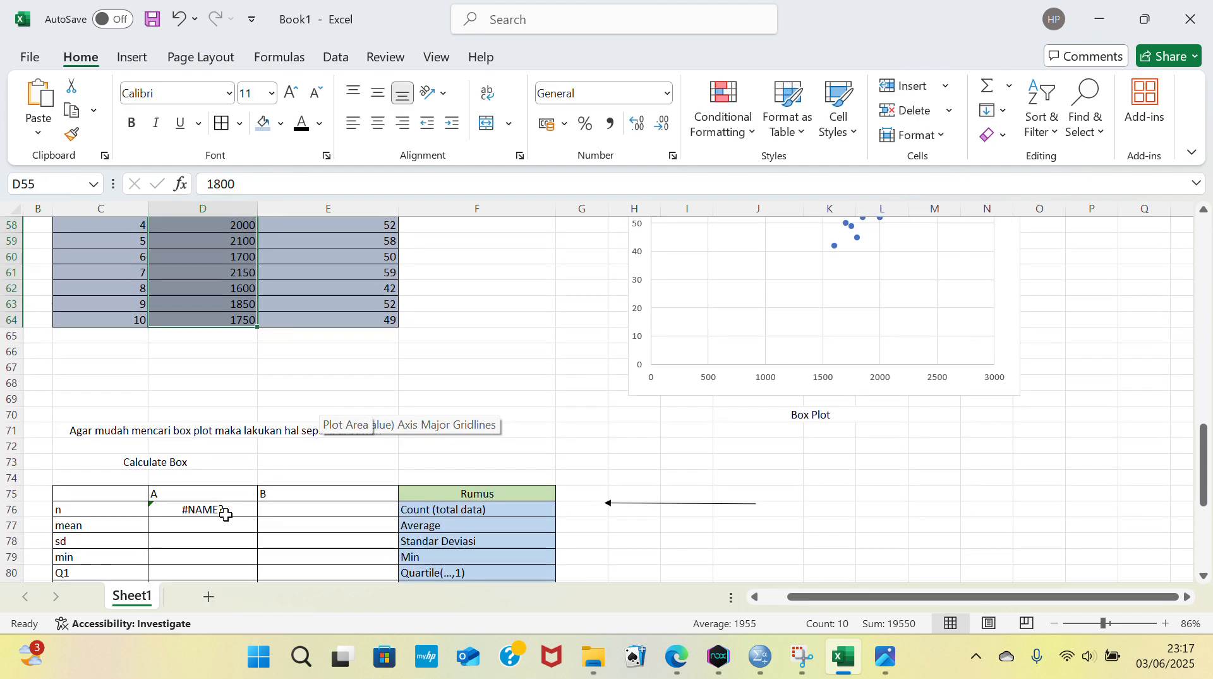
{"action": "left_click", "coordinate": [229, 512]}
{"action": "key", "text": "Return"}
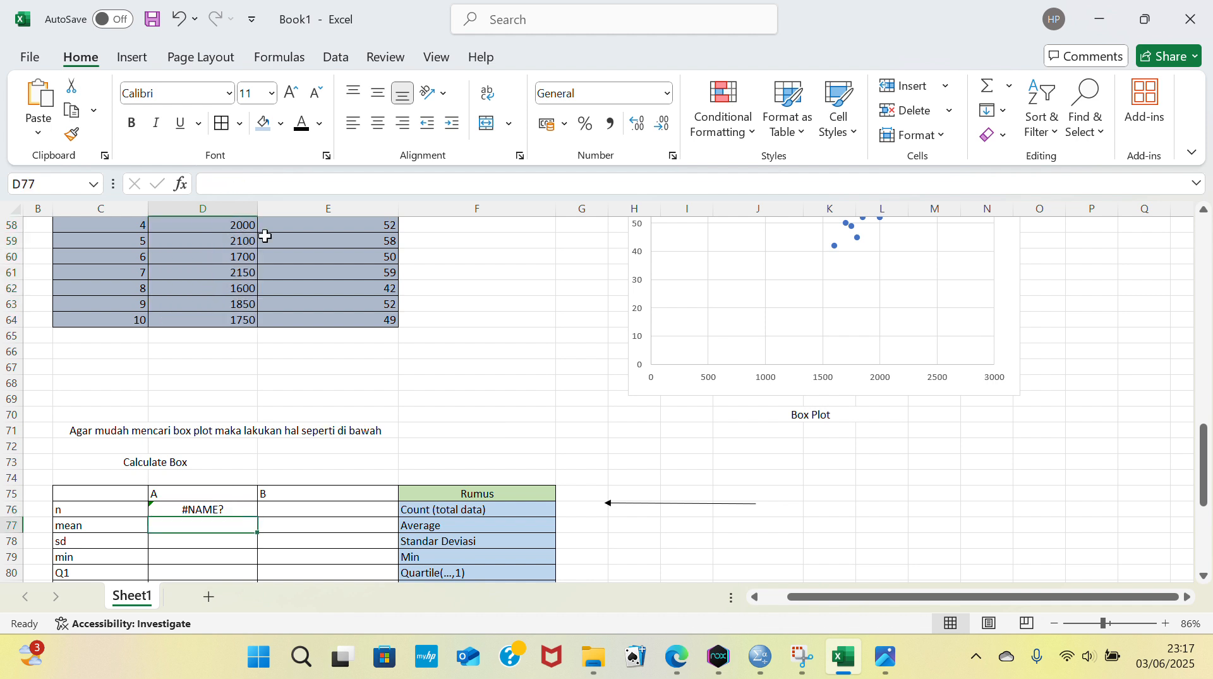
Step: Correct the n formula in D76 to a COUNT of the energy intake values in D55:D64
{"action": "left_click", "coordinate": [505, 31]}
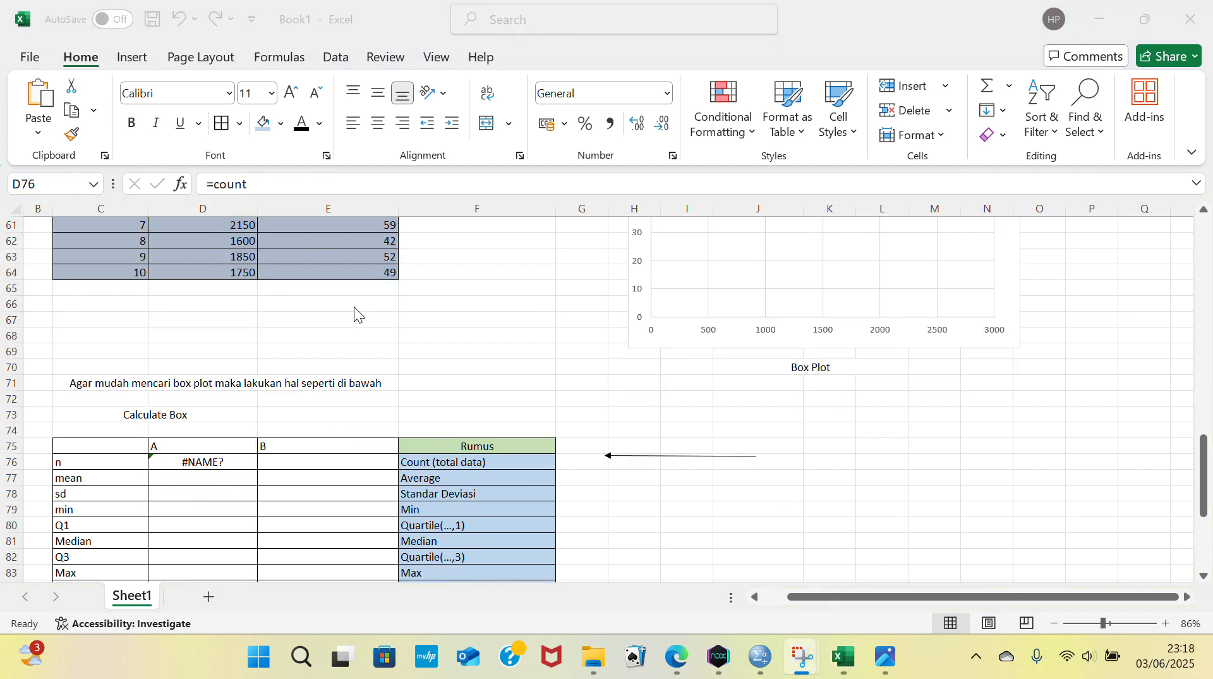
{"action": "scroll", "coordinate": [249, 408], "scroll_direction": "up", "scroll_amount": 1}
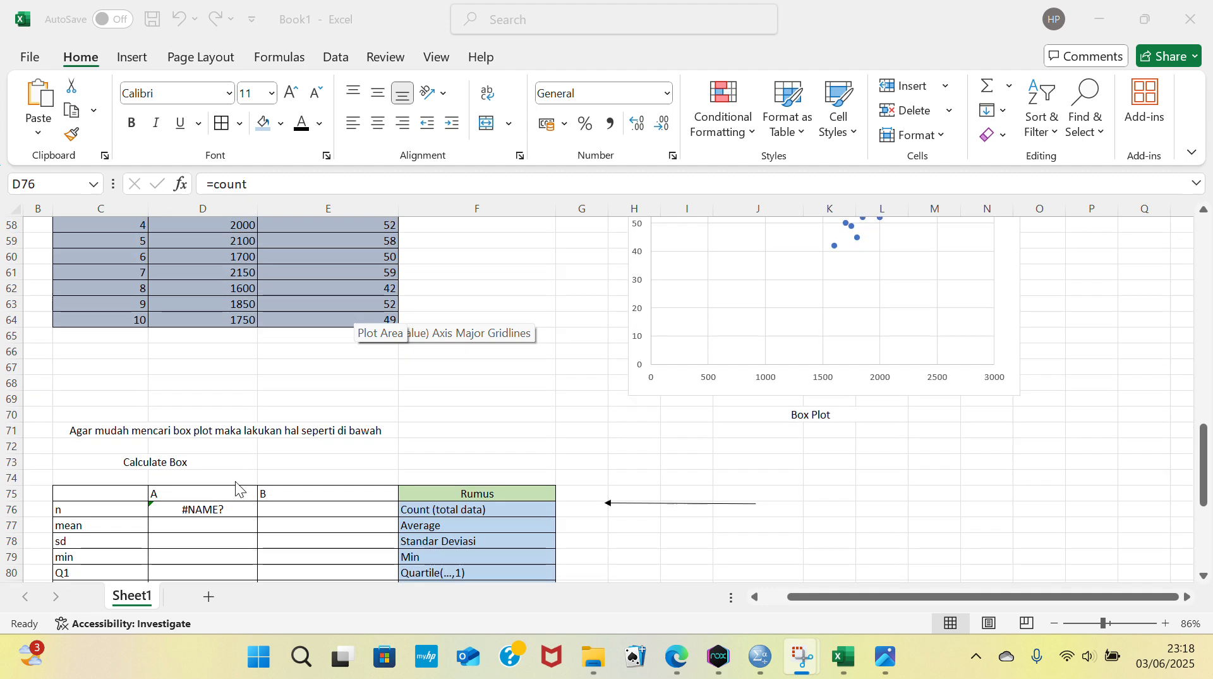
{"action": "double_click", "coordinate": [236, 512]}
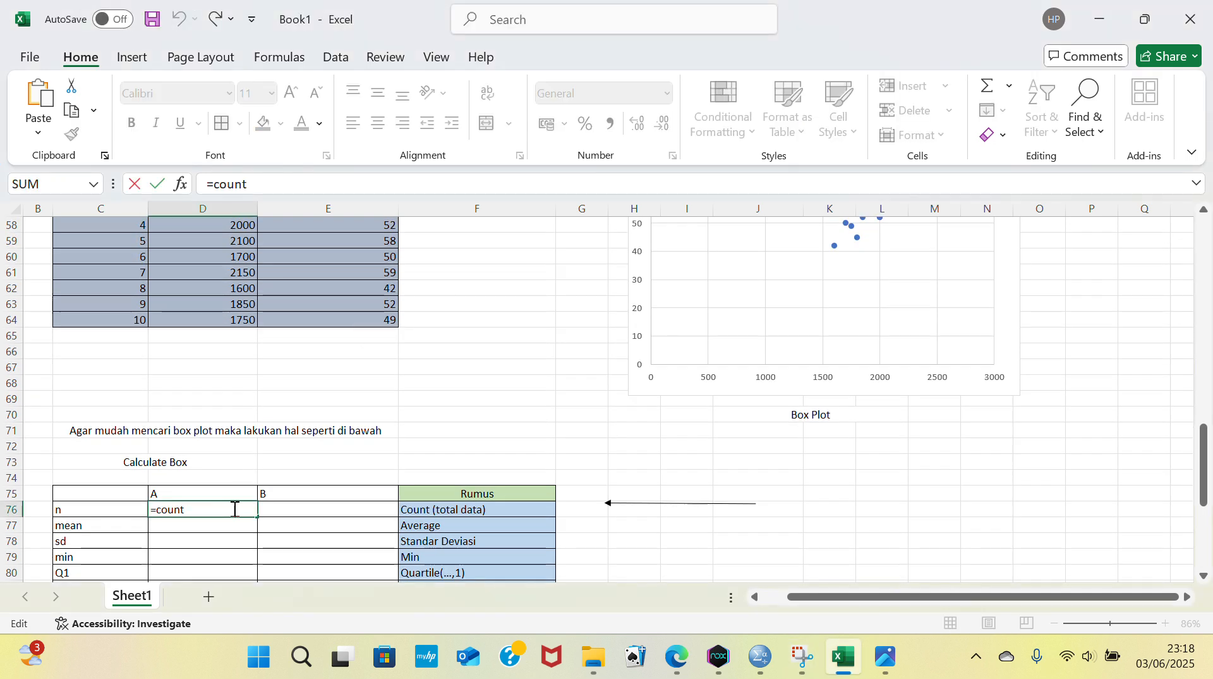
{"action": "key", "text": "BackSpace"}
{"action": "key", "text": "BackSpace"}
{"action": "key", "text": "BackSpace"}
{"action": "key", "text": "BackSpace"}
{"action": "key", "text": "BackSpace"}
{"action": "type", "text": "coun"}
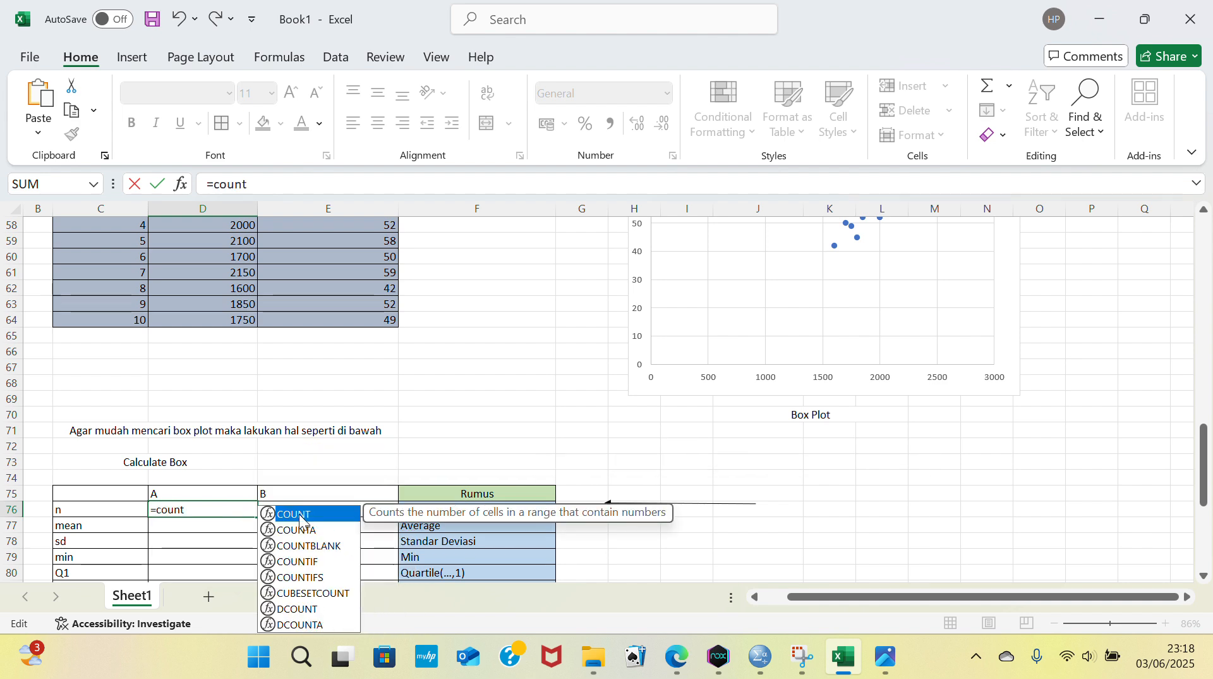
{"action": "type", "text": "t"}
{"action": "double_click", "coordinate": [302, 514]}
{"action": "scroll", "coordinate": [202, 371], "scroll_direction": "up", "scroll_amount": 2}
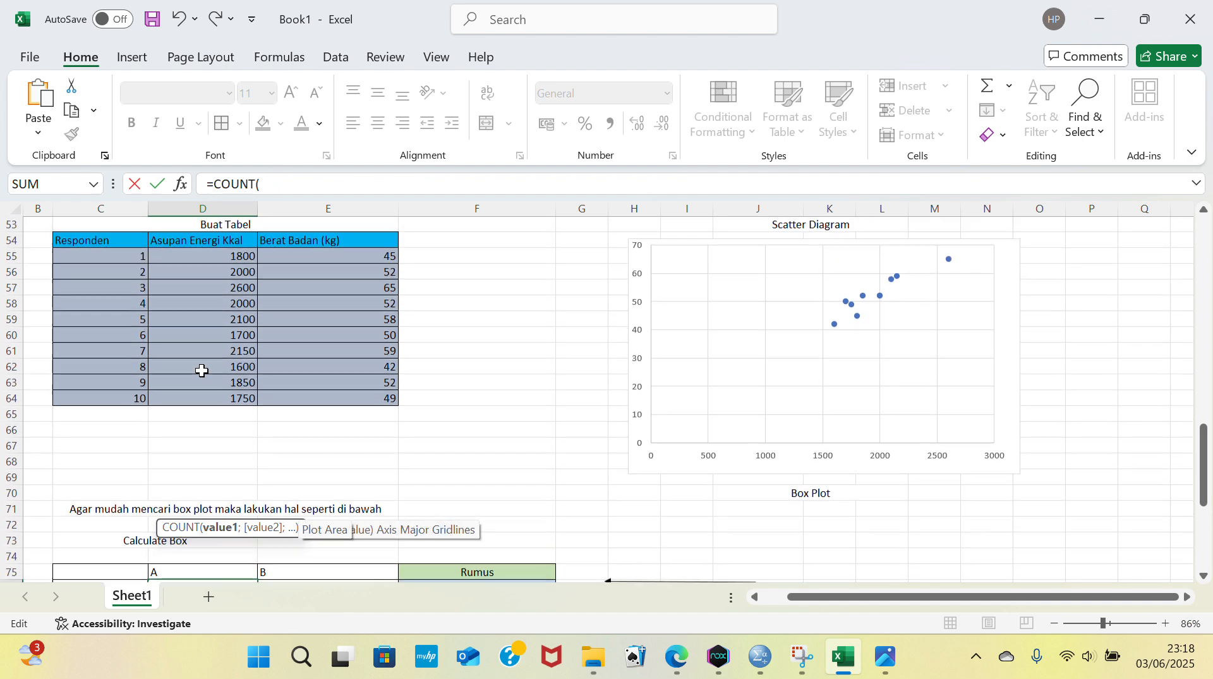
{"action": "left_click_drag", "start_coordinate": [211, 253], "coordinate": [245, 392]}
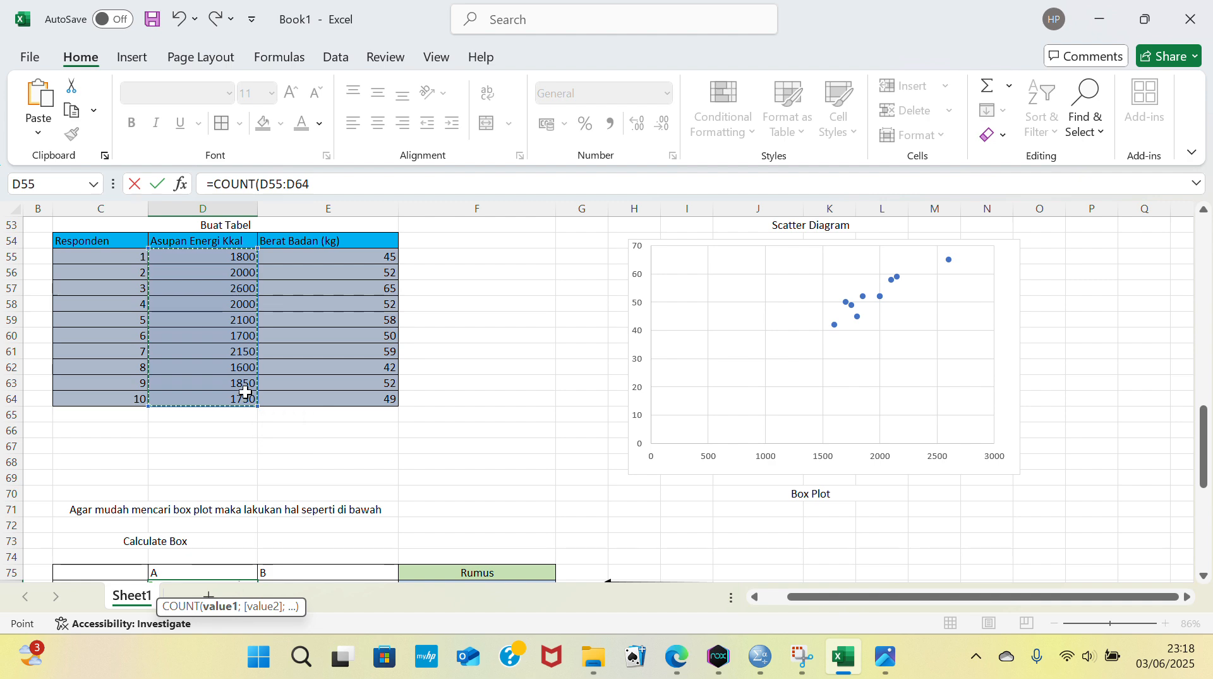
{"action": "scroll", "coordinate": [245, 392], "scroll_direction": "down", "scroll_amount": 4}
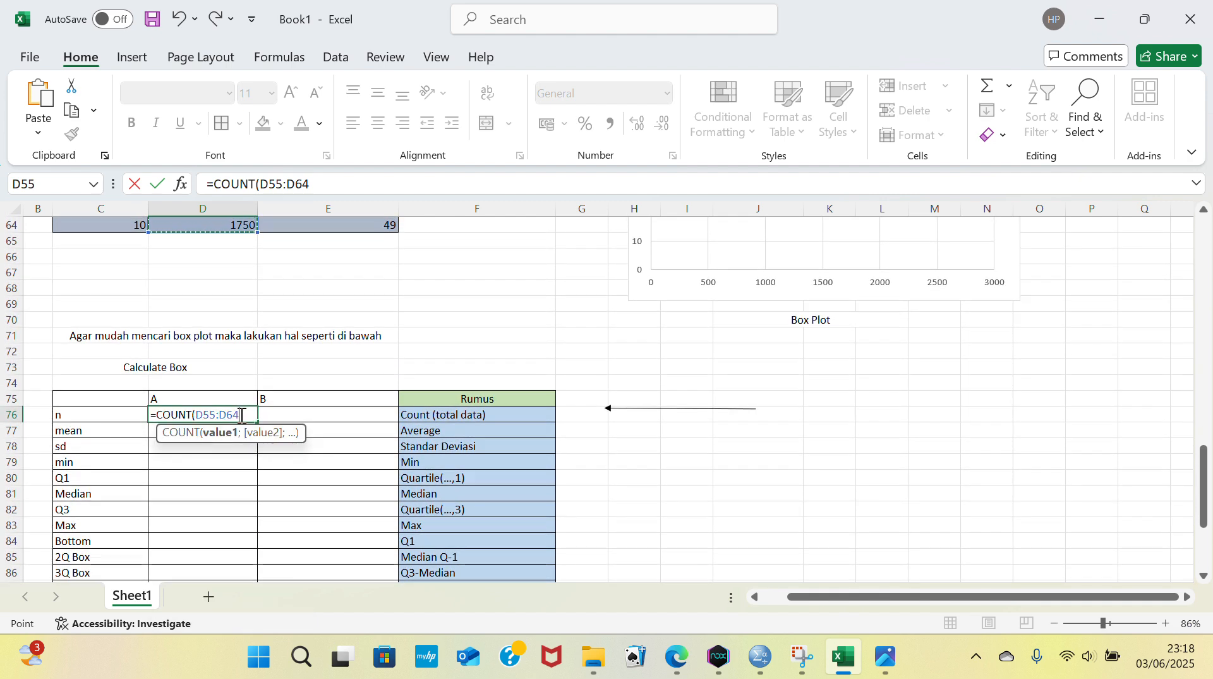
{"action": "key", "text": "Return"}
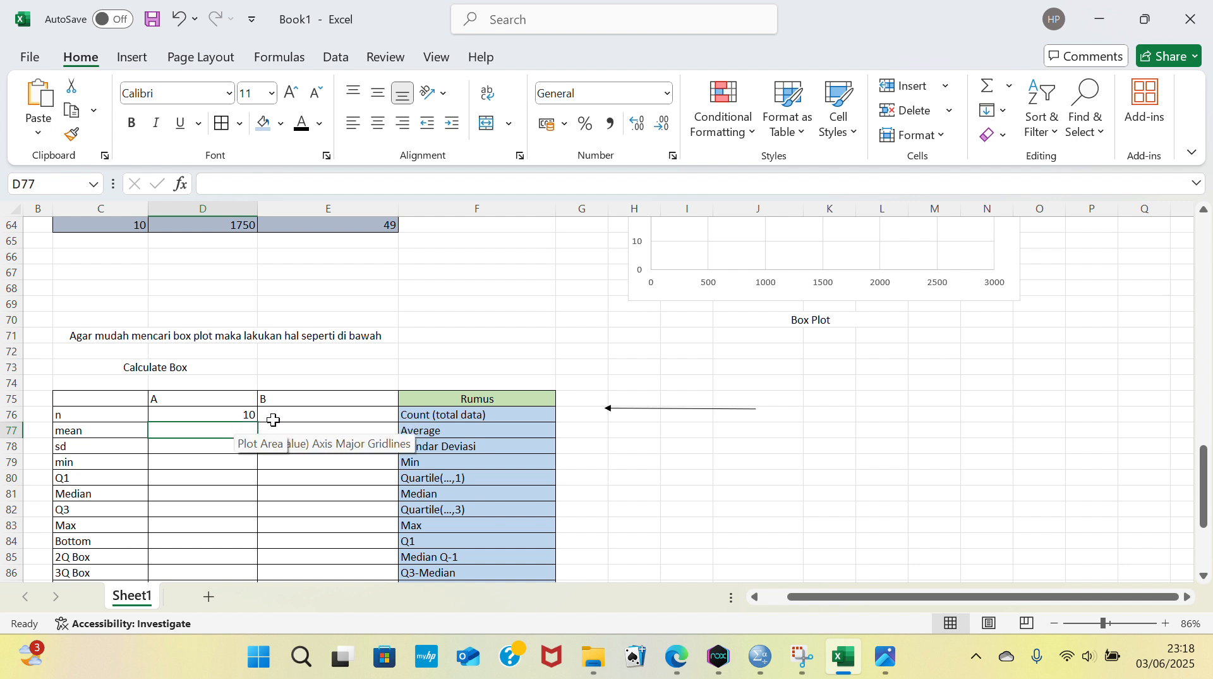
Step: Calculate the mean in D77 with an AVERAGE formula over the energy intake values D55:D64
{"action": "double_click", "coordinate": [226, 430]}
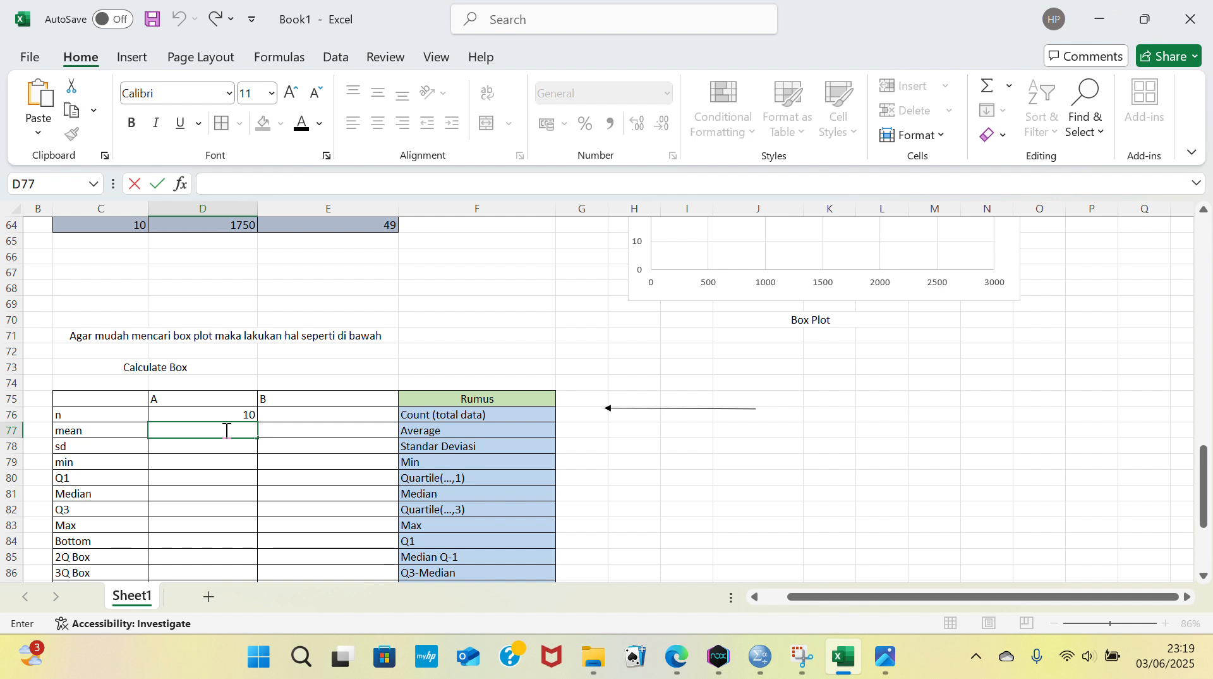
{"action": "type", "text": "=avera"}
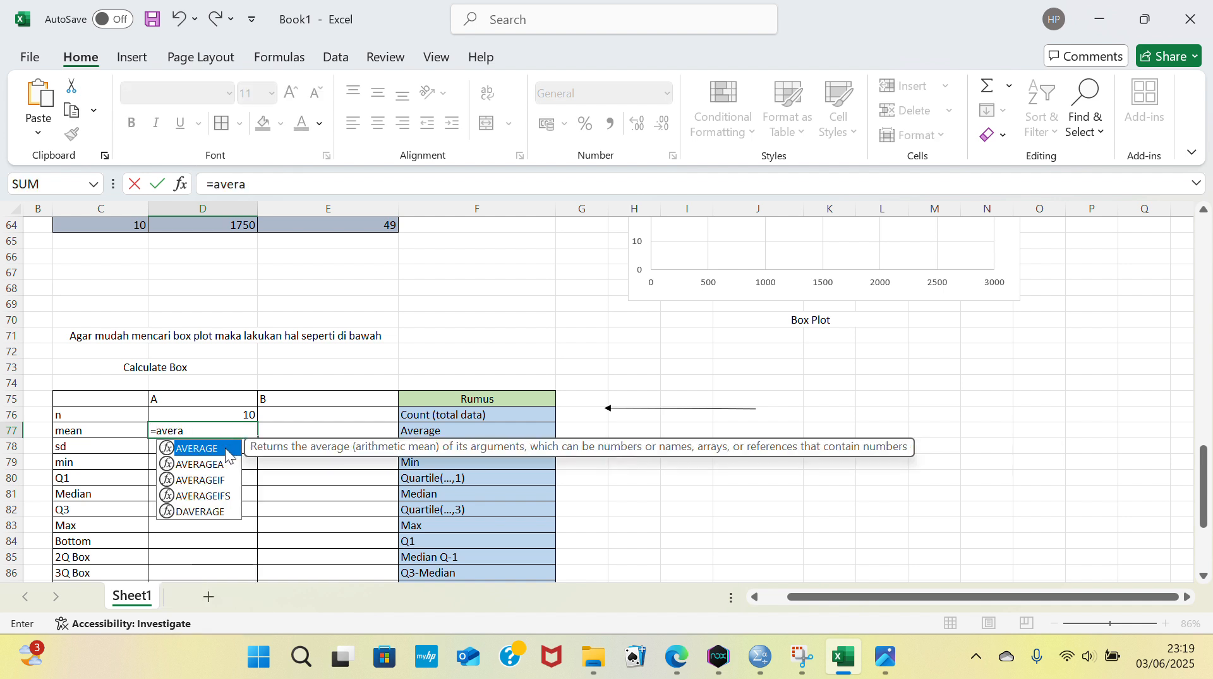
{"action": "double_click", "coordinate": [225, 447]}
{"action": "scroll", "coordinate": [233, 354], "scroll_direction": "up", "scroll_amount": 4}
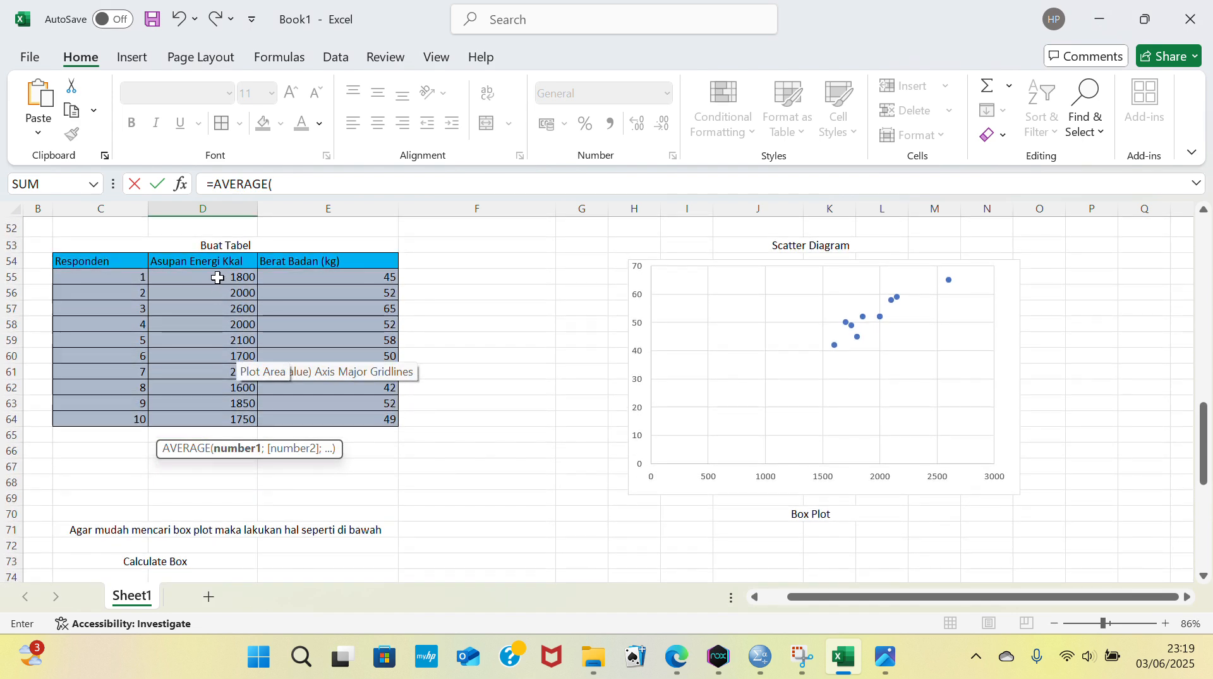
{"action": "left_click_drag", "start_coordinate": [216, 276], "coordinate": [264, 419]}
{"action": "scroll", "coordinate": [263, 419], "scroll_direction": "down", "scroll_amount": 3}
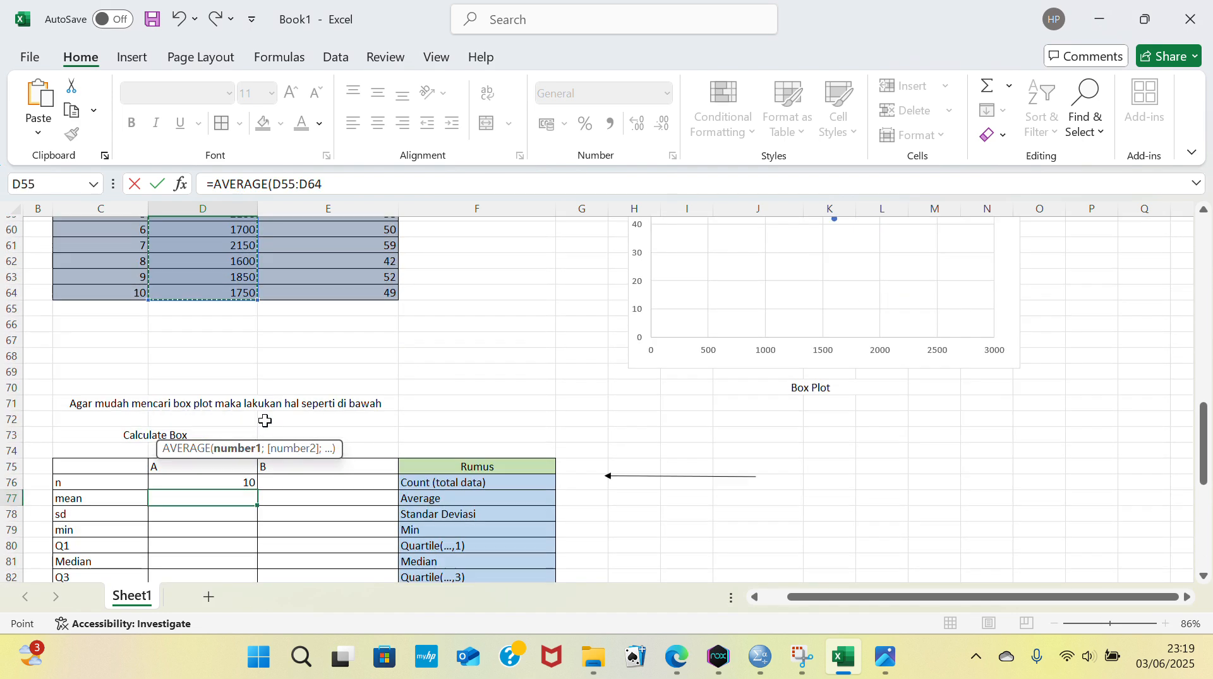
{"action": "key", "text": "Return"}
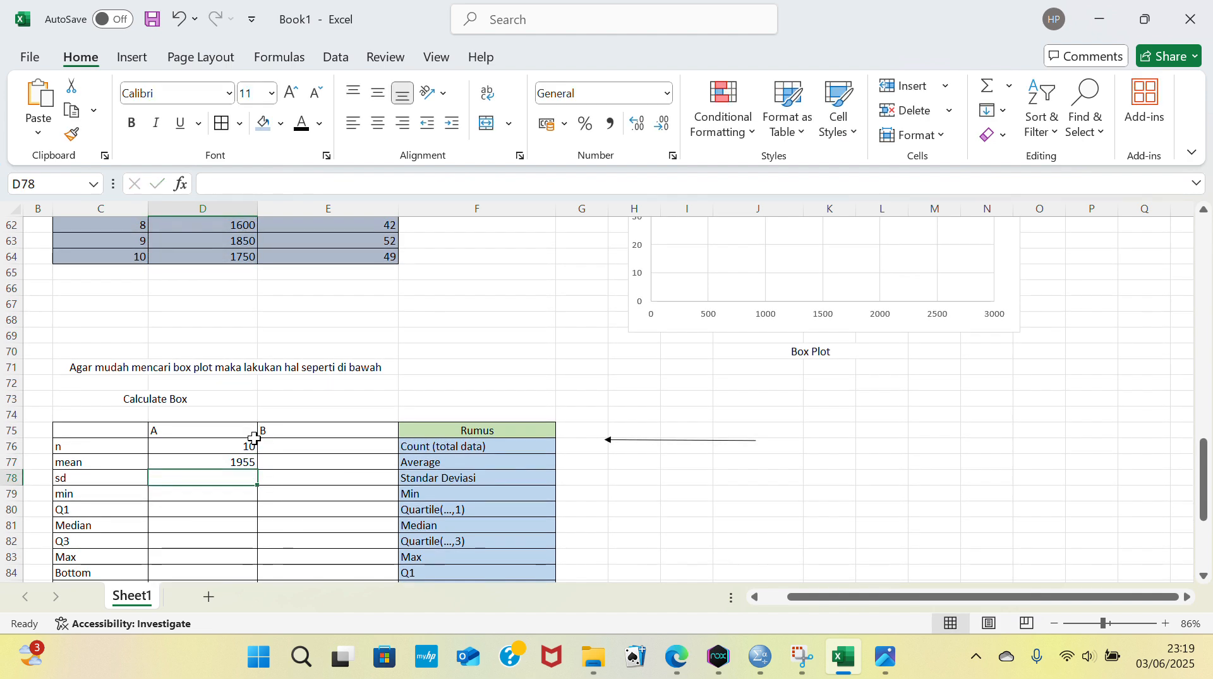
Step: Calculate the standard deviation in D78 with a STDEV.S formula over the energy intake values D55:D64
{"action": "scroll", "coordinate": [280, 445], "scroll_direction": "down", "scroll_amount": 1}
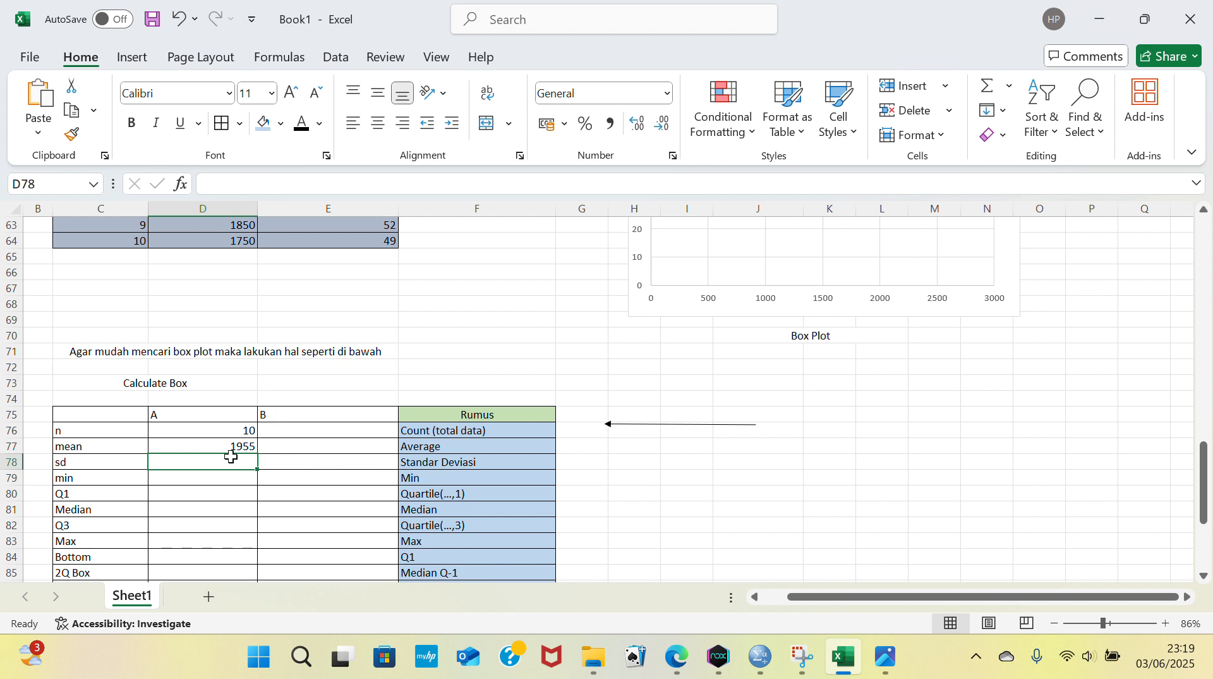
{"action": "type", "text": "=st"}
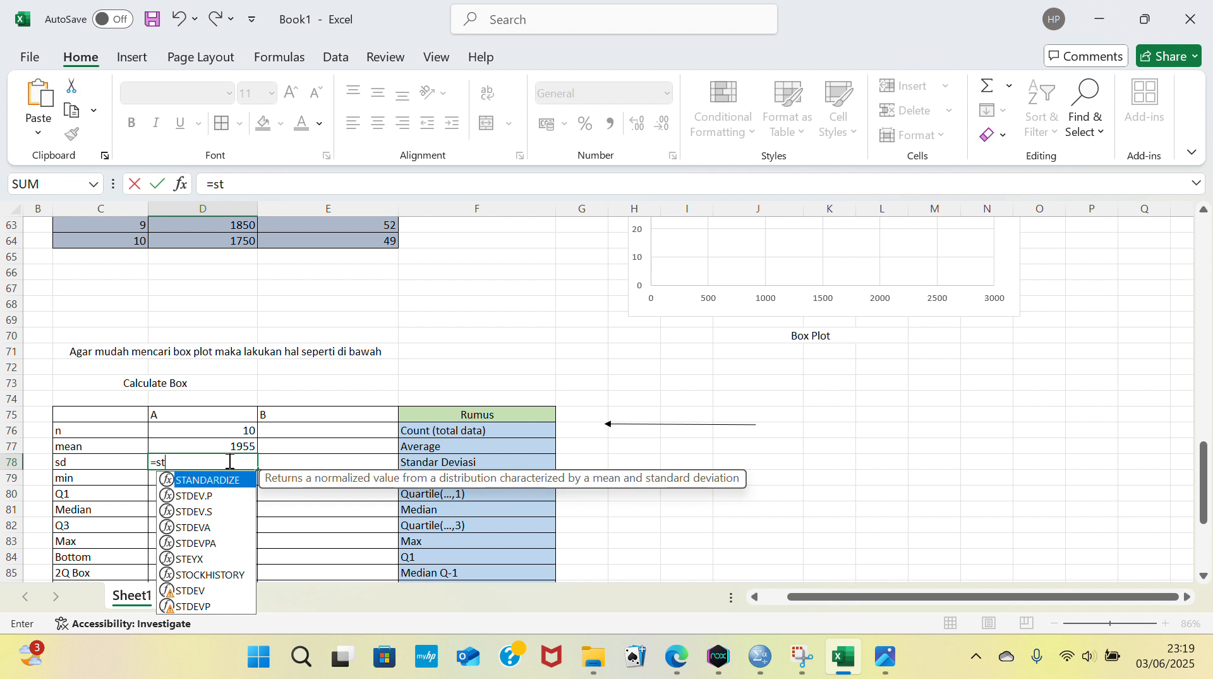
{"action": "type", "text": "dev"}
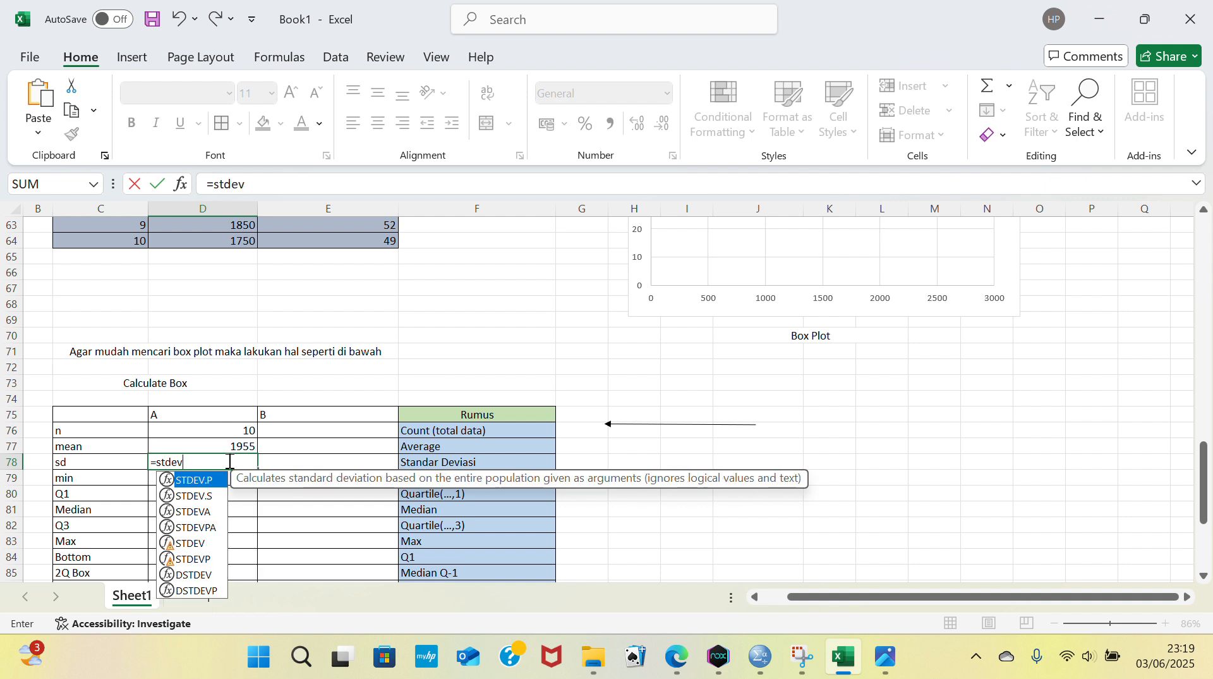
{"action": "type", "text": "."}
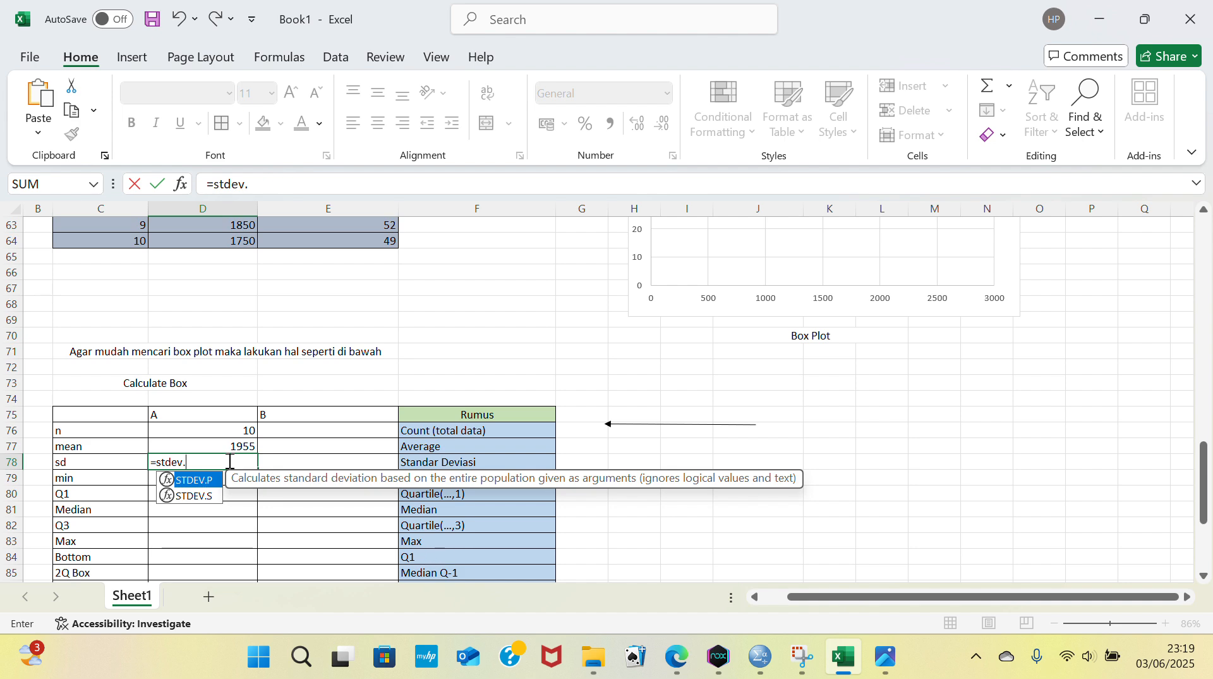
{"action": "type", "text": "s"}
{"action": "double_click", "coordinate": [214, 481]}
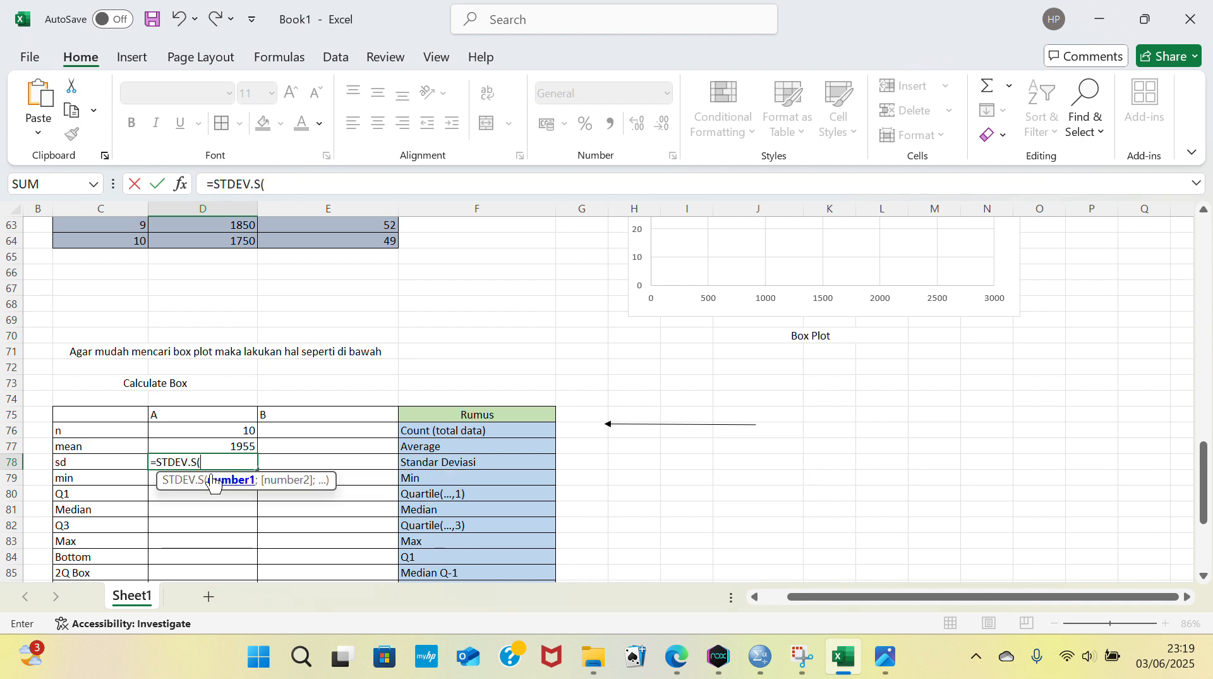
{"action": "scroll", "coordinate": [200, 366], "scroll_direction": "up", "scroll_amount": 4}
{"action": "left_click_drag", "start_coordinate": [204, 282], "coordinate": [238, 411]}
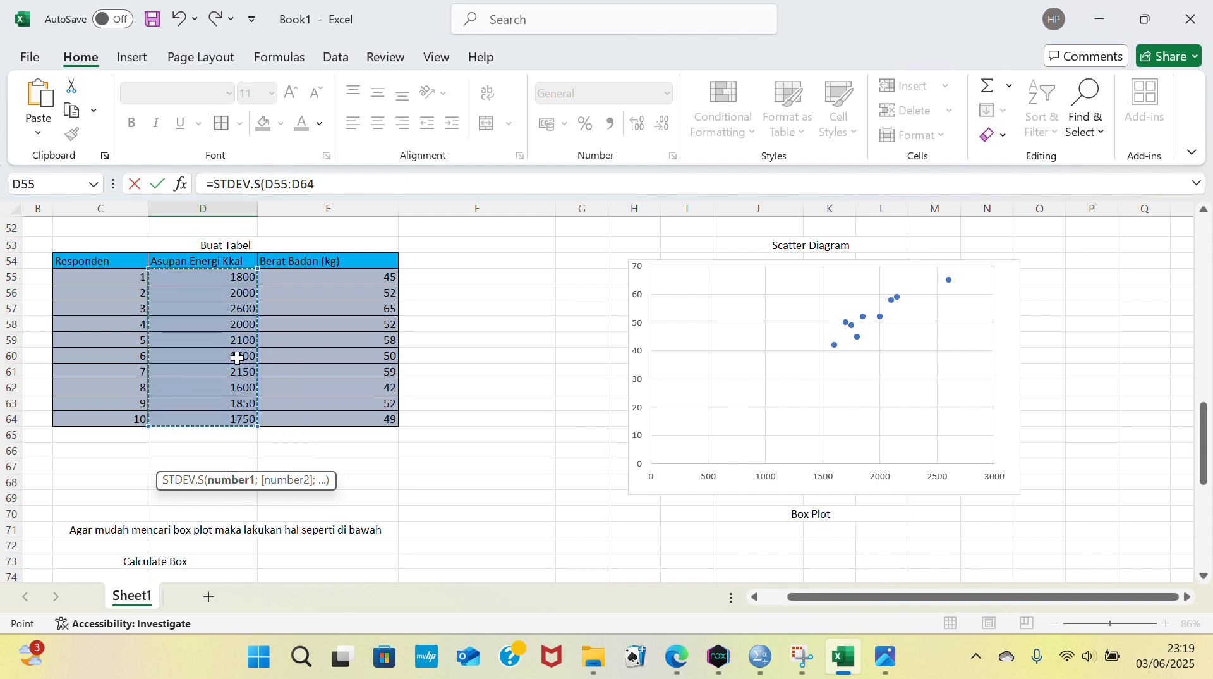
{"action": "scroll", "coordinate": [238, 354], "scroll_direction": "down", "scroll_amount": 4}
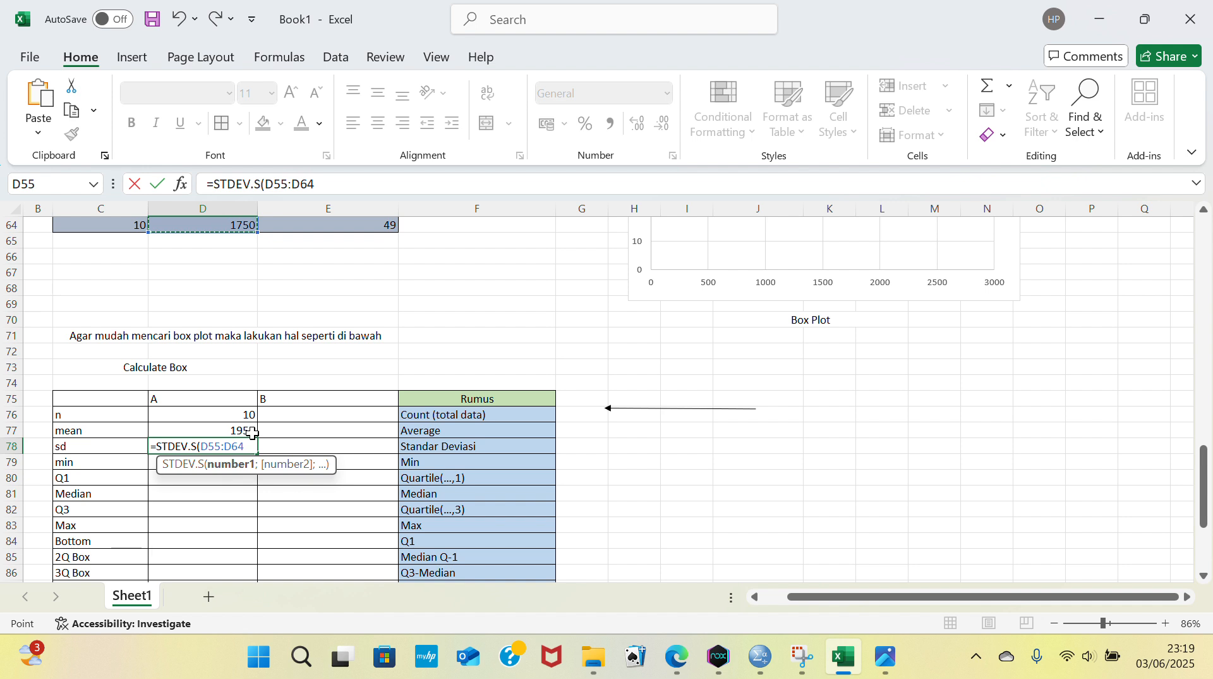
{"action": "key", "text": "Return"}
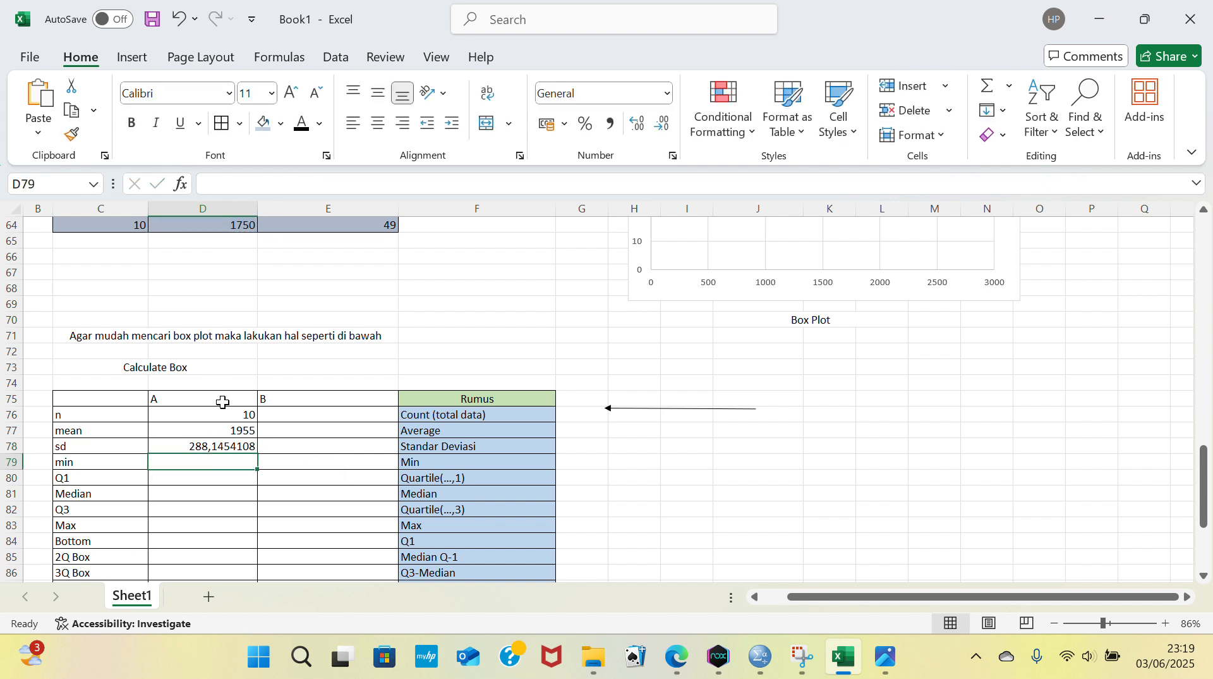
Step: Calculate the minimum in D79 with a MIN formula over the energy intake values D55:D64
{"action": "type", "text": "=min"}
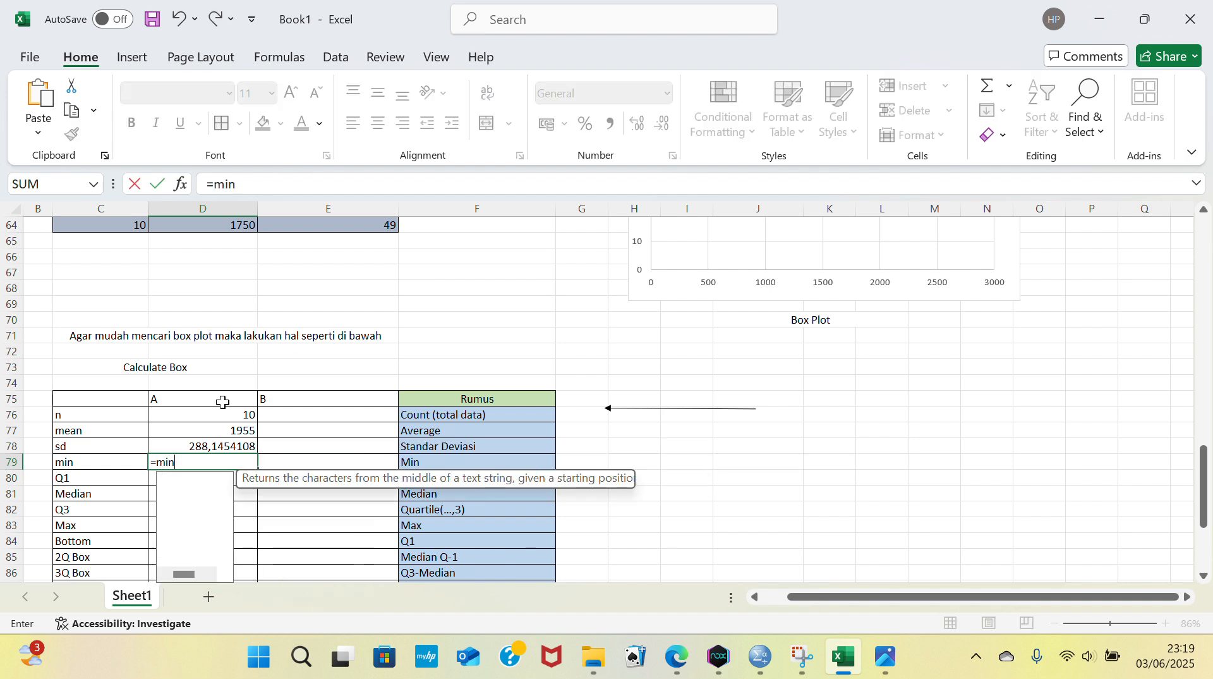
{"action": "double_click", "coordinate": [208, 487]}
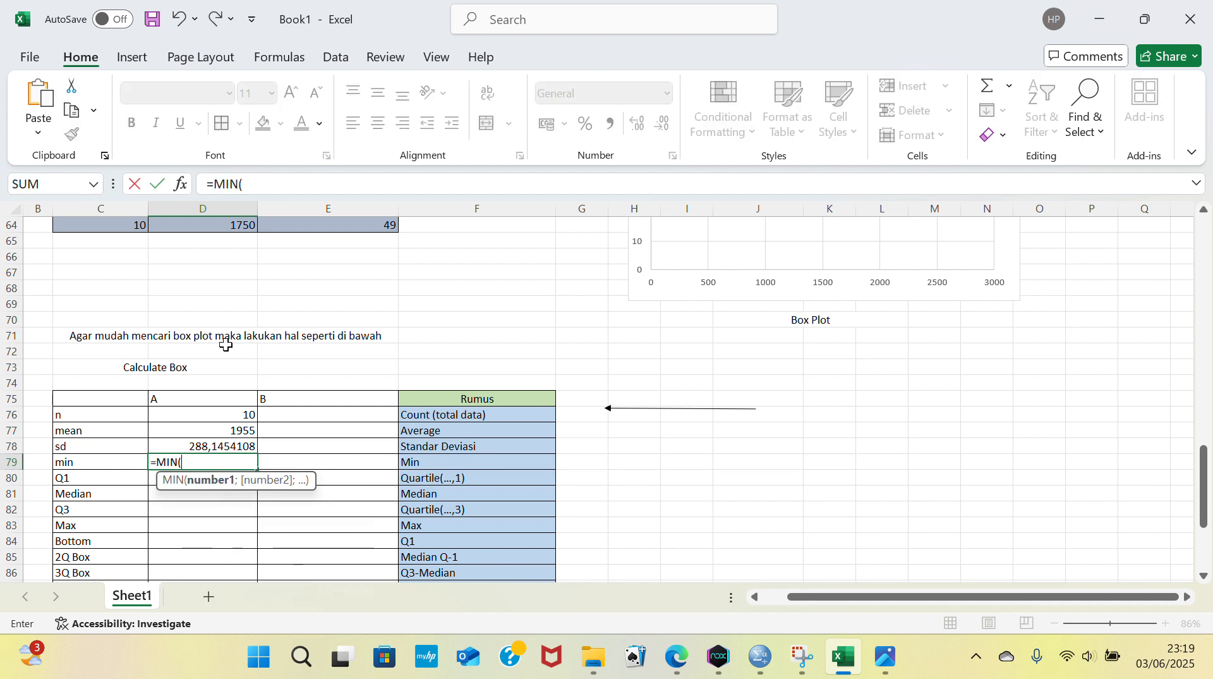
{"action": "scroll", "coordinate": [221, 341], "scroll_direction": "up", "scroll_amount": 4}
{"action": "left_click_drag", "start_coordinate": [218, 277], "coordinate": [244, 417]}
{"action": "scroll", "coordinate": [242, 384], "scroll_direction": "down", "scroll_amount": 4}
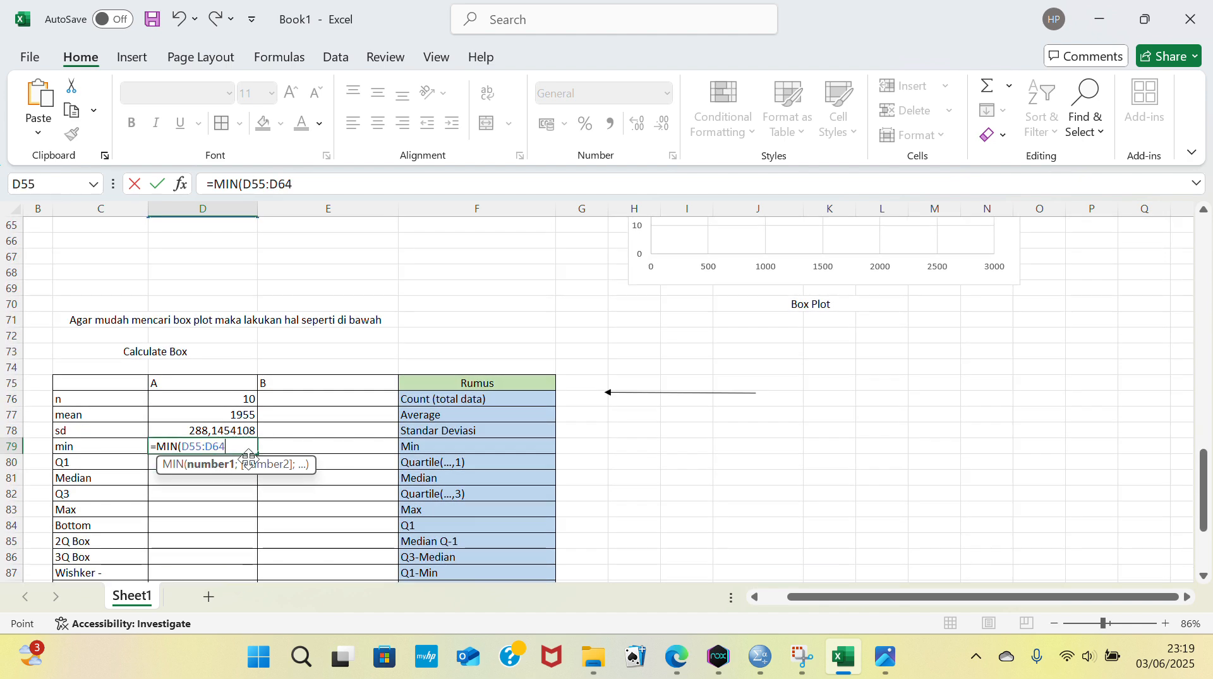
{"action": "key", "text": "Return"}
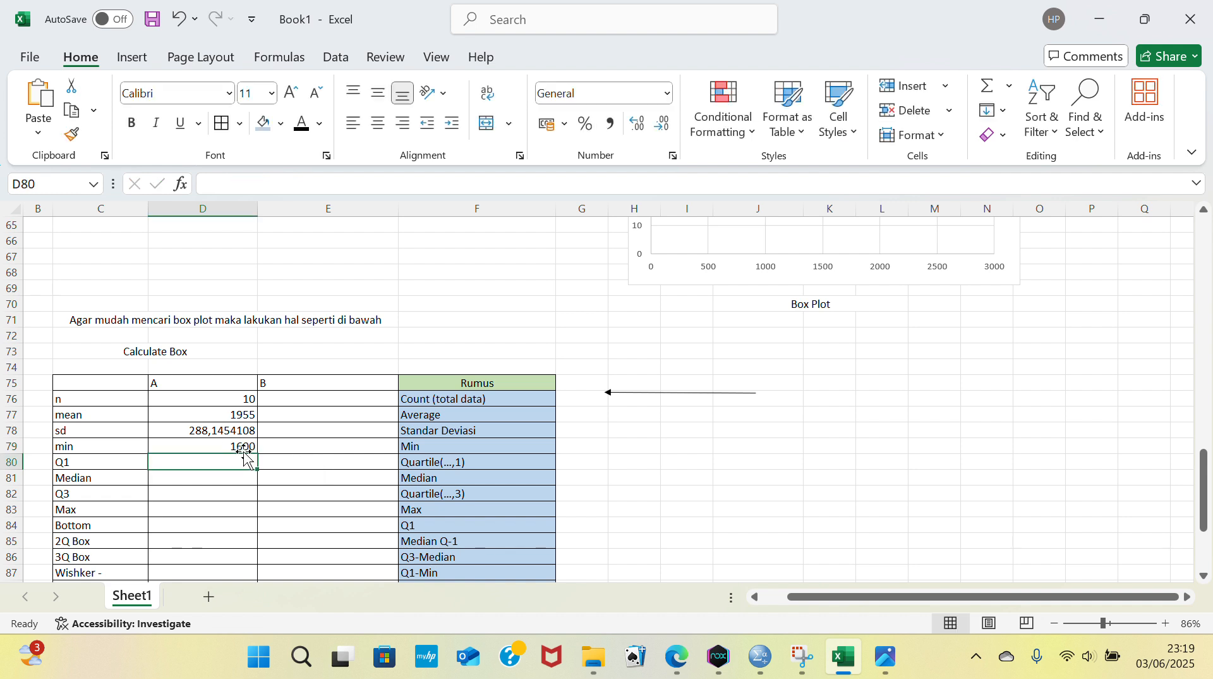
Step: Enter a QUARTILE formula for Q1 in D80 with the first quartile option, accepting the proposed correction =QUARTILE(D55;D164)
{"action": "double_click", "coordinate": [210, 464]}
{"action": "type", "text": "=q"}
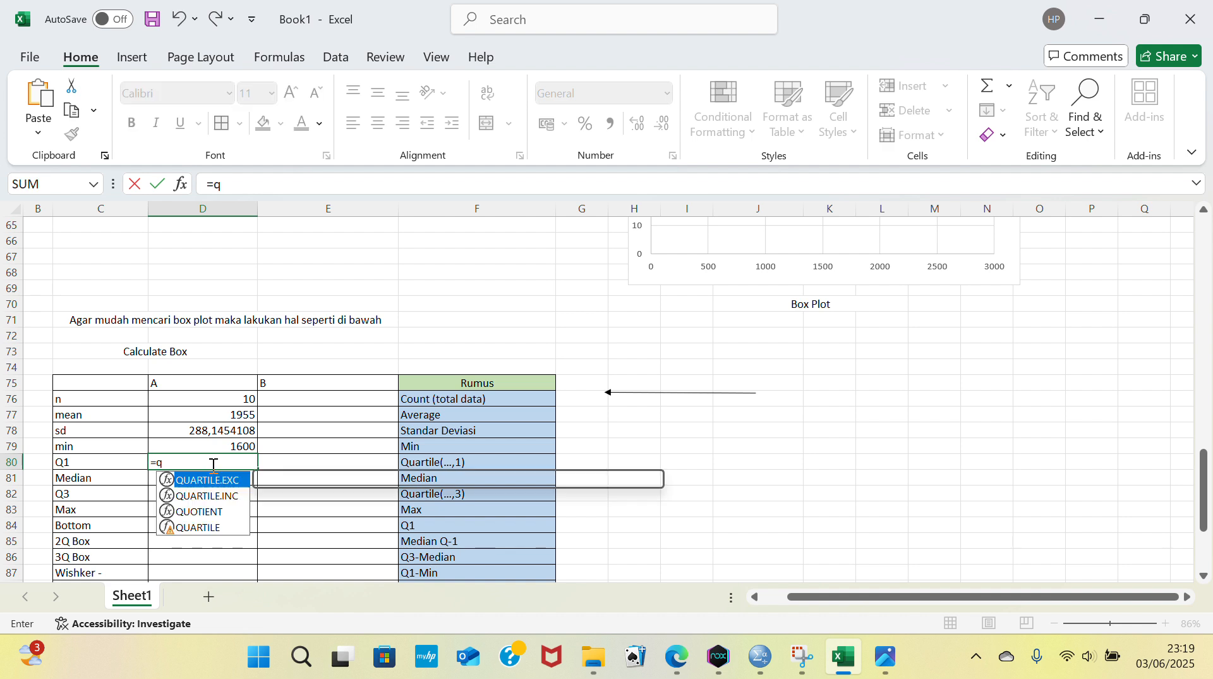
{"action": "type", "text": "uarti"}
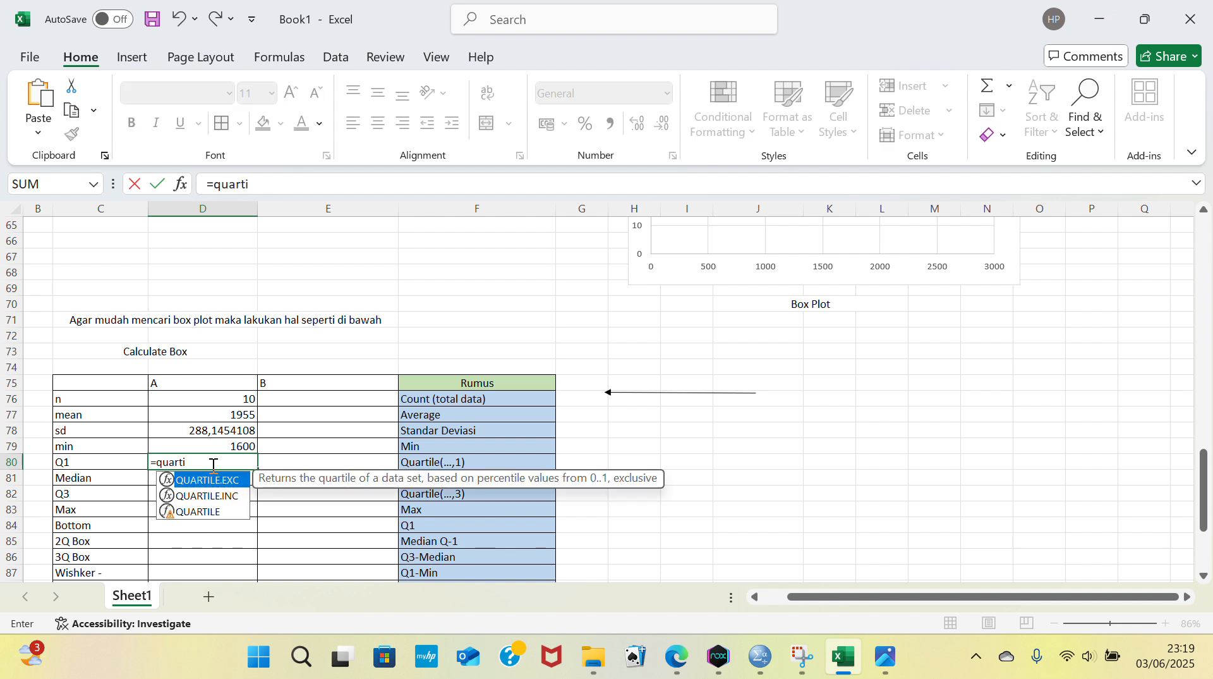
{"action": "type", "text": "le"}
{"action": "double_click", "coordinate": [220, 509]}
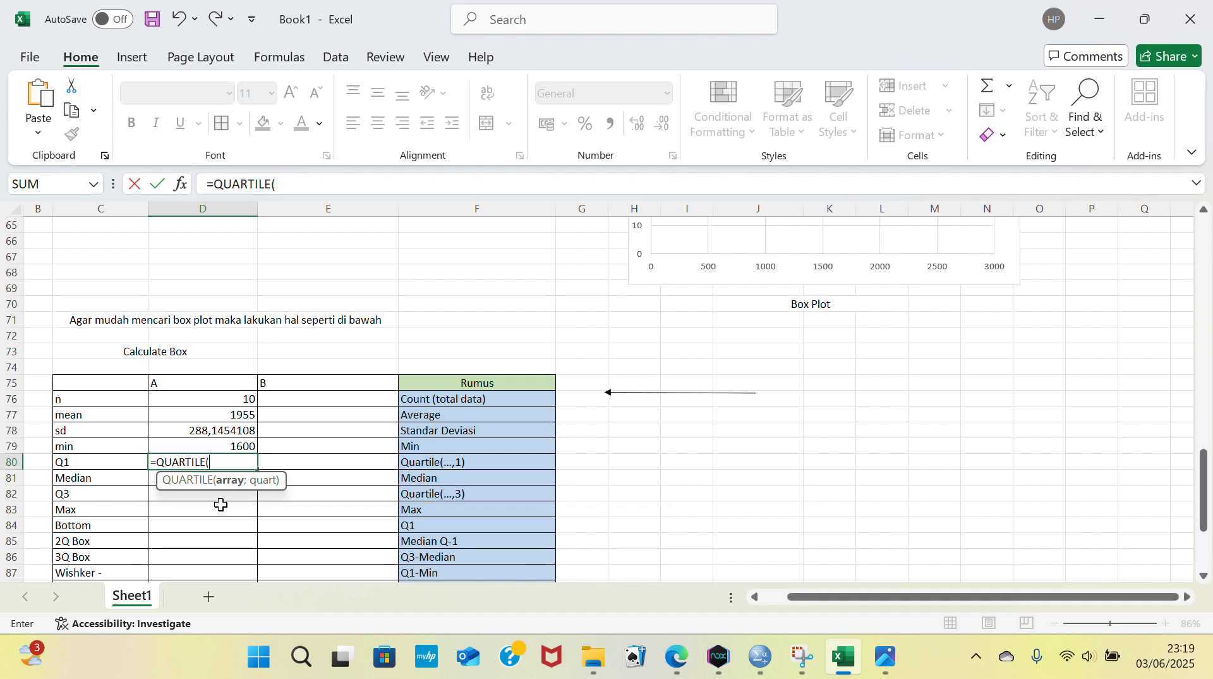
{"action": "scroll", "coordinate": [239, 427], "scroll_direction": "up", "scroll_amount": 4}
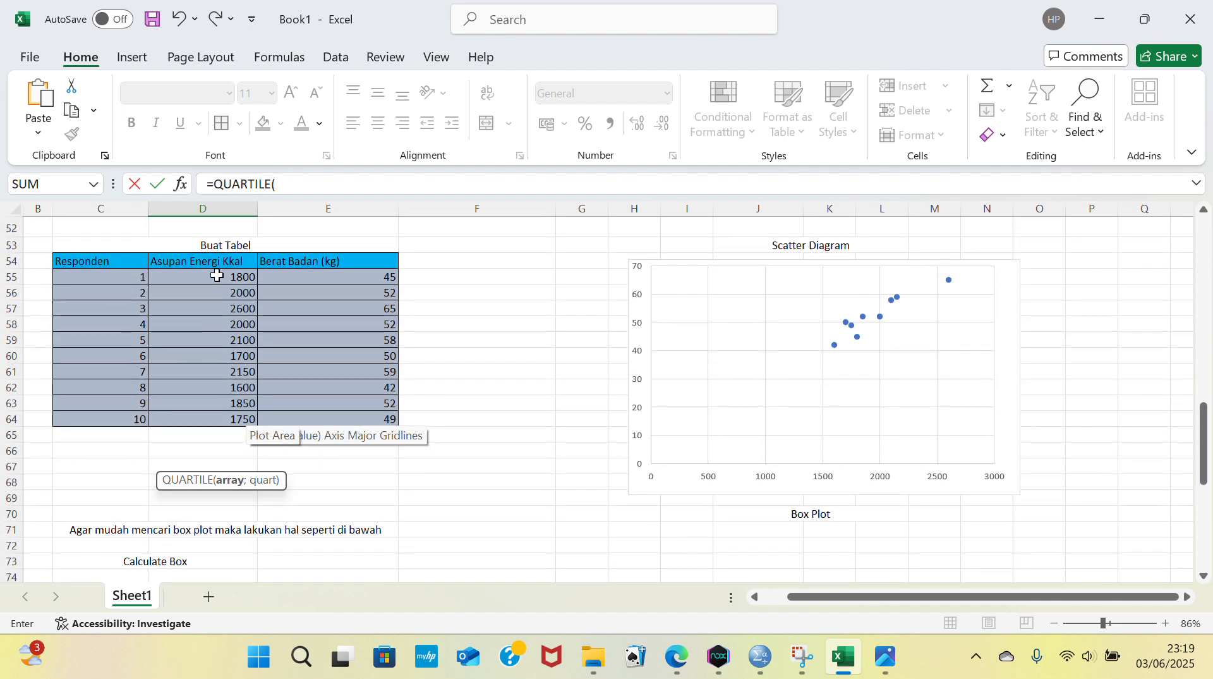
{"action": "left_click_drag", "start_coordinate": [216, 275], "coordinate": [246, 418]}
{"action": "scroll", "coordinate": [341, 365], "scroll_direction": "down", "scroll_amount": 5}
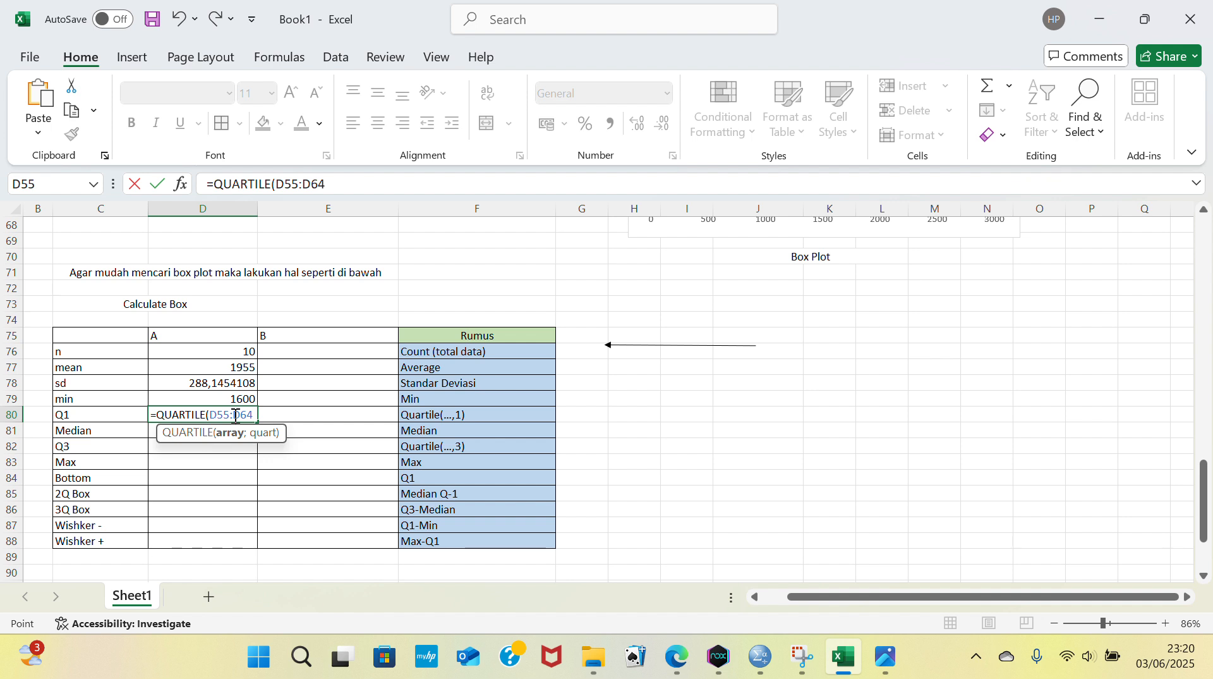
{"action": "left_click", "coordinate": [236, 414]}
{"action": "key", "text": "BackSpace"}
{"action": "type", "text": ";"}
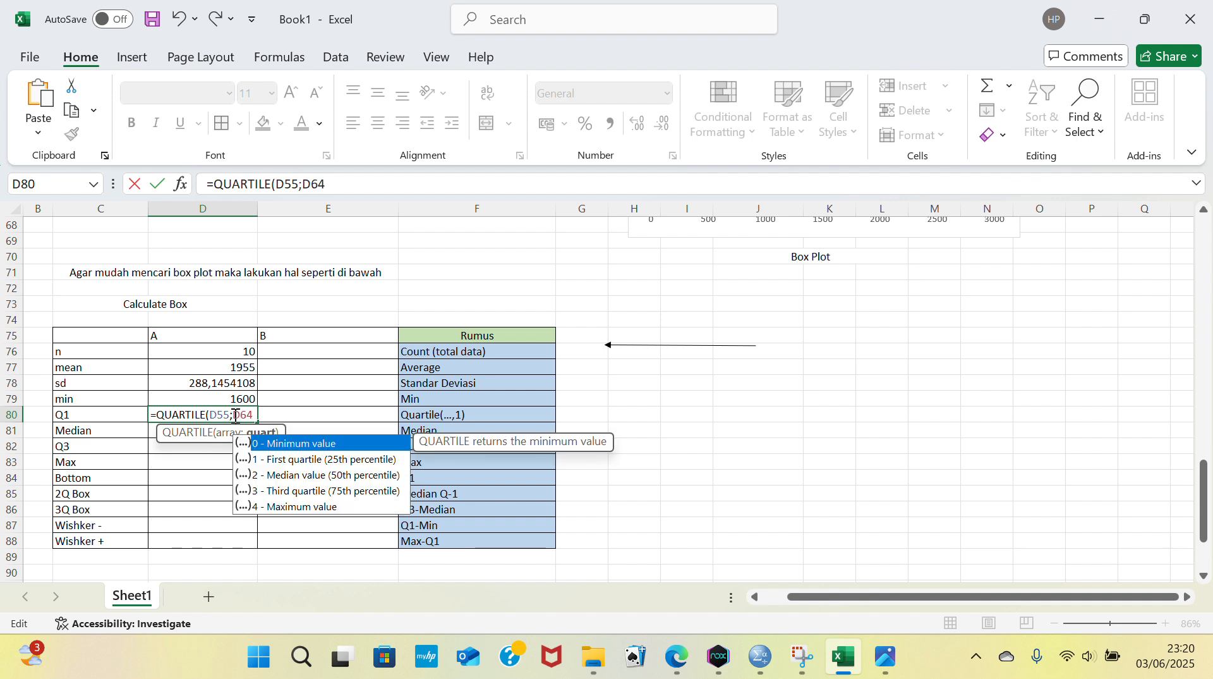
{"action": "double_click", "coordinate": [323, 460]}
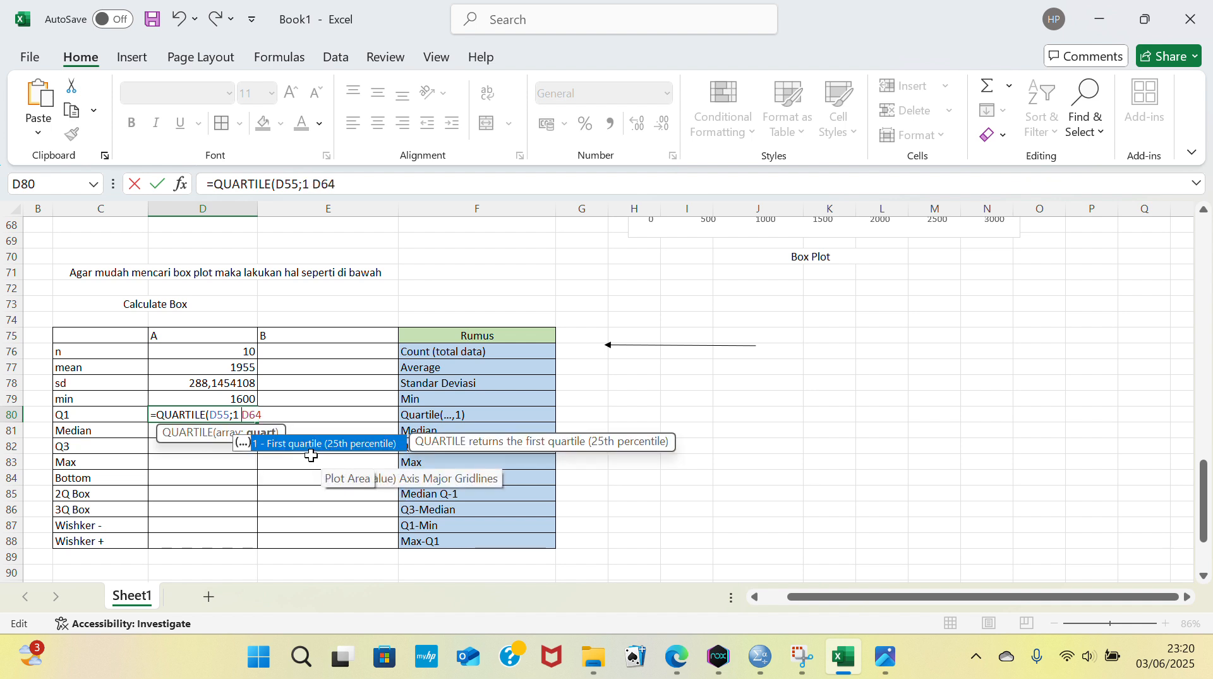
{"action": "key", "text": "Return"}
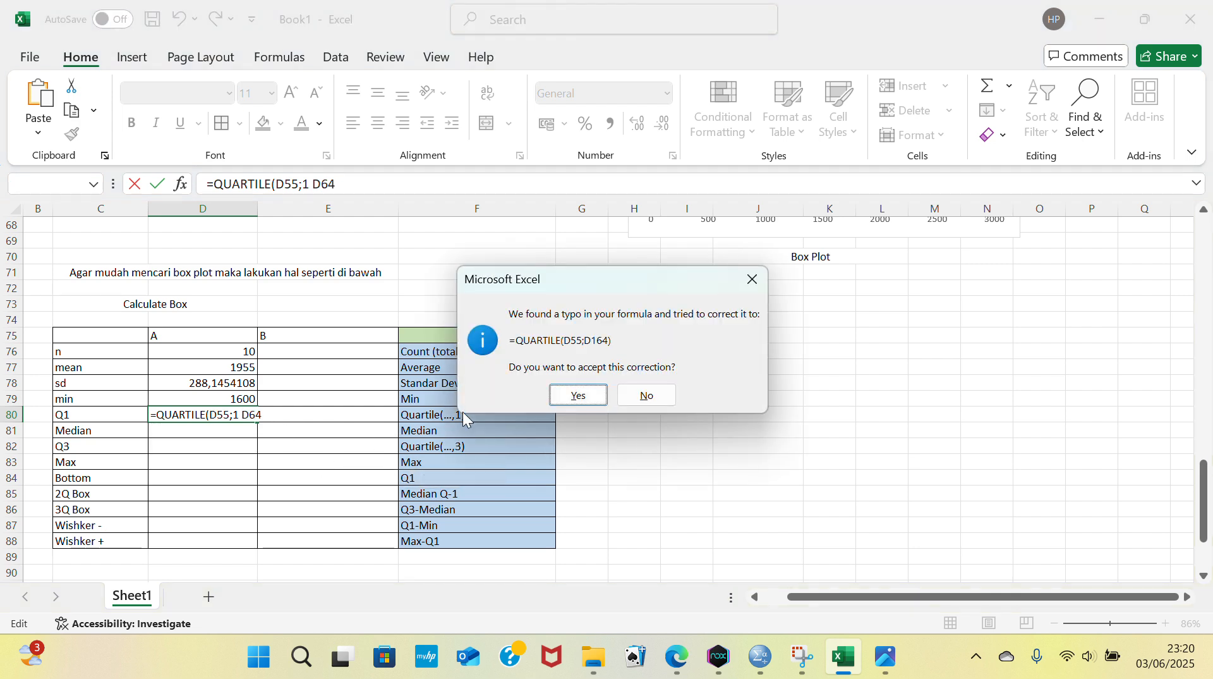
{"action": "left_click", "coordinate": [572, 396]}
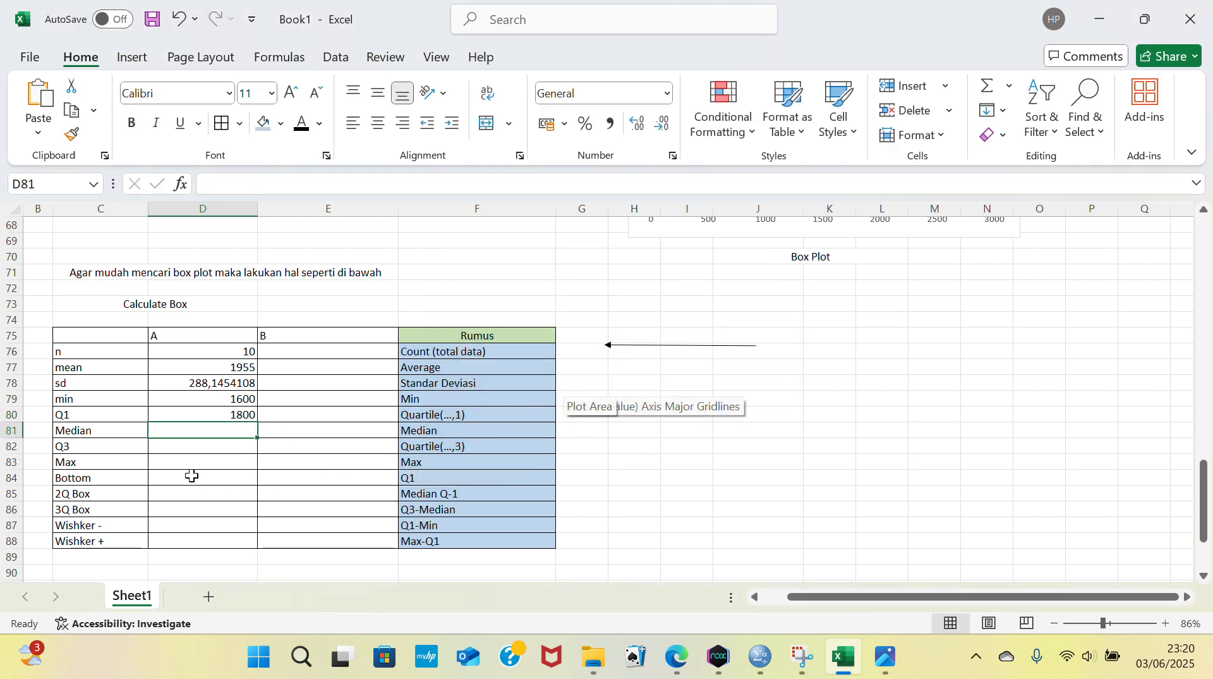
Step: Calculate the median in D81 with a MEDIAN formula over the energy intake values D55:D64
{"action": "type", "text": "="}
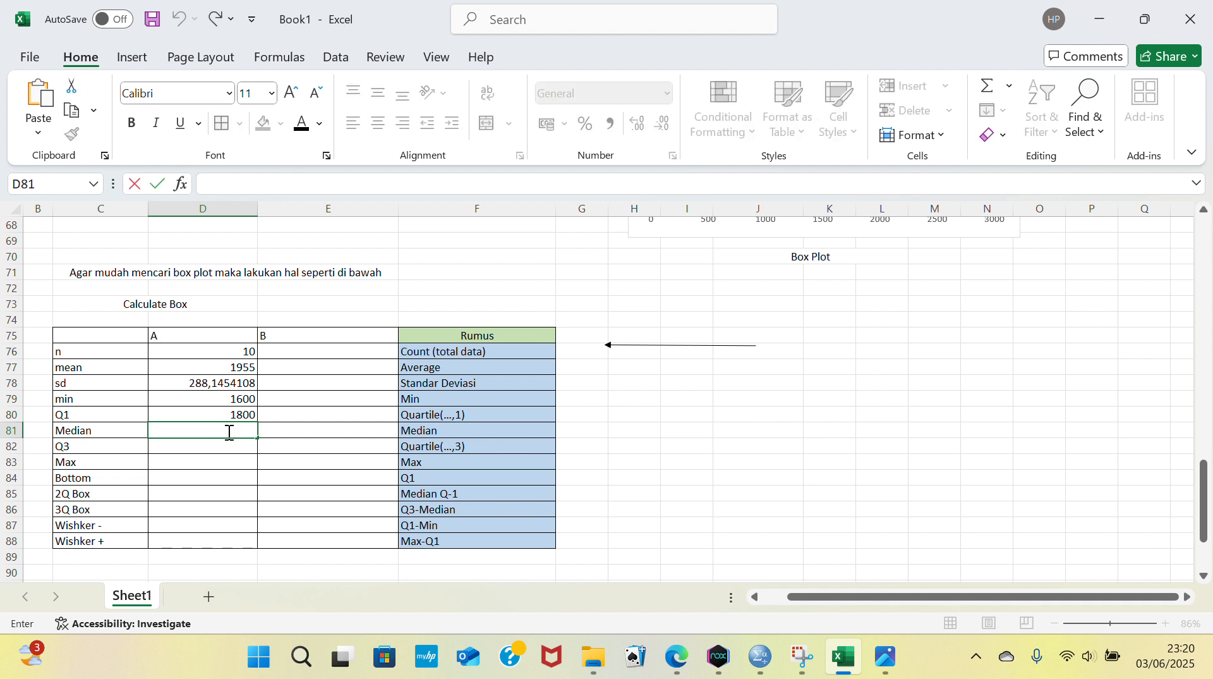
{"action": "type", "text": "med"}
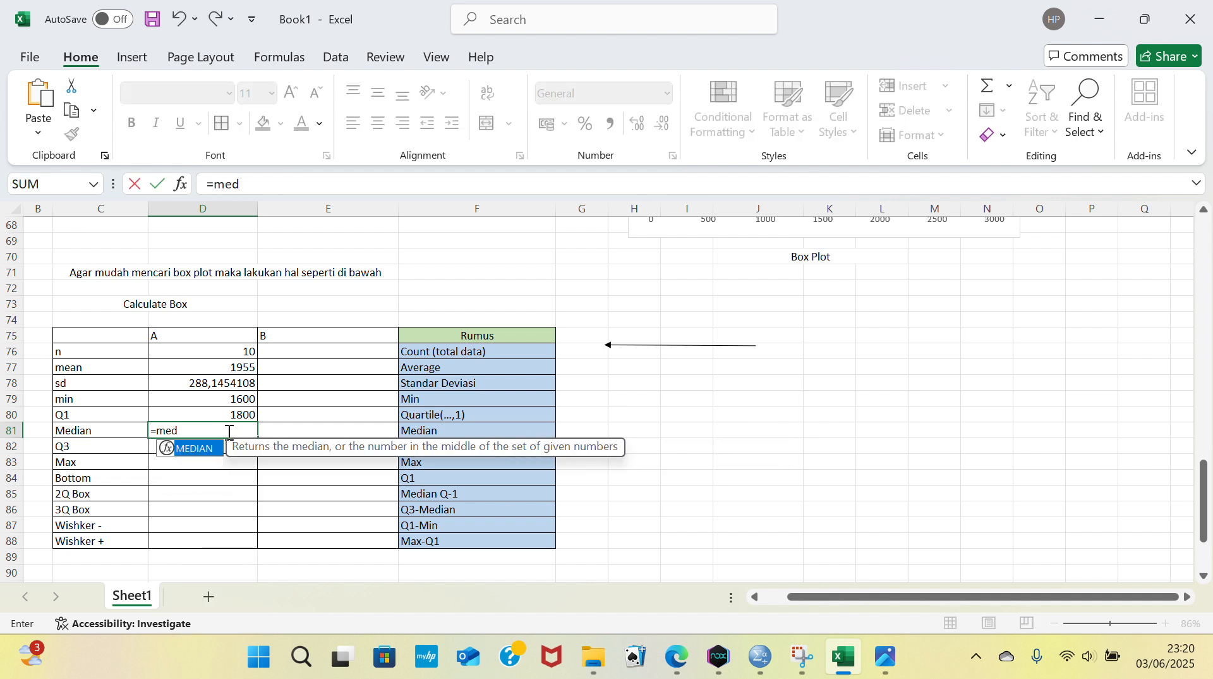
{"action": "double_click", "coordinate": [217, 448]}
{"action": "scroll", "coordinate": [226, 296], "scroll_direction": "up", "scroll_amount": 5}
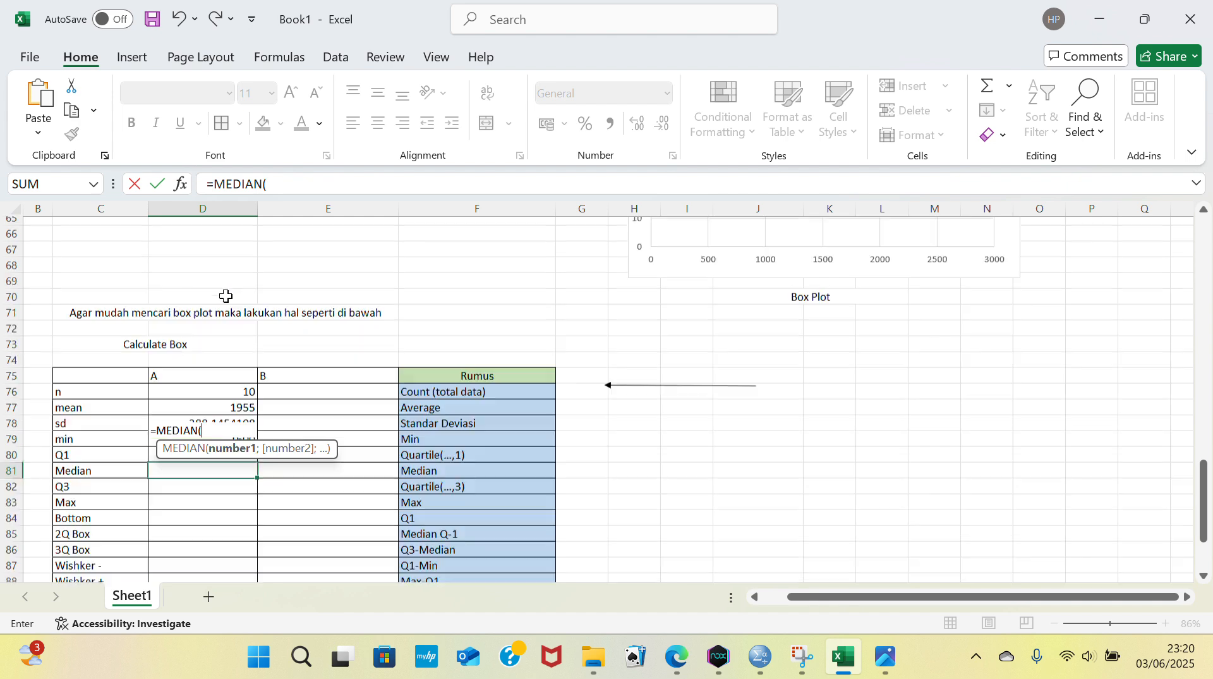
{"action": "left_click_drag", "start_coordinate": [211, 275], "coordinate": [250, 415]}
{"action": "scroll", "coordinate": [291, 468], "scroll_direction": "down", "scroll_amount": 6}
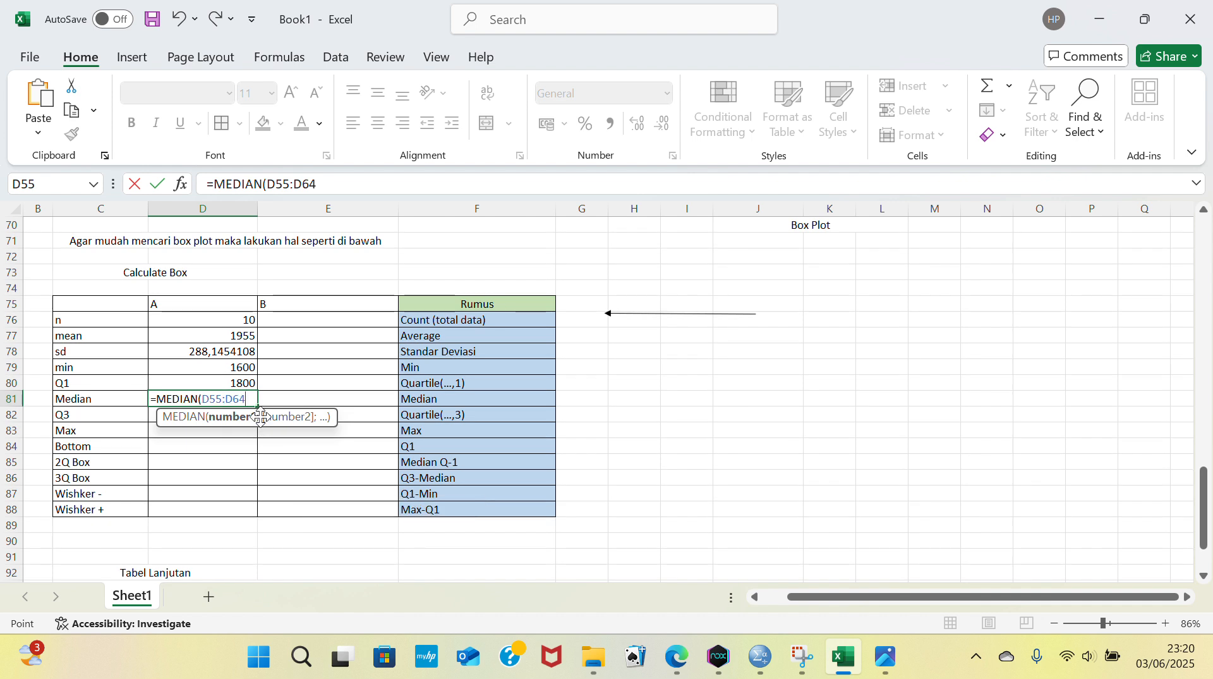
{"action": "key", "text": "Return"}
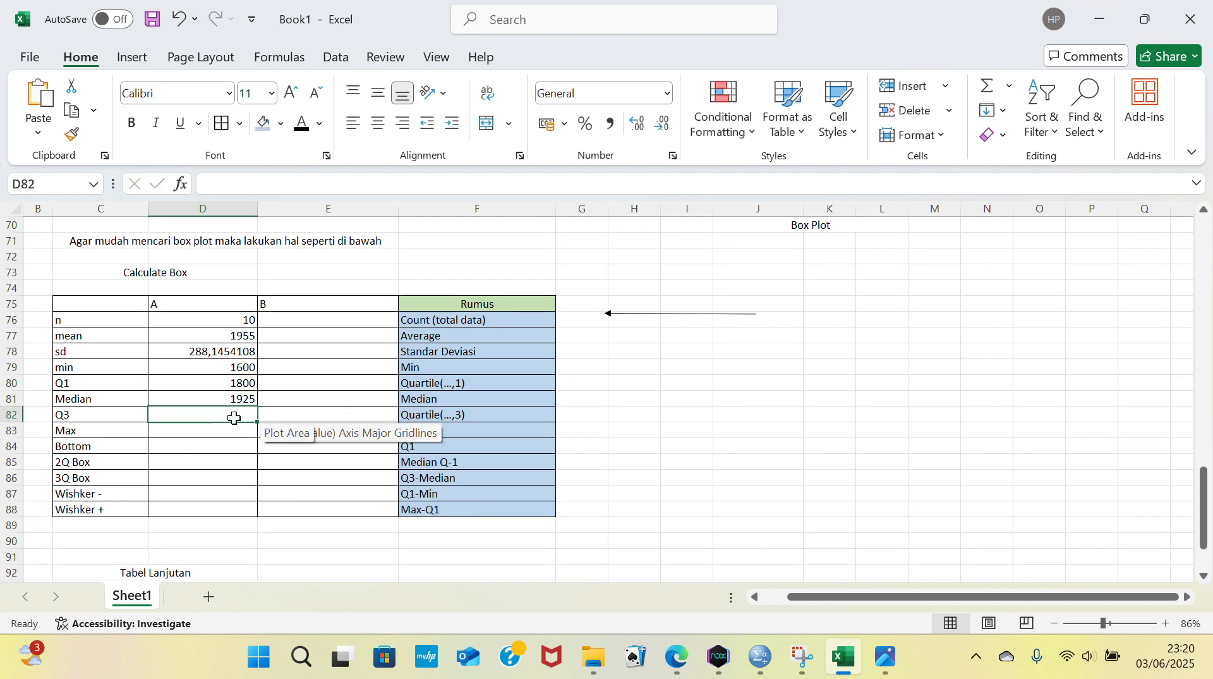
Step: Try a QUARTILE formula for Q3 in D82 using D55;D64 with the third quartile option inserted, accepting the proposed correction
{"action": "double_click", "coordinate": [233, 418]}
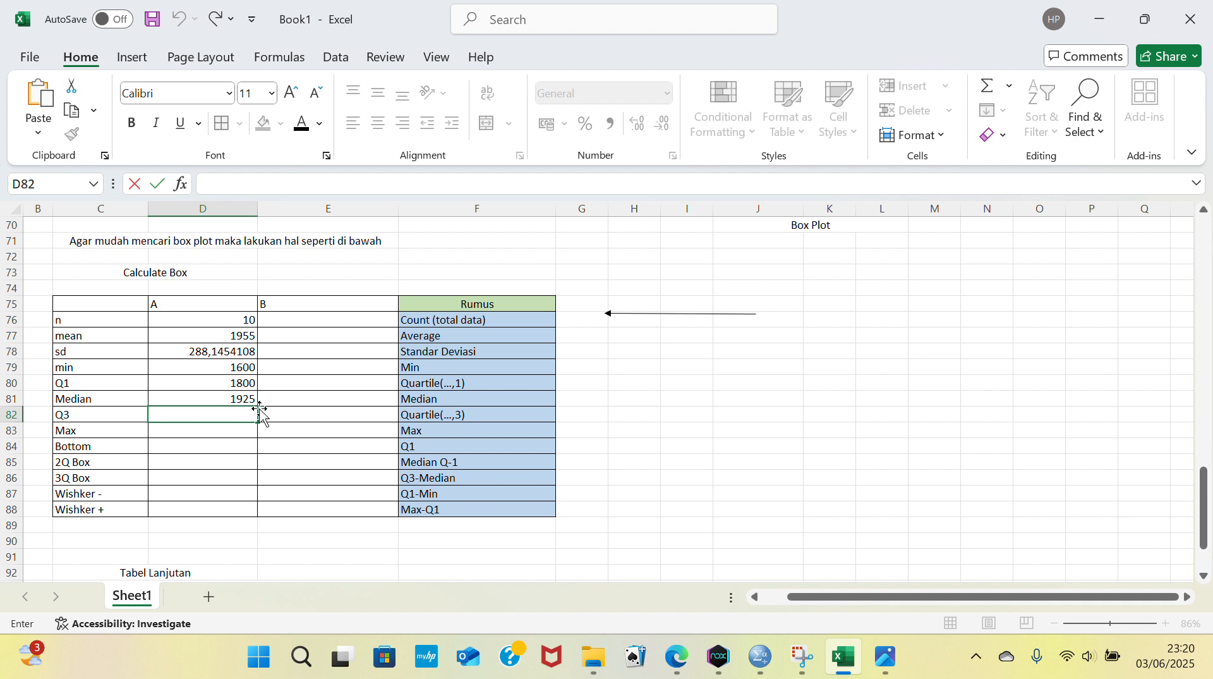
{"action": "type", "text": "=q"}
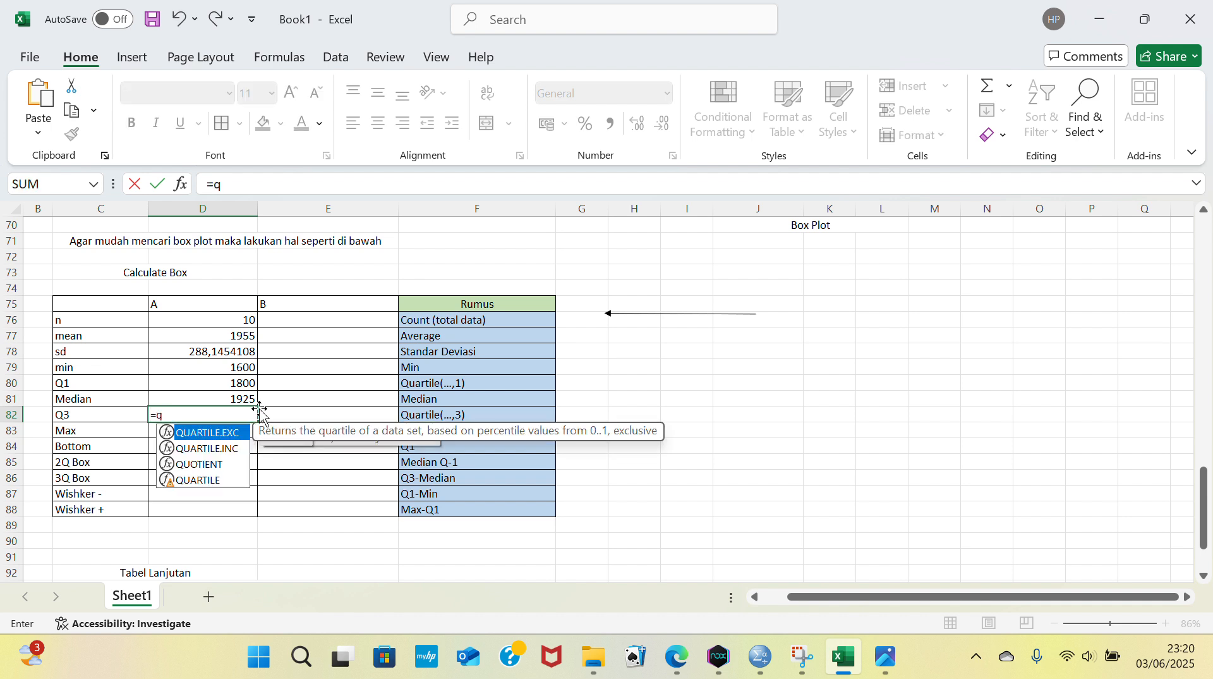
{"action": "type", "text": "uartile"}
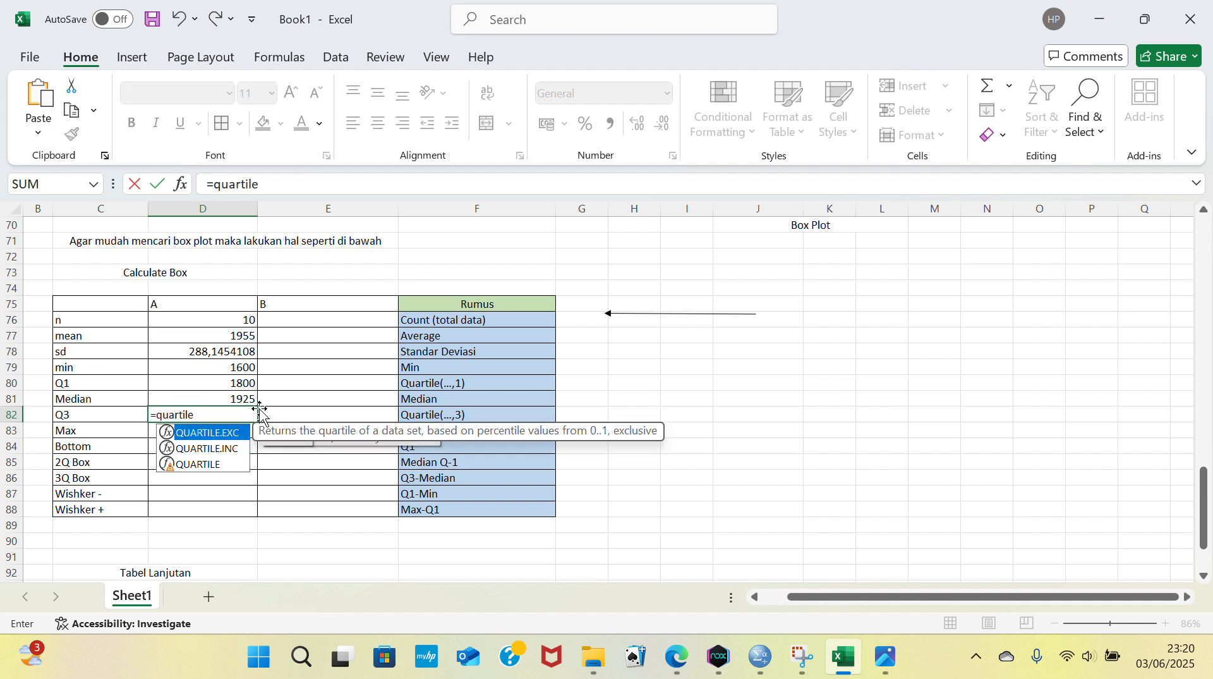
{"action": "double_click", "coordinate": [230, 467]}
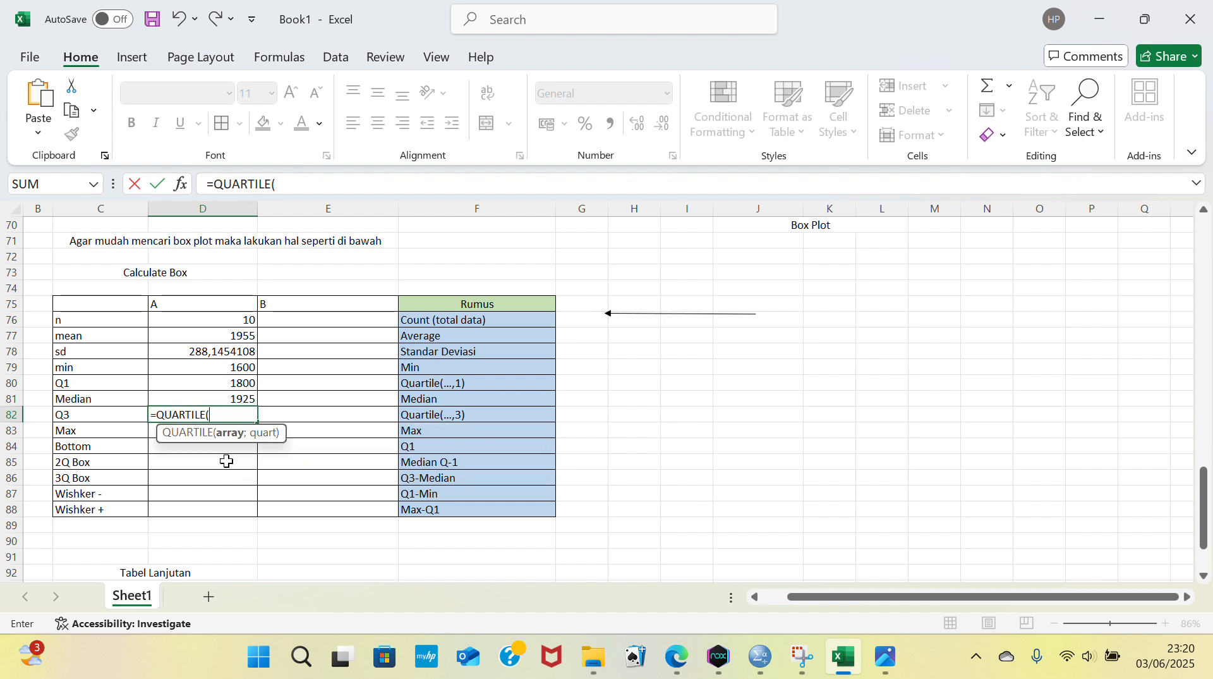
{"action": "scroll", "coordinate": [240, 379], "scroll_direction": "up", "scroll_amount": 5}
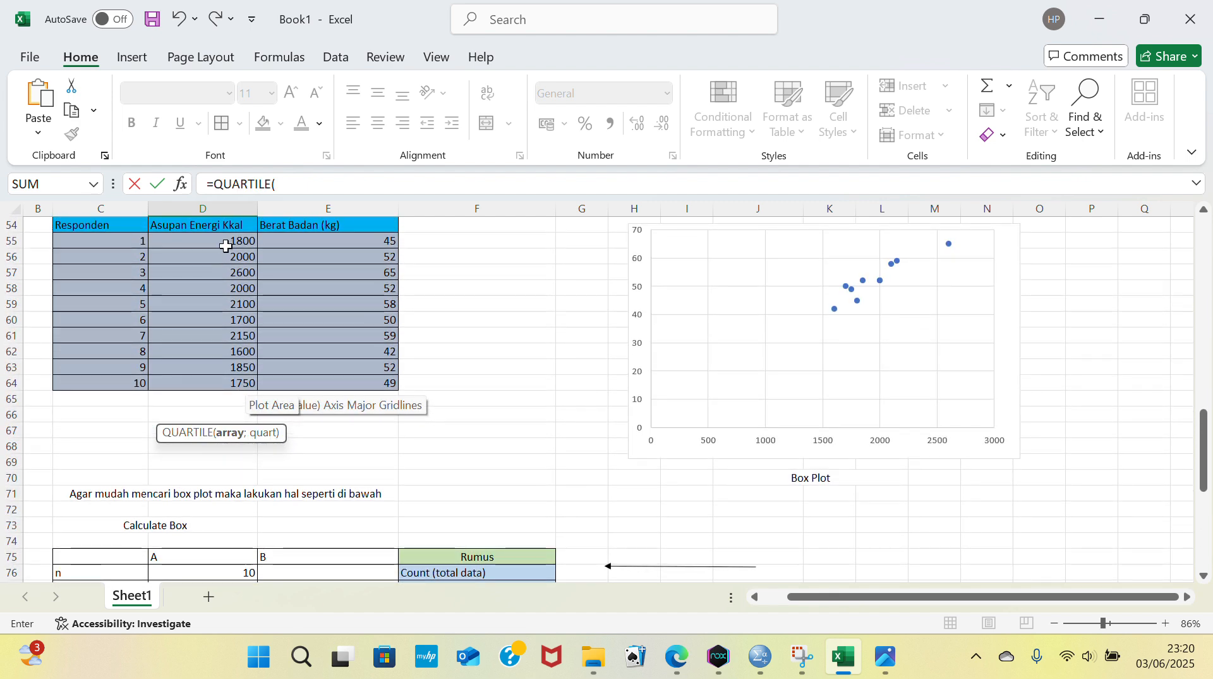
{"action": "left_click_drag", "start_coordinate": [225, 241], "coordinate": [246, 371]}
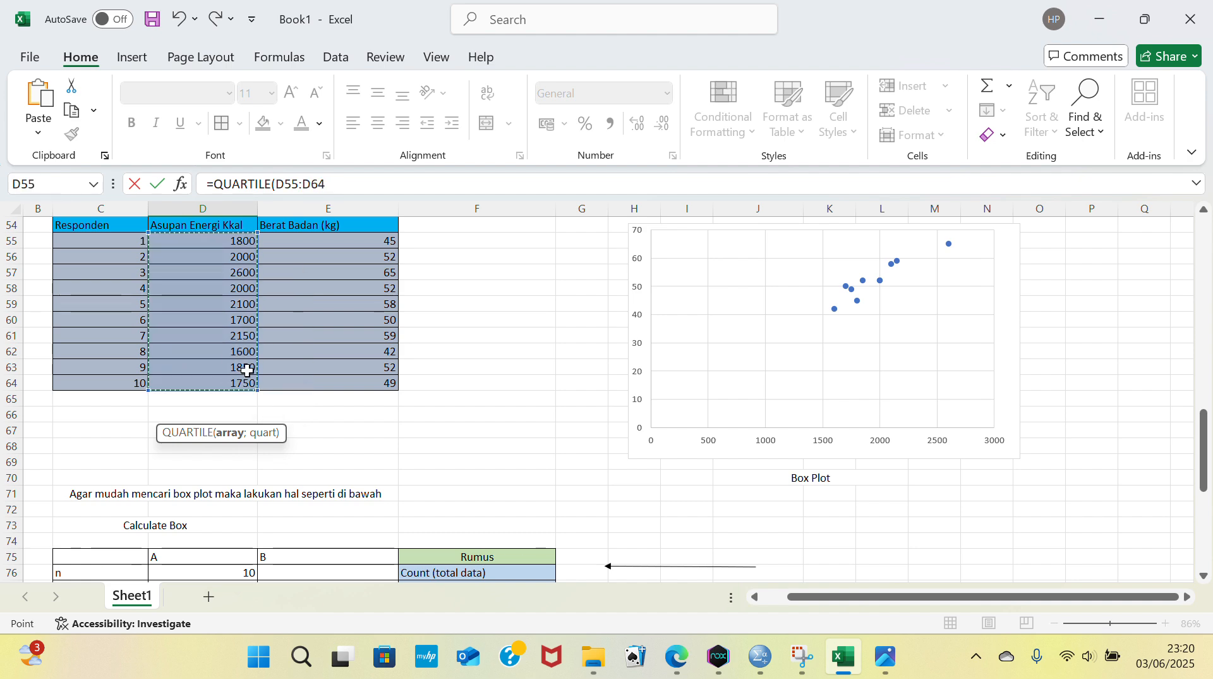
{"action": "scroll", "coordinate": [247, 371], "scroll_direction": "down", "scroll_amount": 6}
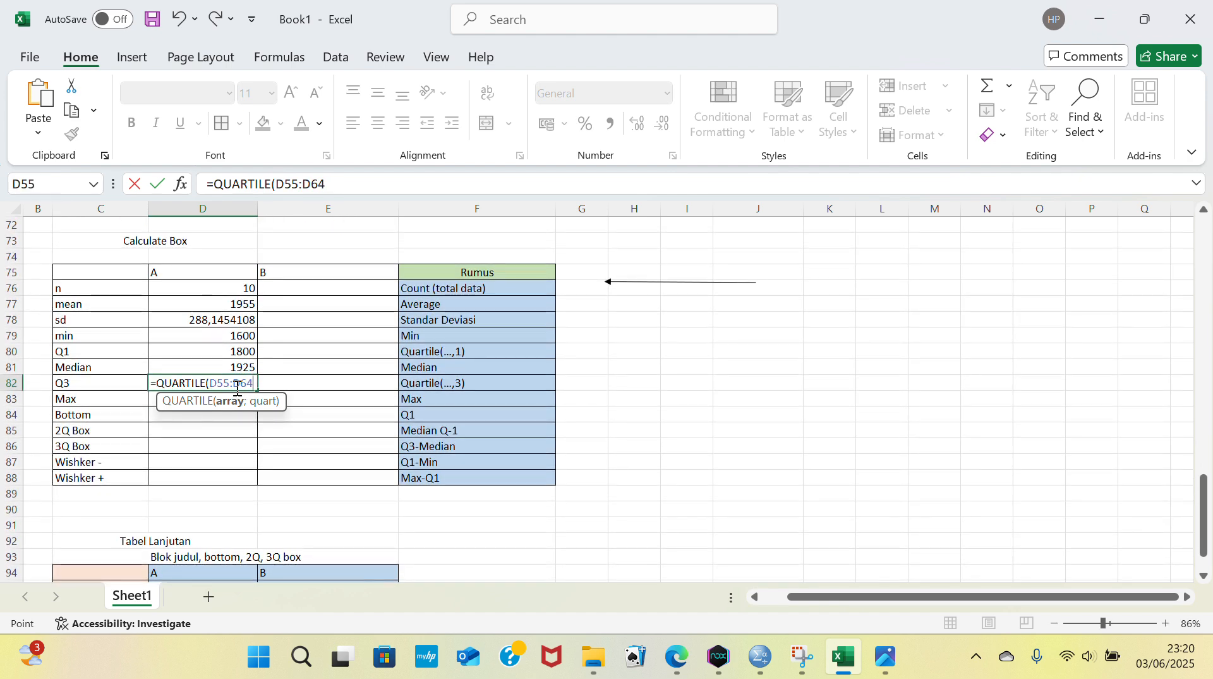
{"action": "left_click", "coordinate": [236, 386]}
{"action": "key", "text": "BackSpace"}
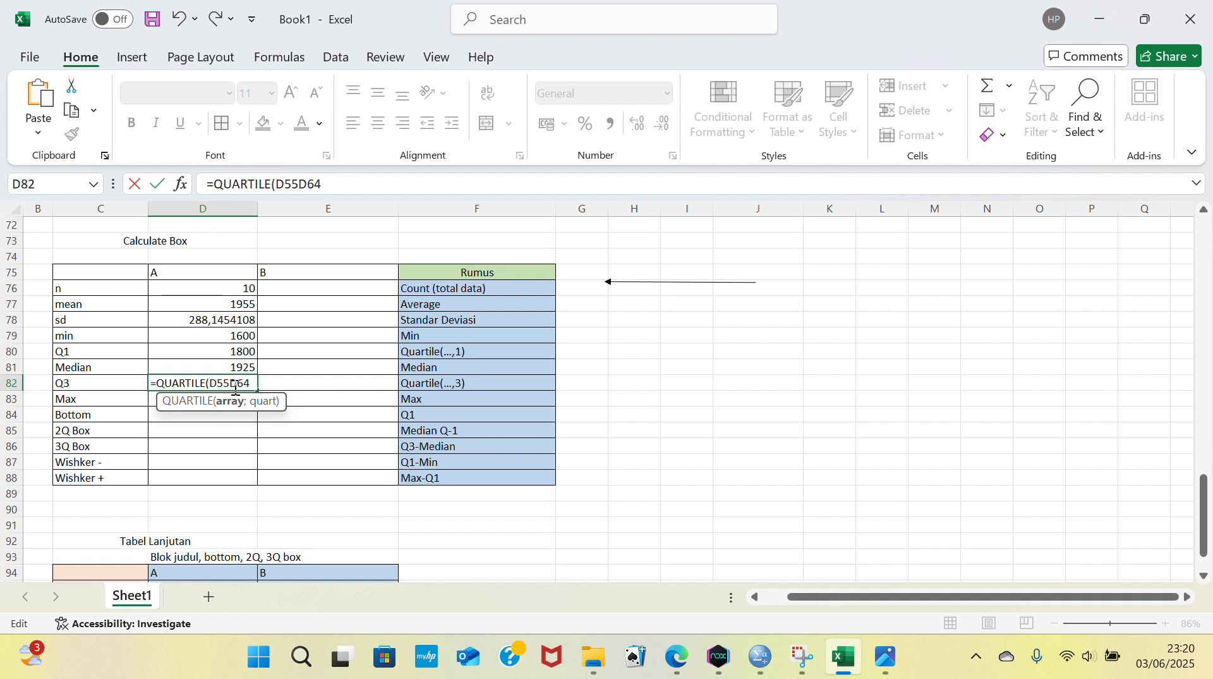
{"action": "type", "text": ";"}
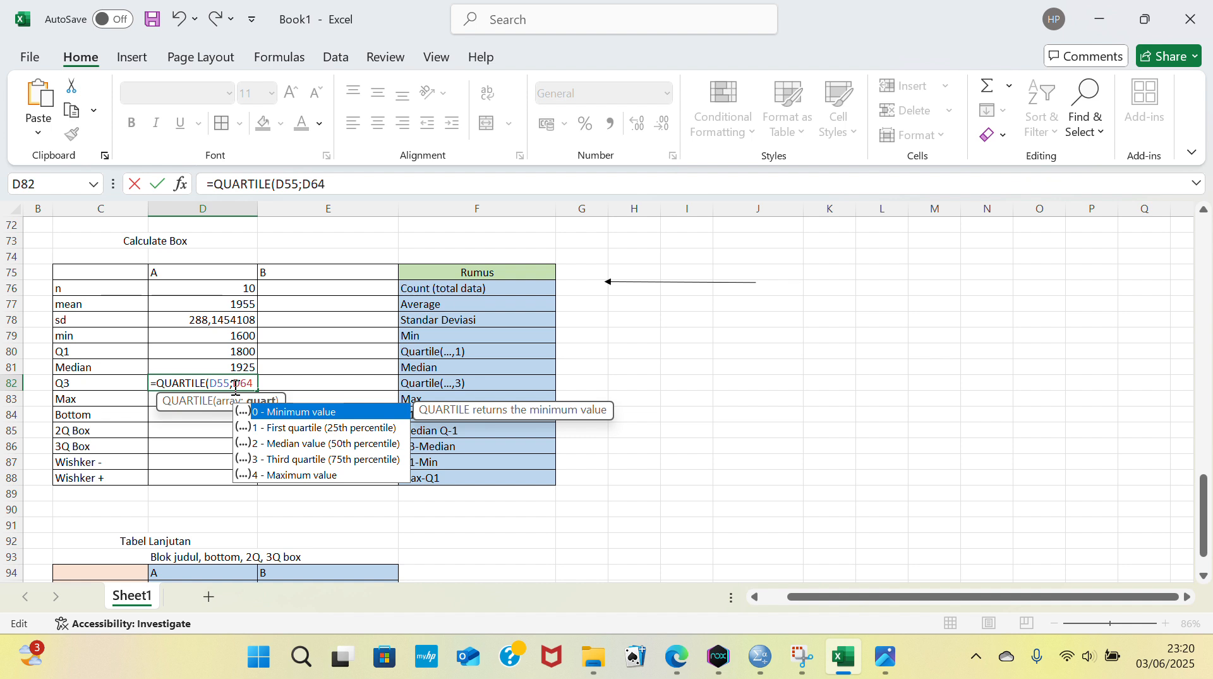
{"action": "double_click", "coordinate": [298, 459]}
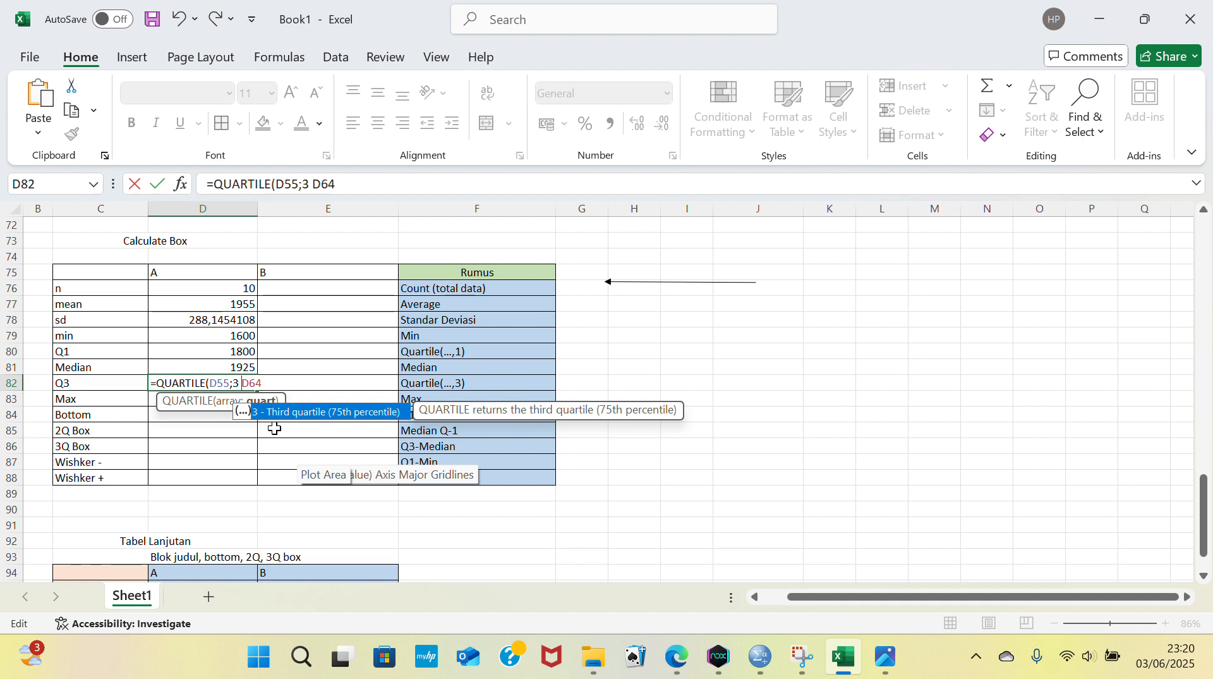
{"action": "key", "text": "Return"}
{"action": "left_click", "coordinate": [577, 391]}
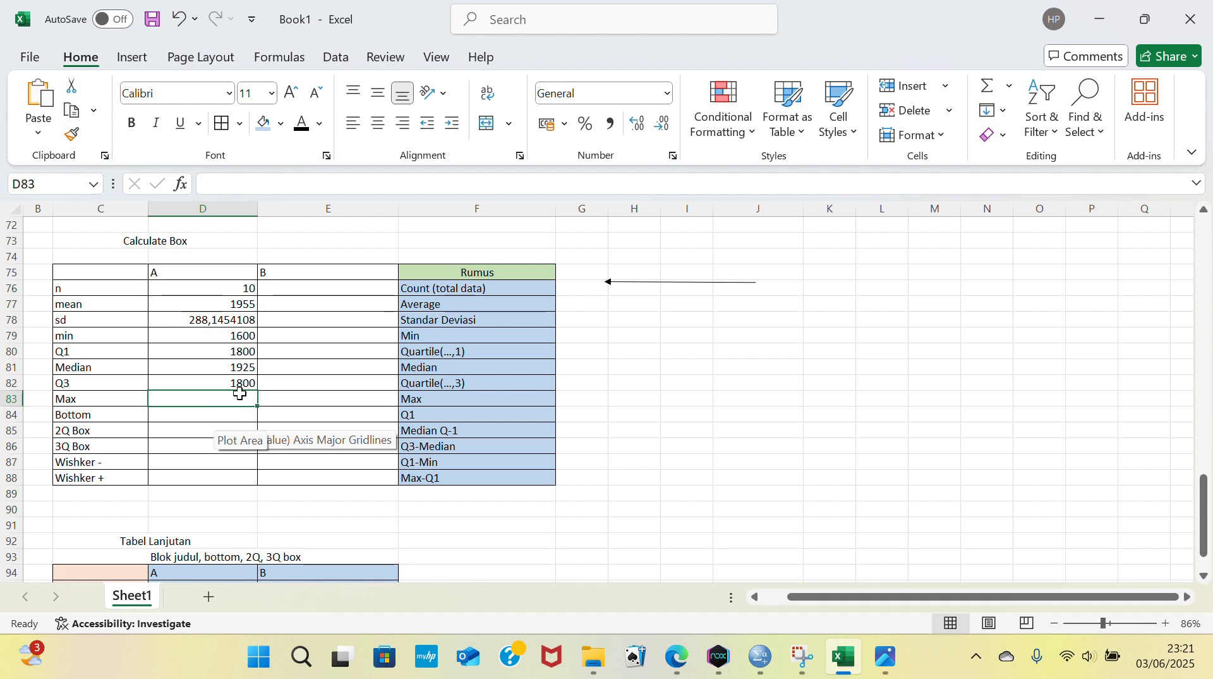
Step: Replace the incorrect Q3 formula in D82 with a bare equals sign
{"action": "scroll", "coordinate": [241, 394], "scroll_direction": "up", "scroll_amount": 4}
{"action": "scroll", "coordinate": [241, 393], "scroll_direction": "down", "scroll_amount": 5}
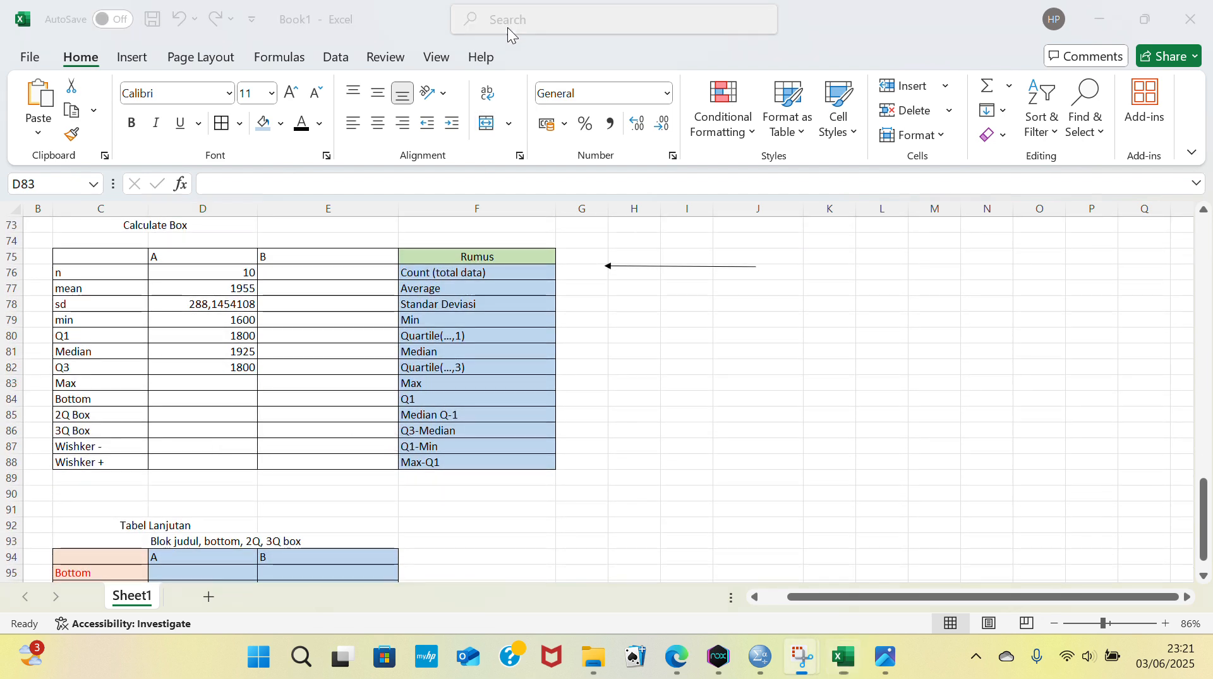
{"action": "type", "text": "="}
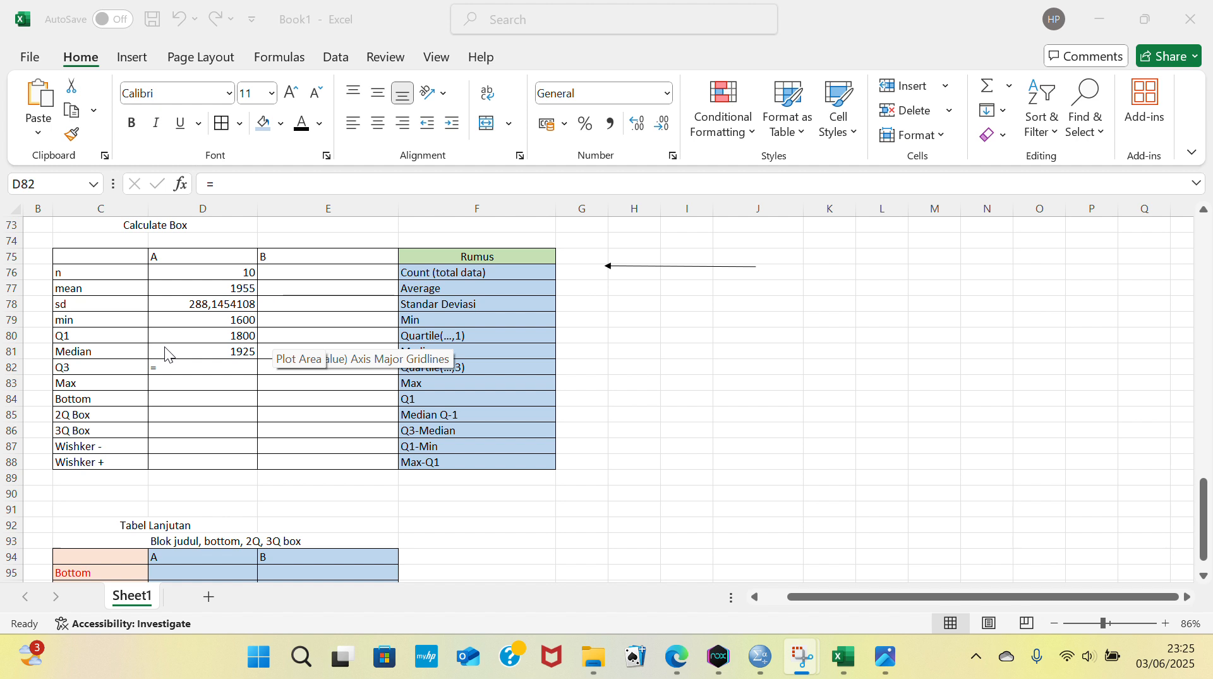
Step: Replace the Q1 formula in D80 with a QUARTILE formula over the energy intake values D55:D64, using quartile option 1
{"action": "double_click", "coordinate": [253, 336]}
{"action": "left_click_drag", "start_coordinate": [264, 335], "coordinate": [152, 335]}
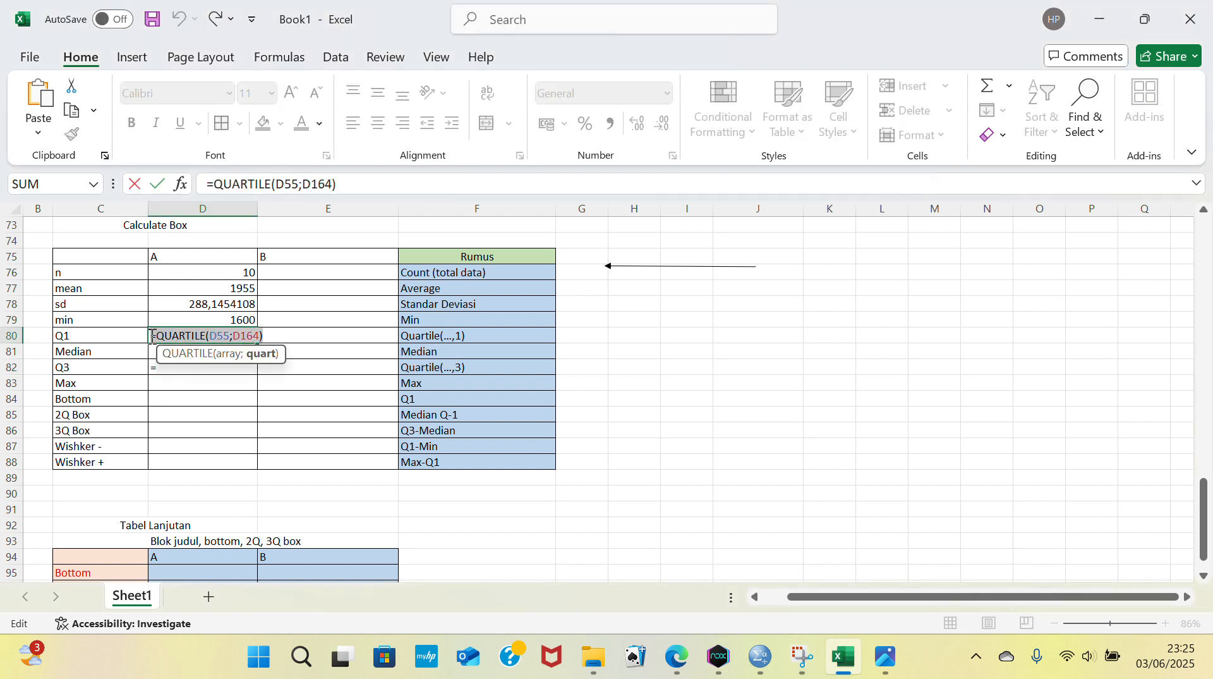
{"action": "key", "text": "BackSpace"}
{"action": "type", "text": "=qua"}
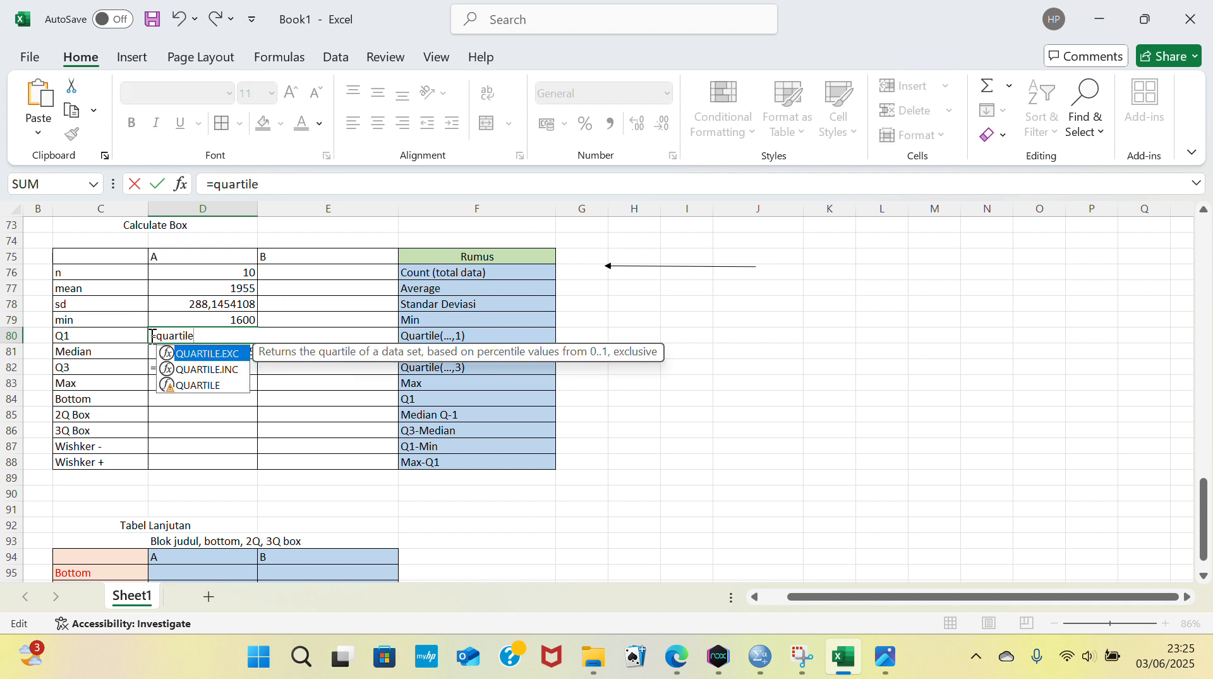
{"action": "type", "text": "rtile"}
{"action": "left_click", "coordinate": [201, 384]}
{"action": "double_click", "coordinate": [201, 384]}
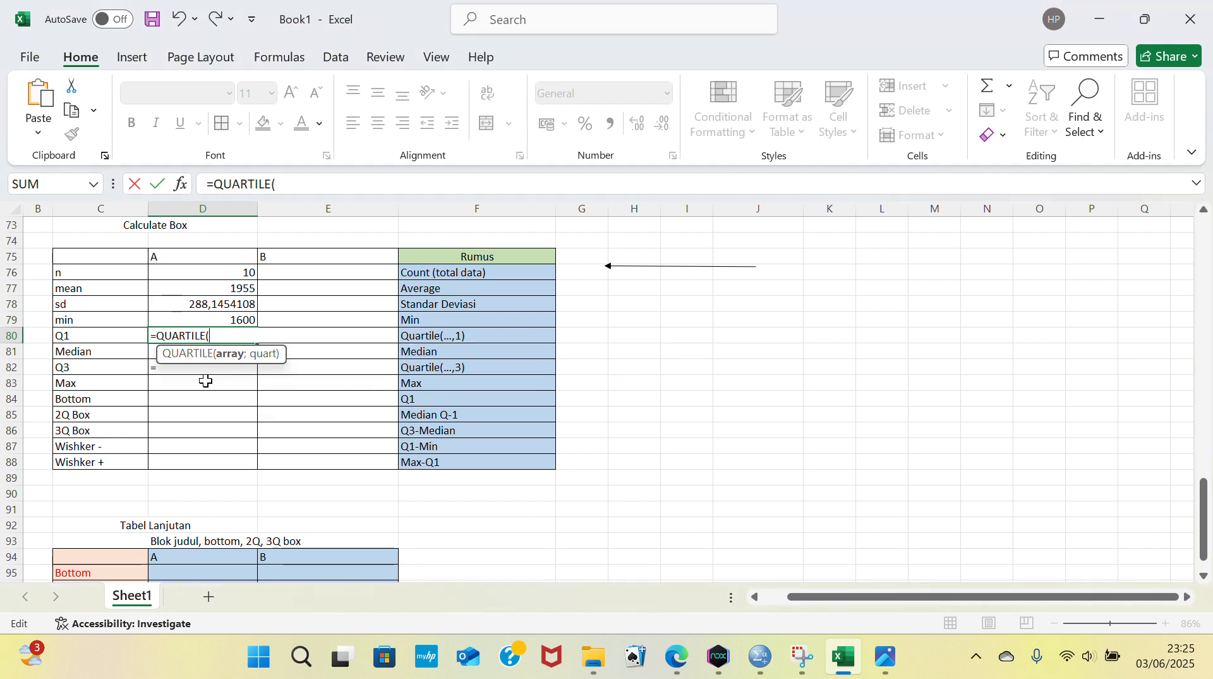
{"action": "scroll", "coordinate": [211, 256], "scroll_direction": "up", "scroll_amount": 7}
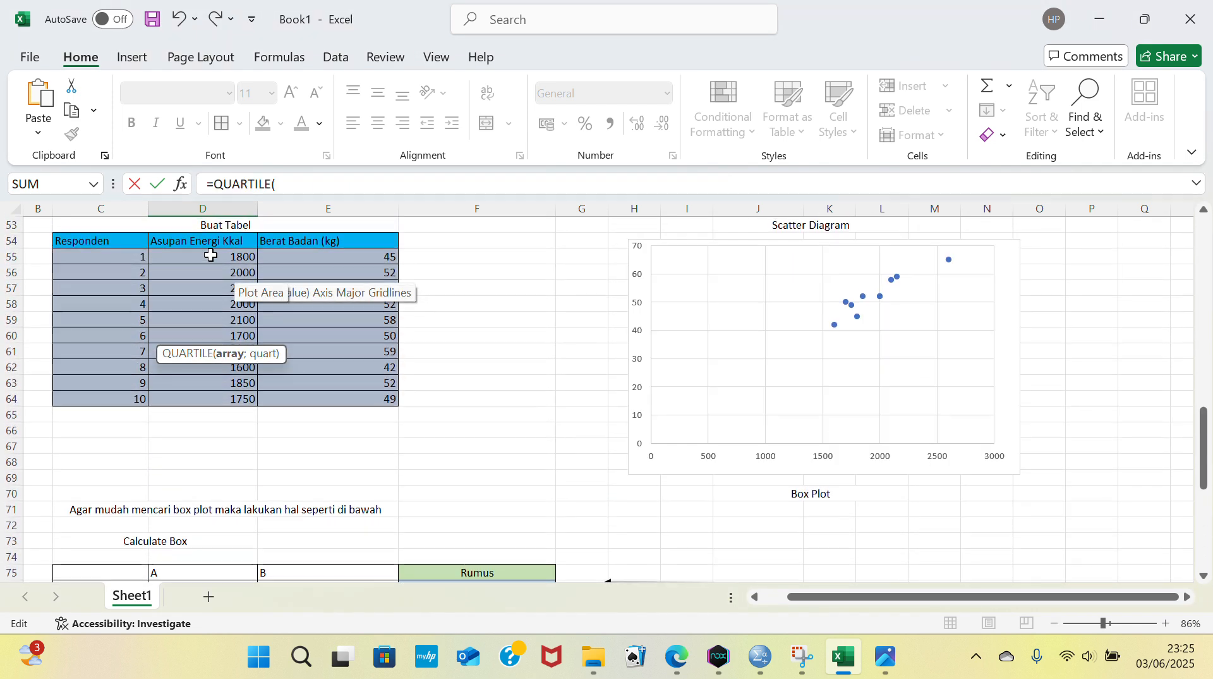
{"action": "left_click_drag", "start_coordinate": [211, 255], "coordinate": [250, 397]}
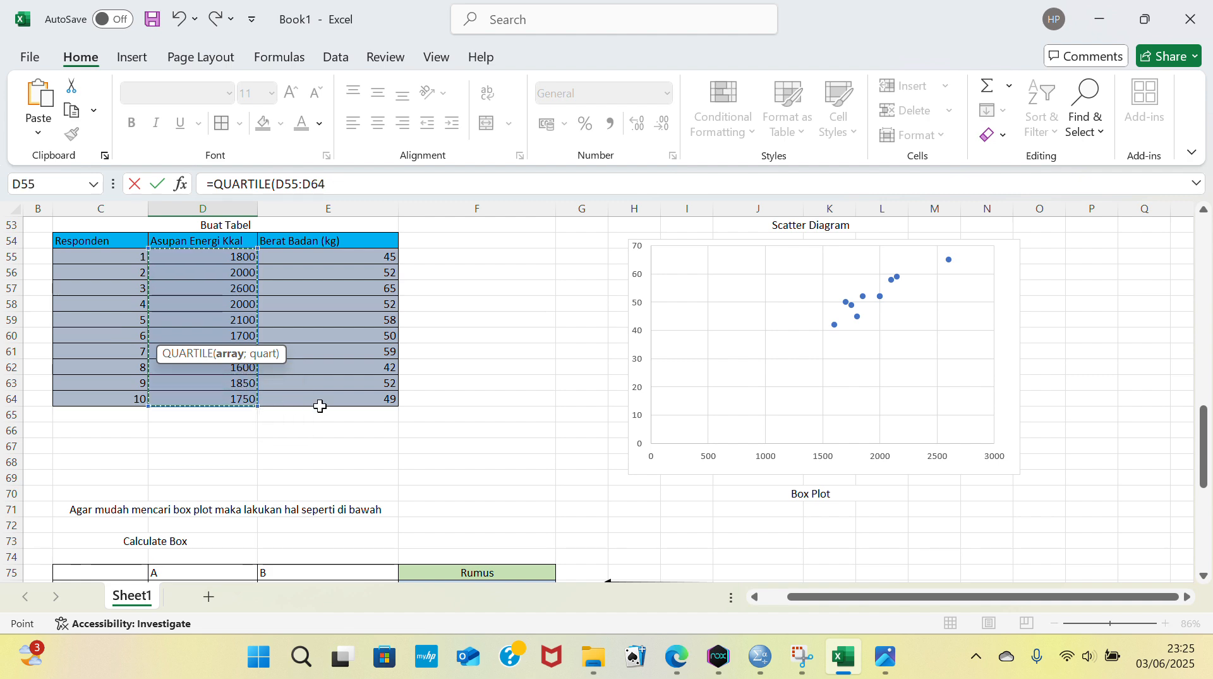
{"action": "scroll", "coordinate": [320, 406], "scroll_direction": "down", "scroll_amount": 5}
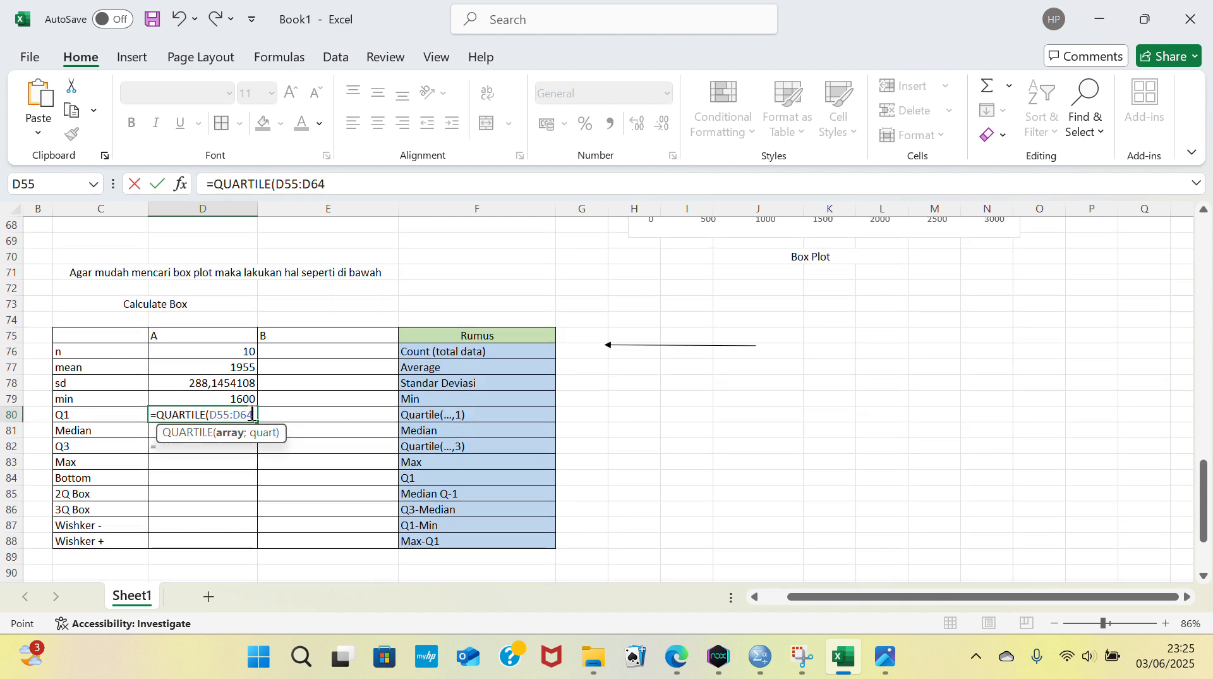
{"action": "type", "text": ";"}
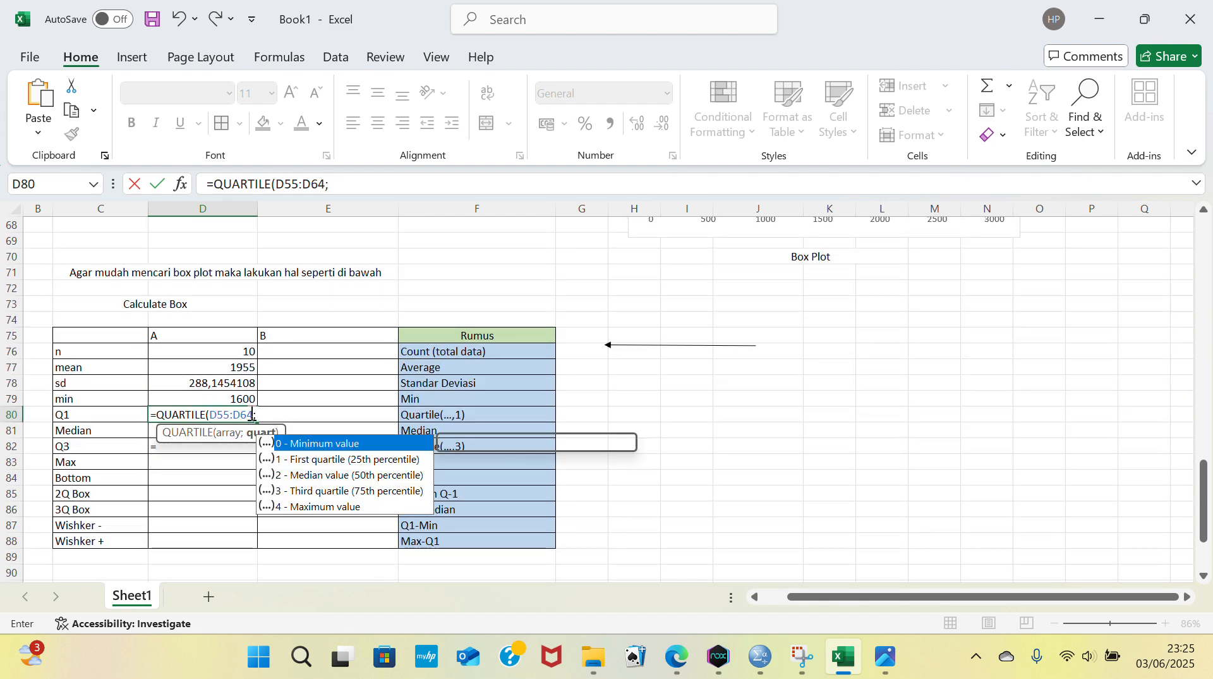
{"action": "double_click", "coordinate": [320, 461]}
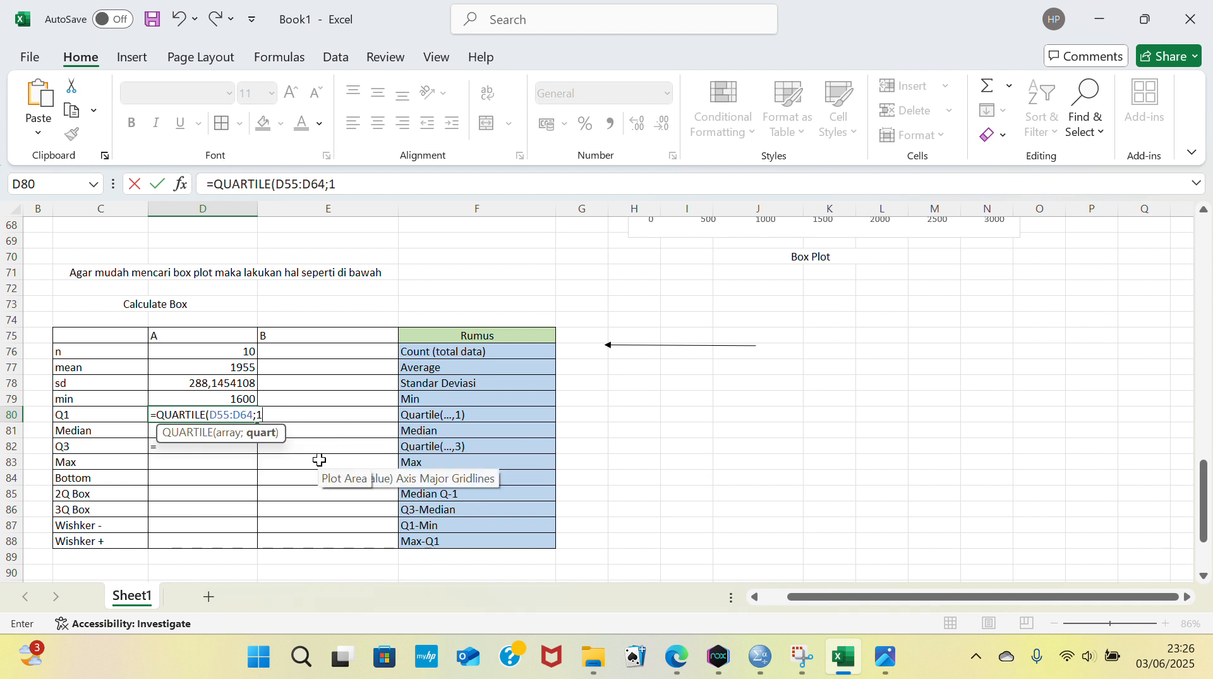
{"action": "key", "text": "Return"}
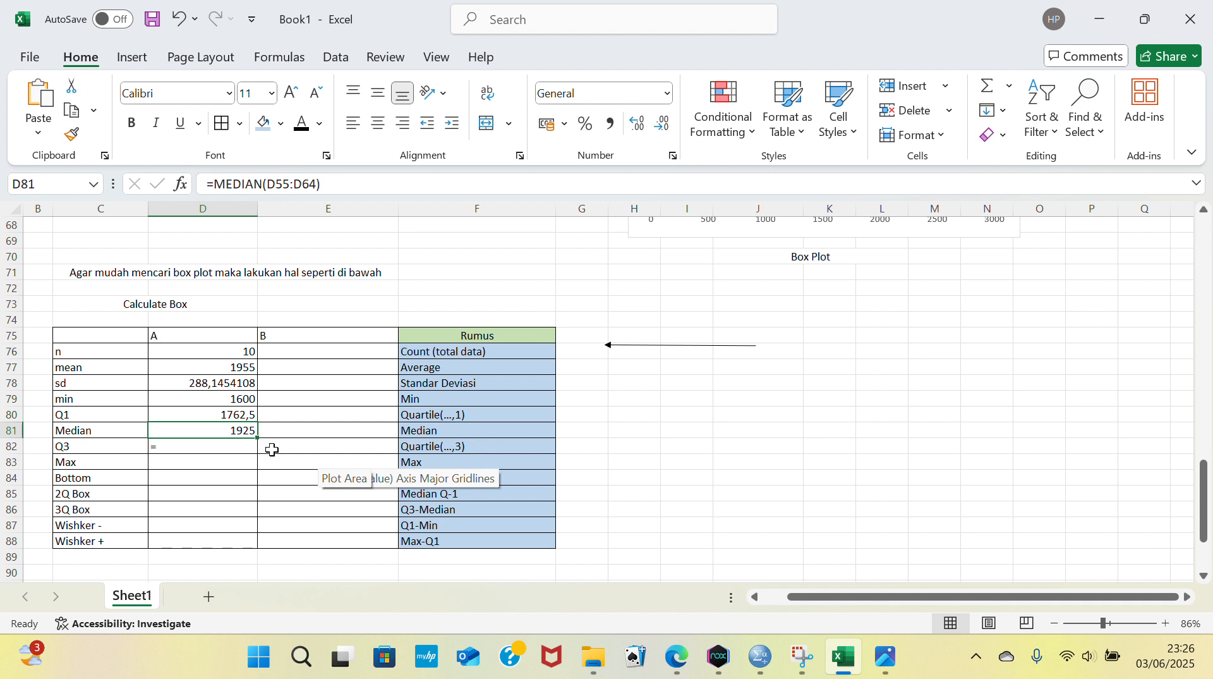
Step: Calculate Q3 in D82 with a QUARTILE formula over the energy intake values D55:D64, using quartile option 3
{"action": "left_click", "coordinate": [233, 450]}
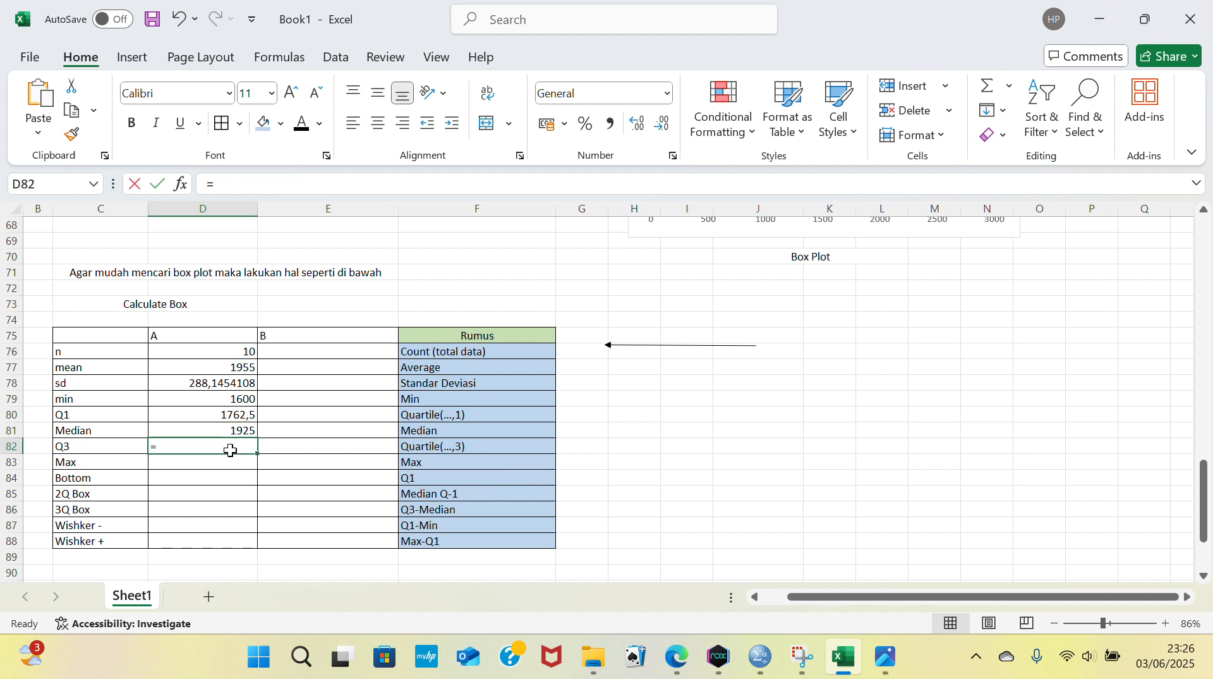
{"action": "type", "text": "="}
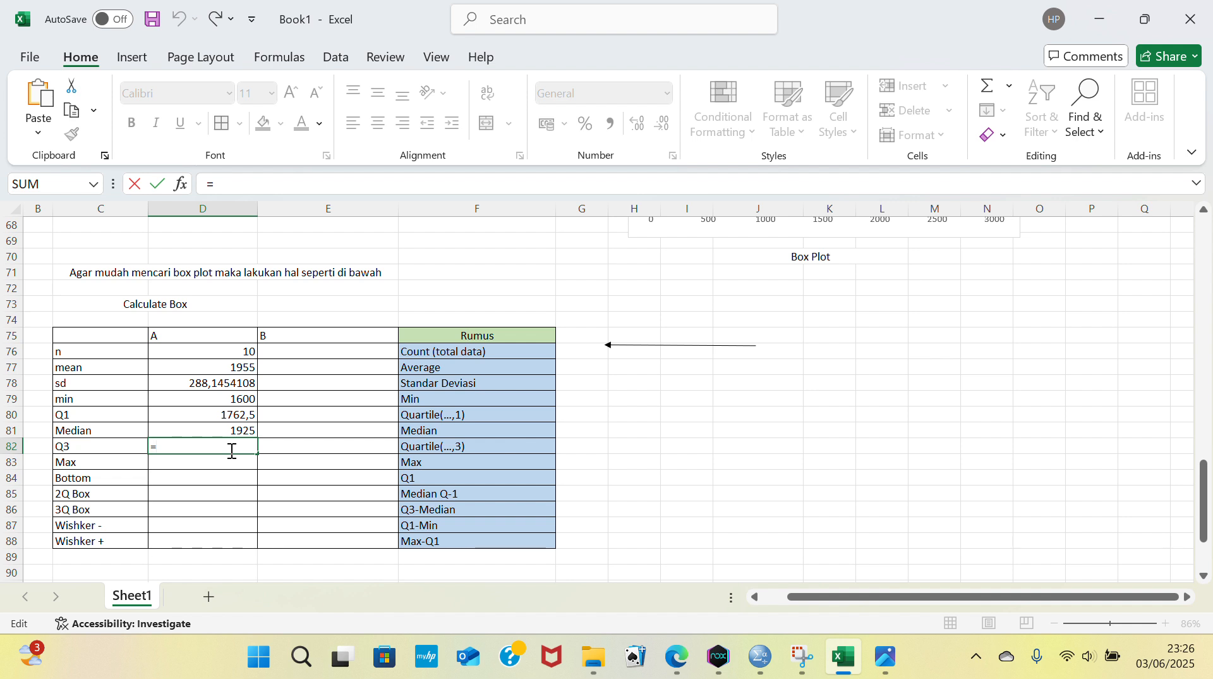
{"action": "type", "text": "quartile"}
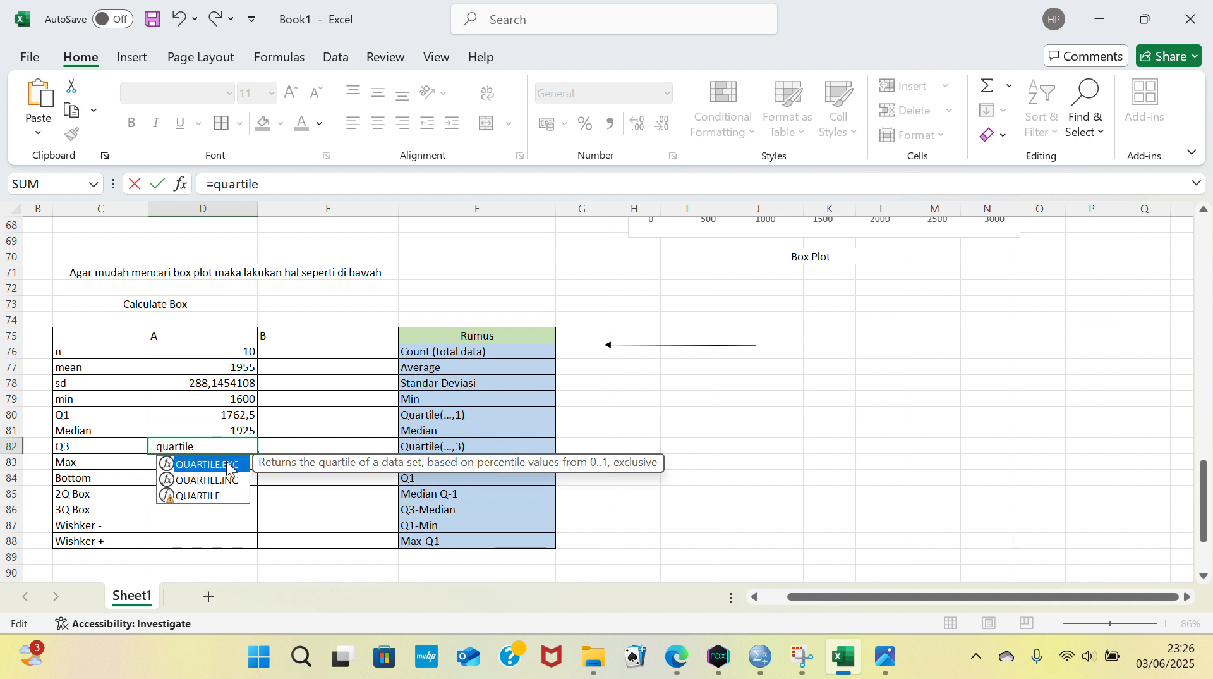
{"action": "double_click", "coordinate": [221, 499]}
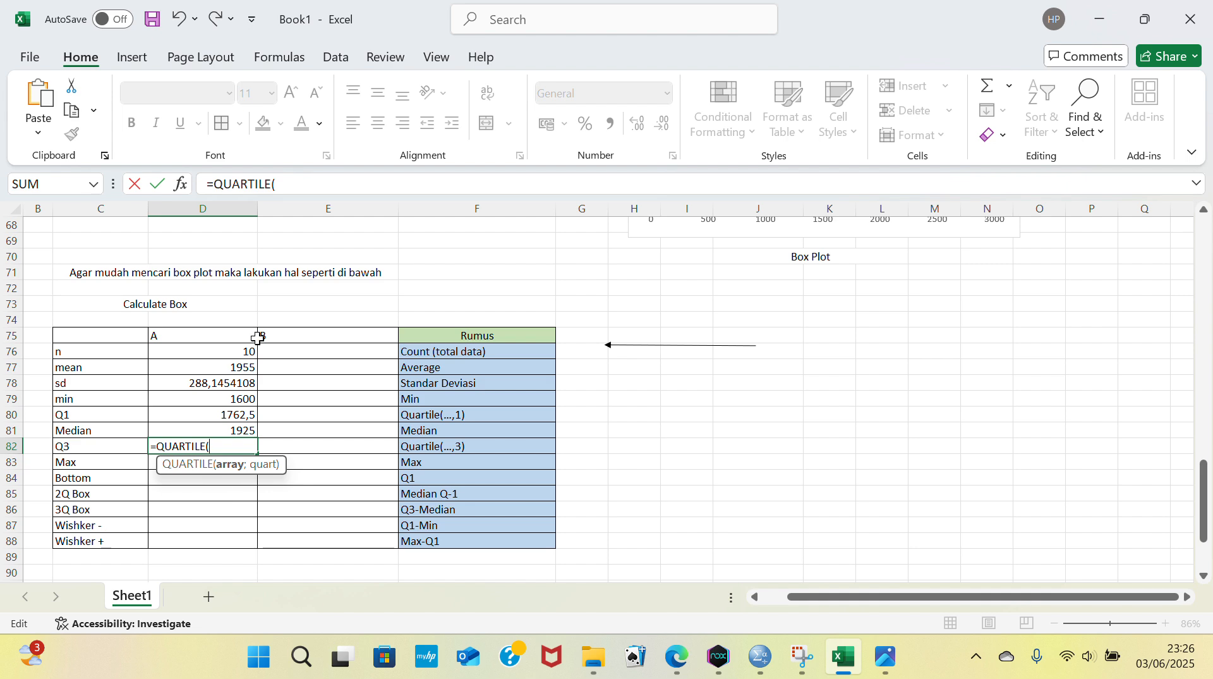
{"action": "scroll", "coordinate": [253, 335], "scroll_direction": "up", "scroll_amount": 5}
{"action": "left_click_drag", "start_coordinate": [230, 279], "coordinate": [238, 420]}
{"action": "scroll", "coordinate": [347, 465], "scroll_direction": "down", "scroll_amount": 7}
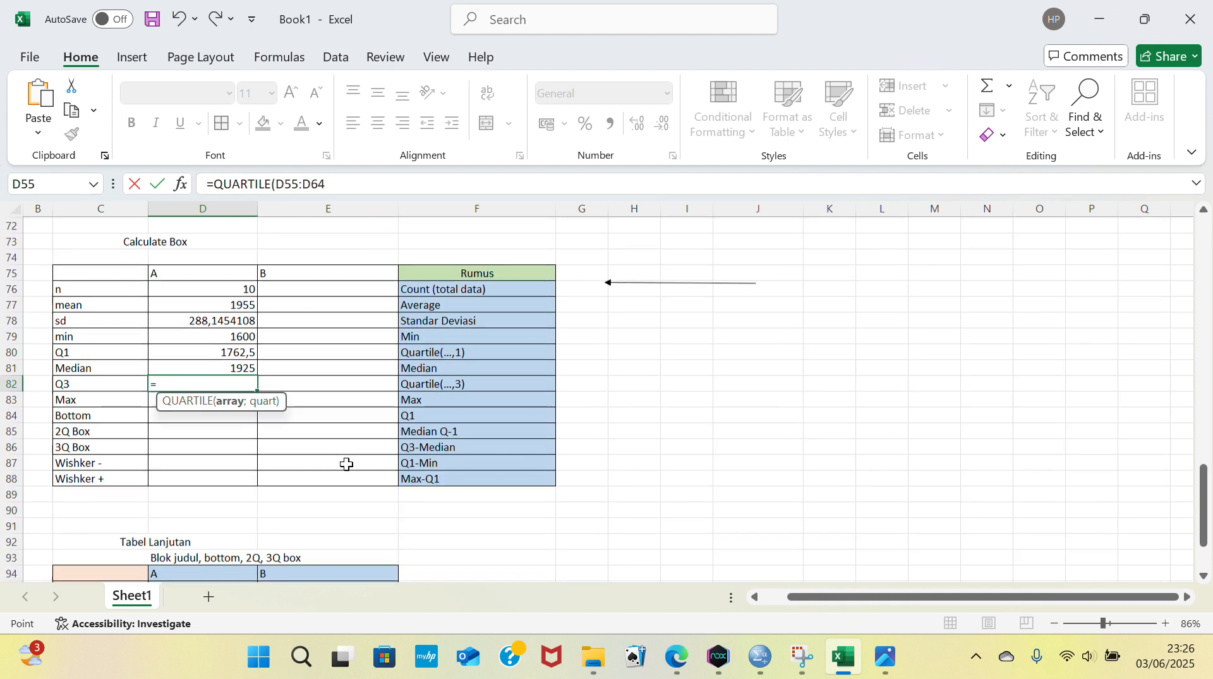
{"action": "type", "text": ";"}
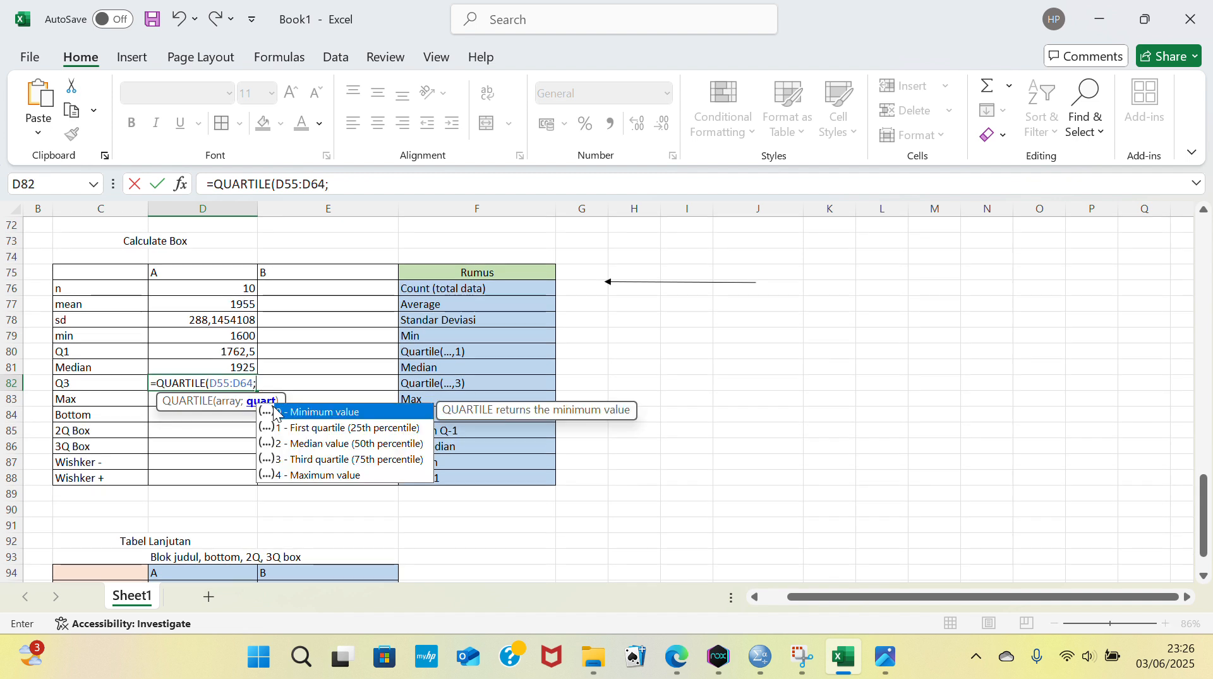
{"action": "left_click", "coordinate": [314, 460]}
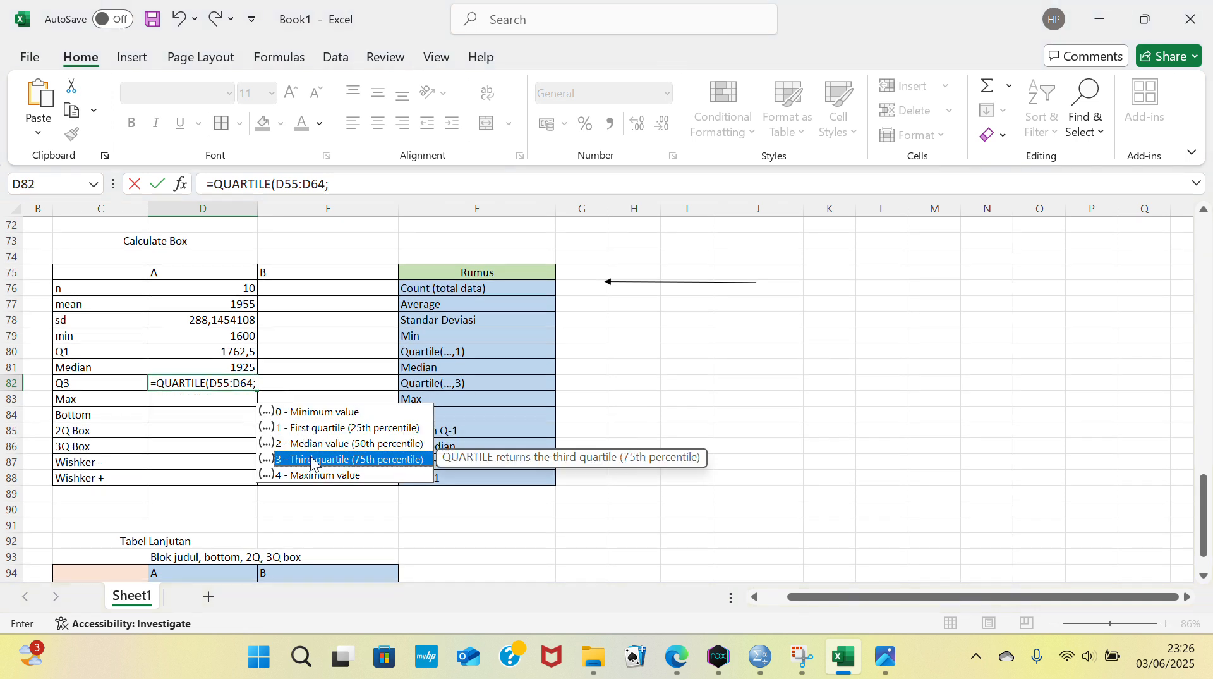
{"action": "double_click", "coordinate": [314, 460]}
{"action": "key", "text": "Return"}
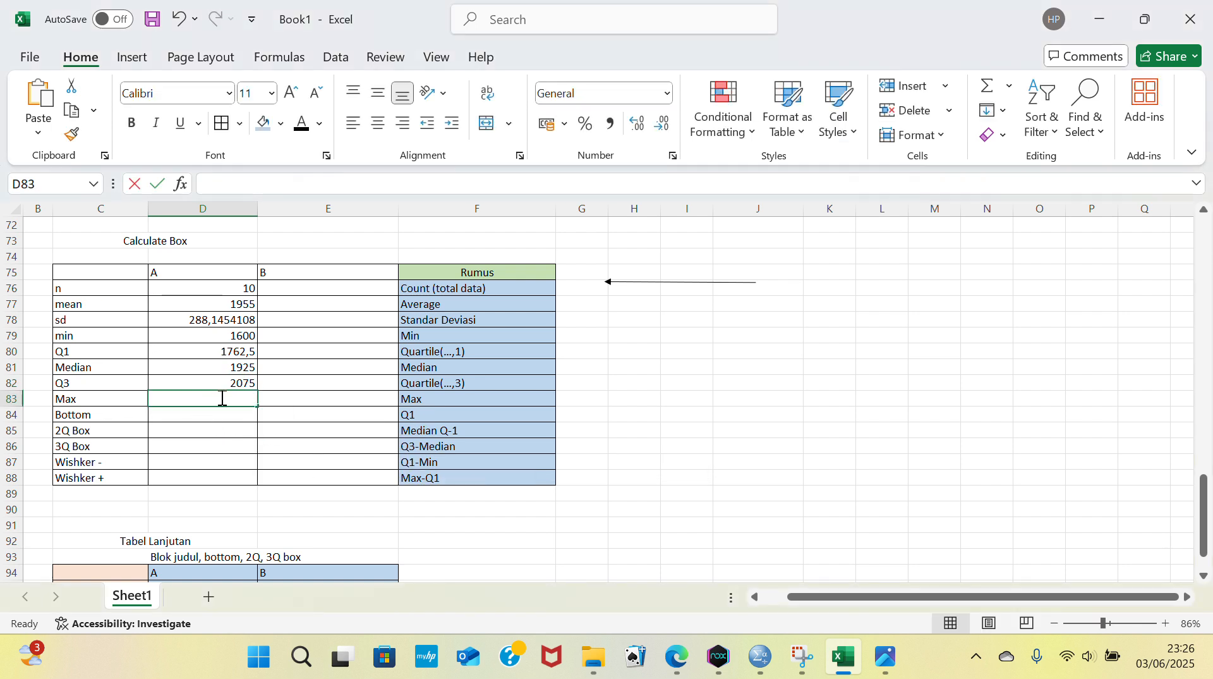
Step: Calculate Max in D83 with a MAX formula over the energy intake values D55:D64
{"action": "type", "text": "=maxim"}
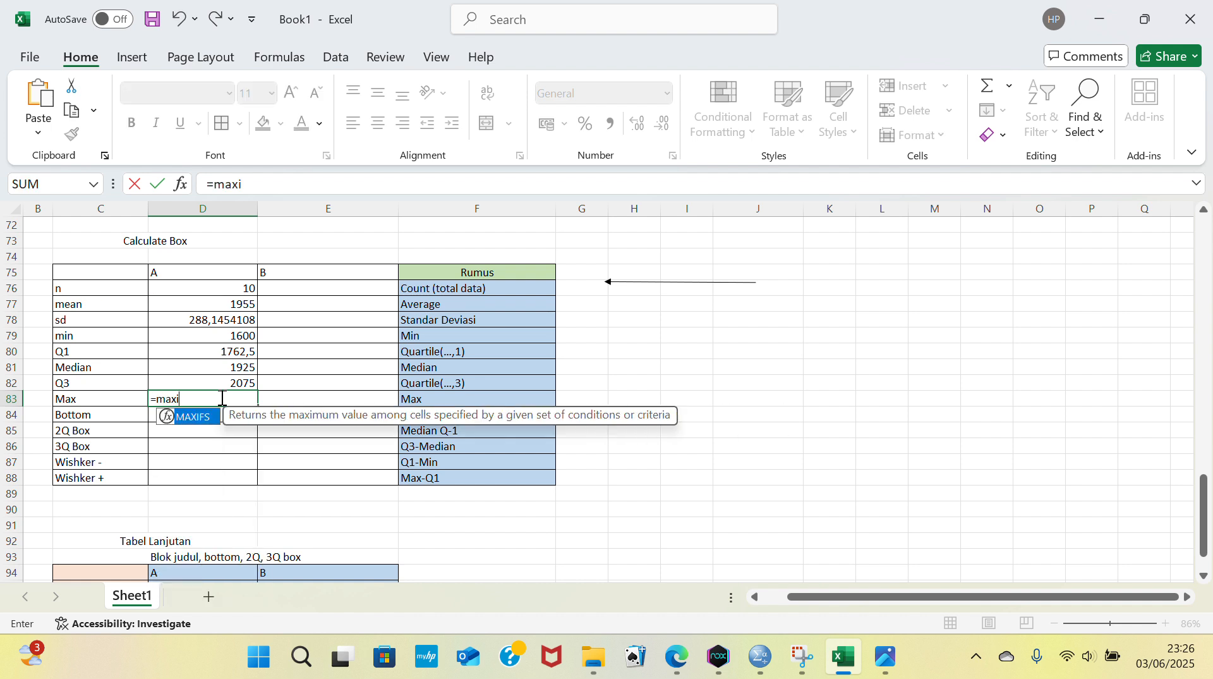
{"action": "key", "text": "BackSpace"}
{"action": "key", "text": "BackSpace"}
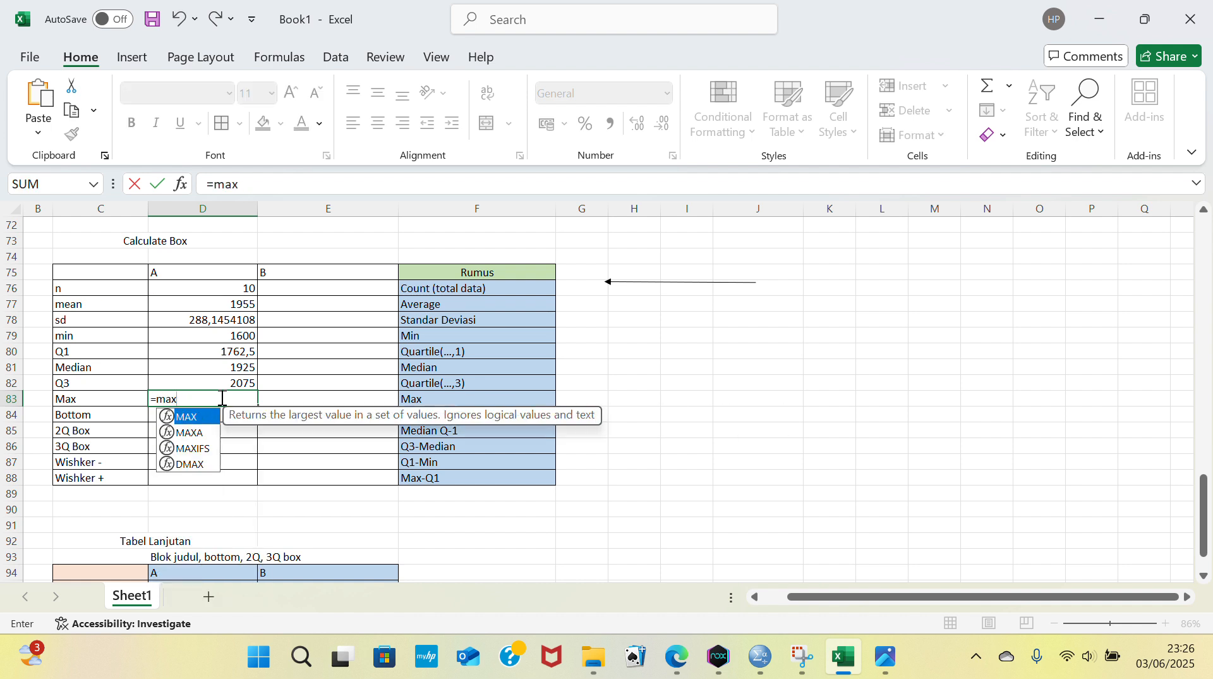
{"action": "double_click", "coordinate": [210, 416]}
{"action": "scroll", "coordinate": [218, 322], "scroll_direction": "up", "scroll_amount": 7}
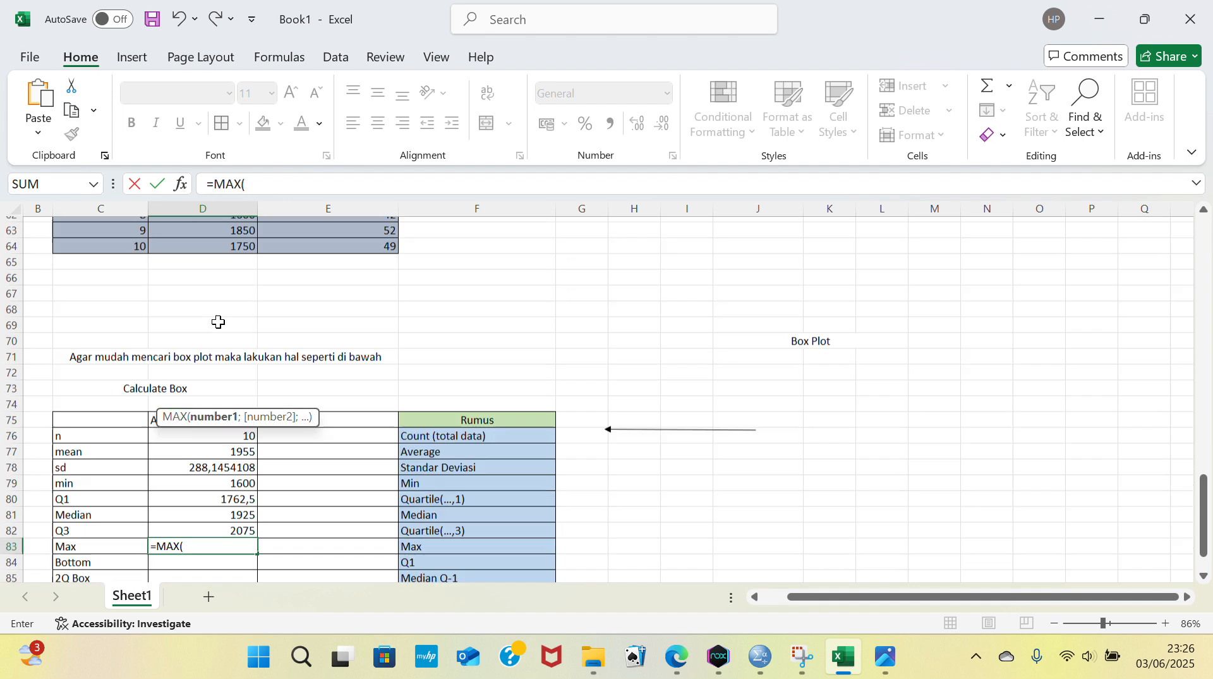
{"action": "scroll", "coordinate": [218, 322], "scroll_direction": "down", "scroll_amount": 1}
{"action": "left_click_drag", "start_coordinate": [209, 280], "coordinate": [228, 419]}
{"action": "scroll", "coordinate": [284, 492], "scroll_direction": "down", "scroll_amount": 7}
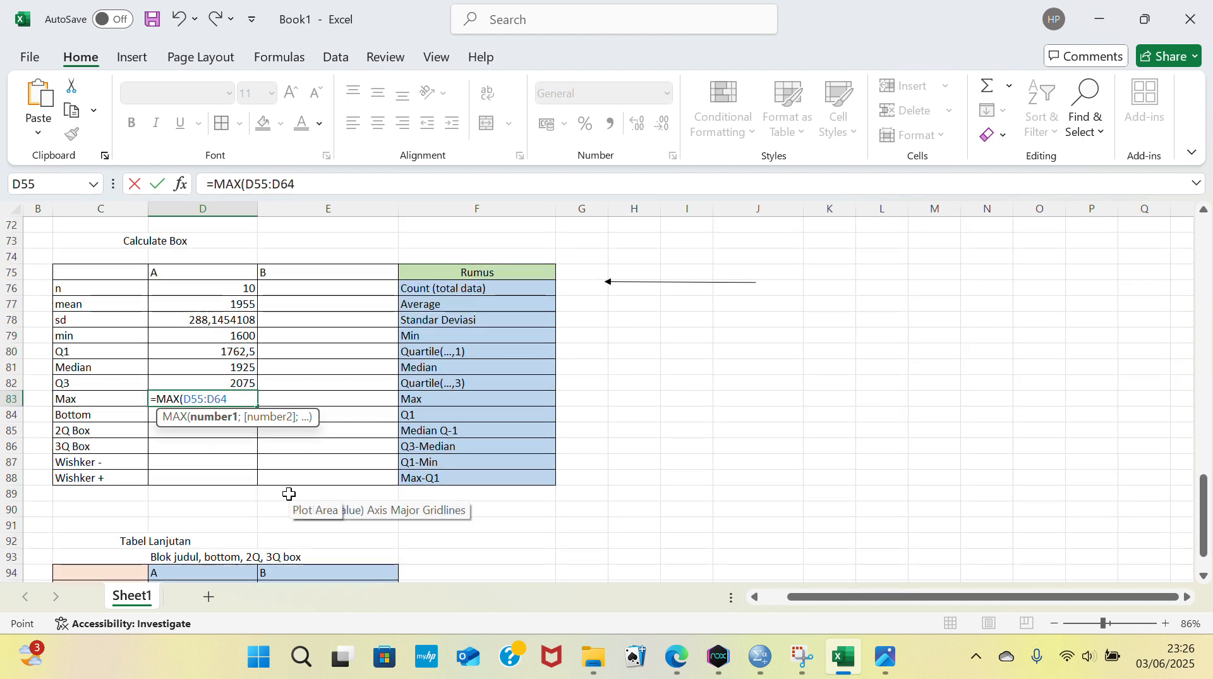
{"action": "key", "text": "Return"}
Step: Copy the Q1 formula cell D80 and paste it into the Bottom cell D84, clearing the copy selection
{"action": "double_click", "coordinate": [214, 415]}
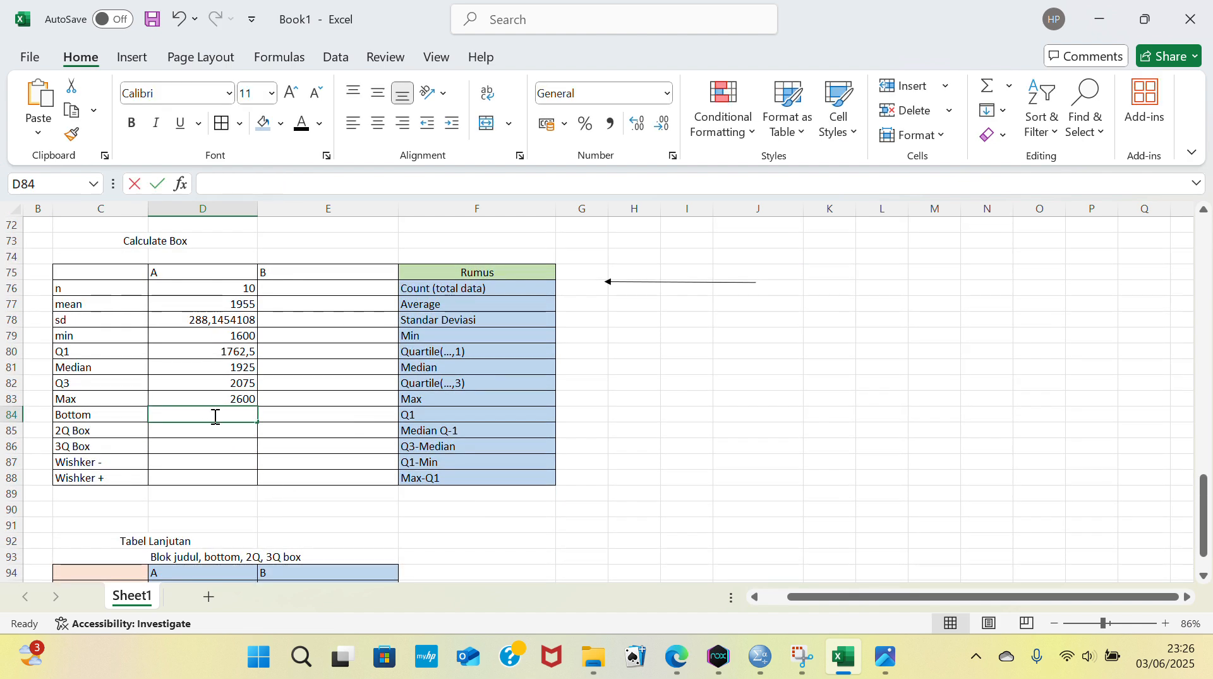
{"action": "left_click", "coordinate": [240, 352]}
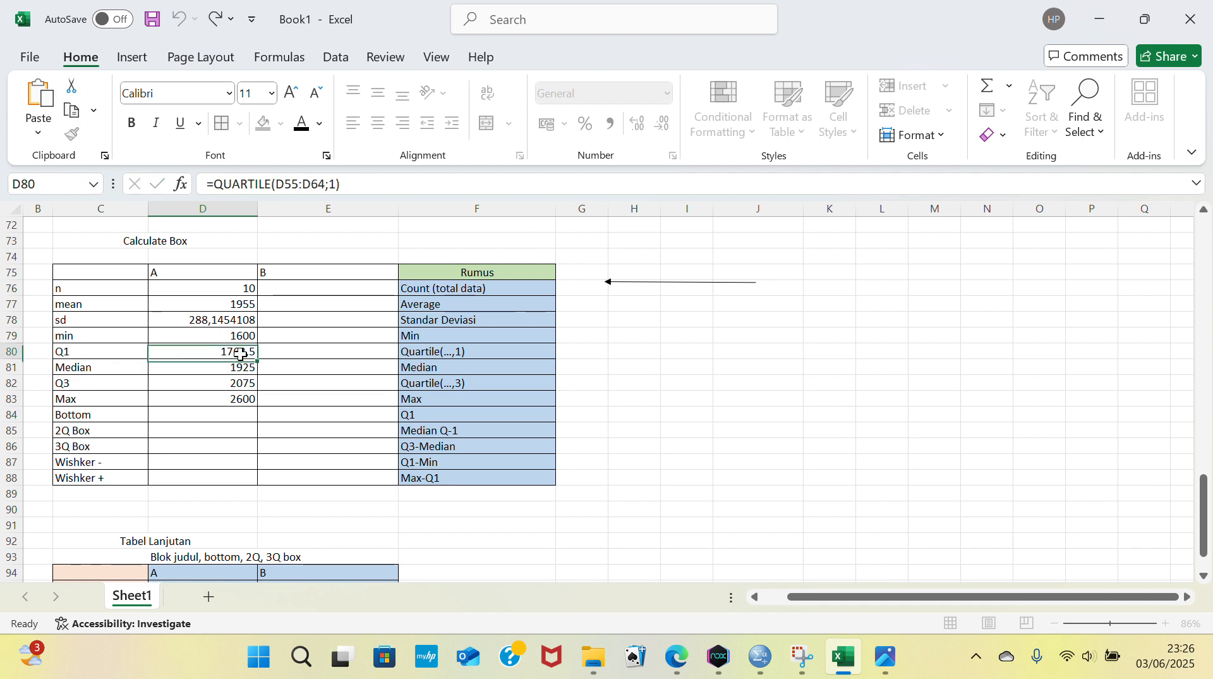
{"action": "right_click", "coordinate": [240, 352]}
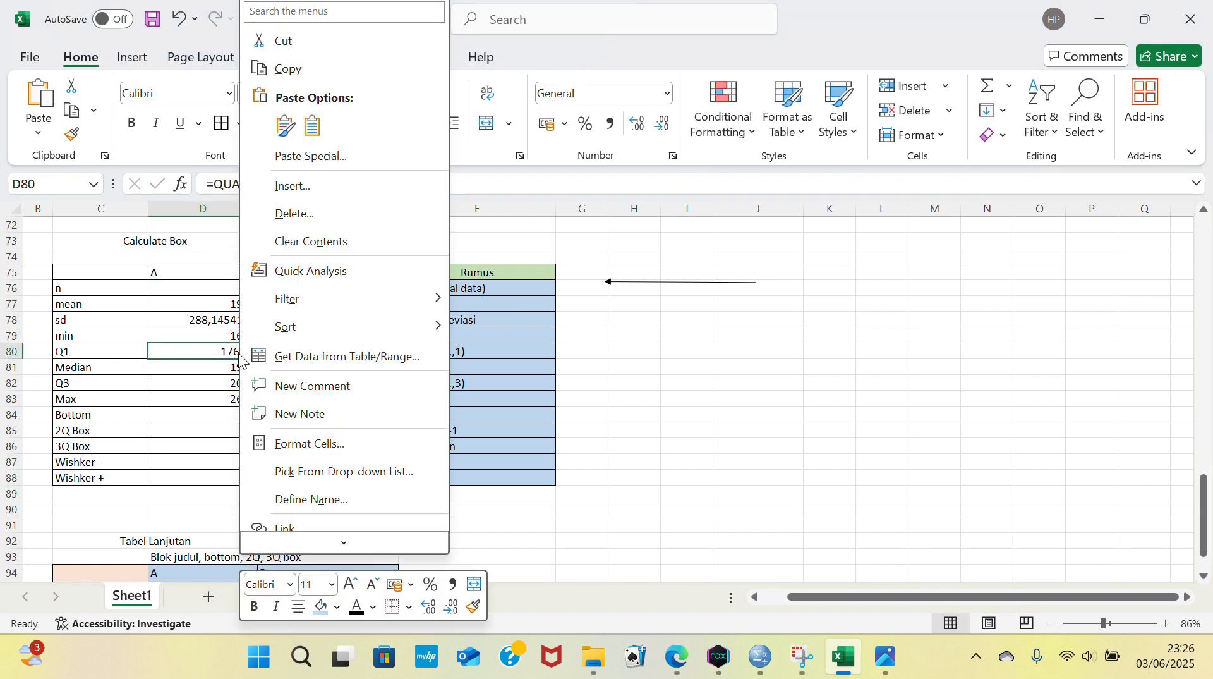
{"action": "left_click", "coordinate": [310, 76]}
{"action": "left_click", "coordinate": [218, 415]}
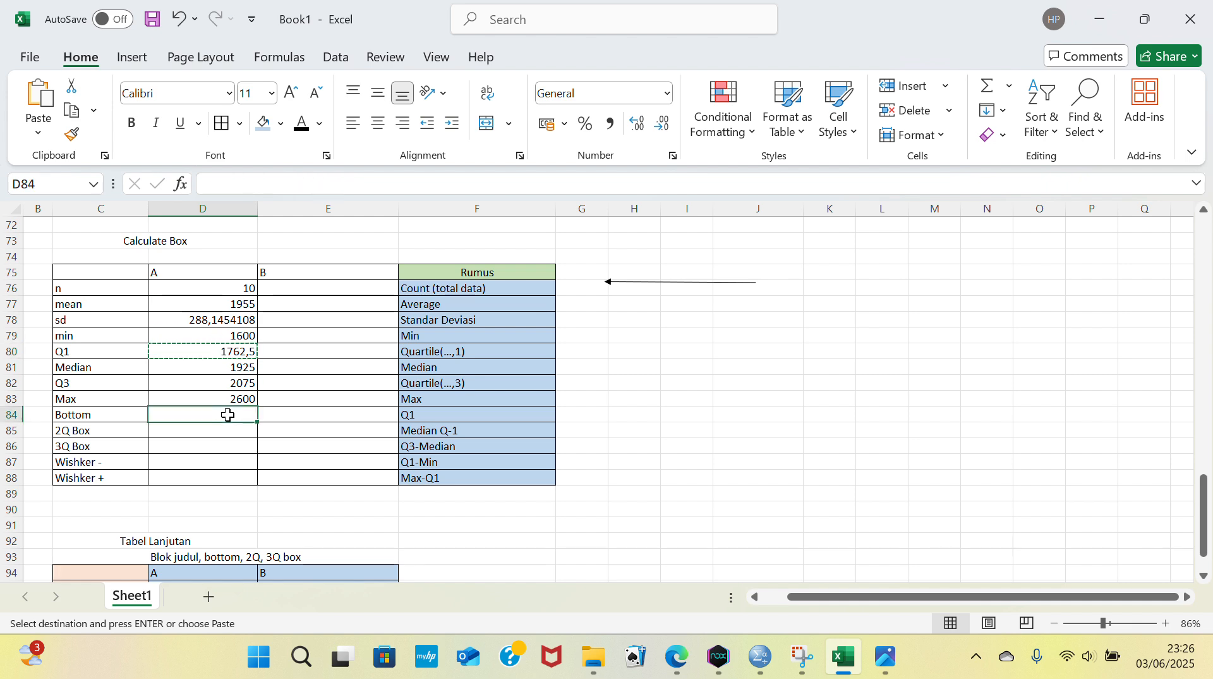
{"action": "right_click", "coordinate": [230, 416]}
{"action": "left_click", "coordinate": [276, 126]}
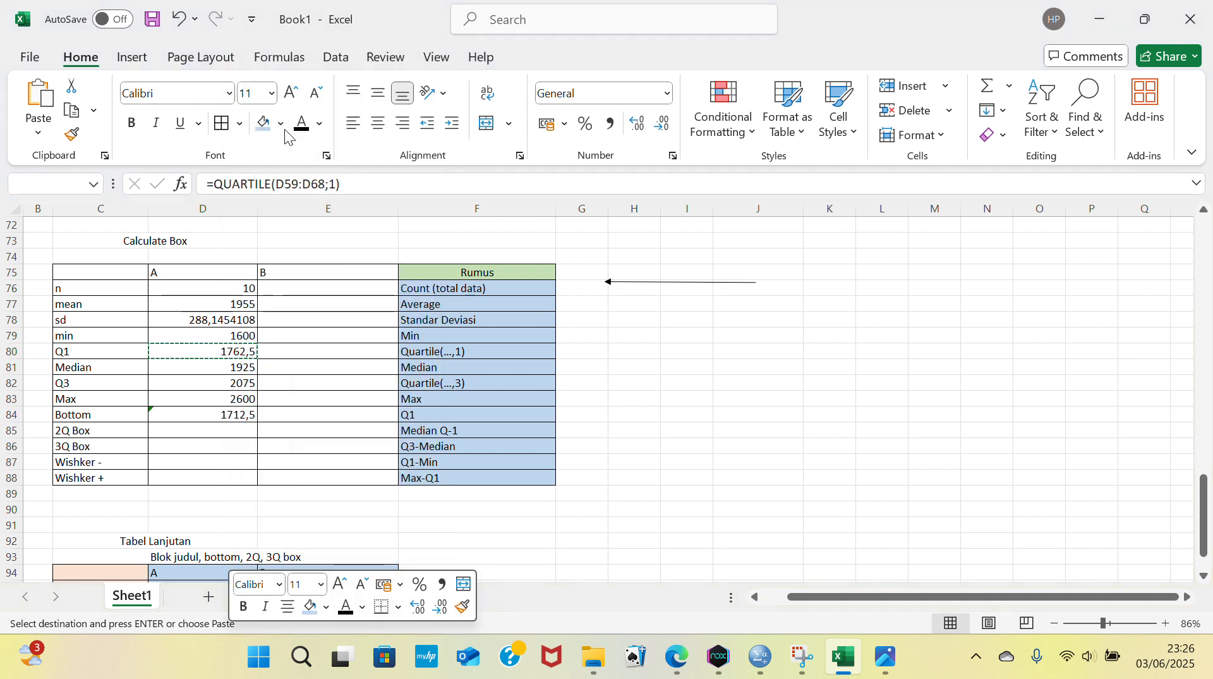
{"action": "left_click", "coordinate": [232, 429]}
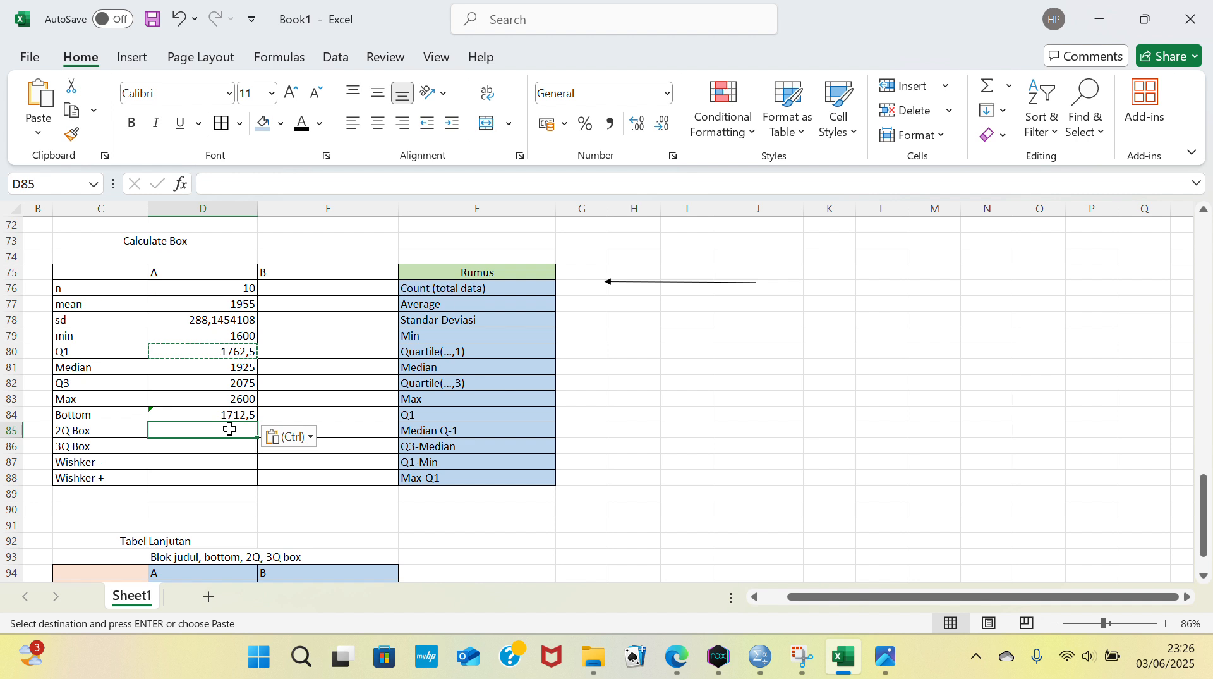
{"action": "key", "text": "Escape"}
{"action": "type", "text": "="}
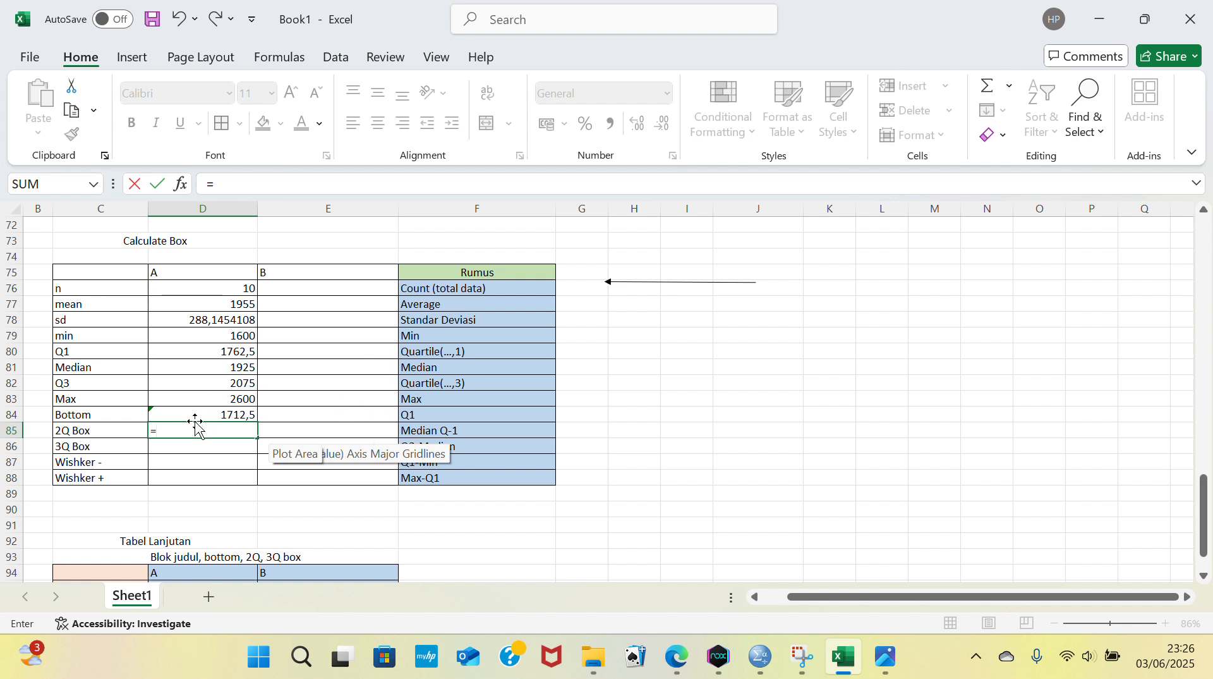
{"action": "left_click", "coordinate": [442, 434]}
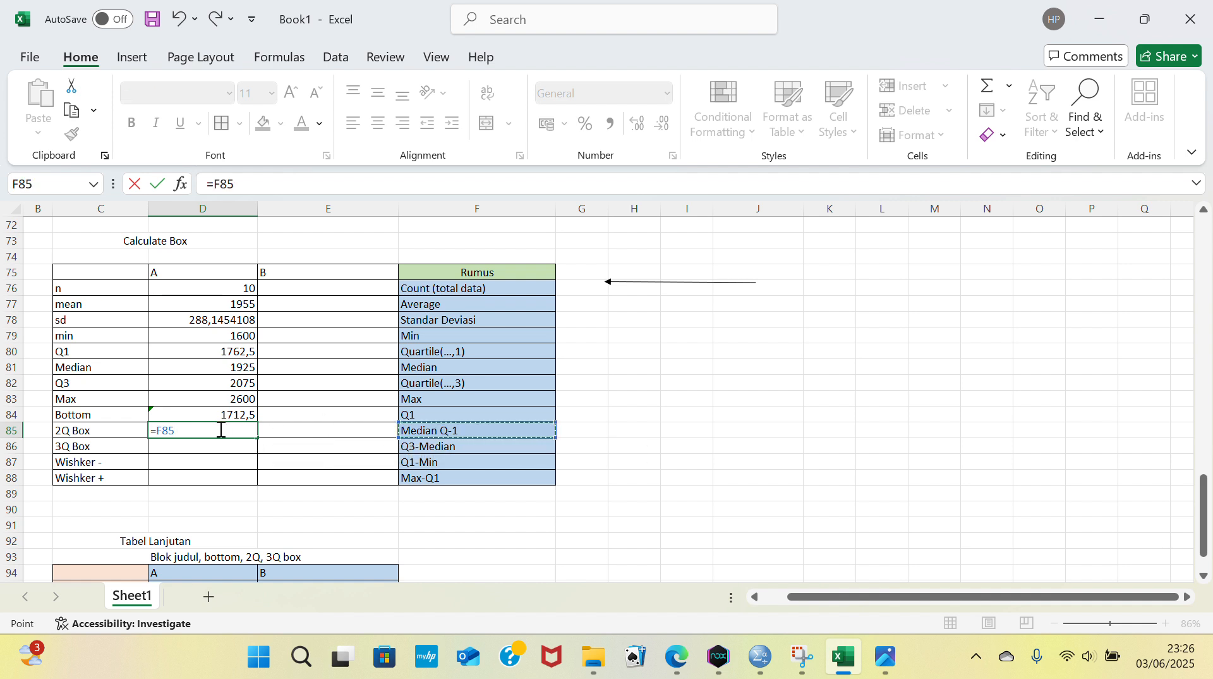
{"action": "key", "text": "BackSpace"}
{"action": "key", "text": "BackSpace"}
{"action": "key", "text": "BackSpace"}
{"action": "key", "text": "BackSpace"}
{"action": "key", "text": "Escape"}
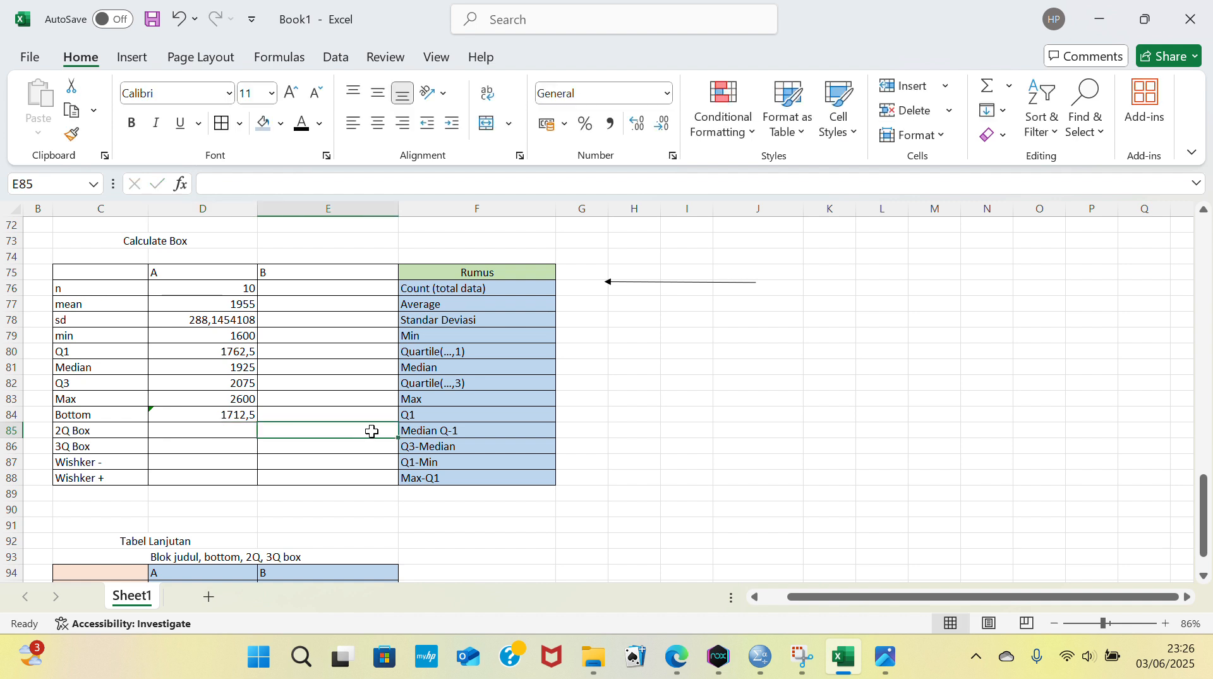
Step: Correct the 2Q Box description in F85 of the Rumus column to read Median-Q1
{"action": "double_click", "coordinate": [454, 433]}
{"action": "key", "text": "BackSpace"}
{"action": "key", "text": "BackSpace"}
{"action": "key", "text": "BackSpace"}
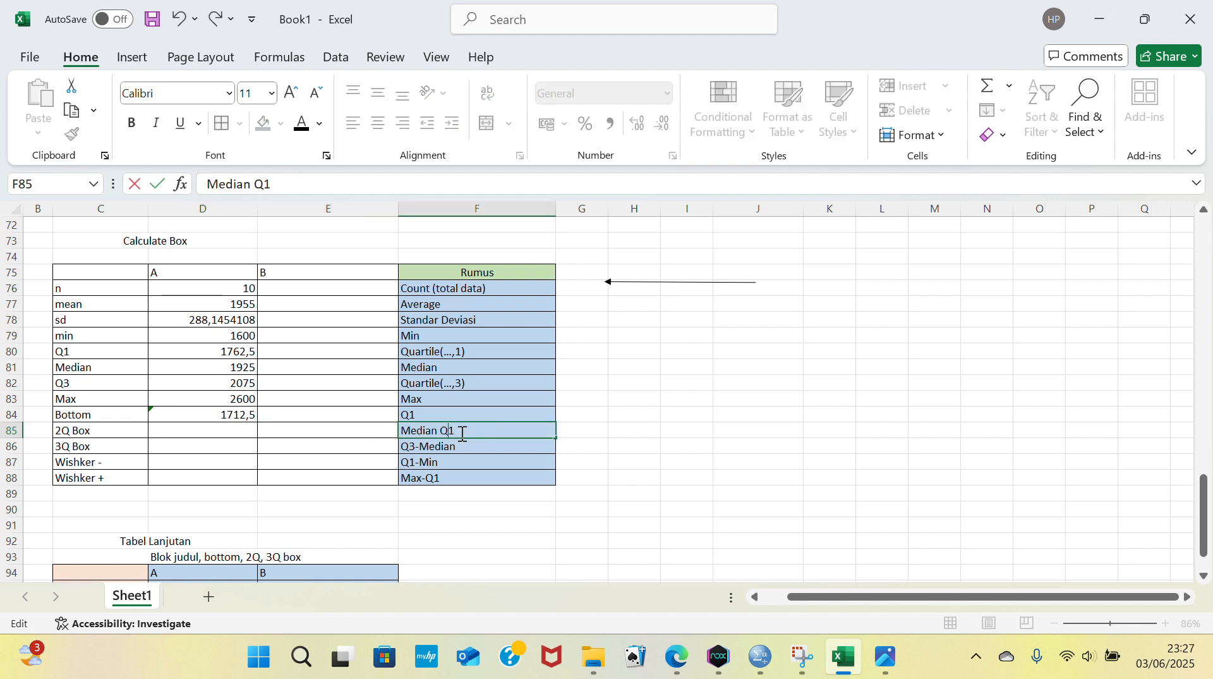
{"action": "type", "text": "-Q"}
Step: Calculate 2Q Box in D85 as the median minus Q1 with the formula =D81-D80
{"action": "left_click", "coordinate": [240, 430]}
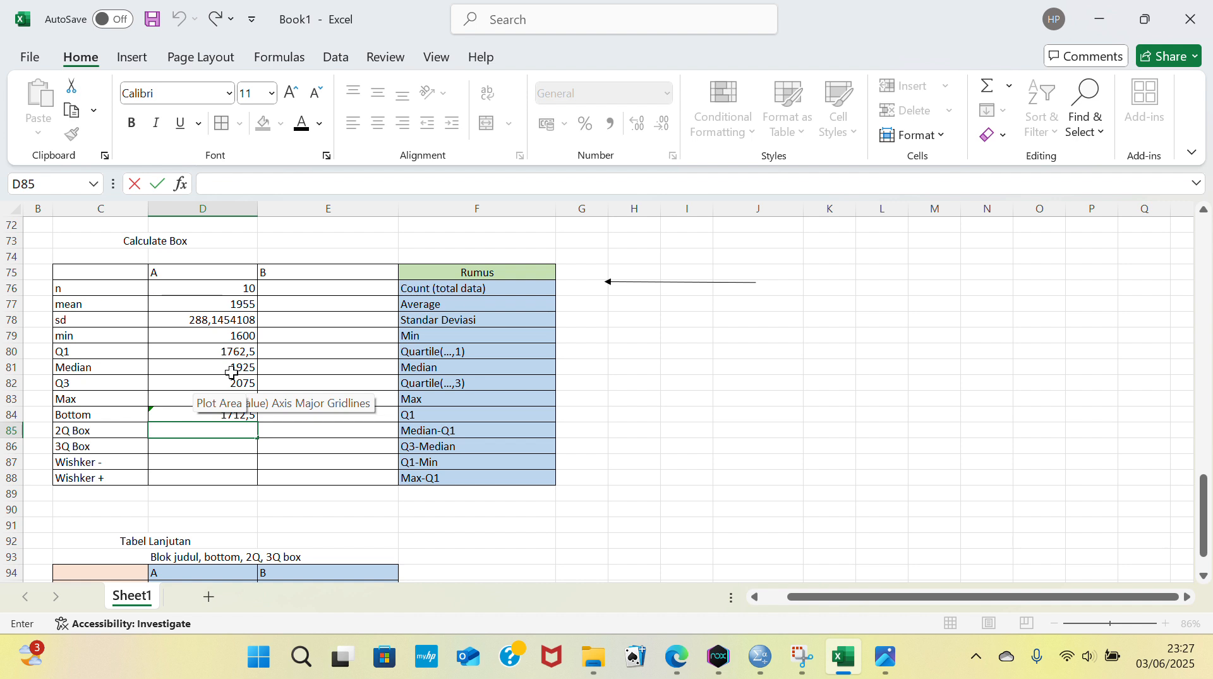
{"action": "type", "text": "="}
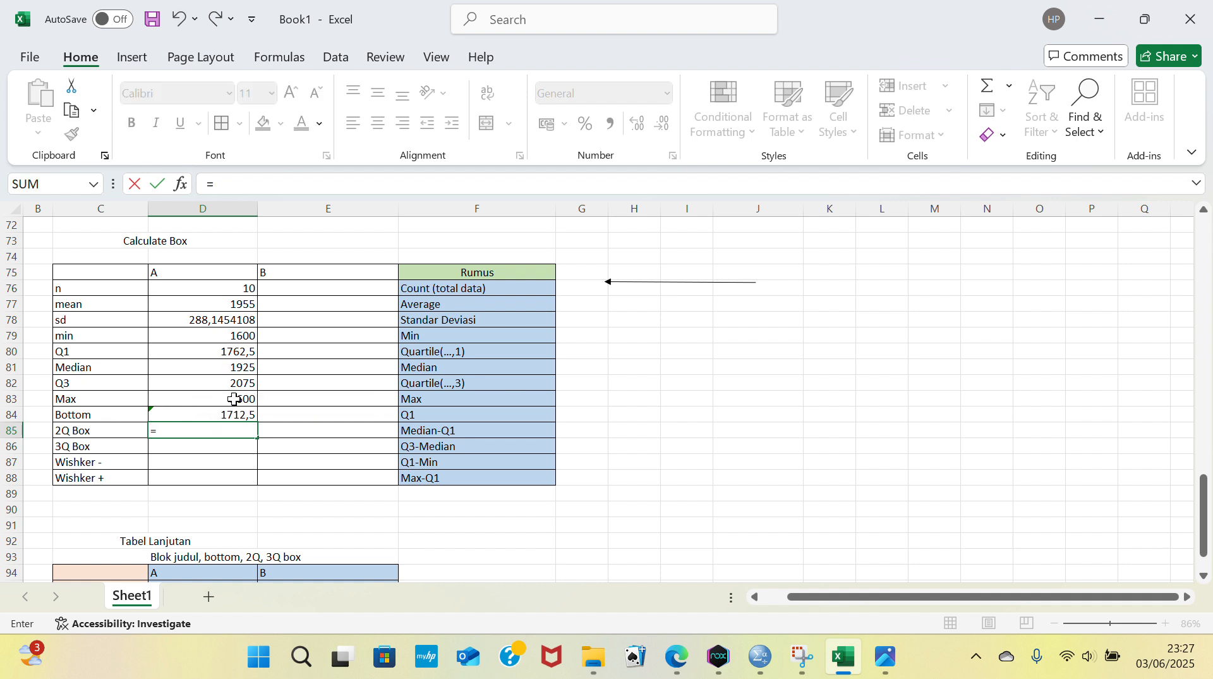
{"action": "left_click", "coordinate": [239, 367]}
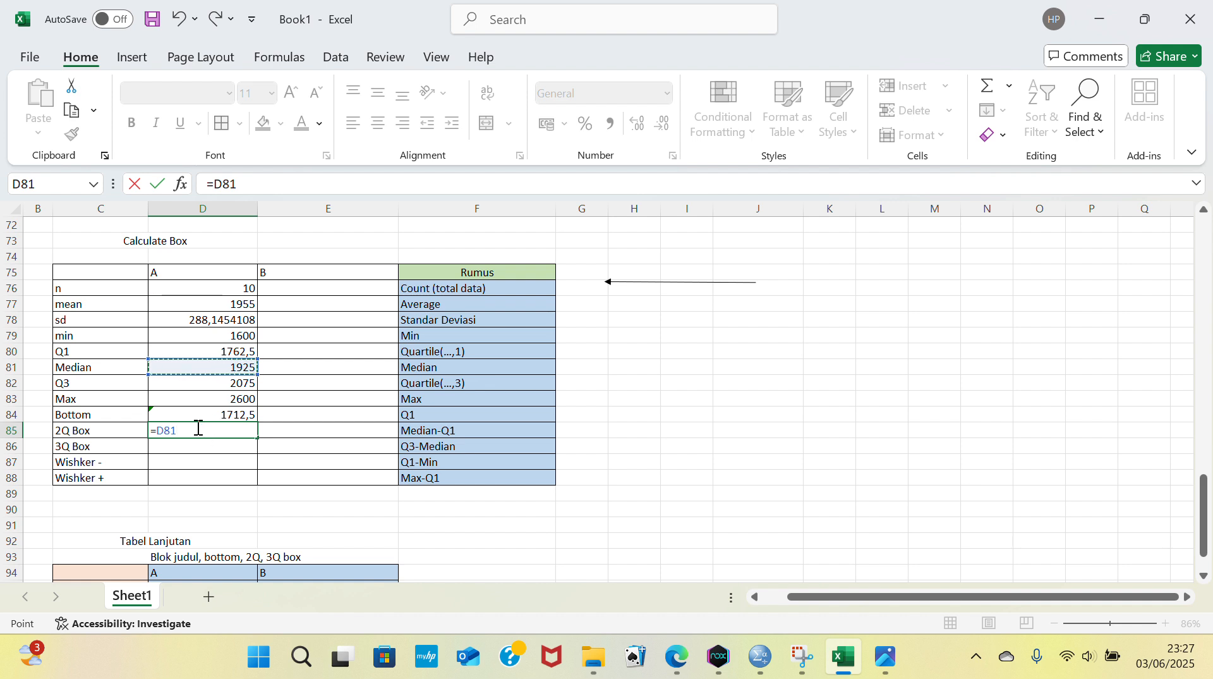
{"action": "type", "text": "-"}
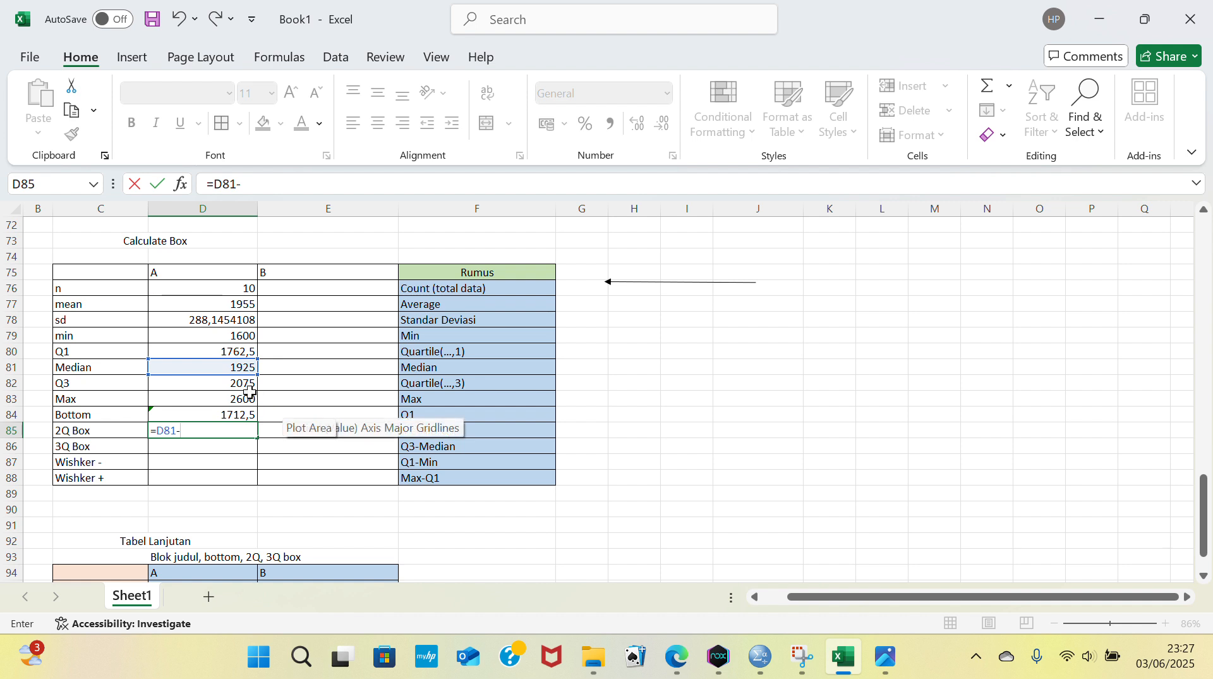
{"action": "left_click", "coordinate": [239, 347]}
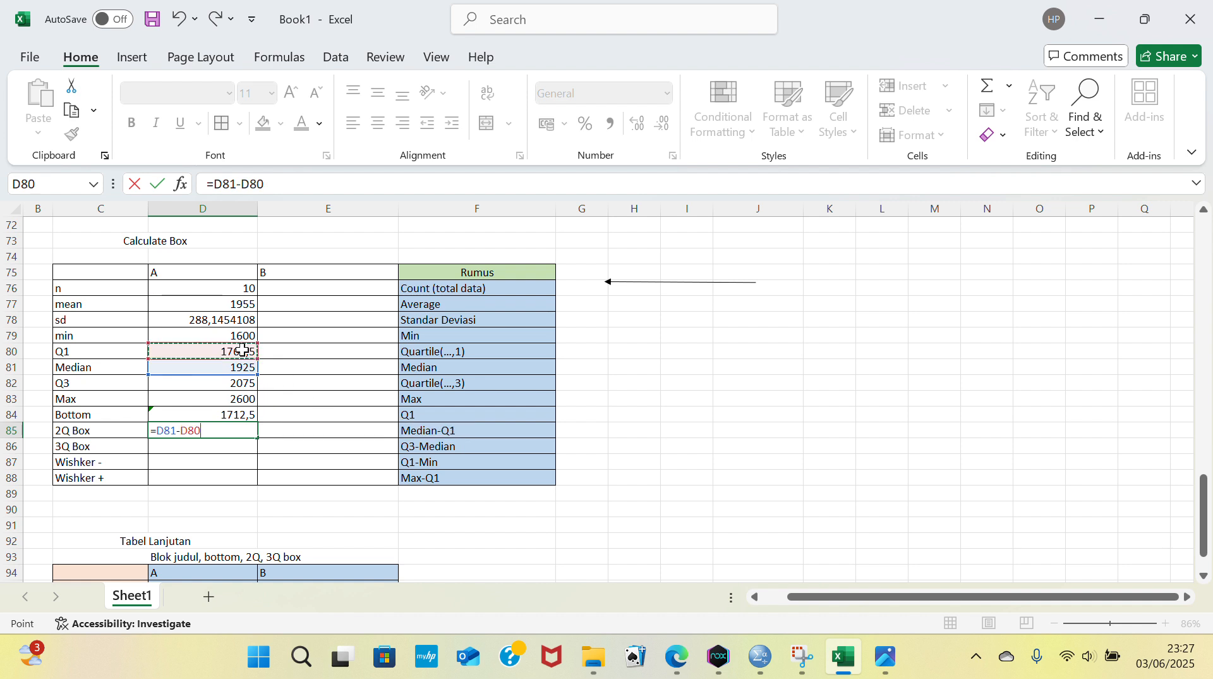
{"action": "key", "text": "Return"}
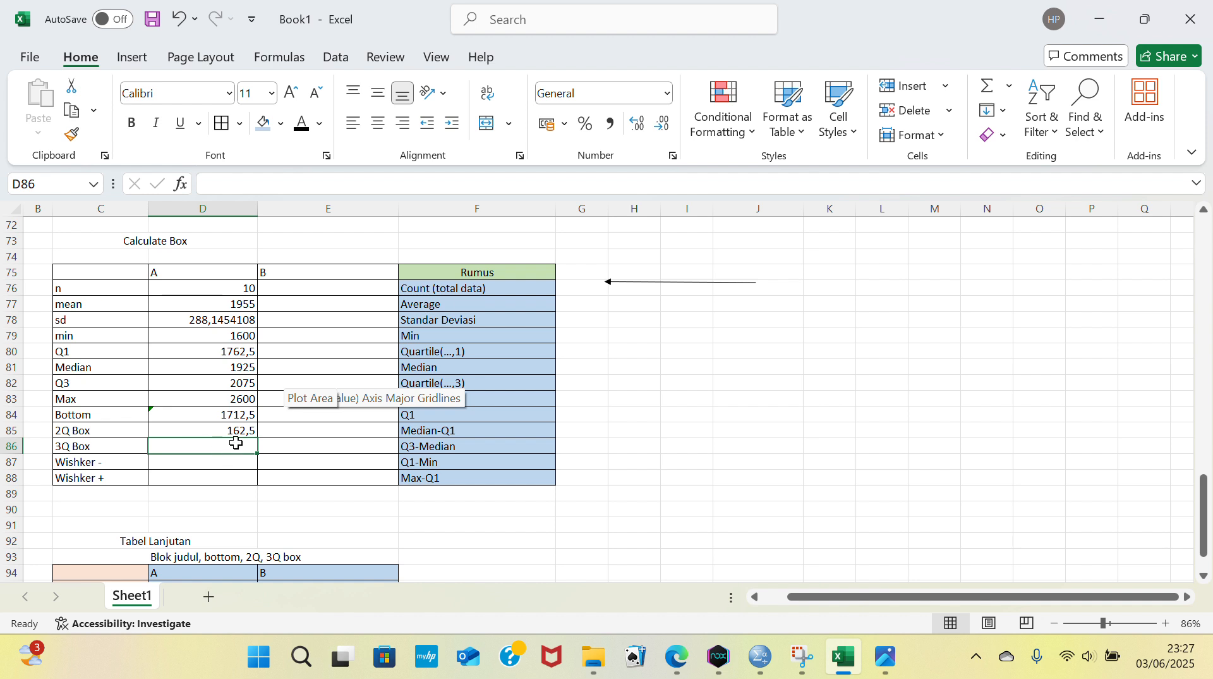
Step: Calculate 3Q Box in D86 as Q3 minus the median, subtracting D81 from D82
{"action": "type", "text": "="}
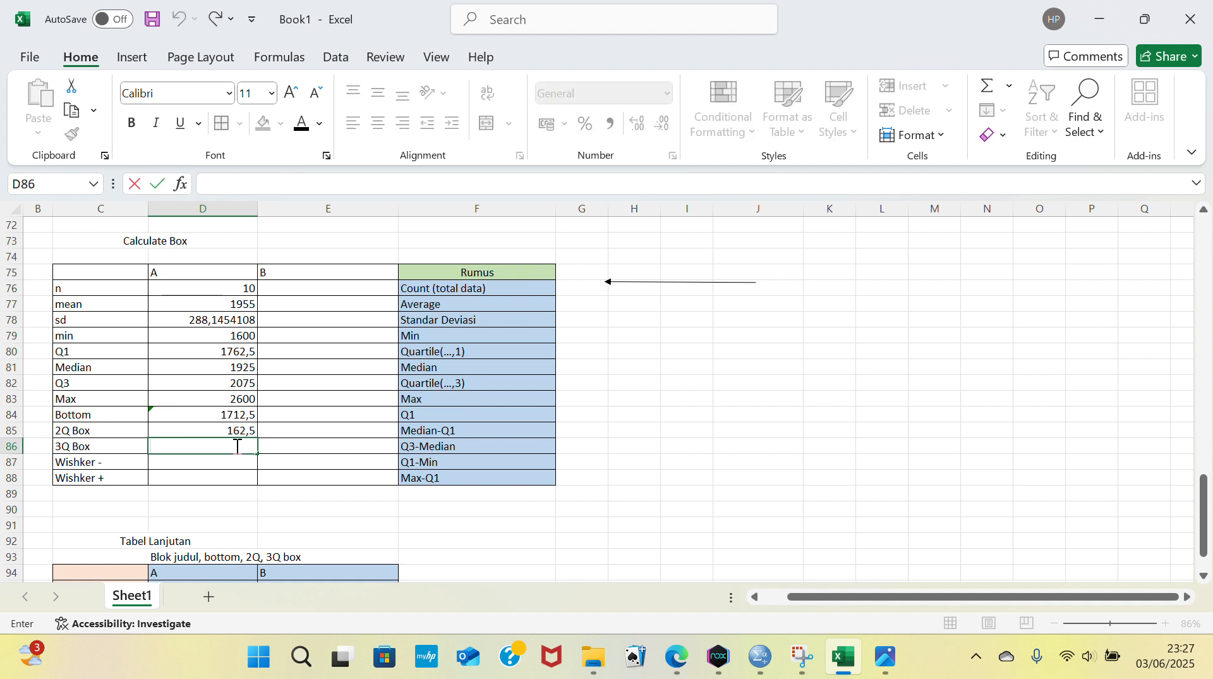
{"action": "left_click", "coordinate": [220, 384]}
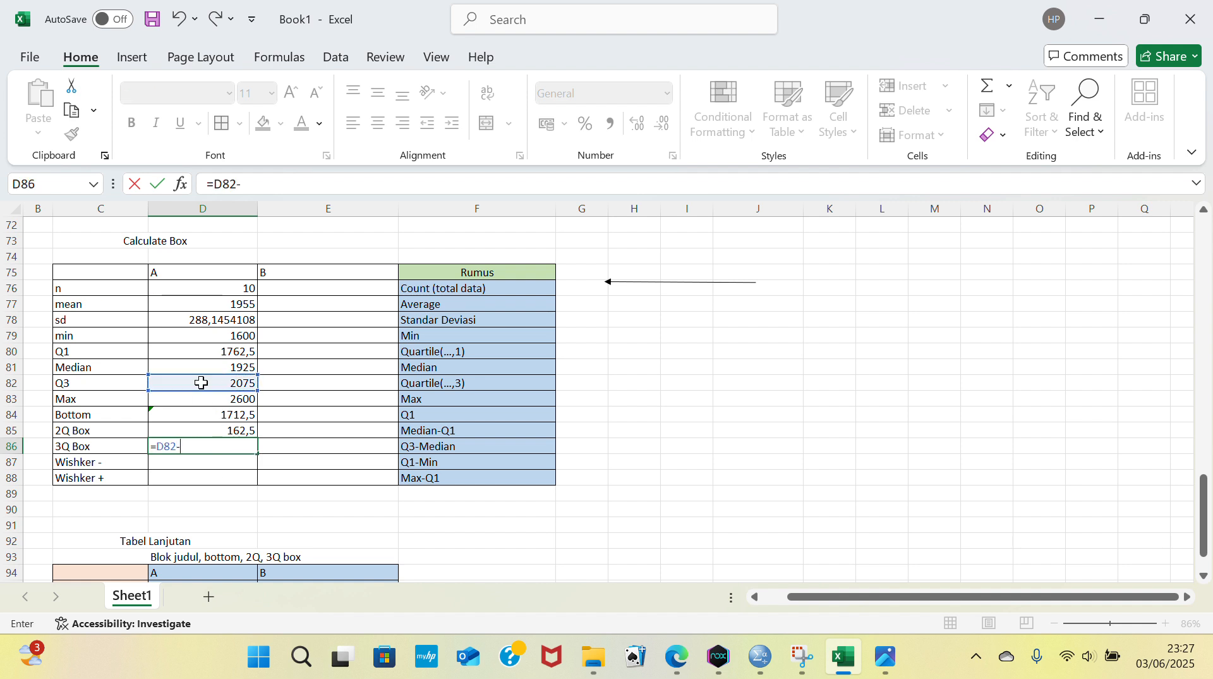
{"action": "left_click", "coordinate": [218, 368]}
{"action": "key", "text": "Return"}
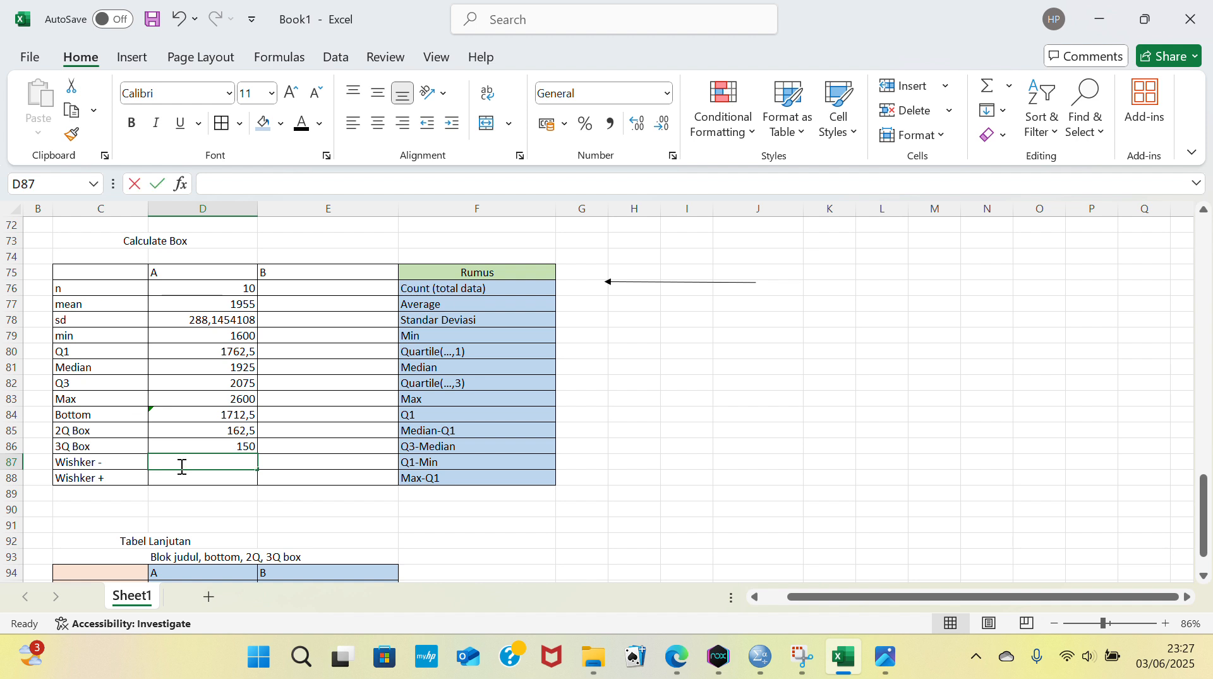
Step: Calculate Wishker - in D87 as Q1 minus the minimum, subtracting D79 from D80
{"action": "type", "text": "="}
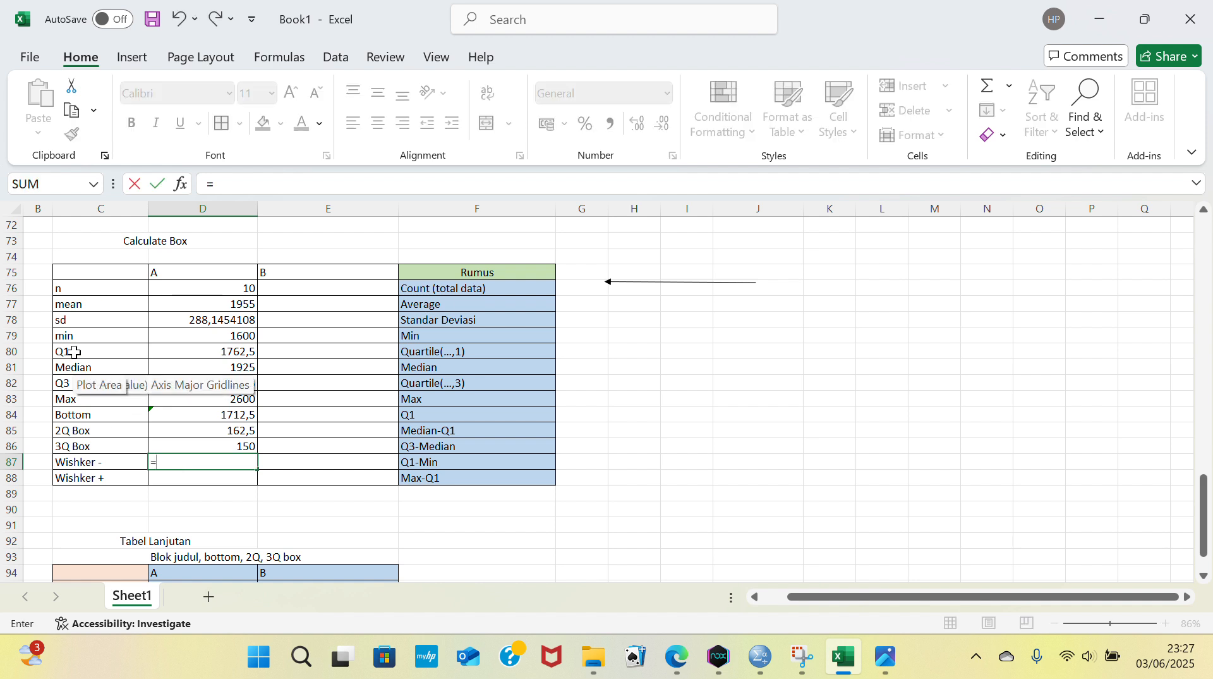
{"action": "left_click", "coordinate": [177, 356]}
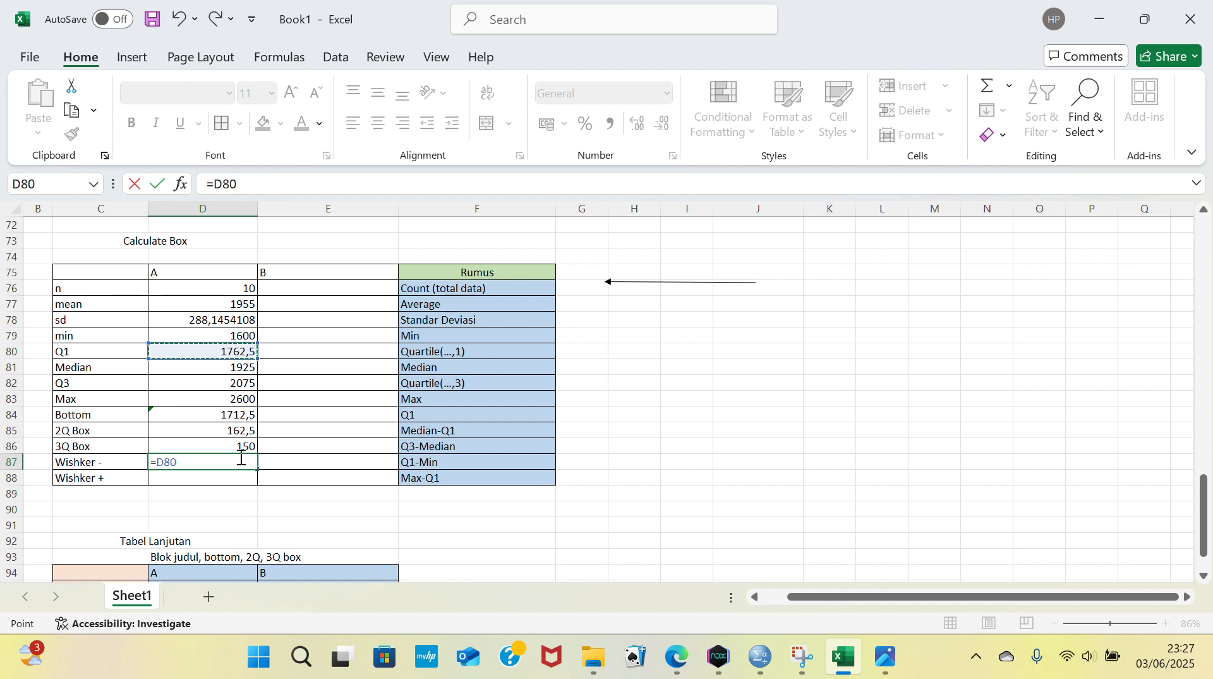
{"action": "type", "text": "-"}
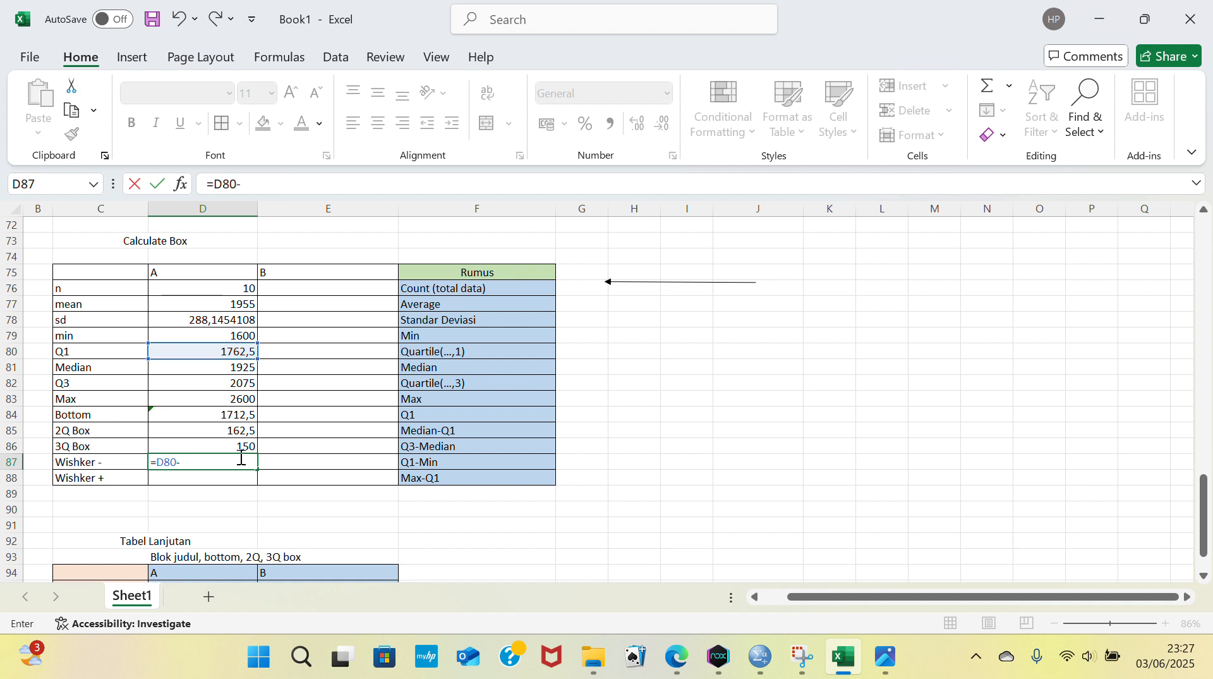
{"action": "left_click", "coordinate": [233, 336]}
{"action": "key", "text": "Return"}
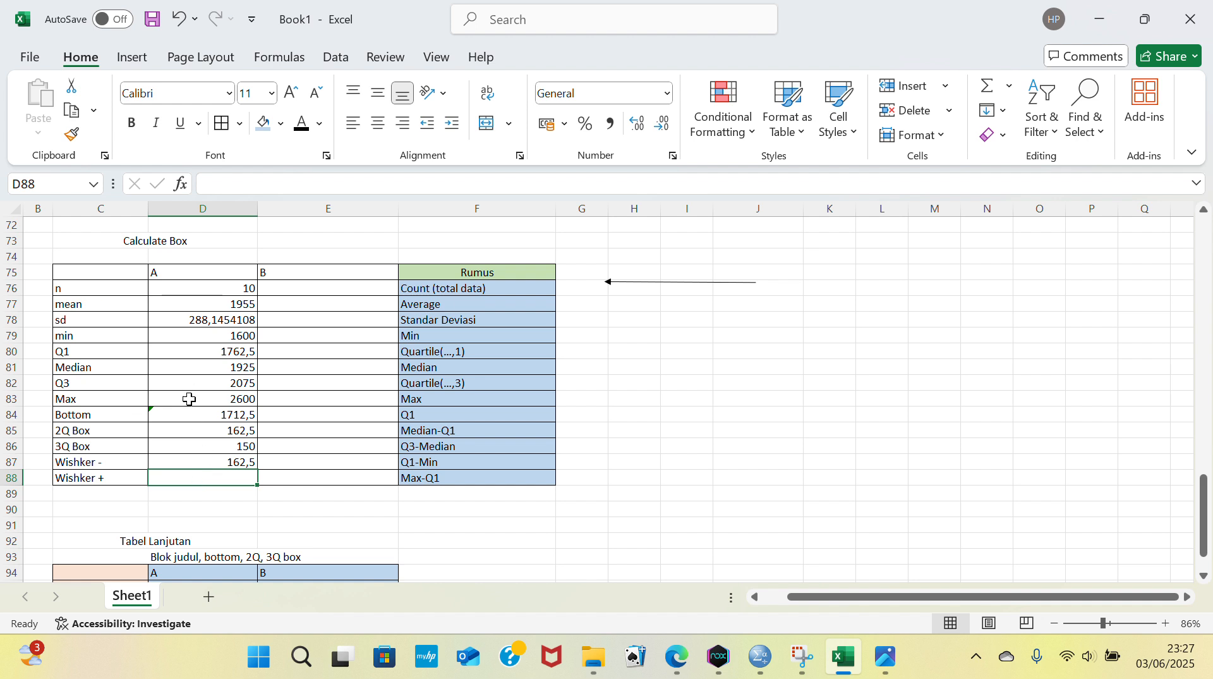
Step: Calculate Wishker + in D88 as the maximum minus Q1, subtracting D80 from D83
{"action": "left_click", "coordinate": [211, 396]}
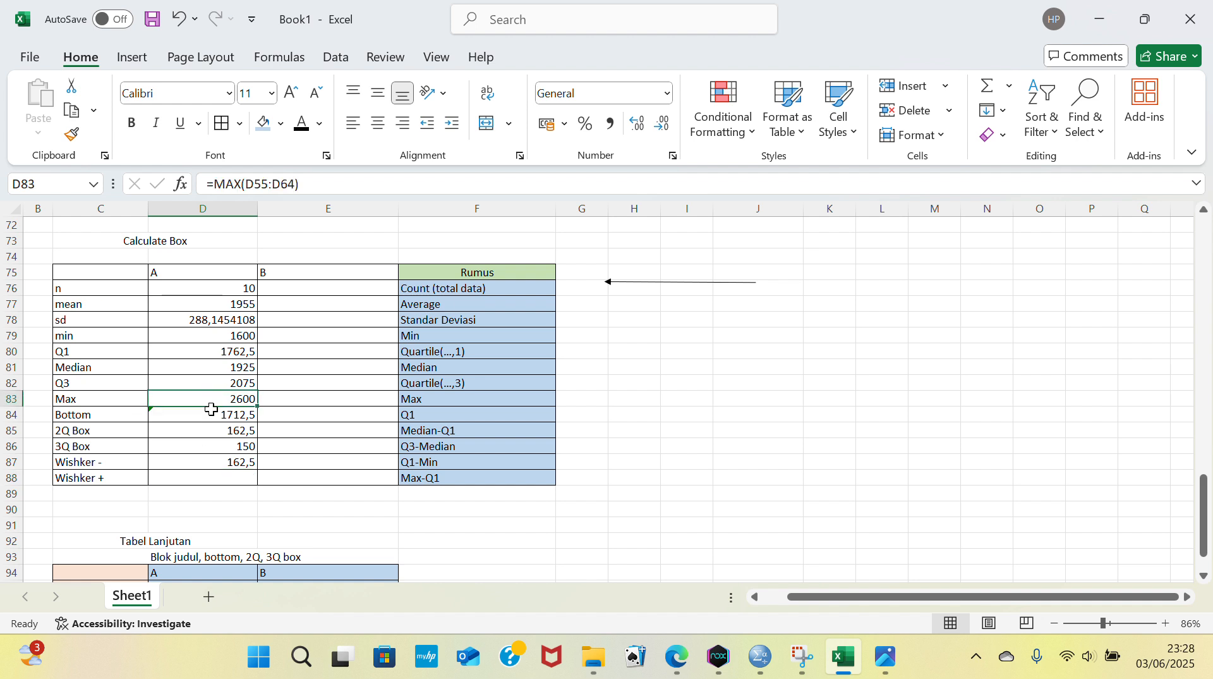
{"action": "left_click", "coordinate": [203, 482]}
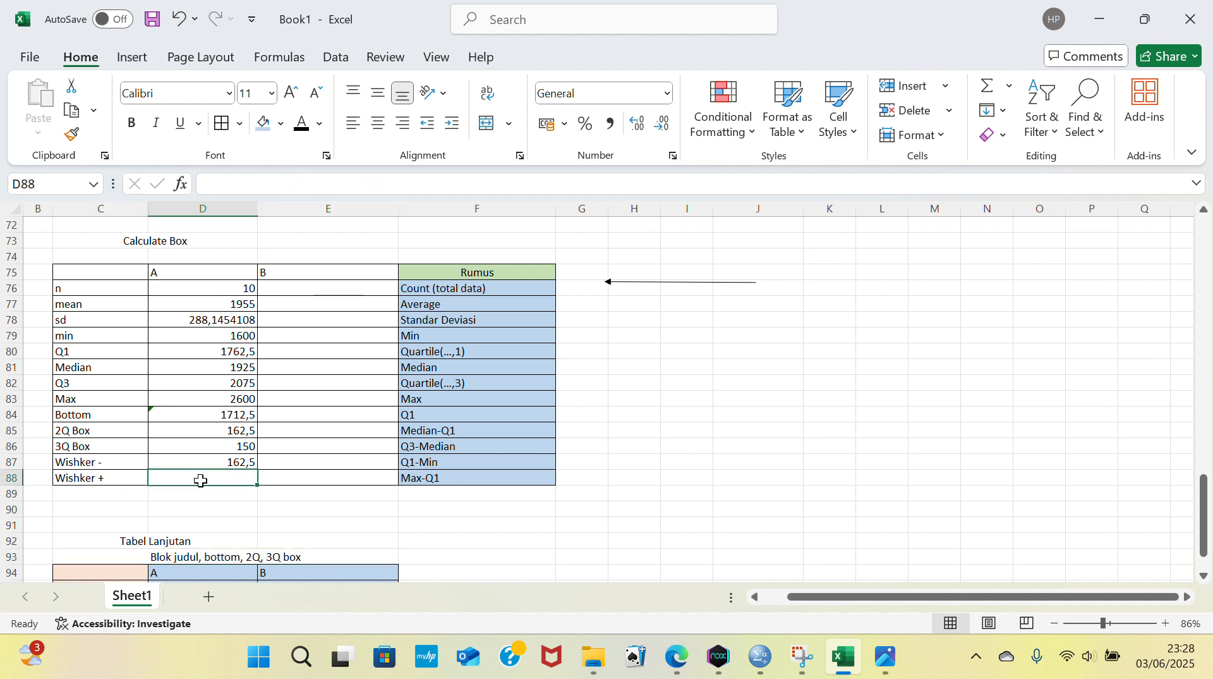
{"action": "type", "text": "="}
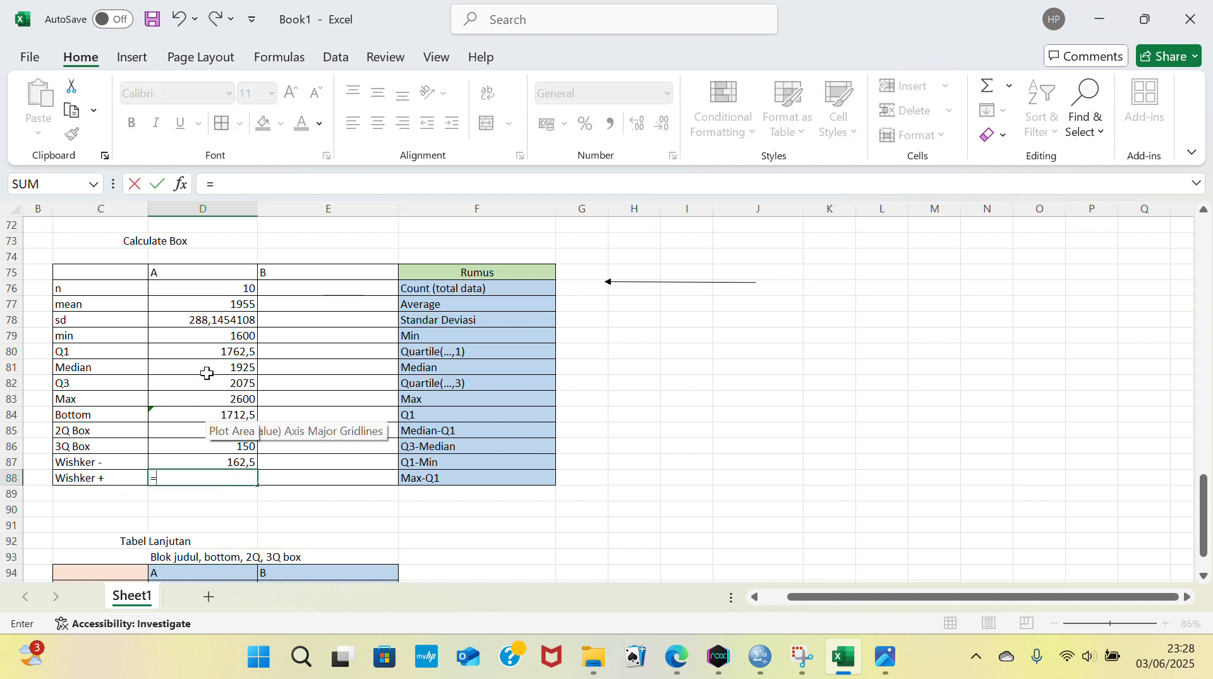
{"action": "left_click", "coordinate": [200, 401]}
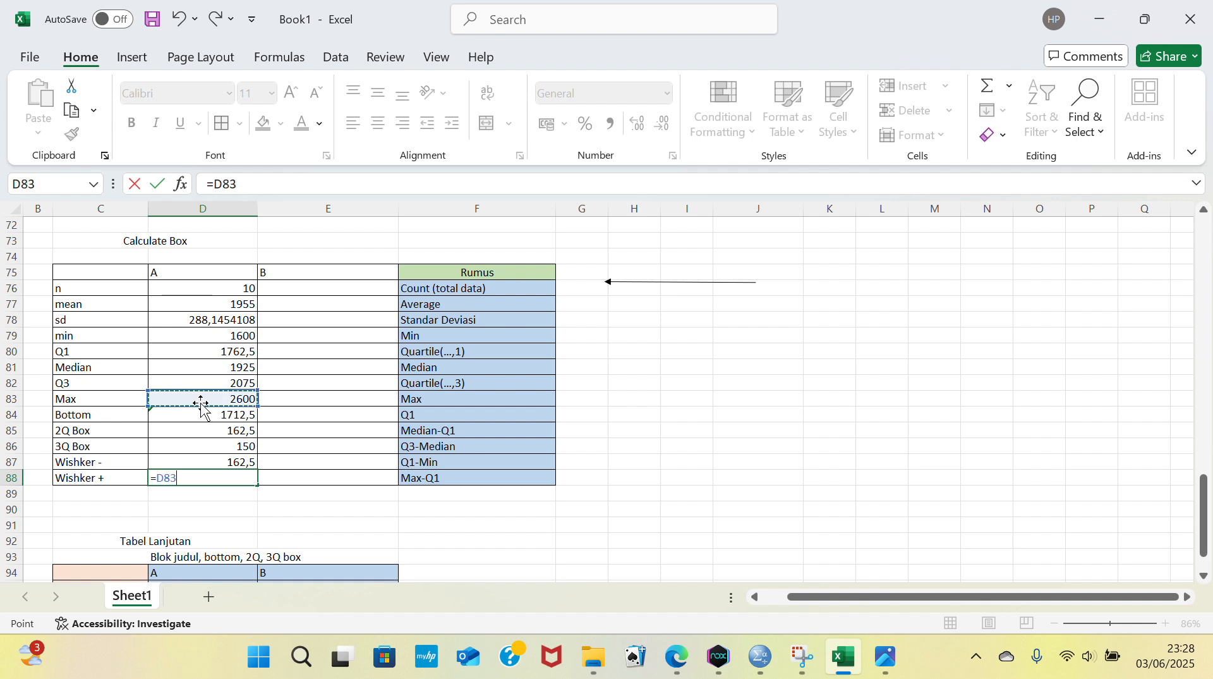
{"action": "type", "text": "-"}
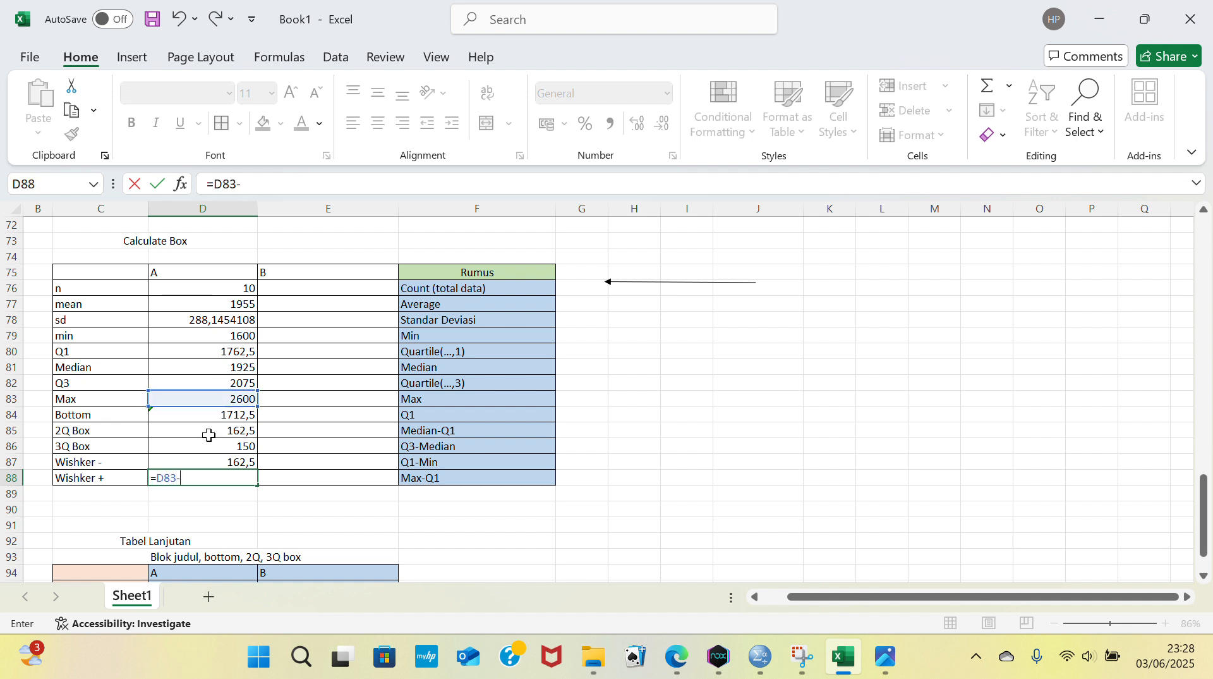
{"action": "left_click", "coordinate": [190, 352]}
{"action": "key", "text": "Return"}
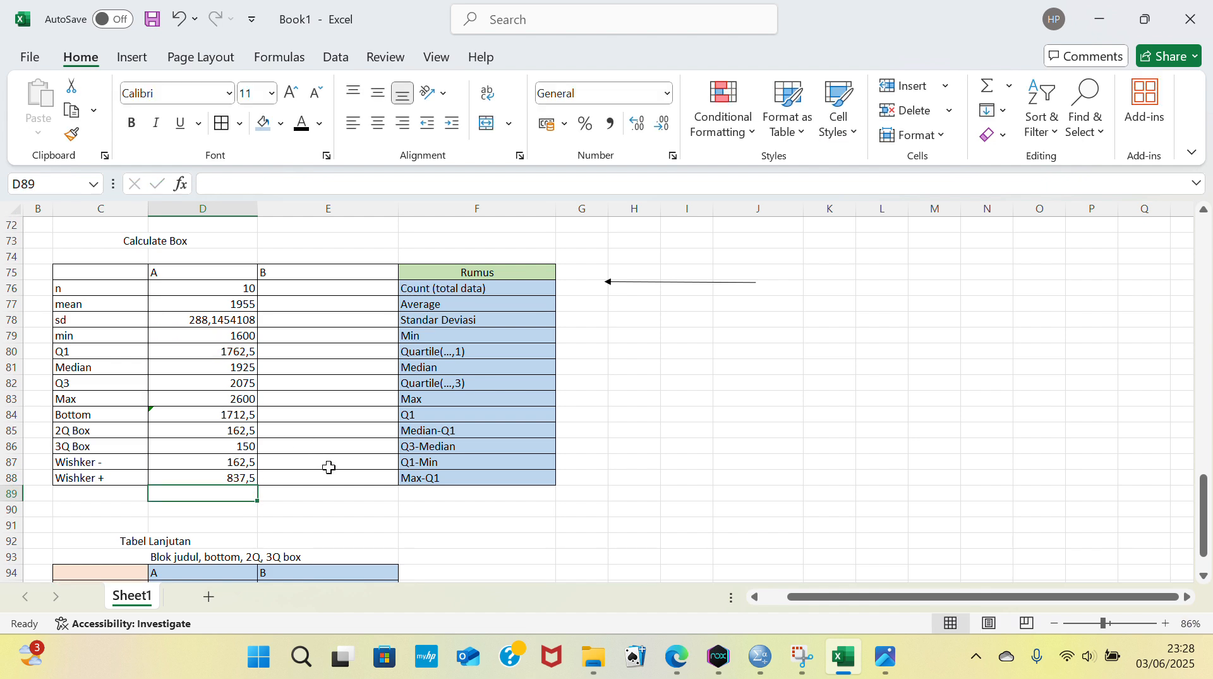
{"action": "scroll", "coordinate": [338, 279], "scroll_direction": "up", "scroll_amount": 5}
{"action": "scroll", "coordinate": [337, 281], "scroll_direction": "down", "scroll_amount": 2}
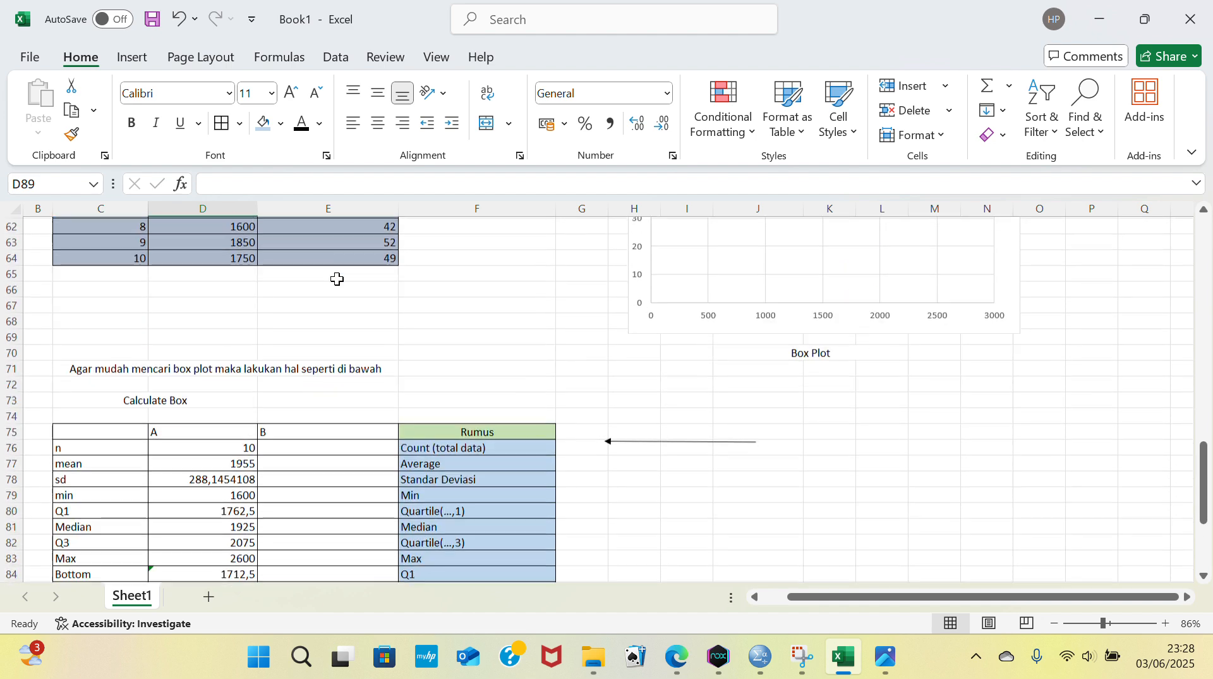
{"action": "left_click", "coordinate": [338, 432]}
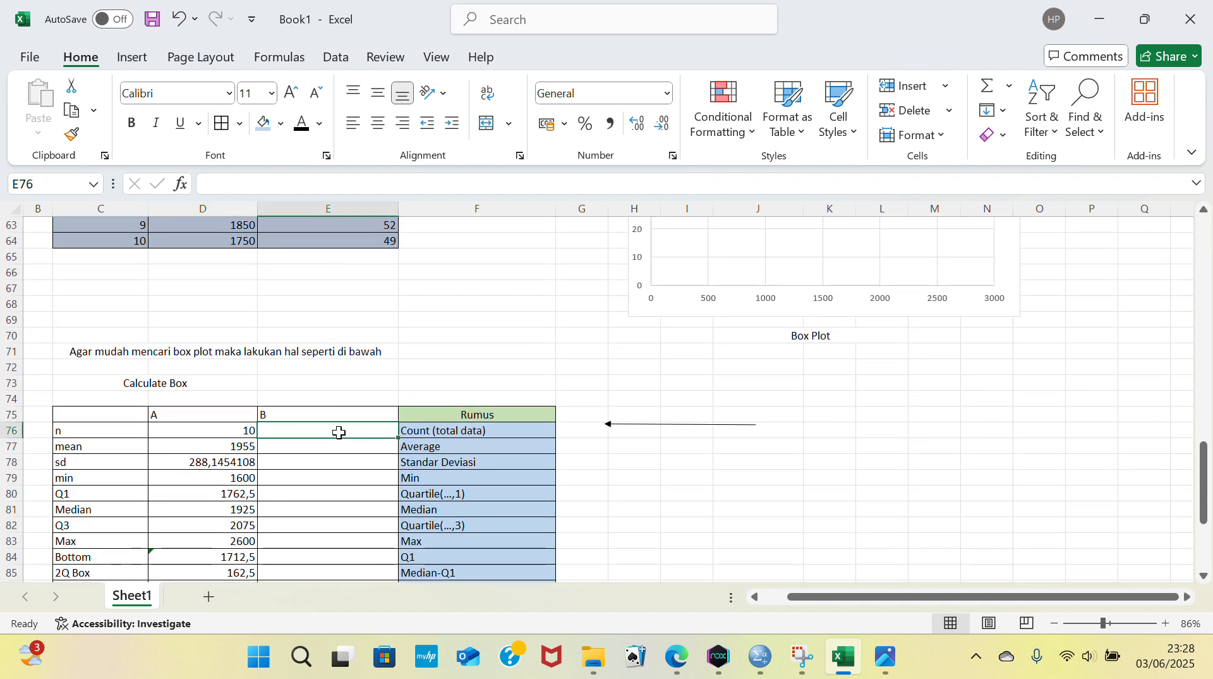
{"action": "type", "text": "=count"}
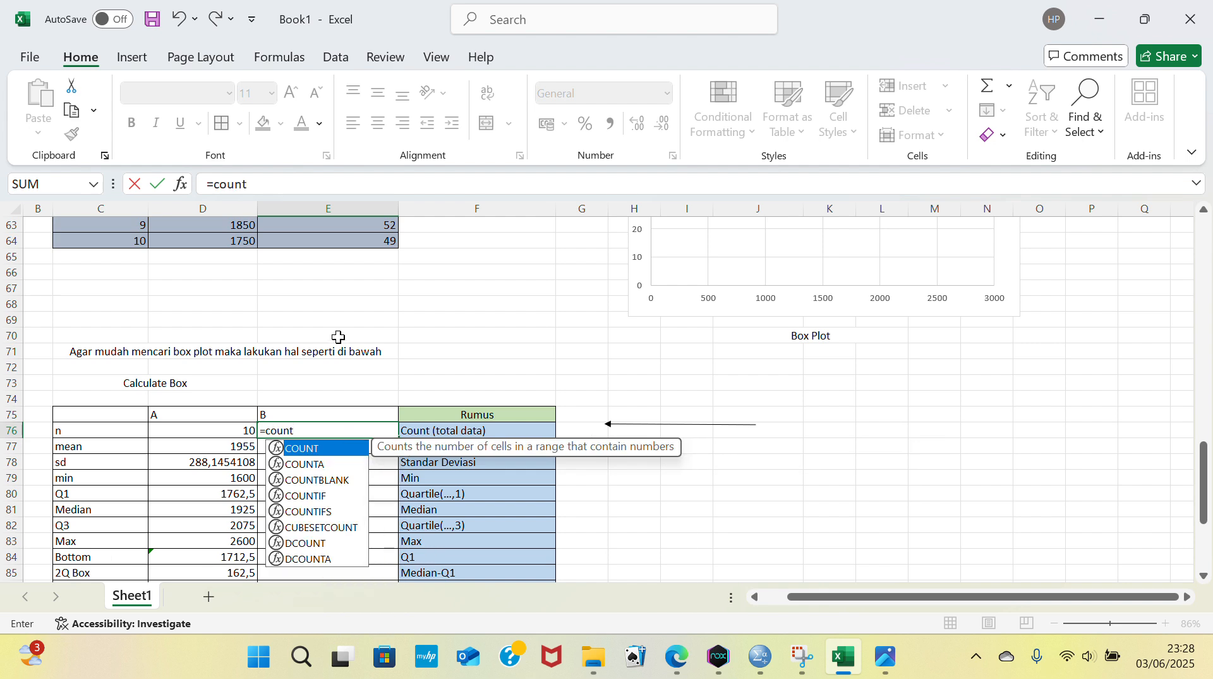
{"action": "scroll", "coordinate": [339, 337], "scroll_direction": "up", "scroll_amount": 4}
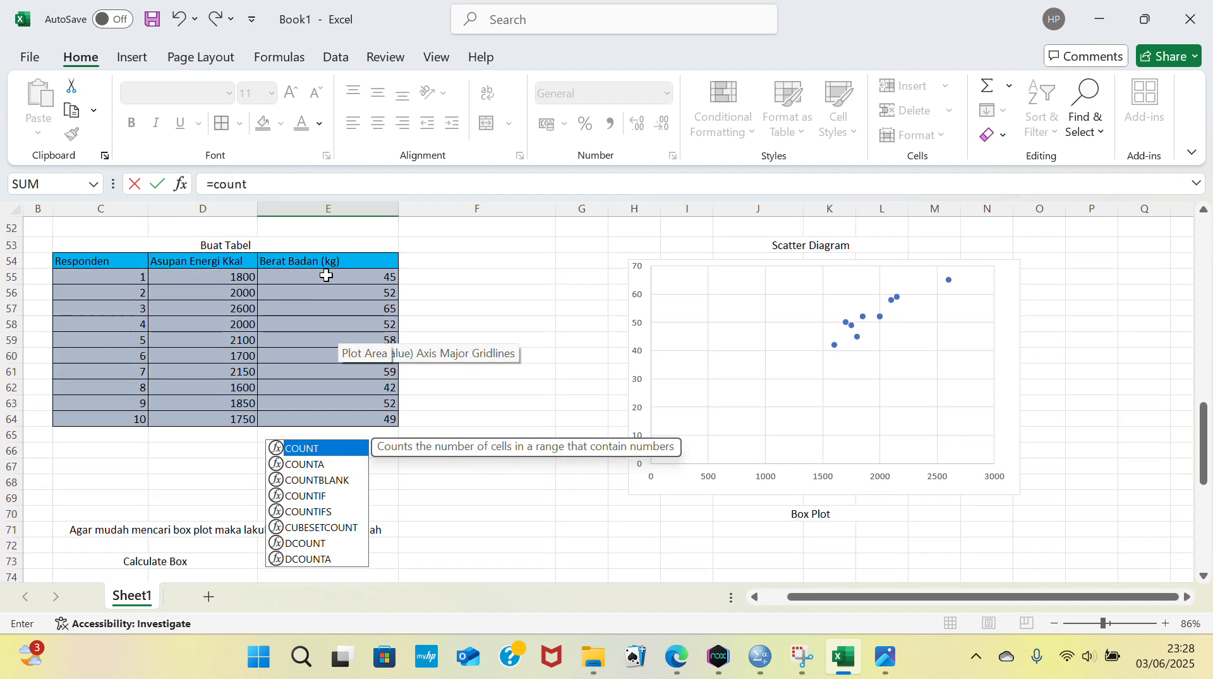
{"action": "left_click_drag", "start_coordinate": [325, 276], "coordinate": [361, 416]}
{"action": "key", "text": "Return"}
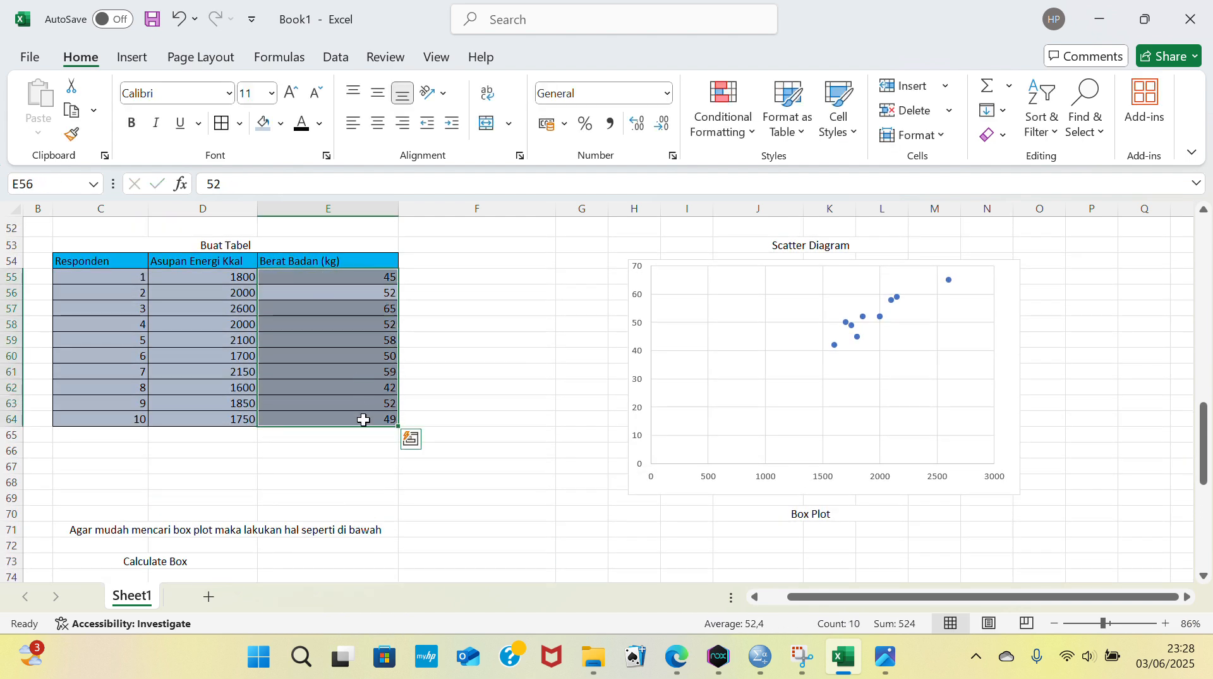
{"action": "scroll", "coordinate": [374, 442], "scroll_direction": "down", "scroll_amount": 3}
Step: Correct the n formula for column B in E76 so COUNT covers the Berat Badan (kg) values in E55:E64
{"action": "left_click", "coordinate": [366, 463]}
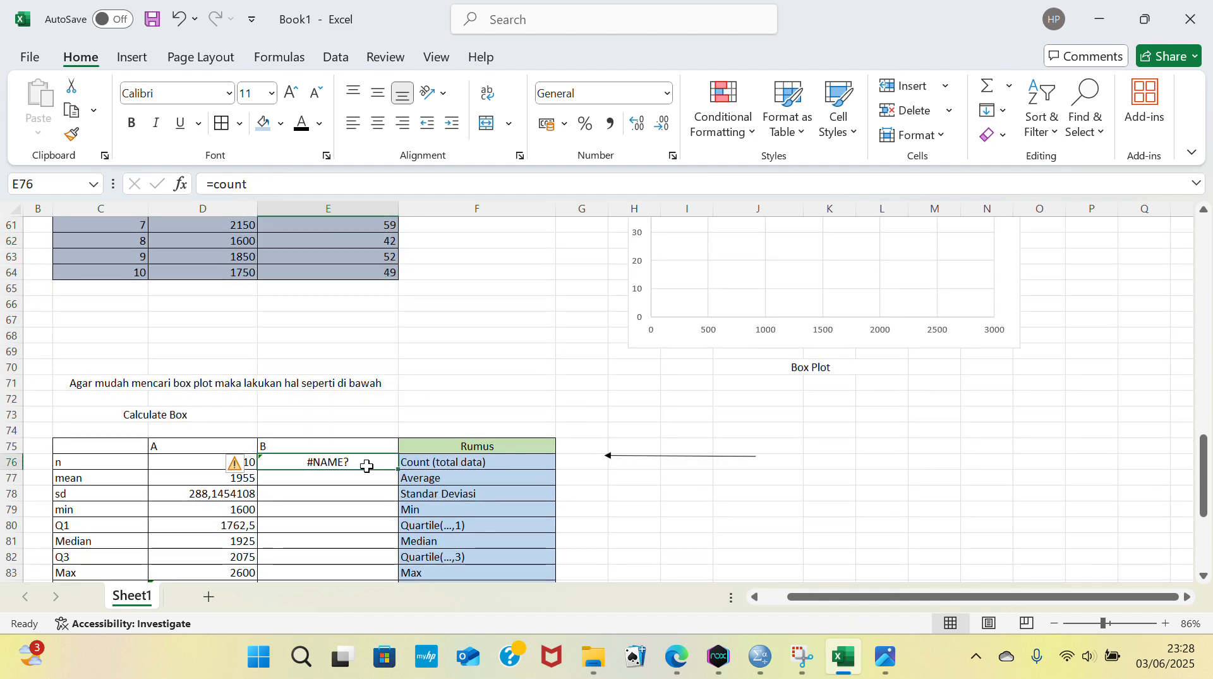
{"action": "double_click", "coordinate": [369, 465]}
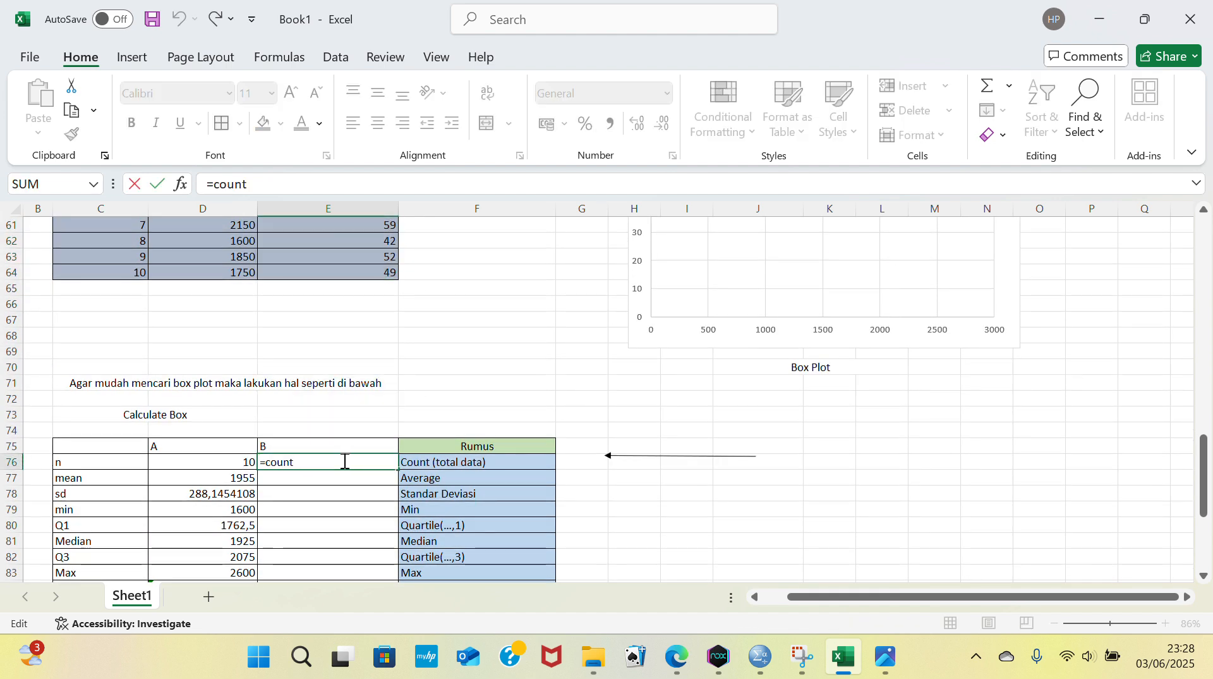
{"action": "left_click_drag", "start_coordinate": [345, 461], "coordinate": [270, 463]}
{"action": "key", "text": "BackSpace"}
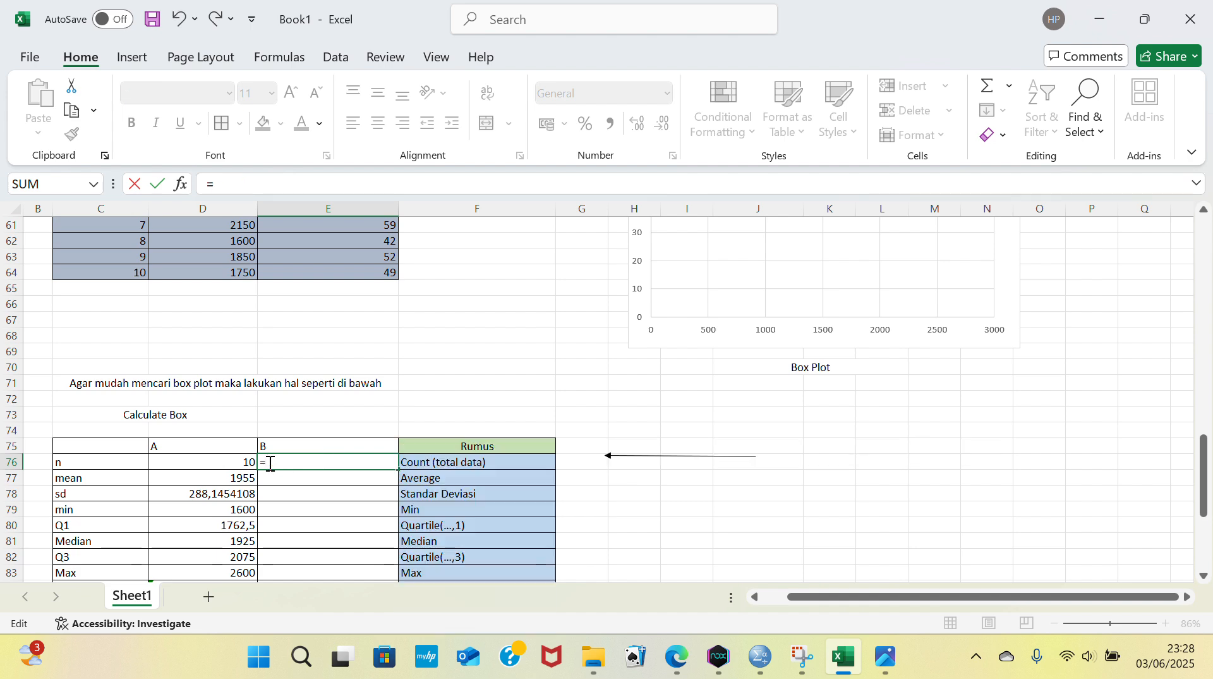
{"action": "type", "text": "count"}
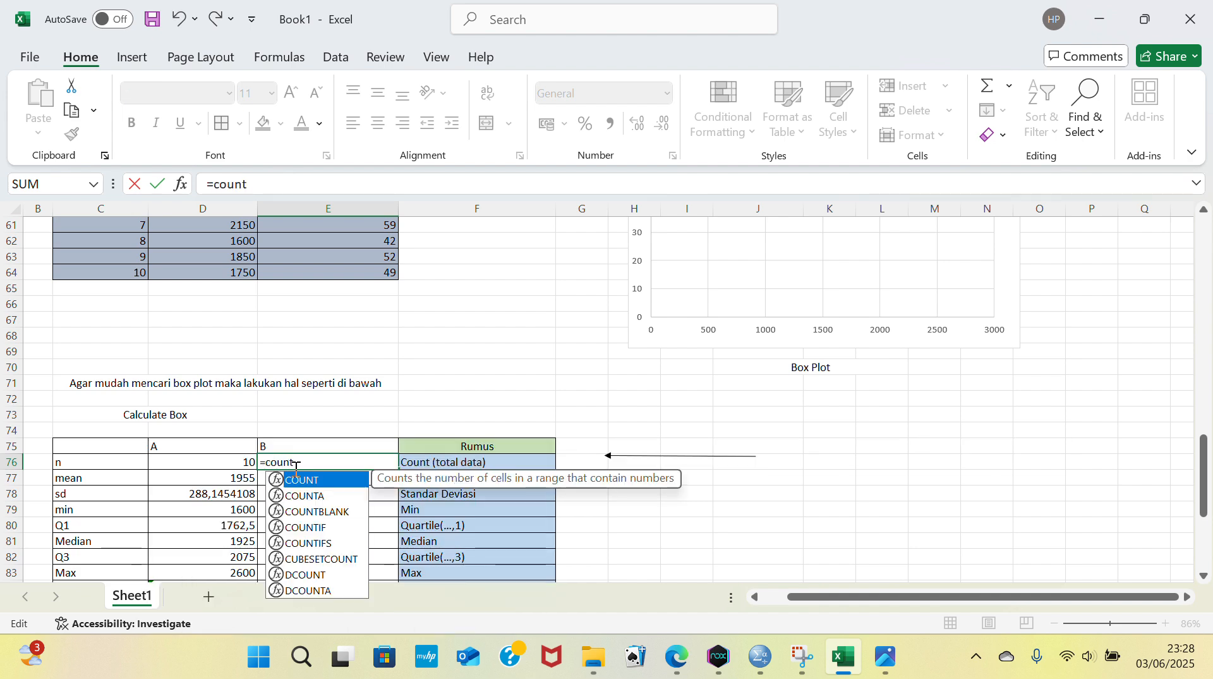
{"action": "double_click", "coordinate": [301, 480]}
{"action": "scroll", "coordinate": [338, 297], "scroll_direction": "up", "scroll_amount": 3}
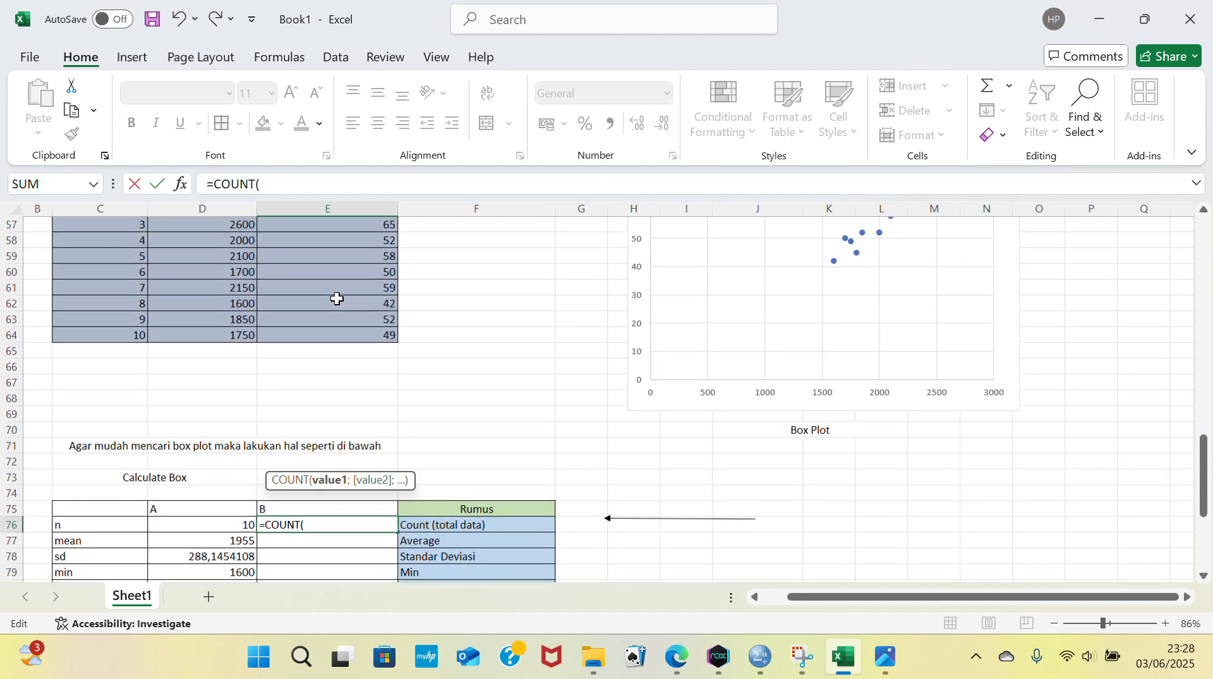
{"action": "left_click_drag", "start_coordinate": [323, 244], "coordinate": [380, 385]}
{"action": "key", "text": "Return"}
{"action": "scroll", "coordinate": [377, 385], "scroll_direction": "down", "scroll_amount": 3}
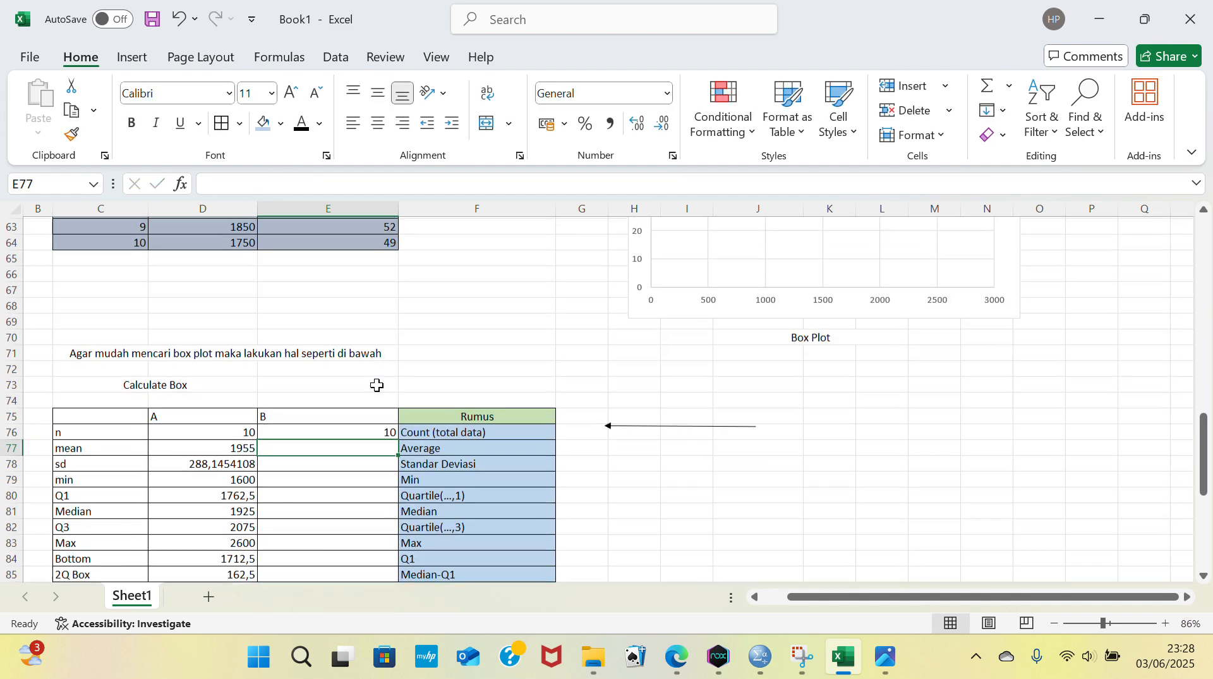
Step: Calculate the mean for column B in E77 with the AVERAGE function over the Berat Badan (kg) values
{"action": "key", "text": "ctrl+Down"}
{"action": "scroll", "coordinate": [348, 385], "scroll_direction": "up", "scroll_amount": 6}
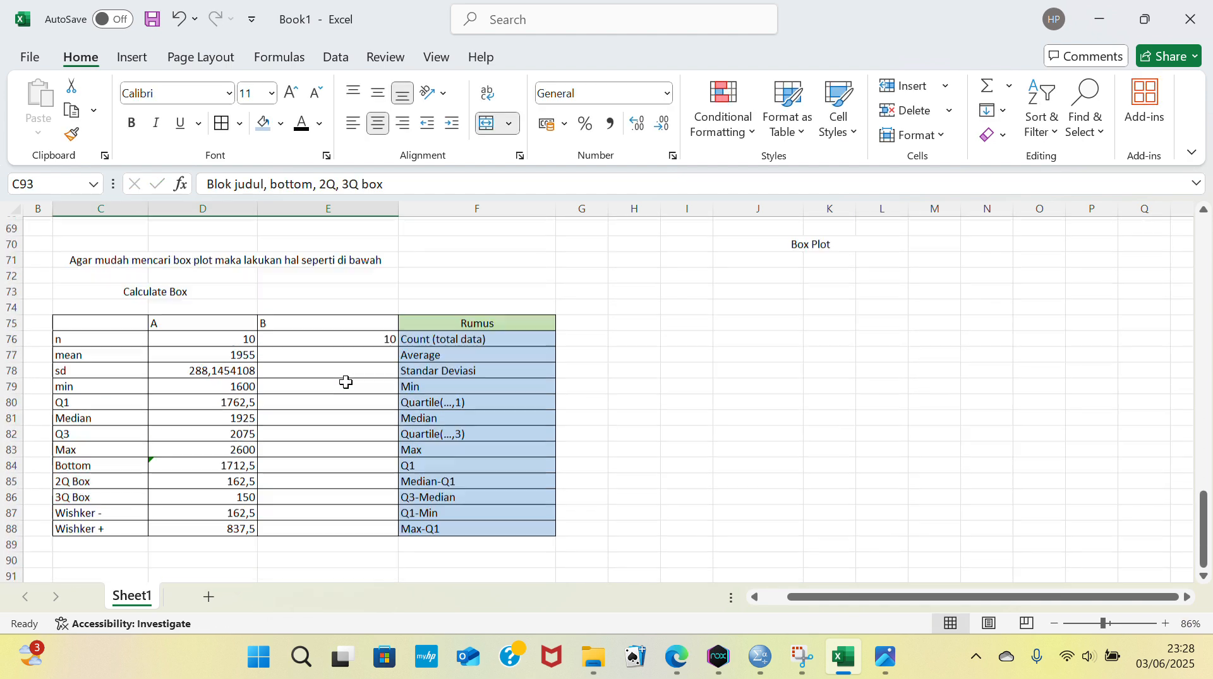
{"action": "left_click", "coordinate": [337, 442]}
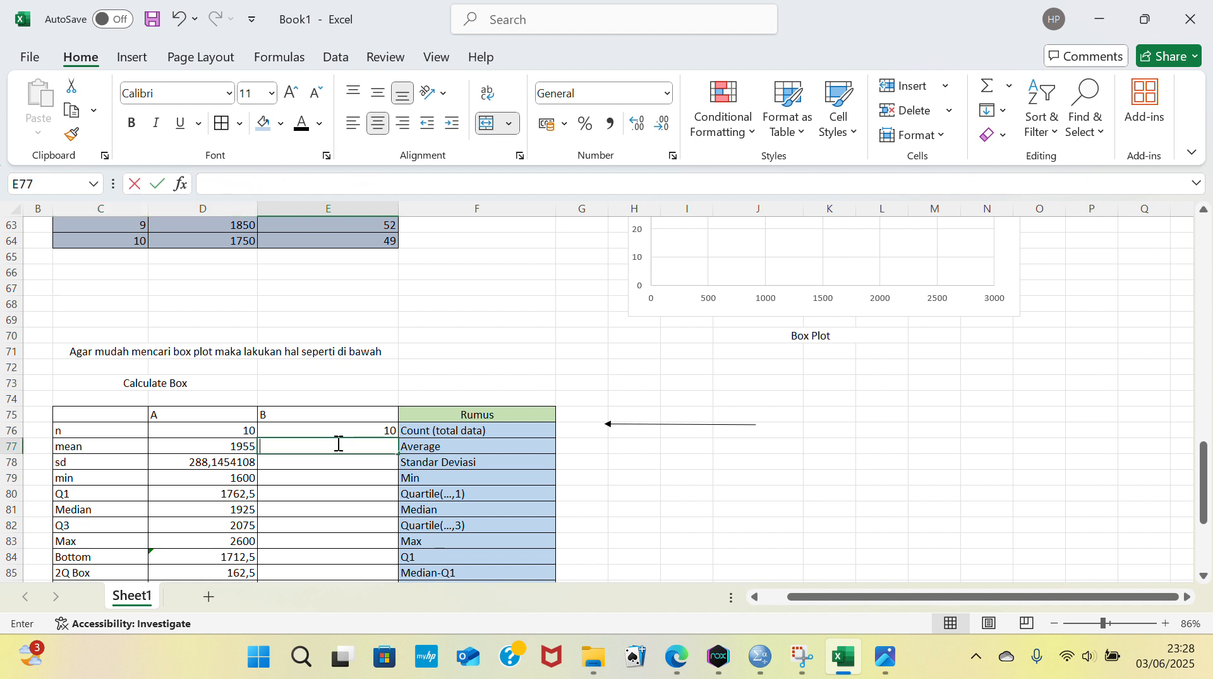
{"action": "double_click", "coordinate": [339, 444]}
{"action": "type", "text": "="}
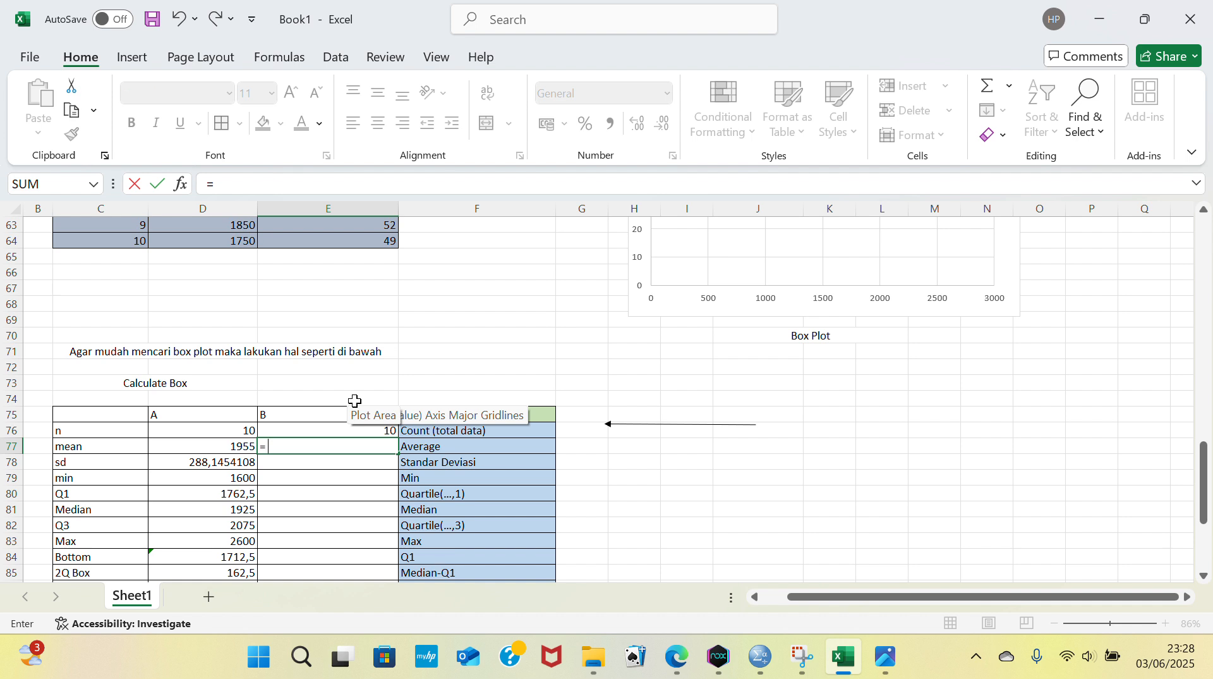
{"action": "type", "text": "averag"}
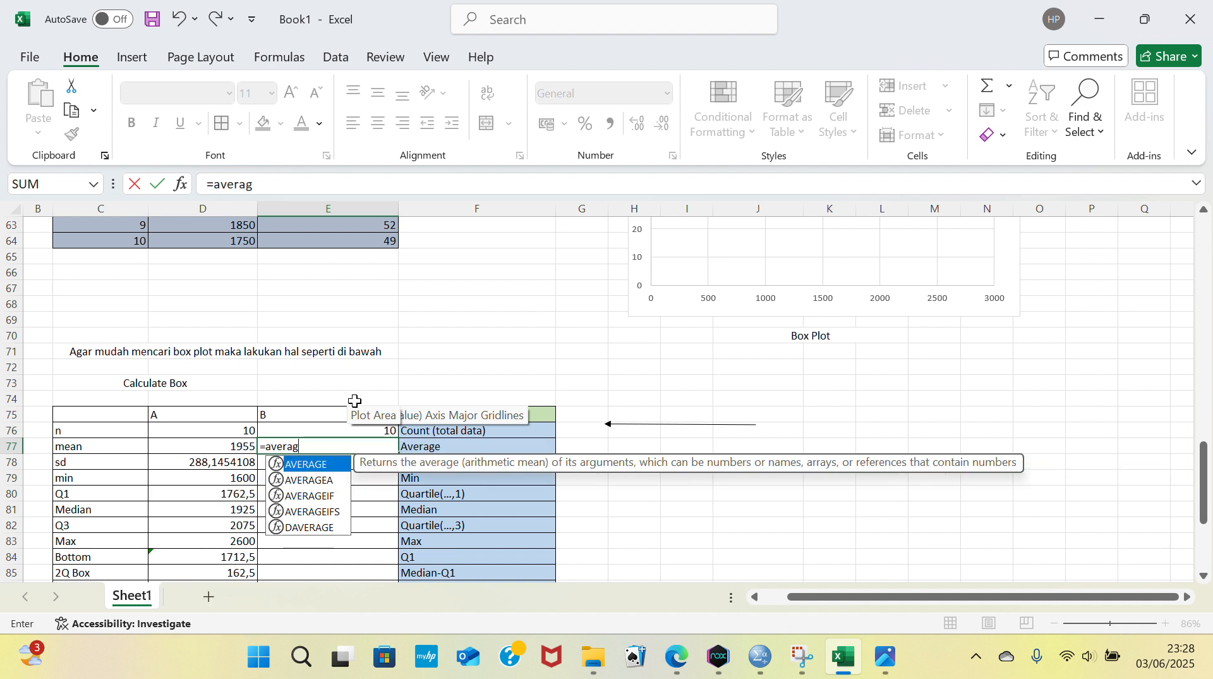
{"action": "double_click", "coordinate": [307, 465]}
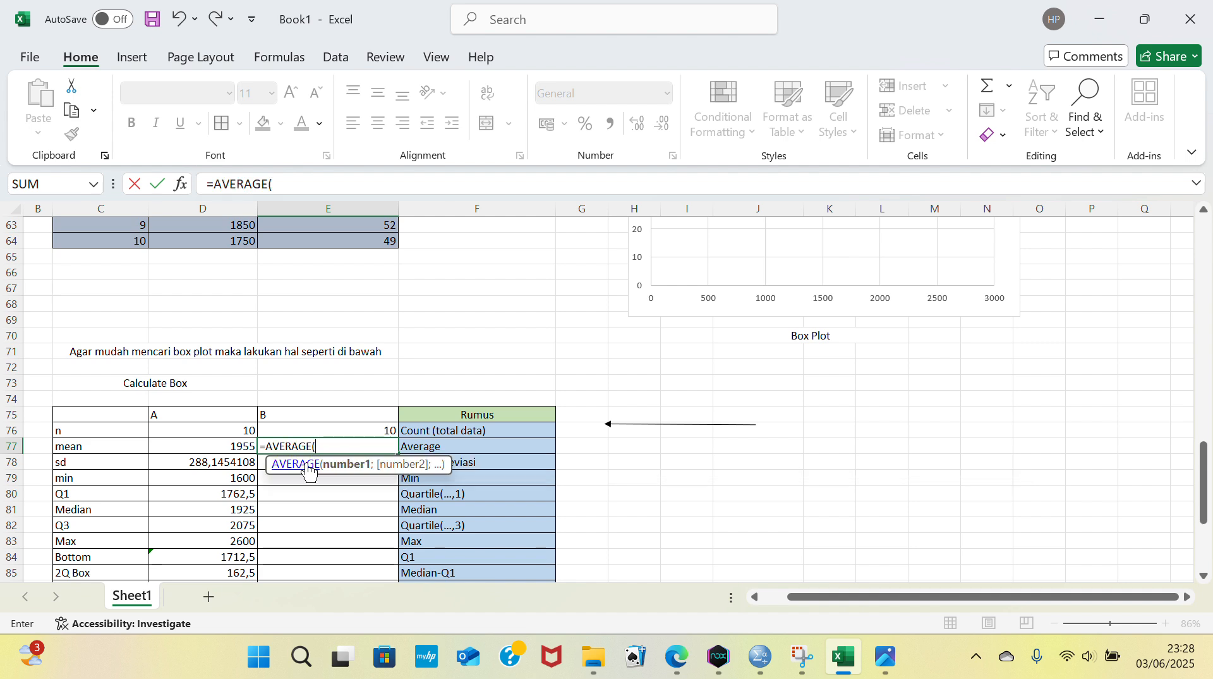
{"action": "scroll", "coordinate": [345, 357], "scroll_direction": "up", "scroll_amount": 4}
{"action": "scroll", "coordinate": [335, 279], "scroll_direction": "down", "scroll_amount": 1}
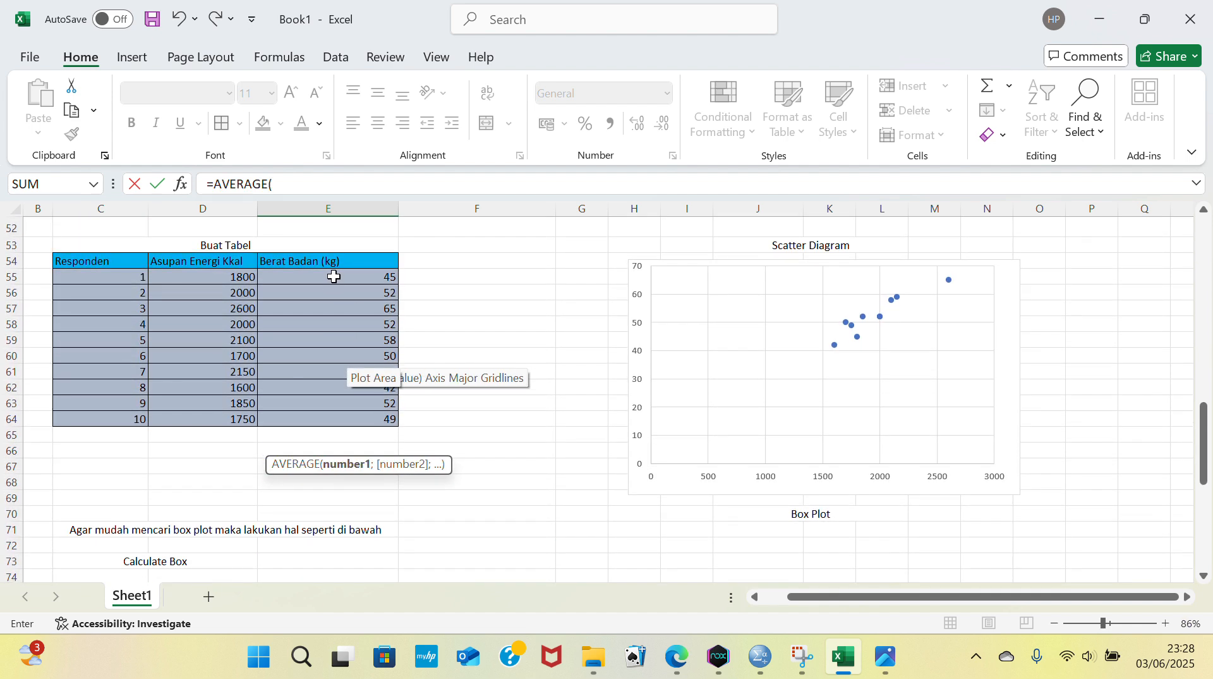
Step: Complete column B's mean in E77 as the AVERAGE of the Berat Badan values in E55:E64
{"action": "left_click_drag", "start_coordinate": [335, 279], "coordinate": [367, 416]}
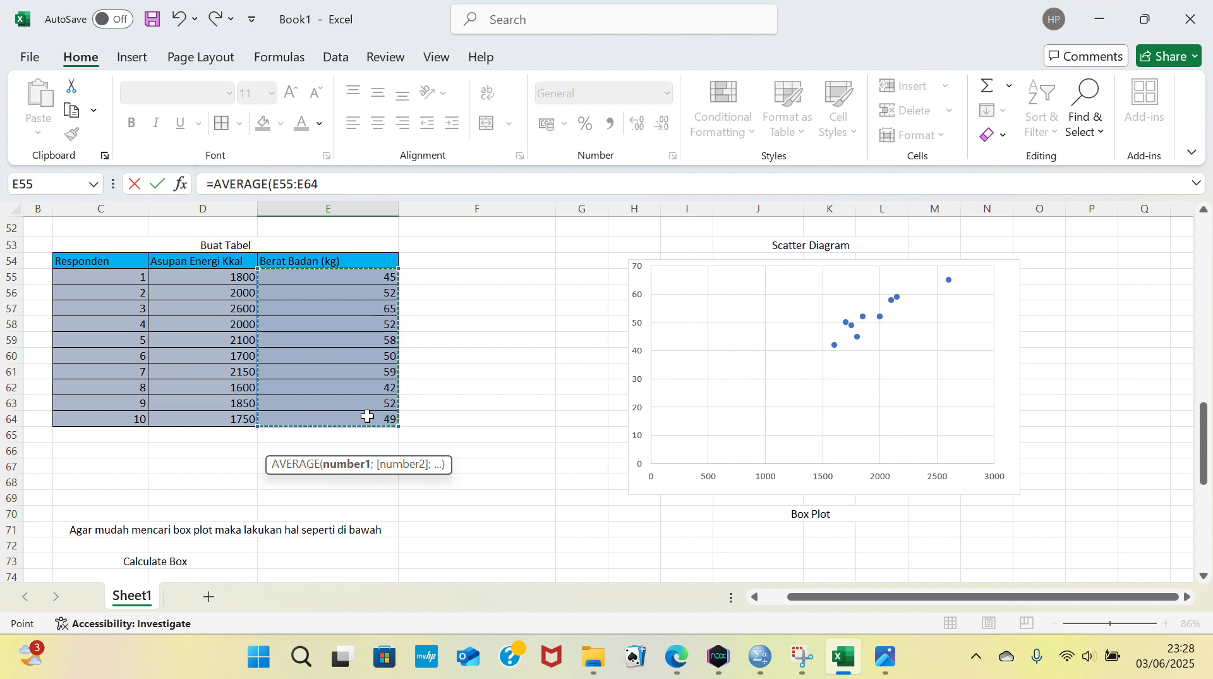
{"action": "key", "text": "Return"}
Step: Calculate column B's sd in E78 with STDEV.S over the Berat Badan values in E55:E64
{"action": "scroll", "coordinate": [380, 446], "scroll_direction": "down", "scroll_amount": 2}
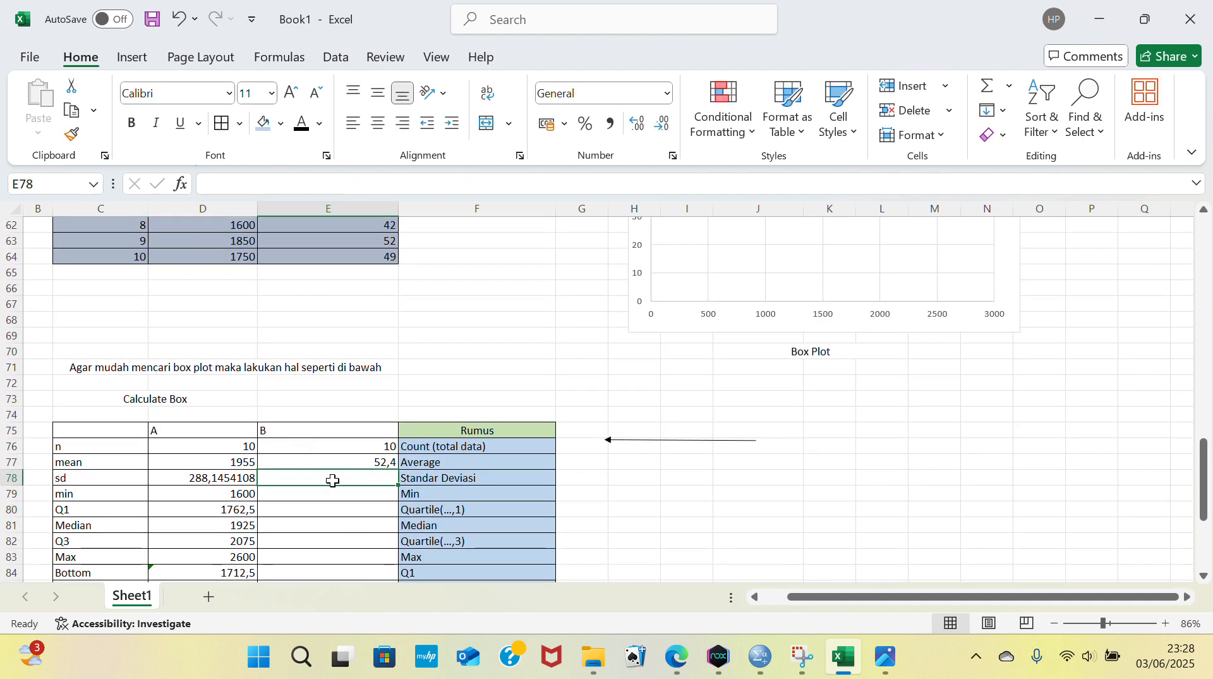
{"action": "type", "text": "=ste"}
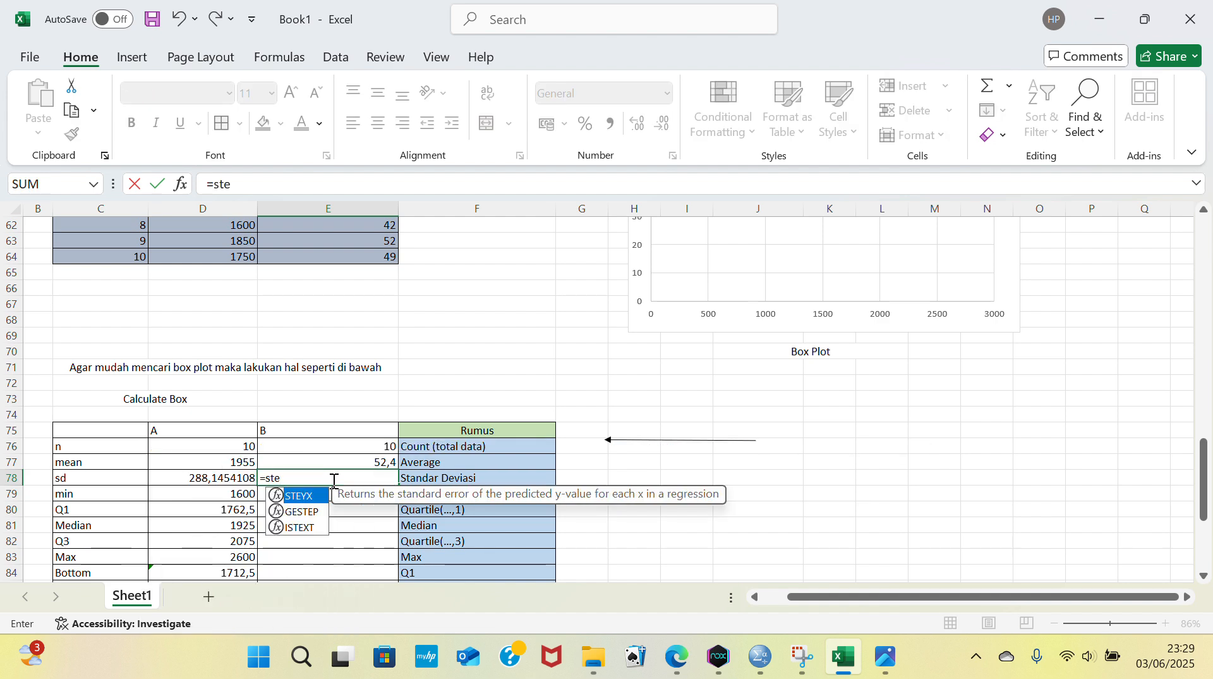
{"action": "key", "text": "BackSpace"}
{"action": "type", "text": "d"}
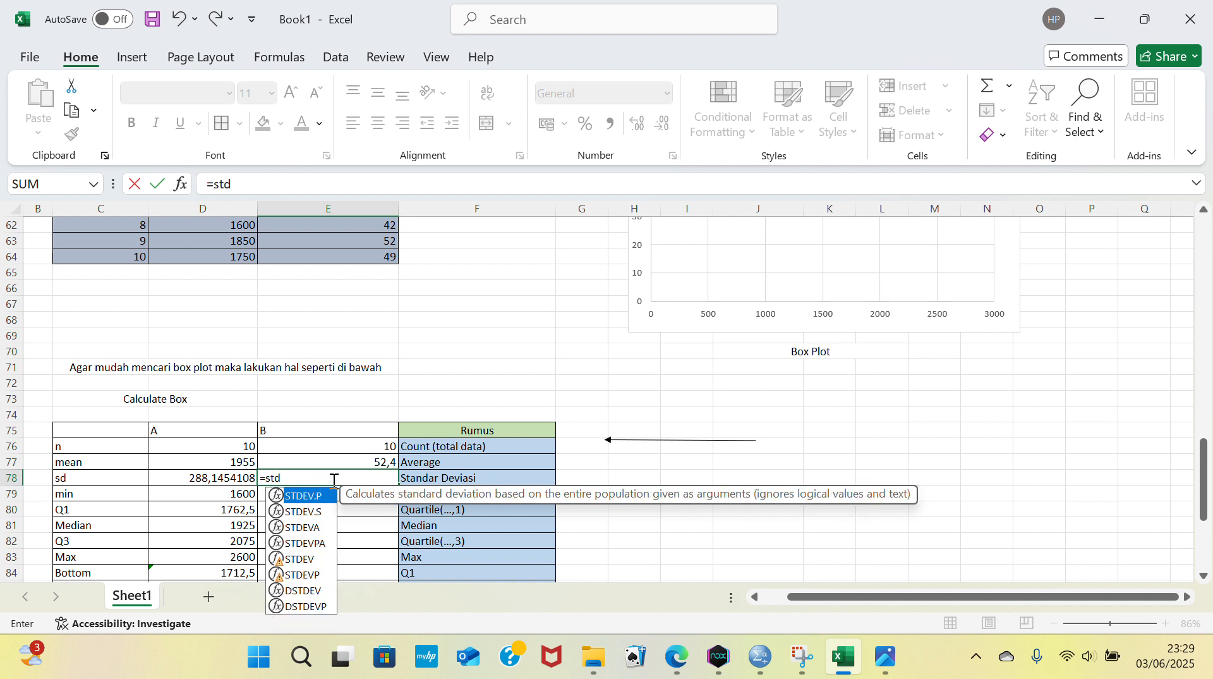
{"action": "type", "text": "ev.s"}
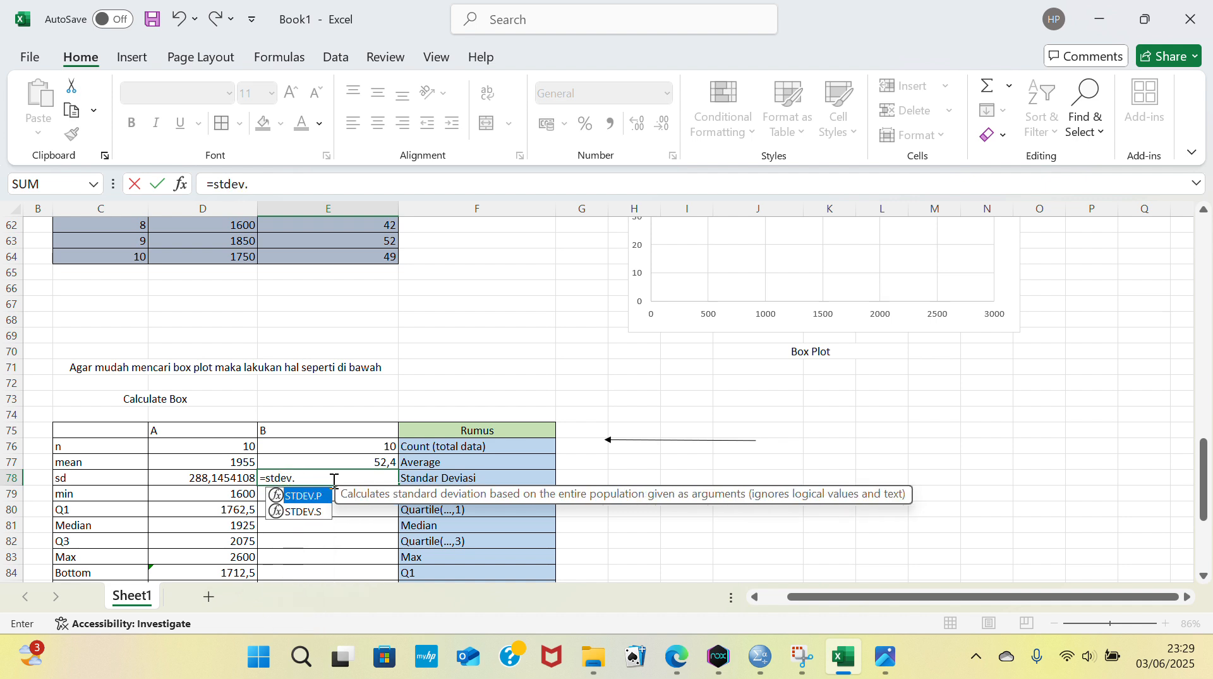
{"action": "double_click", "coordinate": [311, 506]}
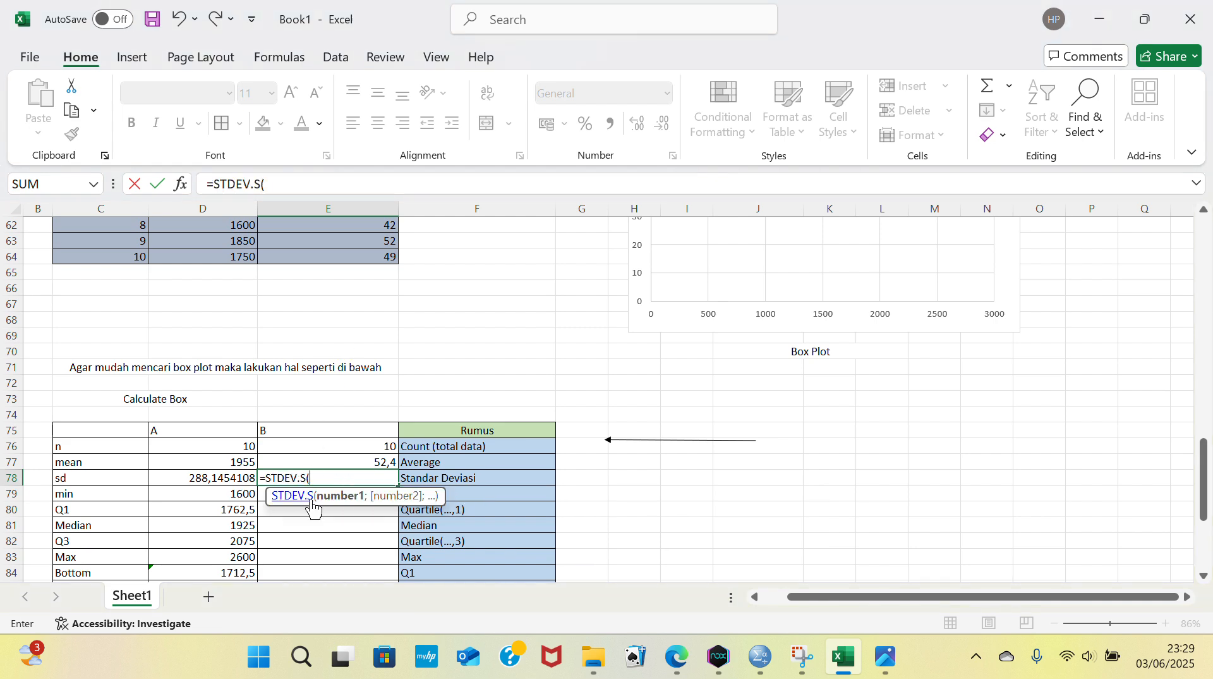
{"action": "scroll", "coordinate": [335, 333], "scroll_direction": "up", "scroll_amount": 3}
{"action": "left_click_drag", "start_coordinate": [321, 277], "coordinate": [365, 413]}
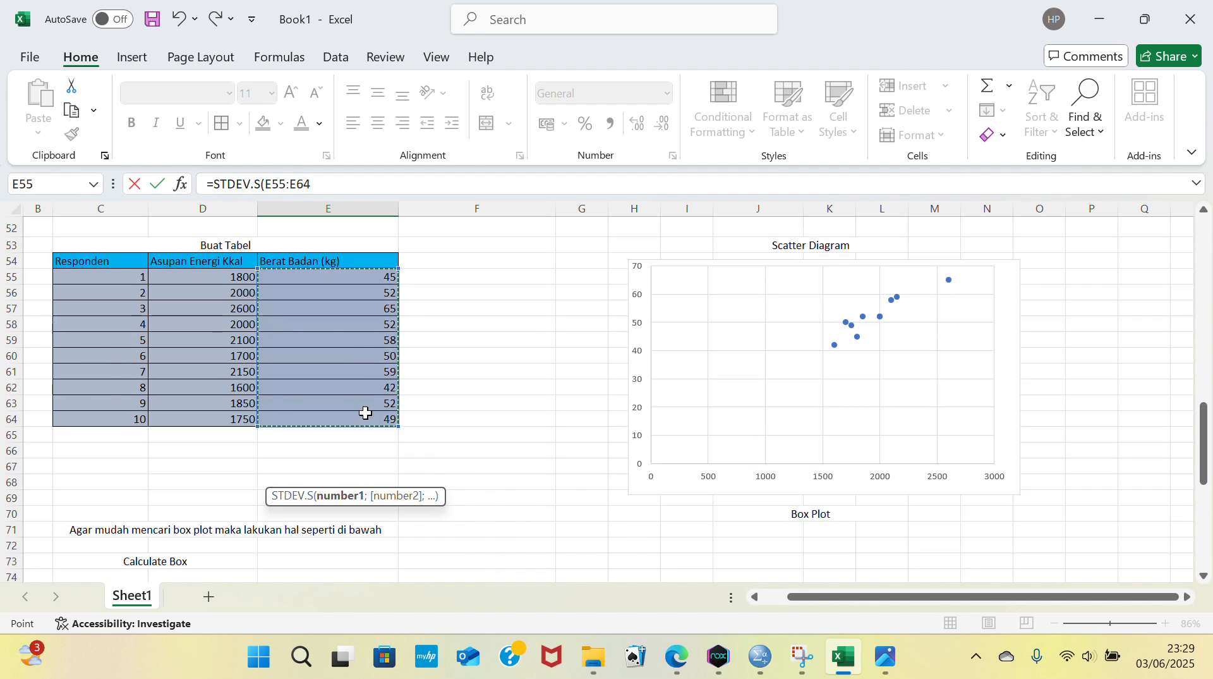
{"action": "key", "text": "Return"}
Step: Calculate column B's min in E79 with MIN over the Berat Badan values in E55:E64
{"action": "scroll", "coordinate": [425, 472], "scroll_direction": "down", "scroll_amount": 2}
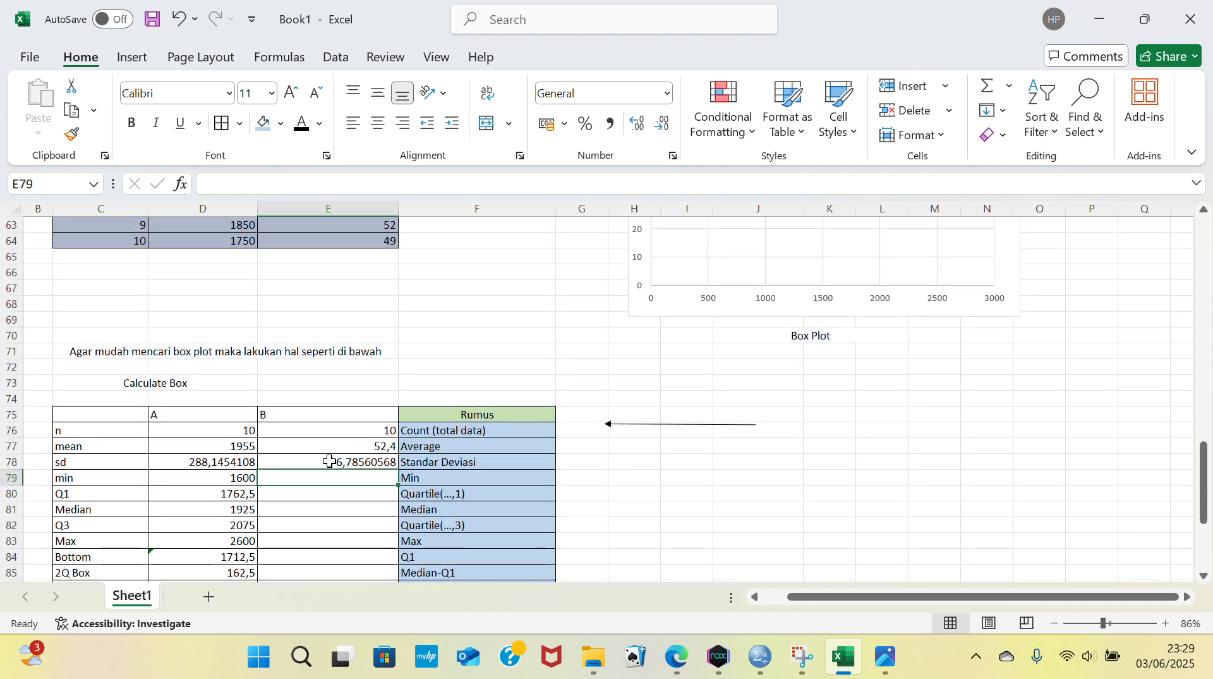
{"action": "type", "text": "=min"}
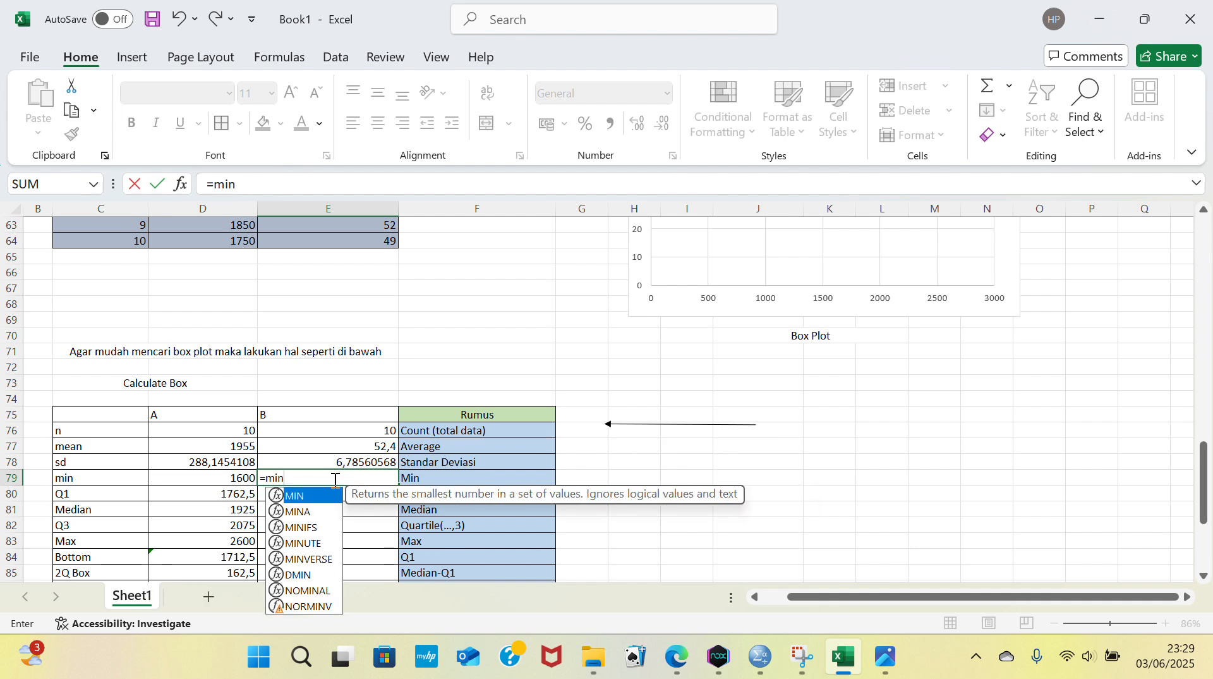
{"action": "double_click", "coordinate": [320, 498]}
{"action": "scroll", "coordinate": [325, 354], "scroll_direction": "up", "scroll_amount": 4}
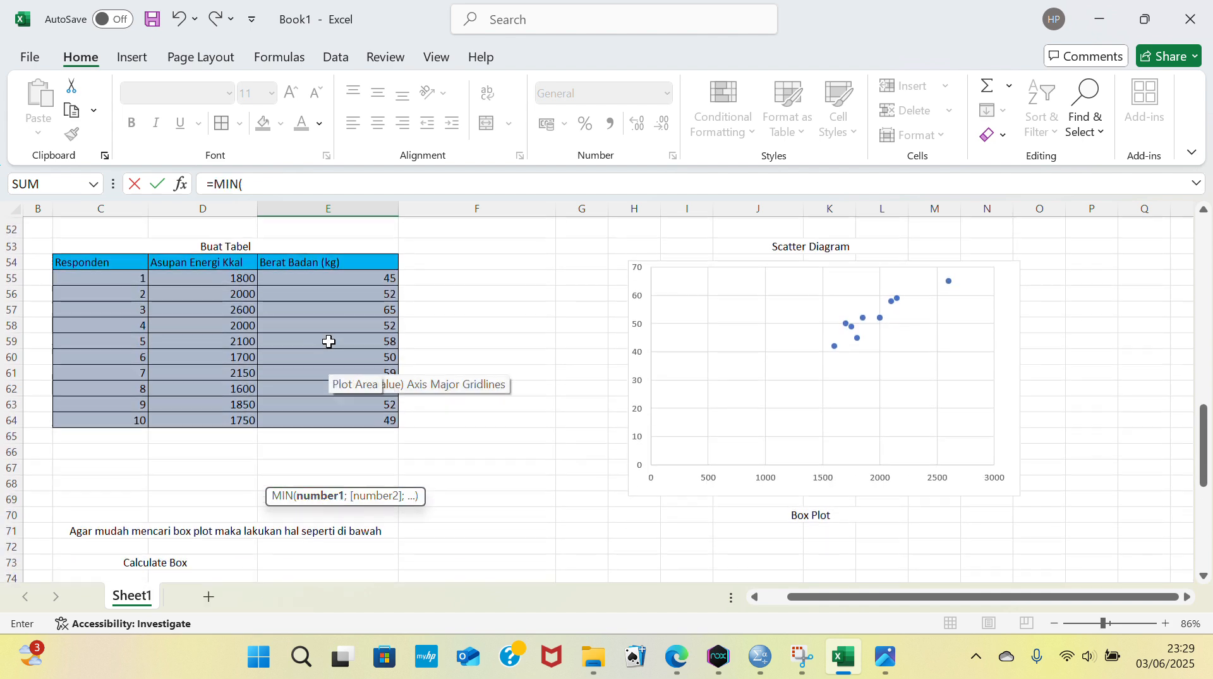
{"action": "left_click_drag", "start_coordinate": [322, 277], "coordinate": [364, 413]}
{"action": "key", "text": "Return"}
Step: Calculate column B's Q1 in E80 with QUARTILE over E55:E64, using 1 for the first quartile
{"action": "scroll", "coordinate": [361, 442], "scroll_direction": "down", "scroll_amount": 2}
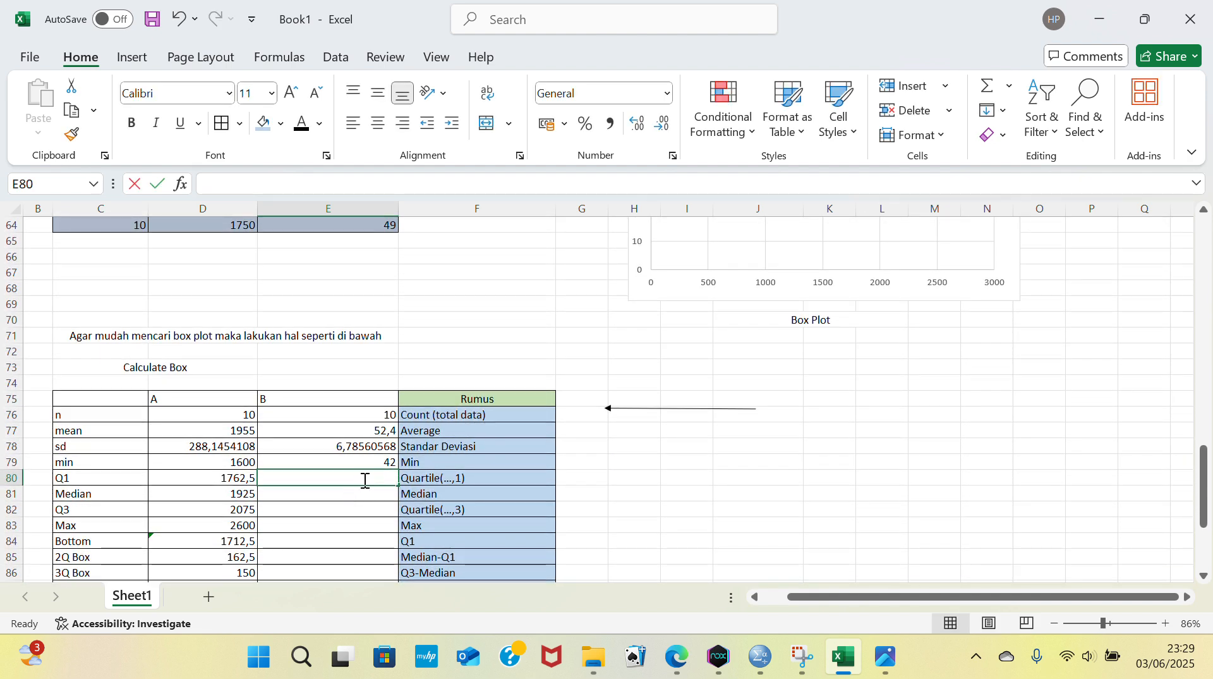
{"action": "type", "text": "=quartile"}
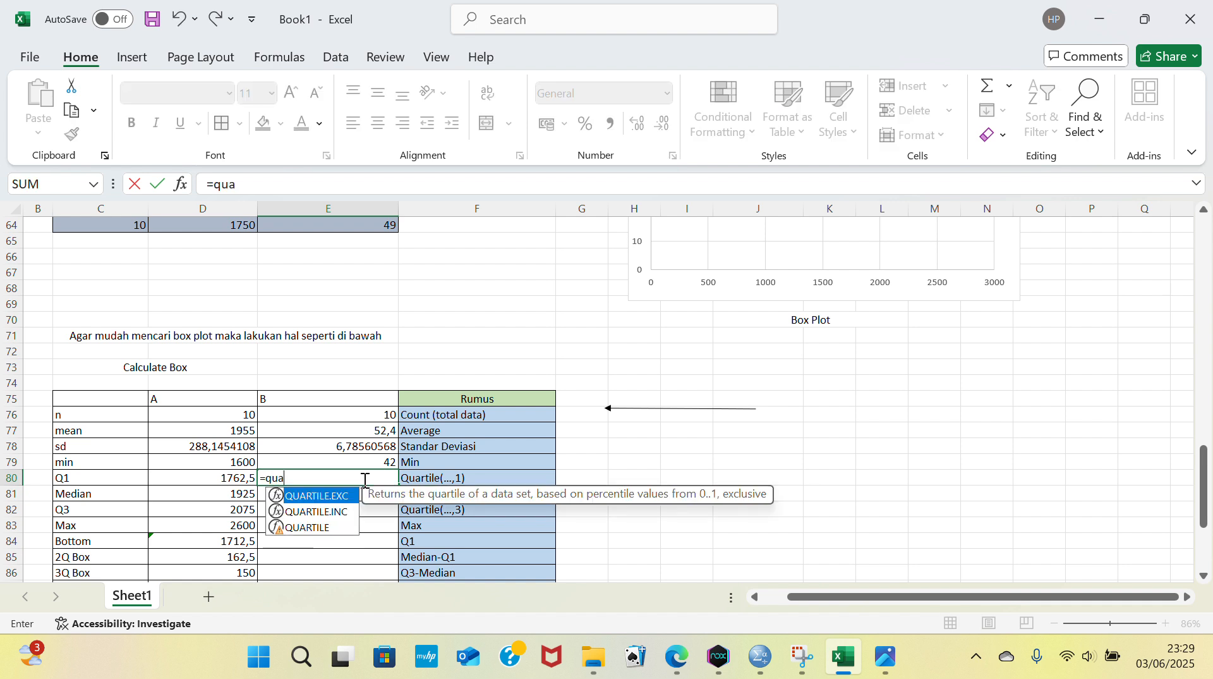
{"action": "double_click", "coordinate": [336, 526]}
{"action": "scroll", "coordinate": [336, 377], "scroll_direction": "up", "scroll_amount": 3}
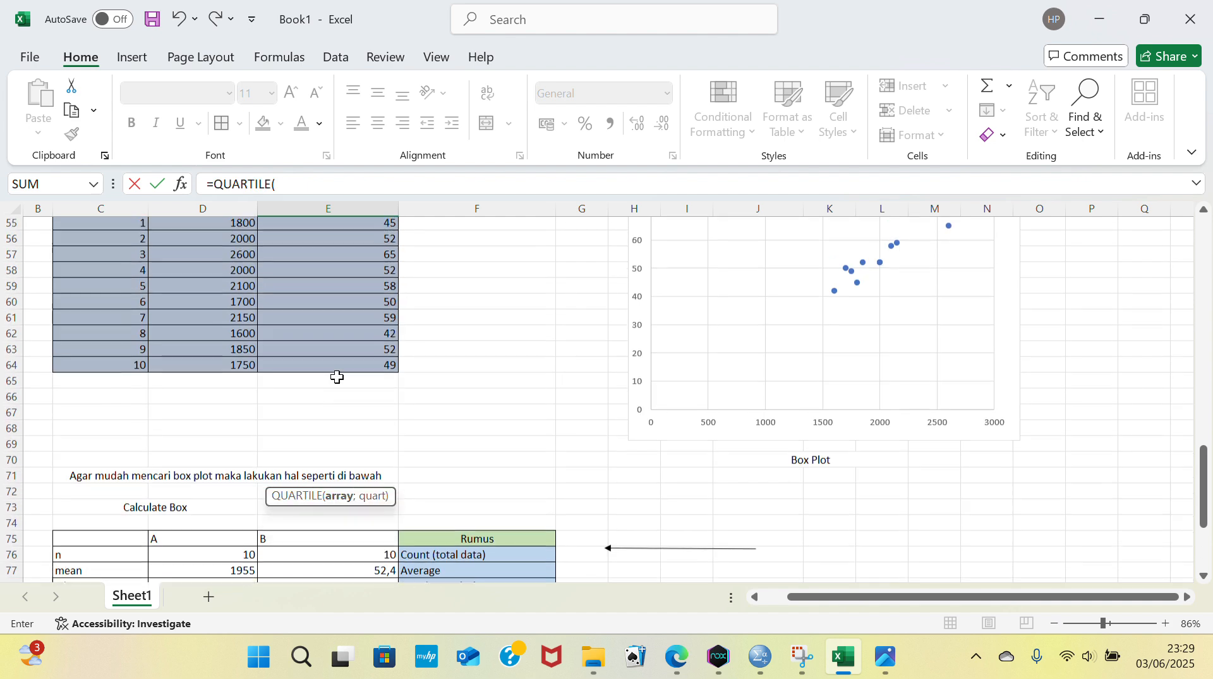
{"action": "left_click_drag", "start_coordinate": [328, 244], "coordinate": [370, 382]}
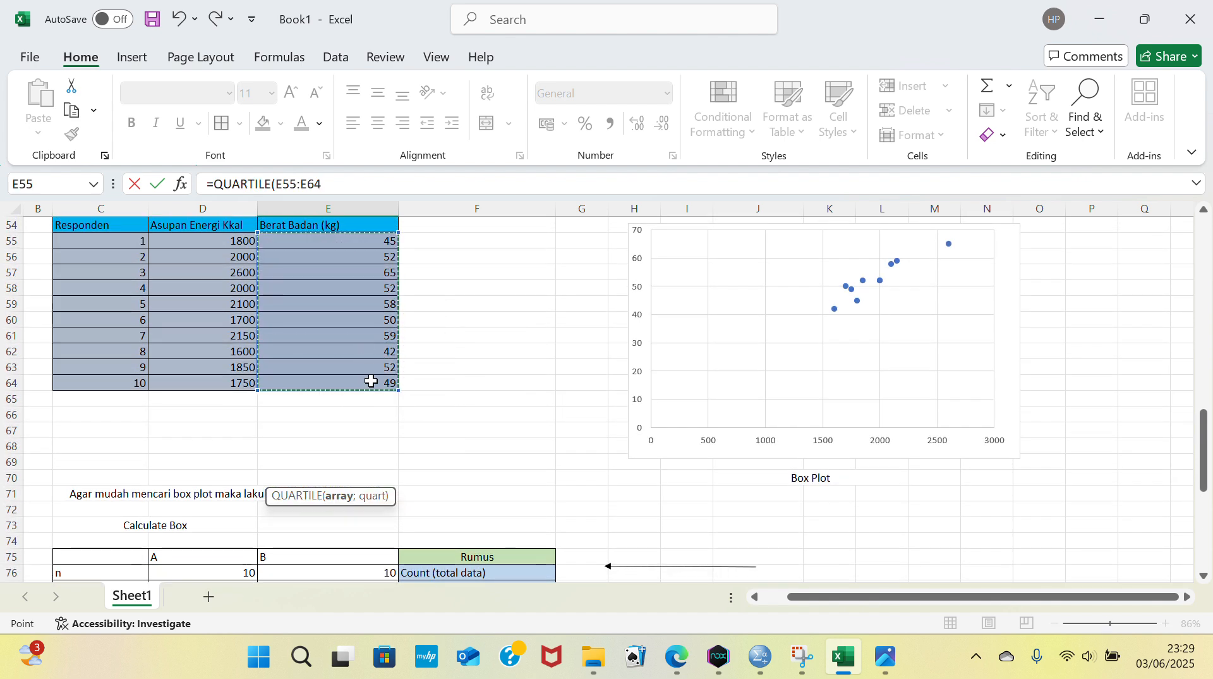
{"action": "scroll", "coordinate": [409, 438], "scroll_direction": "down", "scroll_amount": 4}
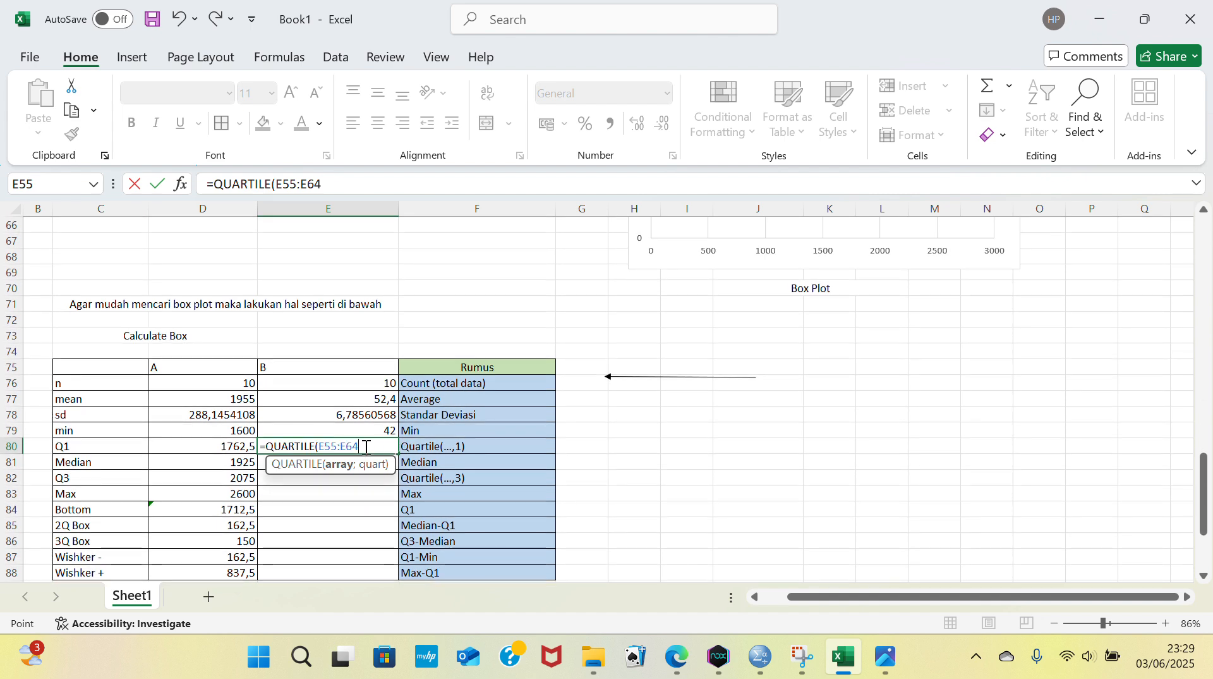
{"action": "type", "text": ";"}
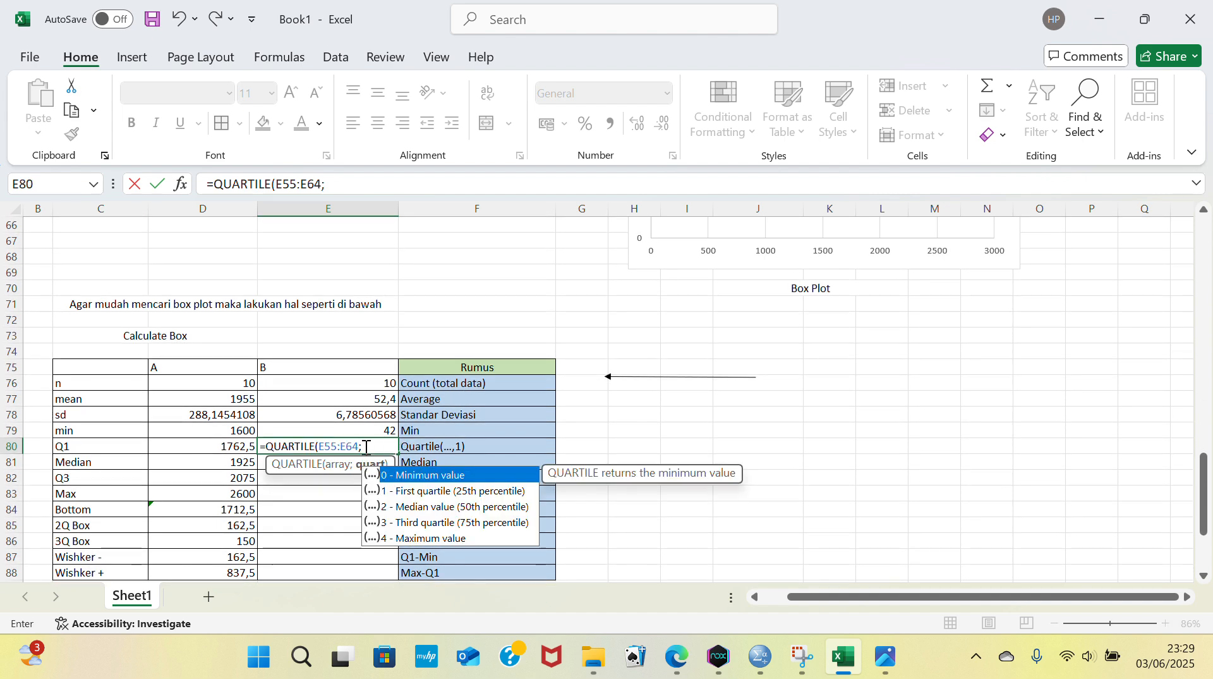
{"action": "double_click", "coordinate": [409, 490]}
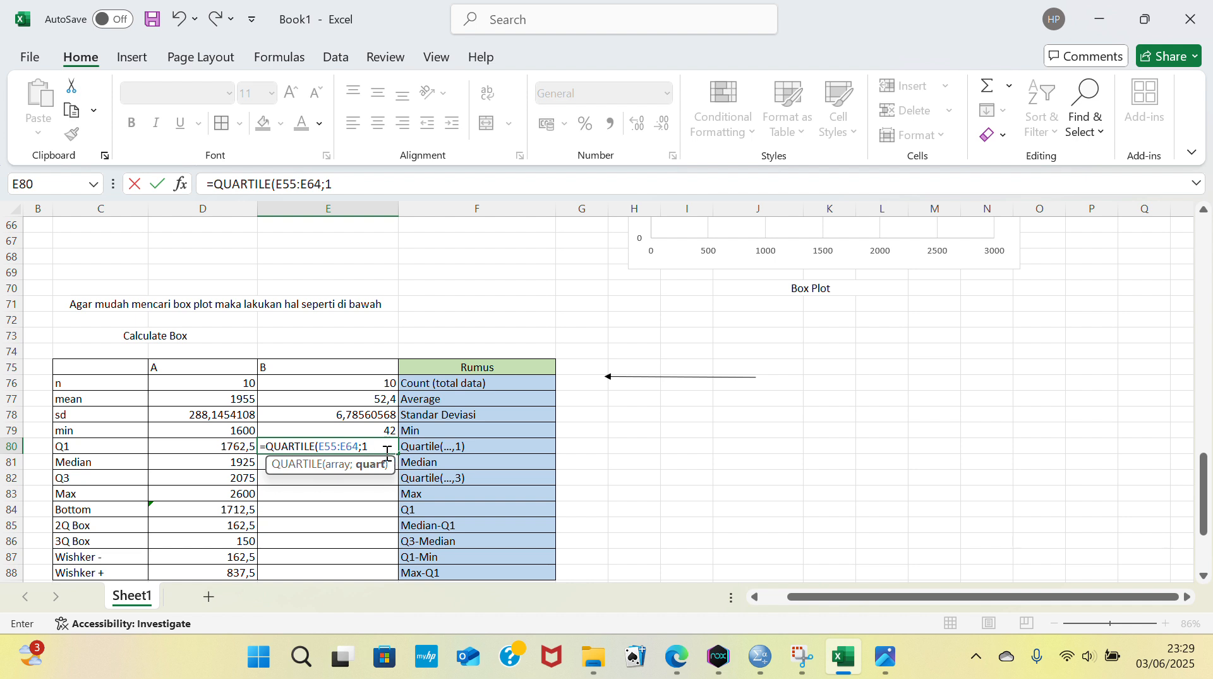
{"action": "key", "text": "Return"}
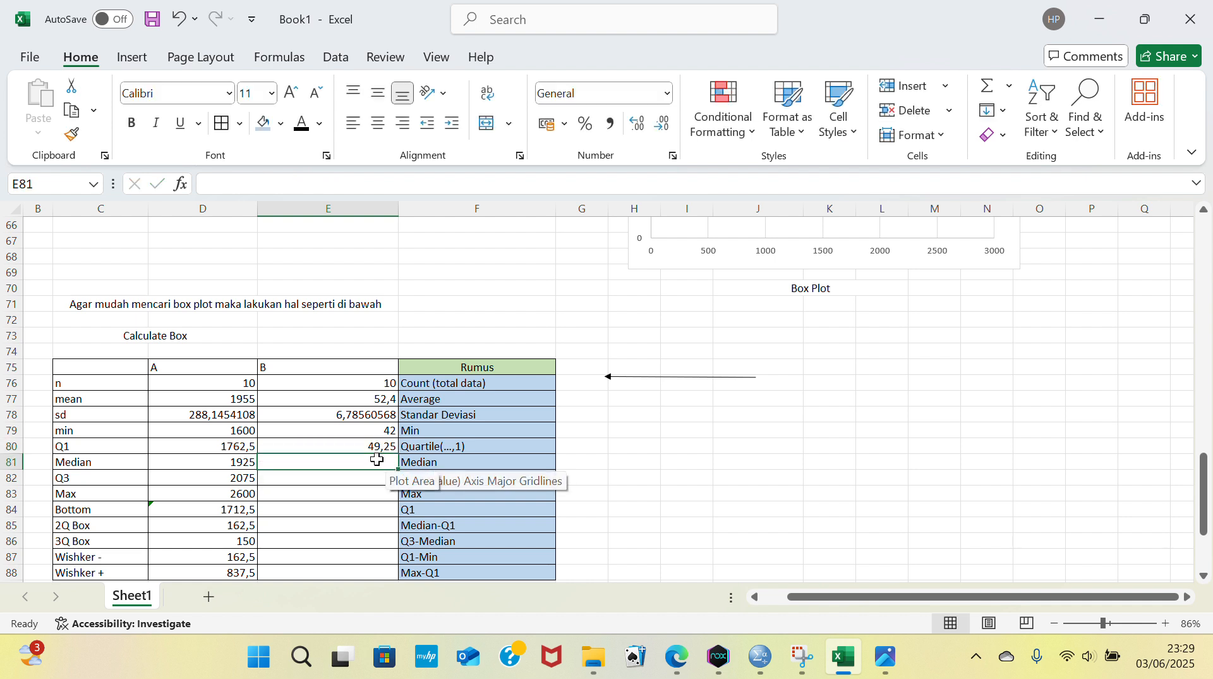
Step: Calculate column B's median in E81 with MEDIAN over the Berat Badan values in E55:E64
{"action": "type", "text": "=medi"}
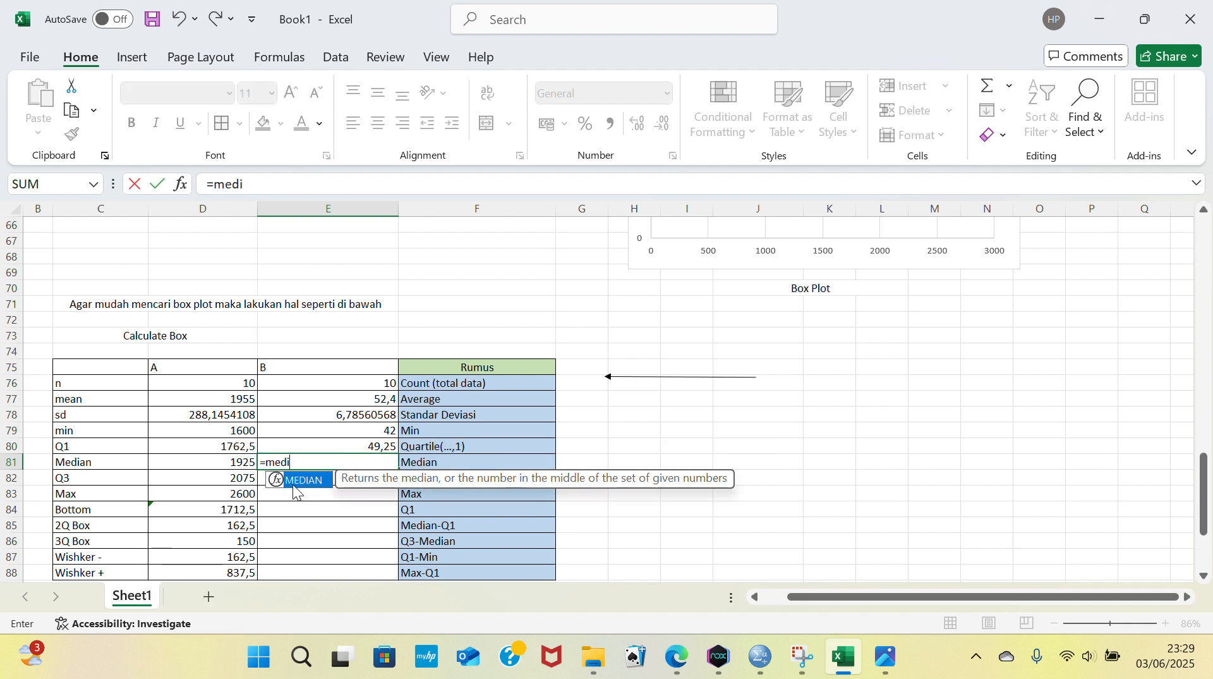
{"action": "double_click", "coordinate": [296, 482]}
{"action": "scroll", "coordinate": [367, 294], "scroll_direction": "up", "scroll_amount": 5}
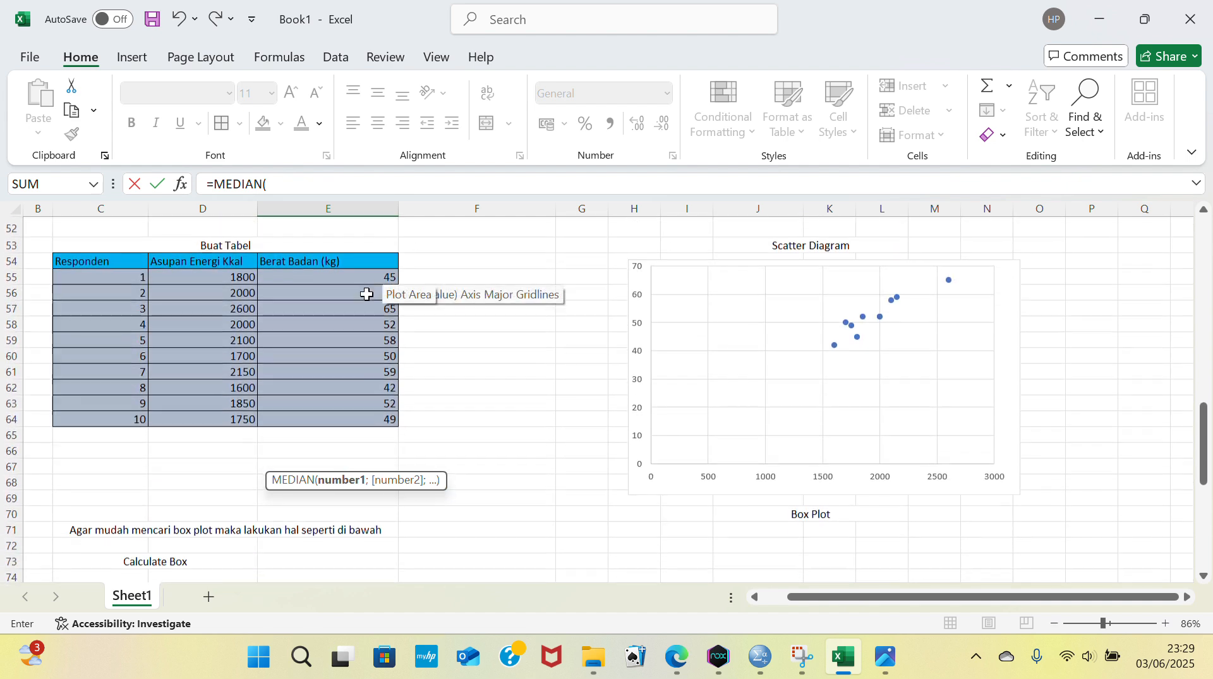
{"action": "left_click_drag", "start_coordinate": [366, 279], "coordinate": [371, 411]}
{"action": "key", "text": "Return"}
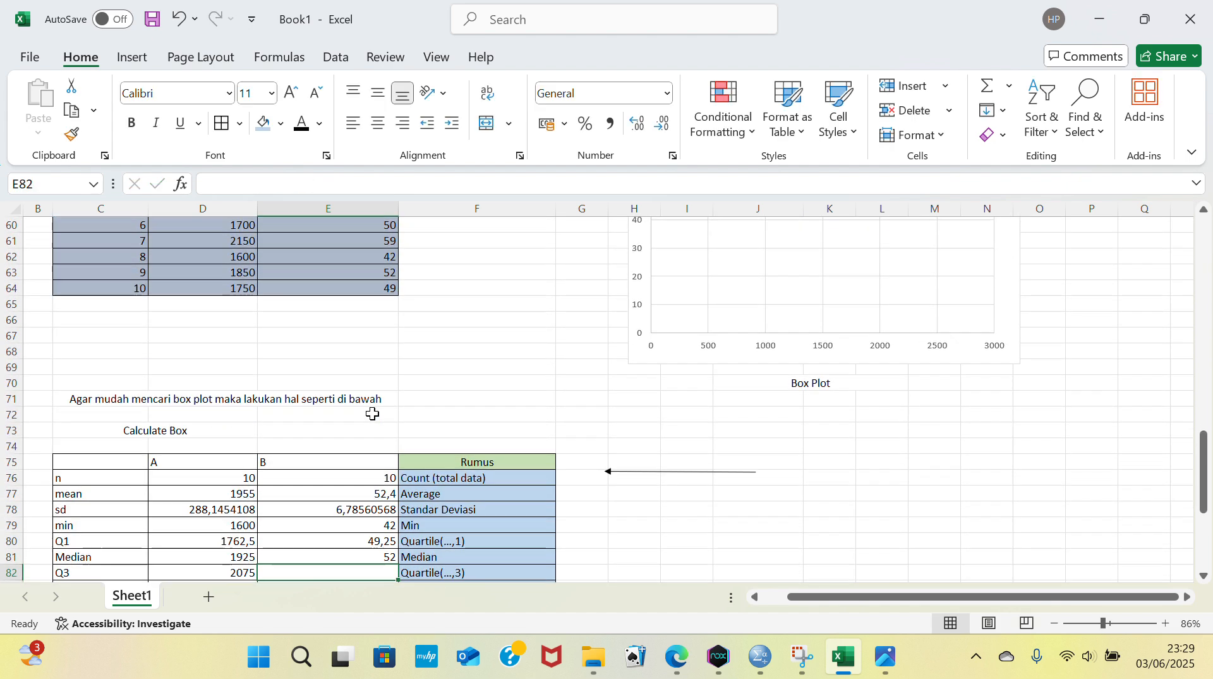
Step: Calculate column B's Q3 in E82 with QUARTILE over E55:E64, using 3 for the third quartile
{"action": "scroll", "coordinate": [373, 414], "scroll_direction": "down", "scroll_amount": 1}
{"action": "double_click", "coordinate": [374, 528]}
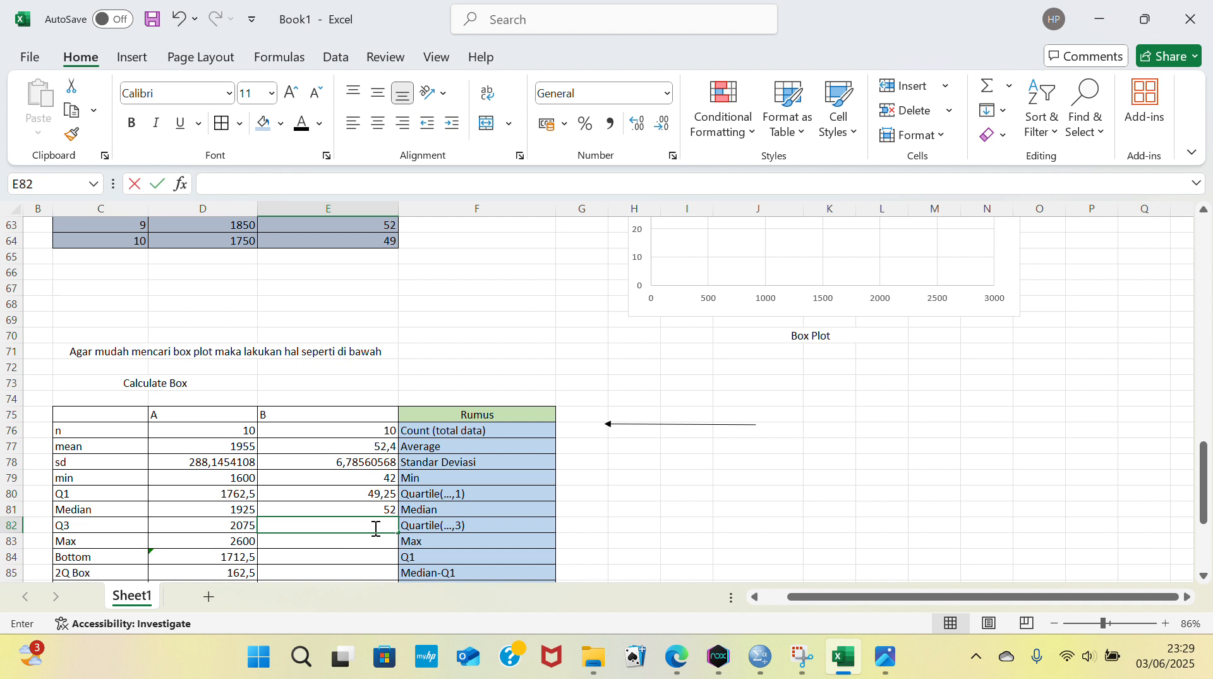
{"action": "type", "text": "=quartile"}
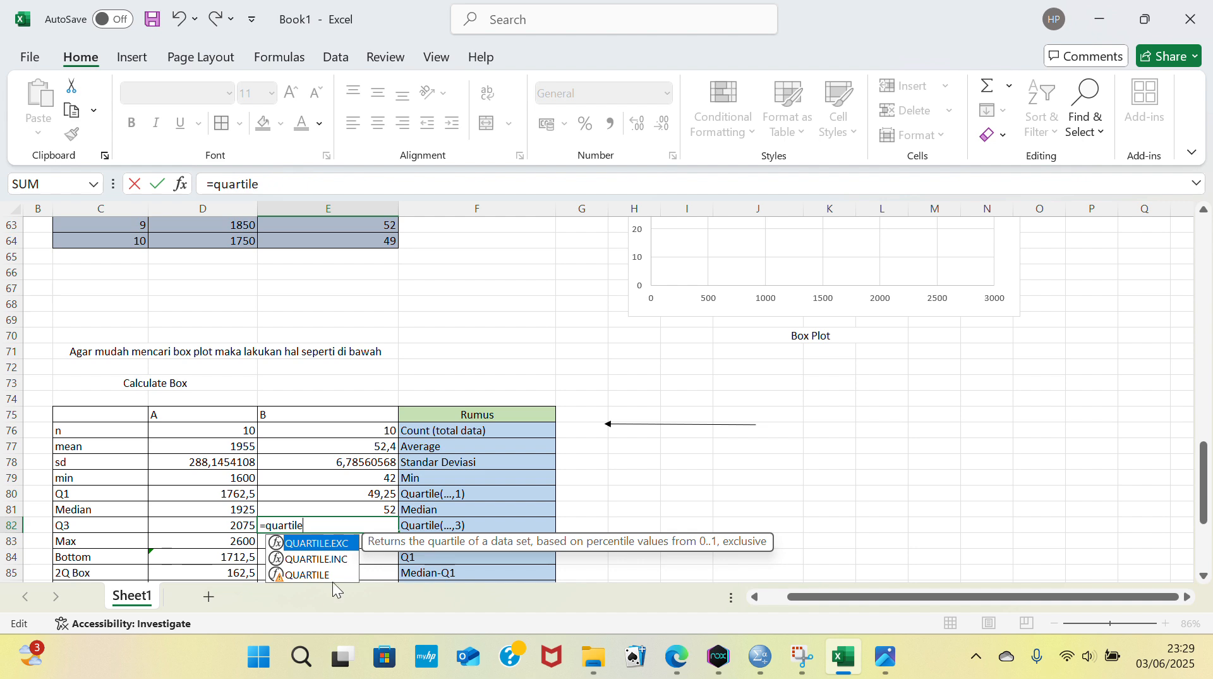
{"action": "double_click", "coordinate": [333, 577]}
{"action": "scroll", "coordinate": [366, 436], "scroll_direction": "up", "scroll_amount": 3}
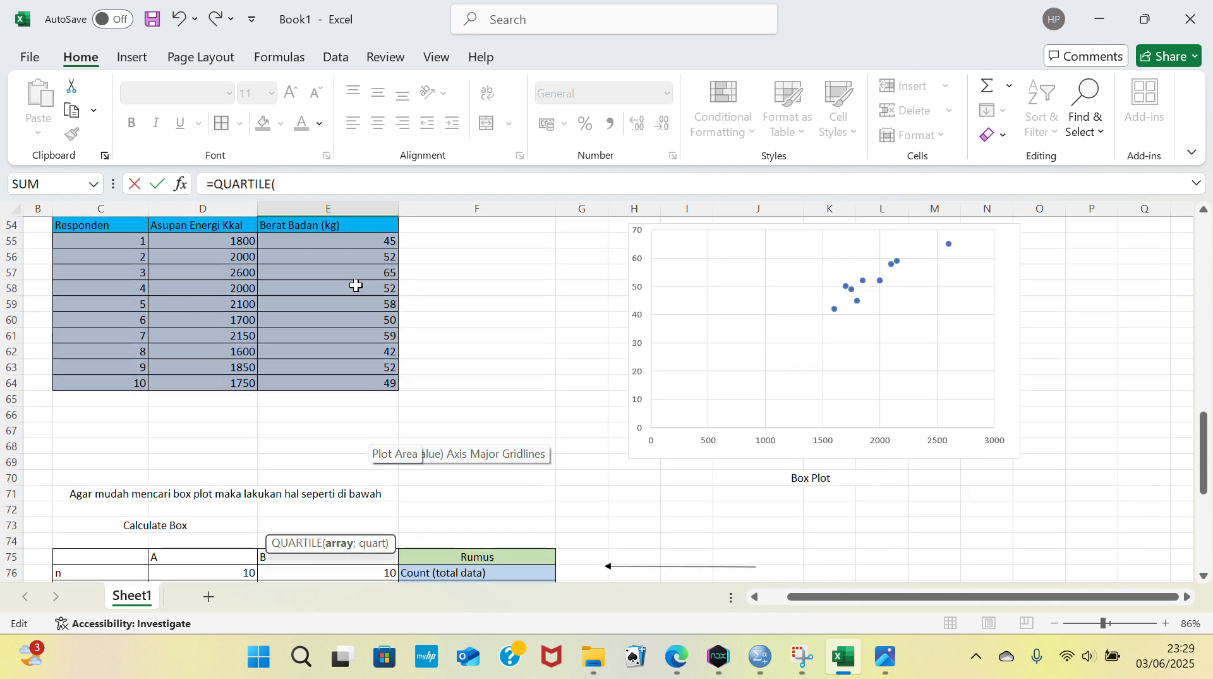
{"action": "left_click_drag", "start_coordinate": [349, 241], "coordinate": [369, 383]}
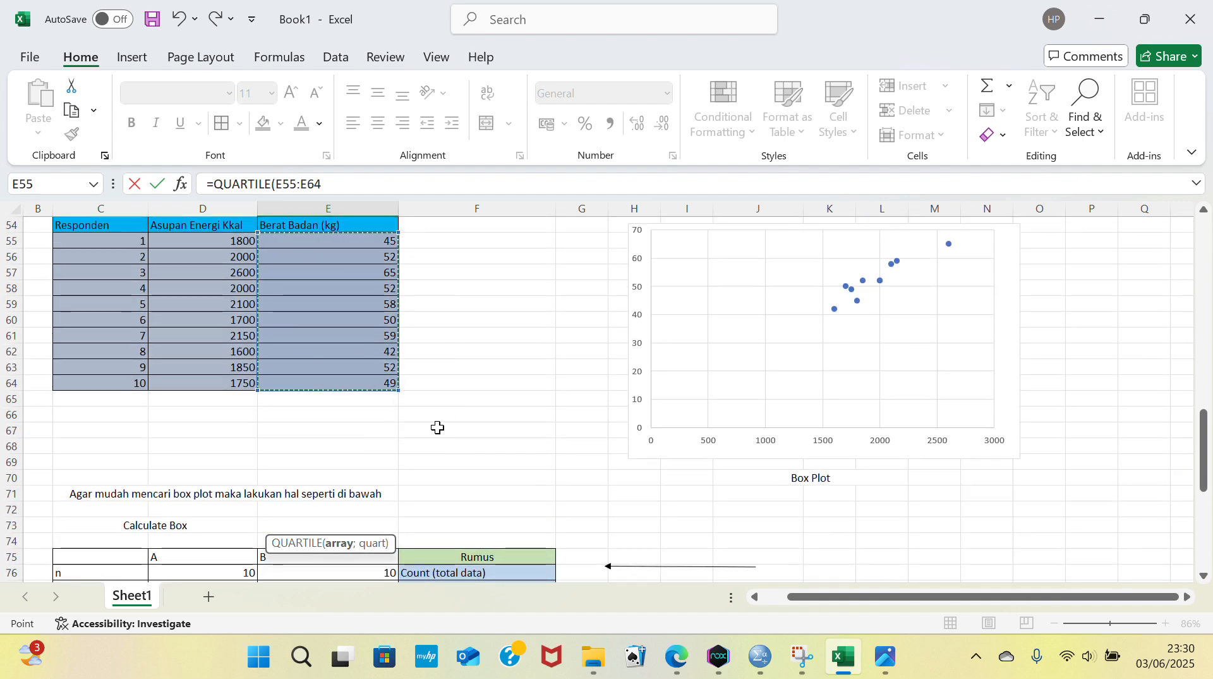
{"action": "scroll", "coordinate": [438, 428], "scroll_direction": "down", "scroll_amount": 4}
{"action": "type", "text": ";"}
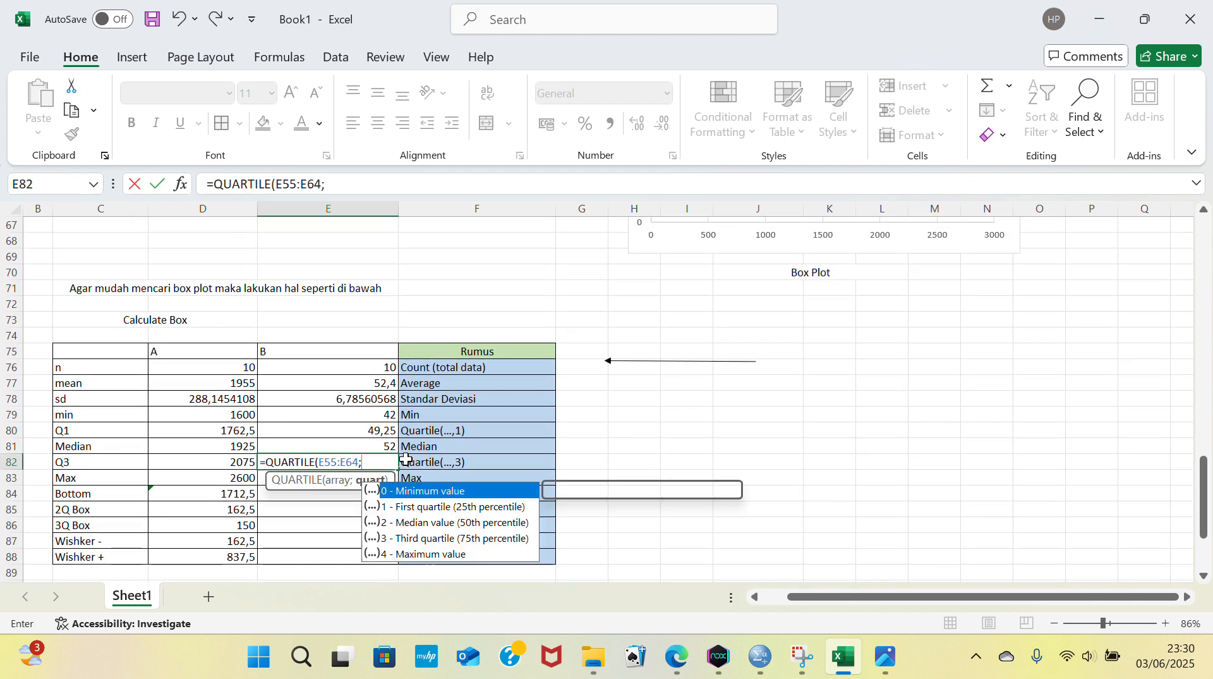
{"action": "double_click", "coordinate": [432, 539]}
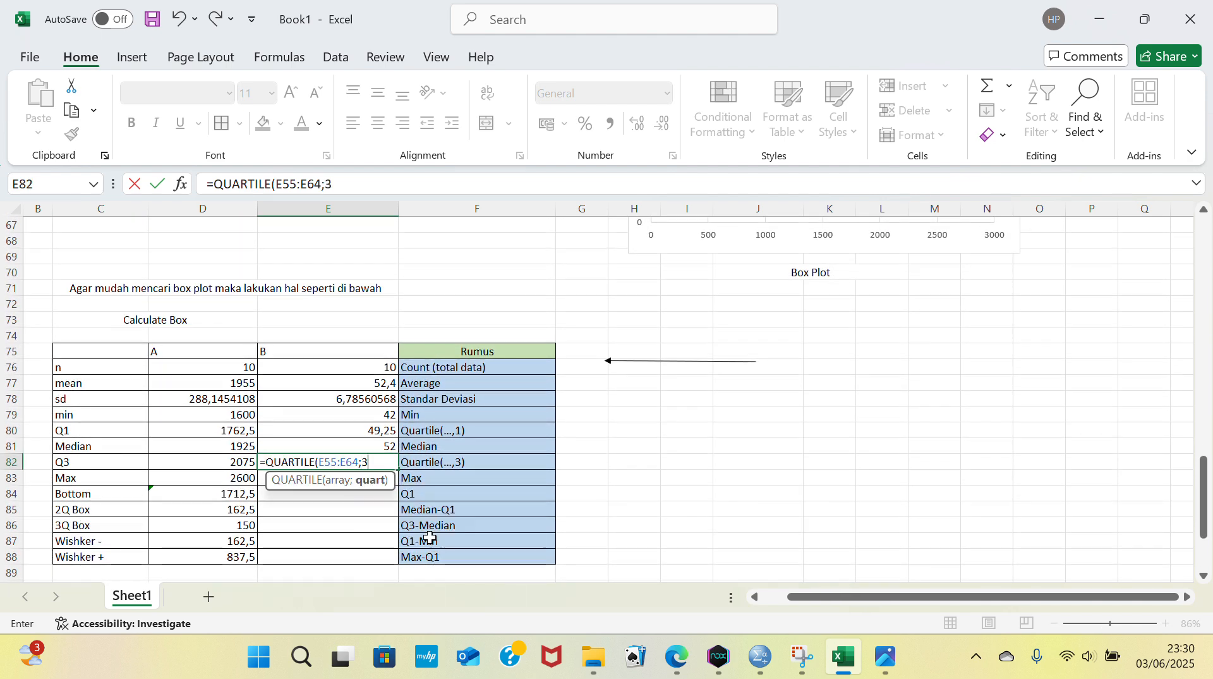
{"action": "key", "text": "Return"}
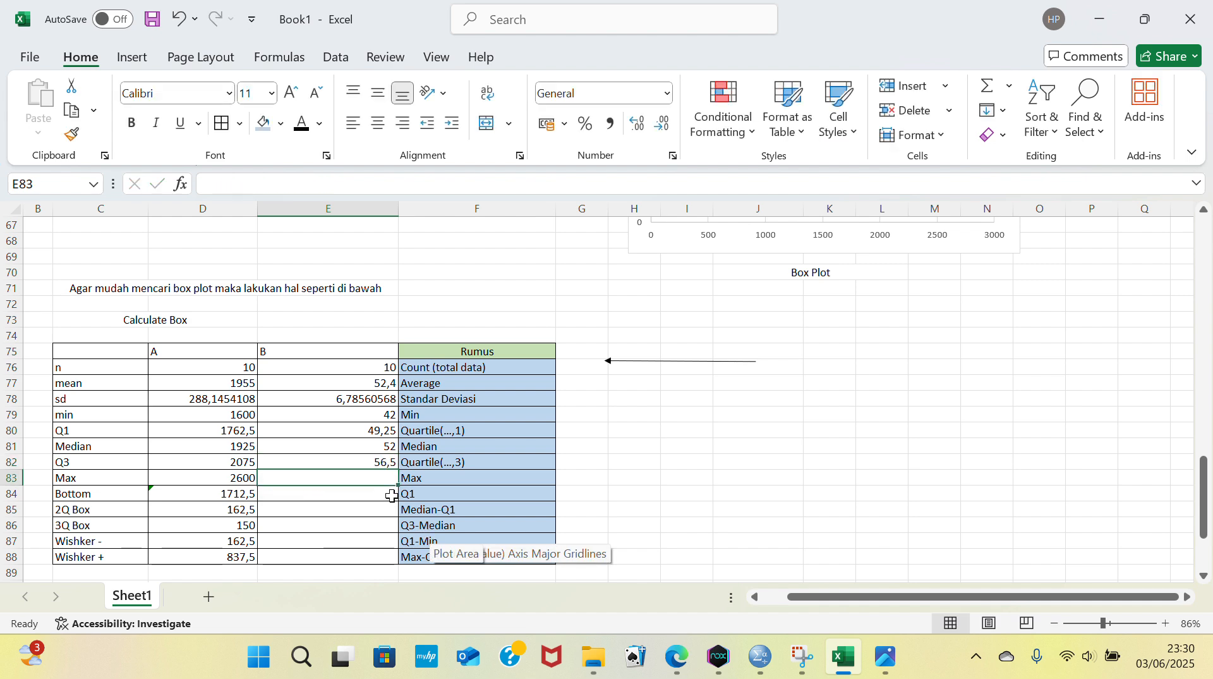
Step: Calculate column B's max in E83 with MAX over the Berat Badan values in E55:E64
{"action": "double_click", "coordinate": [377, 478]}
{"action": "type", "text": "=max"}
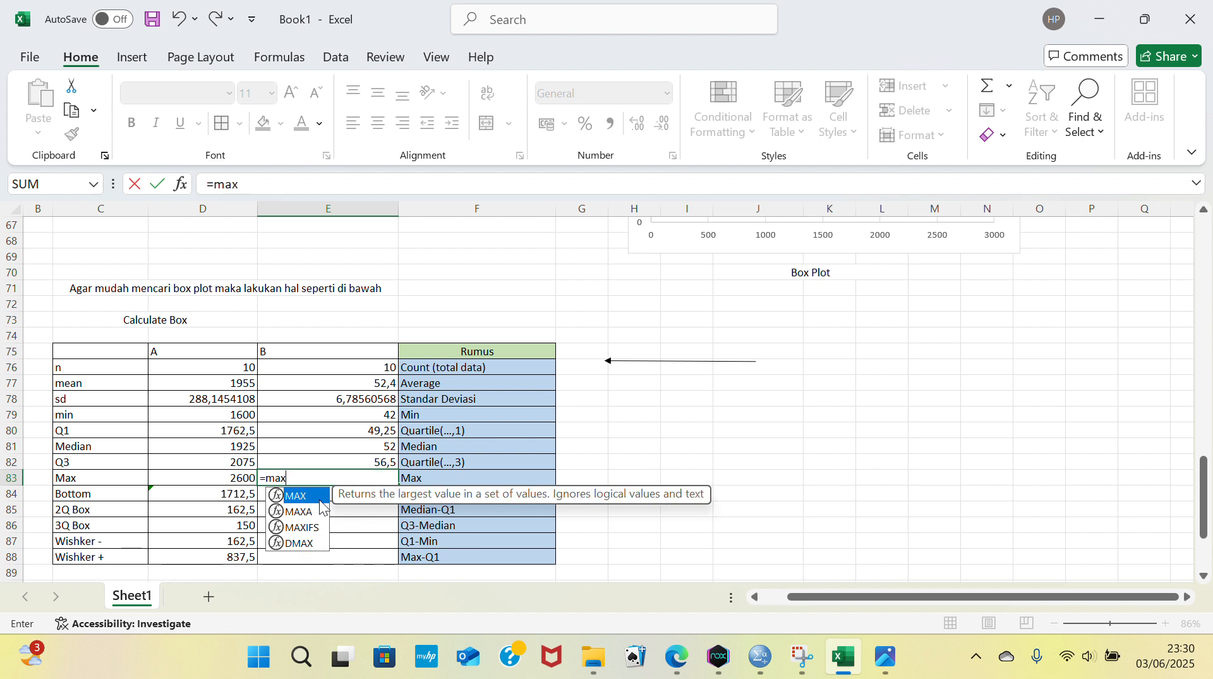
{"action": "double_click", "coordinate": [300, 496]}
{"action": "scroll", "coordinate": [341, 311], "scroll_direction": "up", "scroll_amount": 5}
{"action": "left_click_drag", "start_coordinate": [341, 276], "coordinate": [354, 414]}
{"action": "left_click", "coordinate": [328, 308]}
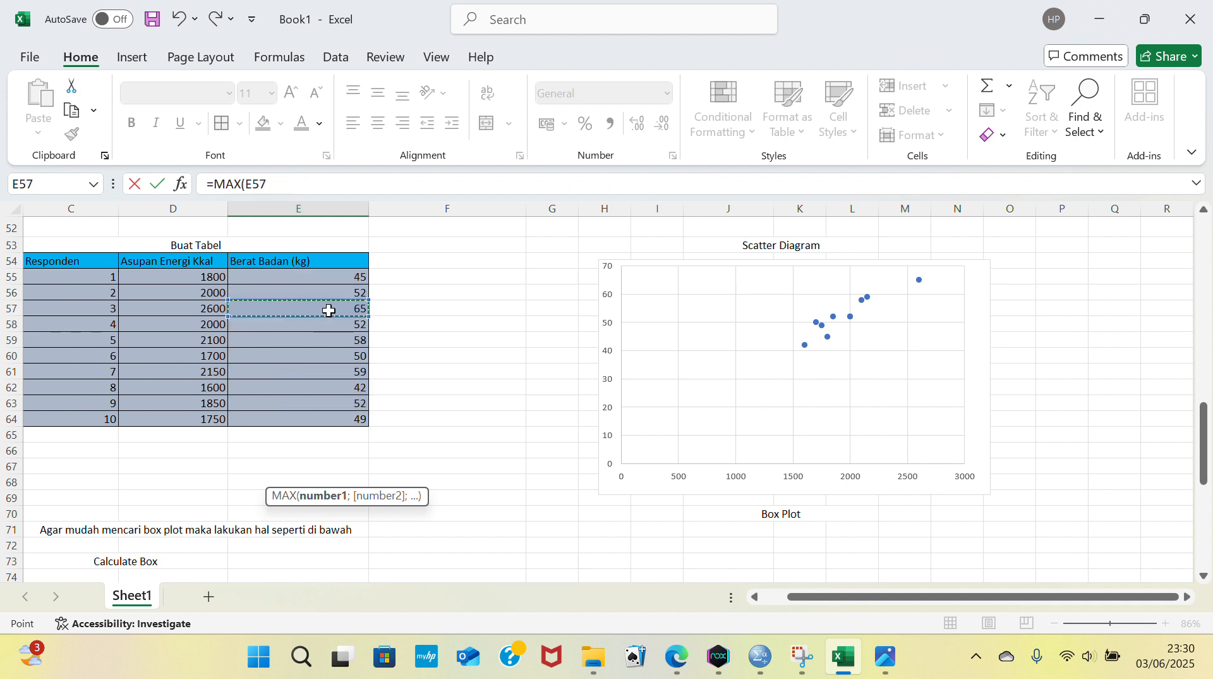
{"action": "left_click", "coordinate": [324, 276]}
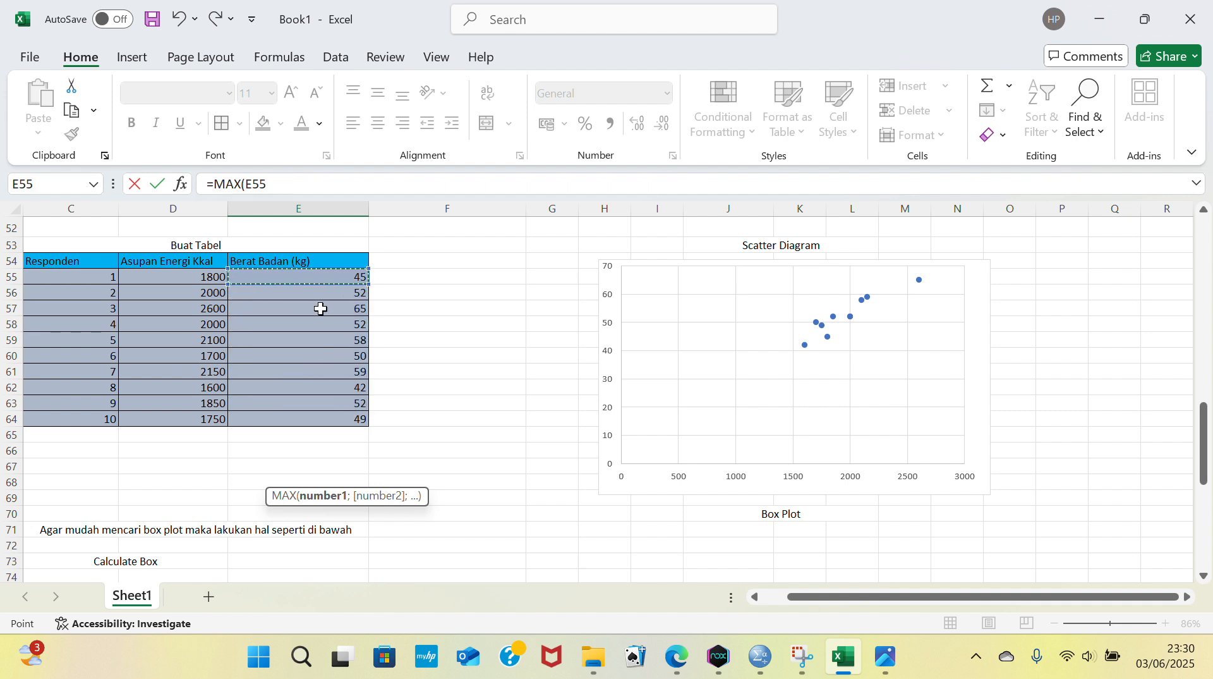
{"action": "left_click", "coordinate": [331, 371]}
{"action": "left_click", "coordinate": [312, 277]}
{"action": "left_click_drag", "start_coordinate": [313, 278], "coordinate": [334, 415]}
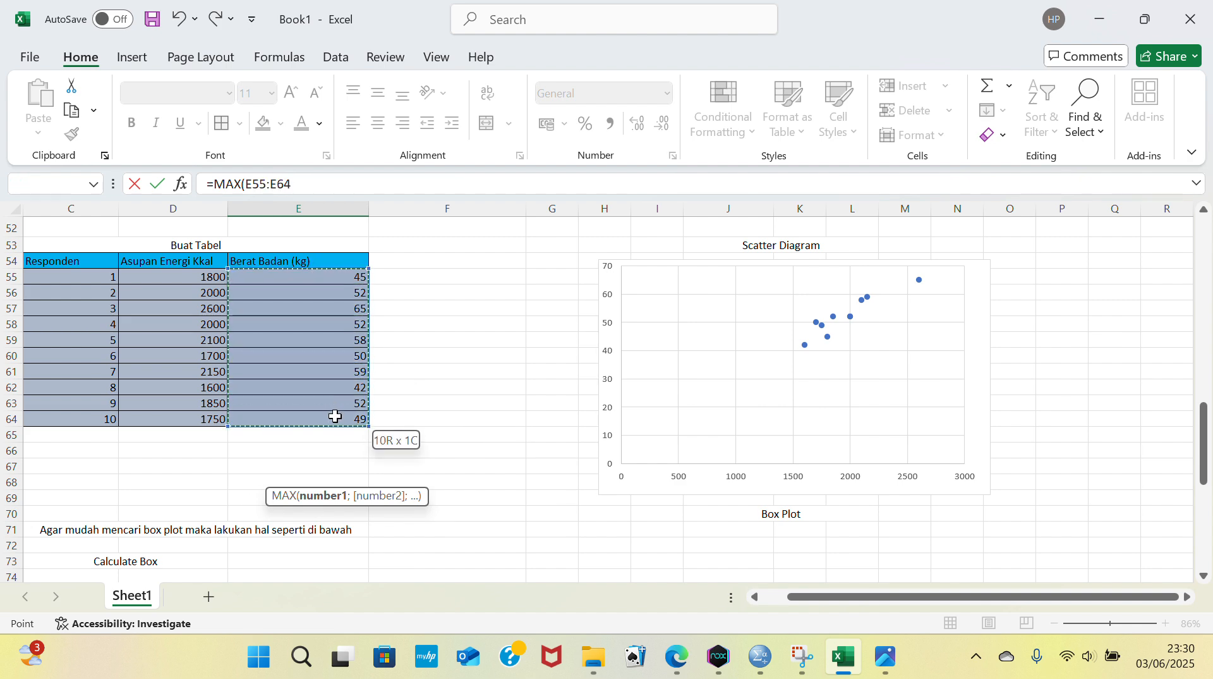
{"action": "key", "text": "Return"}
Step: Copy column B's Q1 cell E80 in the Calculate Box table and paste it into the Bottom cell E84
{"action": "scroll", "coordinate": [383, 483], "scroll_direction": "down", "scroll_amount": 2}
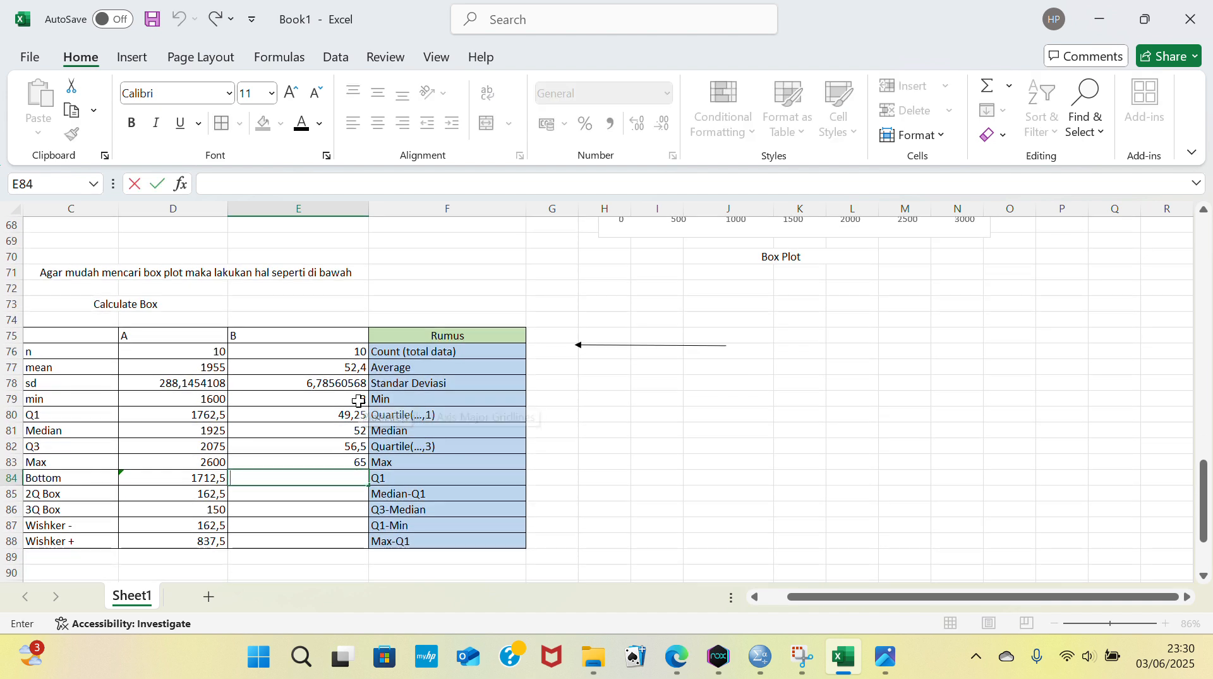
{"action": "left_click", "coordinate": [314, 420]}
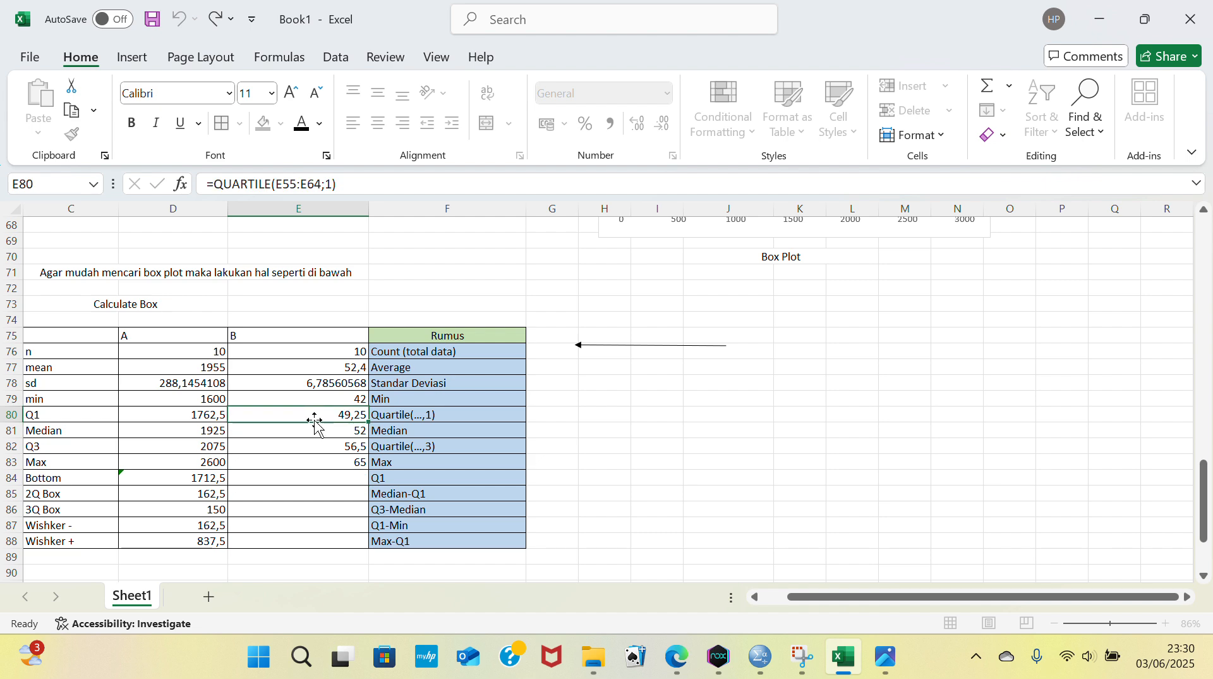
{"action": "right_click", "coordinate": [311, 419]}
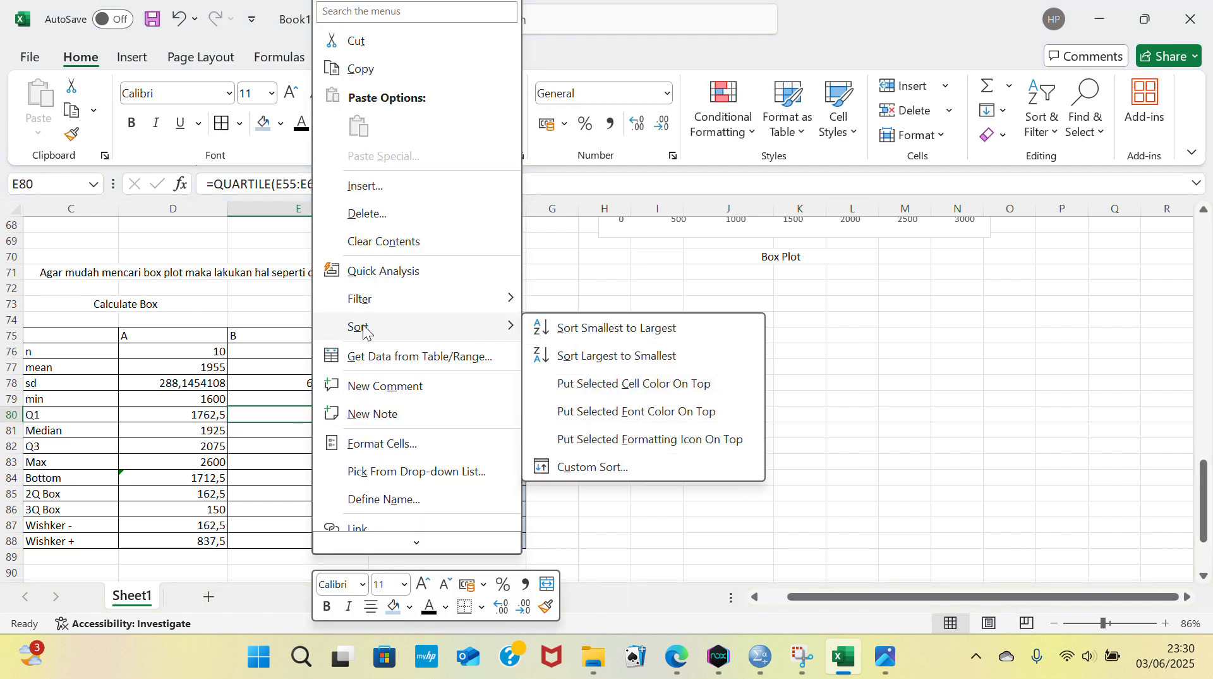
{"action": "left_click", "coordinate": [376, 71]}
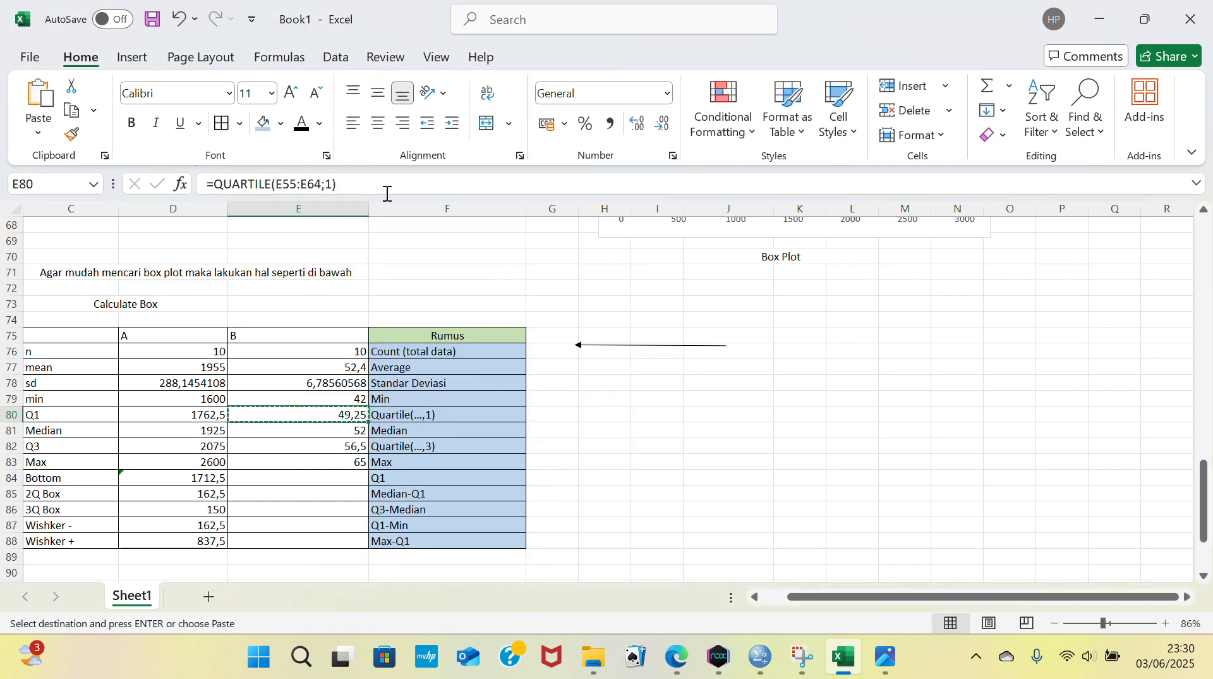
{"action": "left_click", "coordinate": [335, 477]}
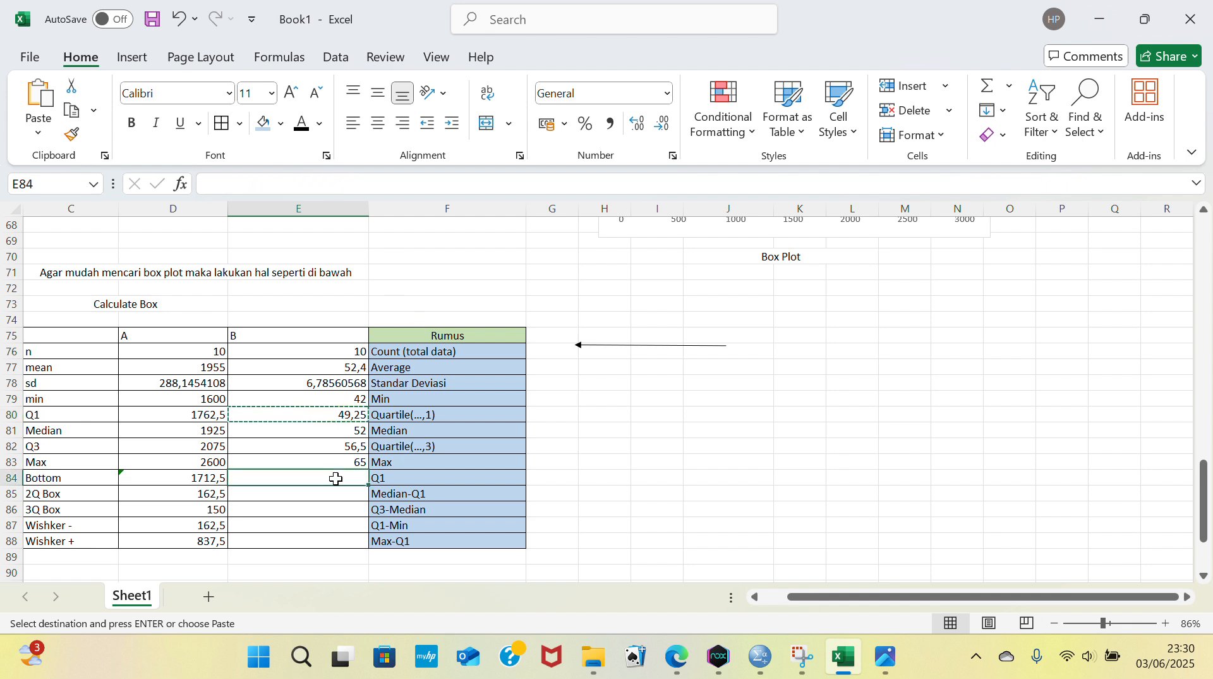
{"action": "right_click", "coordinate": [336, 478]}
{"action": "left_click", "coordinate": [383, 126]}
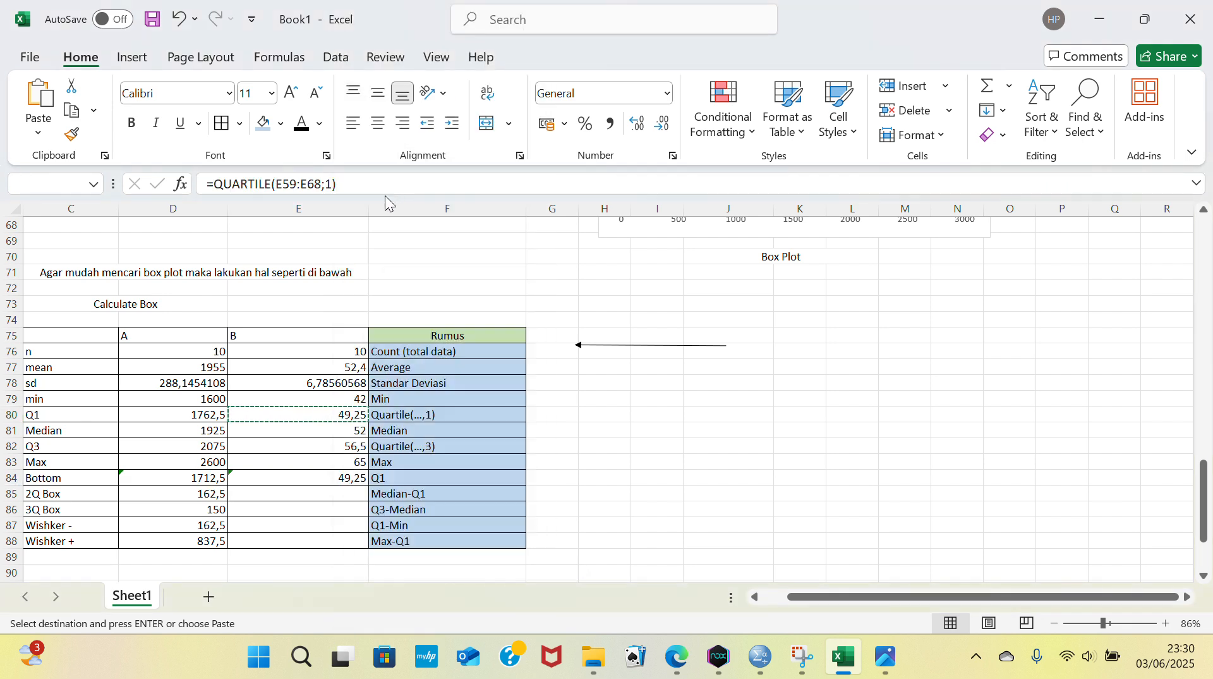
Step: Calculate column B's 2Q Box in E85 as median minus Q1 with the formula =E81-E80
{"action": "left_click", "coordinate": [324, 490]}
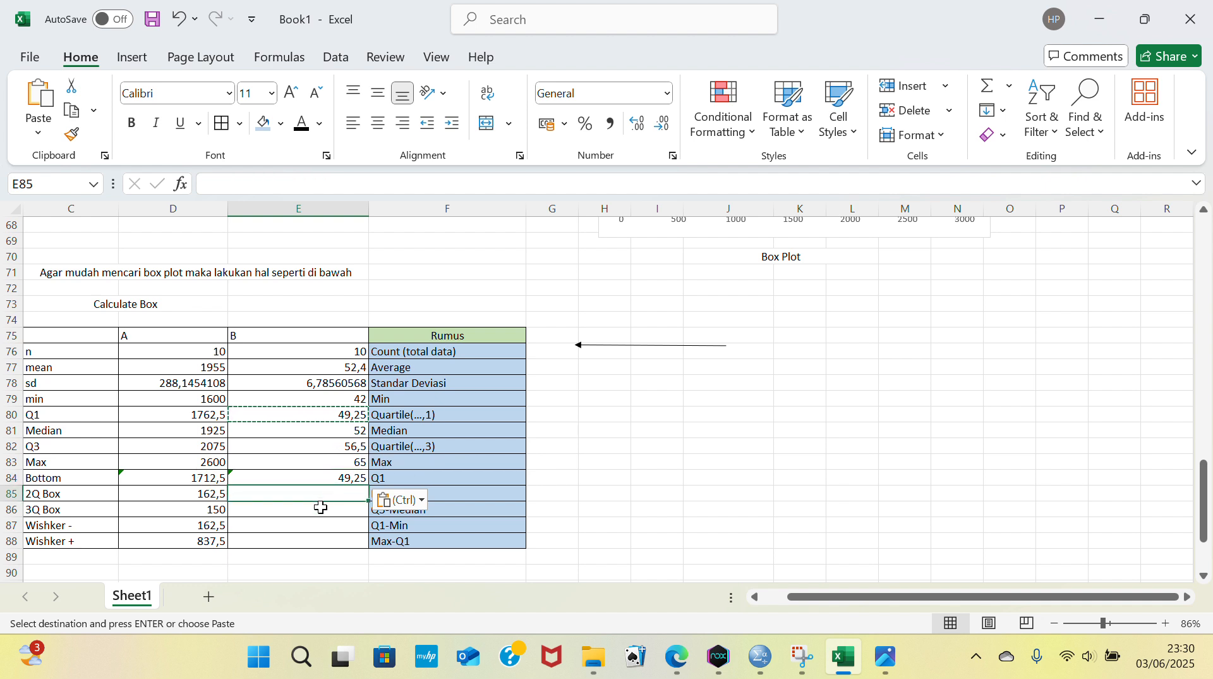
{"action": "double_click", "coordinate": [406, 526]}
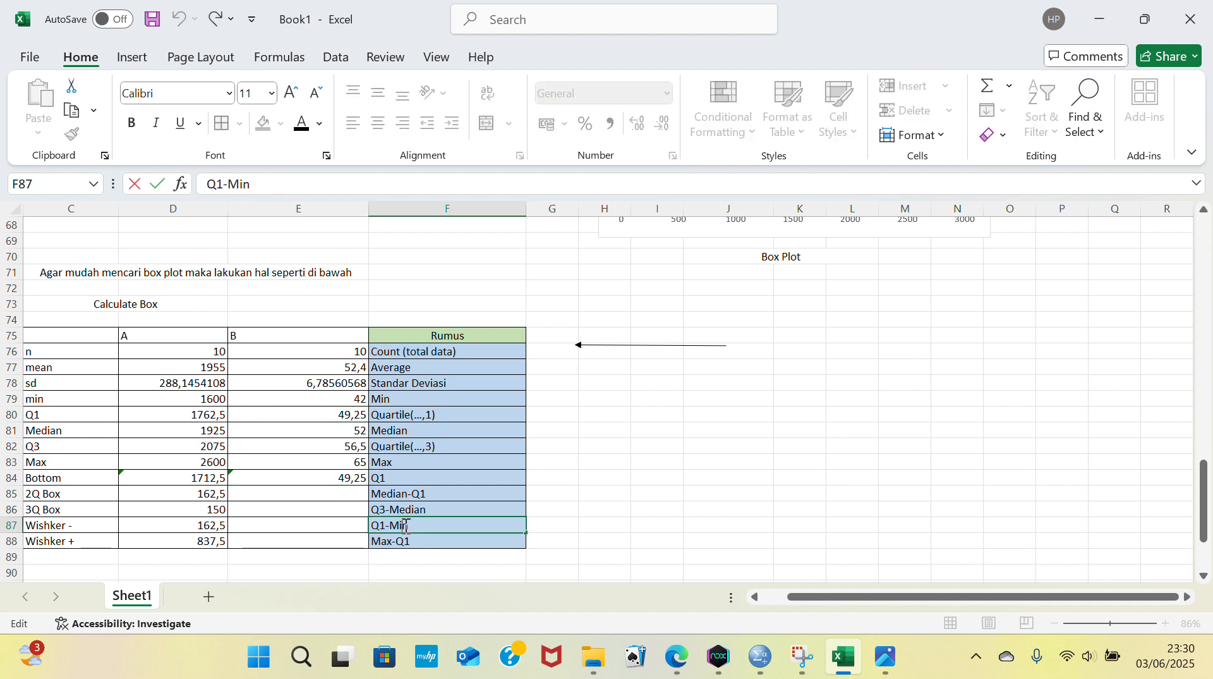
{"action": "double_click", "coordinate": [339, 497]}
{"action": "type", "text": "="}
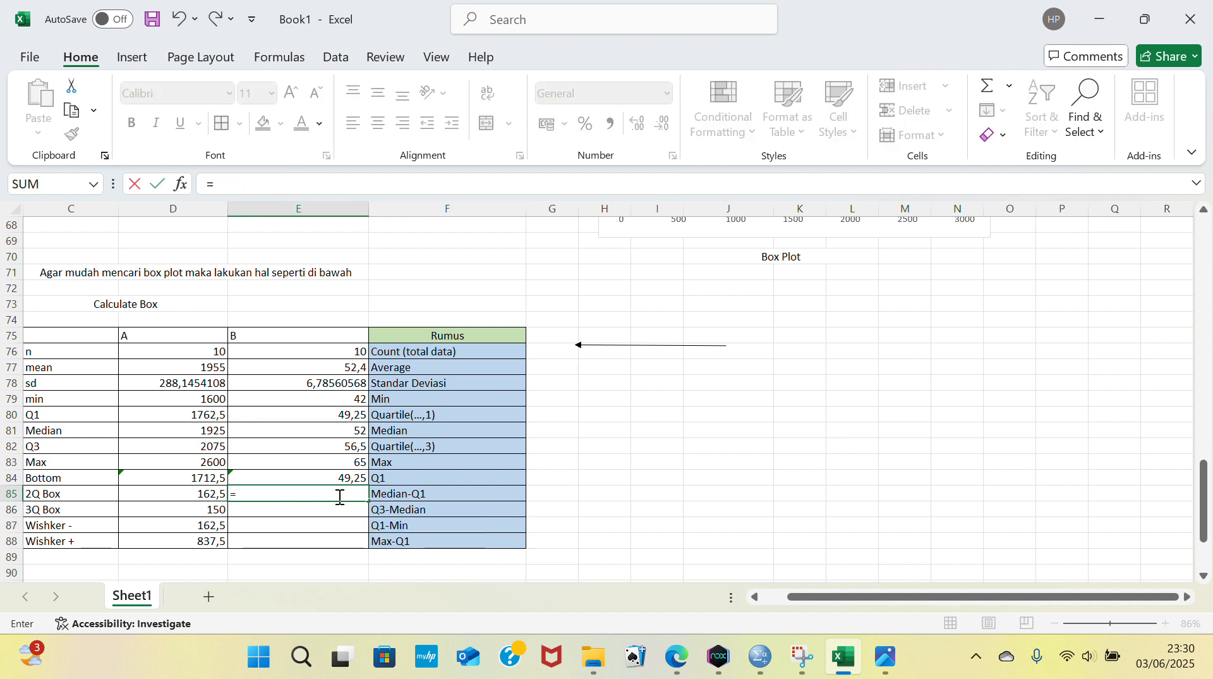
{"action": "left_click", "coordinate": [338, 437]}
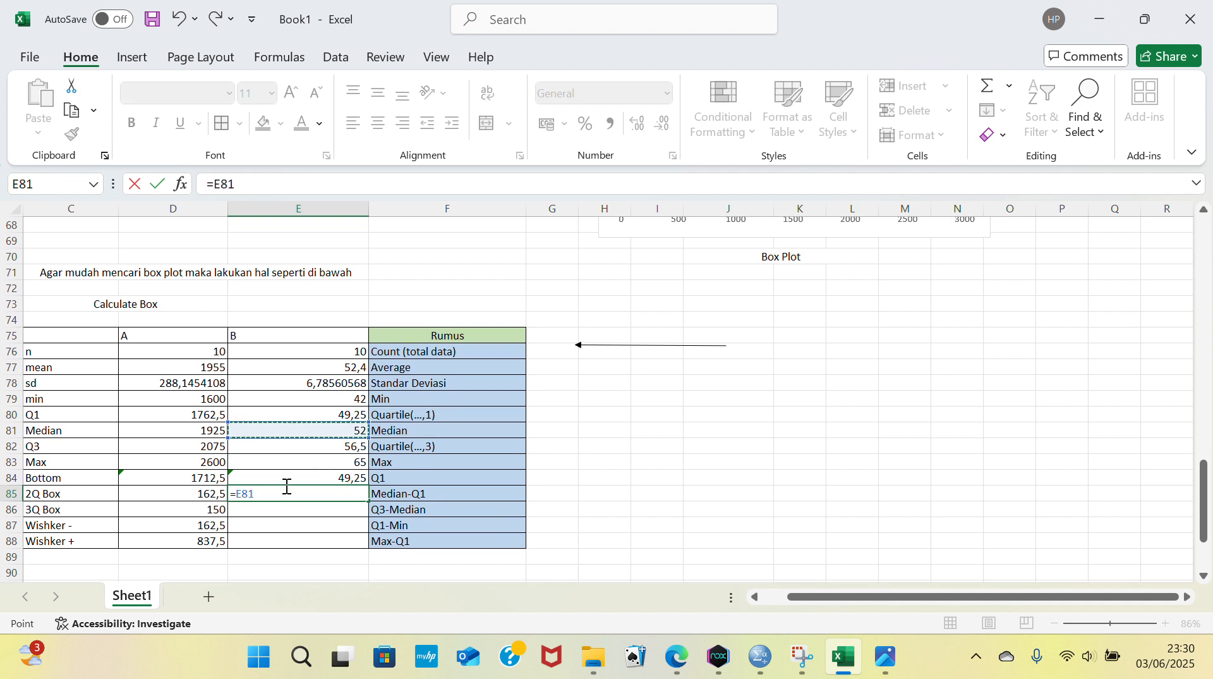
{"action": "left_click", "coordinate": [298, 417]}
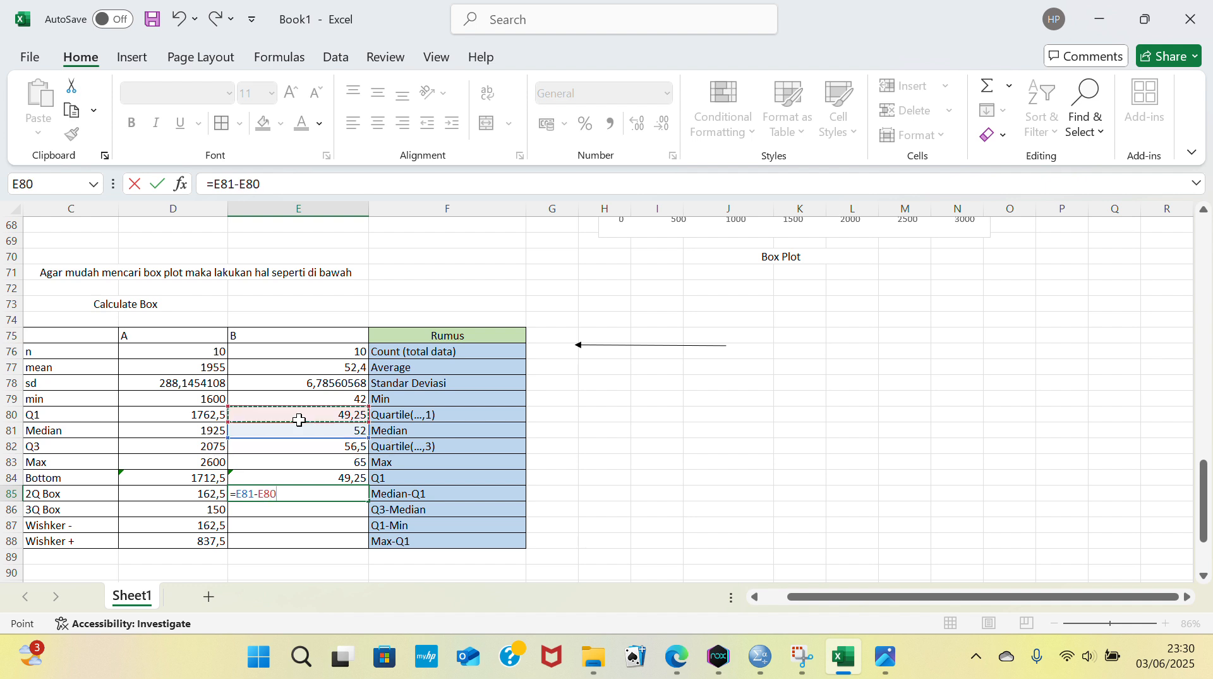
{"action": "key", "text": "Return"}
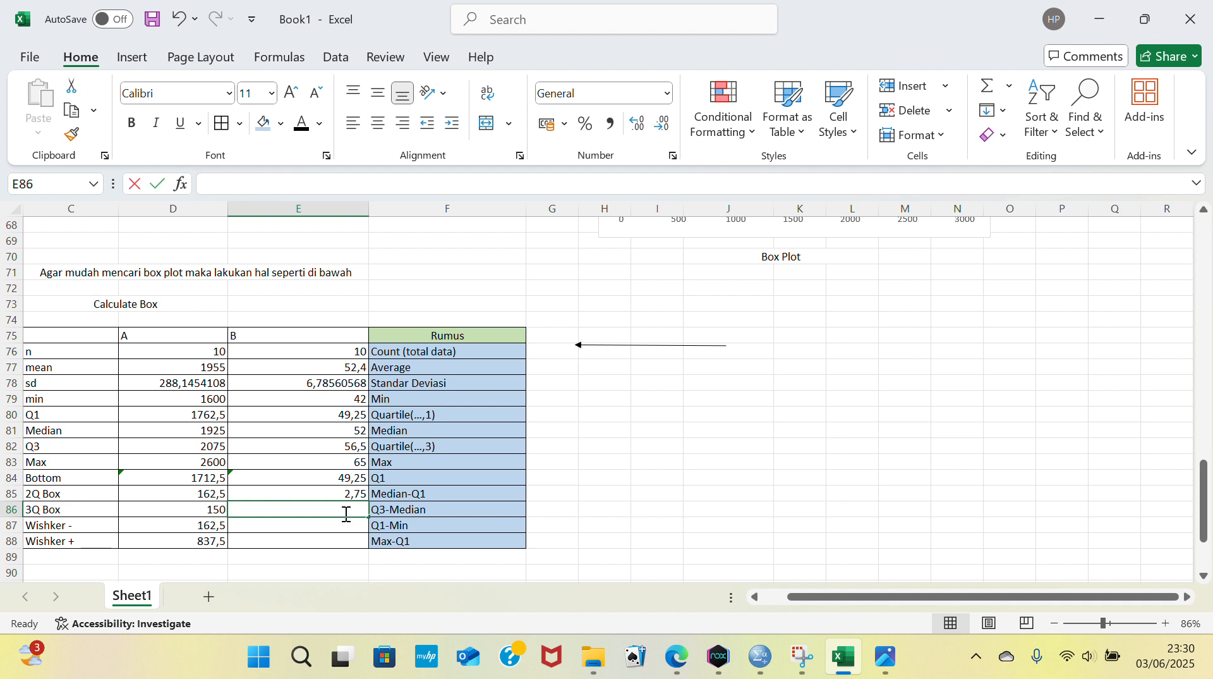
Step: Calculate column B's 3Q Box in E86 as Q3 minus median with the formula =E82-E81
{"action": "type", "text": "="}
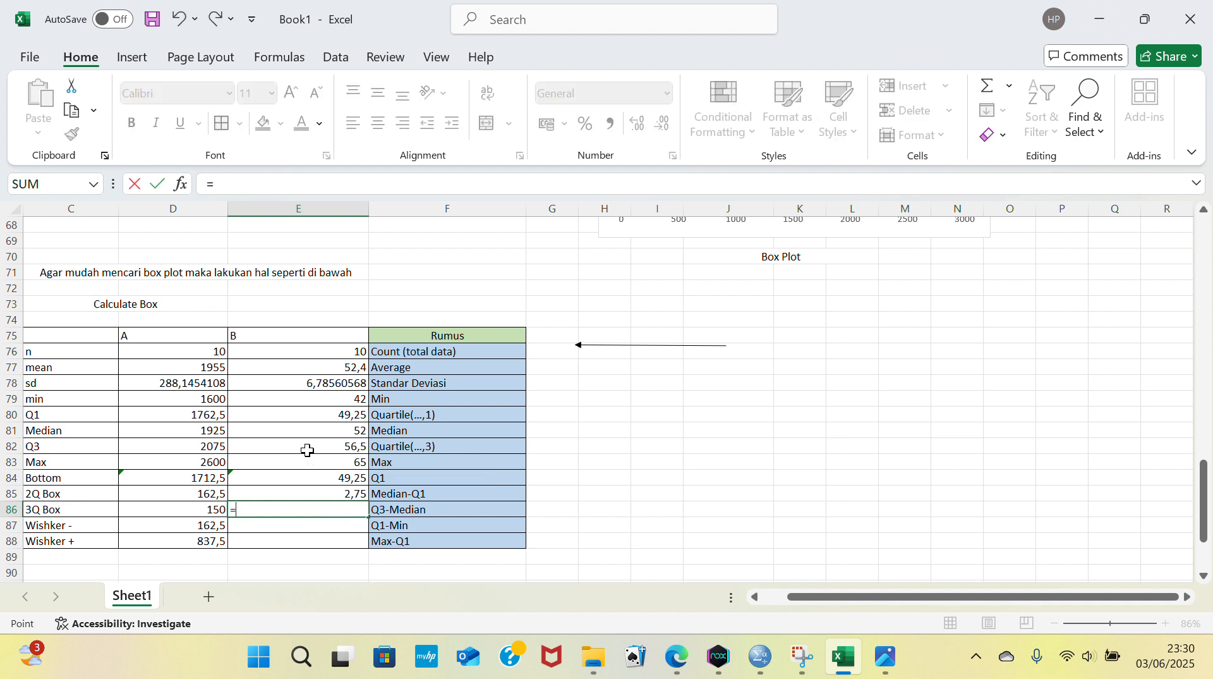
{"action": "left_click", "coordinate": [307, 450]}
{"action": "type", "text": "-"}
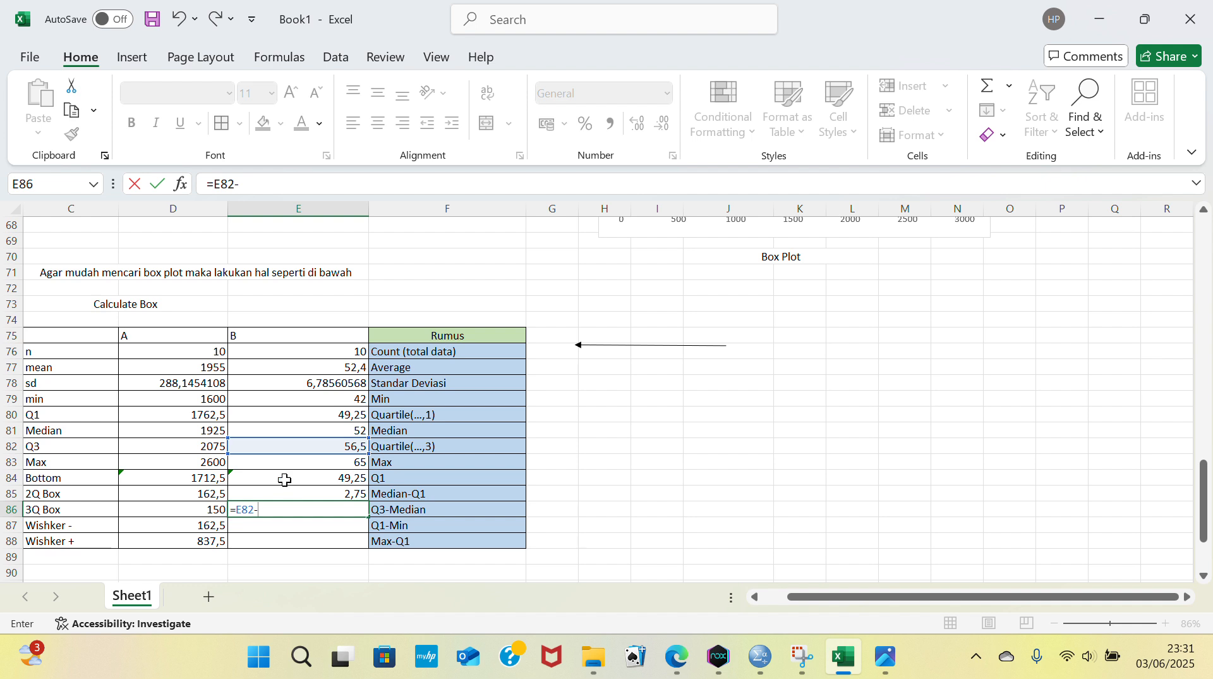
{"action": "left_click", "coordinate": [305, 431]}
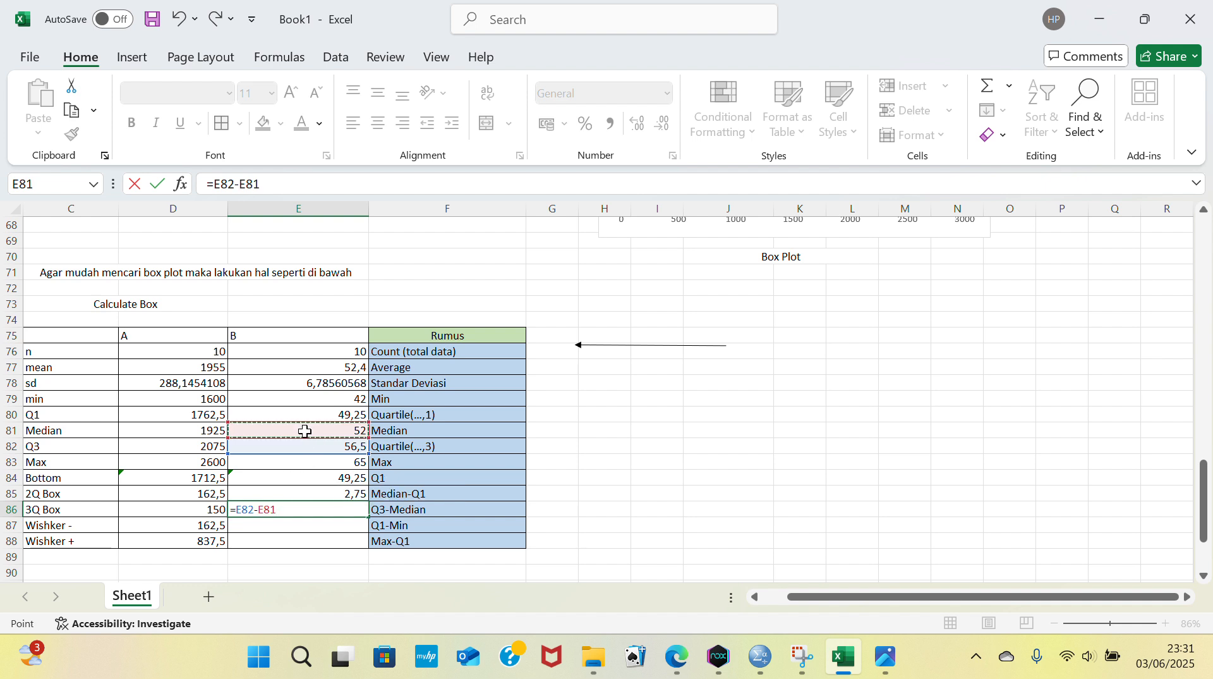
{"action": "key", "text": "Return"}
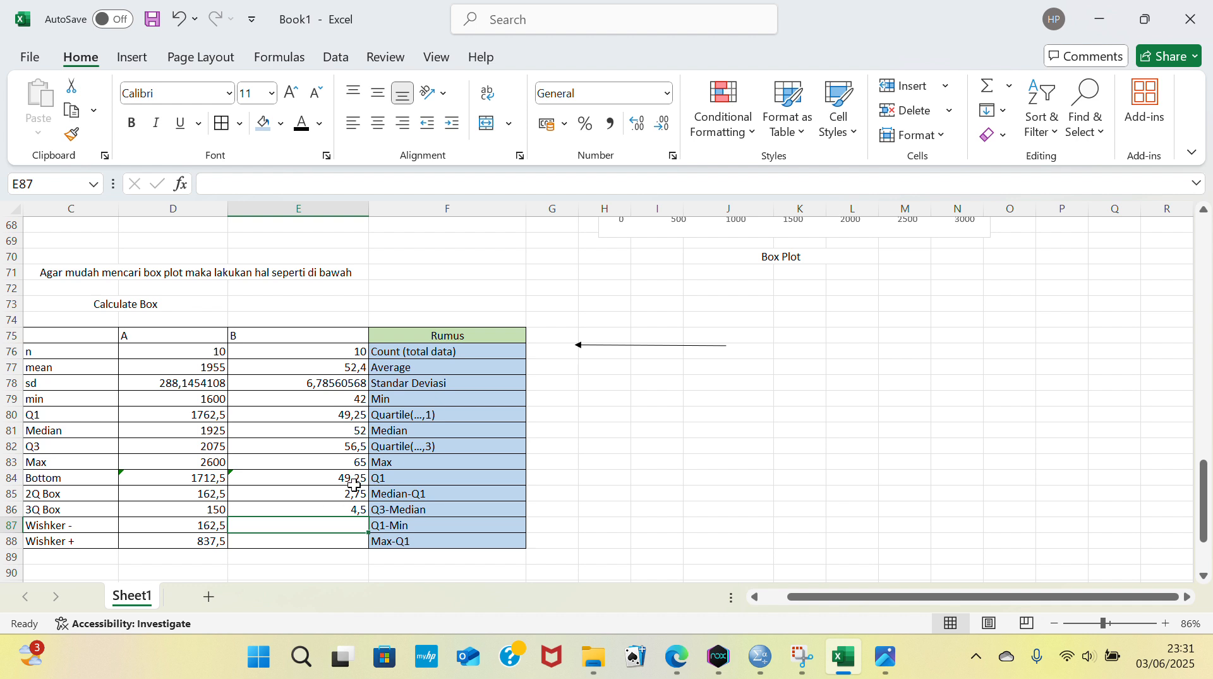
Step: Calculate column B's Wishker - in E87 as Q1 minus min with the formula =E80-E79
{"action": "type", "text": "="}
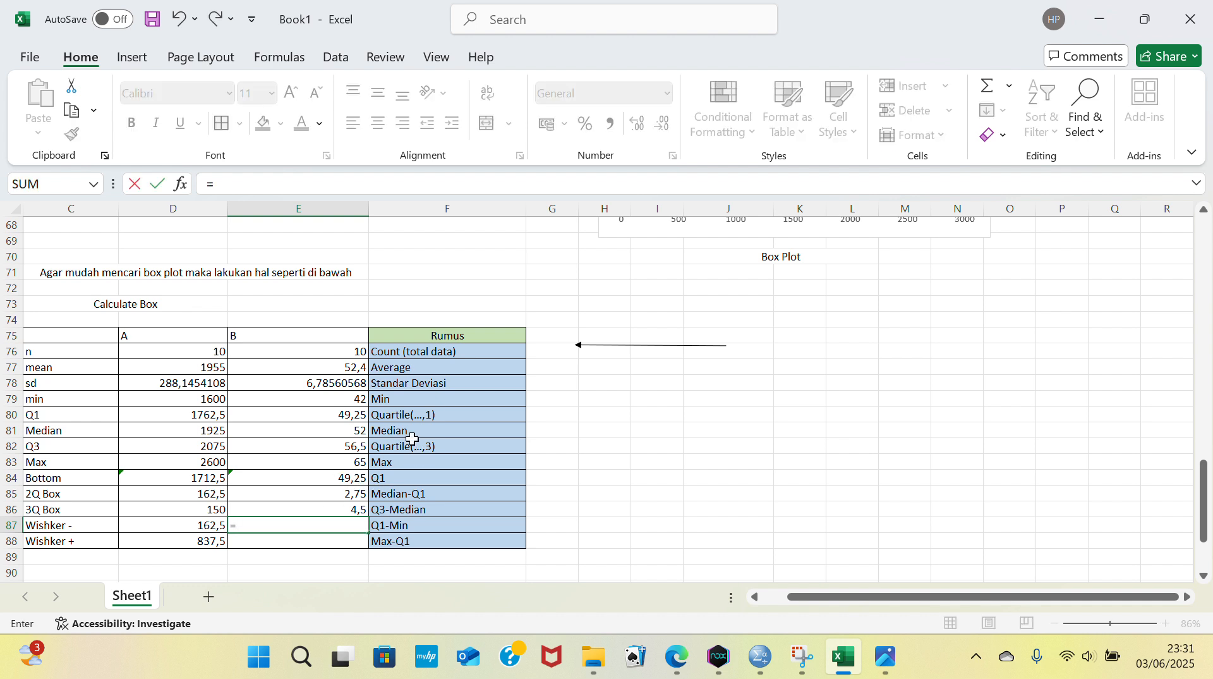
{"action": "left_click", "coordinate": [365, 419]}
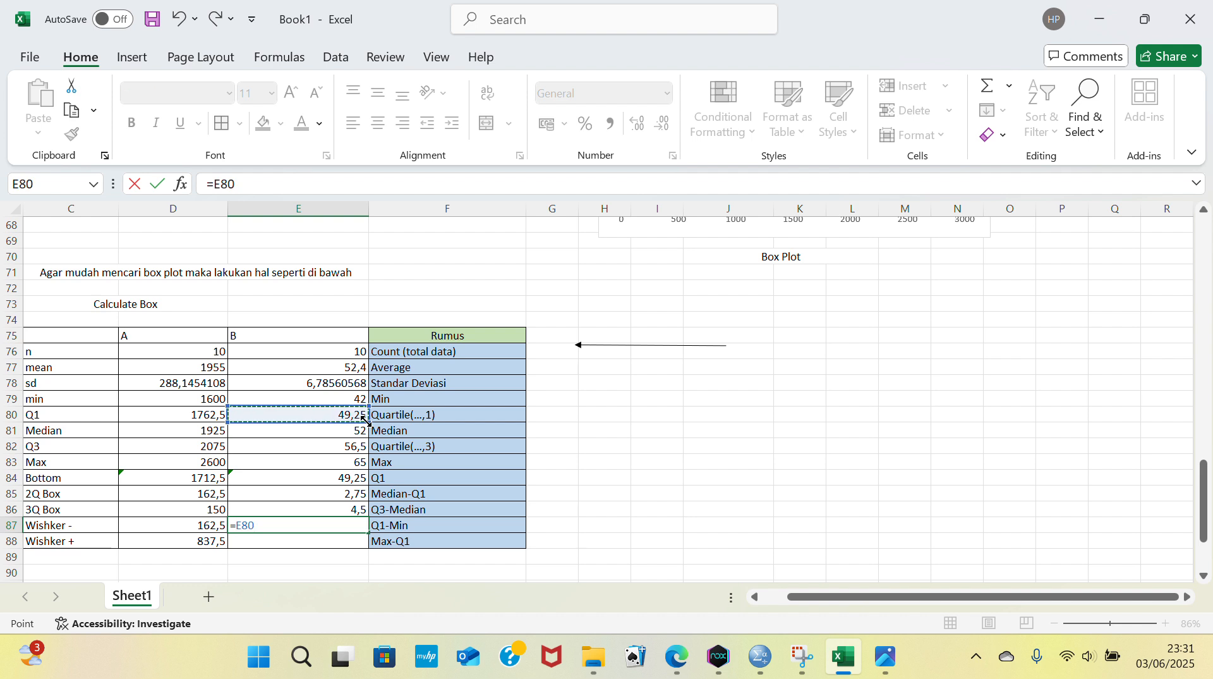
{"action": "left_click", "coordinate": [324, 396]}
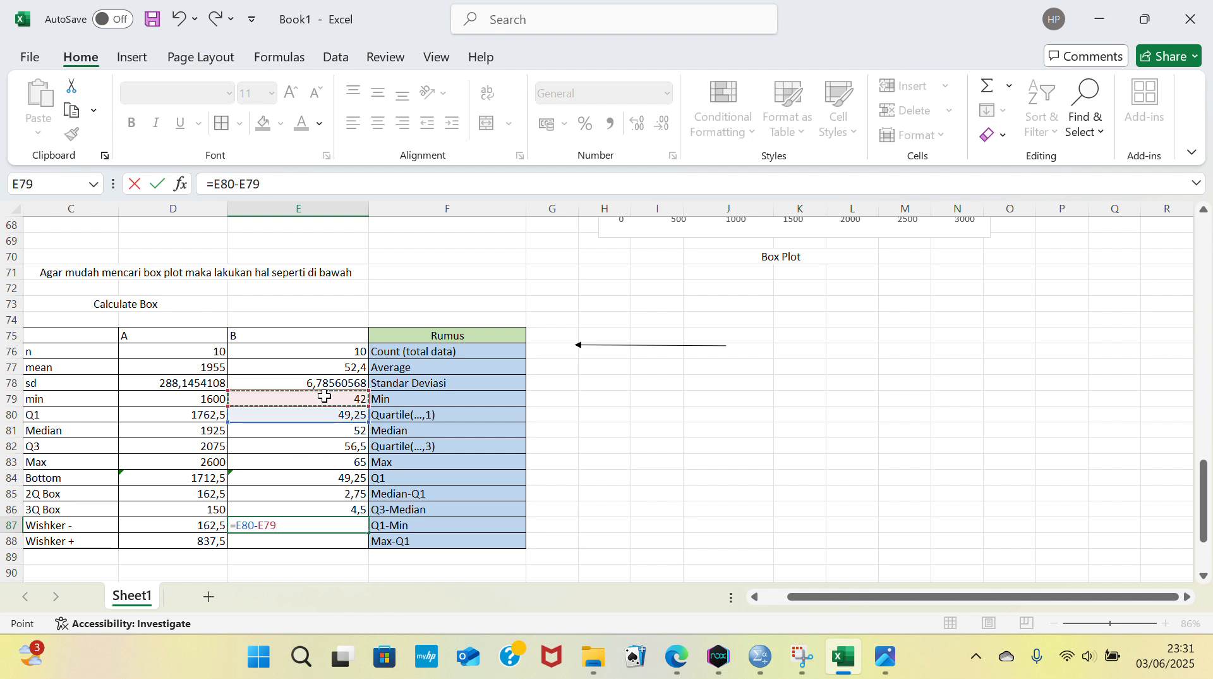
{"action": "key", "text": "Return"}
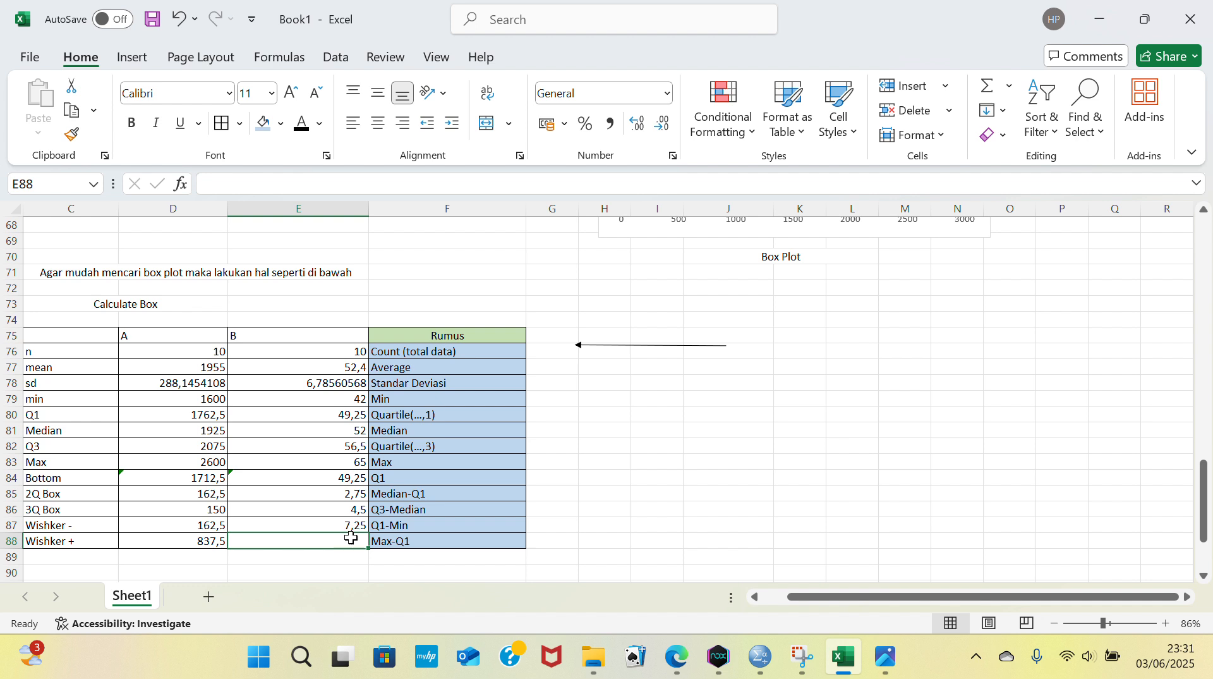
Step: Calculate column B's Wishker + in E88 as max minus Q1 with the formula =E83-E80
{"action": "type", "text": "="}
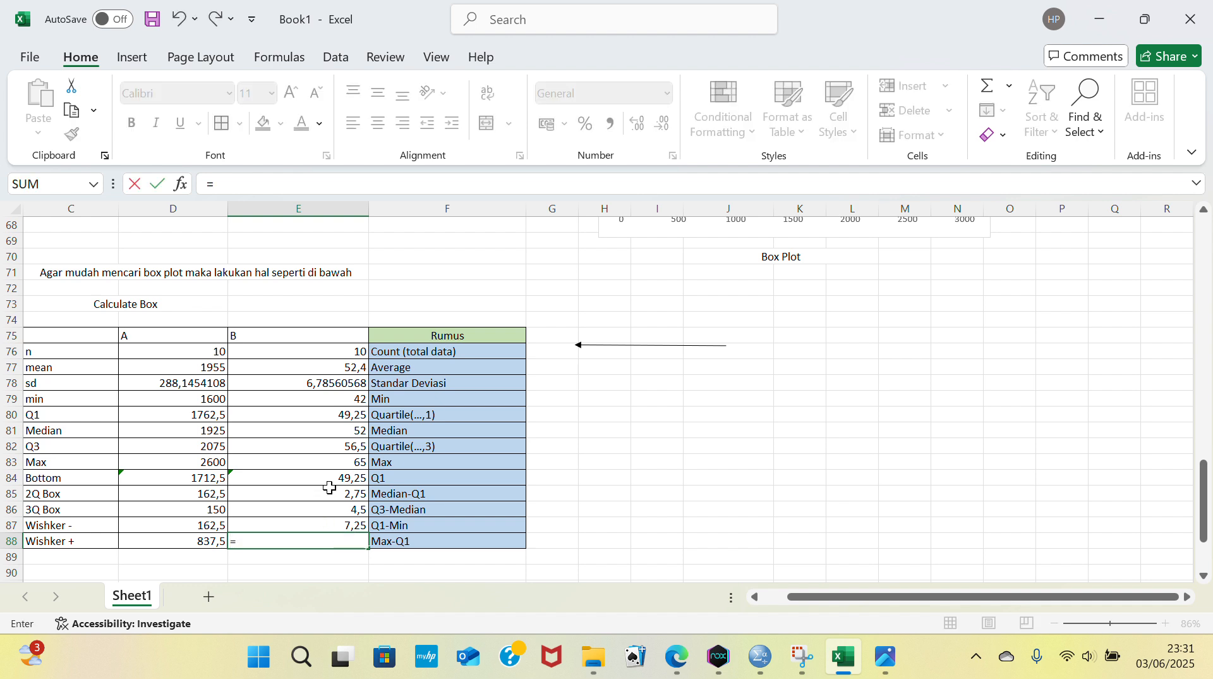
{"action": "left_click", "coordinate": [324, 463]}
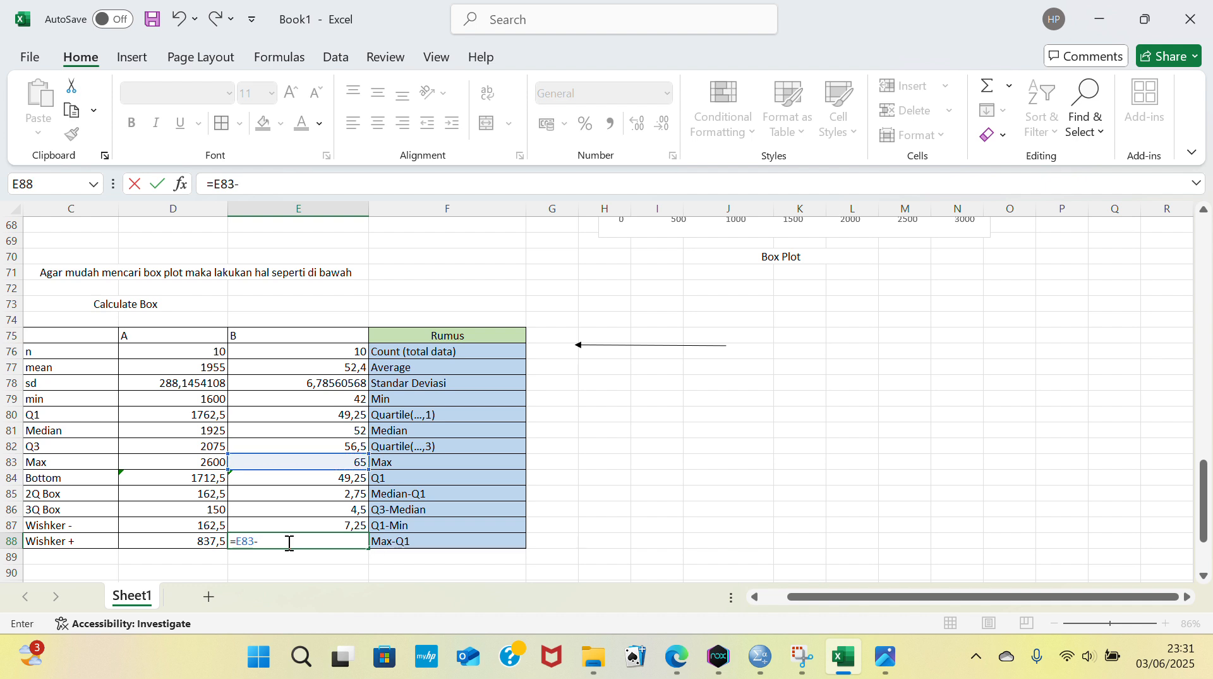
{"action": "type", "text": "-"}
{"action": "left_click", "coordinate": [322, 418]}
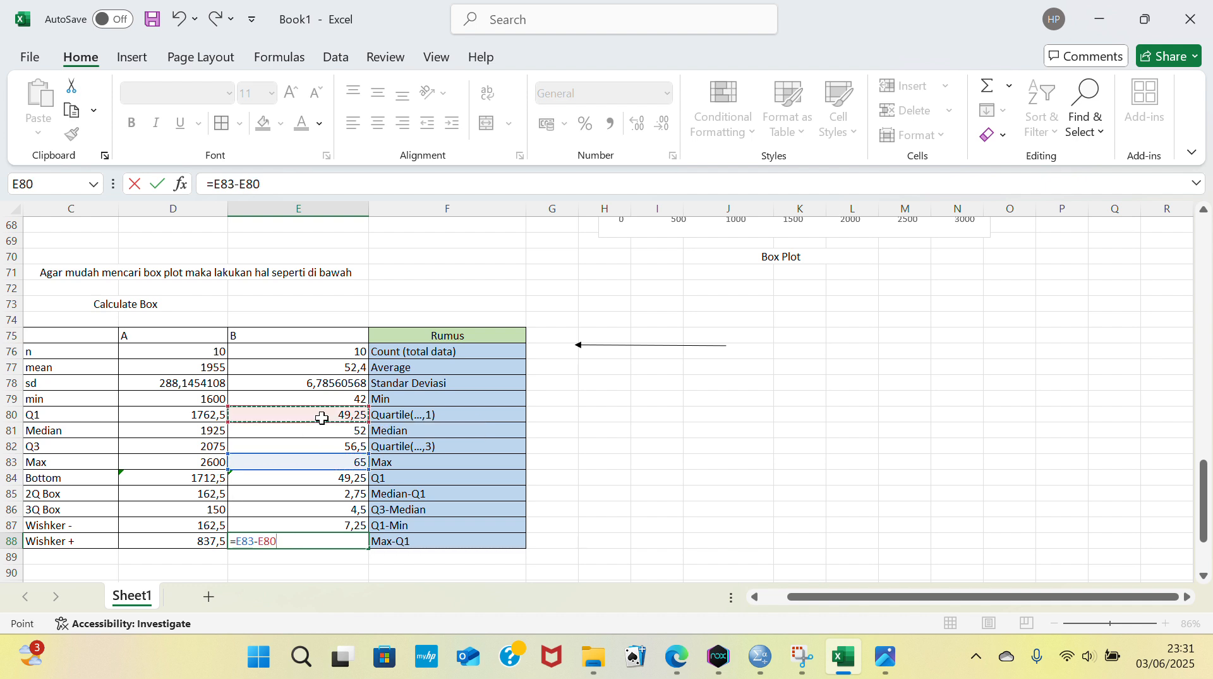
{"action": "key", "text": "Return"}
Step: Compare the Calculate Box table with the Bottom, 2Q Box and 3Q Box rows of the Tabel Lanjutan table below it
{"action": "scroll", "coordinate": [648, 360], "scroll_direction": "down", "scroll_amount": 3}
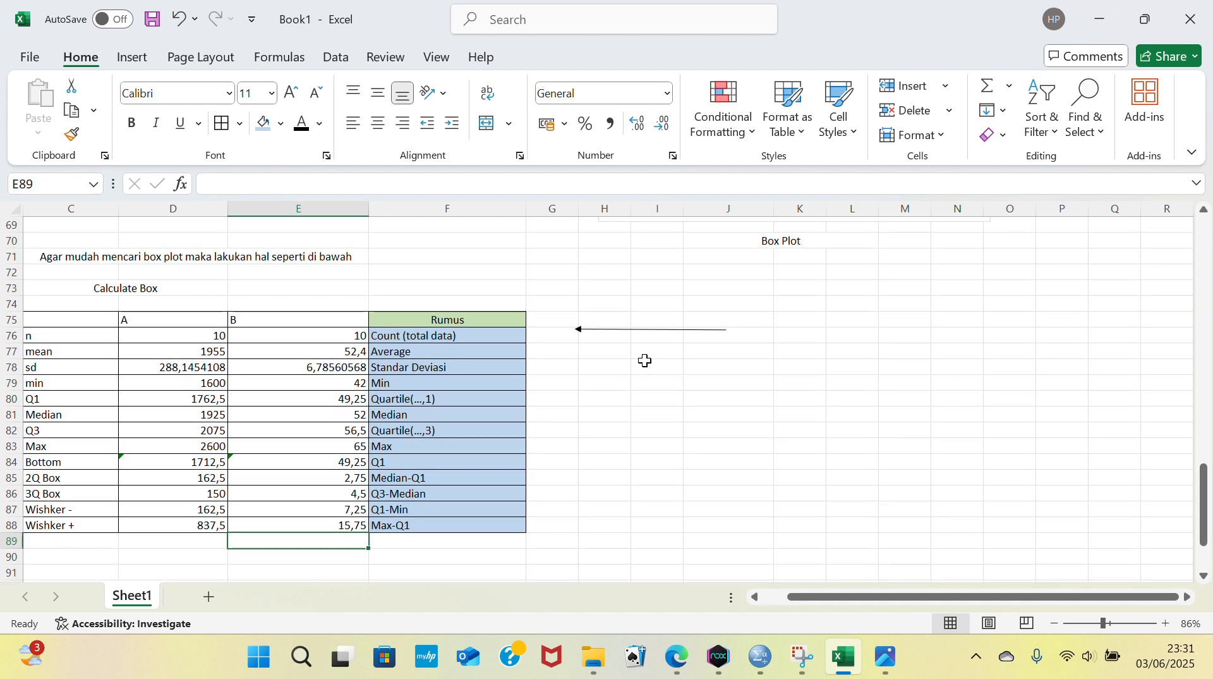
{"action": "scroll", "coordinate": [649, 360], "scroll_direction": "up", "scroll_amount": 2}
{"action": "left_click", "coordinate": [471, 479]}
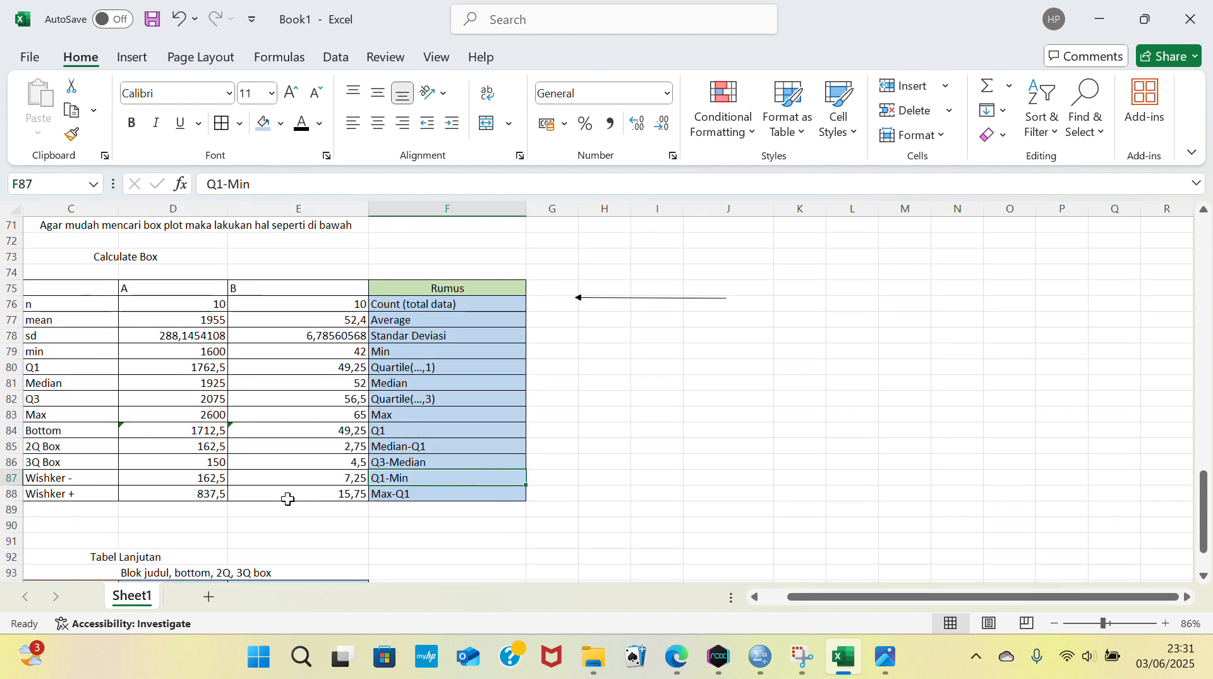
{"action": "scroll", "coordinate": [288, 499], "scroll_direction": "up", "scroll_amount": 1}
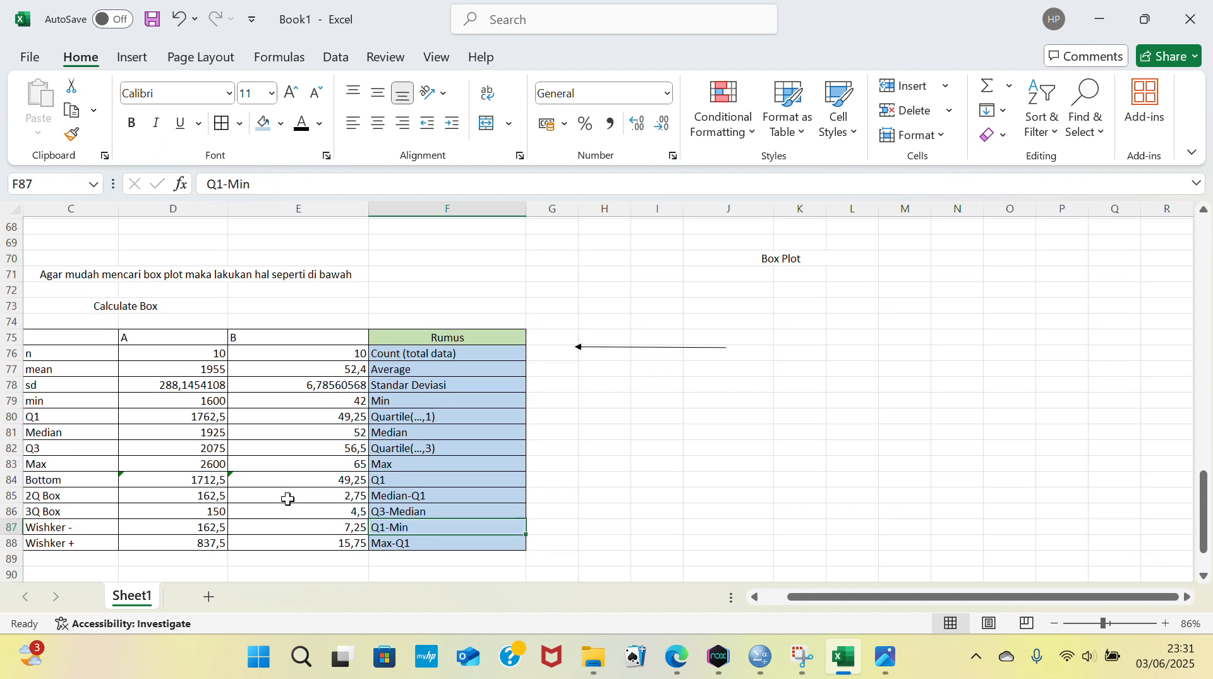
{"action": "scroll", "coordinate": [288, 500], "scroll_direction": "down", "scroll_amount": 2}
{"action": "scroll", "coordinate": [288, 499], "scroll_direction": "down", "scroll_amount": 1}
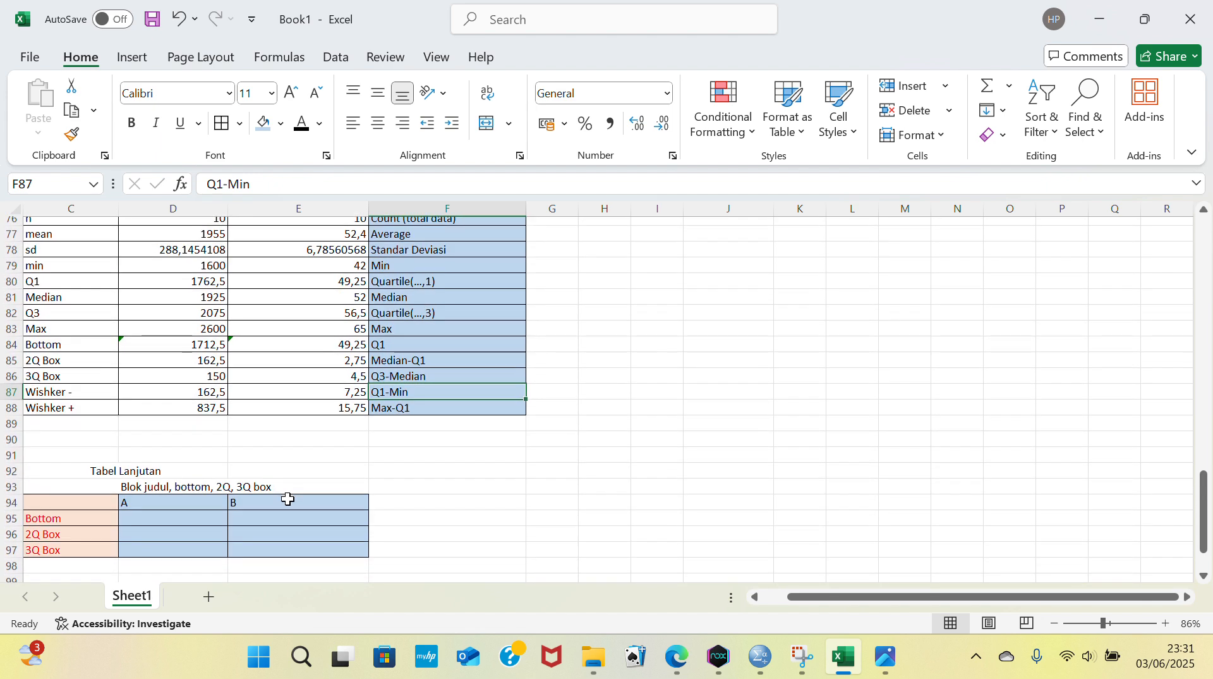
{"action": "scroll", "coordinate": [288, 499], "scroll_direction": "up", "scroll_amount": 1}
{"action": "scroll", "coordinate": [288, 499], "scroll_direction": "left", "scroll_amount": 1}
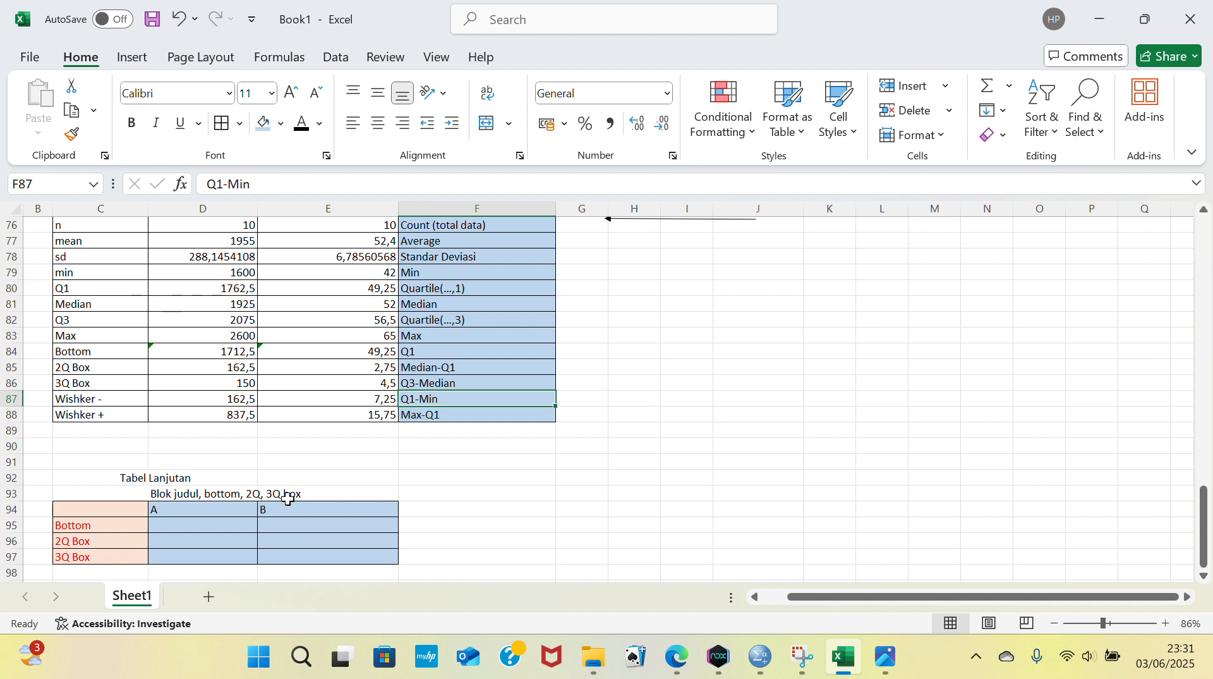
{"action": "scroll", "coordinate": [288, 499], "scroll_direction": "down", "scroll_amount": 1}
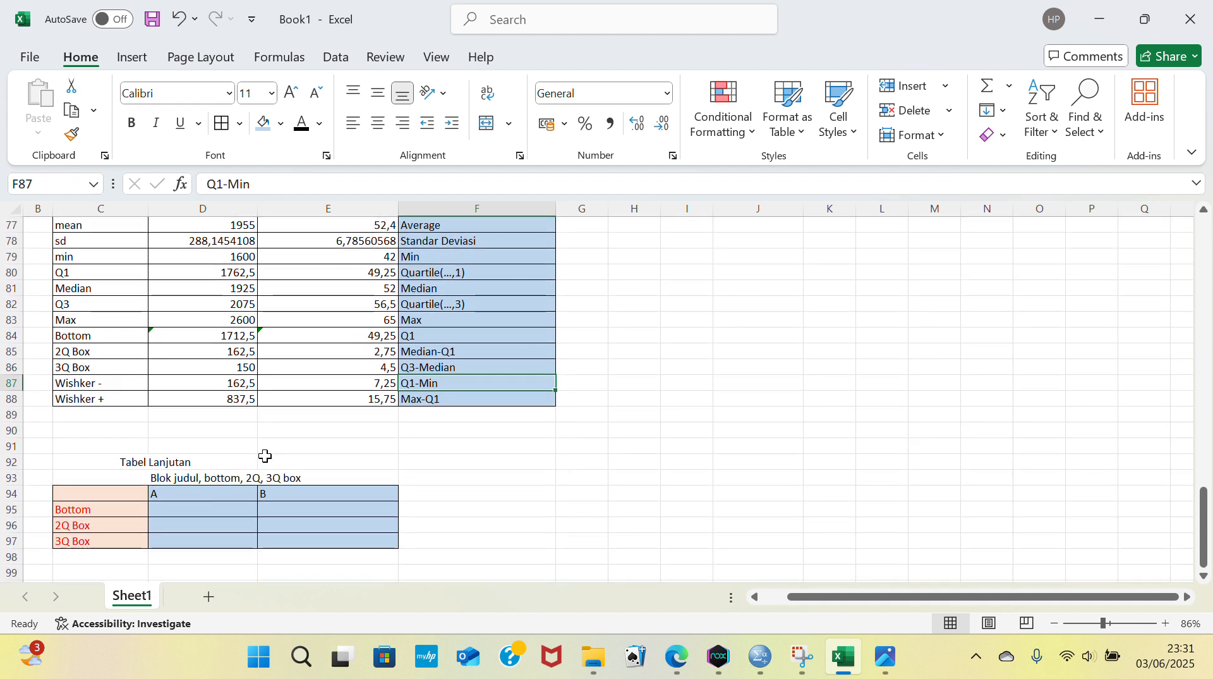
{"action": "scroll", "coordinate": [264, 455], "scroll_direction": "up", "scroll_amount": 2}
{"action": "scroll", "coordinate": [265, 455], "scroll_direction": "down", "scroll_amount": 2}
{"action": "scroll", "coordinate": [265, 455], "scroll_direction": "up", "scroll_amount": 1}
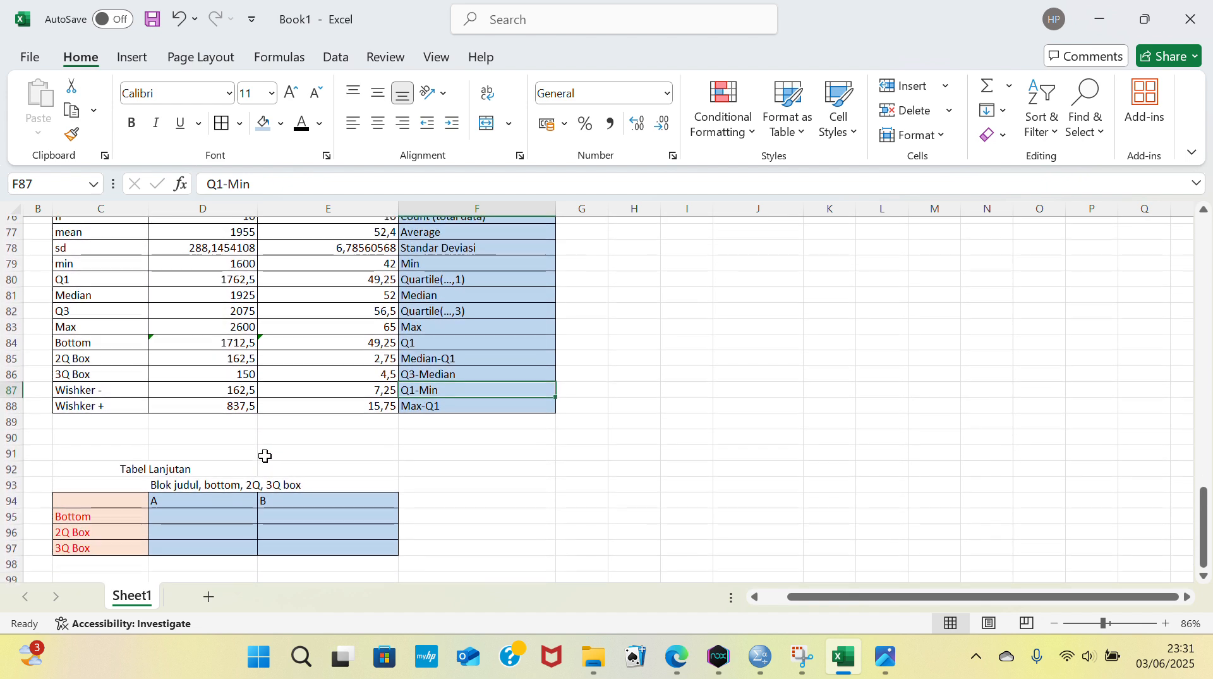
{"action": "scroll", "coordinate": [265, 455], "scroll_direction": "up", "scroll_amount": 1}
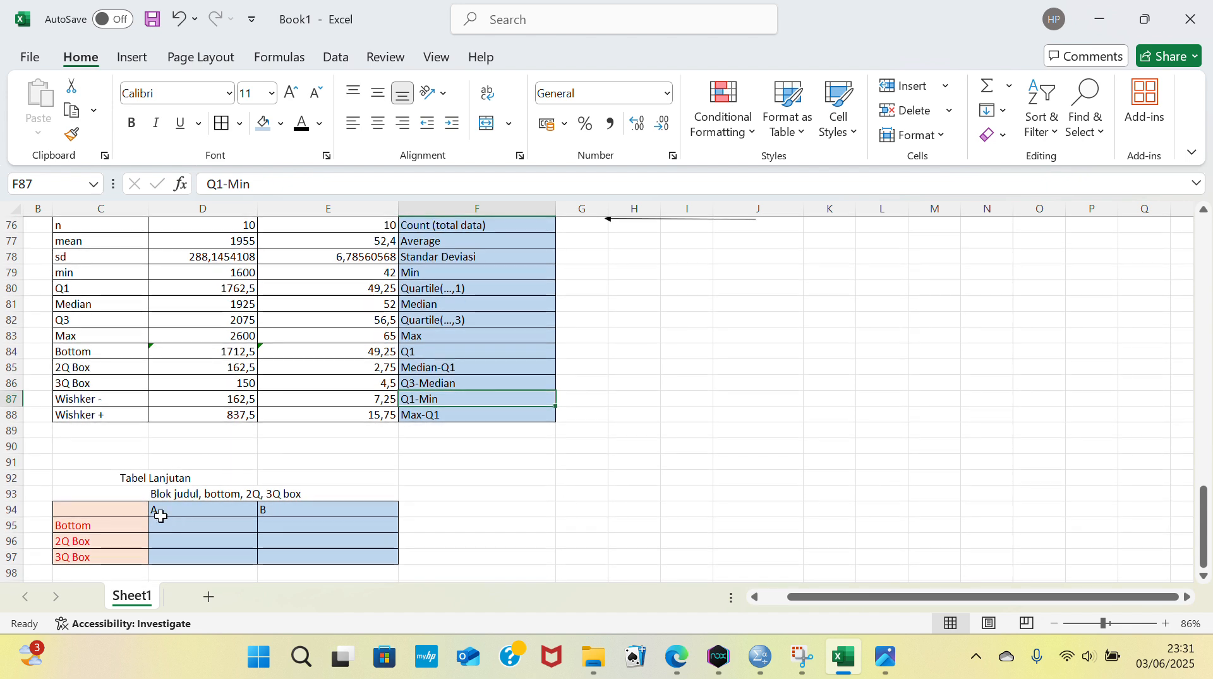
{"action": "scroll", "coordinate": [262, 462], "scroll_direction": "up", "scroll_amount": 2}
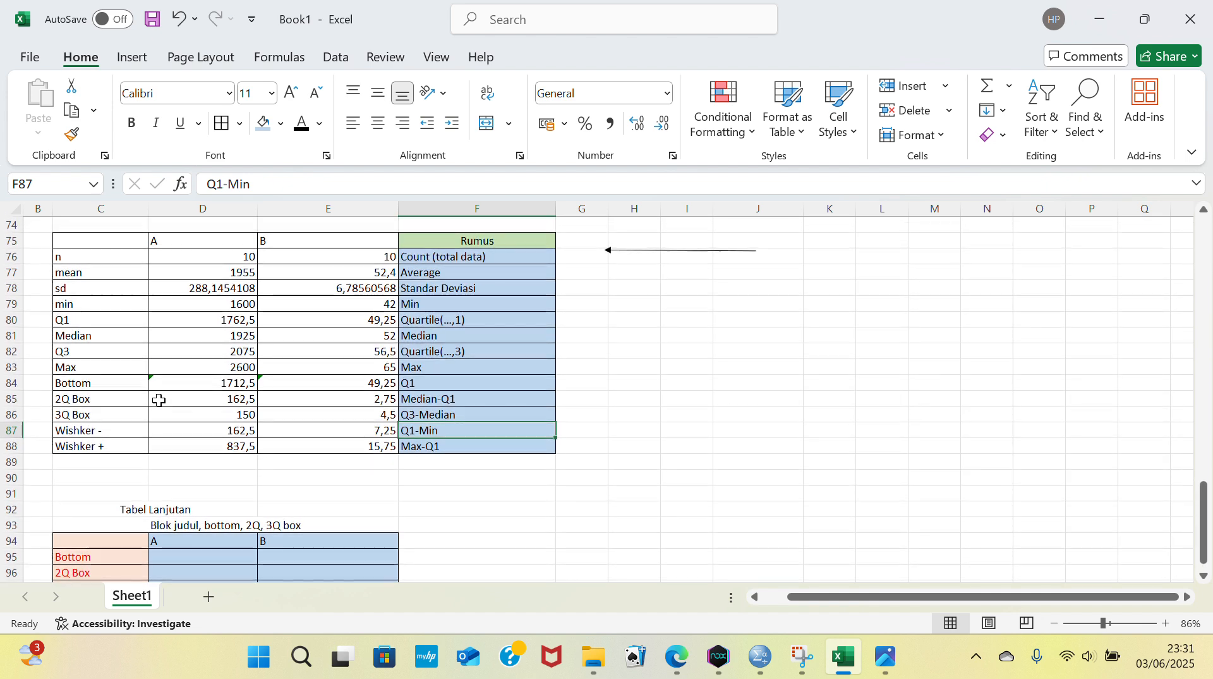
Step: Copy the Bottom values from D84:E84 and paste them as values into the Bottom row of Tabel Lanjutan, D95:E95
{"action": "left_click_drag", "start_coordinate": [176, 384], "coordinate": [278, 385]}
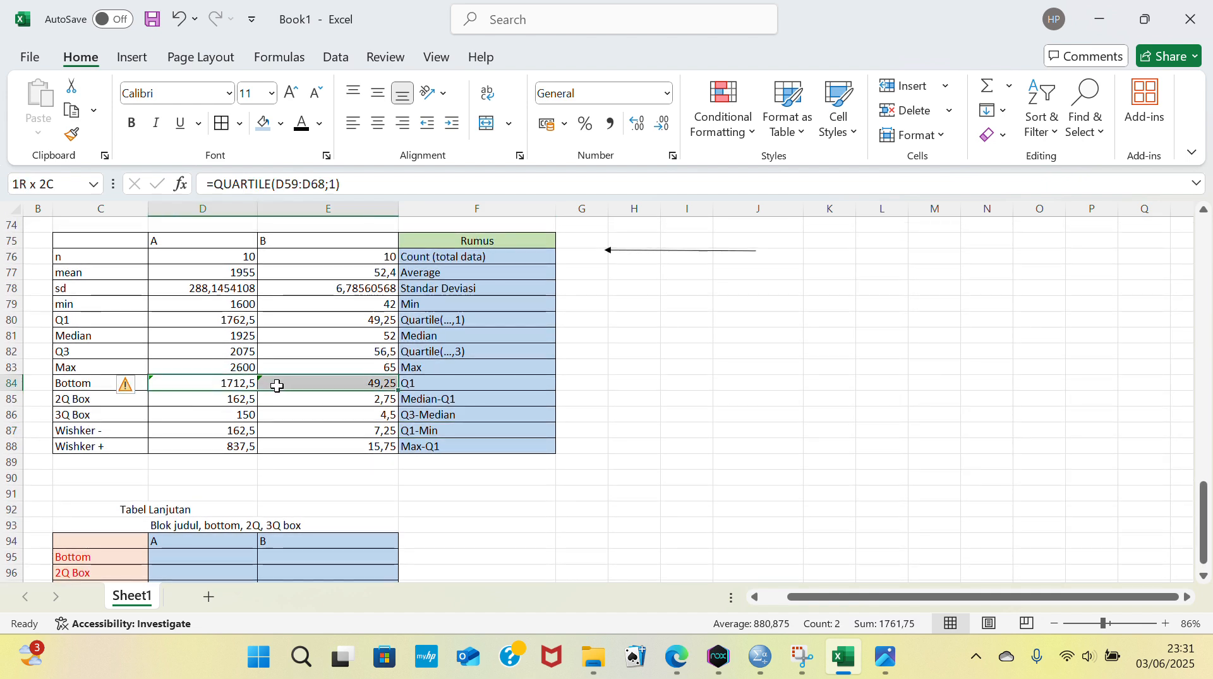
{"action": "right_click", "coordinate": [310, 383]}
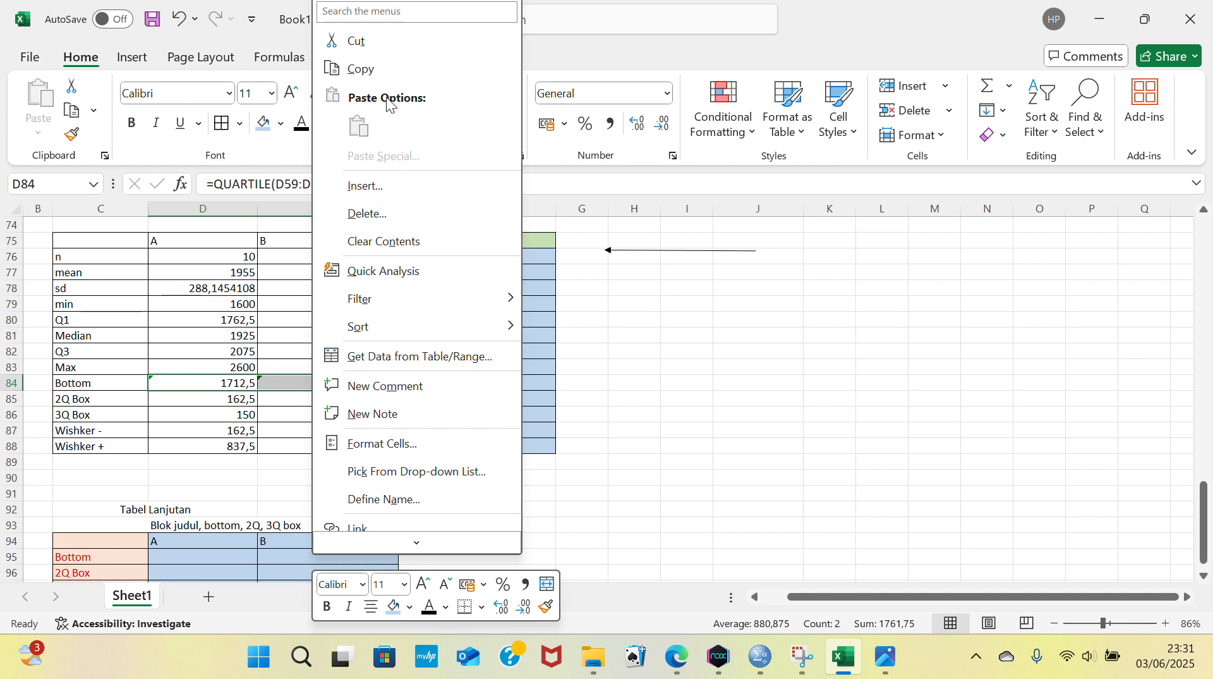
{"action": "left_click", "coordinate": [376, 70]}
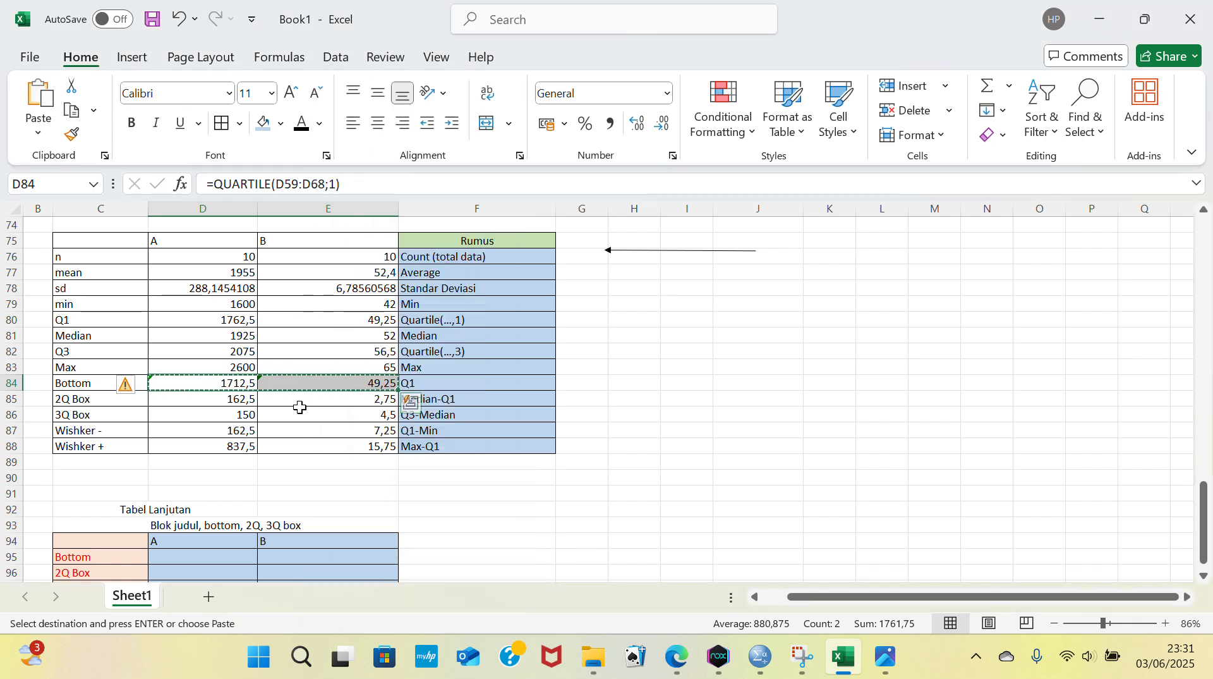
{"action": "scroll", "coordinate": [298, 406], "scroll_direction": "down", "scroll_amount": 2}
{"action": "left_click", "coordinate": [193, 511]}
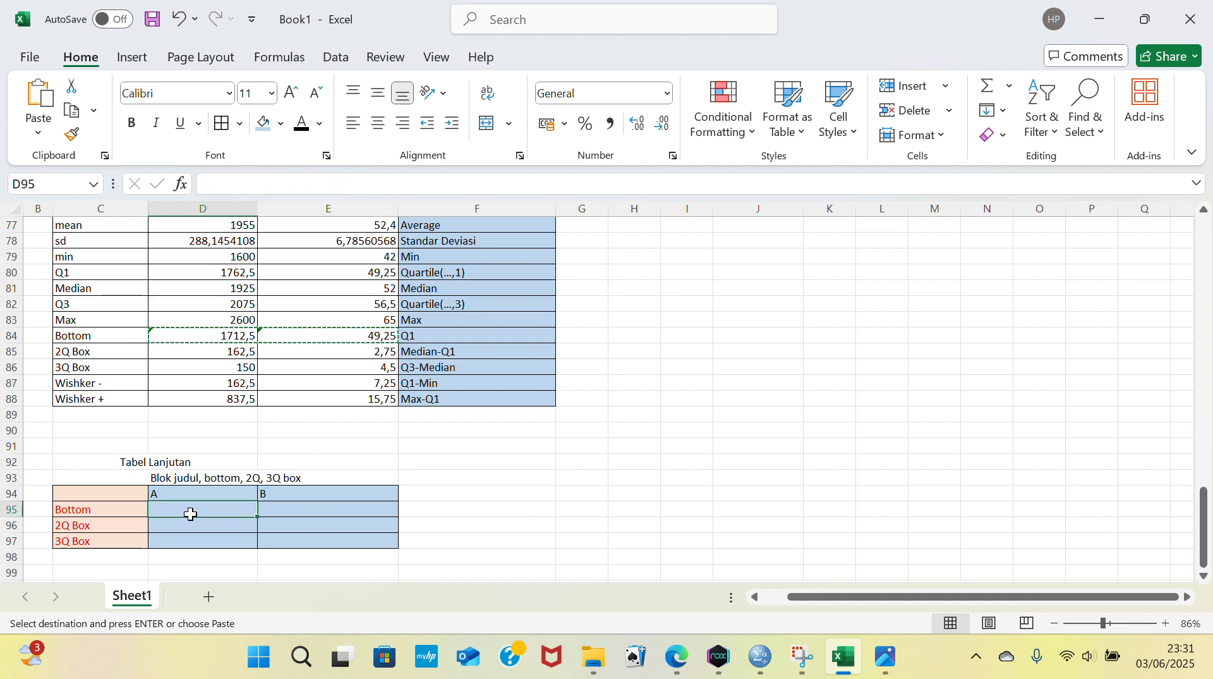
{"action": "left_click_drag", "start_coordinate": [208, 510], "coordinate": [292, 510]}
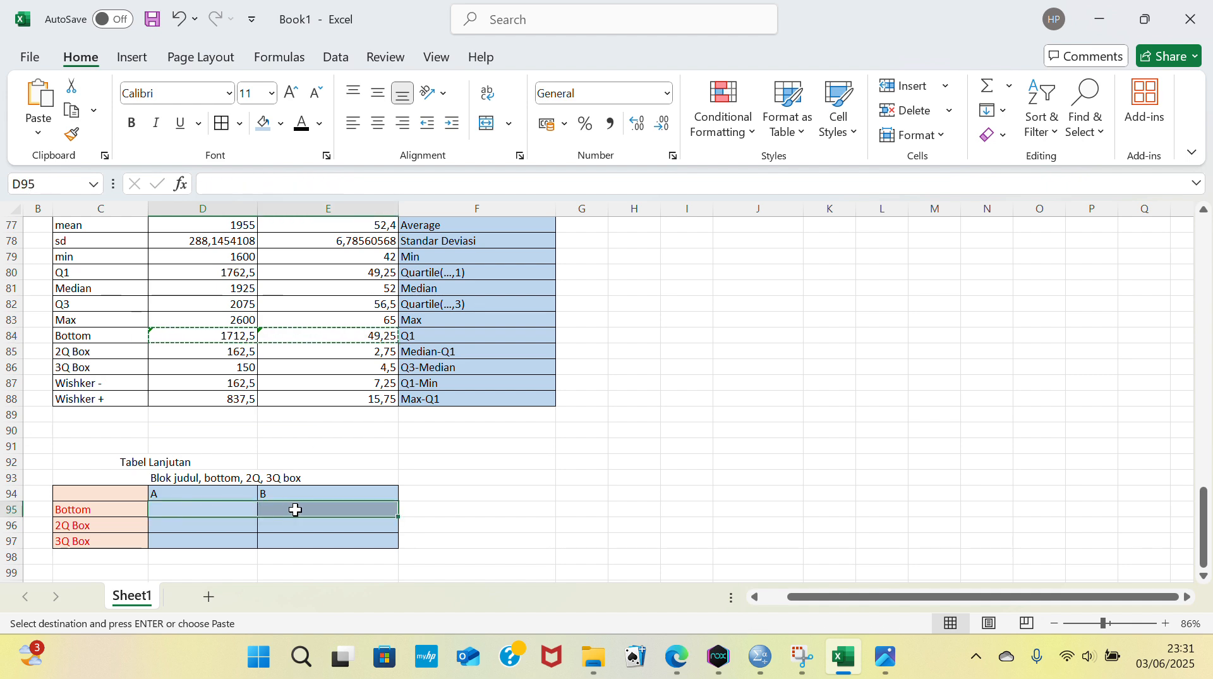
{"action": "right_click", "coordinate": [295, 510]}
{"action": "left_click", "coordinate": [368, 125]}
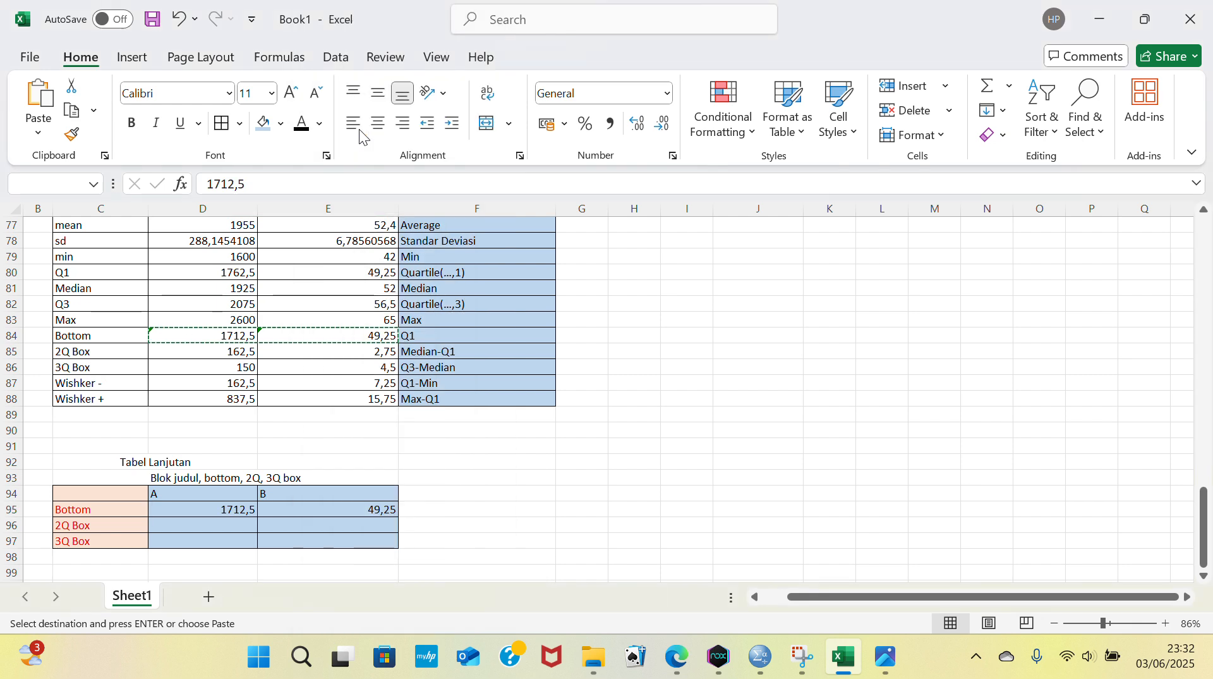
{"action": "scroll", "coordinate": [286, 491], "scroll_direction": "up", "scroll_amount": 1}
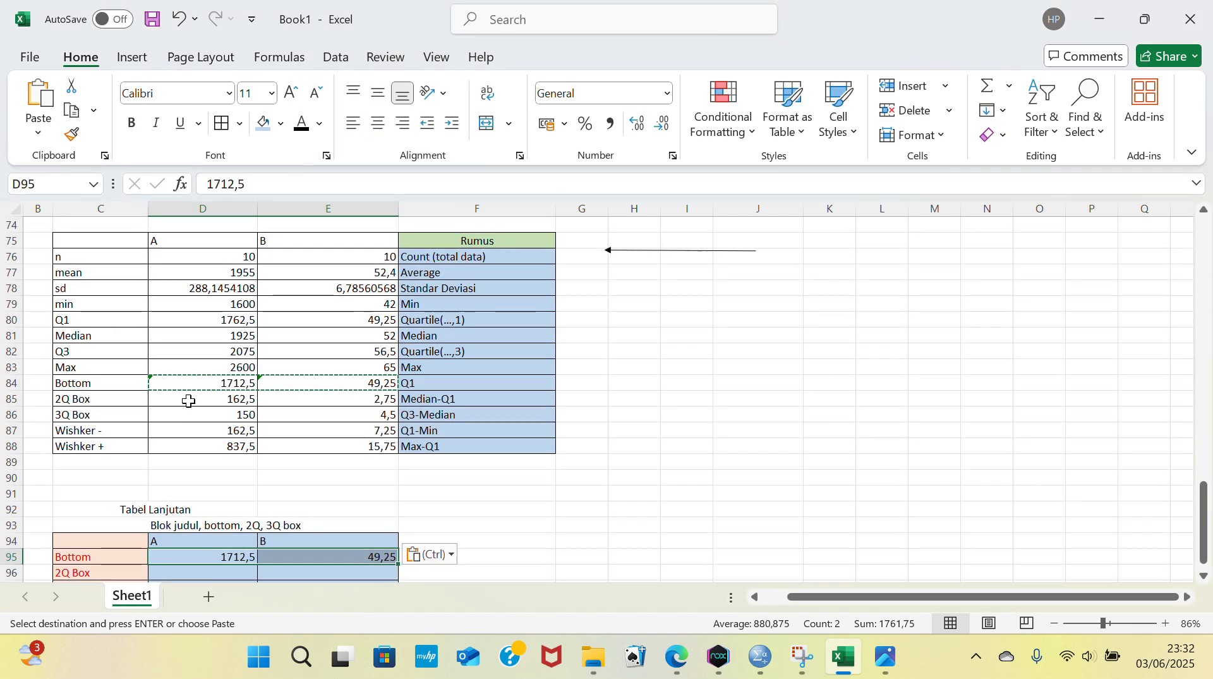
{"action": "left_click", "coordinate": [188, 401]}
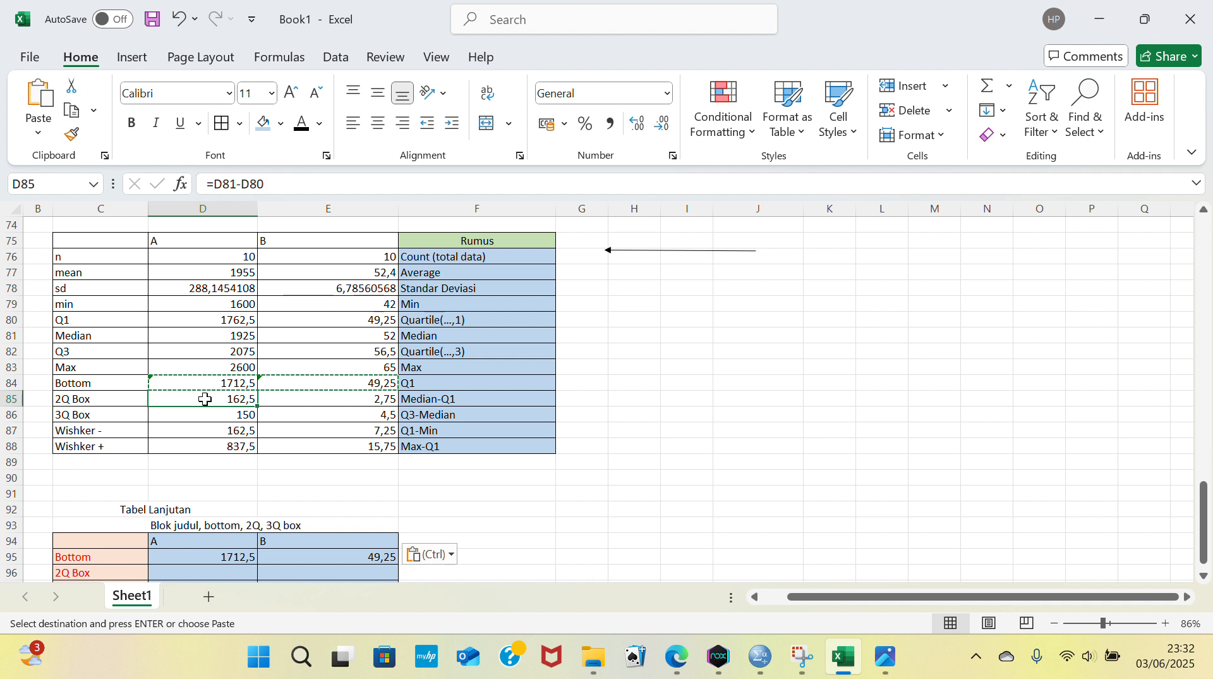
{"action": "left_click_drag", "start_coordinate": [206, 401], "coordinate": [350, 414]}
{"action": "double_click", "coordinate": [350, 414]}
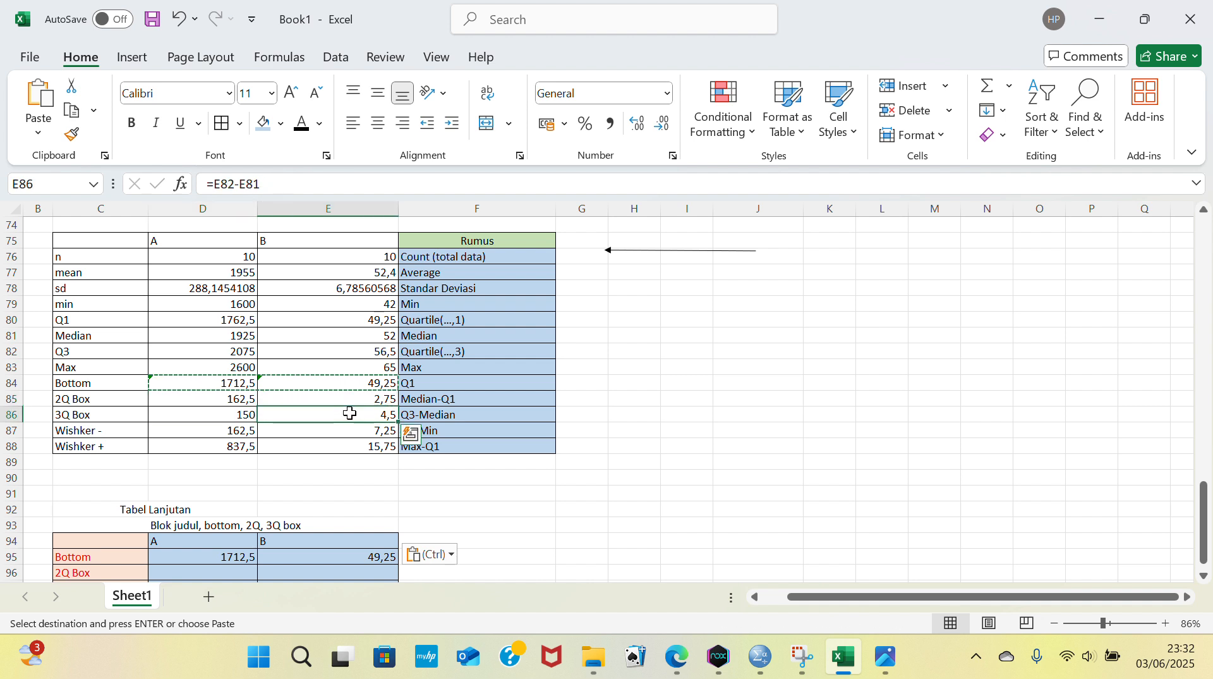
{"action": "left_click", "coordinate": [251, 393]}
{"action": "left_click_drag", "start_coordinate": [237, 396], "coordinate": [311, 417]}
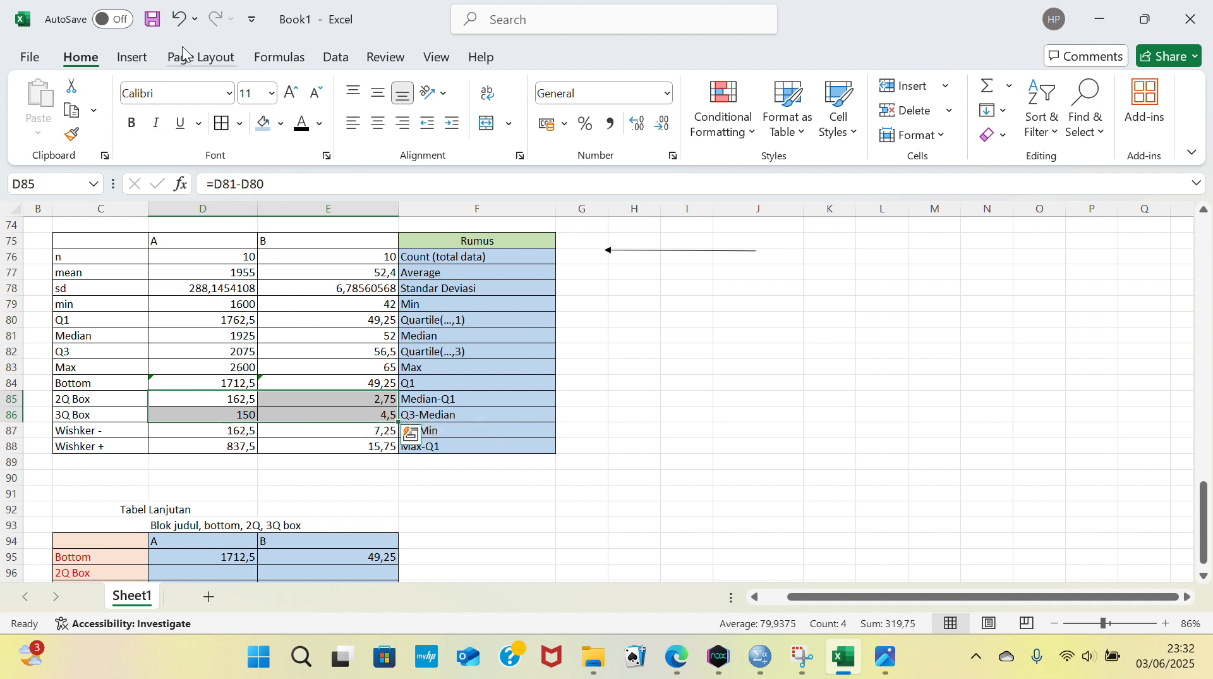
{"action": "left_click", "coordinate": [179, 24]}
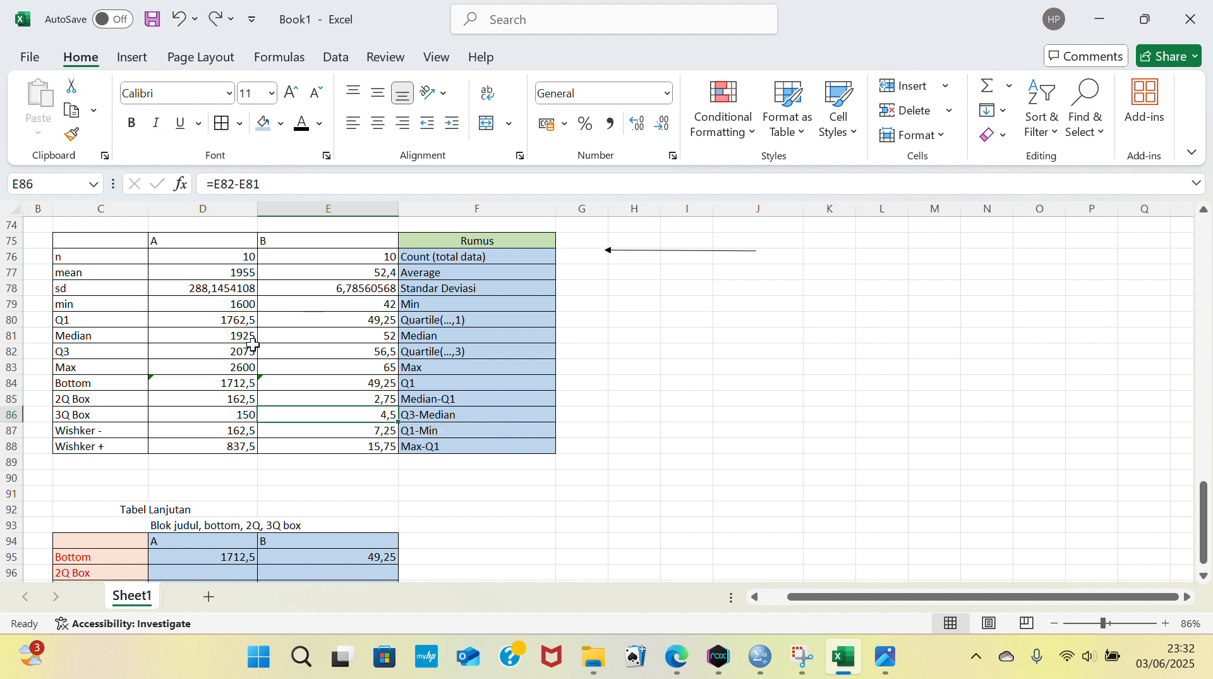
Step: Copy the 2Q Box and 3Q Box values from D85:E86 and paste them as values into D96:E97 of Tabel Lanjutan
{"action": "left_click", "coordinate": [228, 411]}
{"action": "left_click_drag", "start_coordinate": [225, 396], "coordinate": [333, 415]}
{"action": "right_click", "coordinate": [332, 415]}
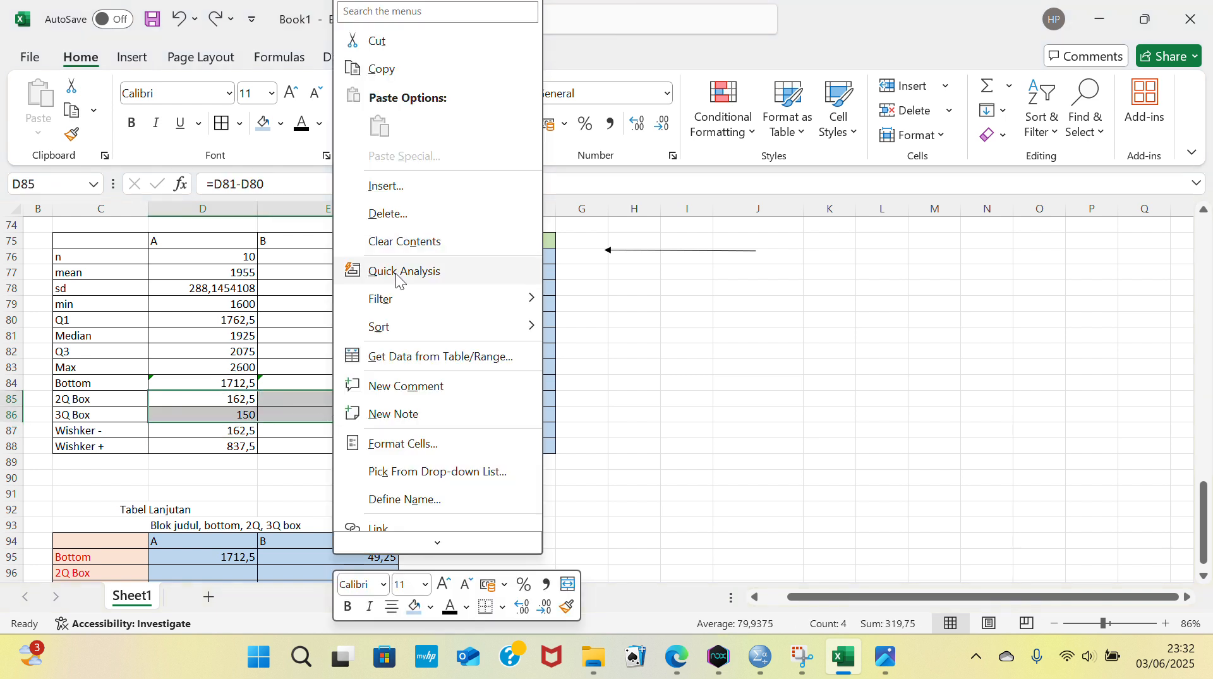
{"action": "left_click", "coordinate": [397, 71]}
{"action": "scroll", "coordinate": [372, 365], "scroll_direction": "down", "scroll_amount": 2}
{"action": "scroll", "coordinate": [372, 365], "scroll_direction": "down", "scroll_amount": 1}
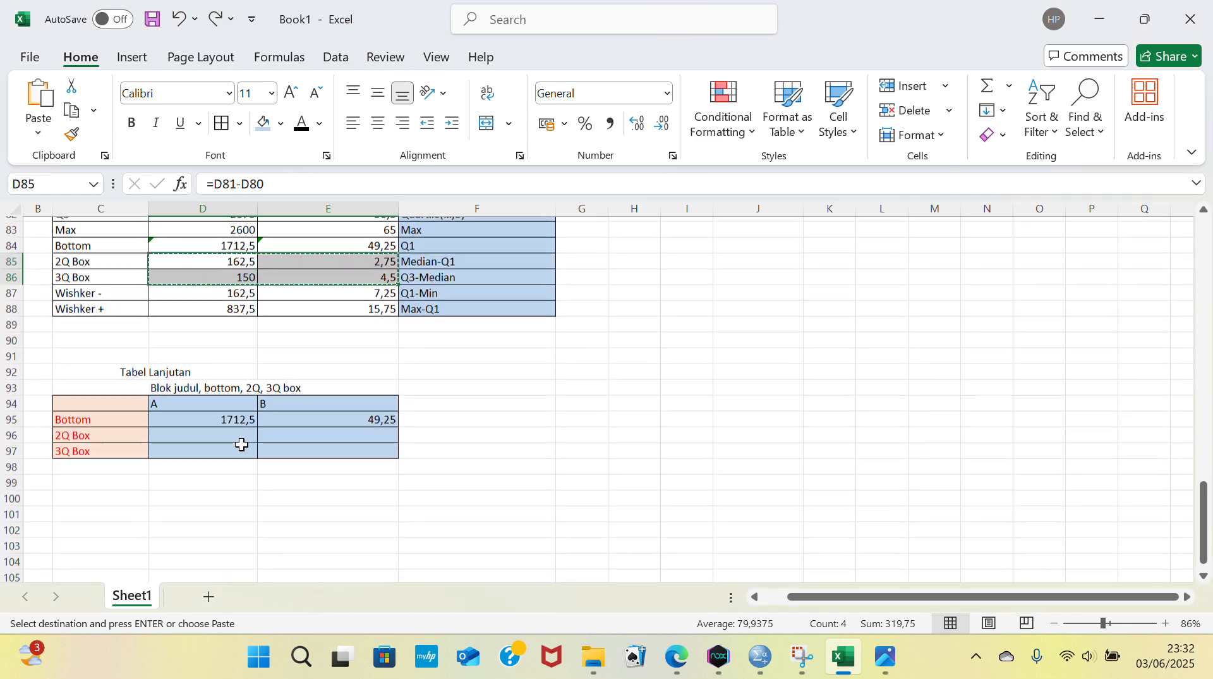
{"action": "left_click_drag", "start_coordinate": [222, 424], "coordinate": [273, 439]}
{"action": "right_click", "coordinate": [307, 442]}
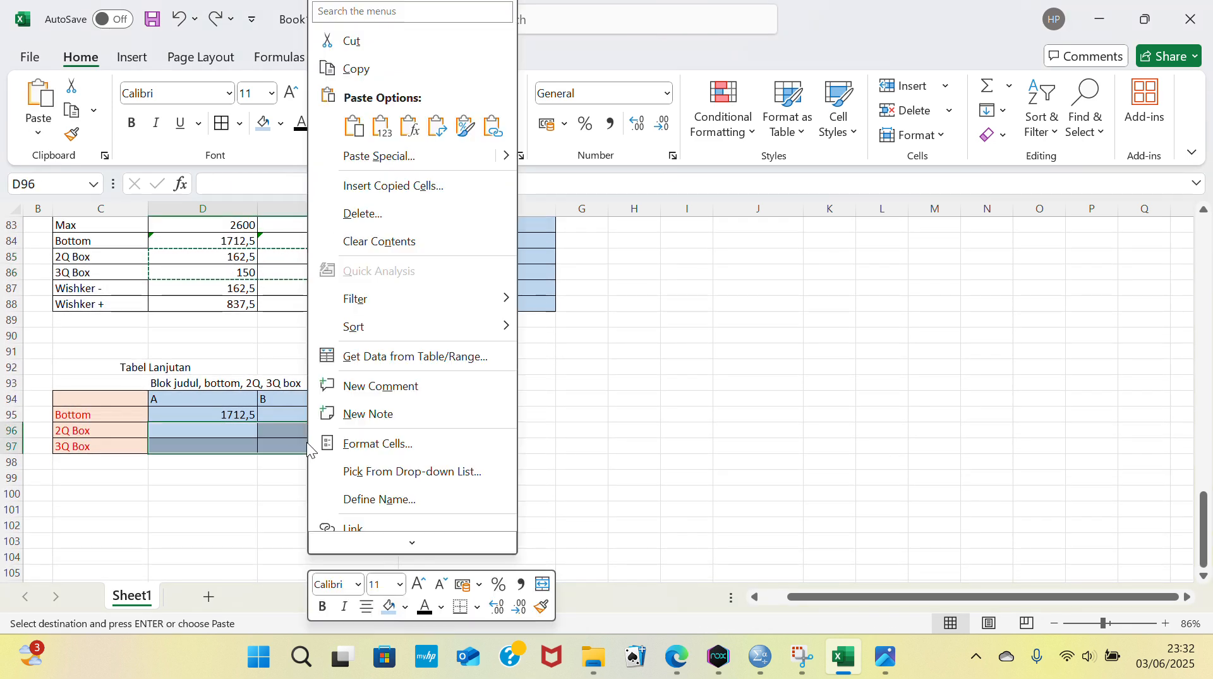
{"action": "left_click", "coordinate": [380, 126]}
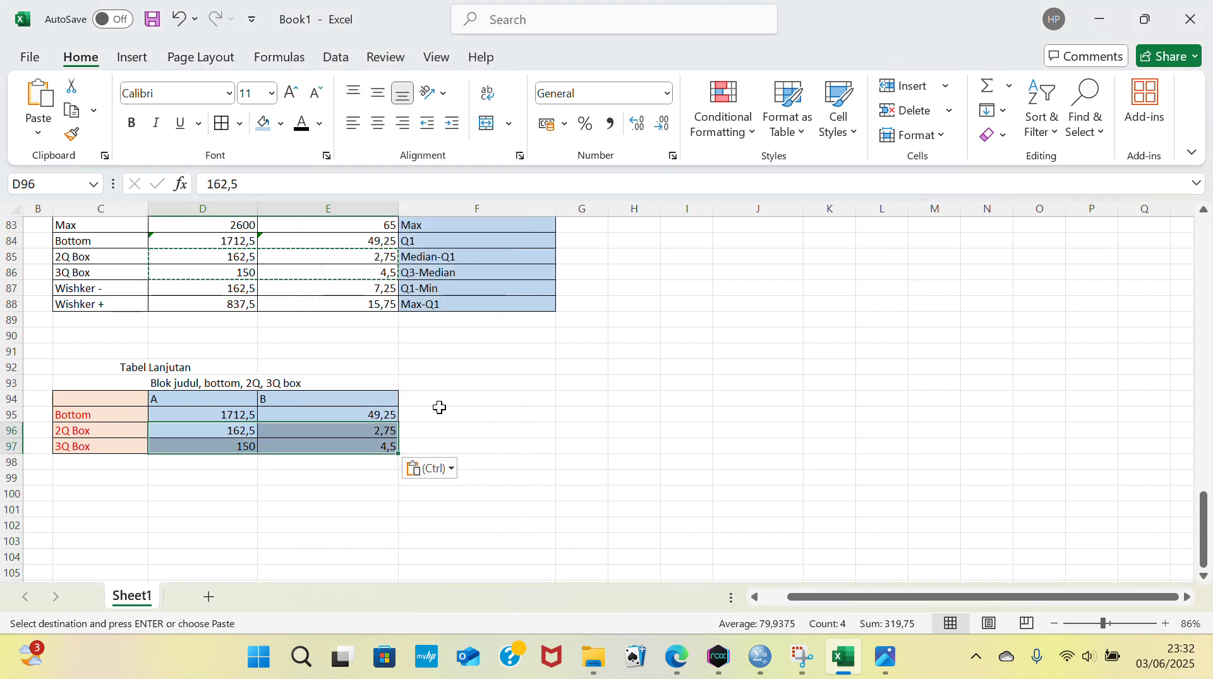
Step: Insert an empty 2-D stacked column chart and move it beside Tabel Lanjutan, starting around cell H92
{"action": "scroll", "coordinate": [439, 405], "scroll_direction": "down", "scroll_amount": 1}
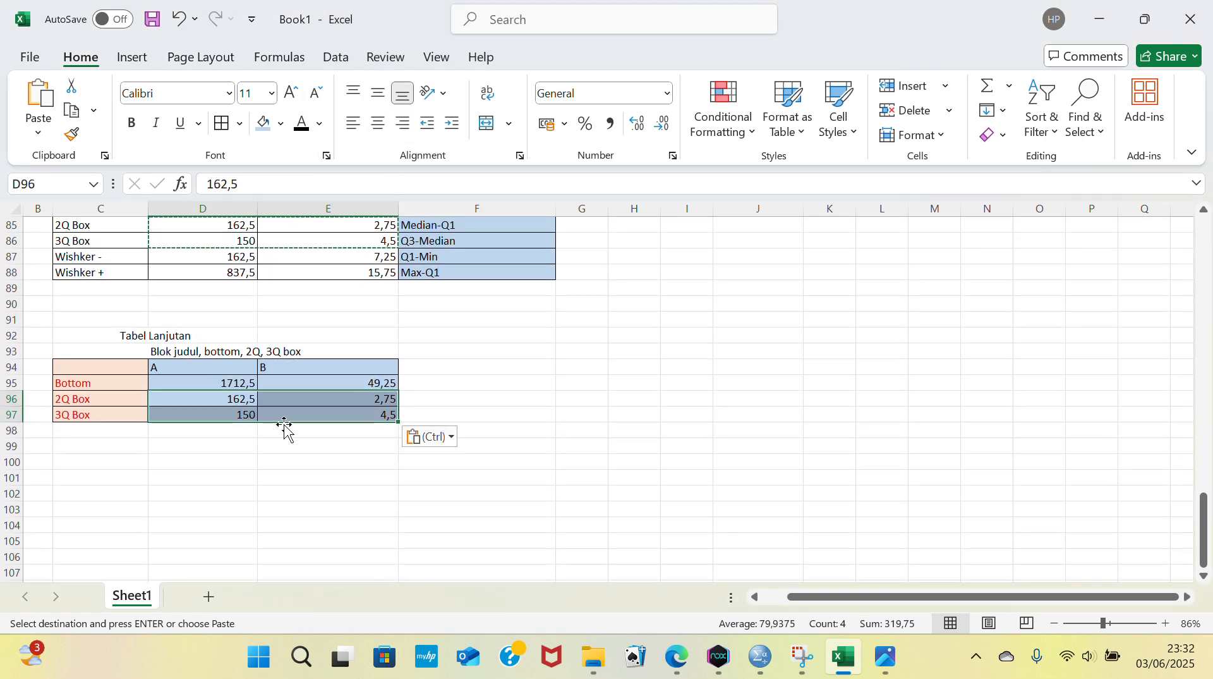
{"action": "left_click", "coordinate": [562, 403]}
{"action": "left_click", "coordinate": [595, 366]}
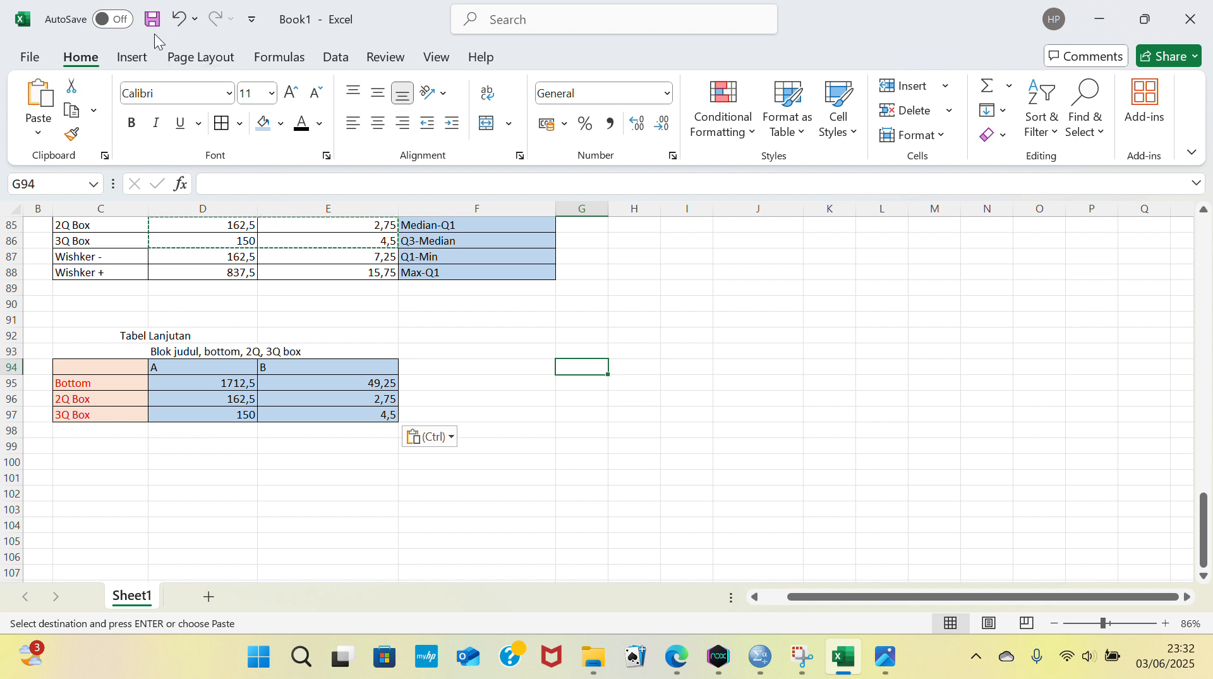
{"action": "left_click", "coordinate": [131, 56]}
{"action": "left_click", "coordinate": [399, 87]}
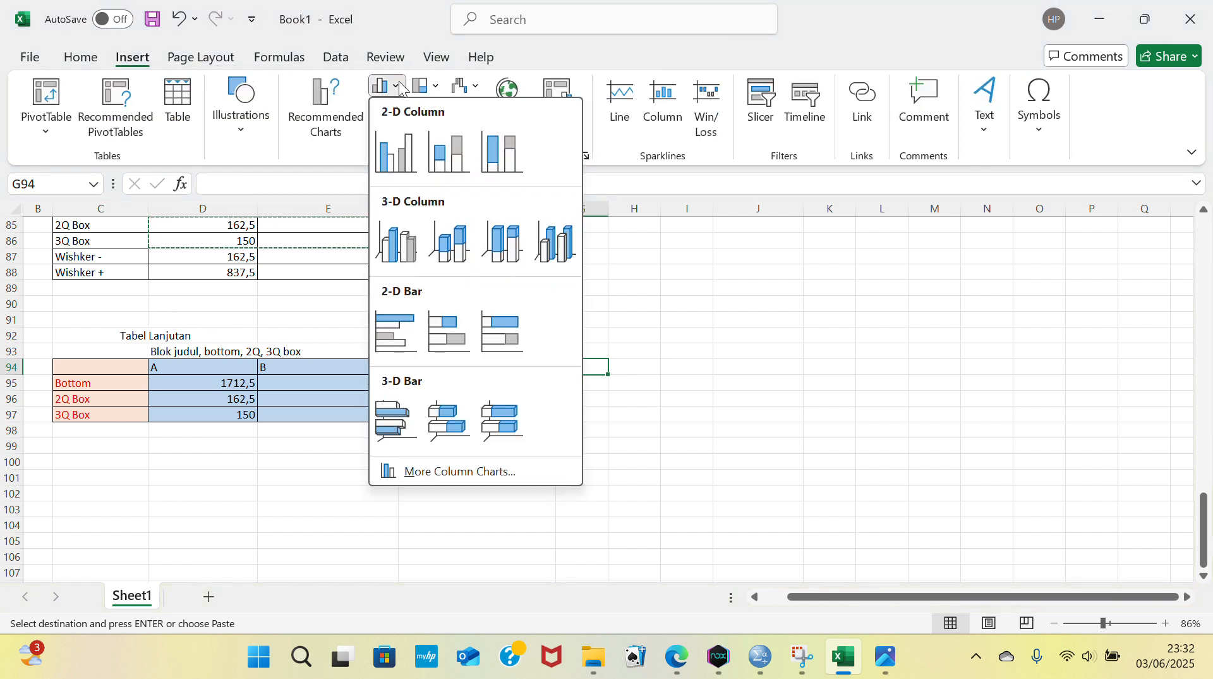
{"action": "left_click", "coordinate": [448, 175]}
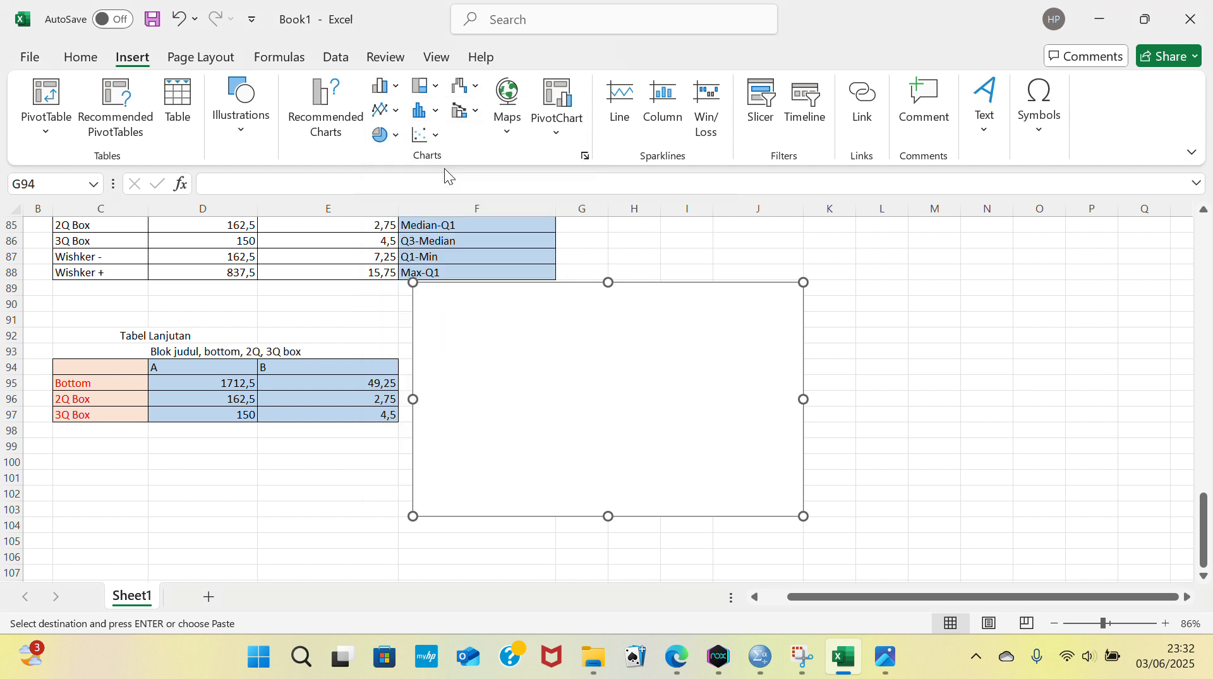
{"action": "left_click_drag", "start_coordinate": [517, 319], "coordinate": [746, 371]}
Step: Merge and center J91:L91 above the chart and enter the heading "Tabel Box Plot" in it
{"action": "left_click_drag", "start_coordinate": [777, 320], "coordinate": [885, 317]}
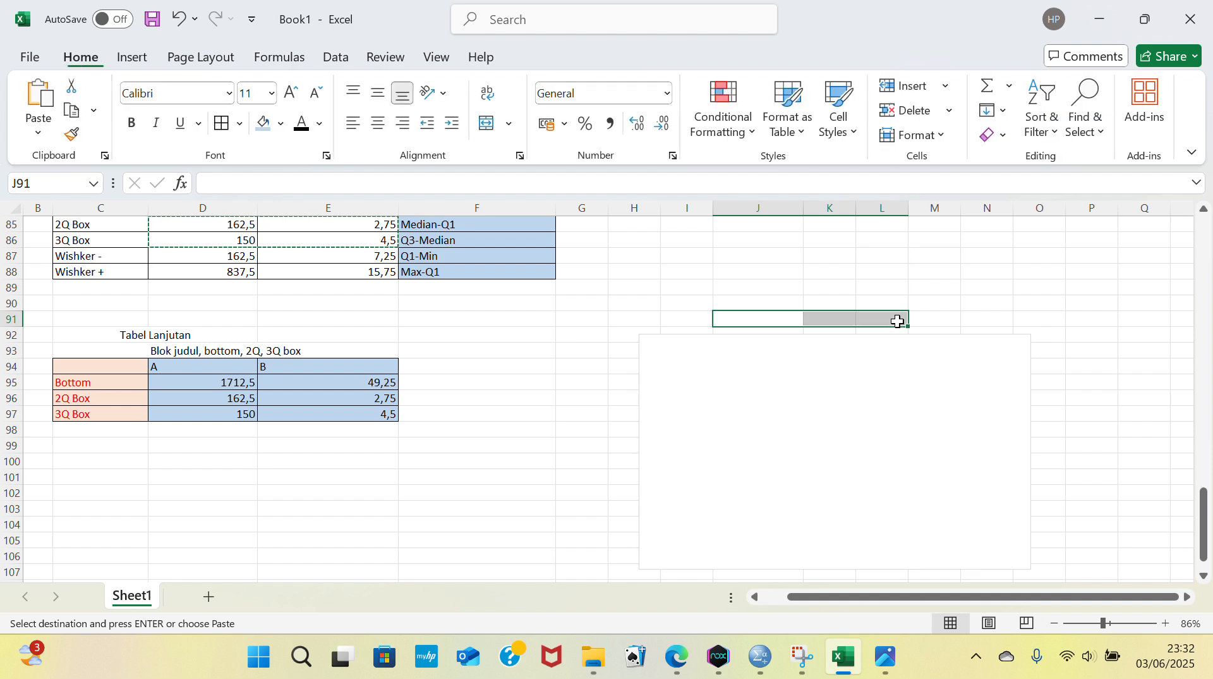
{"action": "left_click", "coordinate": [488, 123]}
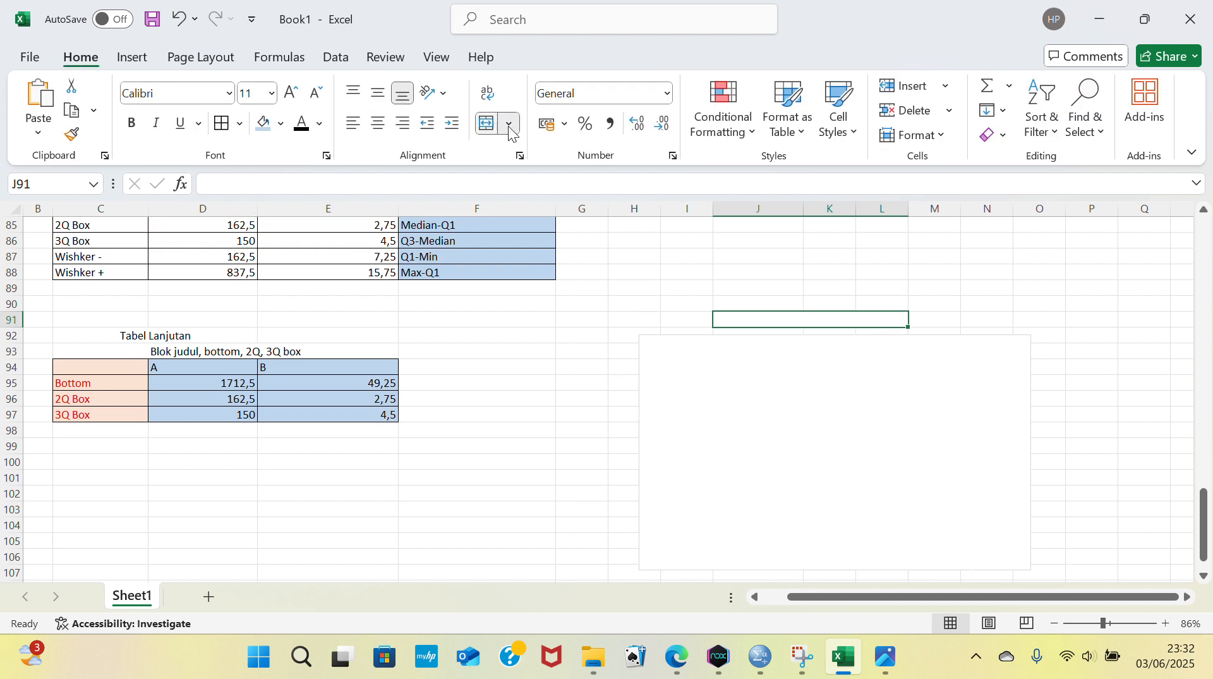
{"action": "double_click", "coordinate": [856, 317]}
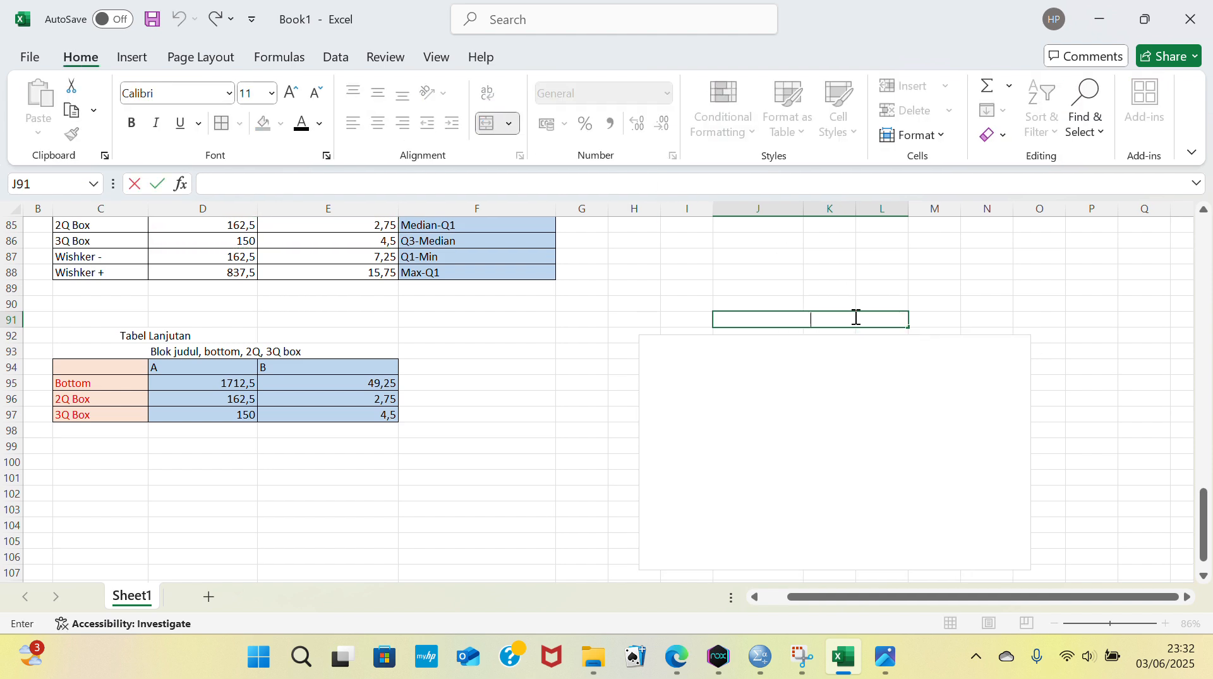
{"action": "type", "text": "Tabel Boc"}
{"action": "type", "text": " Plot"}
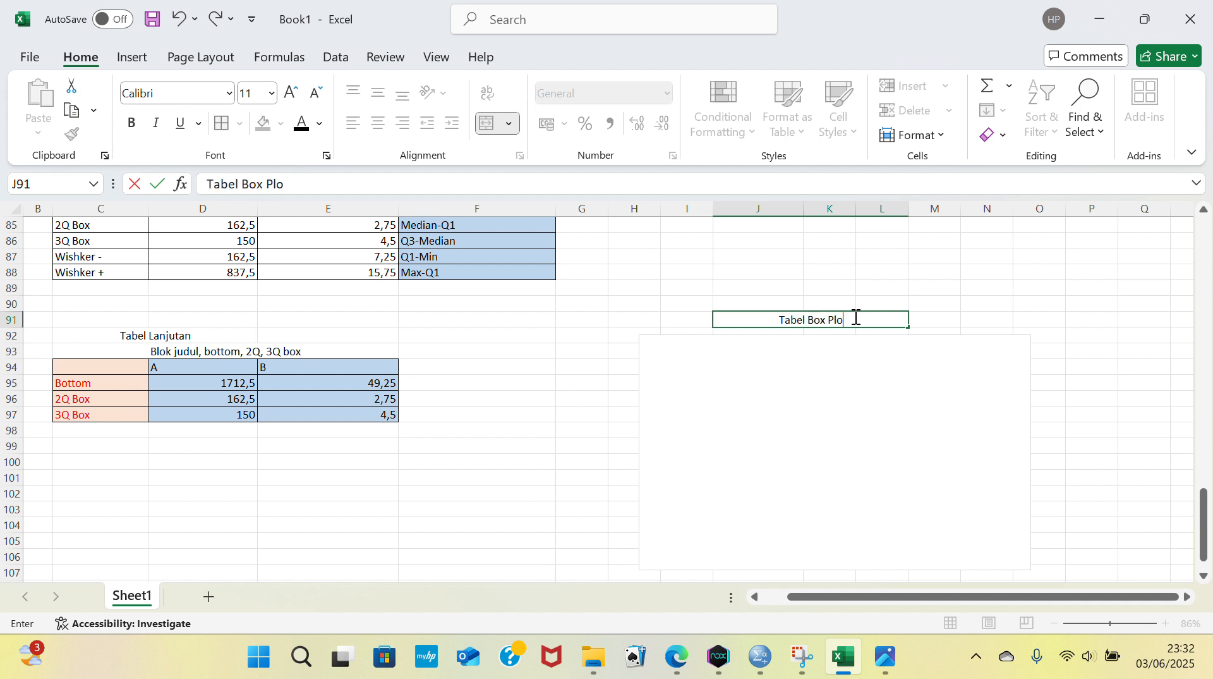
Step: Set the chart's data range to C94:E97 and switch rows and columns so Bottom, 2Q Box and 3Q Box are the series
{"action": "left_click", "coordinate": [861, 356]}
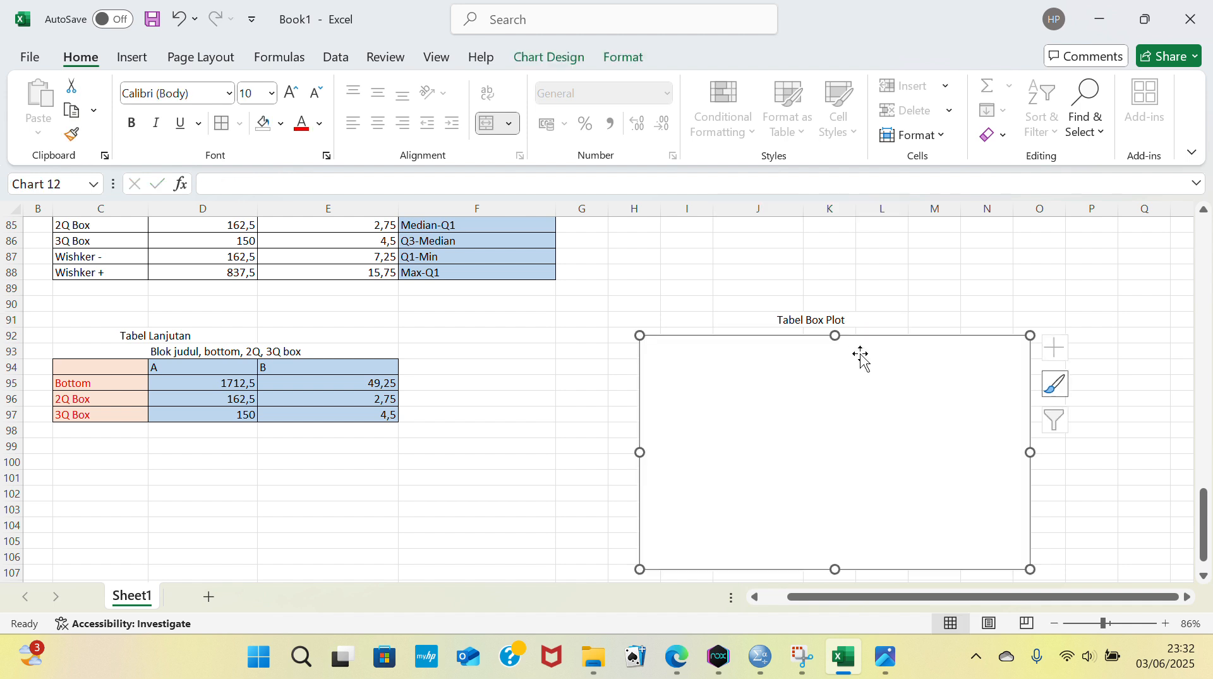
{"action": "right_click", "coordinate": [872, 396]}
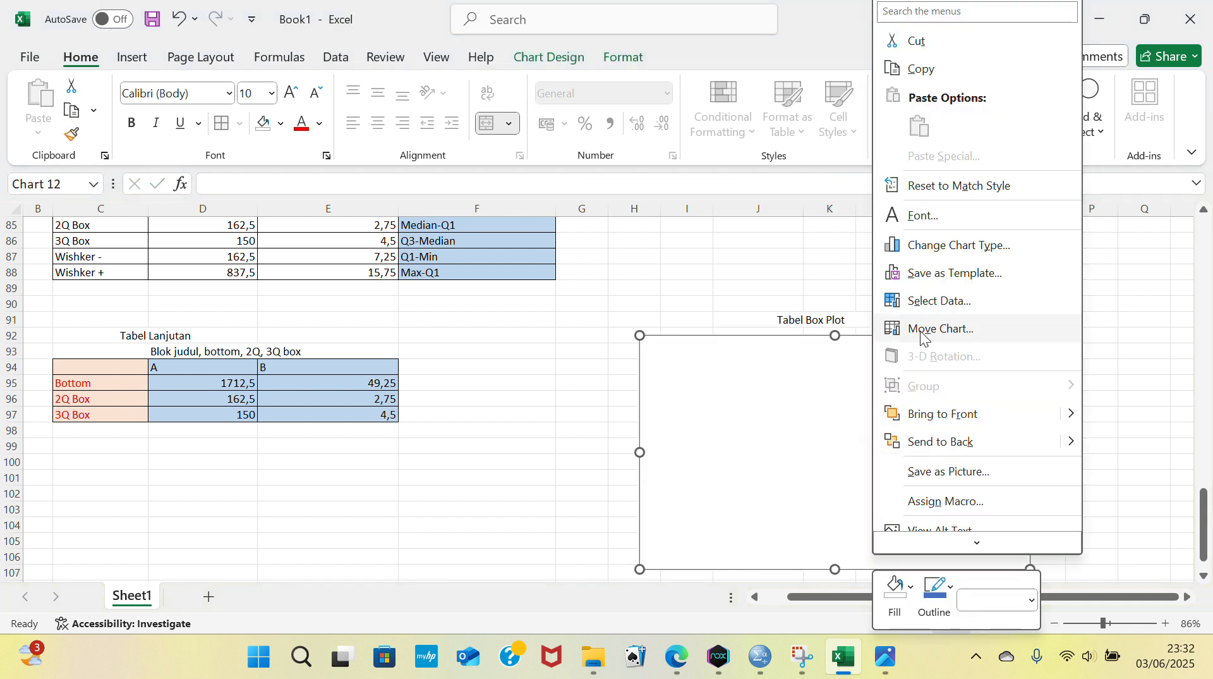
{"action": "left_click", "coordinate": [926, 302]}
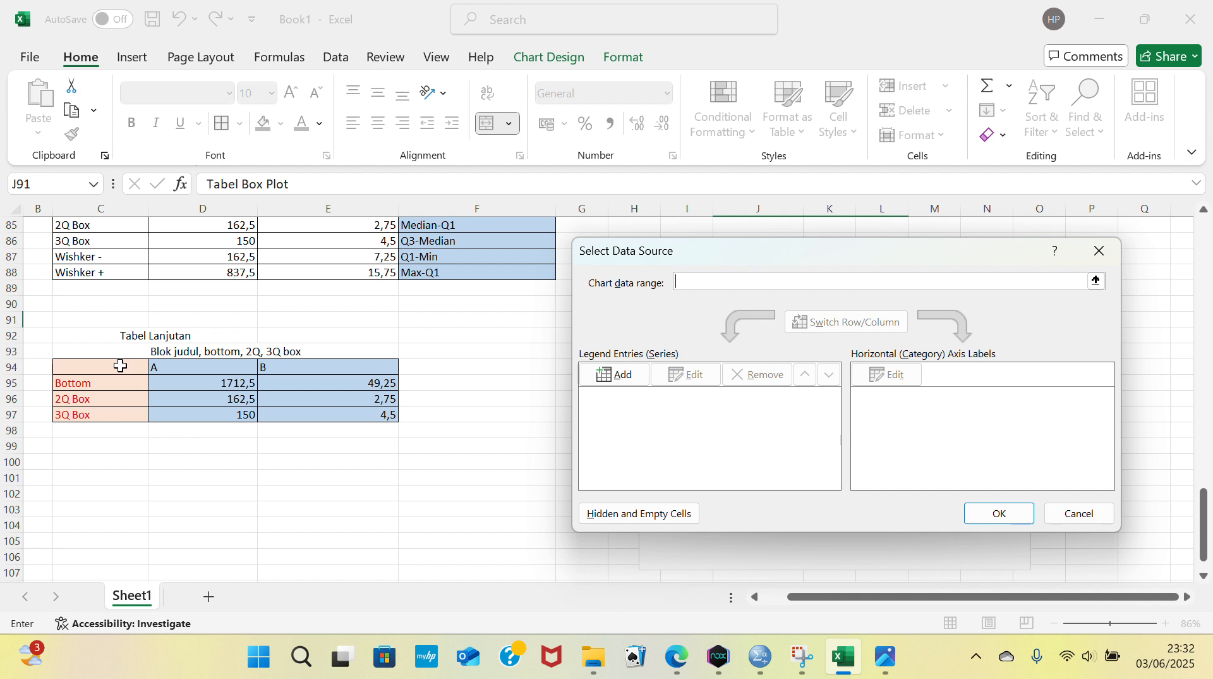
{"action": "left_click_drag", "start_coordinate": [120, 366], "coordinate": [336, 412]}
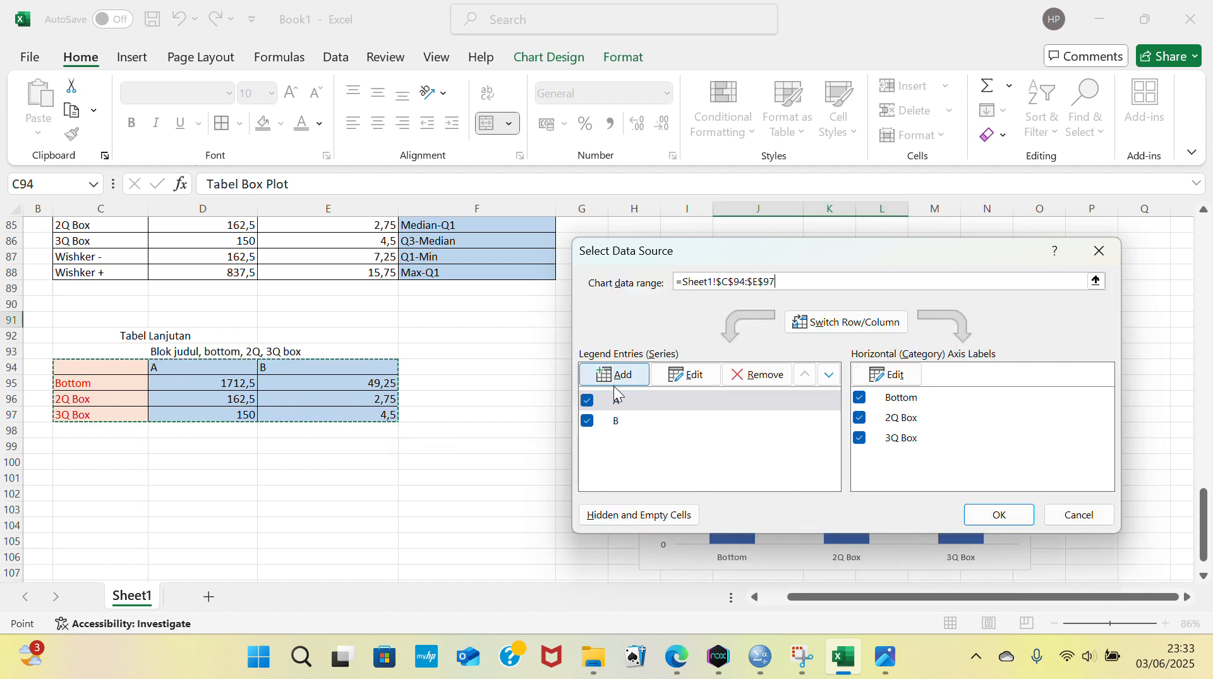
{"action": "left_click", "coordinate": [830, 328]}
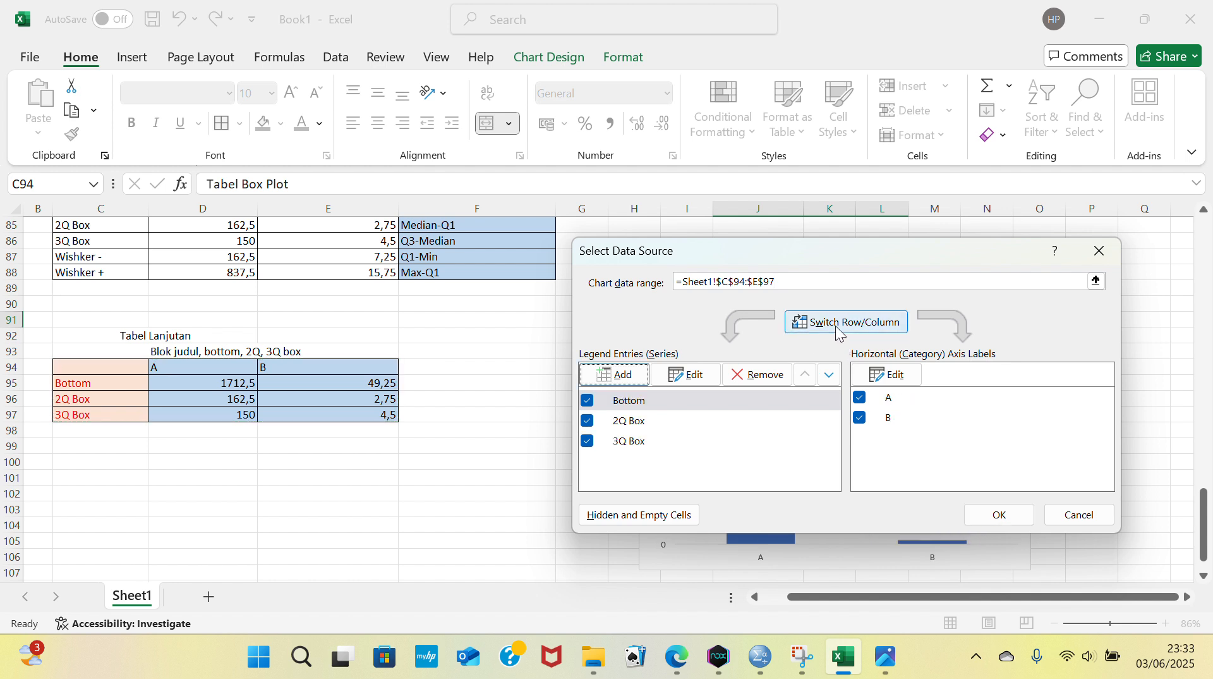
{"action": "left_click", "coordinate": [835, 326]}
{"action": "left_click", "coordinate": [838, 328]}
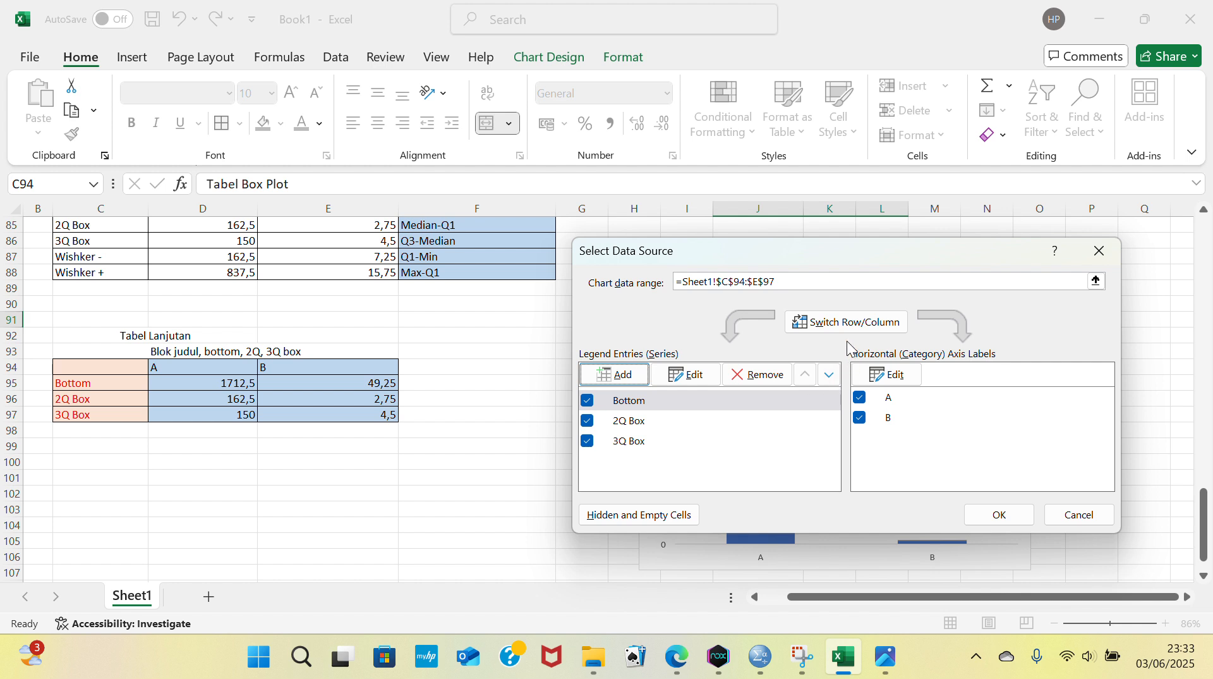
{"action": "left_click", "coordinate": [999, 515]}
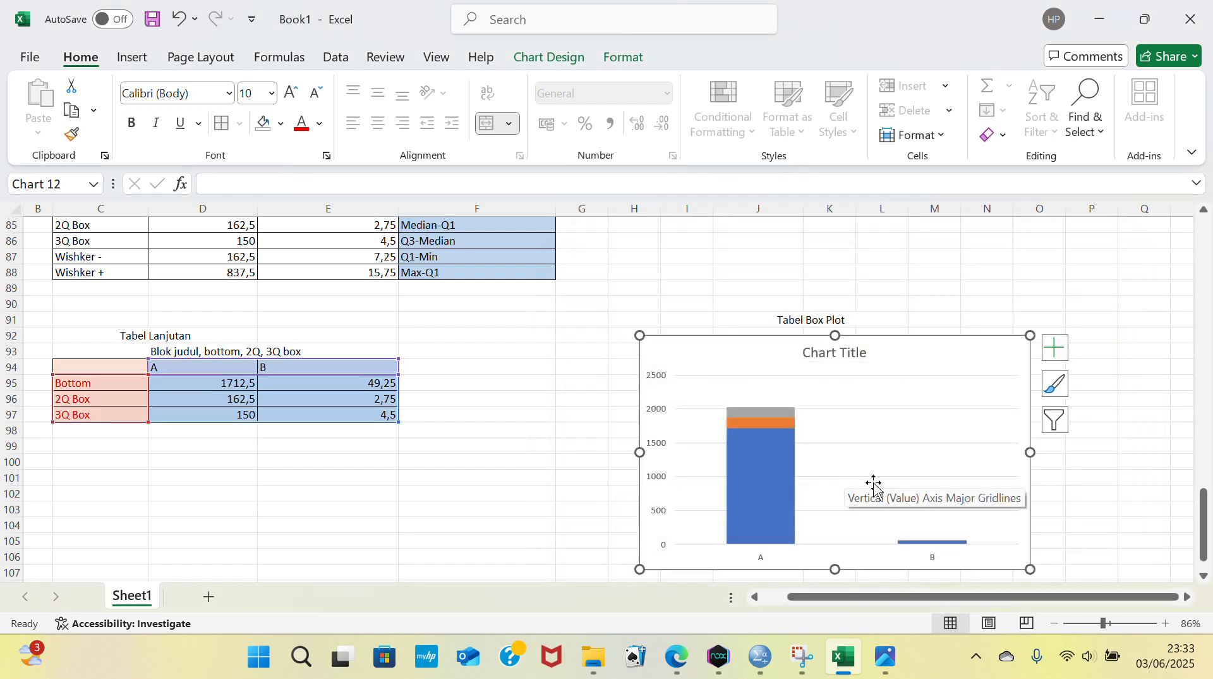
{"action": "scroll", "coordinate": [809, 462], "scroll_direction": "down", "scroll_amount": 1}
{"action": "double_click", "coordinate": [755, 445]}
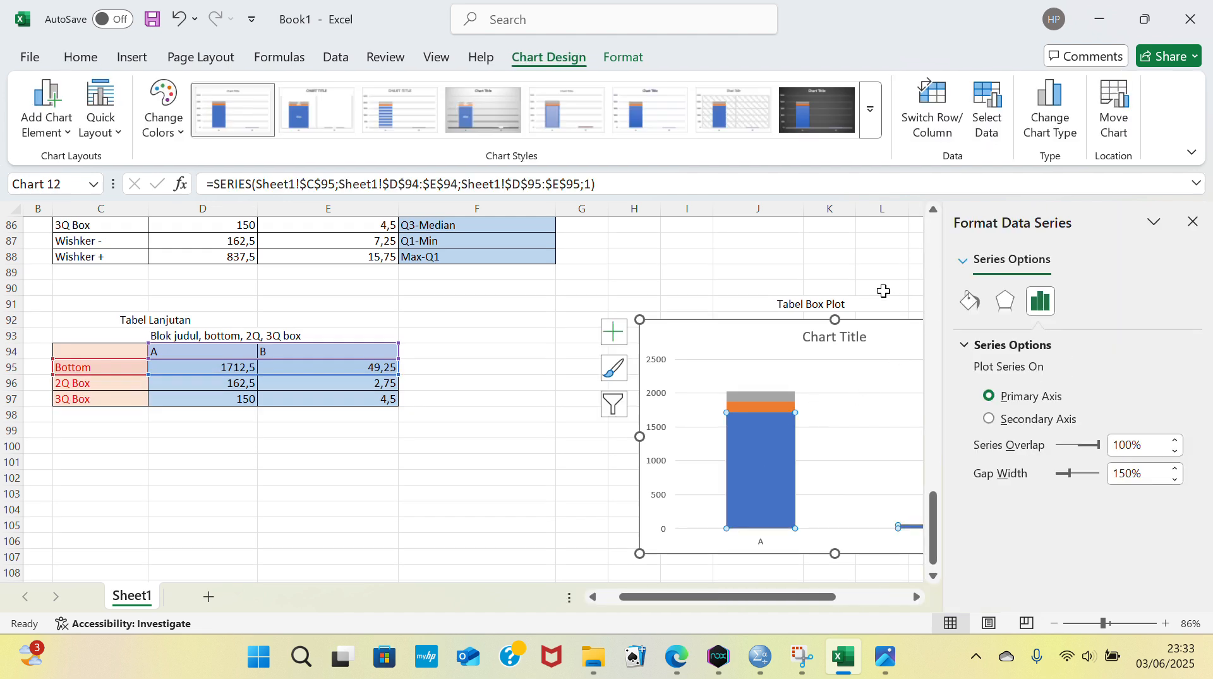
{"action": "left_click", "coordinate": [877, 273]}
{"action": "left_click", "coordinate": [777, 398]}
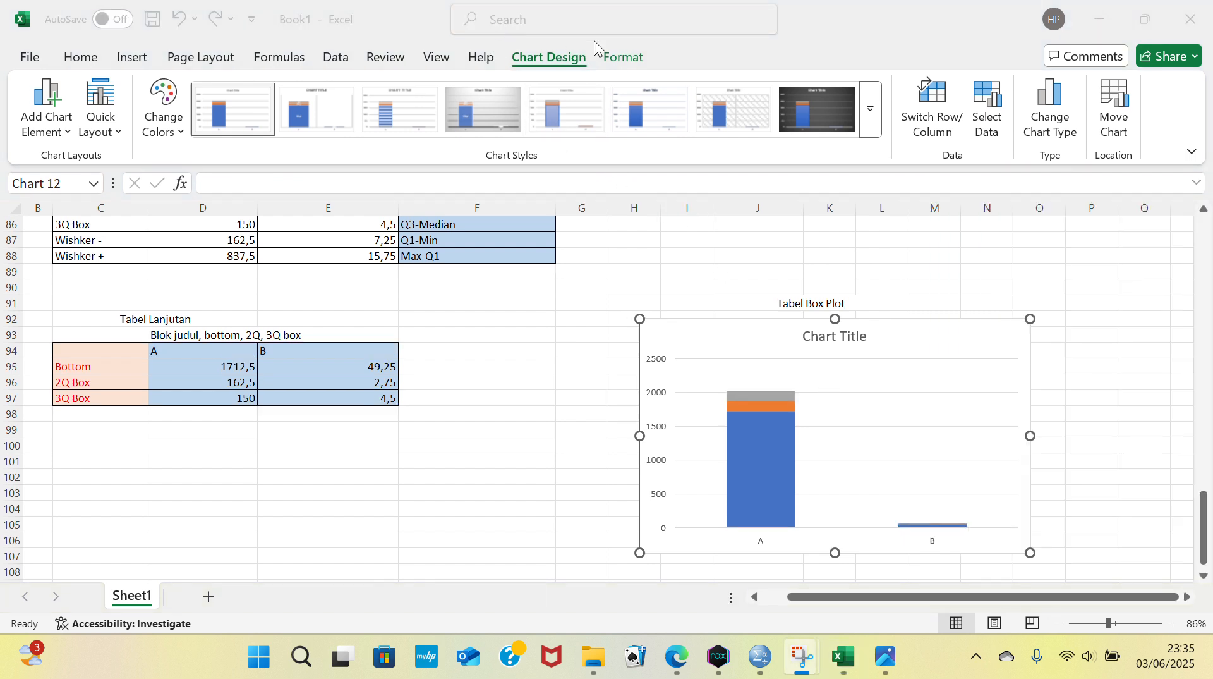
{"action": "left_click", "coordinate": [759, 25]}
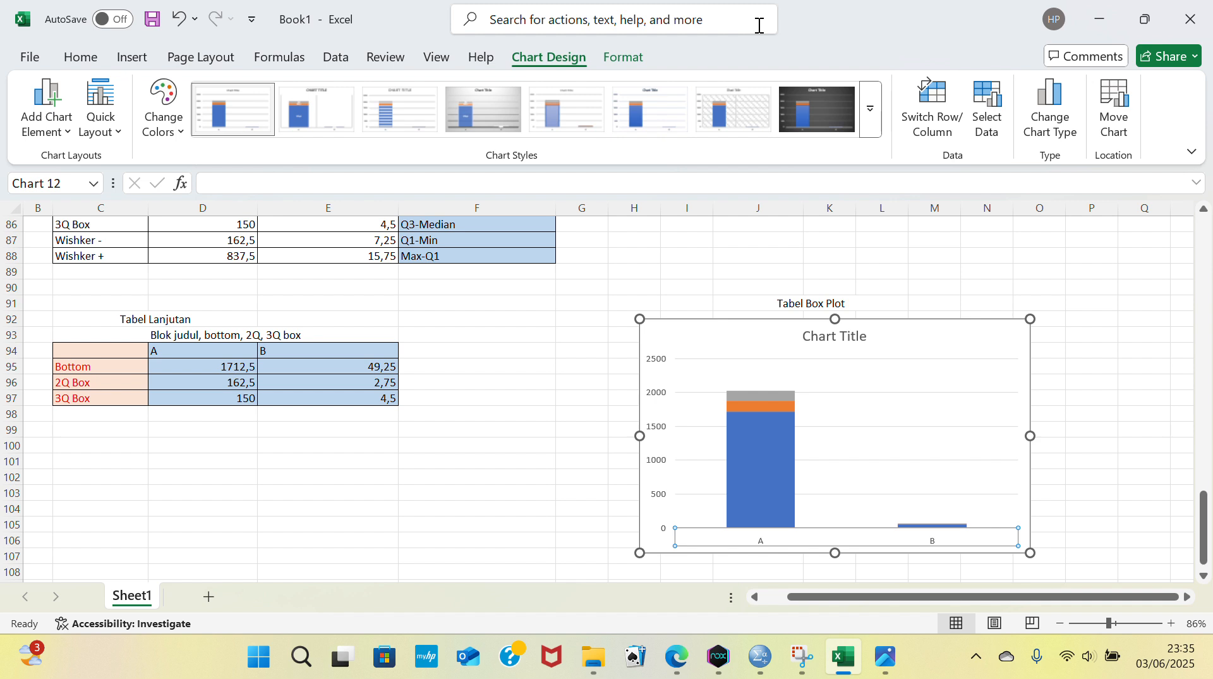
{"action": "type", "text": "e"}
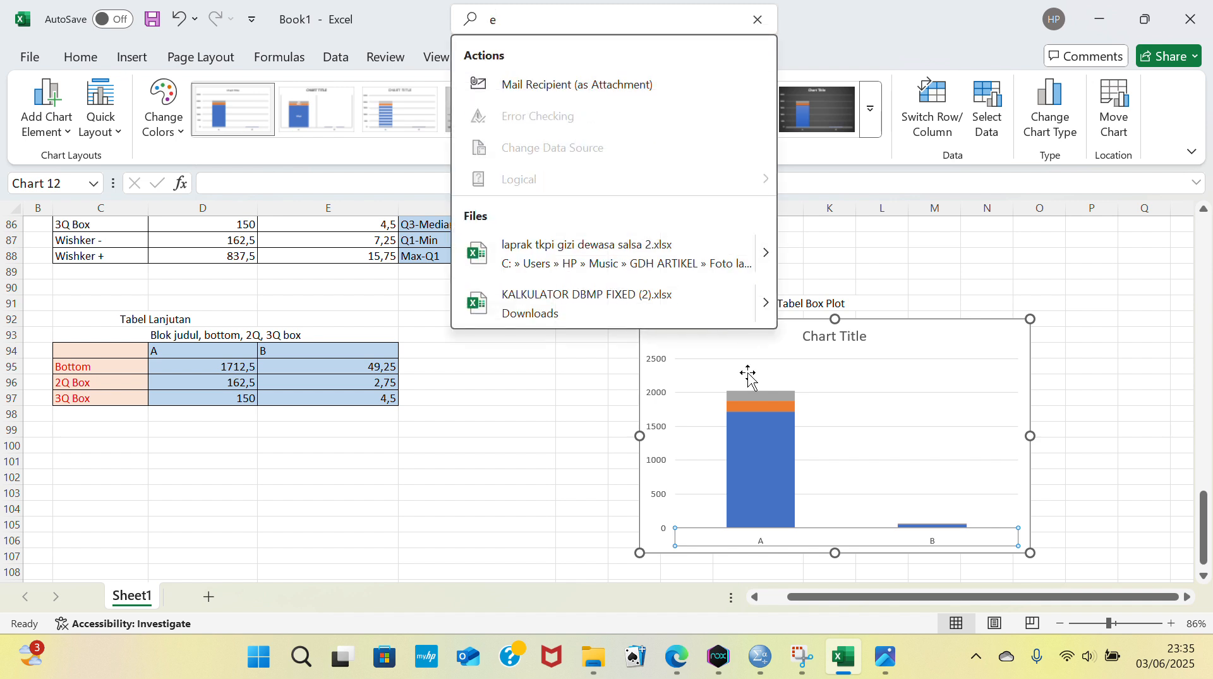
Step: Add error bars to the 3Q Box series of the stacked column chart and set their direction to Plus
{"action": "left_click", "coordinate": [759, 393]}
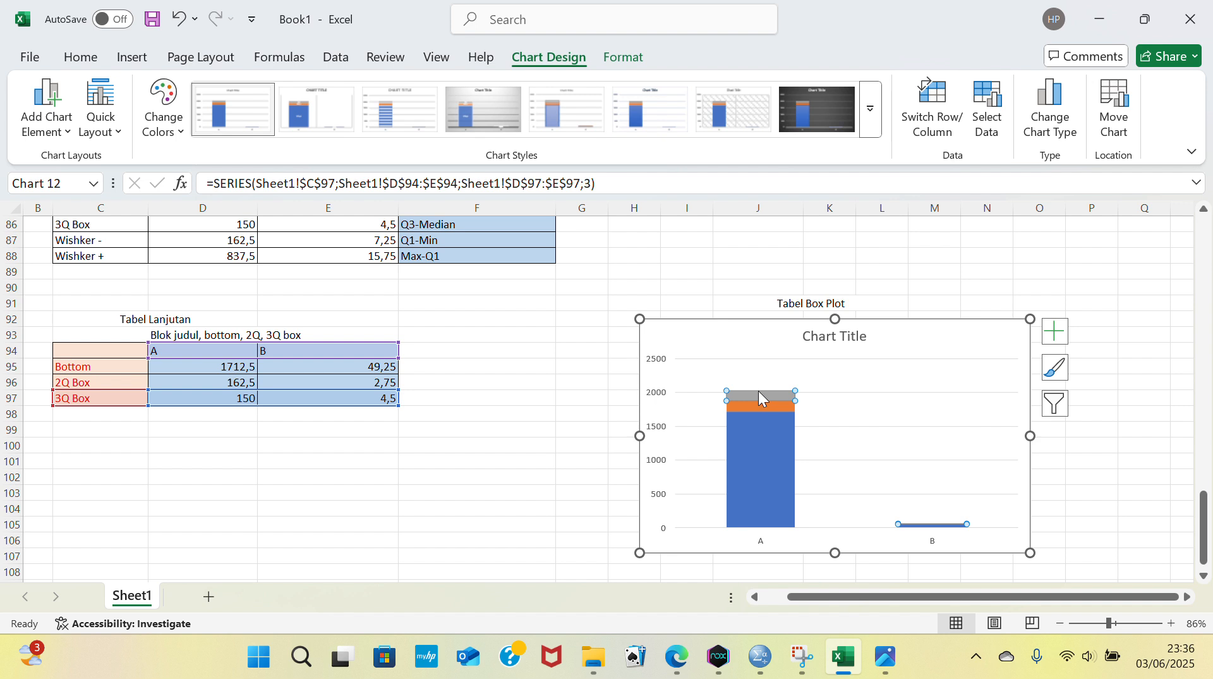
{"action": "left_click", "coordinate": [747, 24]}
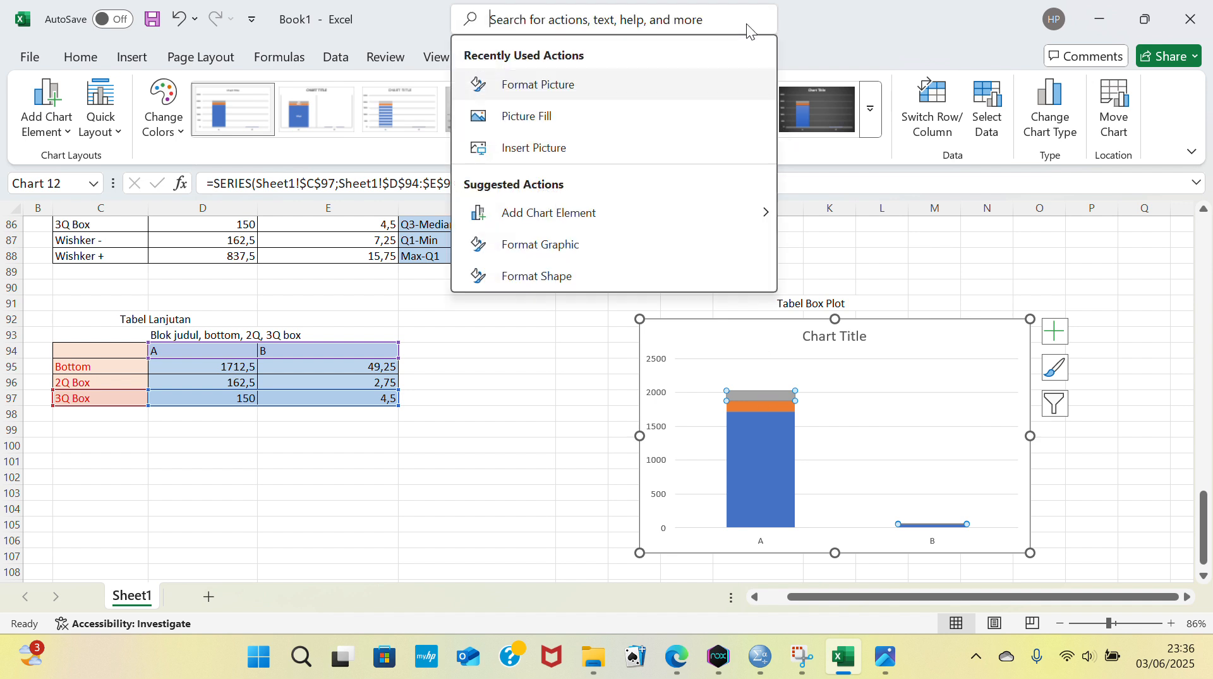
{"action": "type", "text": "err"}
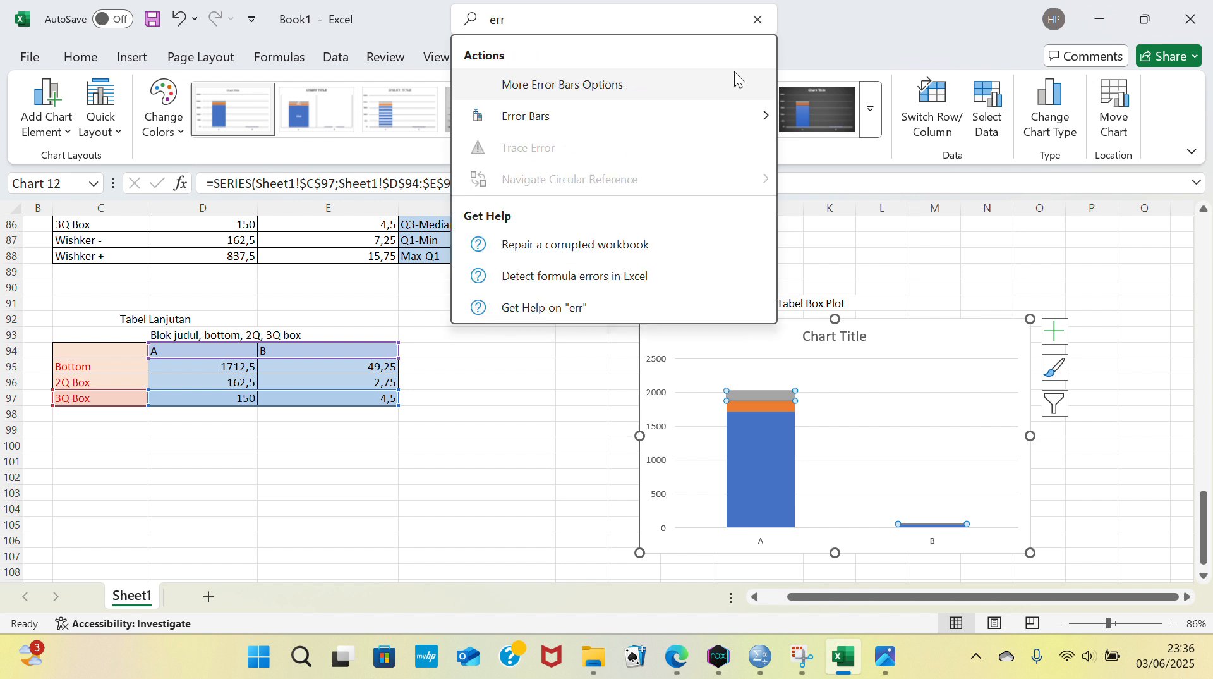
{"action": "key", "text": "Escape"}
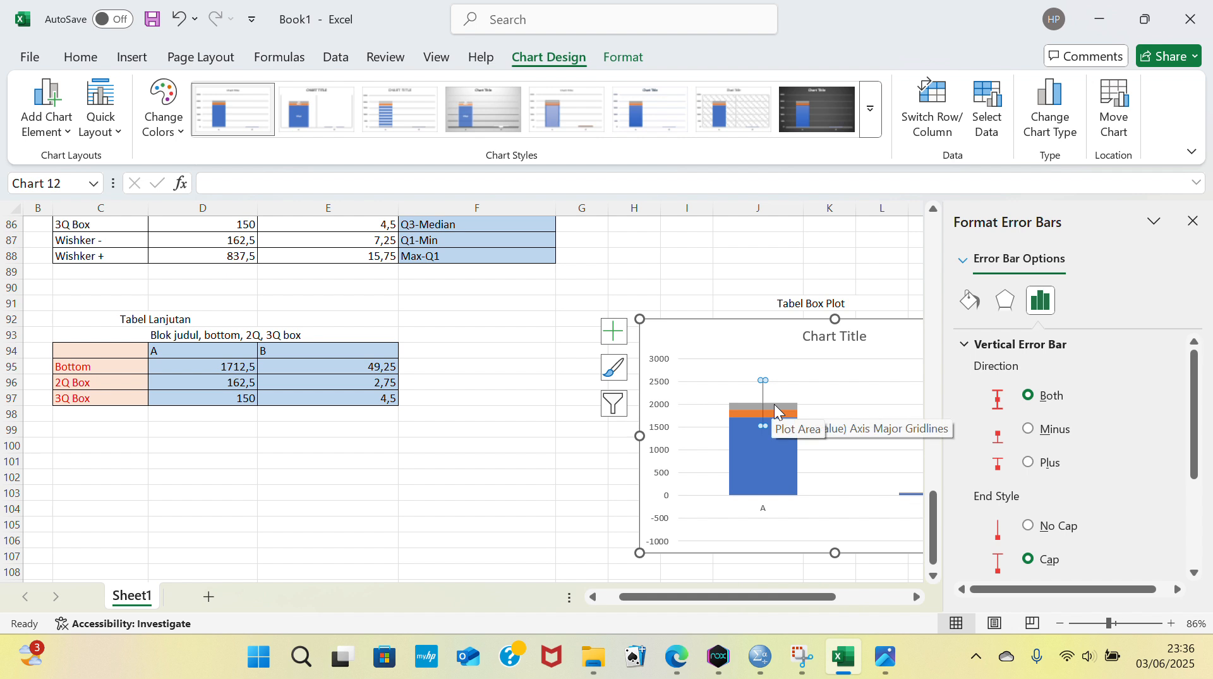
{"action": "left_click", "coordinate": [1030, 465]}
{"action": "scroll", "coordinate": [1001, 487], "scroll_direction": "down", "scroll_amount": 3}
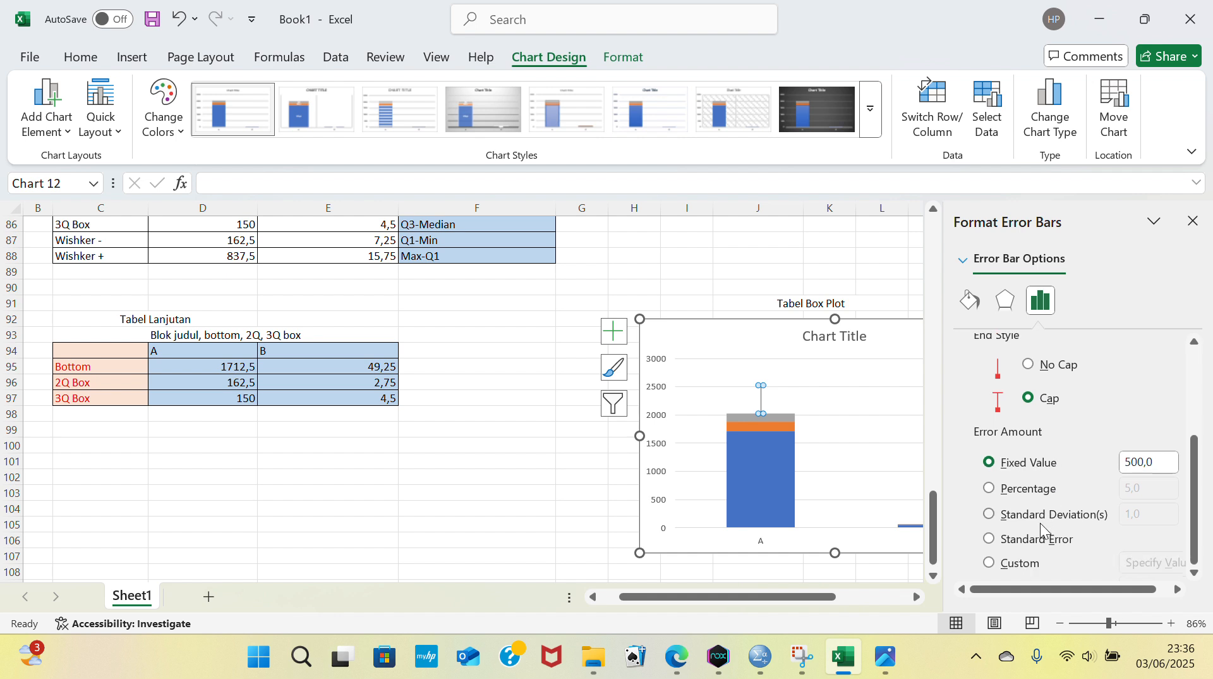
Step: Set the 3Q Box error bars to a custom amount with the Wishker + cells D88:E88 as the positive error value
{"action": "left_click", "coordinate": [991, 562]}
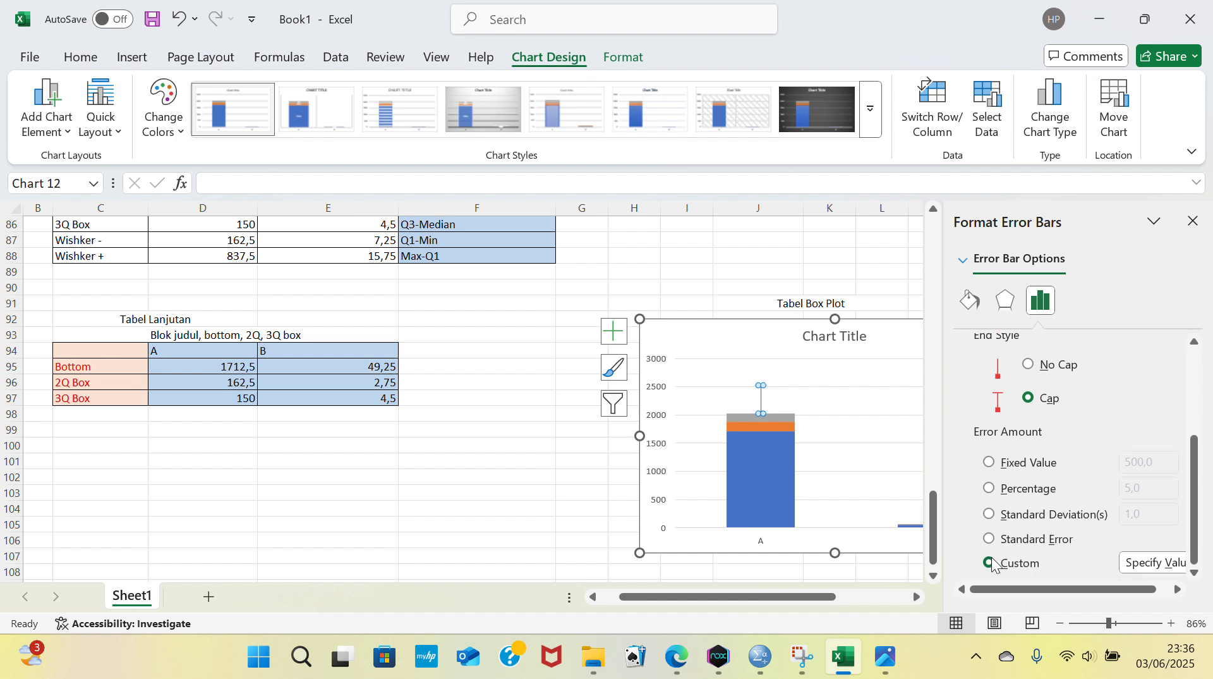
{"action": "left_click", "coordinate": [1154, 563]}
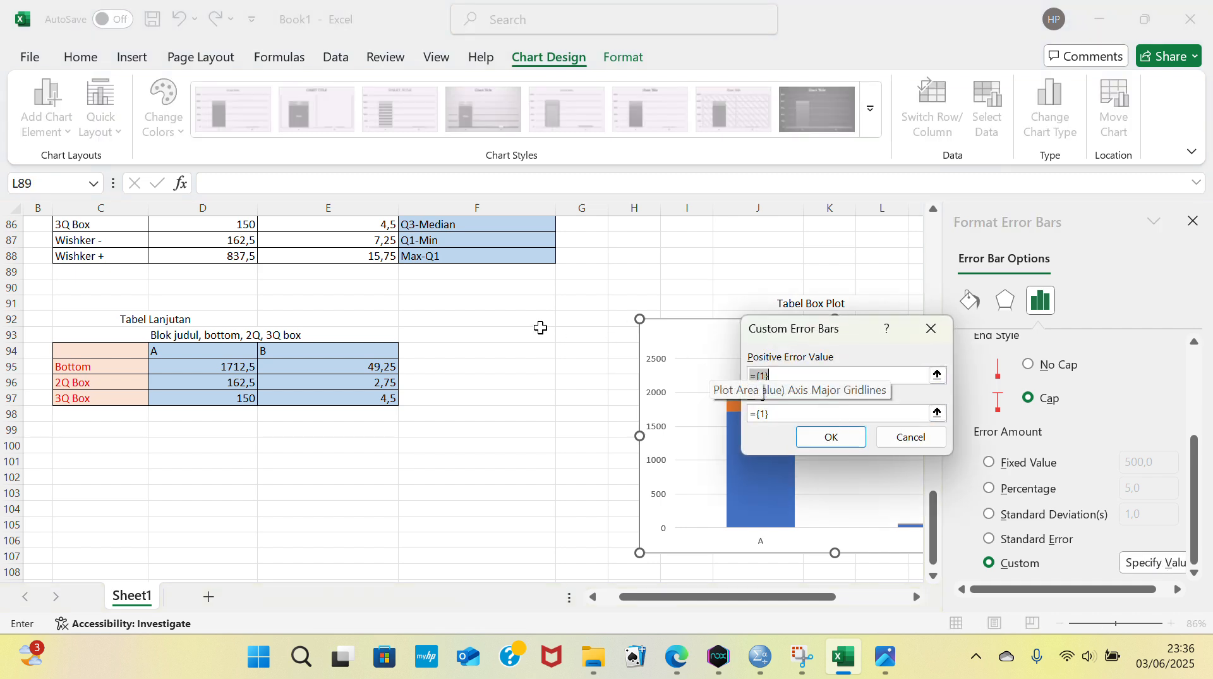
{"action": "scroll", "coordinate": [542, 328], "scroll_direction": "up", "scroll_amount": 1}
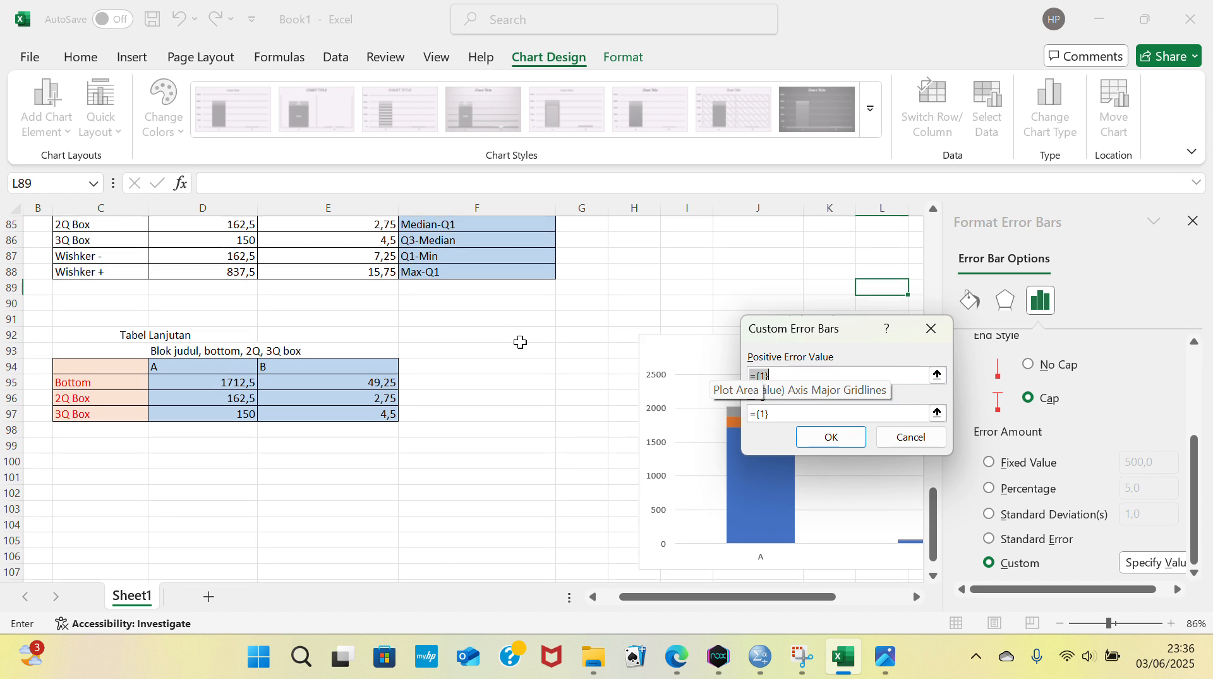
{"action": "left_click_drag", "start_coordinate": [217, 272], "coordinate": [323, 273]}
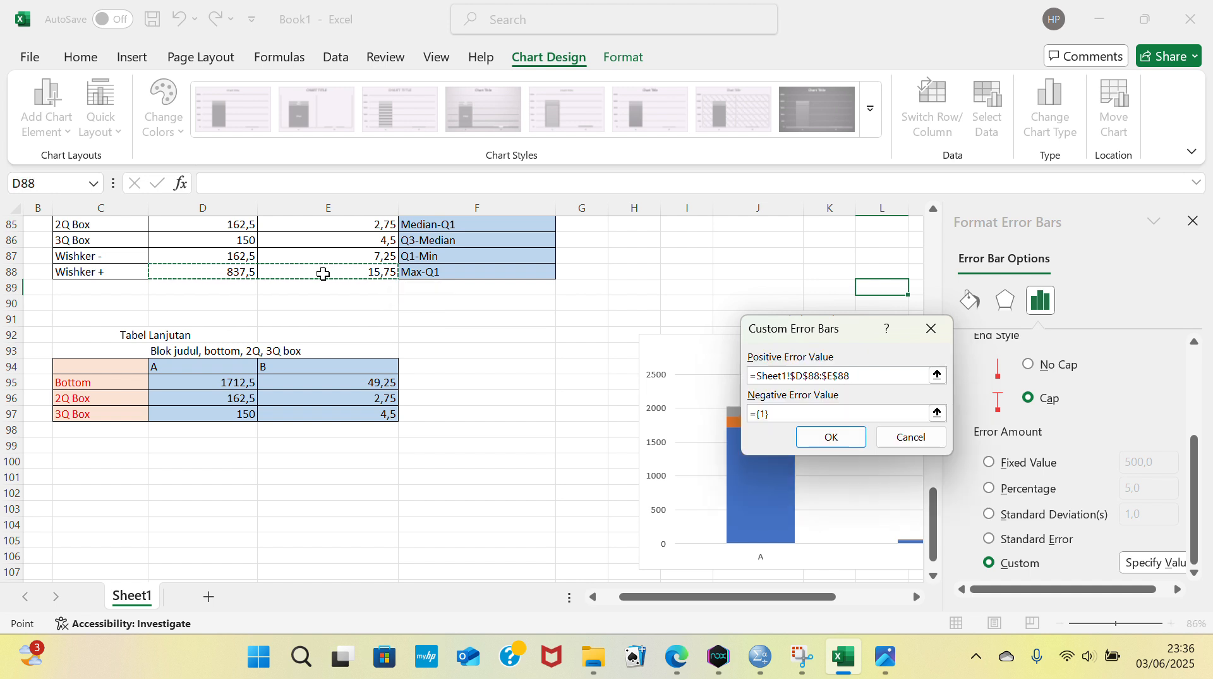
{"action": "left_click", "coordinate": [849, 441]}
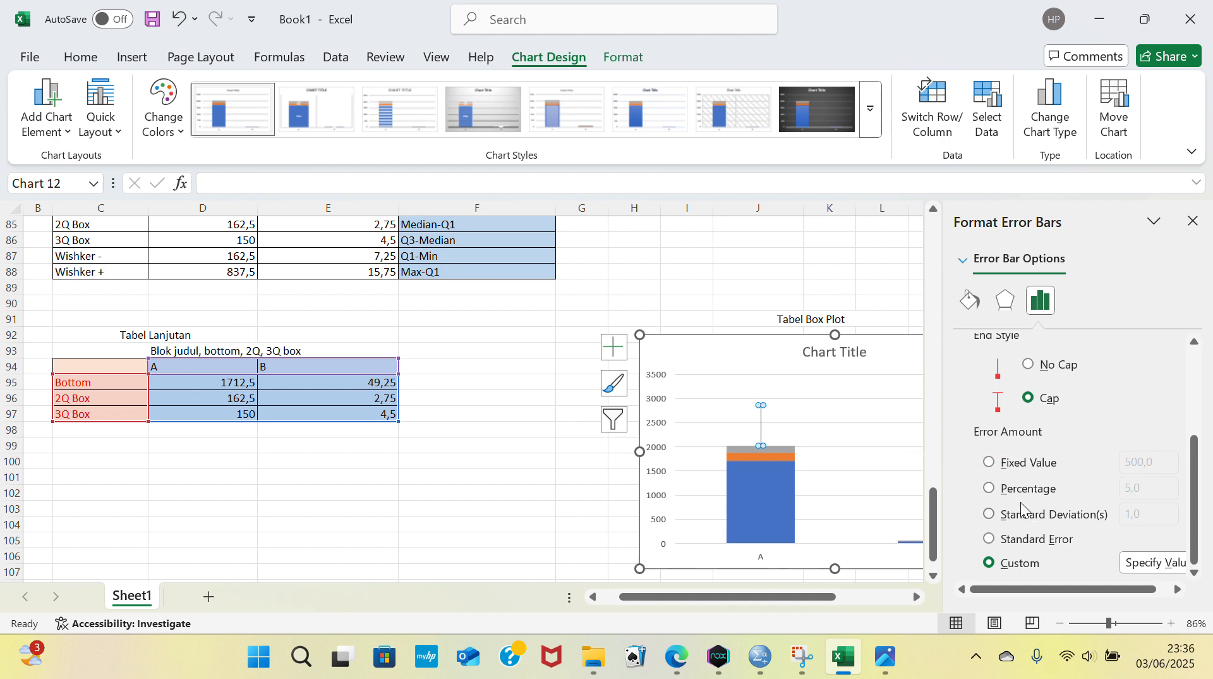
Step: Add error bars to the Bottom series and set their direction to Minus
{"action": "left_click", "coordinate": [885, 259]}
{"action": "left_click", "coordinate": [767, 483]}
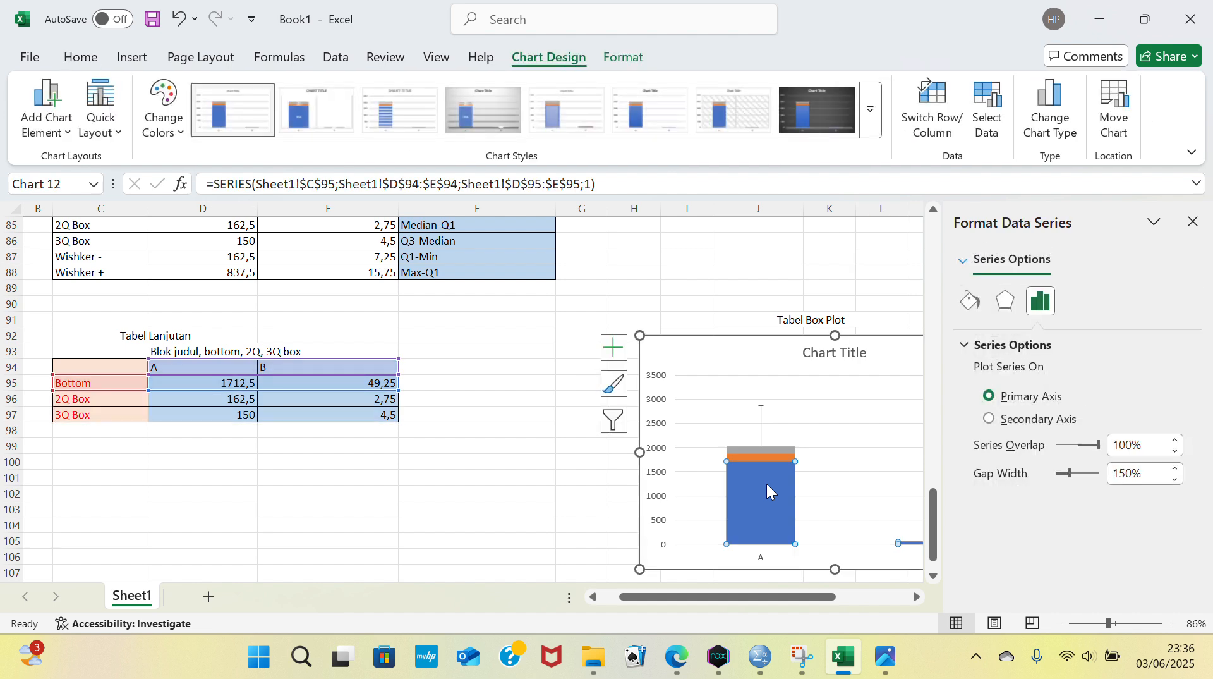
{"action": "left_click", "coordinate": [741, 13]}
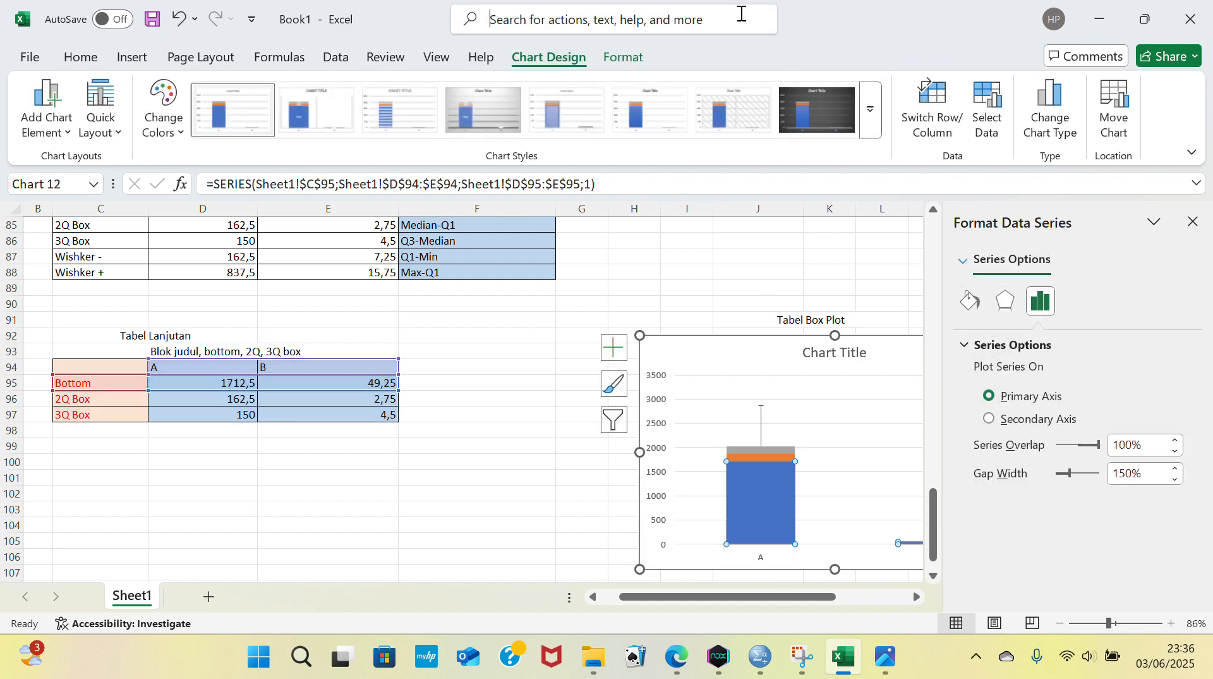
{"action": "type", "text": "error"}
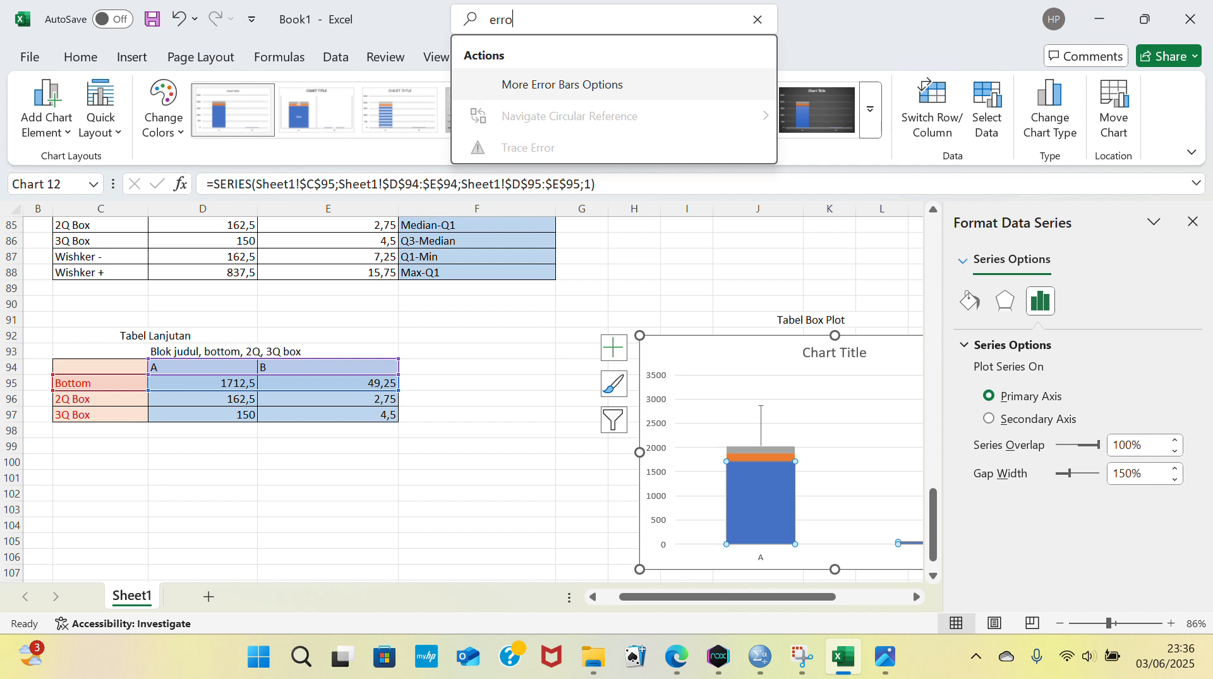
{"action": "left_click", "coordinate": [679, 85]}
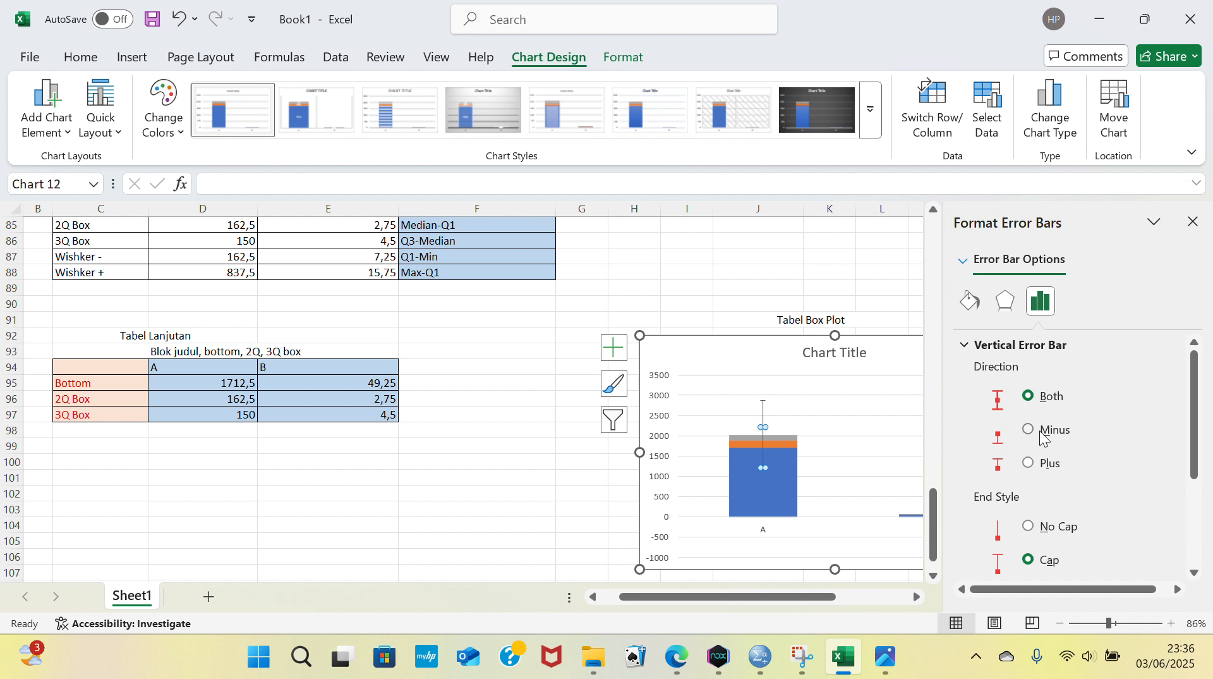
{"action": "left_click", "coordinate": [1043, 436]}
{"action": "scroll", "coordinate": [1056, 464], "scroll_direction": "down", "scroll_amount": 3}
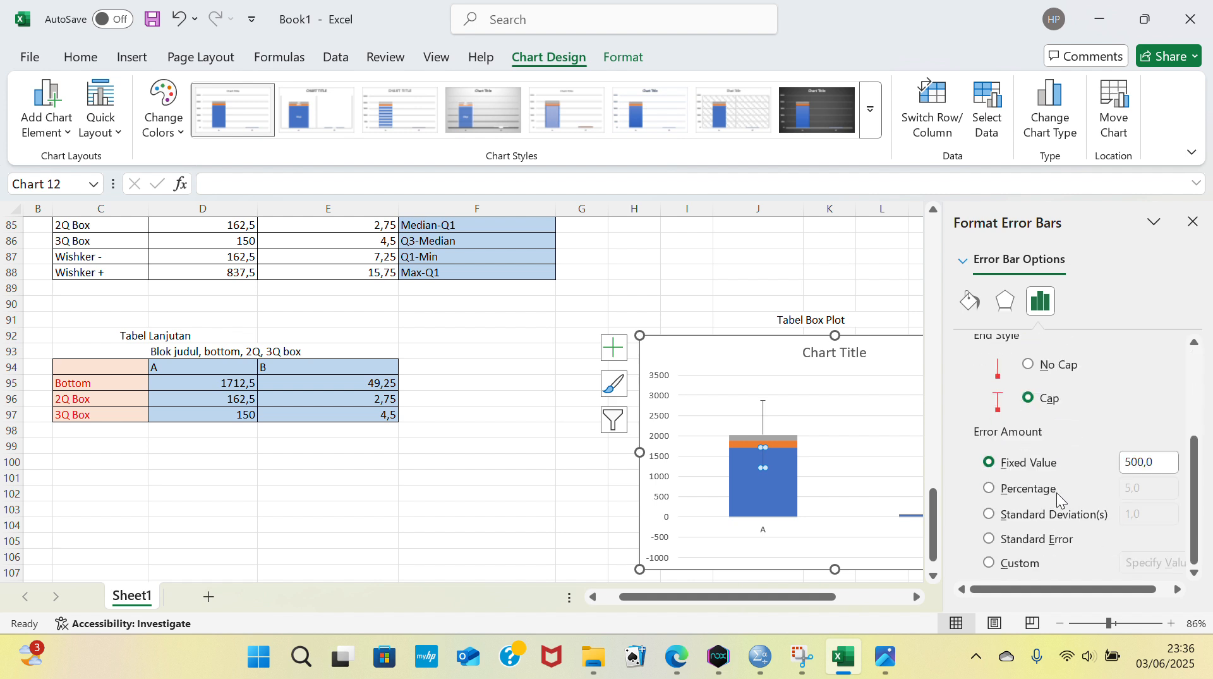
Step: Set the Bottom error bars to a custom amount with the Wishker - cells D87:E87 as the negative error value
{"action": "left_click", "coordinate": [991, 566]}
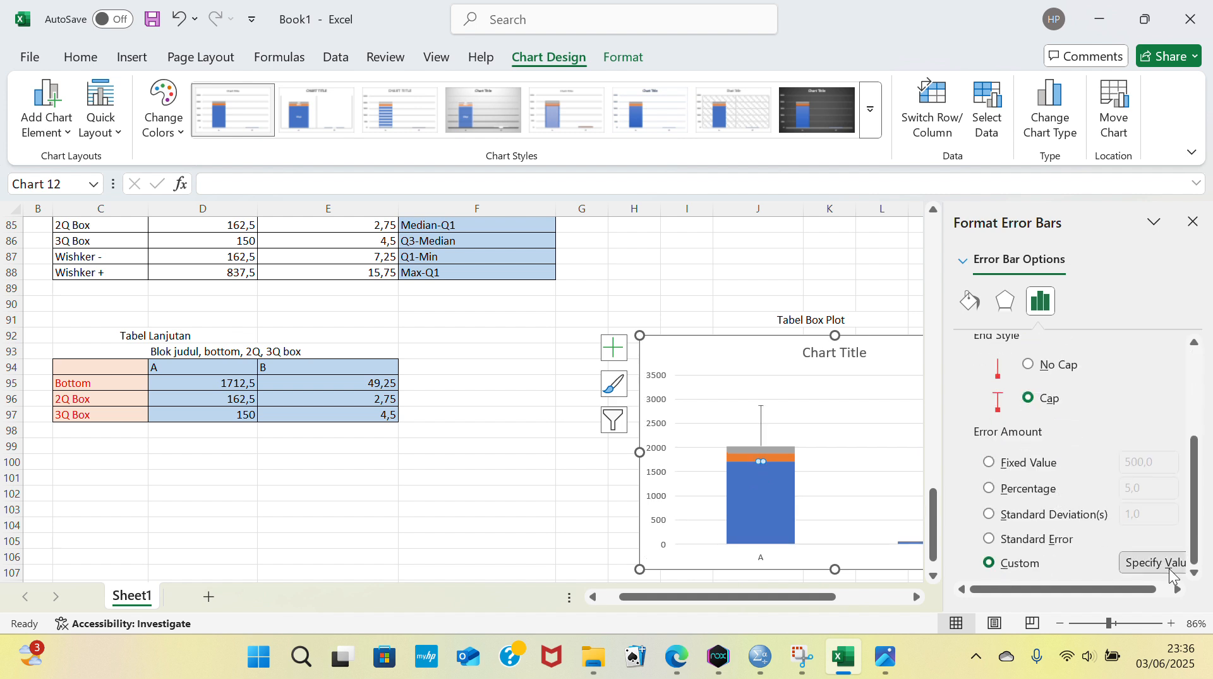
{"action": "left_click", "coordinate": [1137, 563]}
{"action": "left_click", "coordinate": [829, 416]}
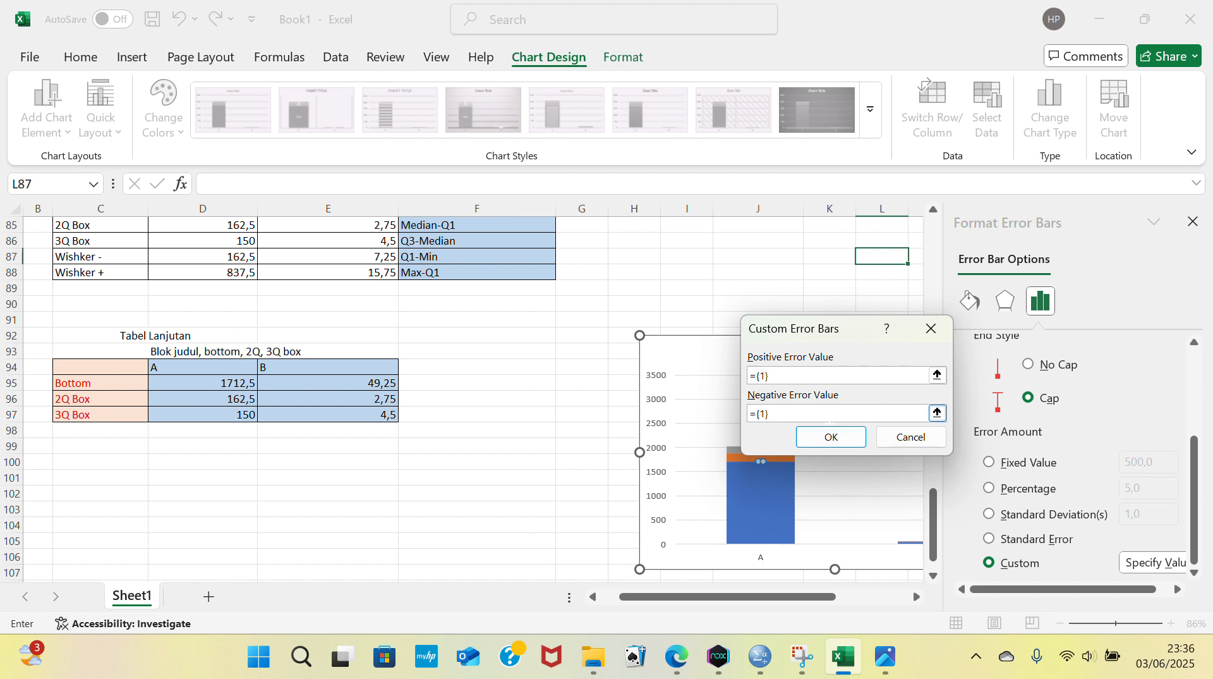
{"action": "left_click_drag", "start_coordinate": [780, 409], "coordinate": [759, 410]}
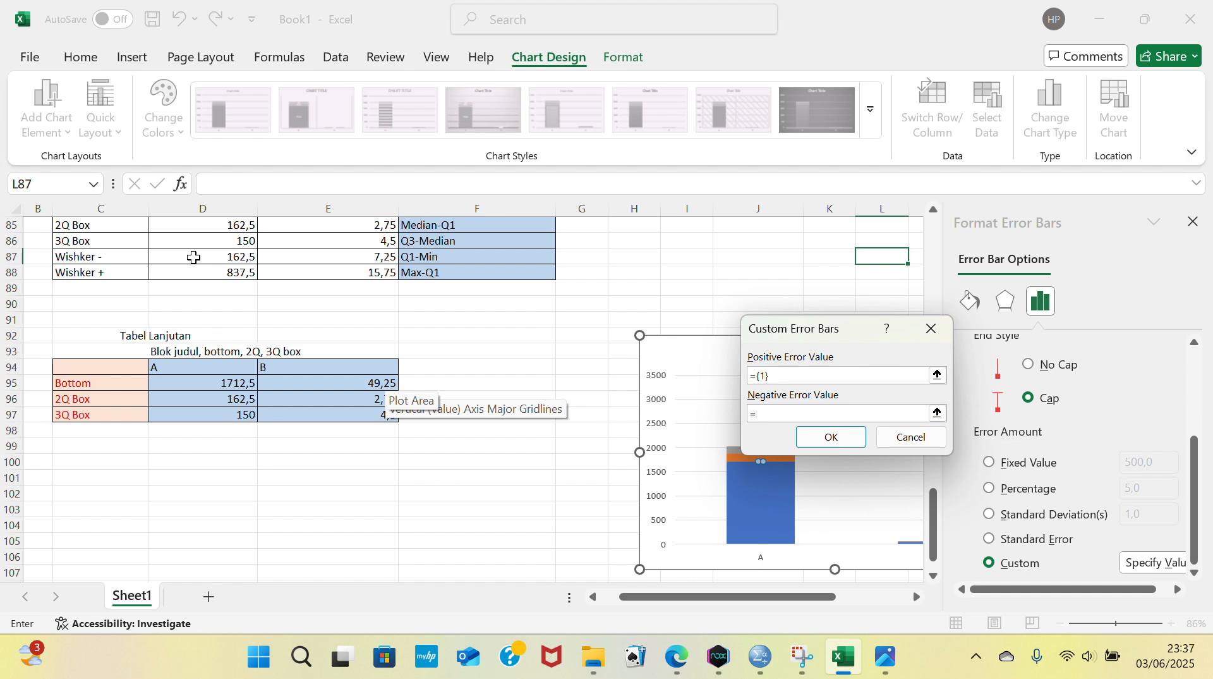
{"action": "left_click_drag", "start_coordinate": [194, 257], "coordinate": [282, 259]}
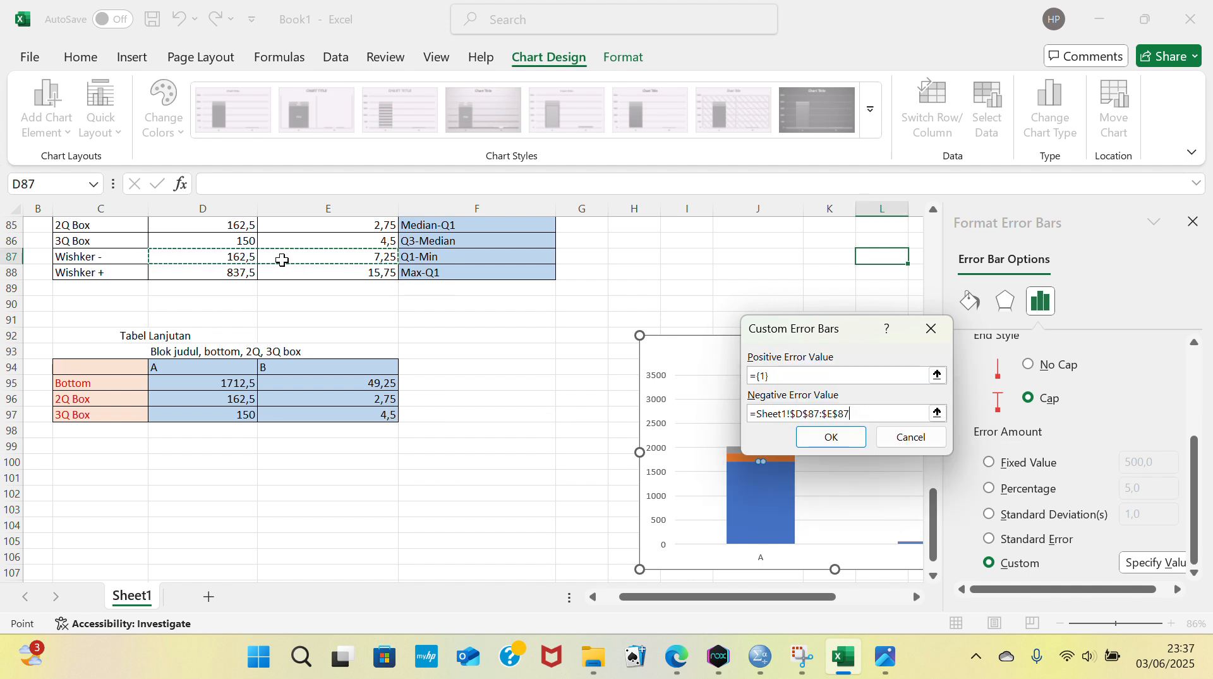
{"action": "left_click", "coordinate": [831, 437]}
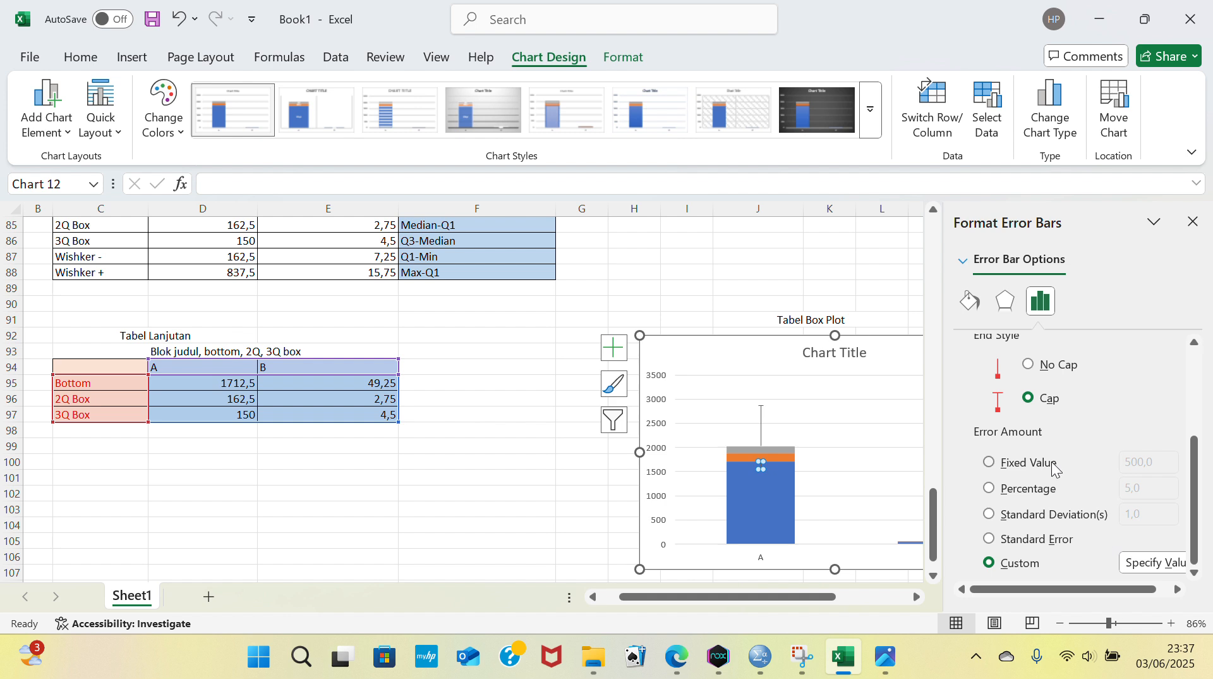
{"action": "scroll", "coordinate": [1105, 544], "scroll_direction": "up", "scroll_amount": 3}
Step: Remove the fill from the Bottom series so that only the boxes and whiskers show in the chart
{"action": "left_click", "coordinate": [772, 497]}
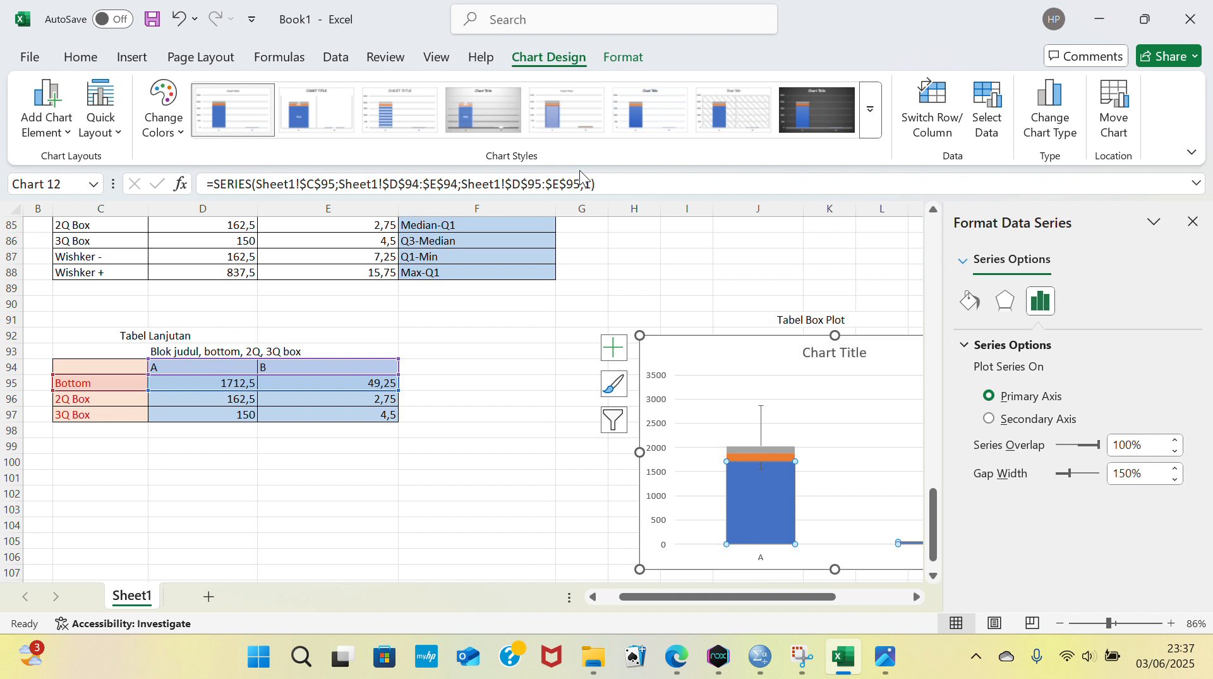
{"action": "left_click", "coordinate": [516, 24]}
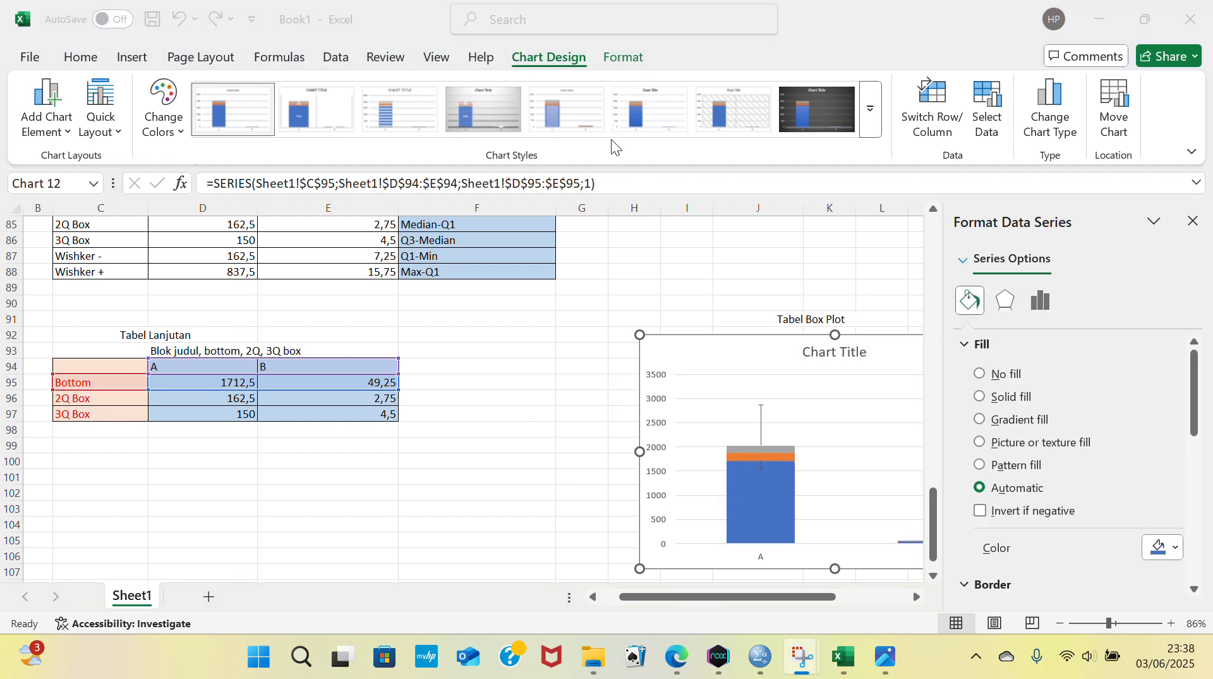
{"action": "mouse_move", "coordinate": [781, 483]}
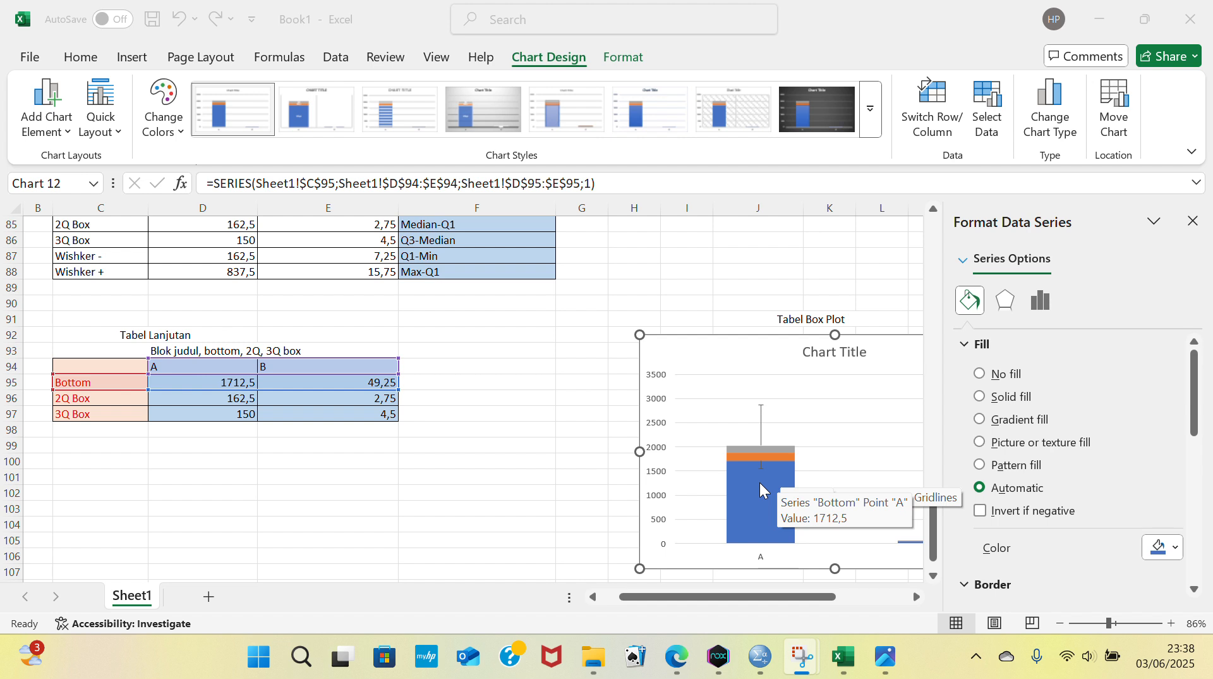
{"action": "left_click", "coordinate": [759, 483]}
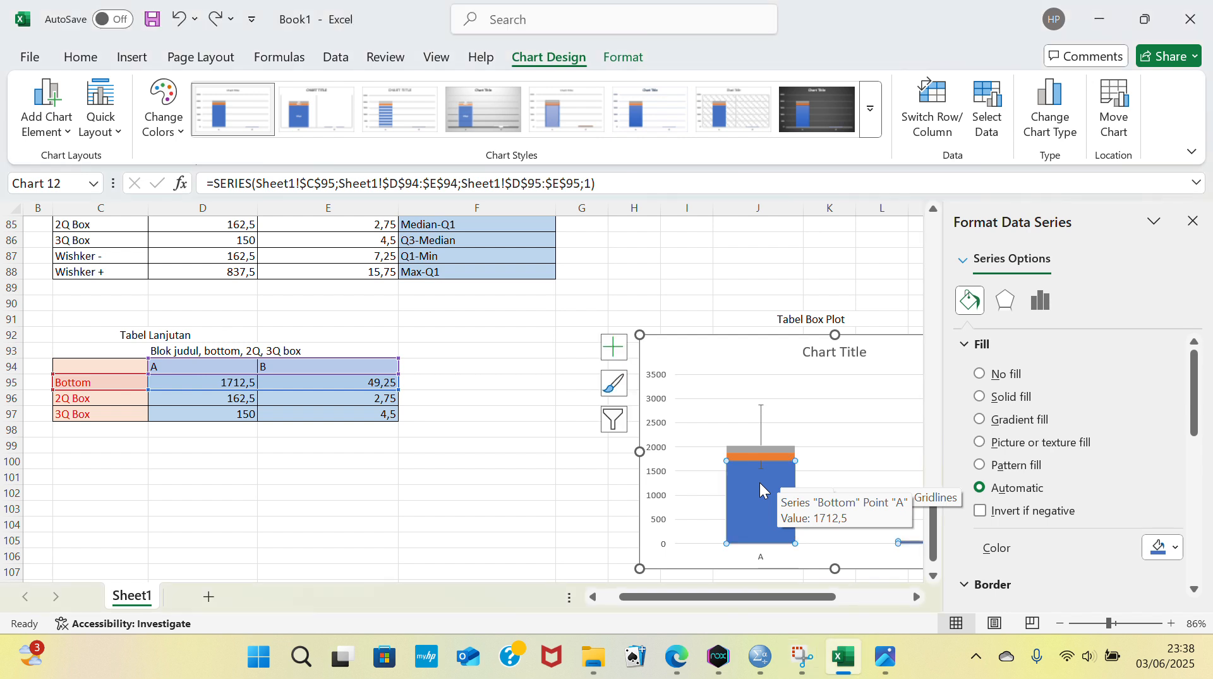
{"action": "left_click", "coordinate": [979, 374]}
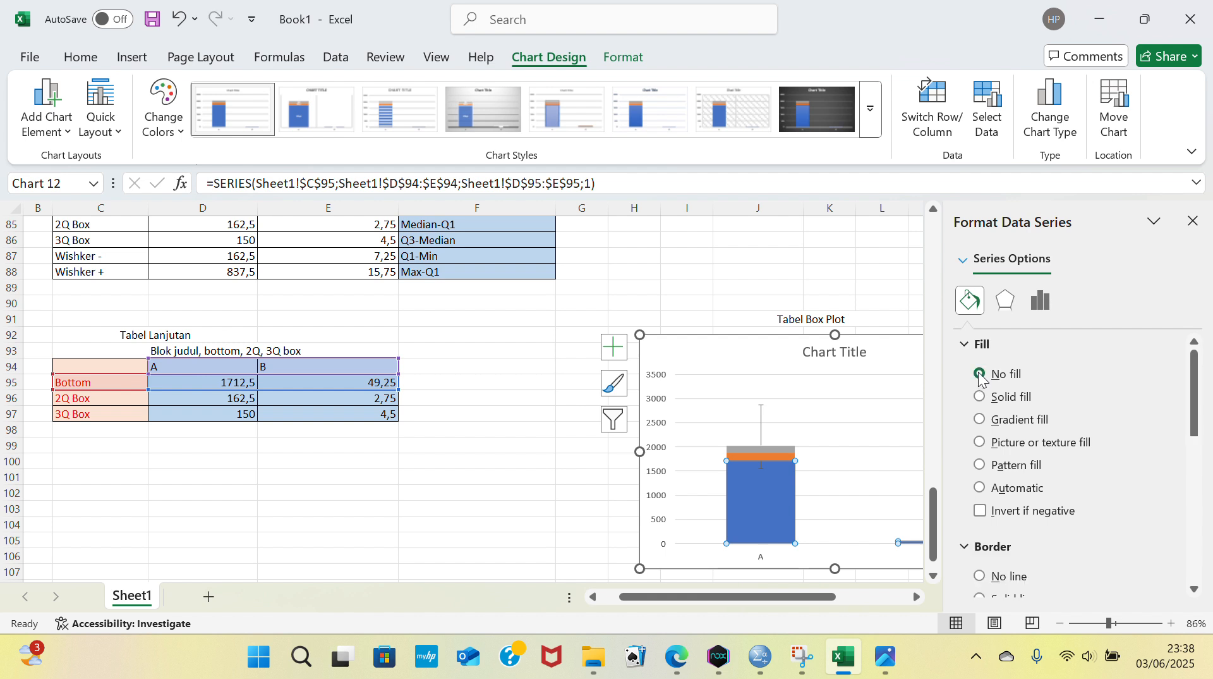
{"action": "left_click", "coordinate": [839, 452]}
{"action": "scroll", "coordinate": [762, 485], "scroll_direction": "right", "scroll_amount": 2}
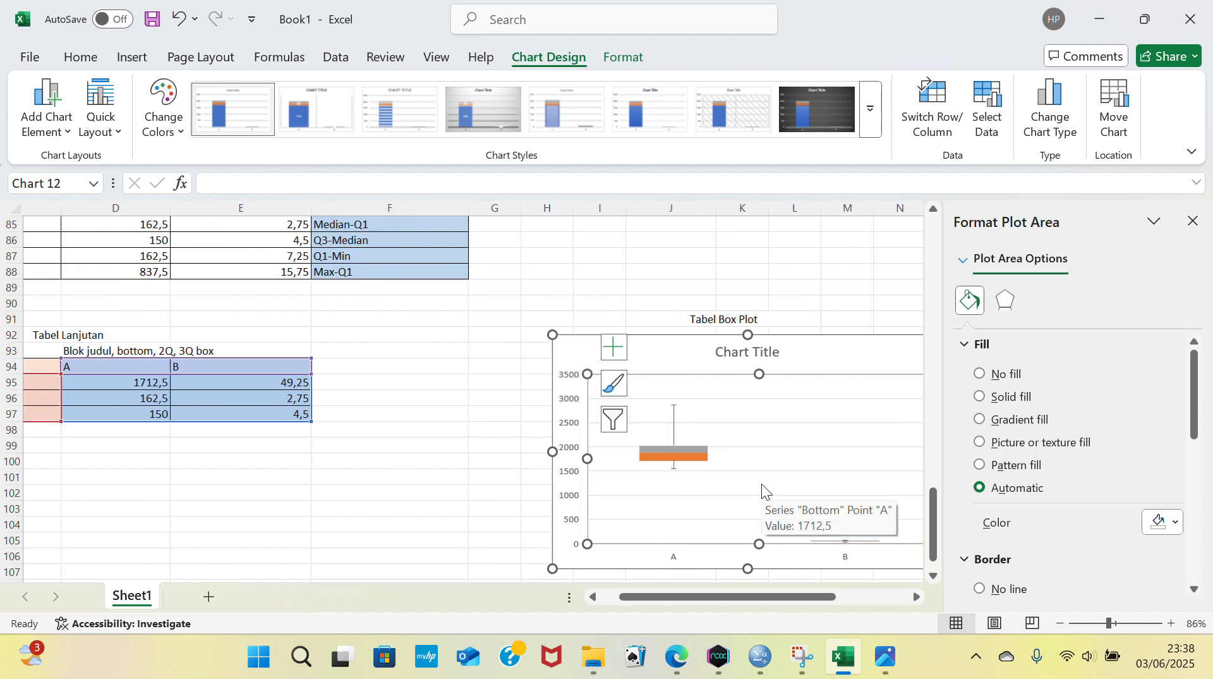
Step: Replace the chart title with "tabel box plot.." and deselect the chart
{"action": "scroll", "coordinate": [761, 485], "scroll_direction": "up", "scroll_amount": 1}
{"action": "scroll", "coordinate": [761, 484], "scroll_direction": "left", "scroll_amount": 2}
{"action": "scroll", "coordinate": [761, 484], "scroll_direction": "up", "scroll_amount": 1}
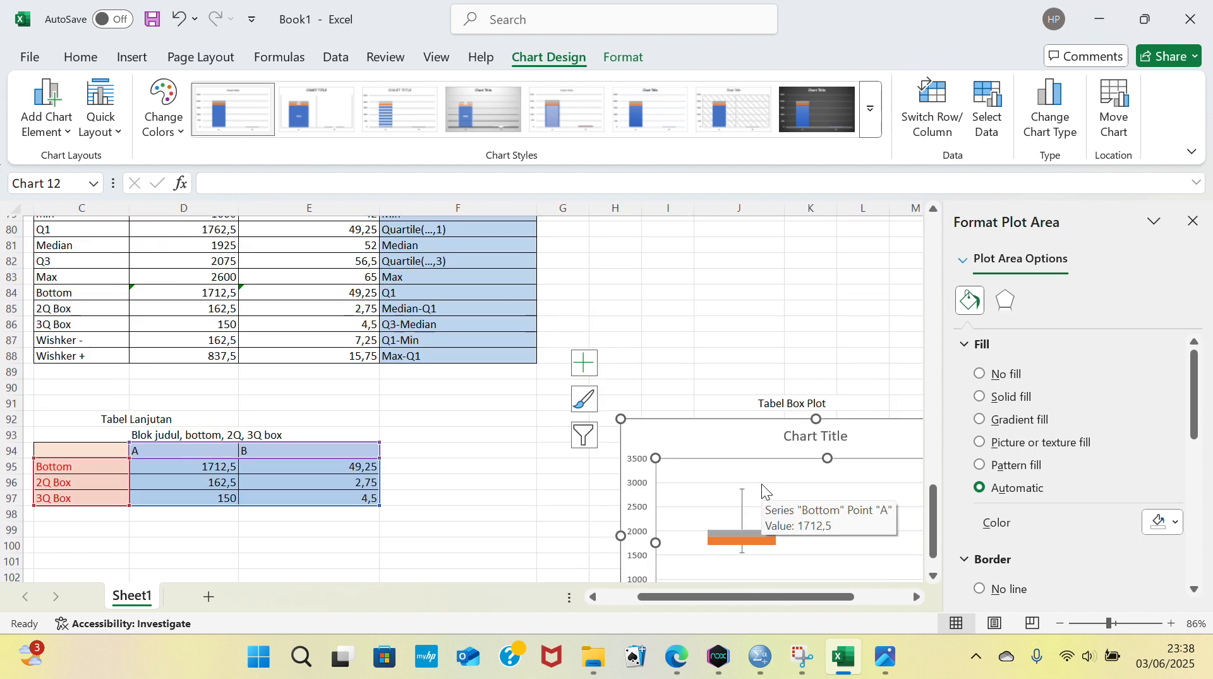
{"action": "scroll", "coordinate": [761, 483], "scroll_direction": "down", "scroll_amount": 3}
{"action": "scroll", "coordinate": [761, 484], "scroll_direction": "right", "scroll_amount": 2}
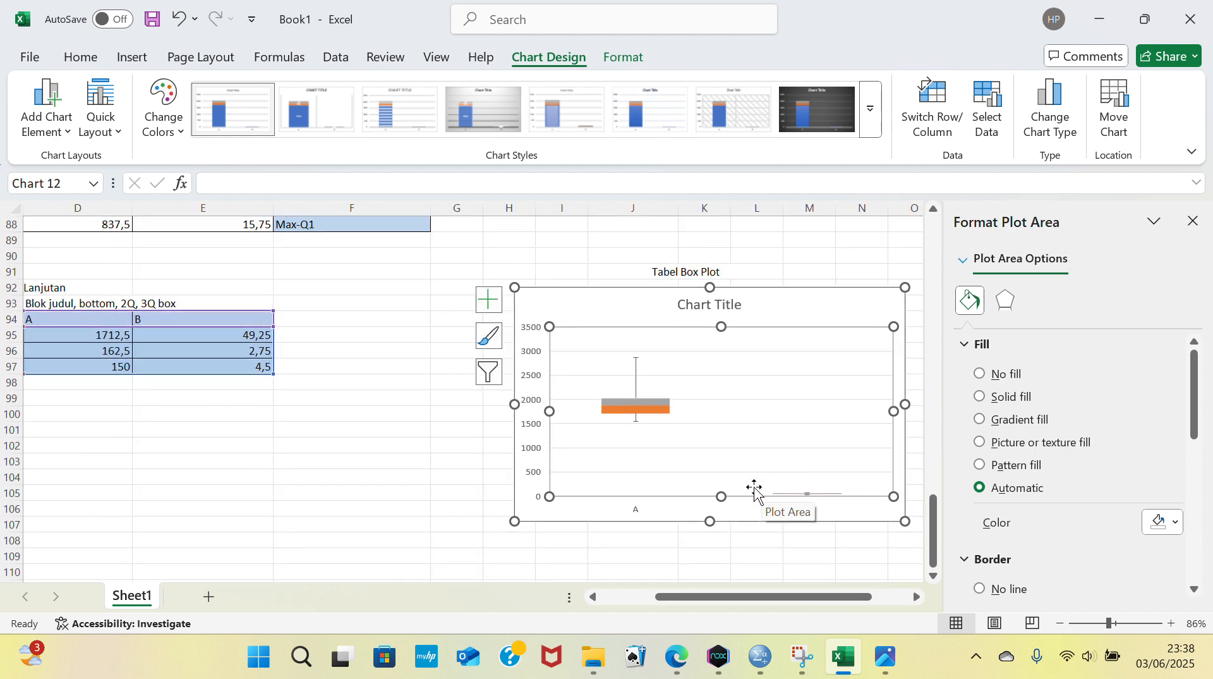
{"action": "scroll", "coordinate": [762, 485], "scroll_direction": "up", "scroll_amount": 3}
{"action": "scroll", "coordinate": [758, 489], "scroll_direction": "down", "scroll_amount": 4}
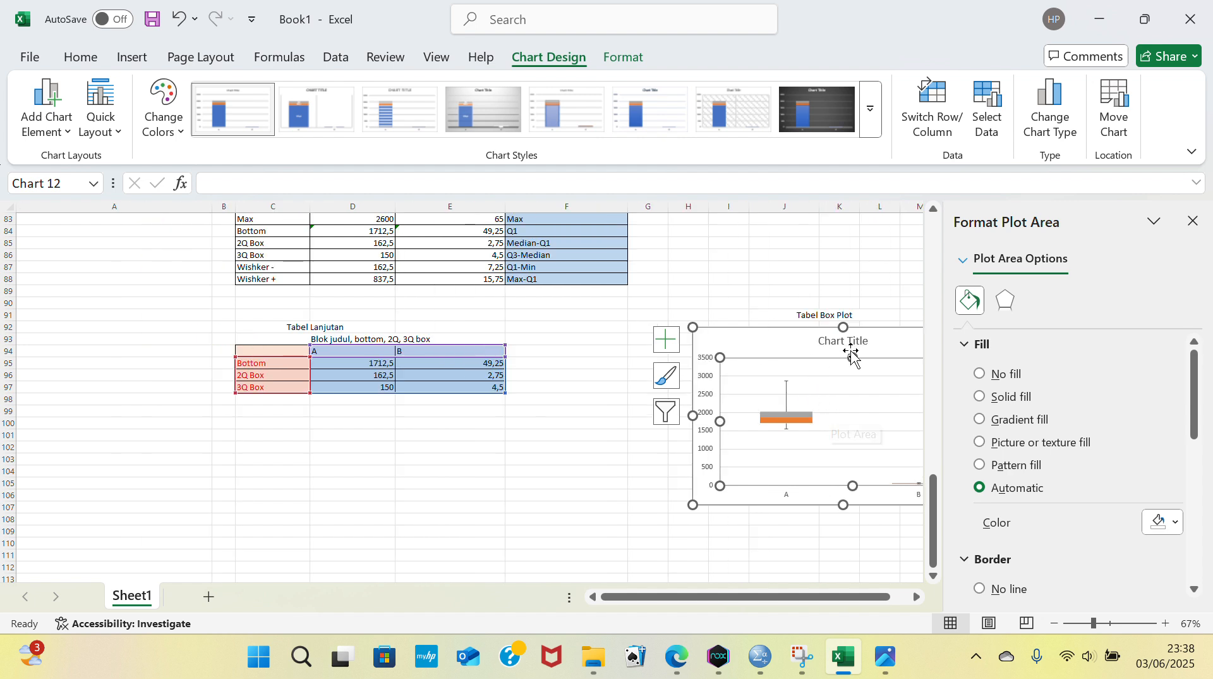
{"action": "left_click", "coordinate": [874, 340]}
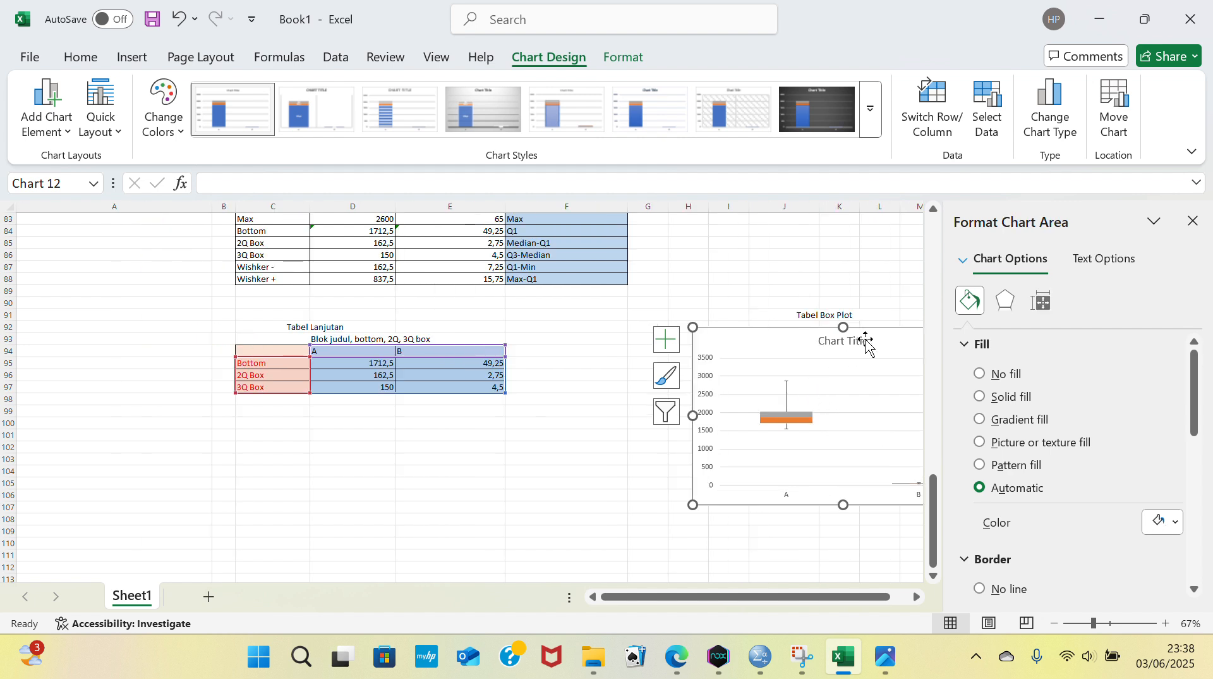
{"action": "left_click", "coordinate": [863, 341]}
{"action": "left_click_drag", "start_coordinate": [869, 342], "coordinate": [806, 341]}
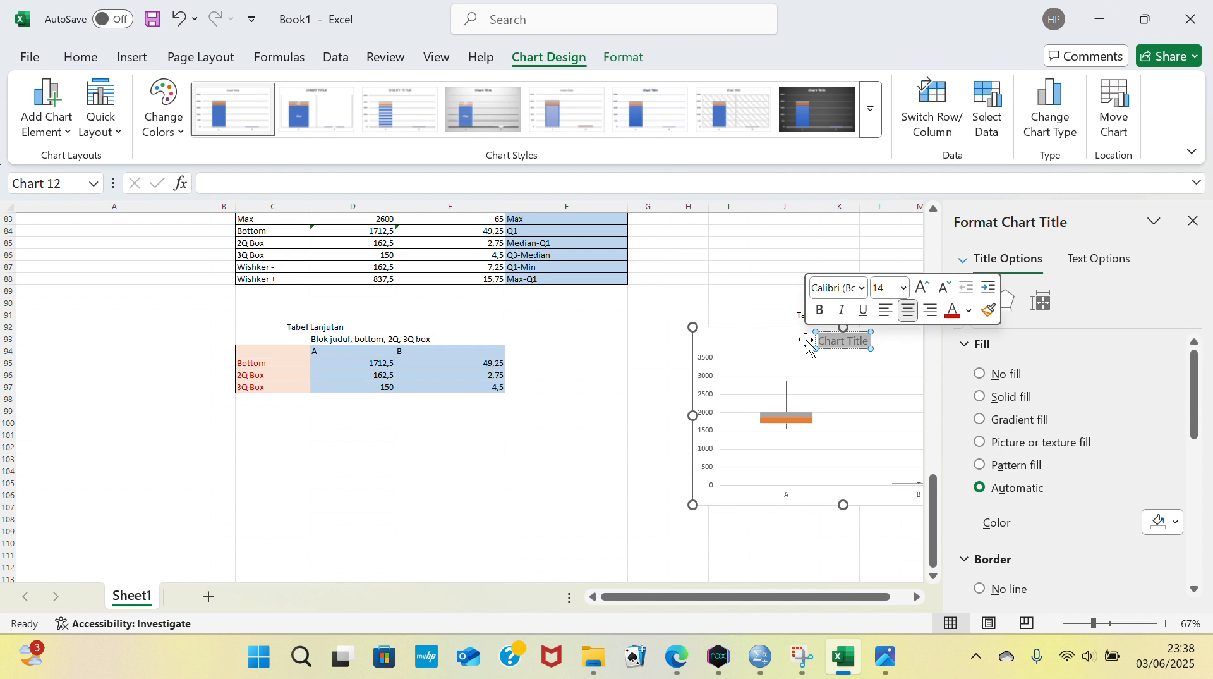
{"action": "type", "text": "tabel"}
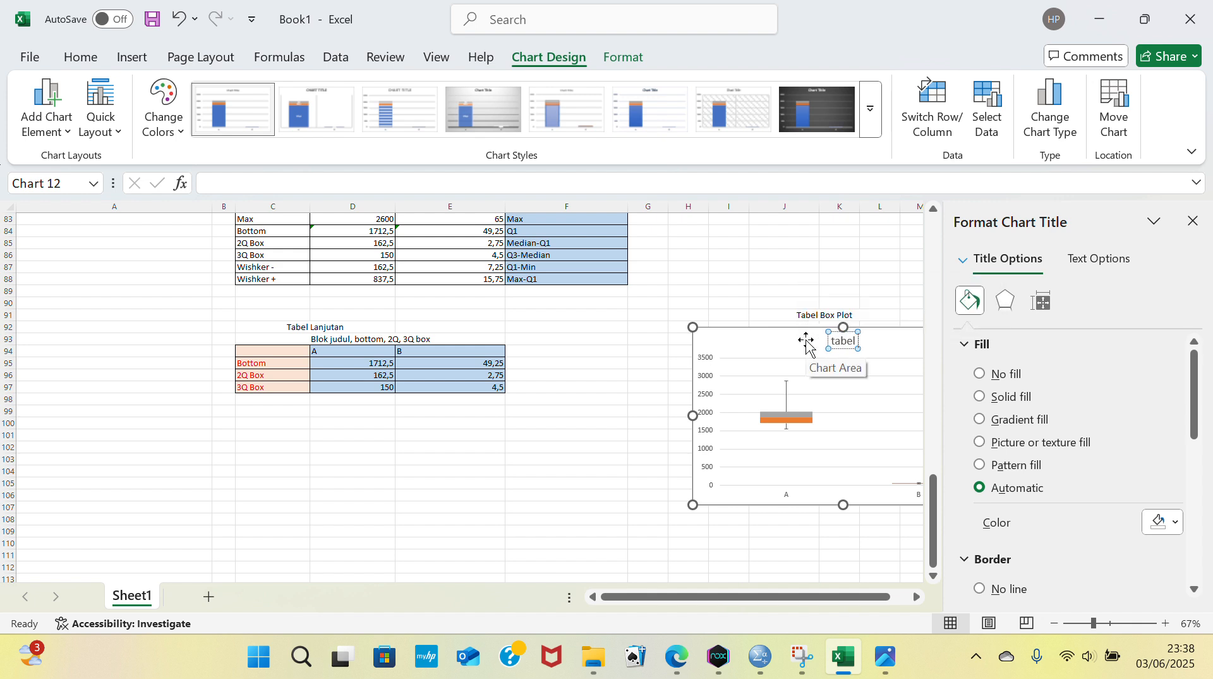
{"action": "type", "text": " box plot.."}
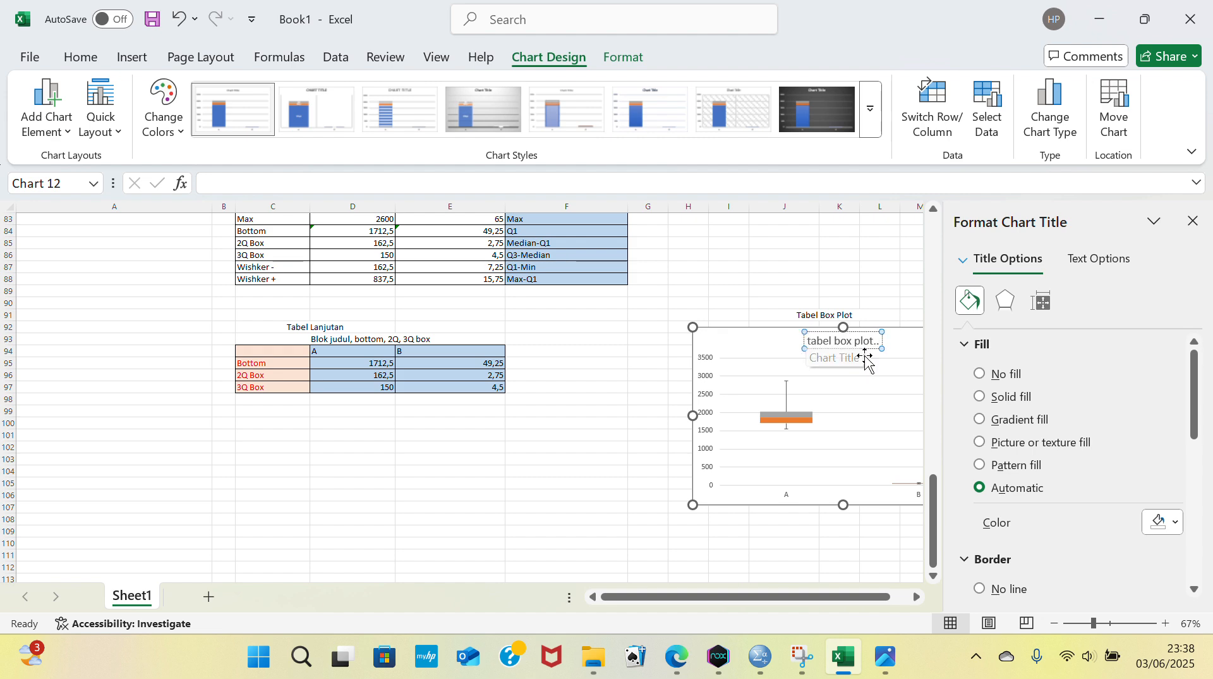
{"action": "left_click", "coordinate": [769, 302]}
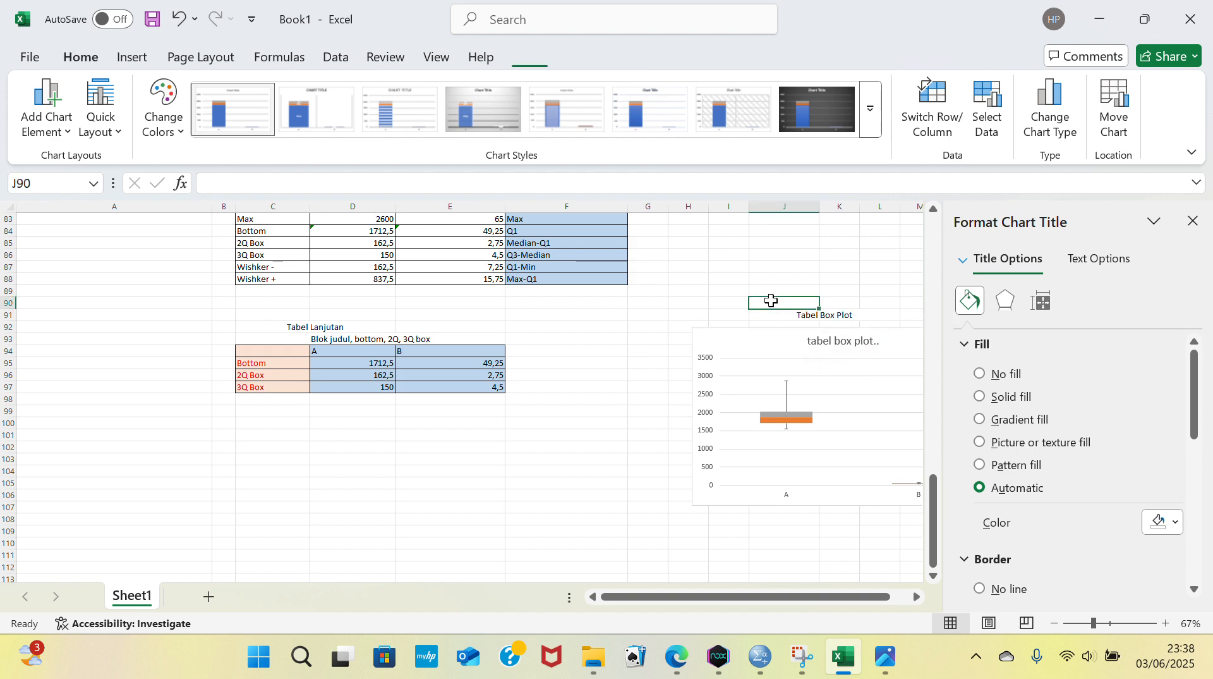
{"action": "scroll", "coordinate": [832, 362], "scroll_direction": "right", "scroll_amount": 3}
{"action": "scroll", "coordinate": [831, 362], "scroll_direction": "right", "scroll_amount": 2}
{"action": "scroll", "coordinate": [831, 362], "scroll_direction": "up", "scroll_amount": 4}
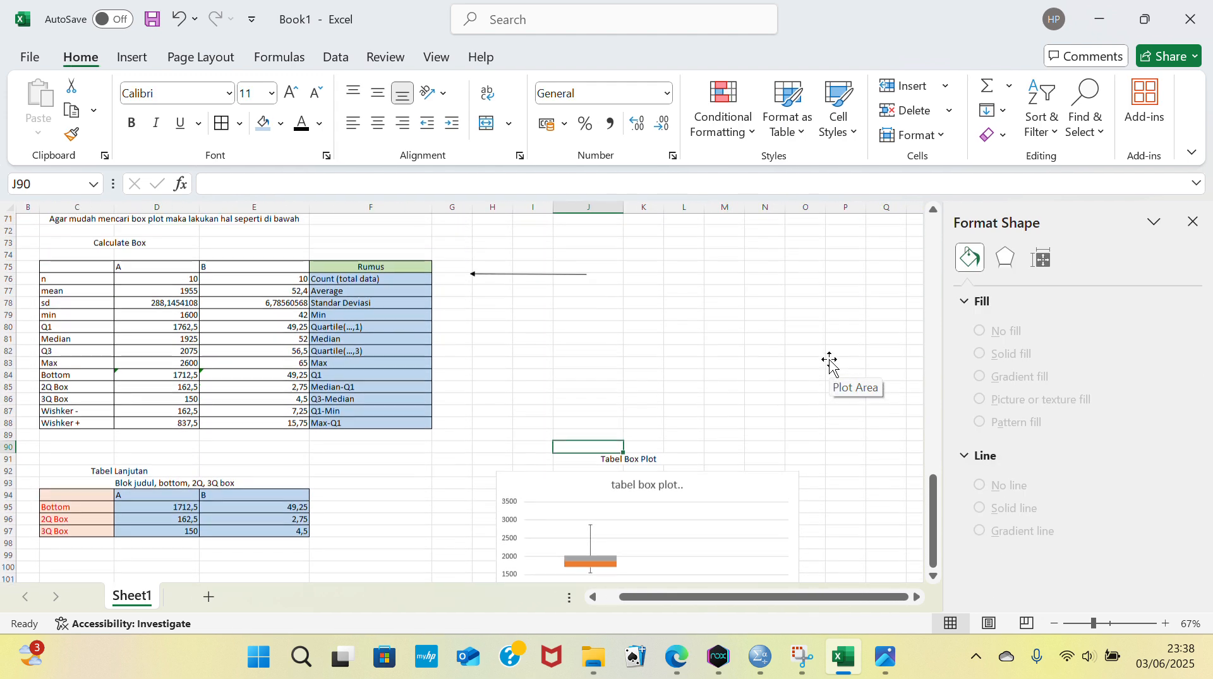
{"action": "scroll", "coordinate": [831, 361], "scroll_direction": "down", "scroll_amount": 3}
{"action": "scroll", "coordinate": [830, 361], "scroll_direction": "down", "scroll_amount": 2}
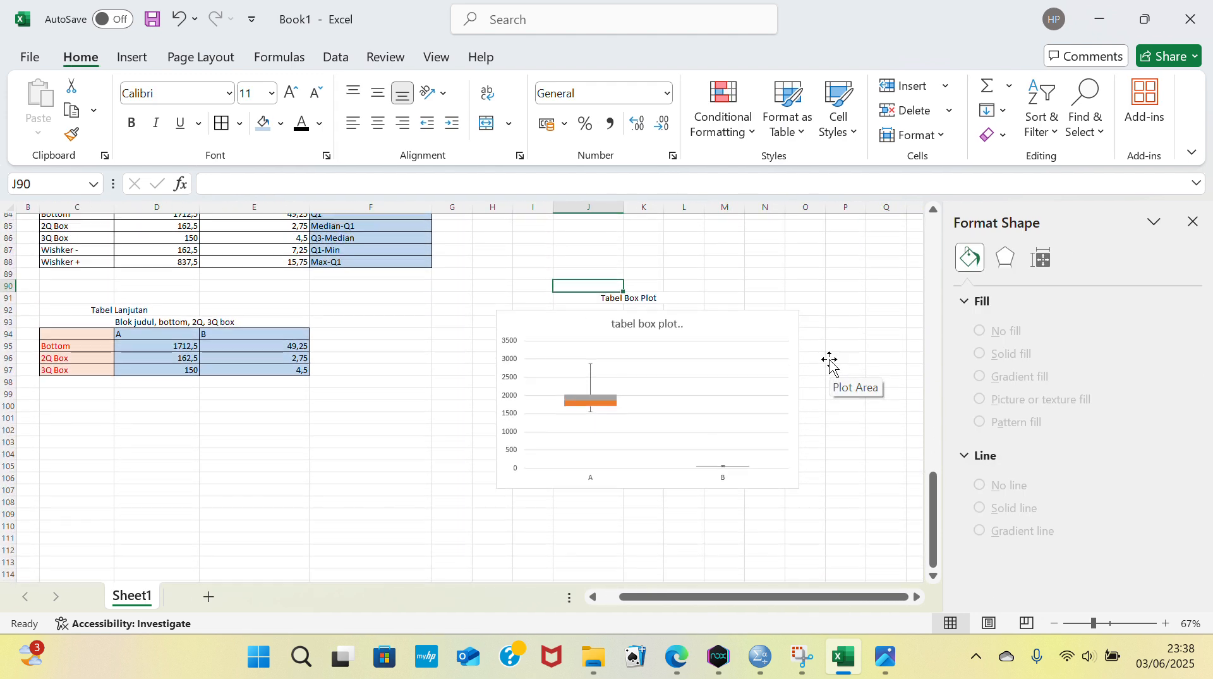
{"action": "scroll", "coordinate": [830, 361], "scroll_direction": "up", "scroll_amount": 5}
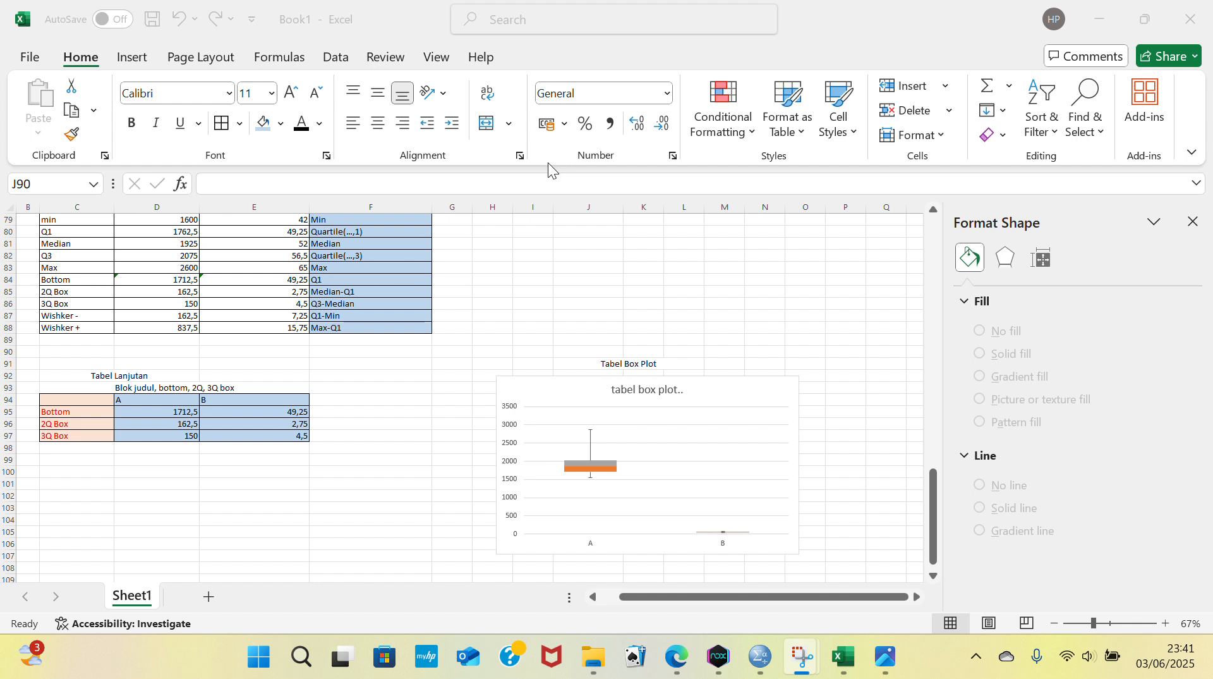
Step: Switch to the empty Untitled1 dataset in IBM SPSS Statistics and show its variable definitions
{"action": "mouse_move", "coordinate": [768, 674]}
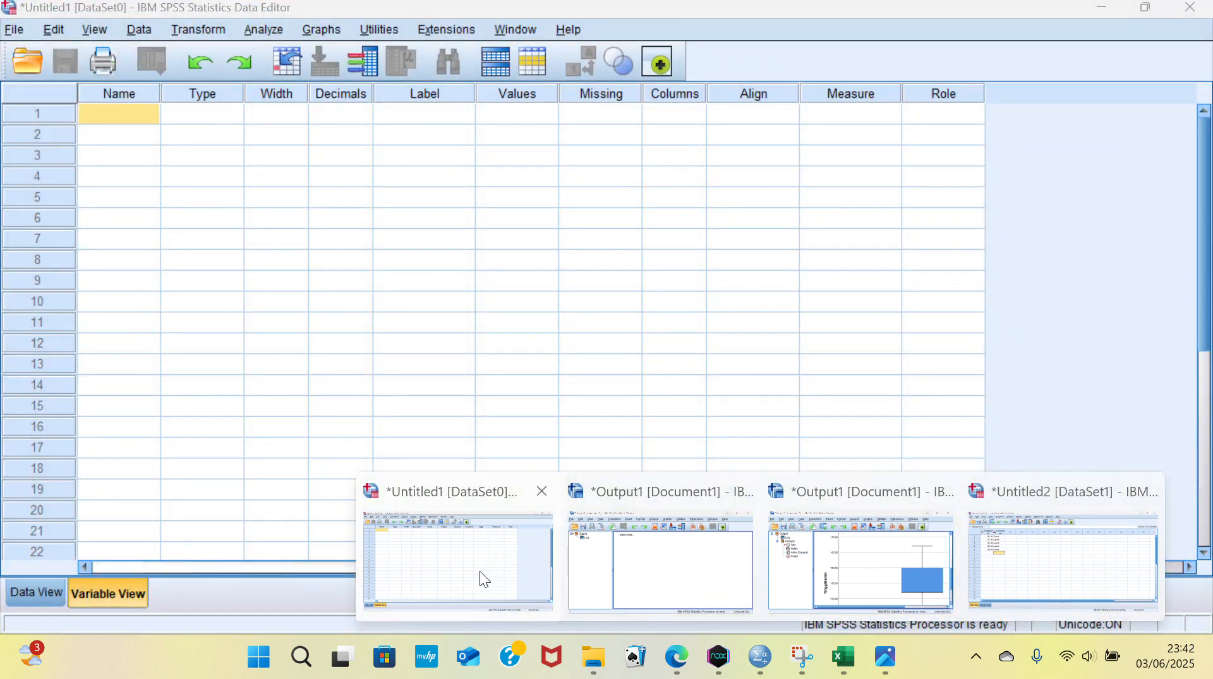
{"action": "left_click", "coordinate": [480, 571]}
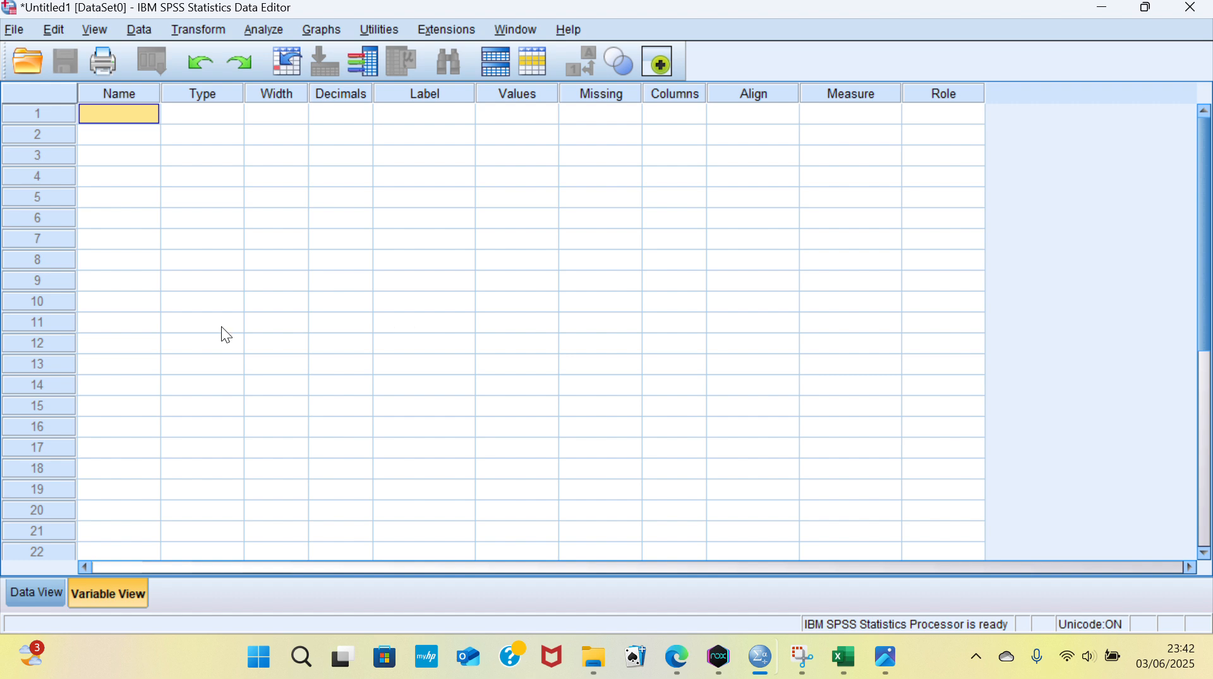
{"action": "left_click", "coordinate": [44, 596]}
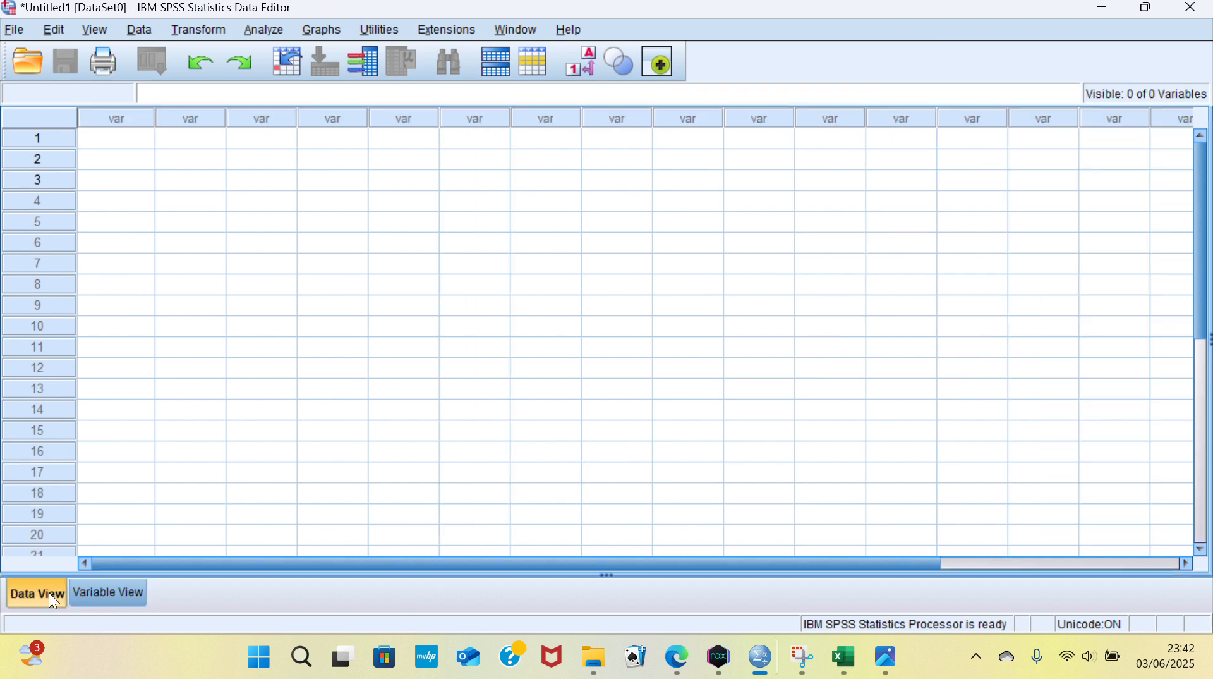
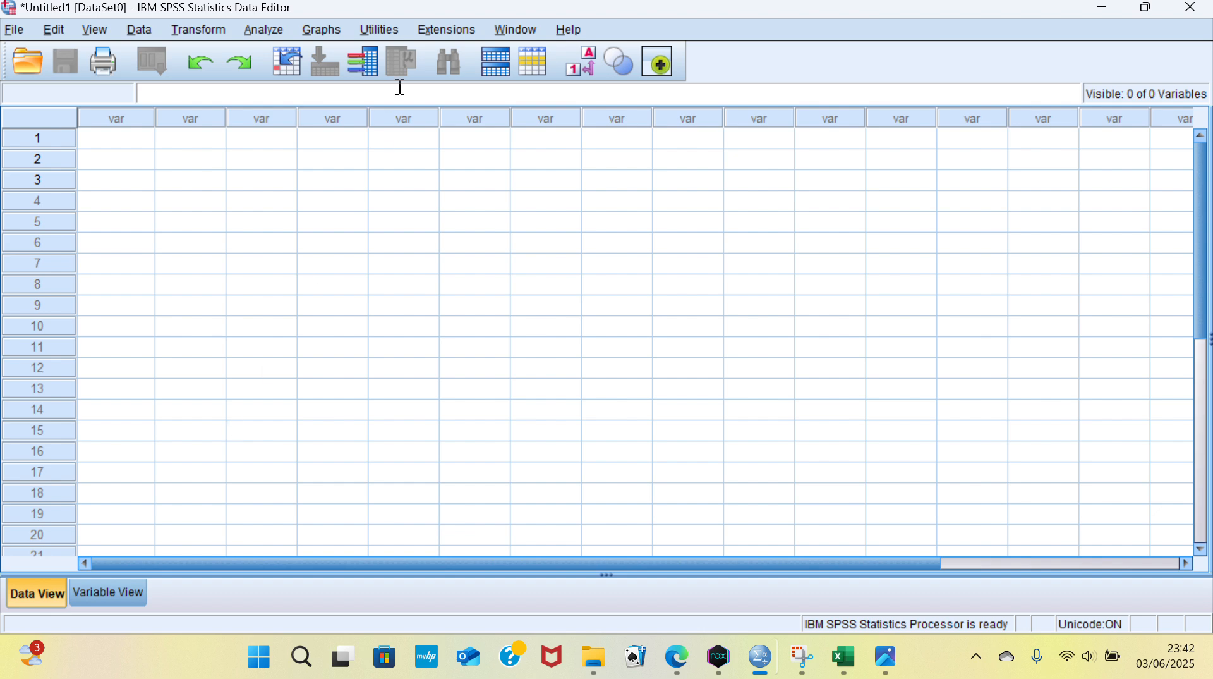
{"action": "left_click", "coordinate": [493, 32]}
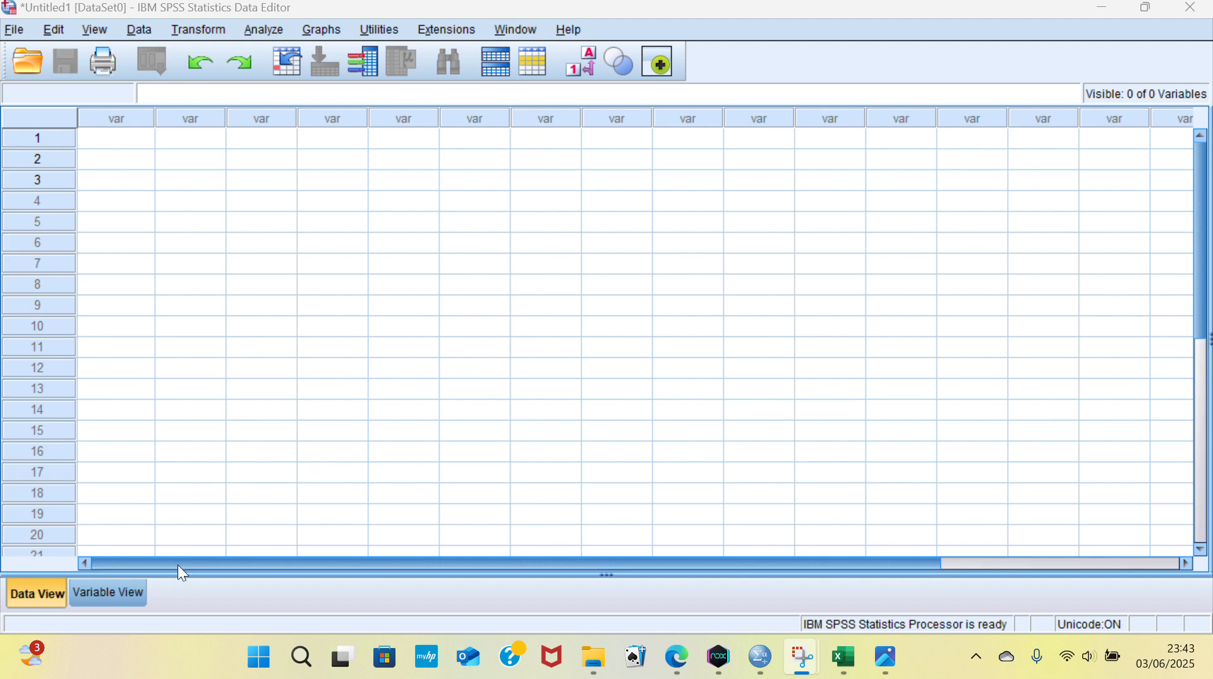
{"action": "left_click", "coordinate": [121, 589]}
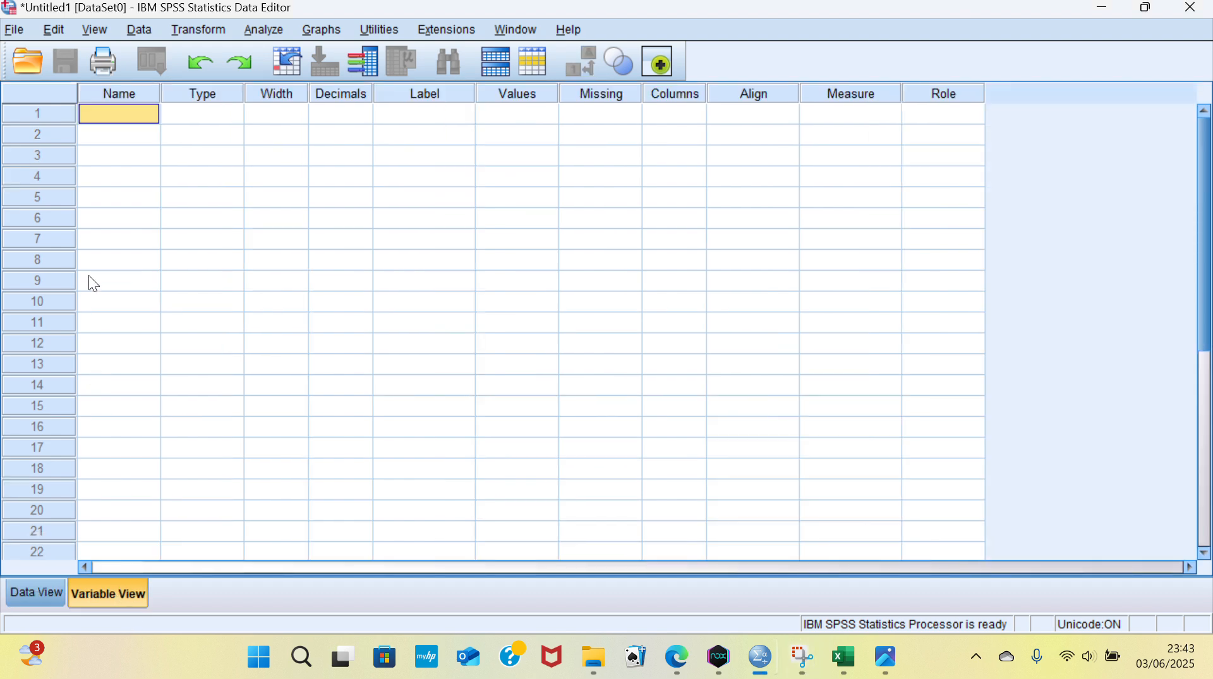
Step: Define the first variable as Bb with the Numeric type and the Scale measure
{"action": "left_click", "coordinate": [112, 117]}
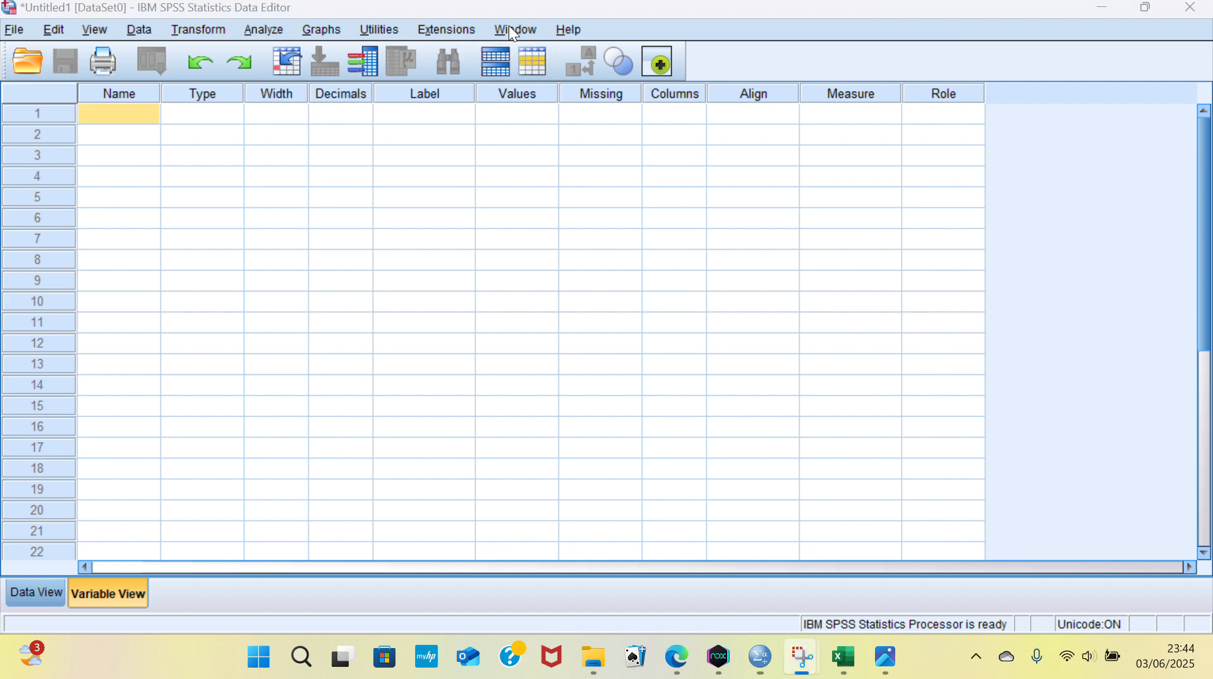
{"action": "left_click", "coordinate": [116, 114]}
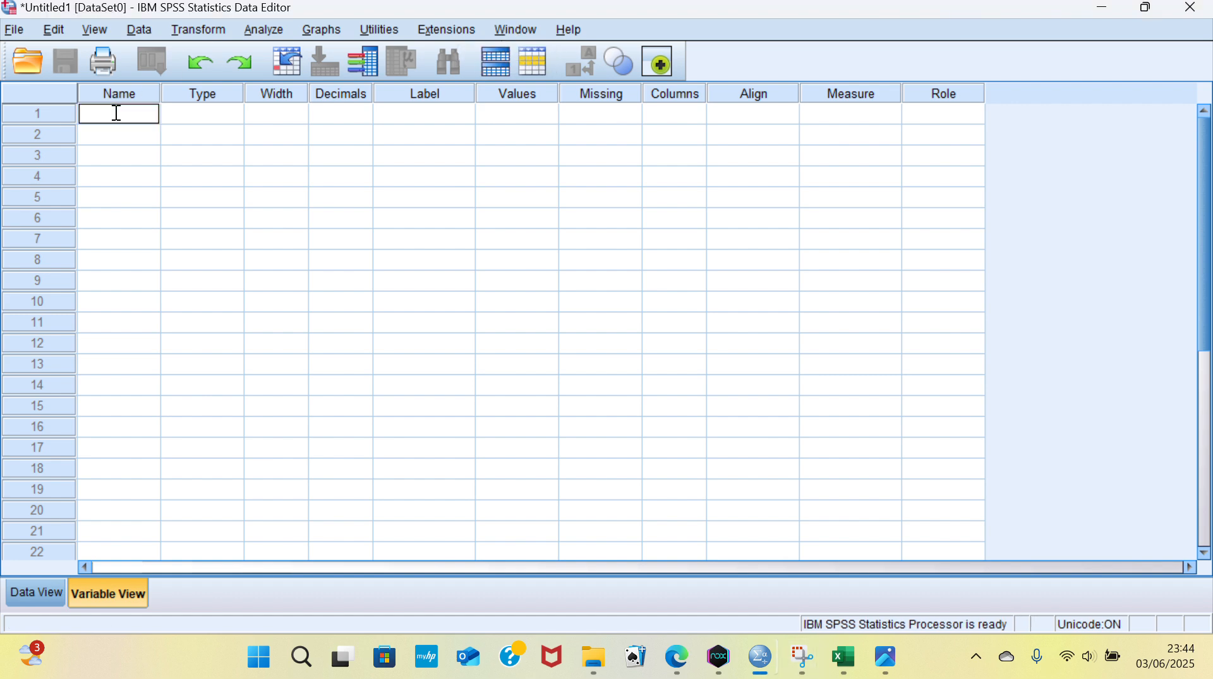
{"action": "type", "text": "Bb"}
{"action": "left_click", "coordinate": [182, 120]}
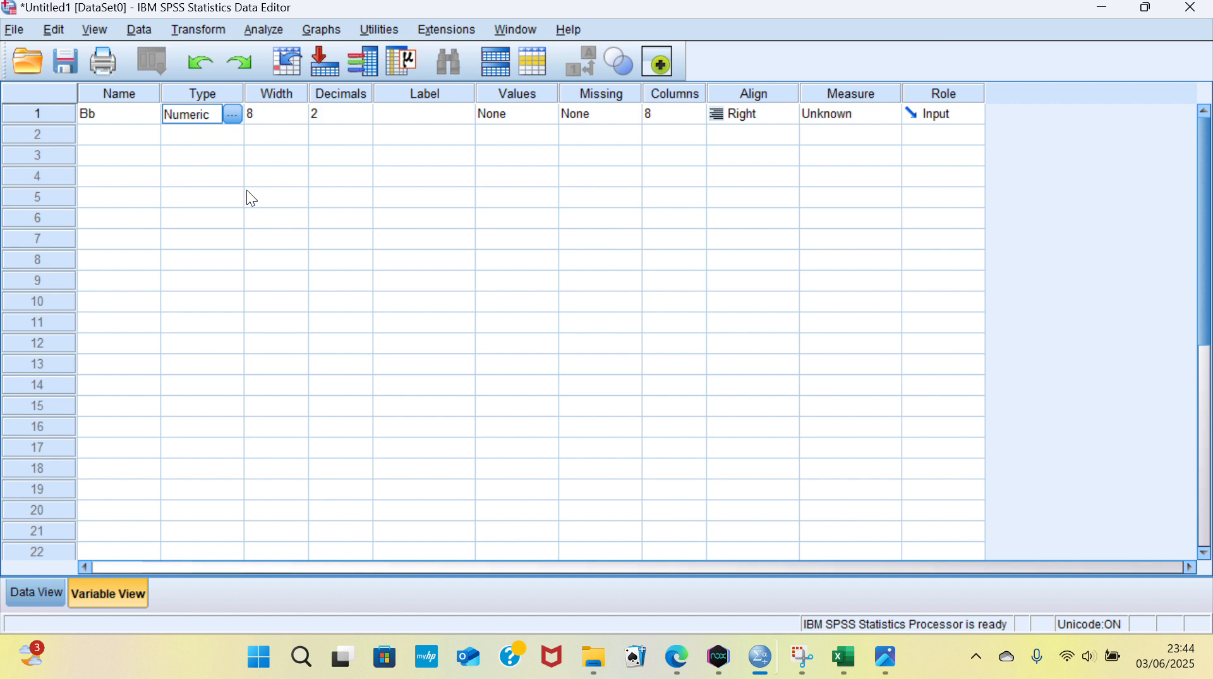
{"action": "left_click", "coordinate": [191, 179]}
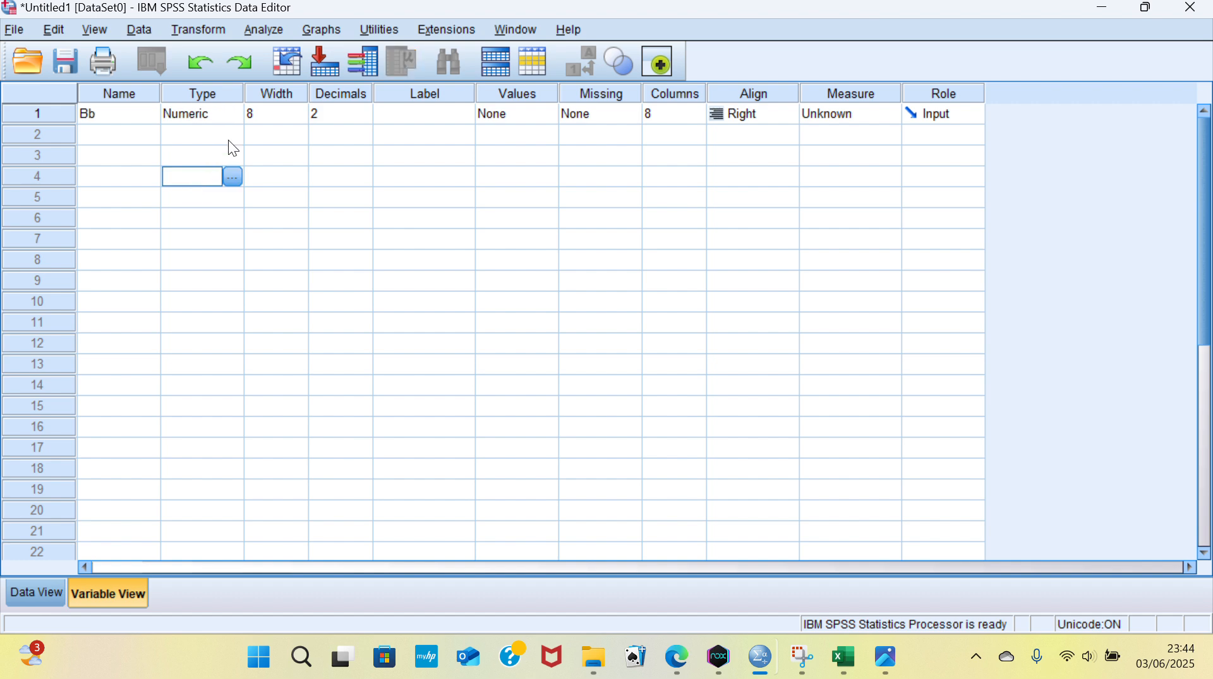
{"action": "left_click", "coordinate": [856, 118]}
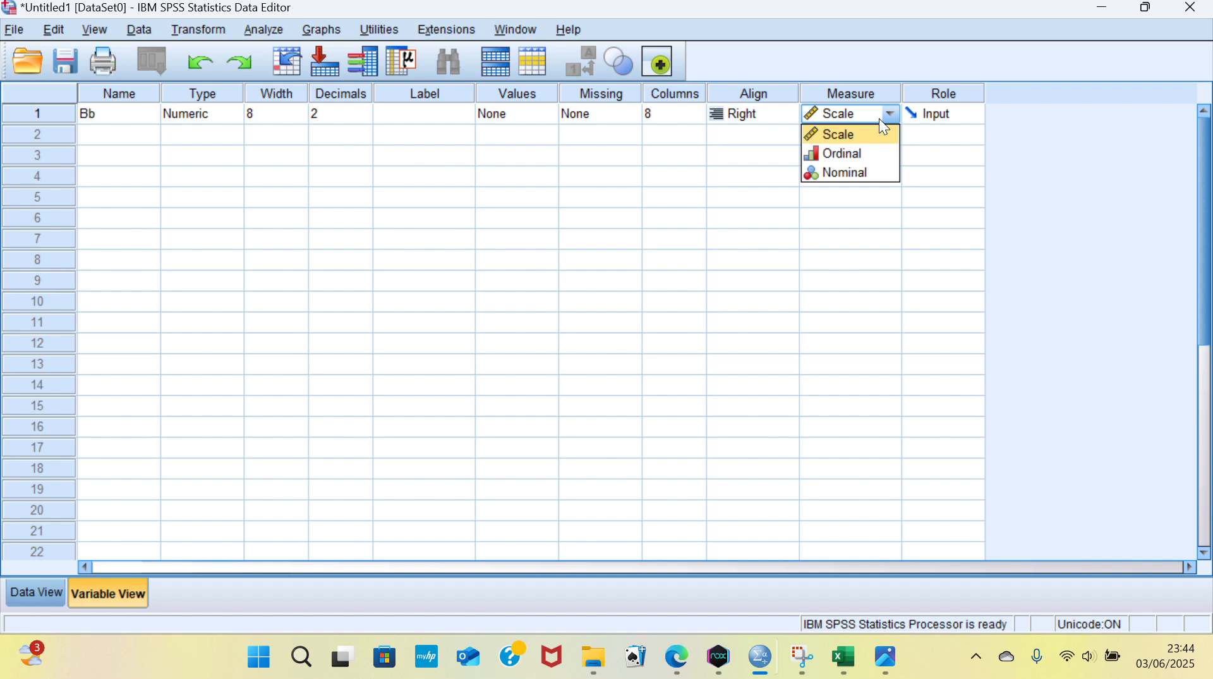
{"action": "left_click", "coordinate": [856, 134]}
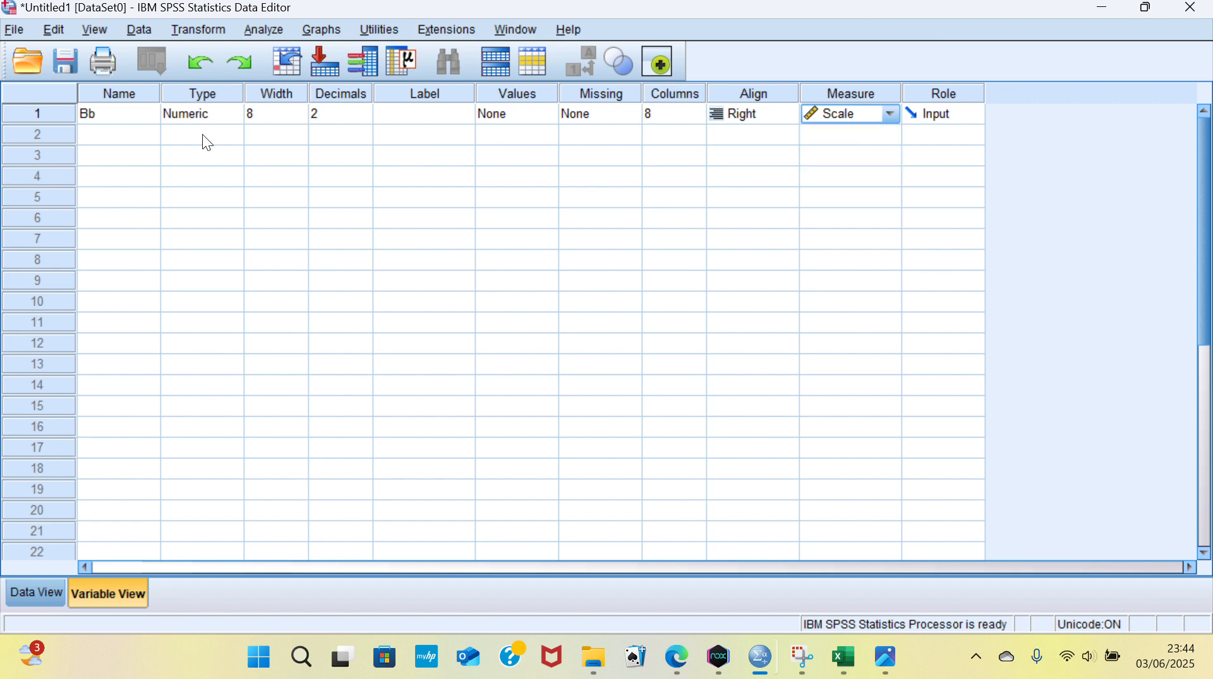
Step: Define a second variable named Tb with the Numeric type and the Scale measure
{"action": "left_click", "coordinate": [107, 133]}
{"action": "type", "text": "T"}
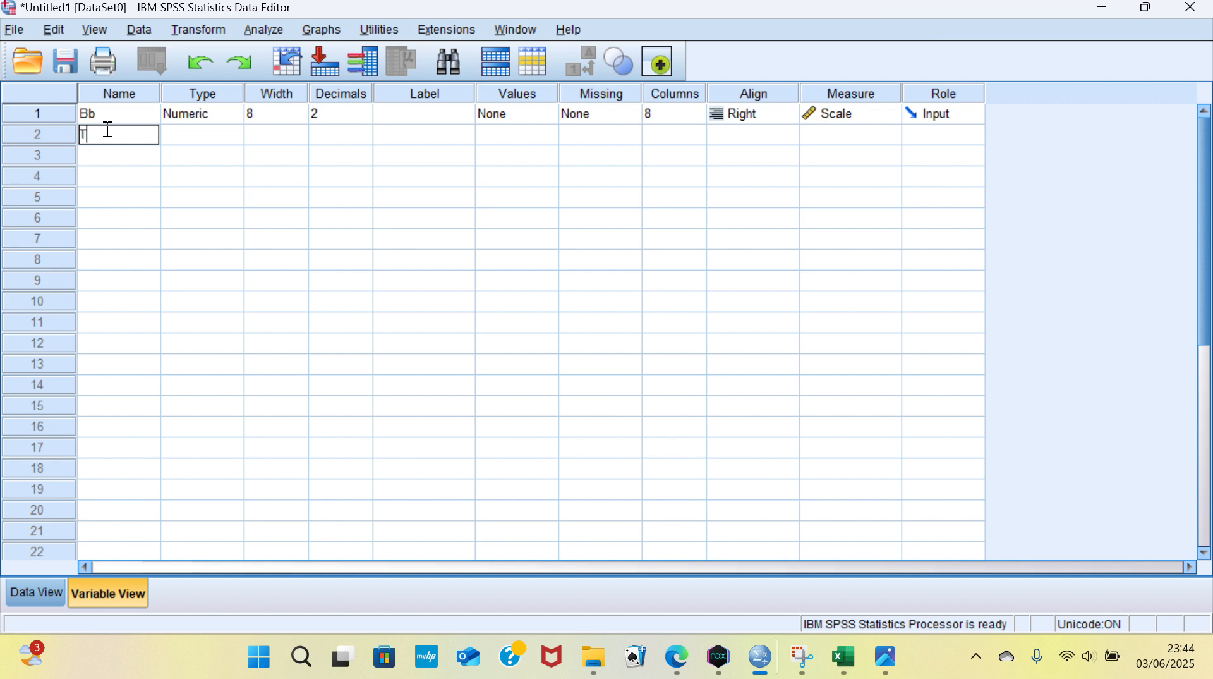
{"action": "type", "text": "b"}
{"action": "left_click", "coordinate": [201, 135]}
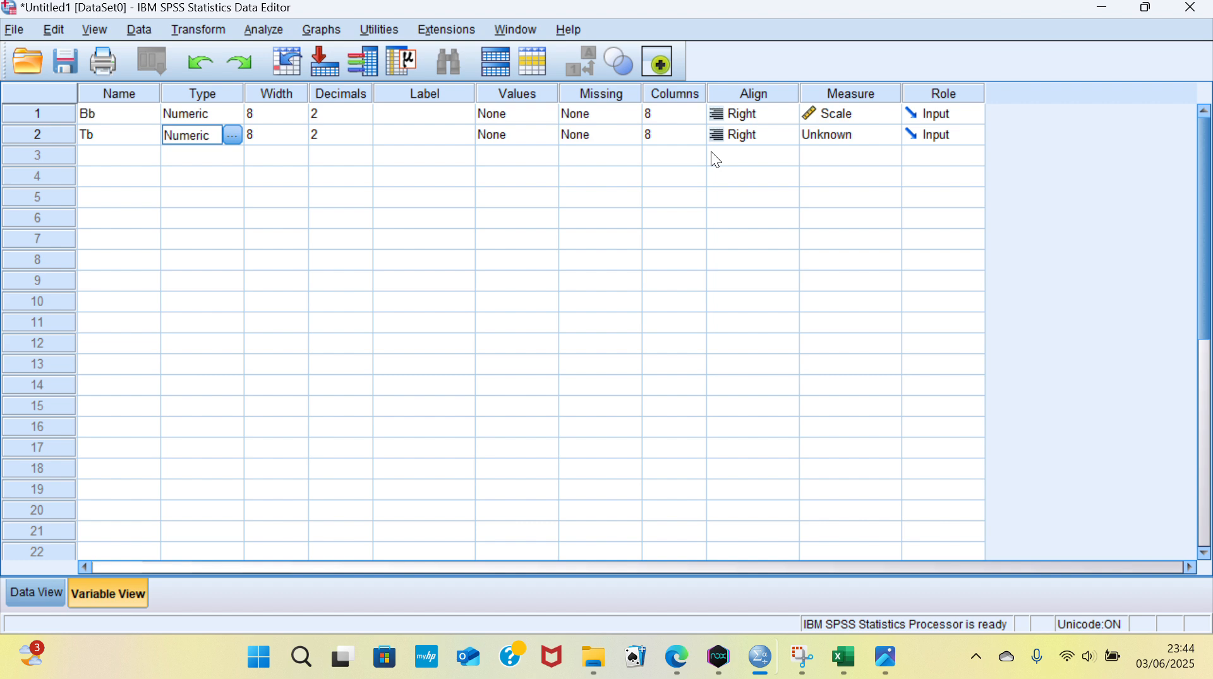
{"action": "left_click", "coordinate": [822, 139]}
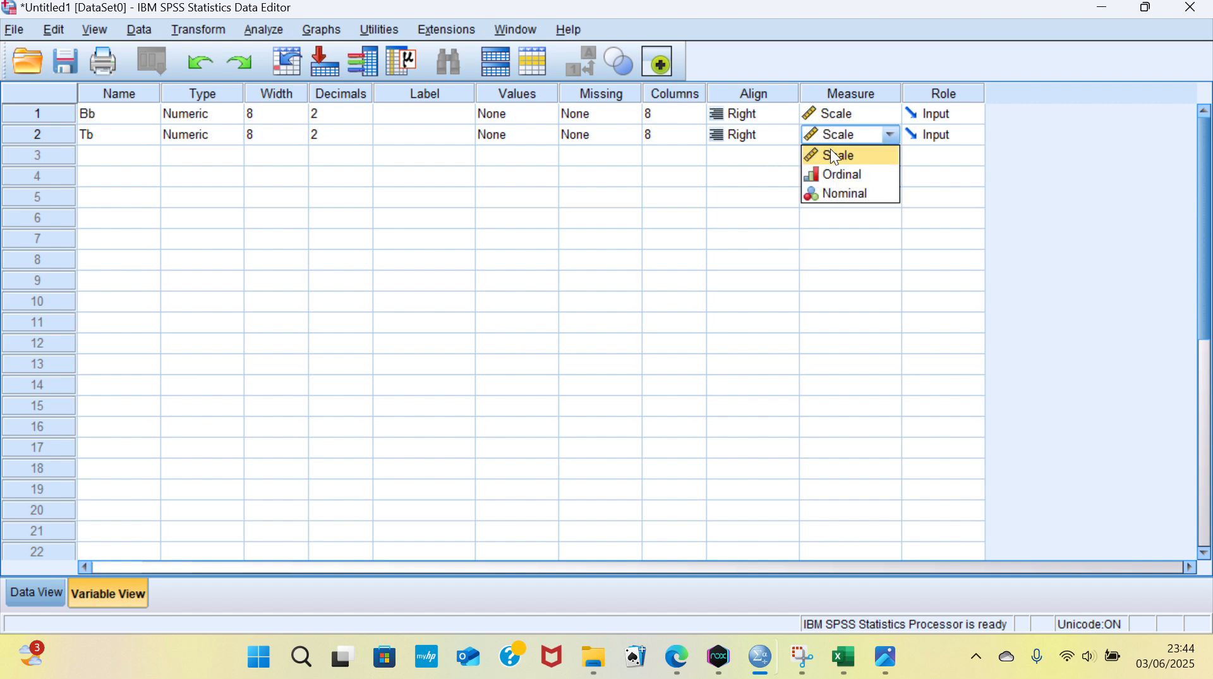
{"action": "left_click", "coordinate": [830, 151]}
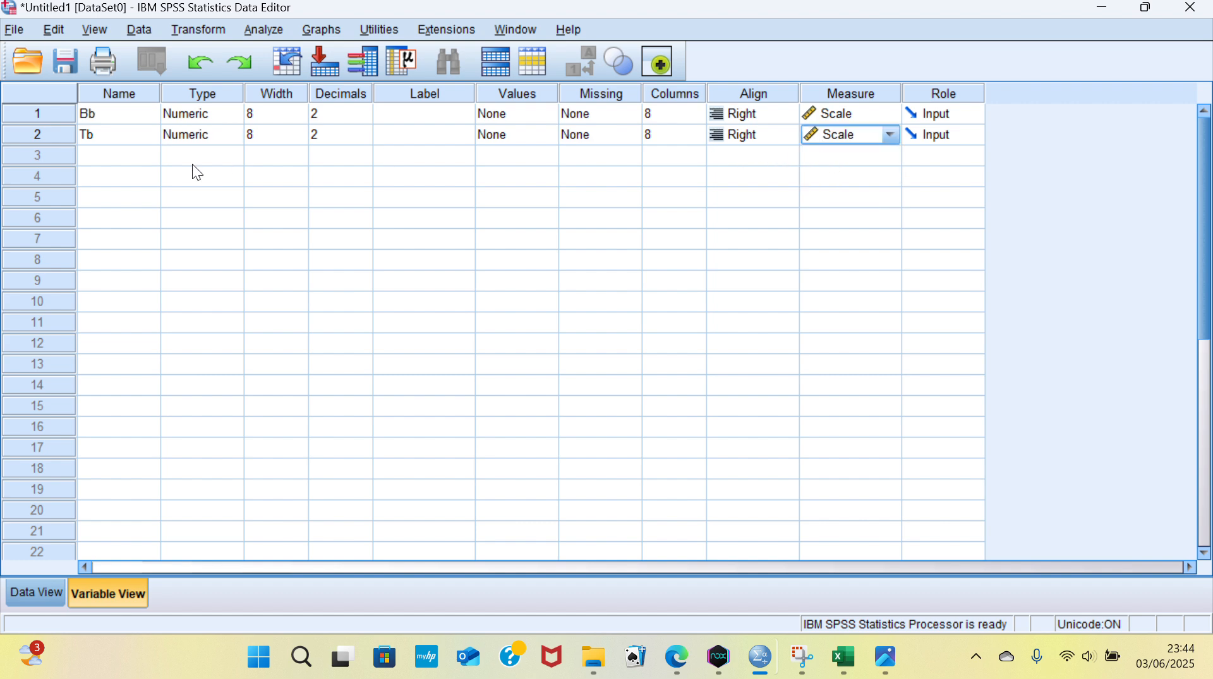
Step: Define a third variable named Namaanak with the String type and the Nominal measure
{"action": "left_click", "coordinate": [90, 157]}
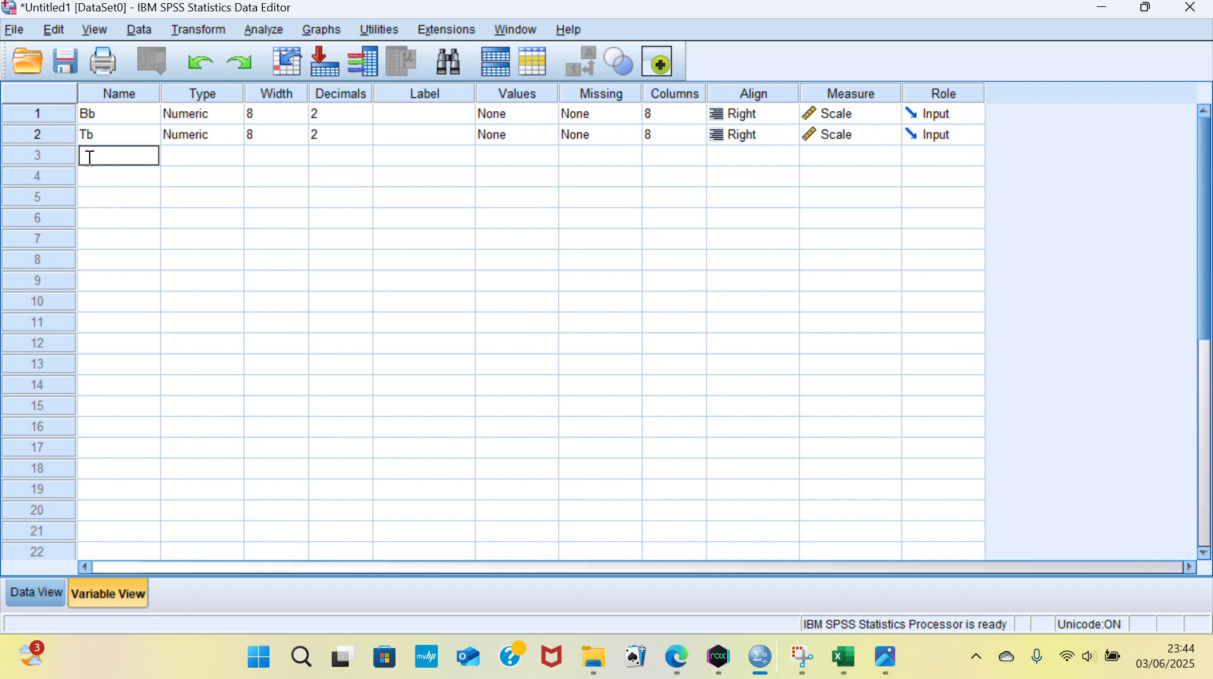
{"action": "type", "text": "Namaanak"}
{"action": "left_click", "coordinate": [210, 159]}
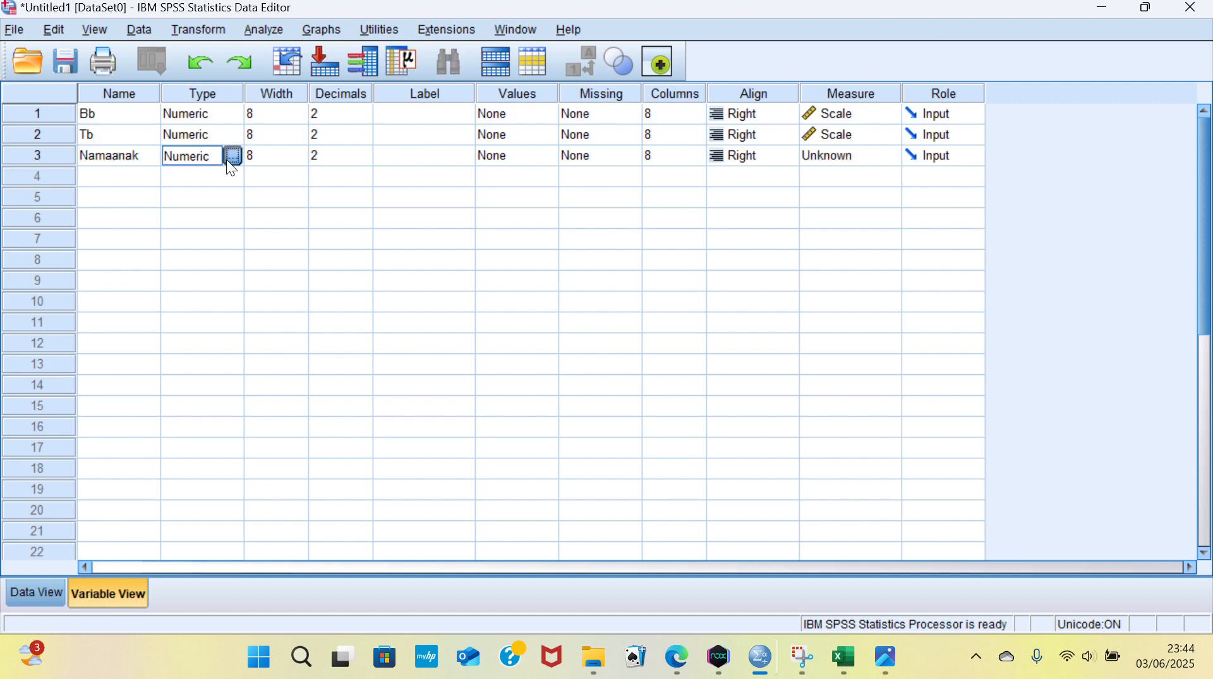
{"action": "left_click", "coordinate": [226, 160]}
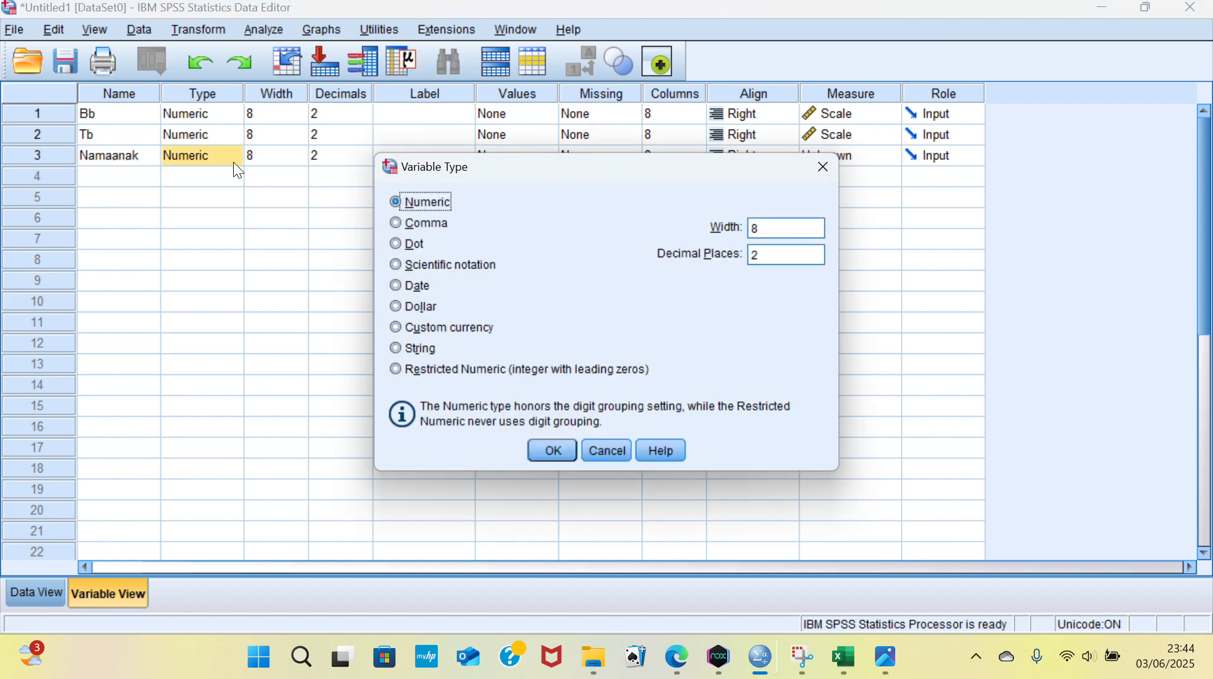
{"action": "left_click", "coordinate": [419, 349]}
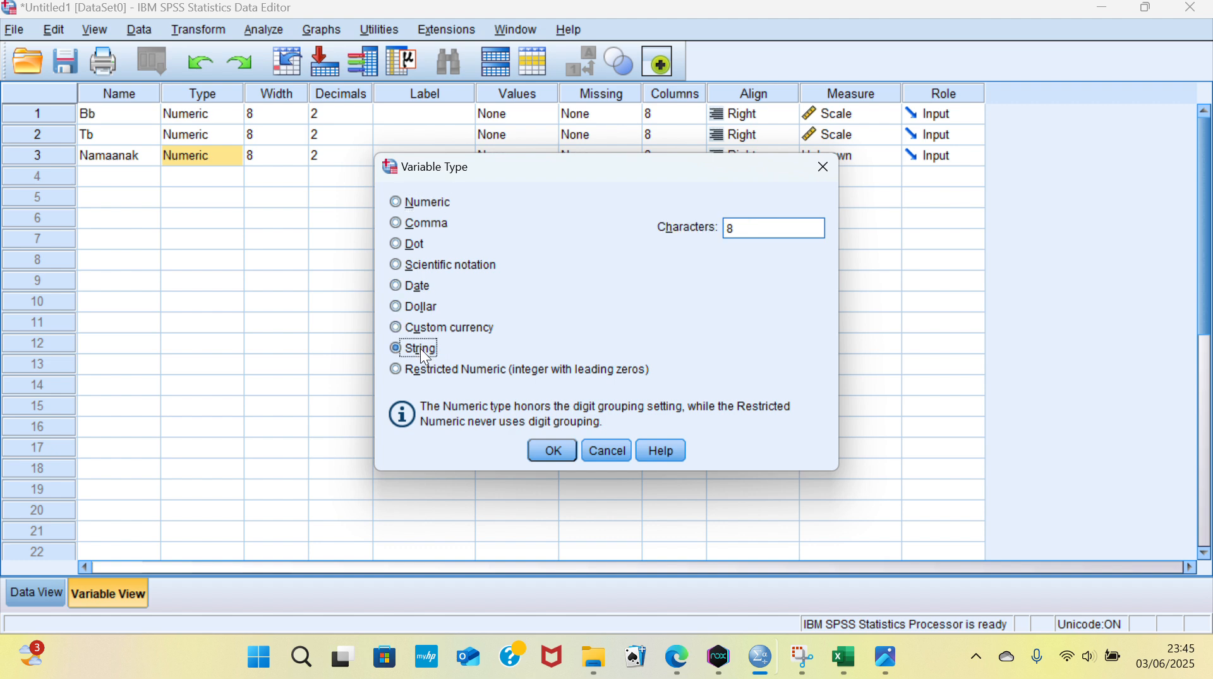
{"action": "left_click", "coordinate": [549, 451]}
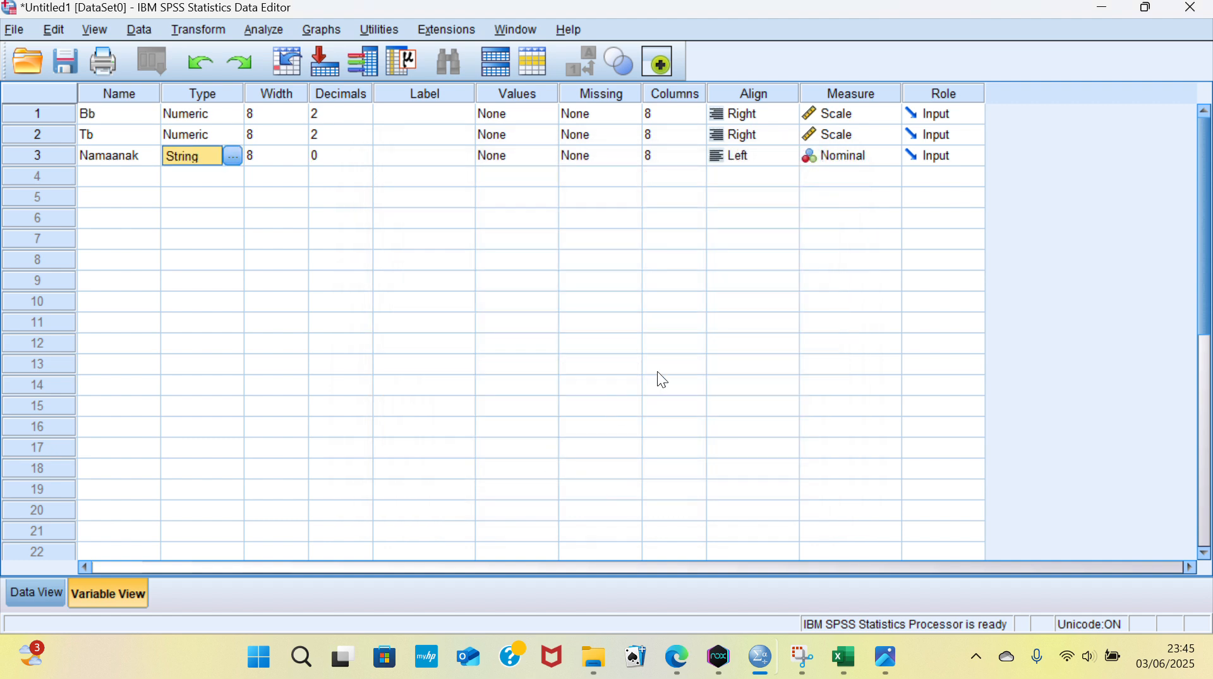
{"action": "left_click", "coordinate": [830, 166]}
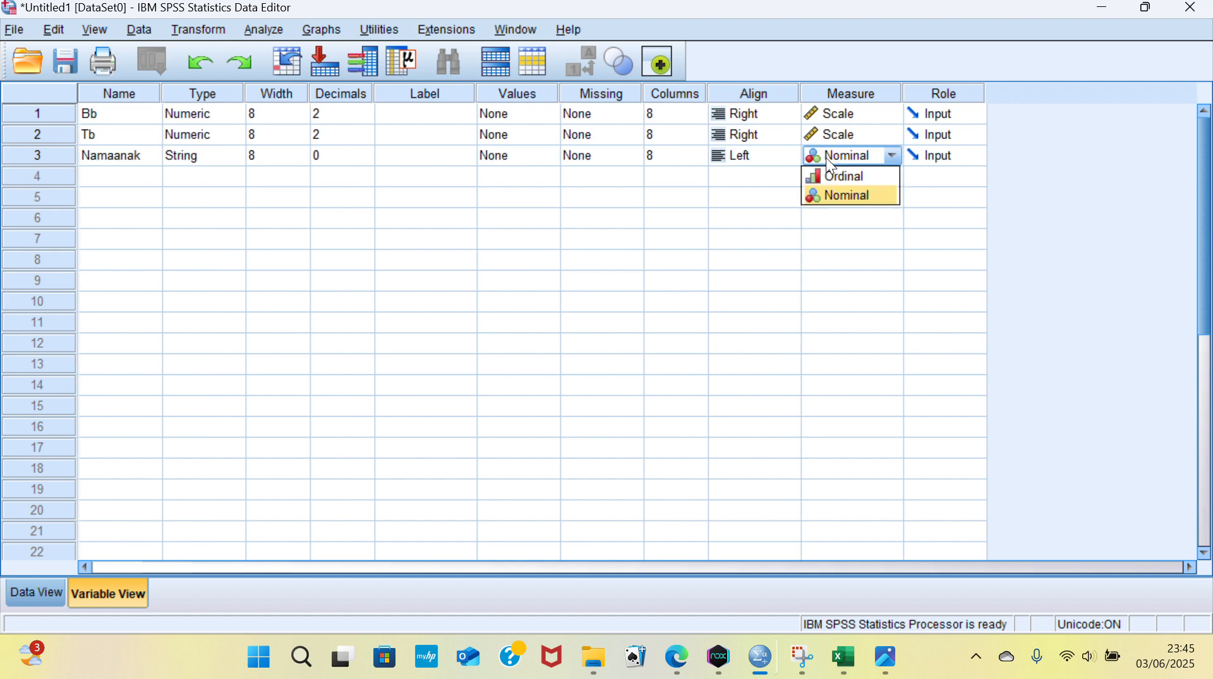
{"action": "left_click", "coordinate": [774, 283]}
Step: Define a fourth variable named Gender and set its type to String
{"action": "left_click", "coordinate": [129, 177]}
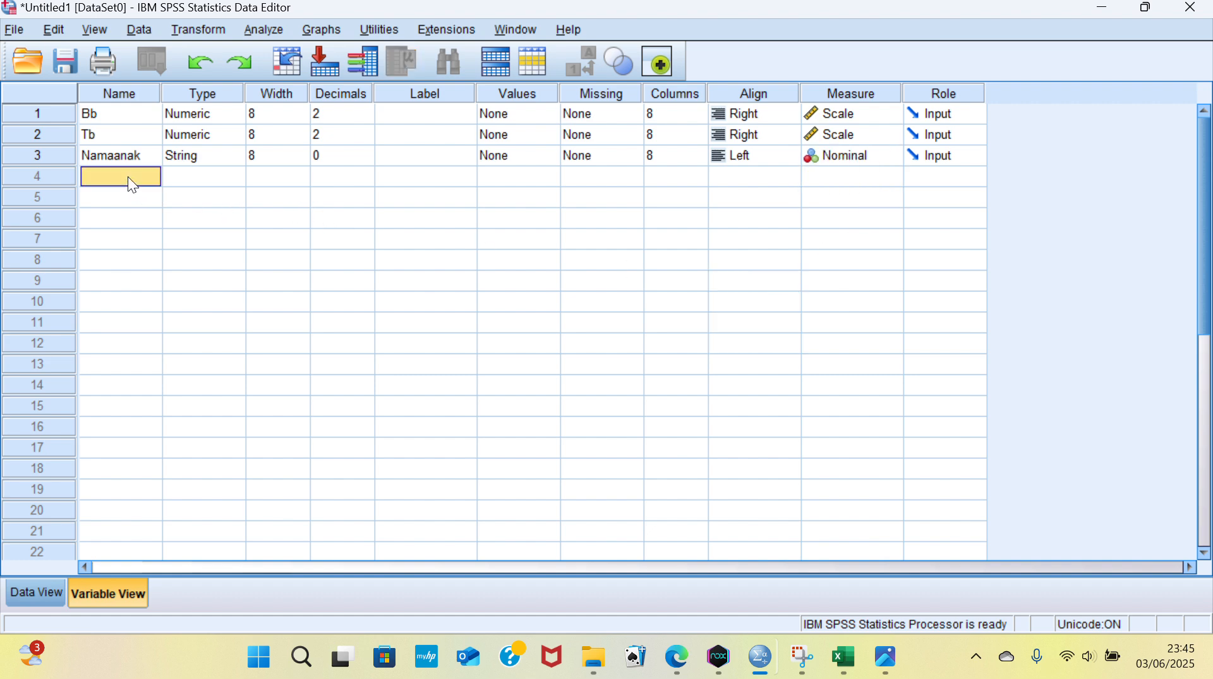
{"action": "left_click", "coordinate": [130, 178]}
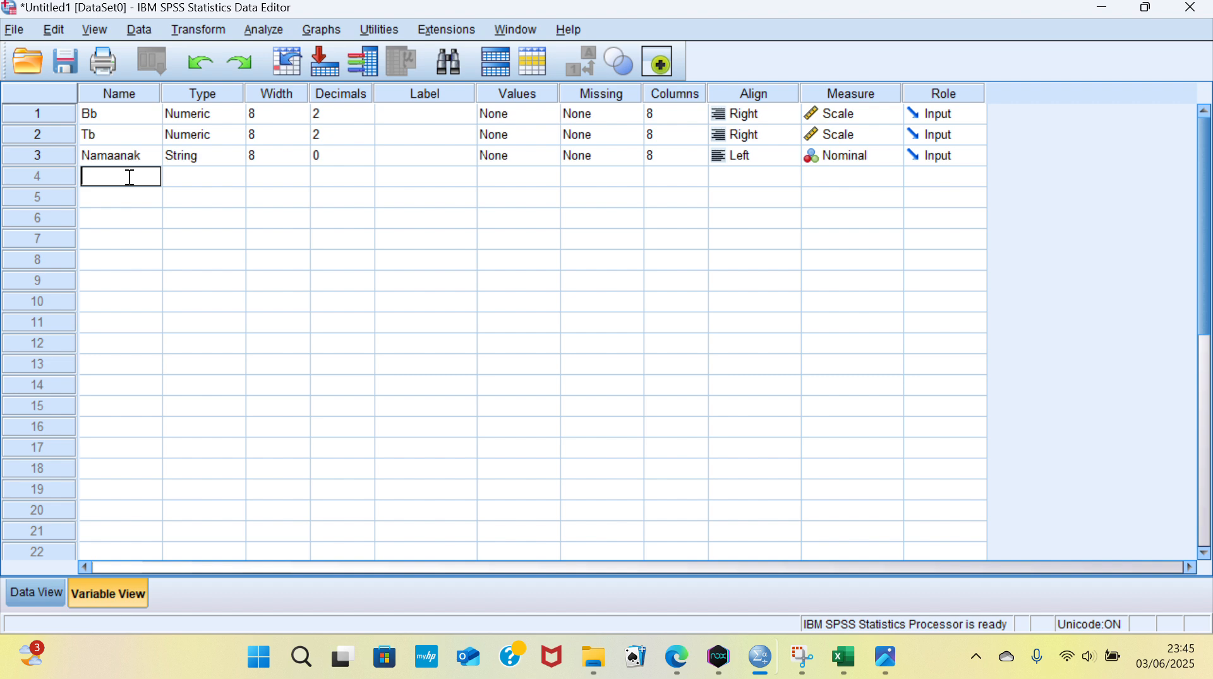
{"action": "type", "text": "Gender"}
{"action": "left_click", "coordinate": [221, 177]}
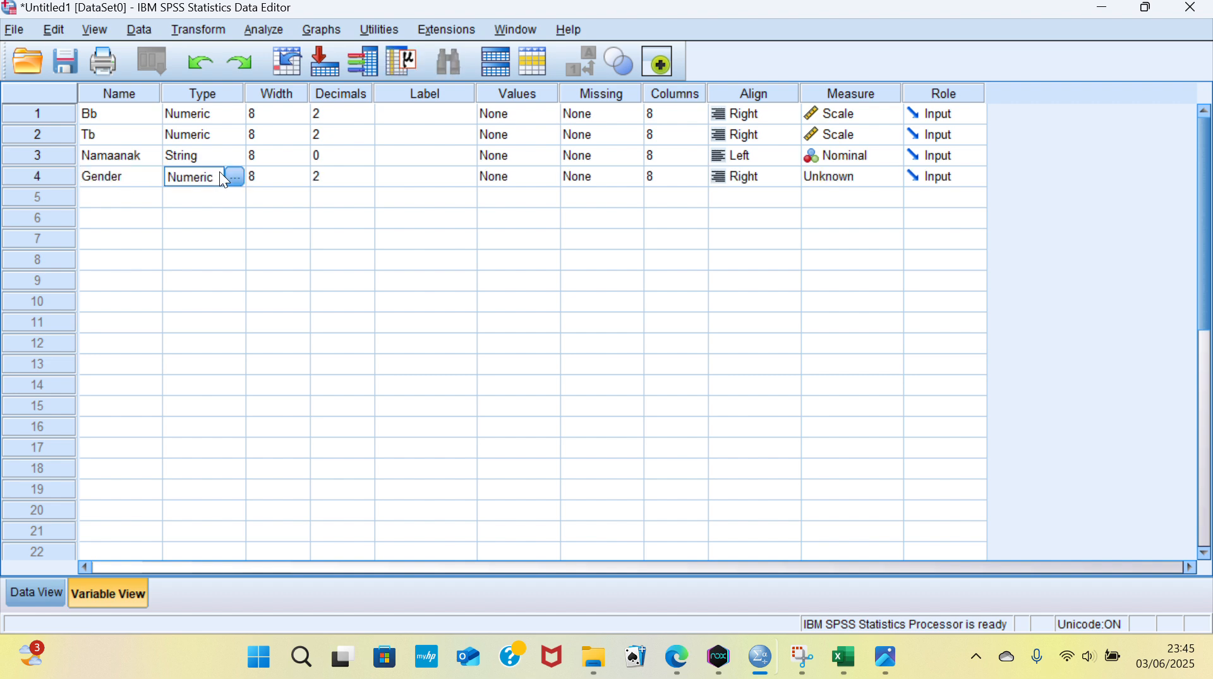
{"action": "left_click", "coordinate": [230, 174]}
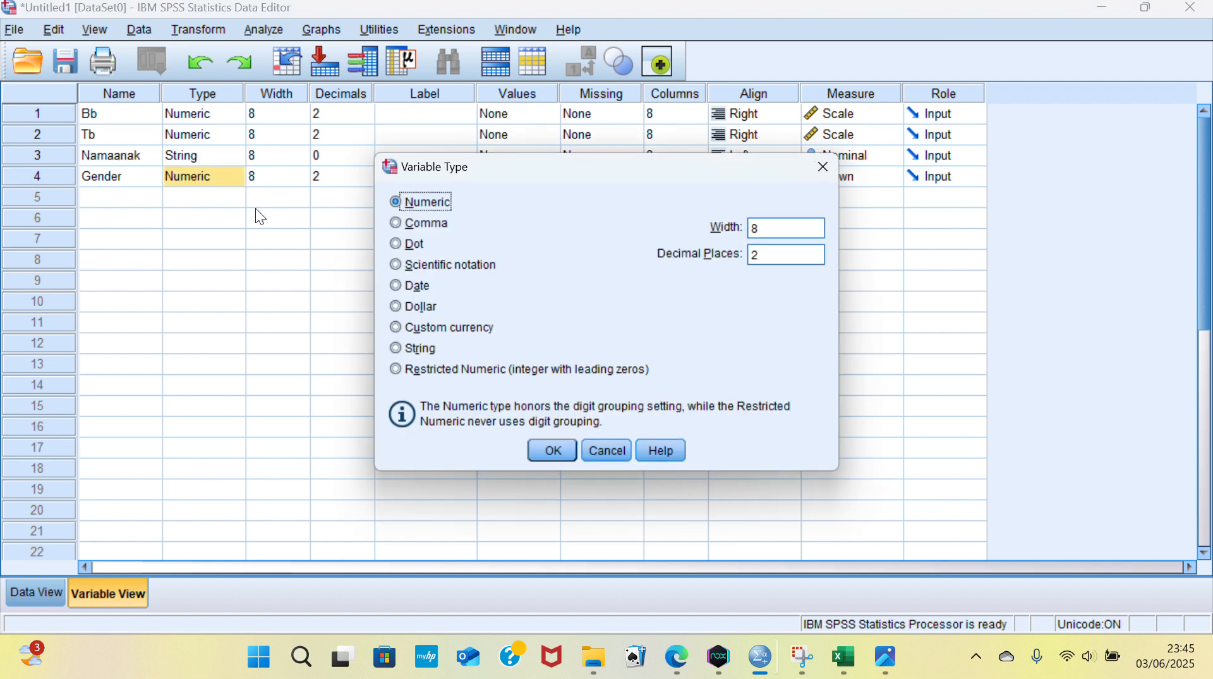
{"action": "left_click", "coordinate": [429, 347]}
{"action": "left_click", "coordinate": [552, 451]}
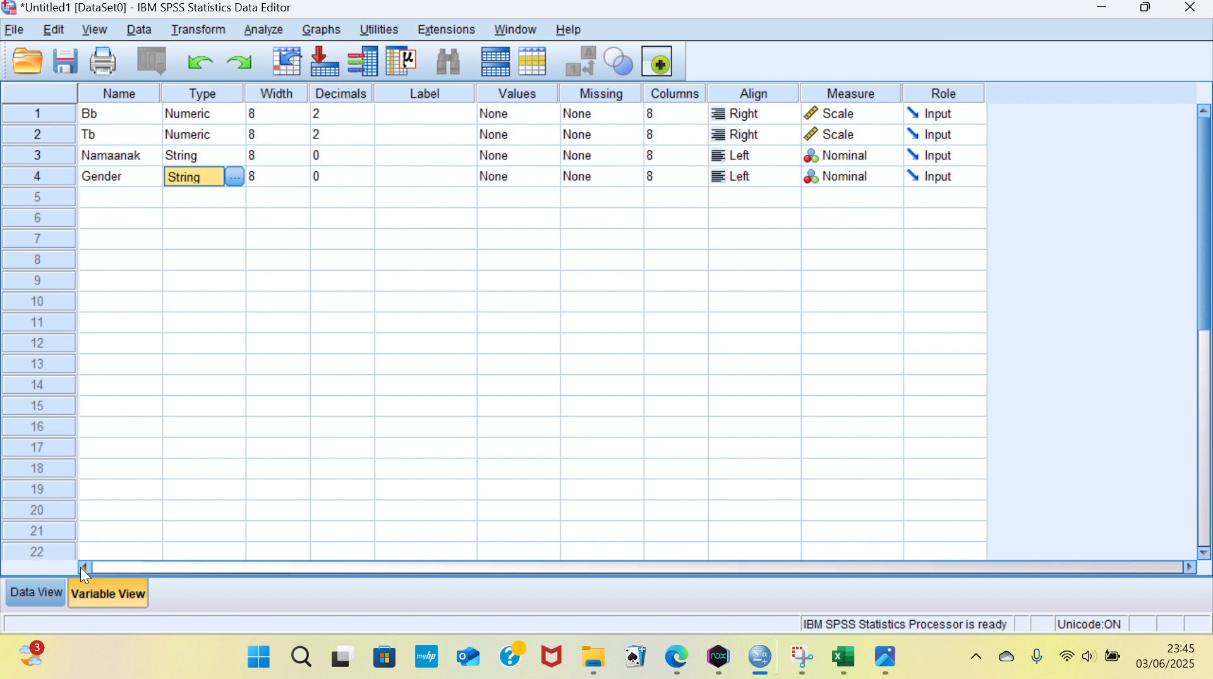
Step: In the data sheet, enter 40, 30, 35, 32 and 38 as the Bb values of rows 1 to 5
{"action": "left_click", "coordinate": [40, 591]}
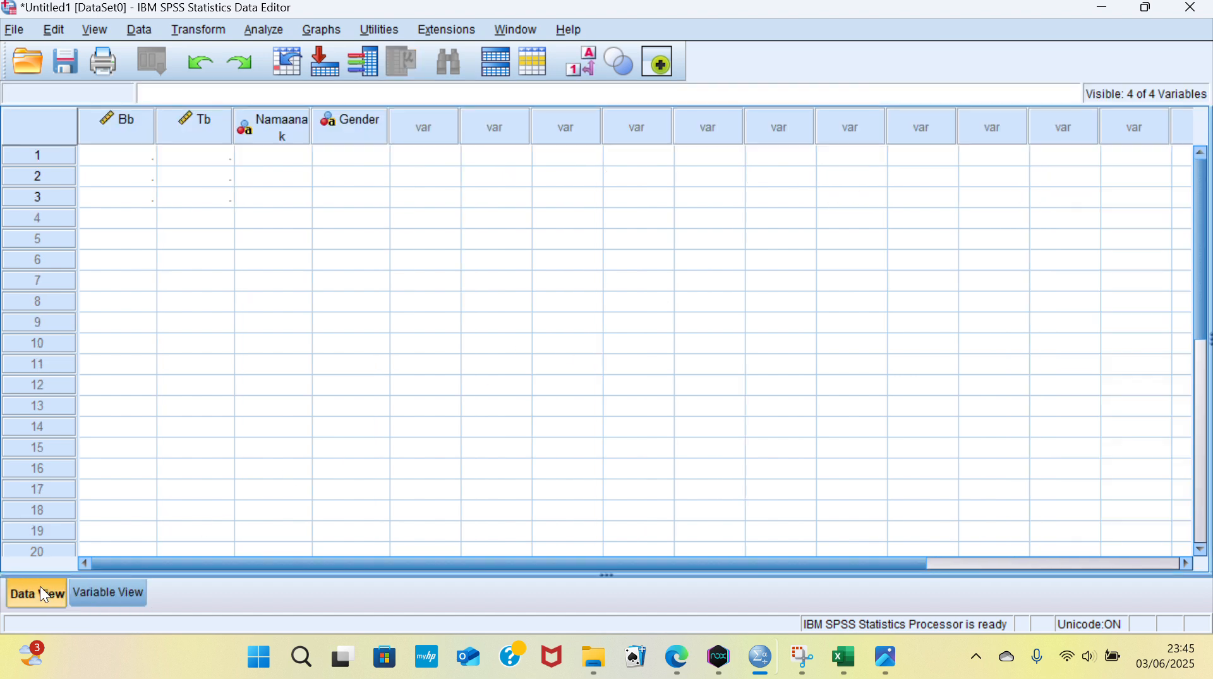
{"action": "double_click", "coordinate": [147, 155]}
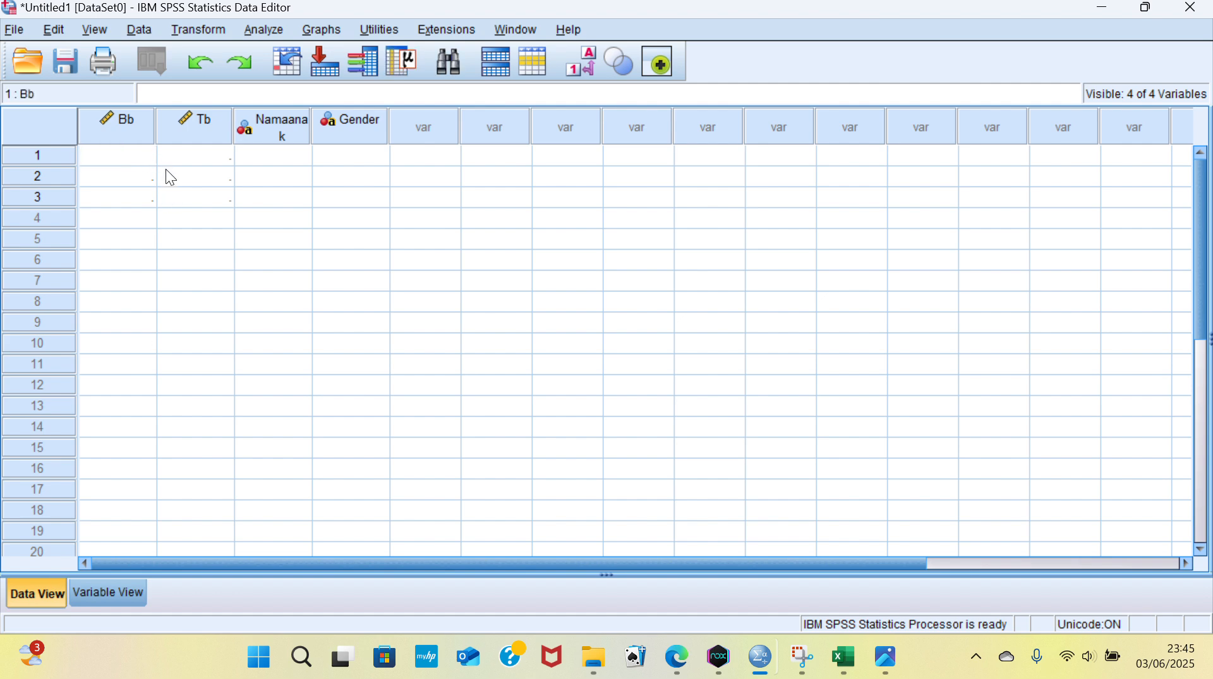
{"action": "type", "text": "40"}
{"action": "key", "text": "Return"}
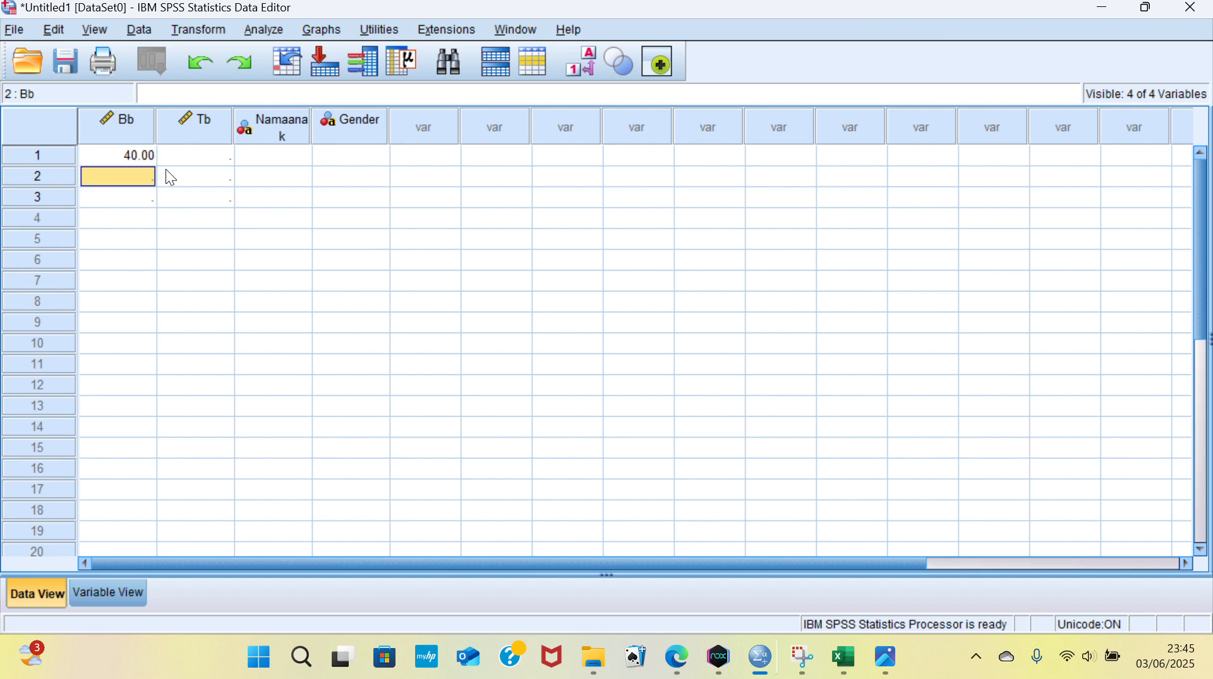
{"action": "type", "text": "30"}
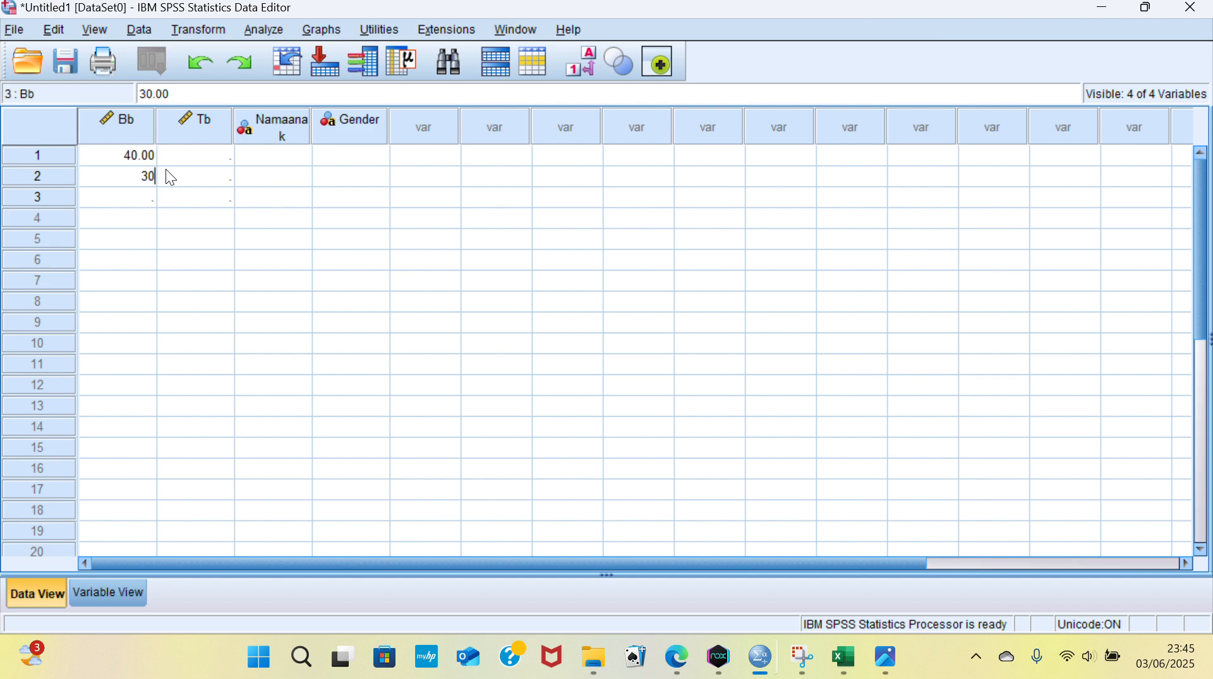
{"action": "key", "text": "Return"}
{"action": "type", "text": "35"}
{"action": "key", "text": "Return"}
{"action": "type", "text": "32"}
{"action": "key", "text": "Return"}
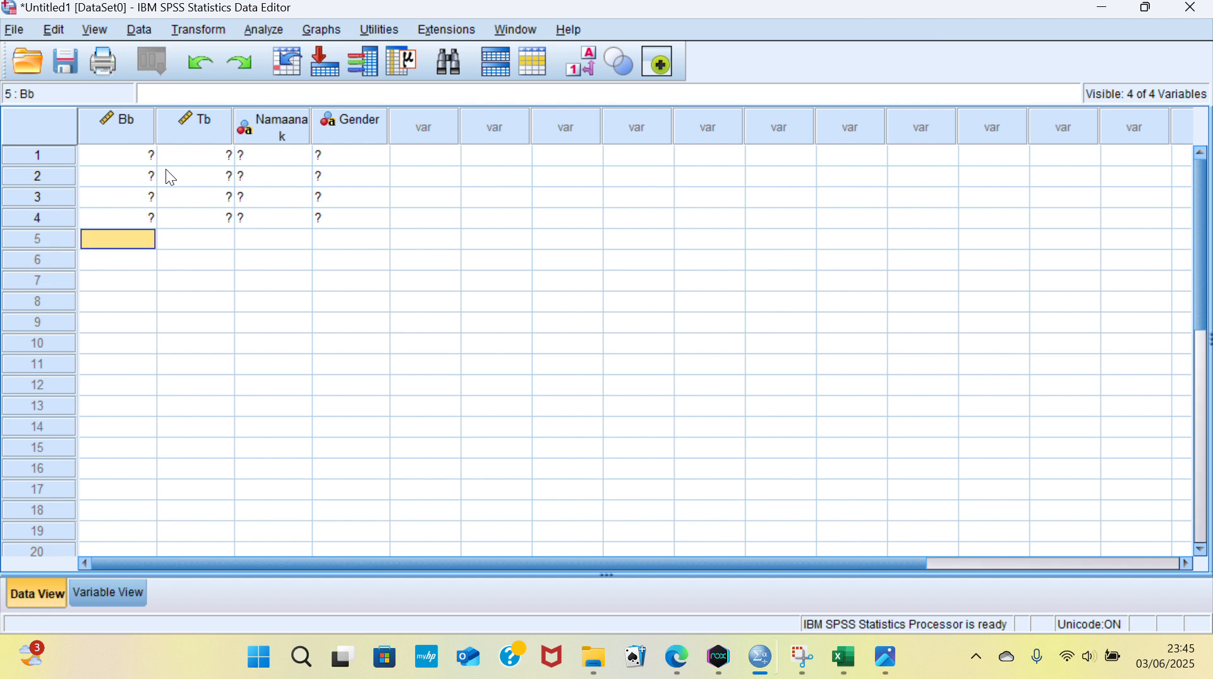
{"action": "type", "text": "3"}
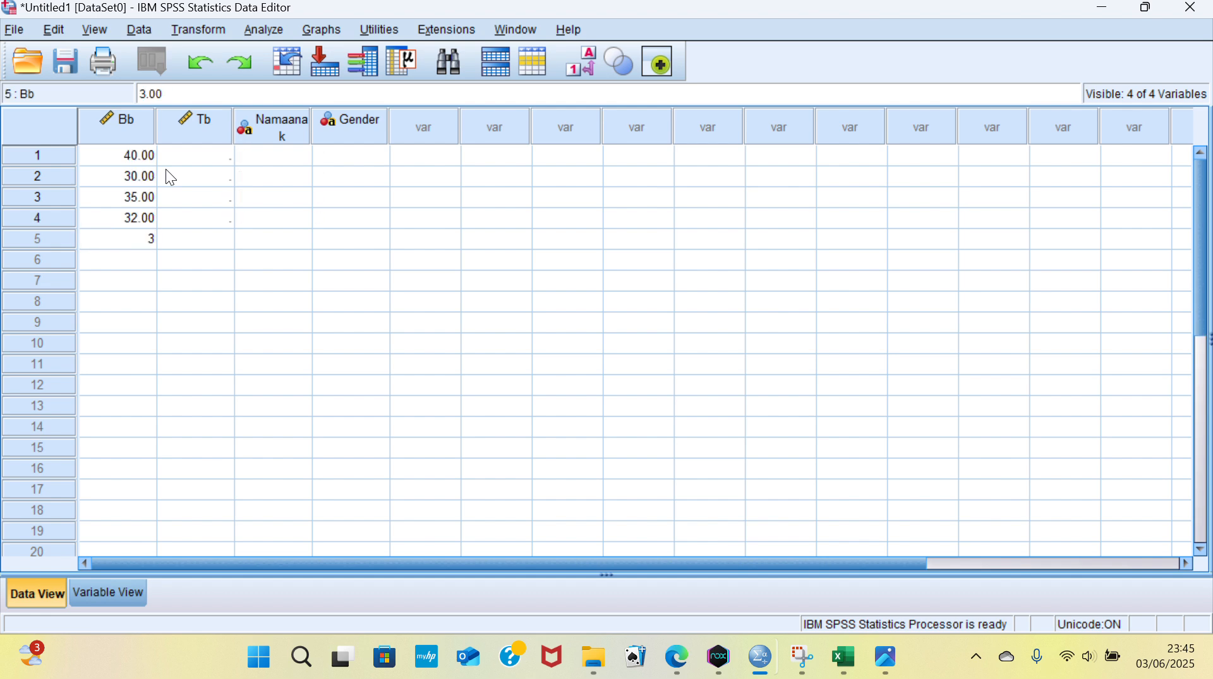
{"action": "type", "text": "8"}
{"action": "key", "text": "Return"}
Step: Enter 27, 33, 39, 28 and 34 as the Bb values of rows 6 to 10
{"action": "type", "text": "27"}
{"action": "key", "text": "Return"}
{"action": "type", "text": "33"}
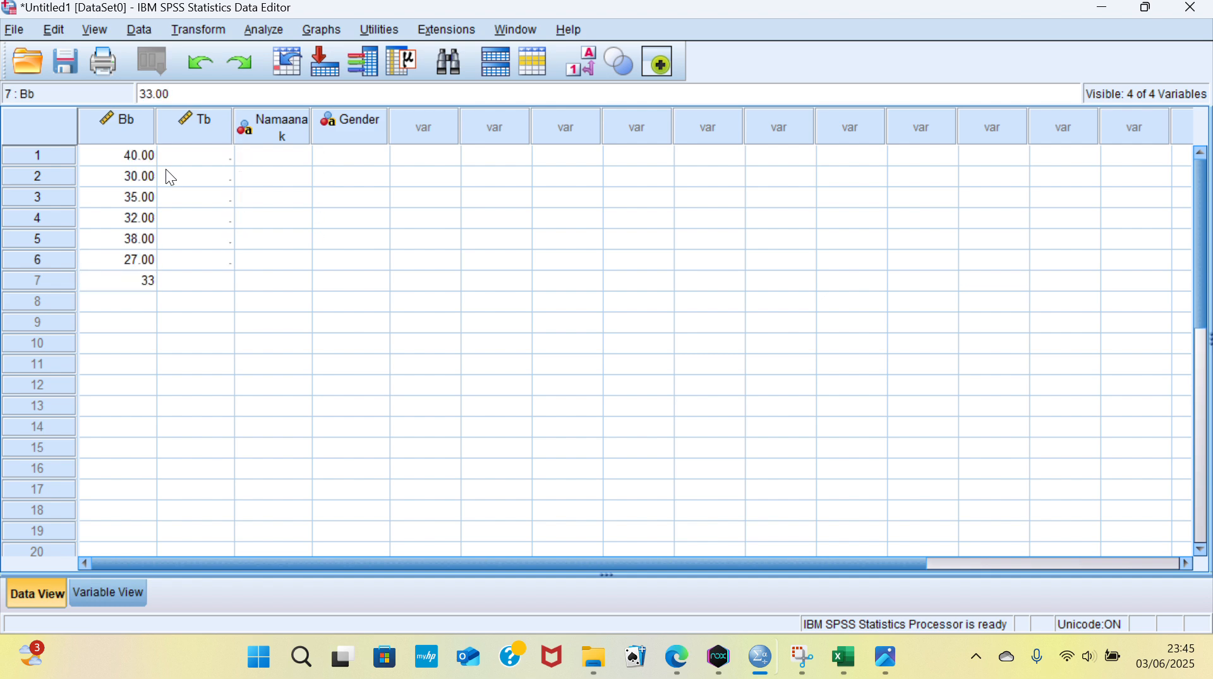
{"action": "key", "text": "Return"}
{"action": "type", "text": "39"}
{"action": "key", "text": "Return"}
{"action": "type", "text": "2"}
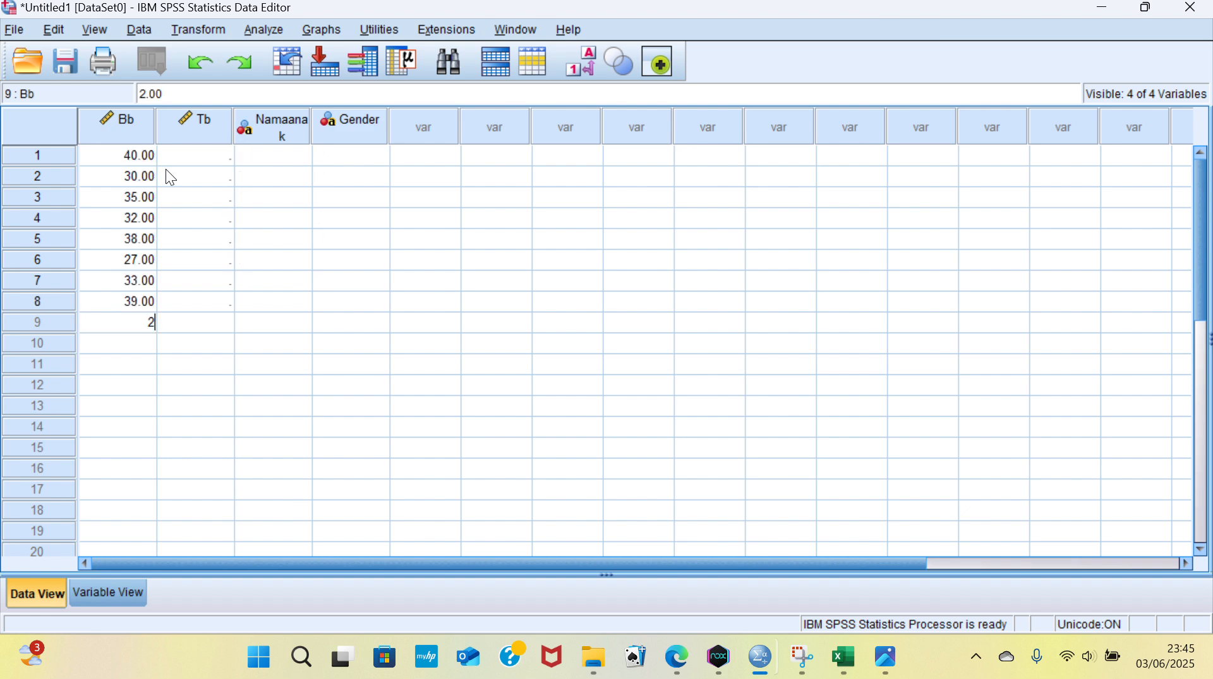
{"action": "type", "text": "8"}
{"action": "key", "text": "Return"}
{"action": "type", "text": "34"}
{"action": "key", "text": "Return"}
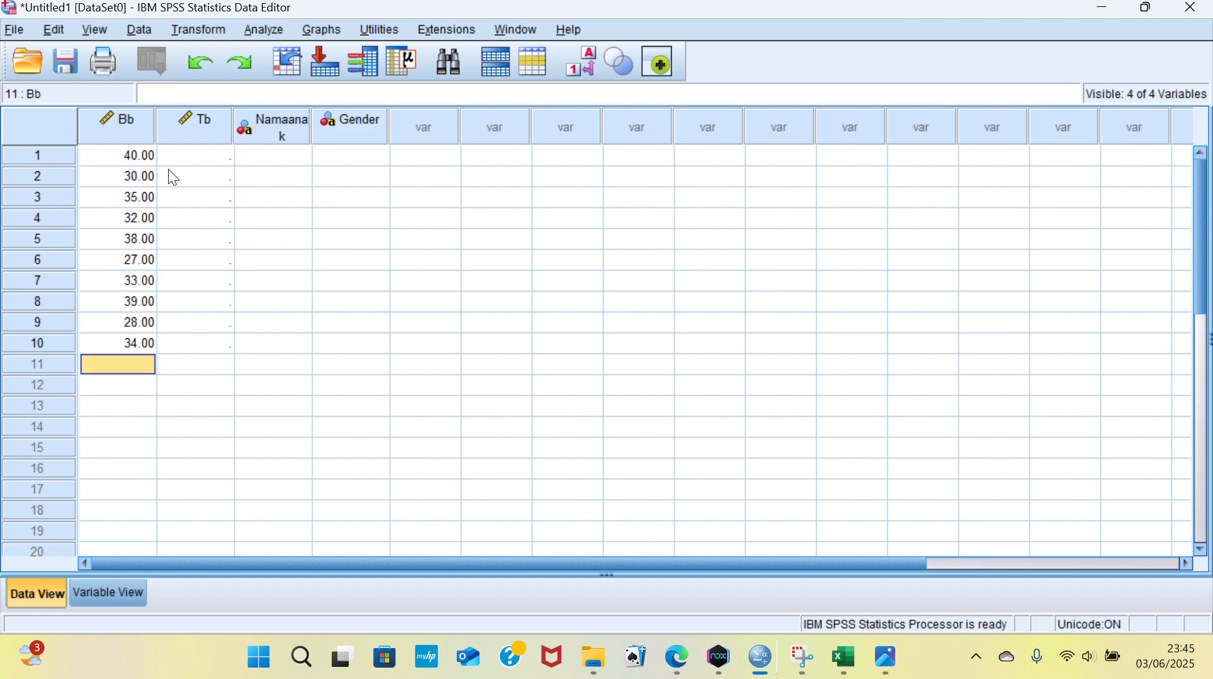
Step: Enter 140, 130, 132, 137 and 131 as the Tb values of rows 1 to 5
{"action": "left_click", "coordinate": [195, 151]}
{"action": "left_click", "coordinate": [202, 151]}
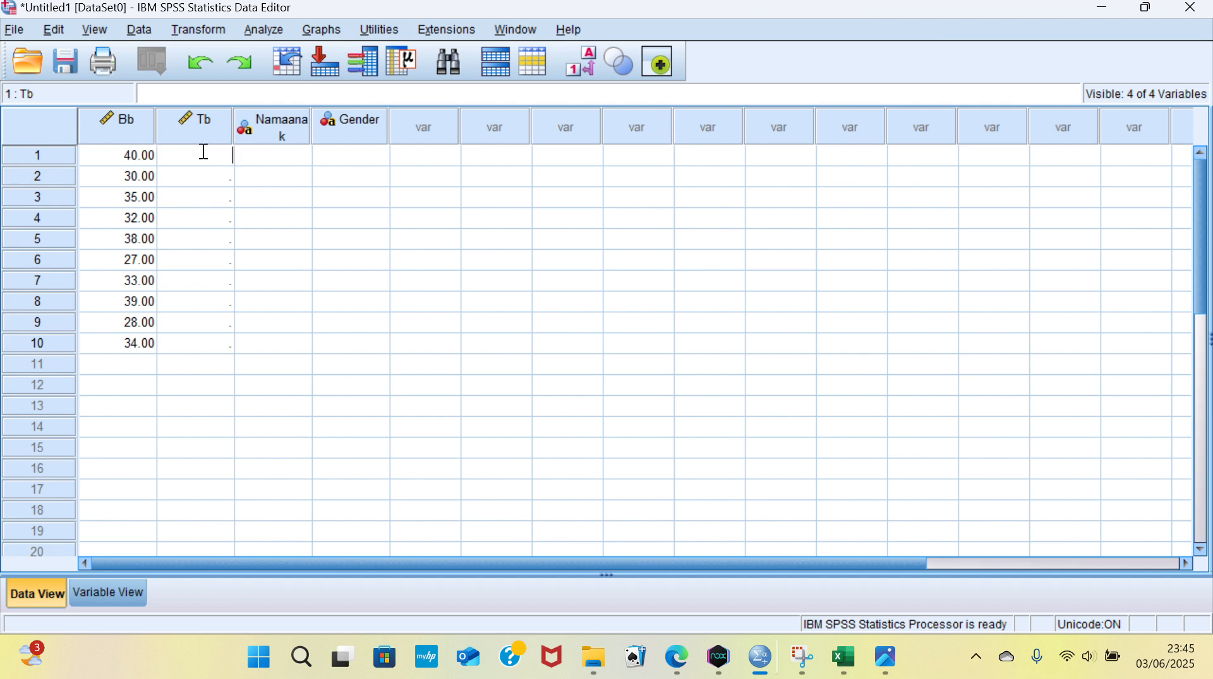
{"action": "type", "text": "140"}
{"action": "key", "text": "Return"}
{"action": "type", "text": "130"}
{"action": "key", "text": "Return"}
{"action": "type", "text": "132"}
{"action": "key", "text": "Return"}
{"action": "type", "text": "137"}
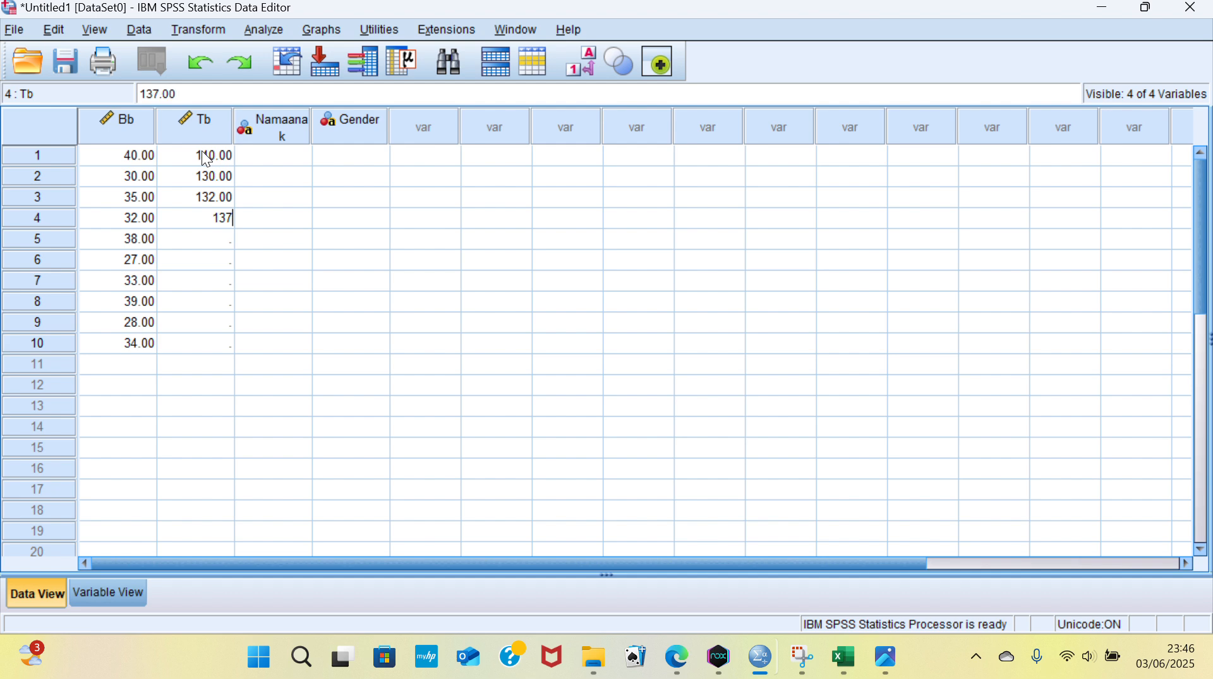
{"action": "key", "text": "Return"}
{"action": "type", "text": "131"}
{"action": "key", "text": "Return"}
Step: Enter 129, 133, 135, 139 and 136 as the Tb values of rows 6 to 10
{"action": "type", "text": "129"}
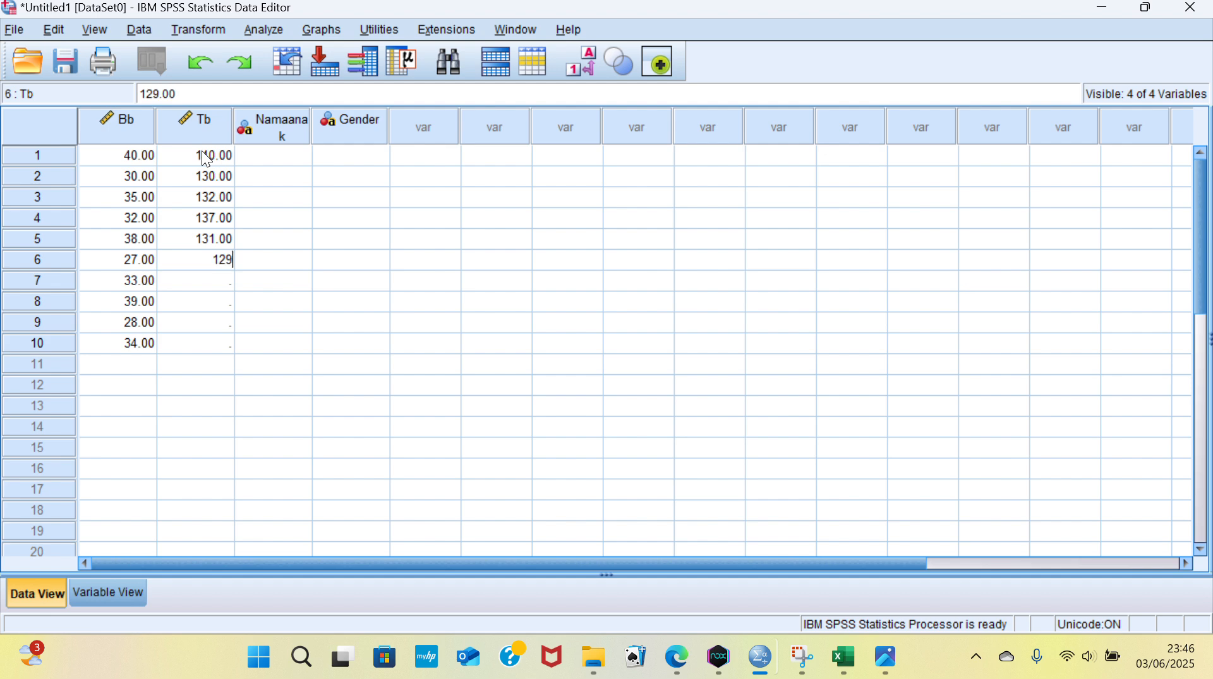
{"action": "key", "text": "Return"}
{"action": "type", "text": "133"}
{"action": "key", "text": "Return"}
{"action": "type", "text": "1"}
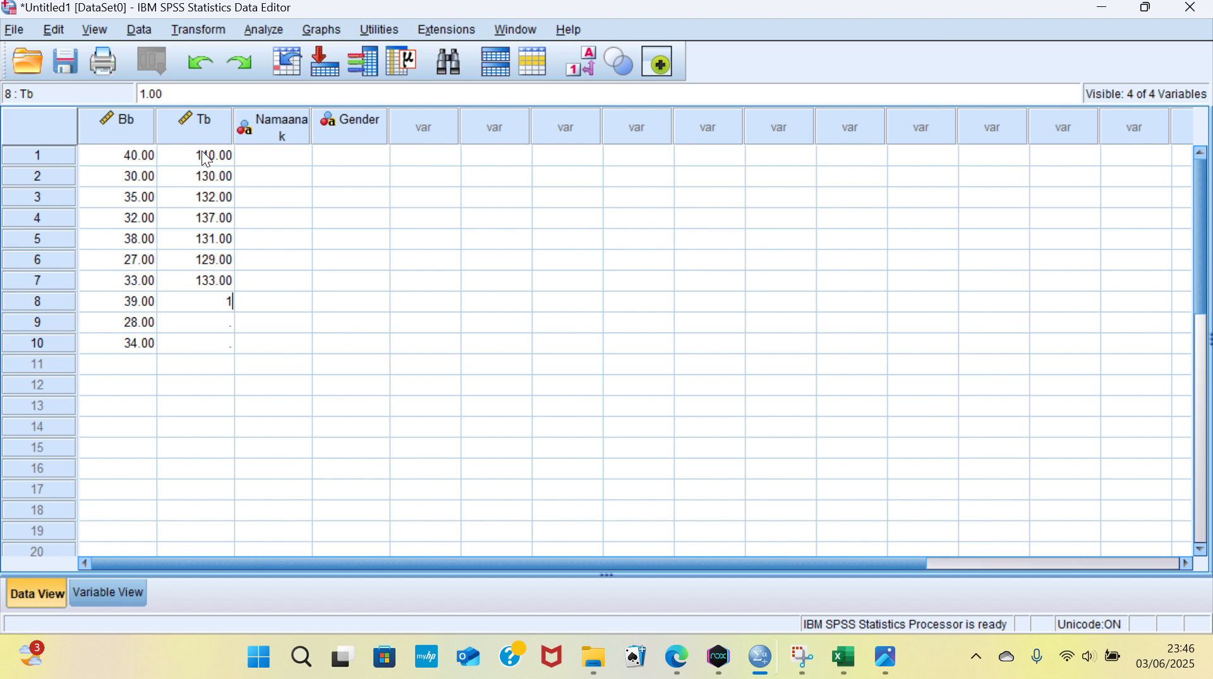
{"action": "type", "text": "35"}
{"action": "key", "text": "Return"}
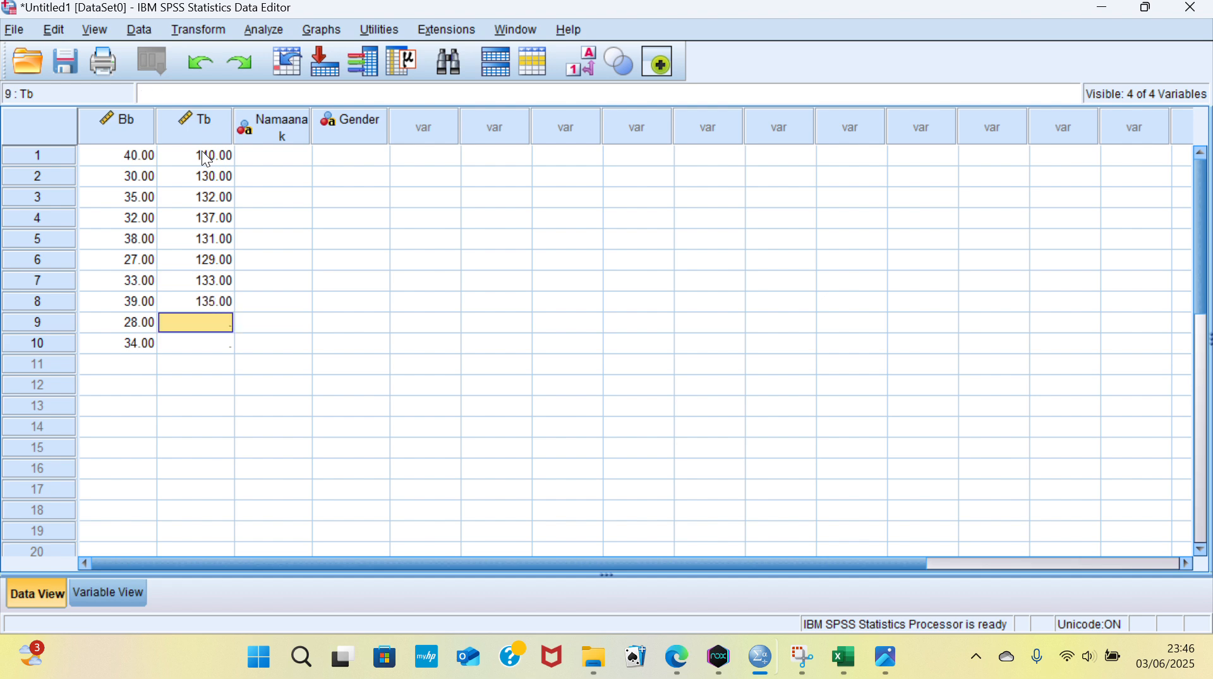
{"action": "type", "text": "139"}
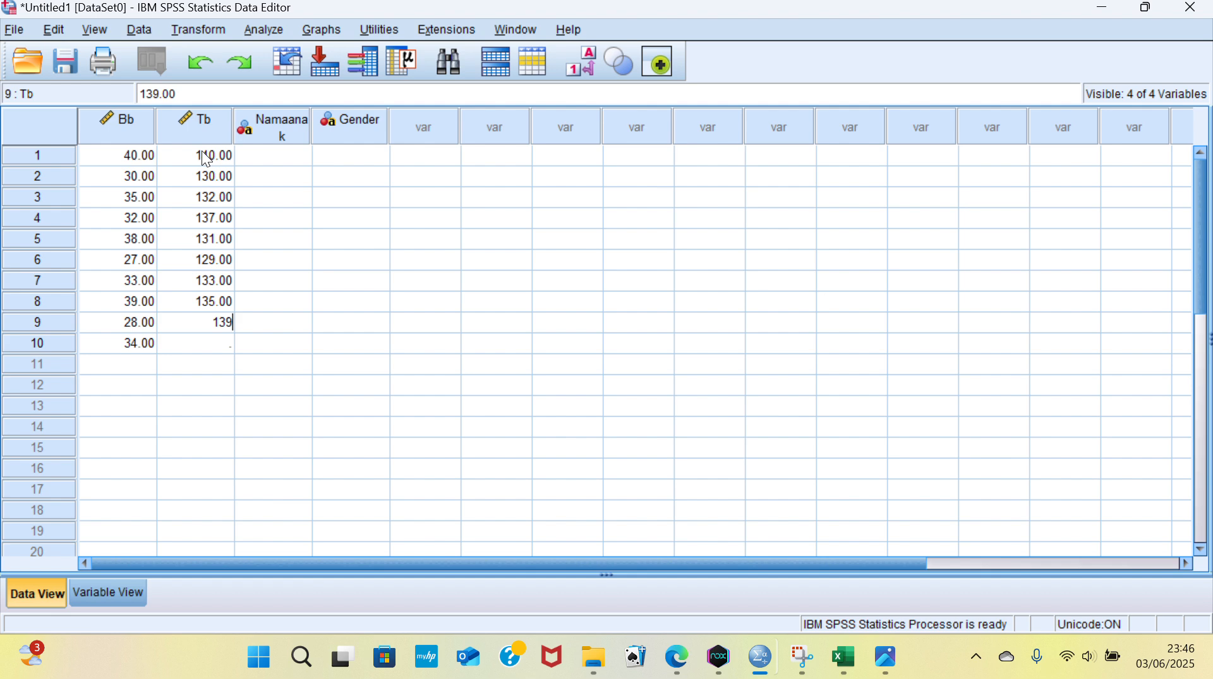
{"action": "key", "text": "Return"}
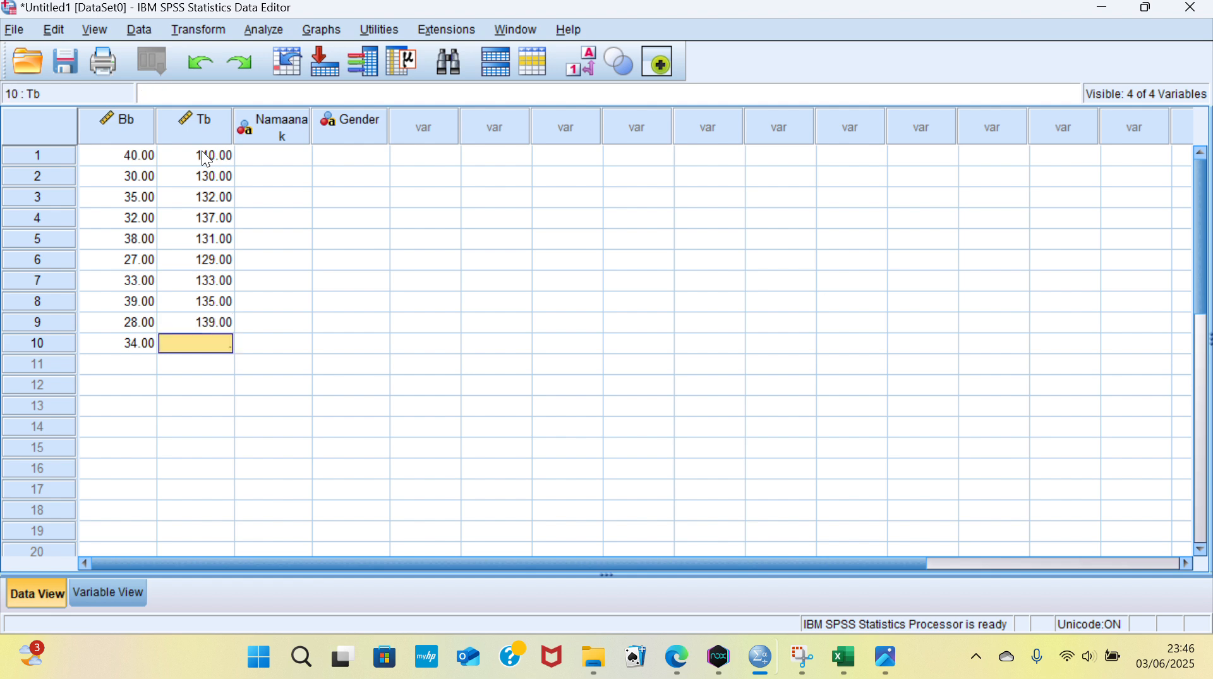
{"action": "type", "text": "136"}
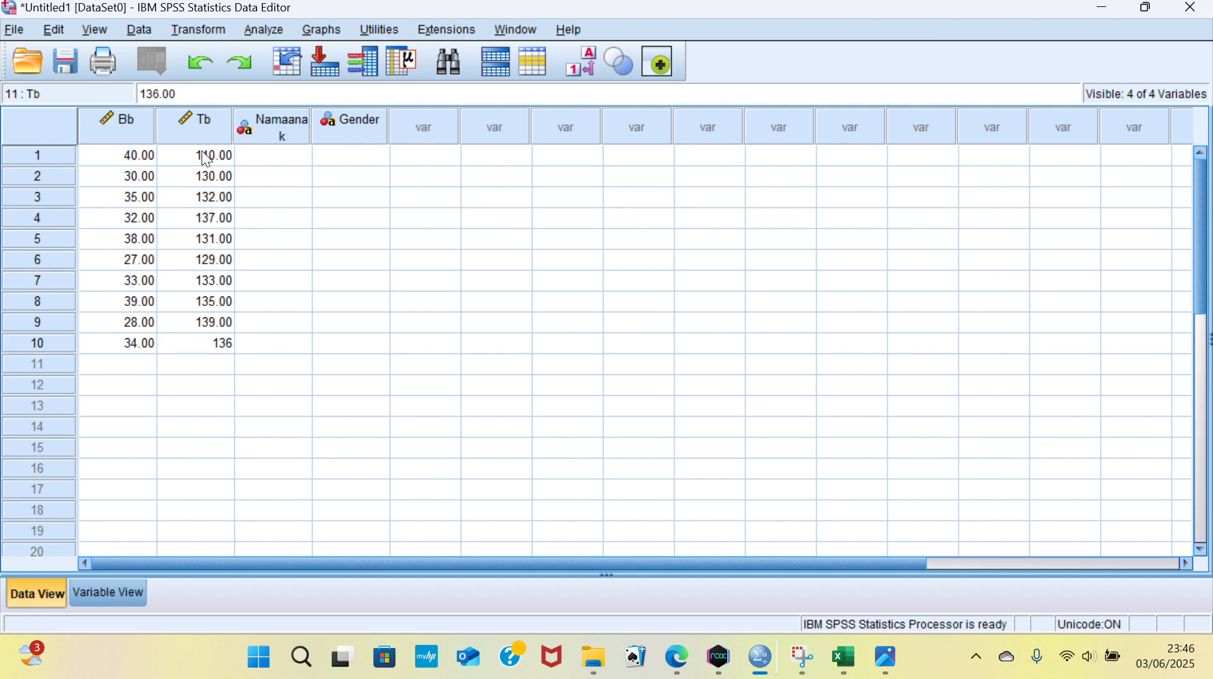
{"action": "key", "text": "Return"}
Step: Enter the first child's name in row 1 of the Namaanak column
{"action": "left_click", "coordinate": [299, 155]}
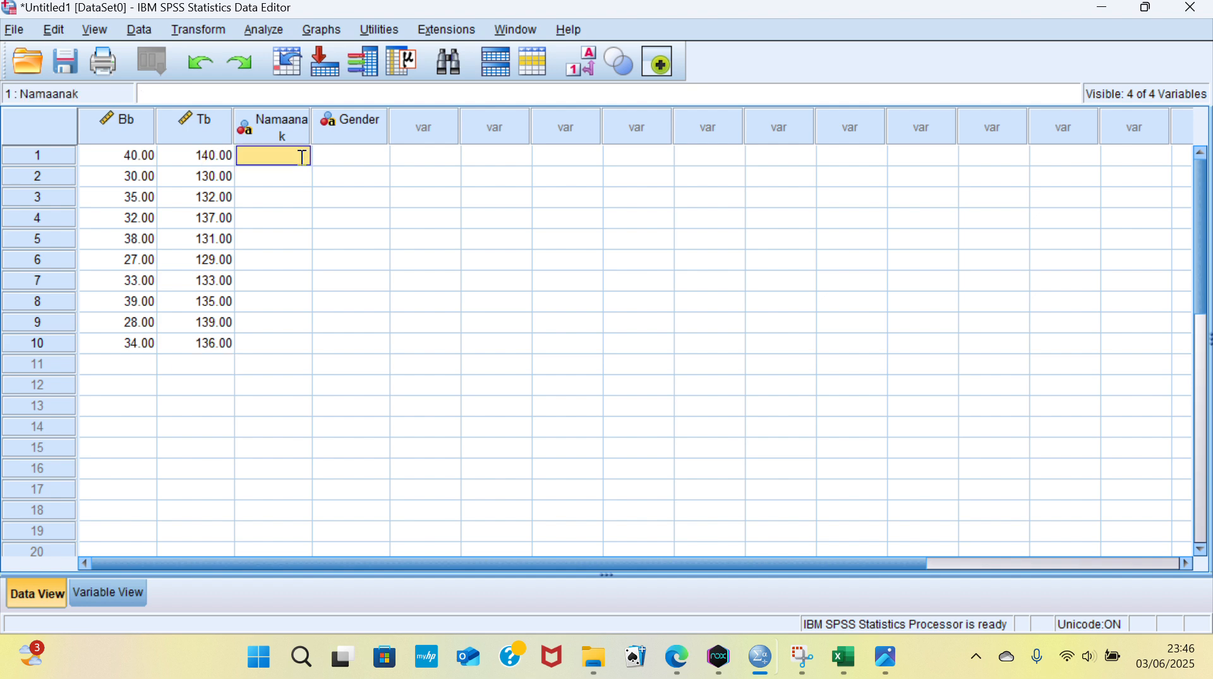
{"action": "left_click", "coordinate": [301, 155]}
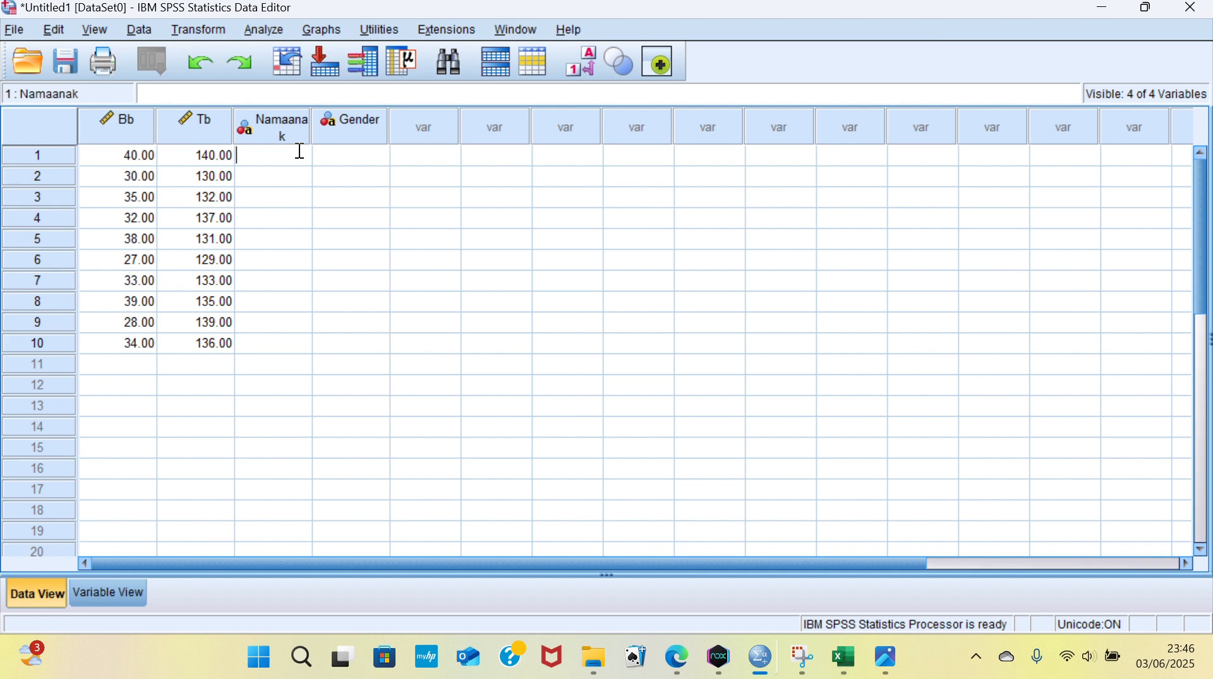
{"action": "type", "text": "Raziq"}
{"action": "left_click", "coordinate": [299, 152]}
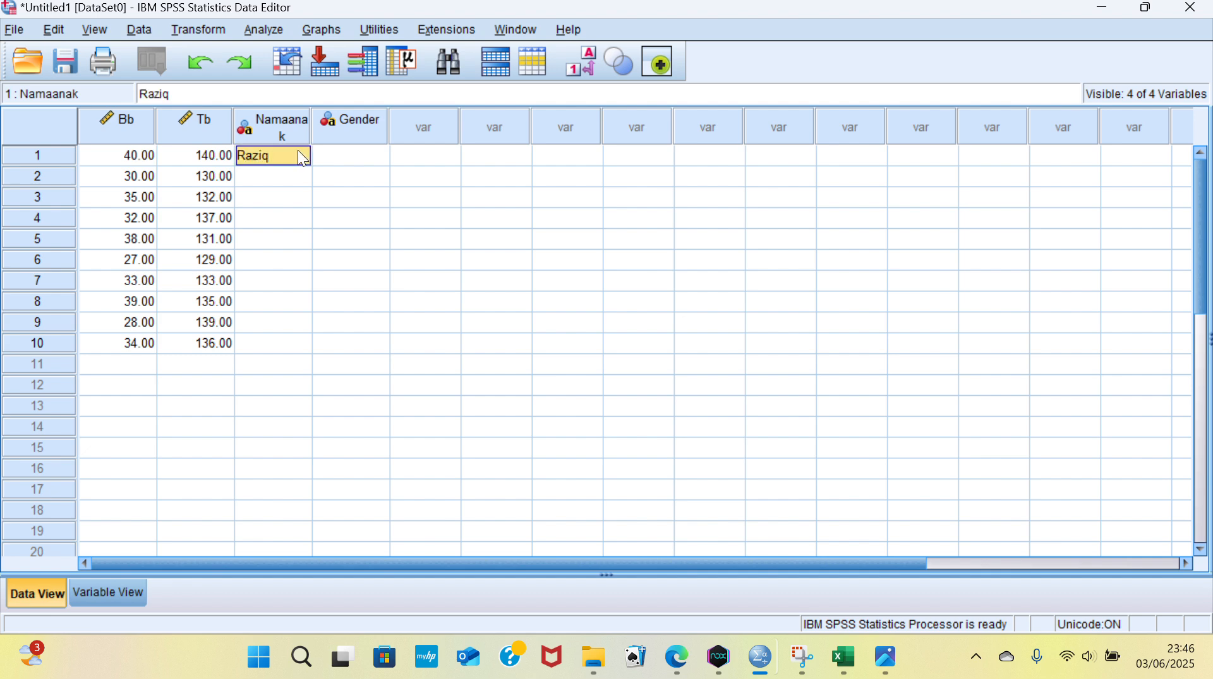
{"action": "key", "text": "BackSpace"}
{"action": "key", "text": "BackSpace"}
{"action": "key", "text": "BackSpace"}
{"action": "key", "text": "BackSpace"}
{"action": "key", "text": "BackSpace"}
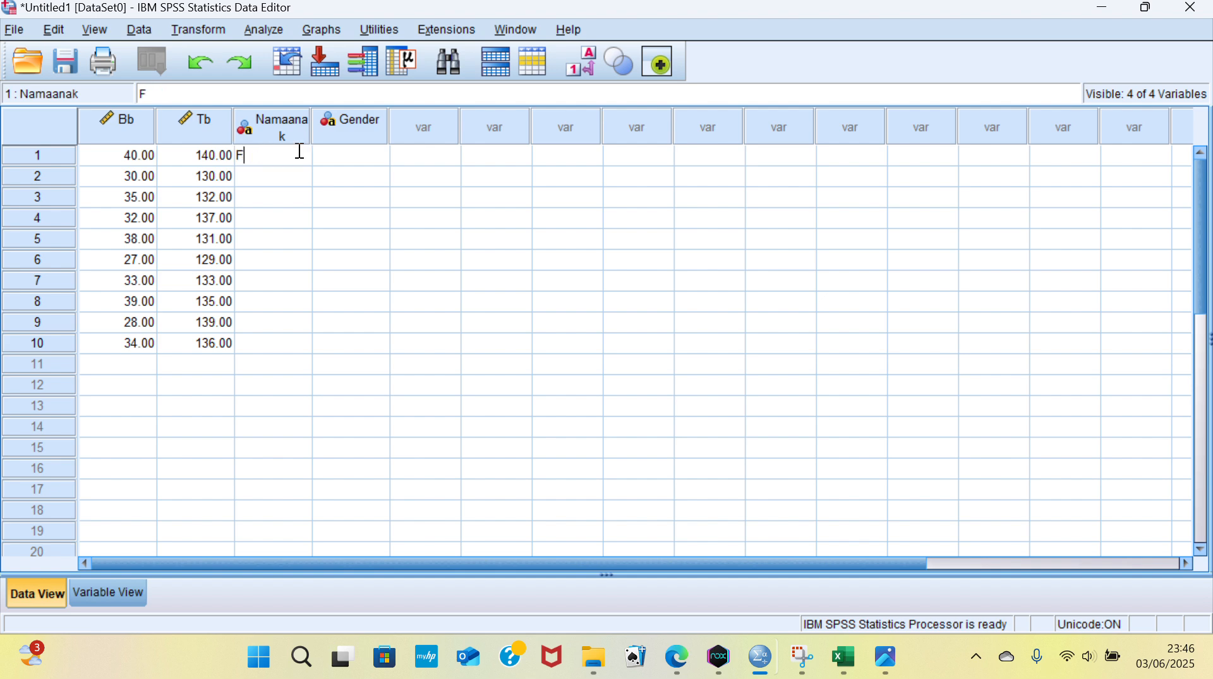
{"action": "type", "text": "Raziq"}
Step: Enter the children's names in rows 2 and 3 of the Namaanak column
{"action": "left_click", "coordinate": [301, 182]}
{"action": "type", "text": "Faruk"}
{"action": "left_click", "coordinate": [294, 201]}
{"action": "type", "text": "E"}
{"action": "key", "text": "BackSpace"}
{"action": "type", "text": "Roma"}
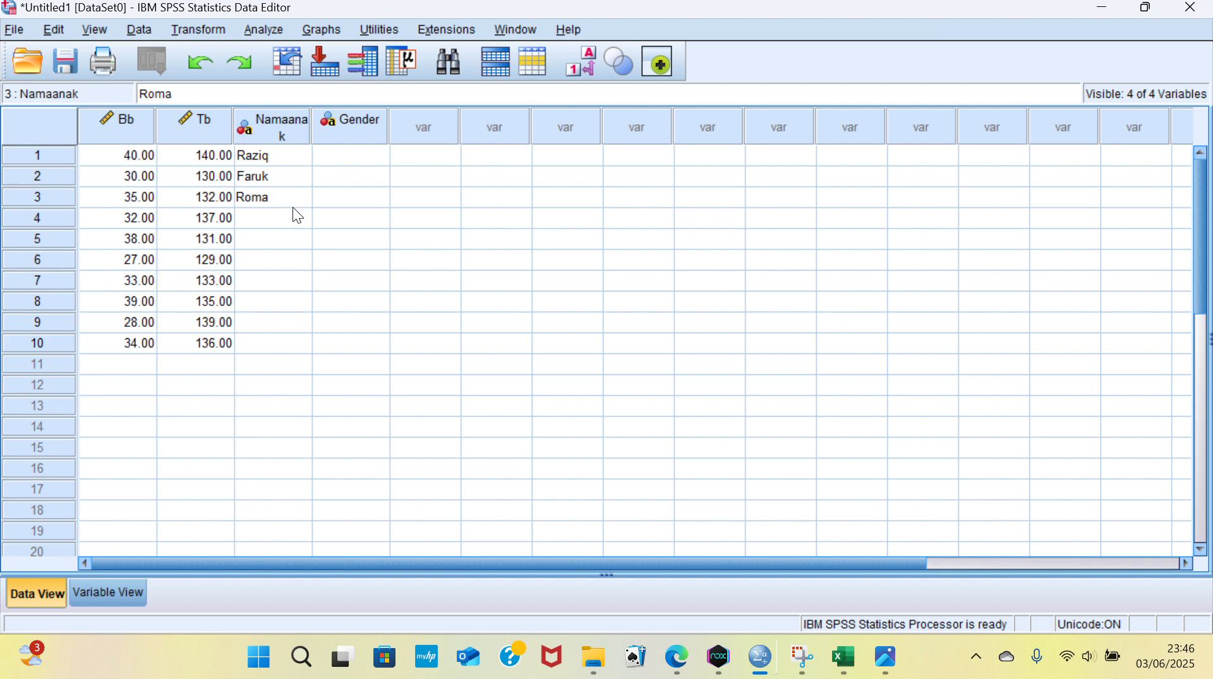
Step: Enter the children's names in rows 4 to 6 of the Namaanak column
{"action": "left_click", "coordinate": [298, 223]}
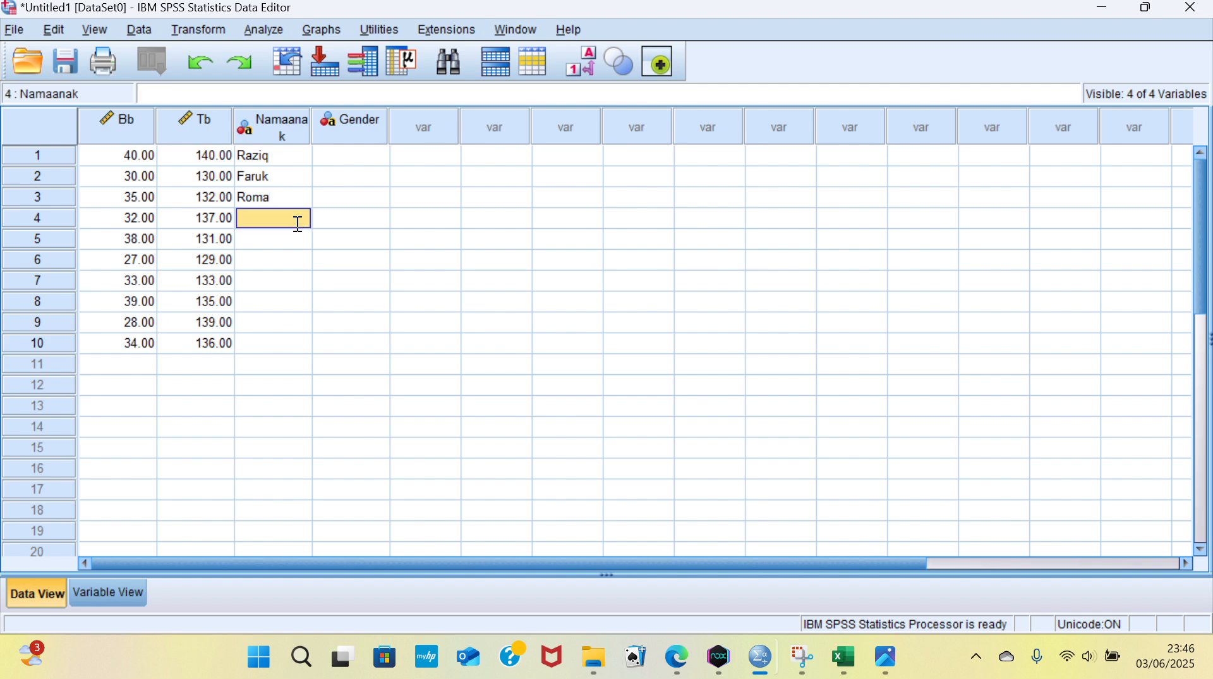
{"action": "left_click", "coordinate": [294, 218]}
{"action": "type", "text": "Rok"}
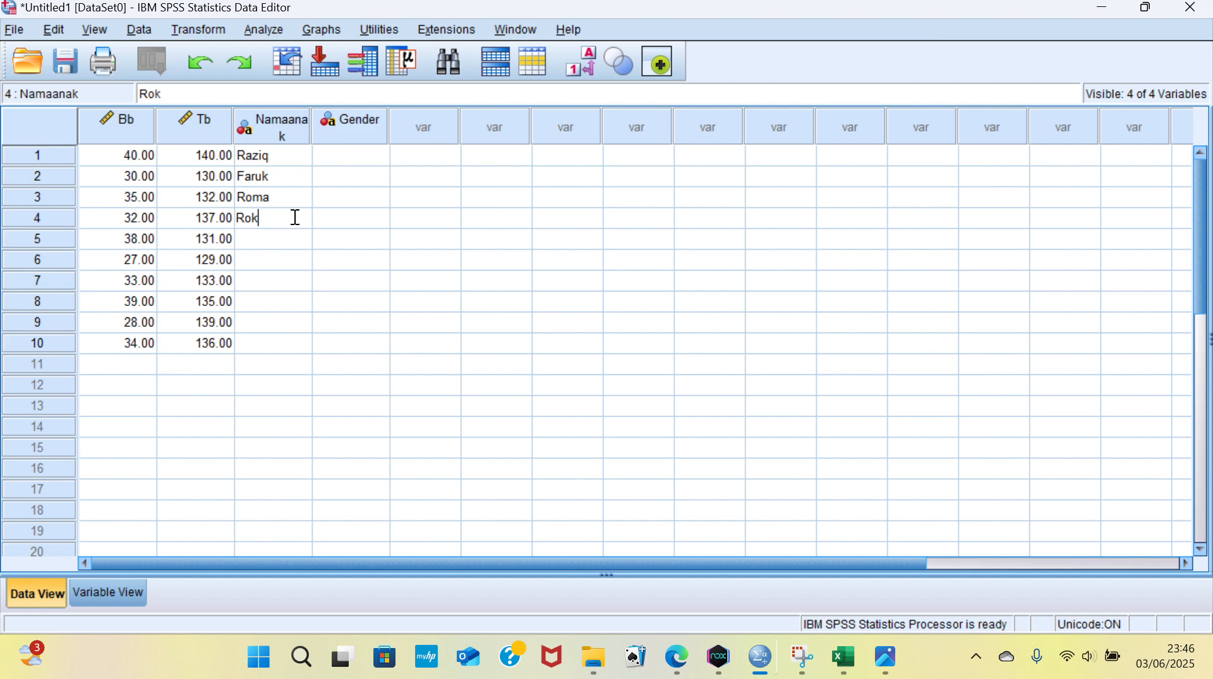
{"action": "type", "text": "i"}
{"action": "left_click", "coordinate": [288, 240]}
{"action": "type", "text": "Lana"}
{"action": "left_click", "coordinate": [247, 260]}
{"action": "type", "text": "Fiska"}
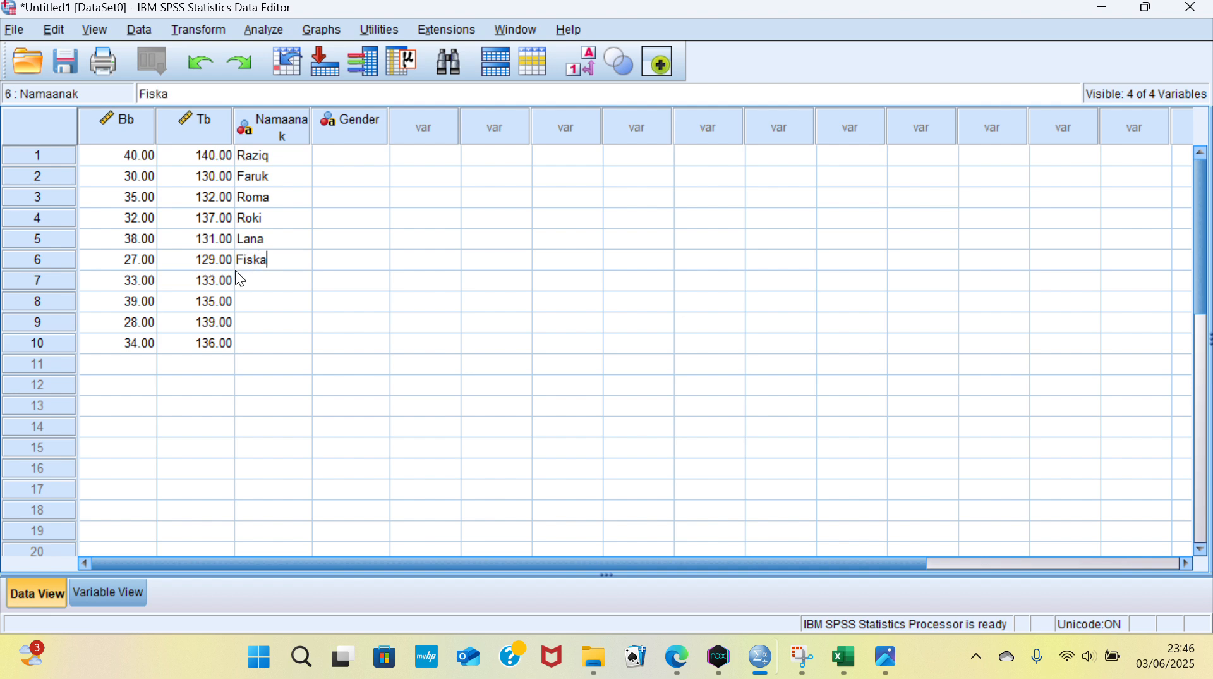
Step: Fill rows 7 to 10 of the Namaanak column with the remaining children's names
{"action": "left_click", "coordinate": [240, 283]}
{"action": "type", "text": "Mirna"}
{"action": "left_click", "coordinate": [256, 304]}
{"action": "type", "text": "Keyla"}
{"action": "left_click", "coordinate": [263, 321]}
{"action": "type", "text": "Romi"}
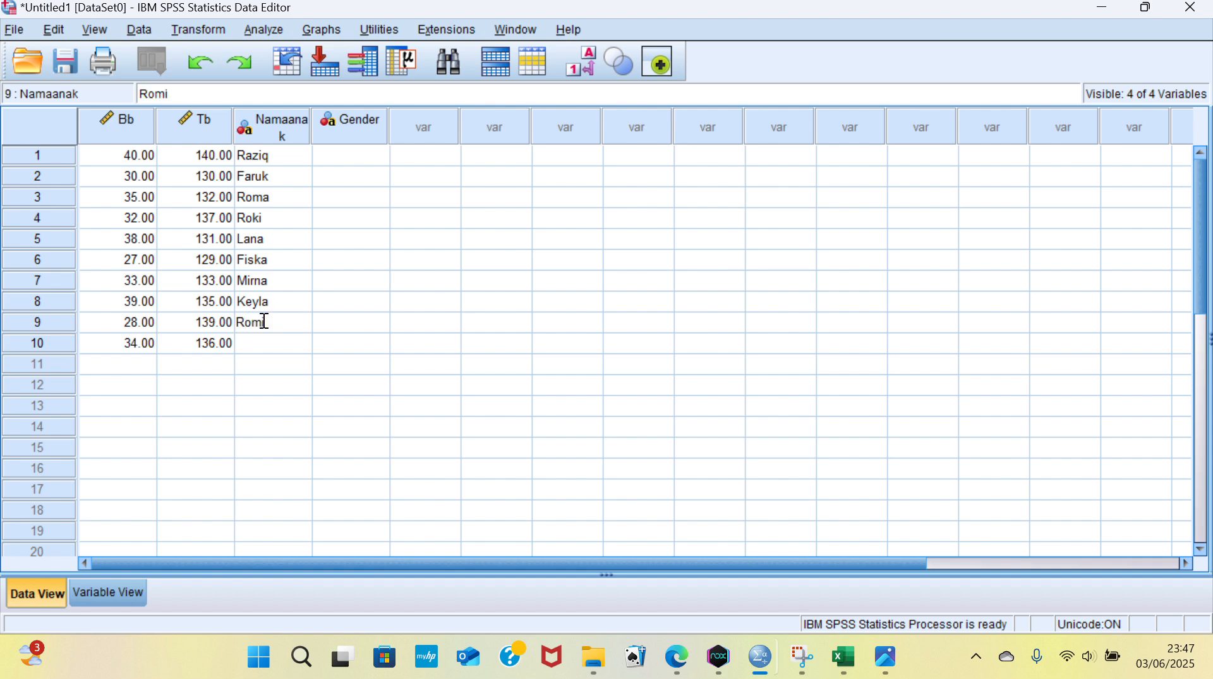
{"action": "left_click", "coordinate": [273, 345]}
{"action": "type", "text": "R"}
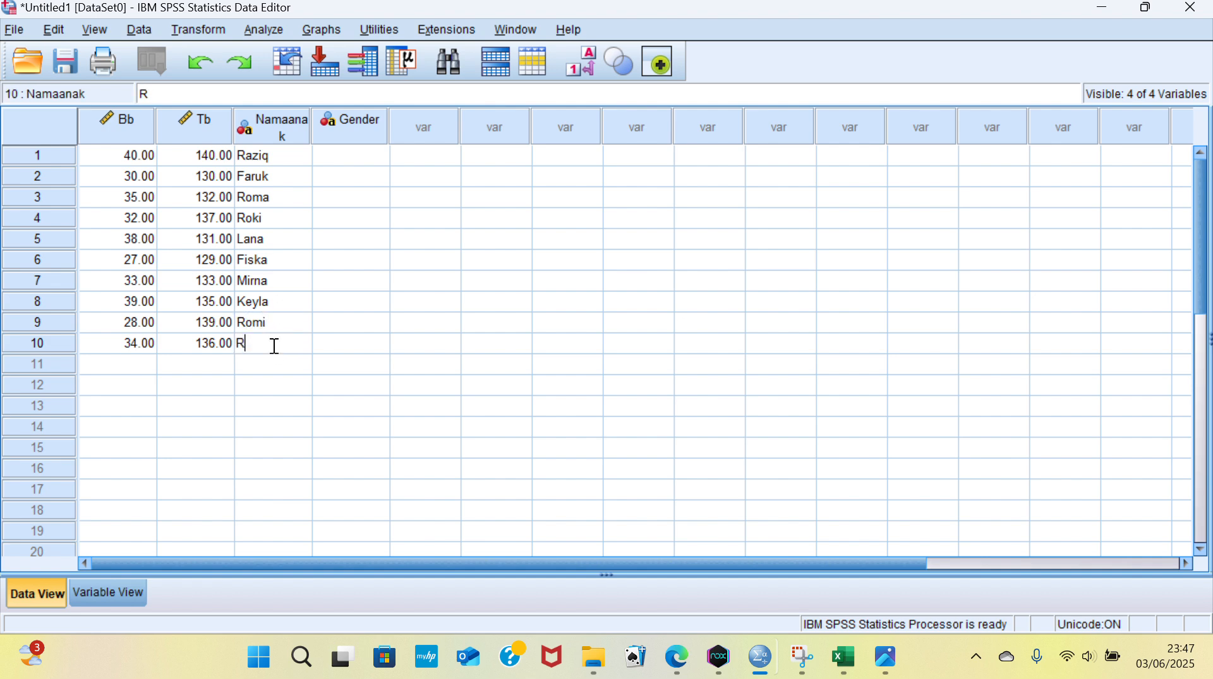
{"action": "type", "text": "ika"}
Step: Enter Cowok as the Gender value in rows 1 and 2
{"action": "left_click", "coordinate": [348, 157]}
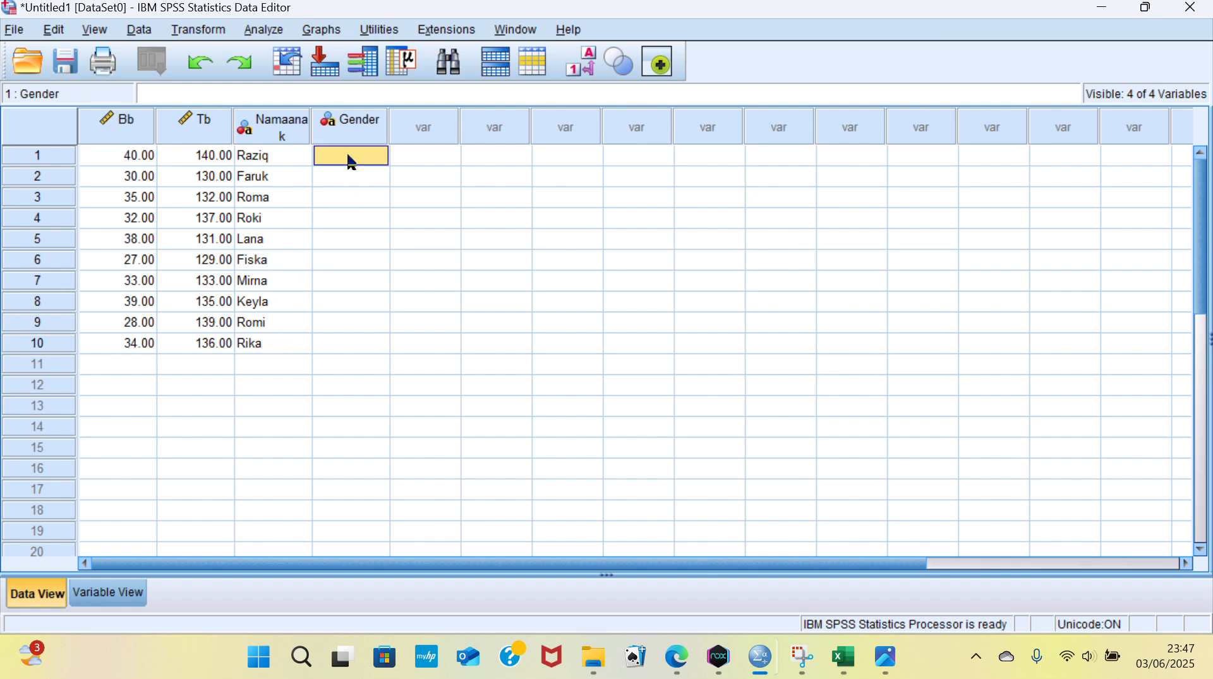
{"action": "type", "text": "Cowok"}
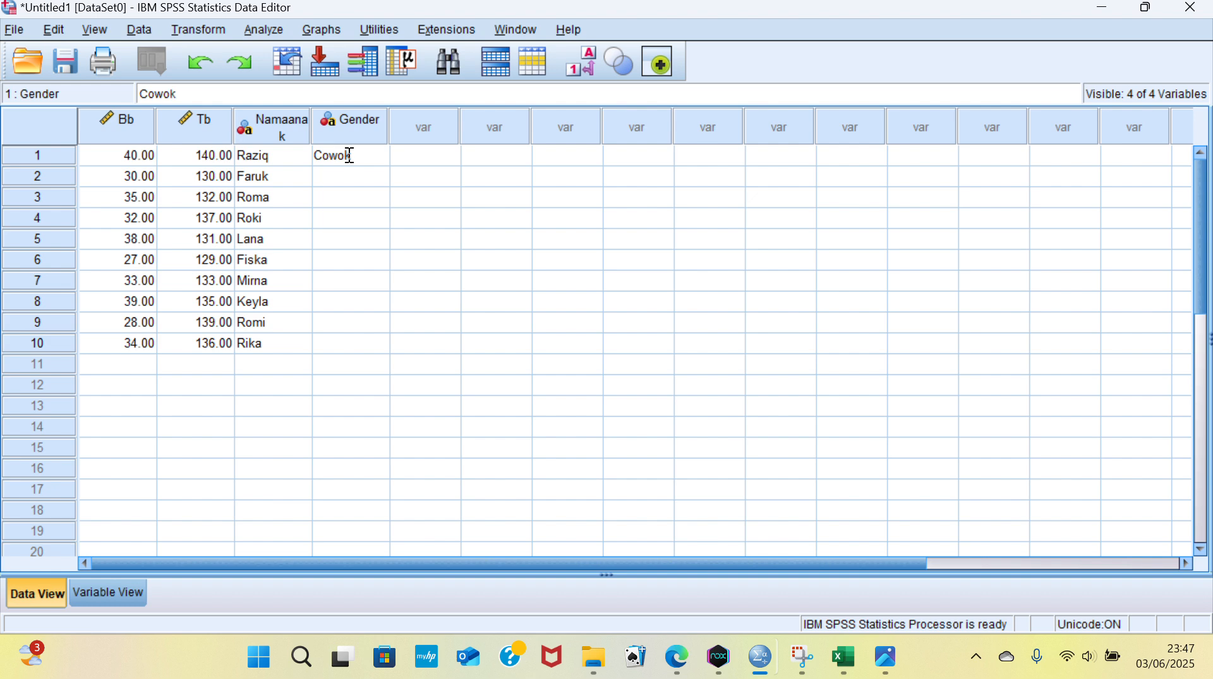
{"action": "left_click", "coordinate": [365, 182]}
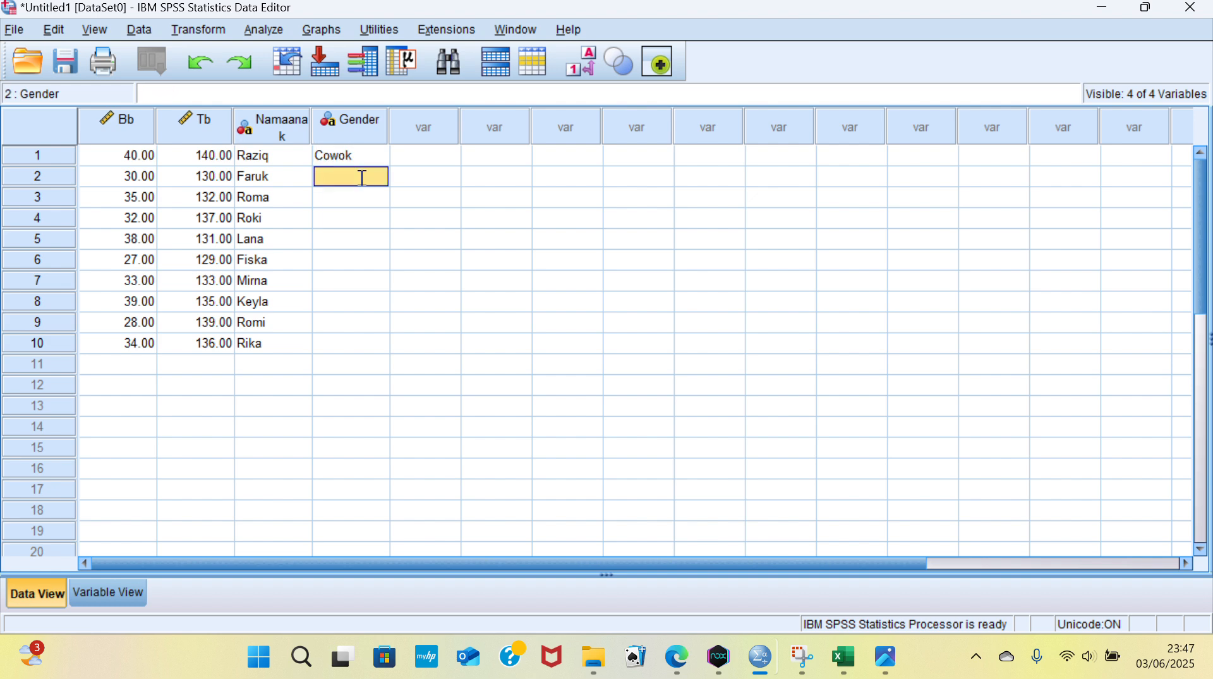
{"action": "type", "text": "Cowok"}
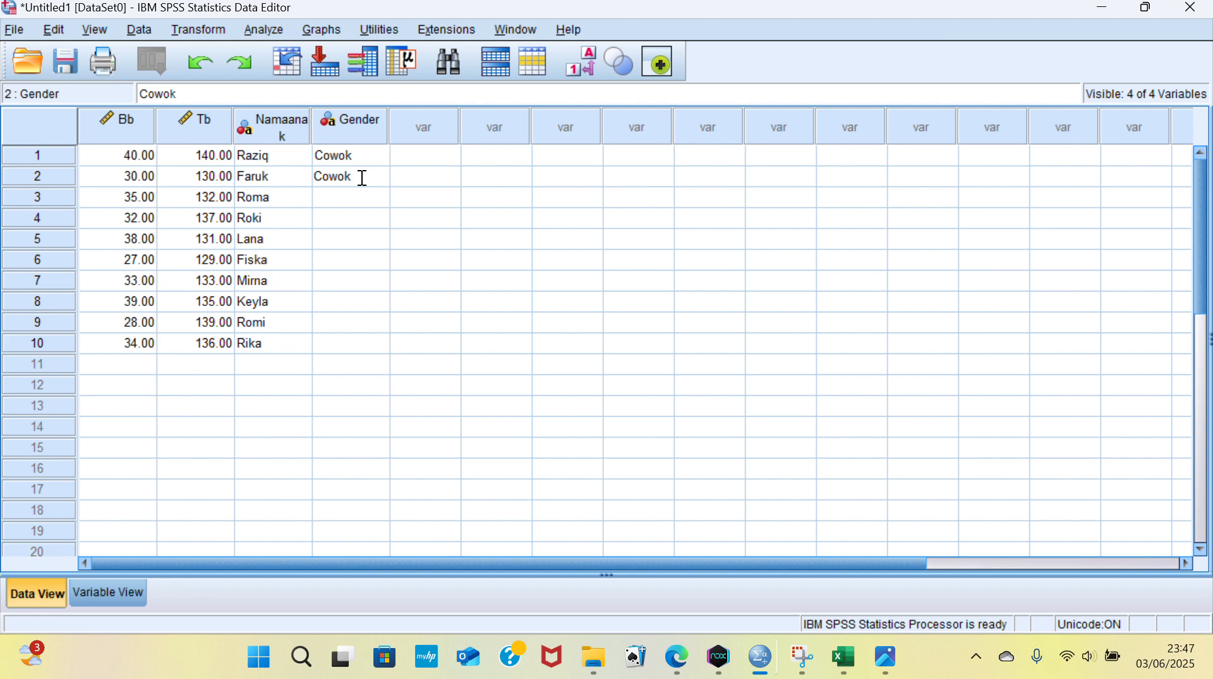
{"action": "key", "text": "Return"}
Step: Enter Cowok as the Gender value in rows 3 and 4
{"action": "type", "text": "Cowo"}
{"action": "key", "text": "Return"}
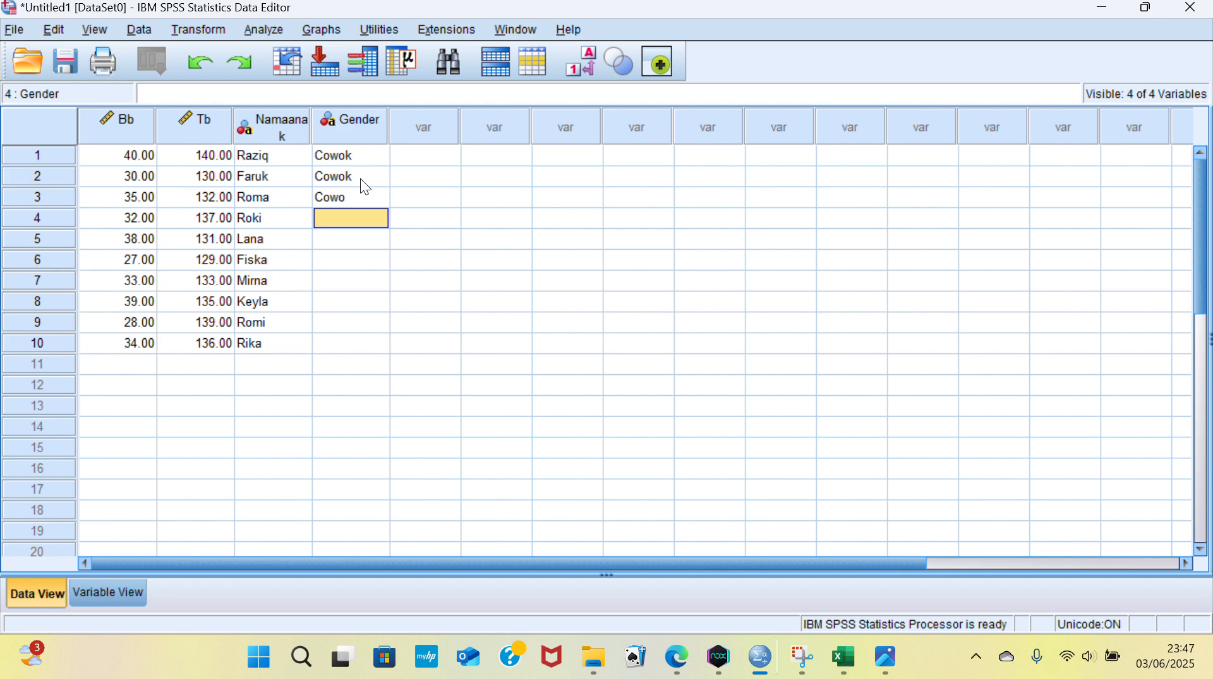
{"action": "left_click", "coordinate": [370, 199]}
{"action": "type", "text": "k"}
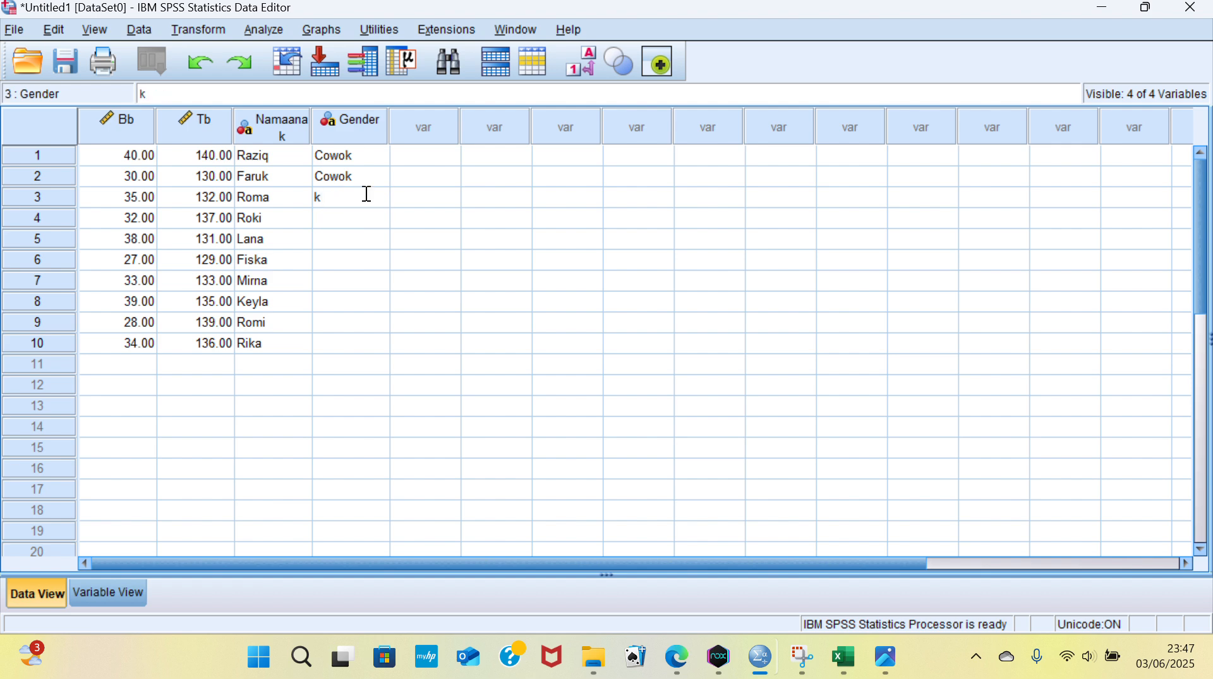
{"action": "key", "text": "BackSpace"}
{"action": "type", "text": "co"}
{"action": "key", "text": "BackSpace"}
{"action": "key", "text": "BackSpace"}
{"action": "type", "text": "Cowok"}
{"action": "key", "text": "Return"}
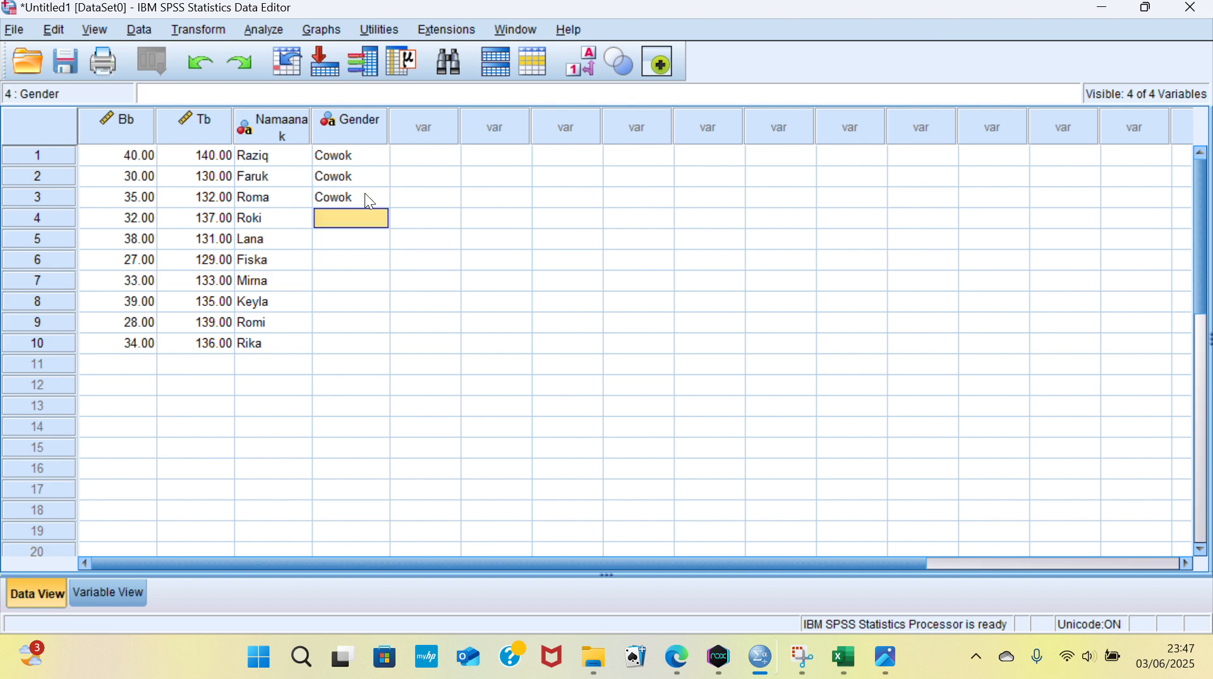
{"action": "type", "text": "Cowok"}
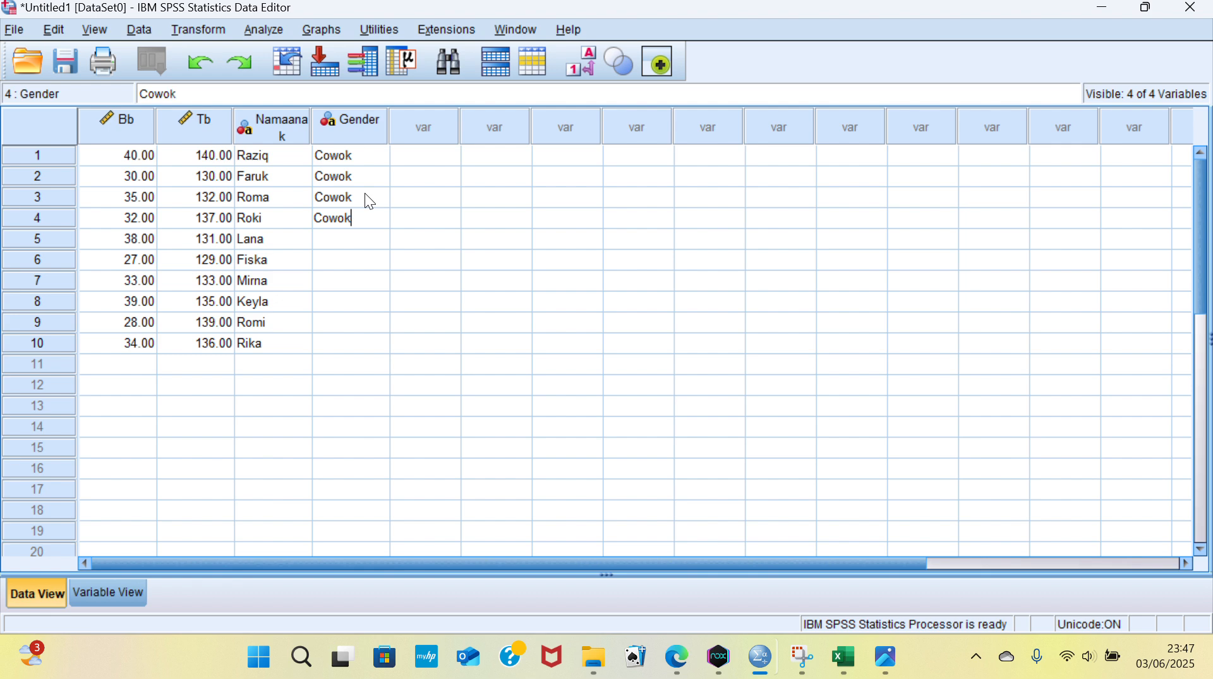
{"action": "key", "text": "Return"}
Step: Enter Cewek as the Gender value in rows 5 to 8
{"action": "type", "text": "Cewek"}
{"action": "key", "text": "Return"}
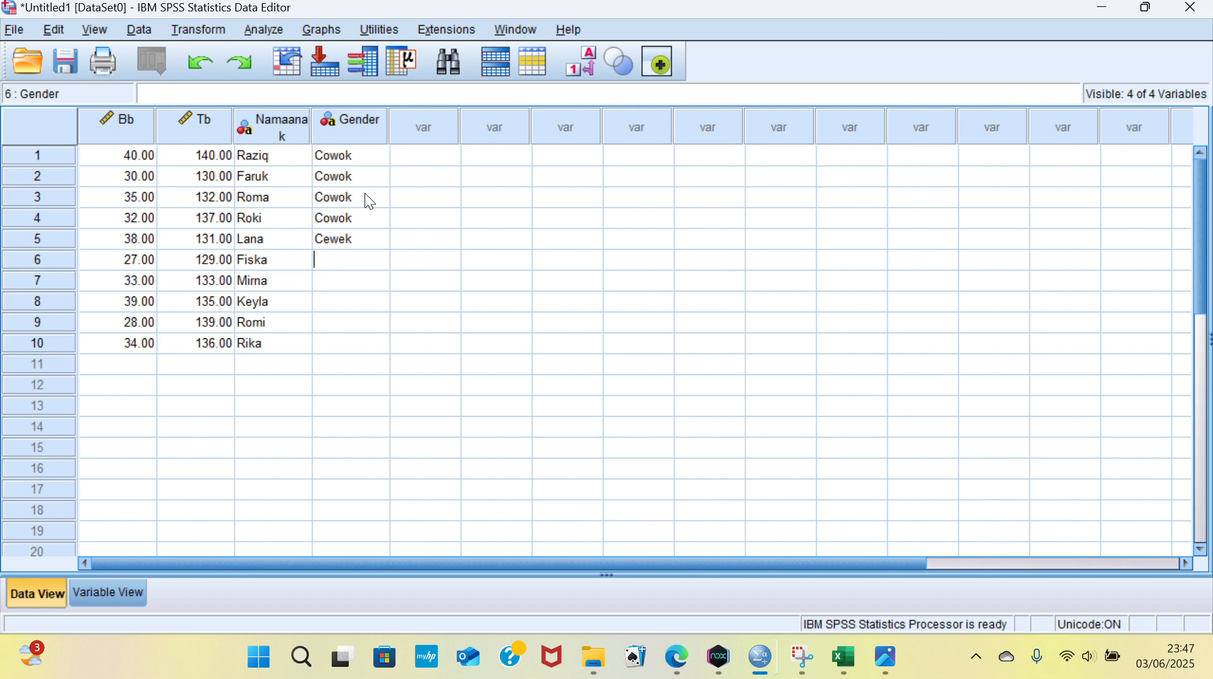
{"action": "type", "text": "Cewek"}
{"action": "key", "text": "Return"}
{"action": "type", "text": "Cewek"}
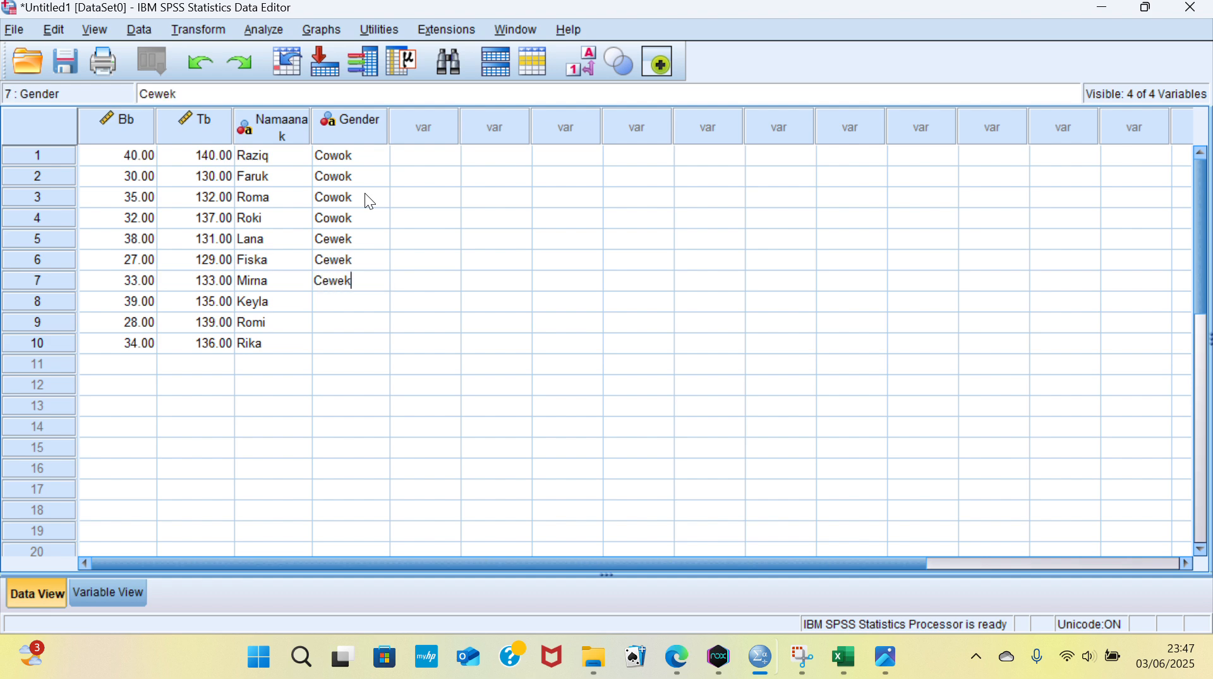
{"action": "key", "text": "Return"}
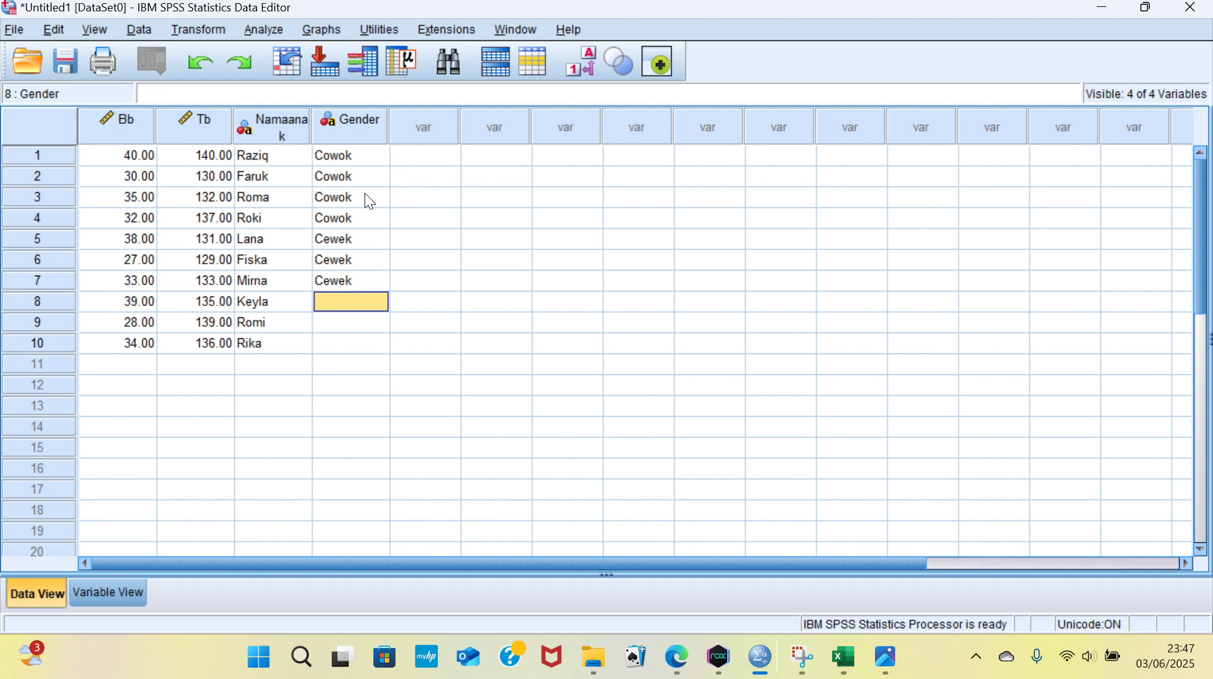
{"action": "type", "text": "Cewek"}
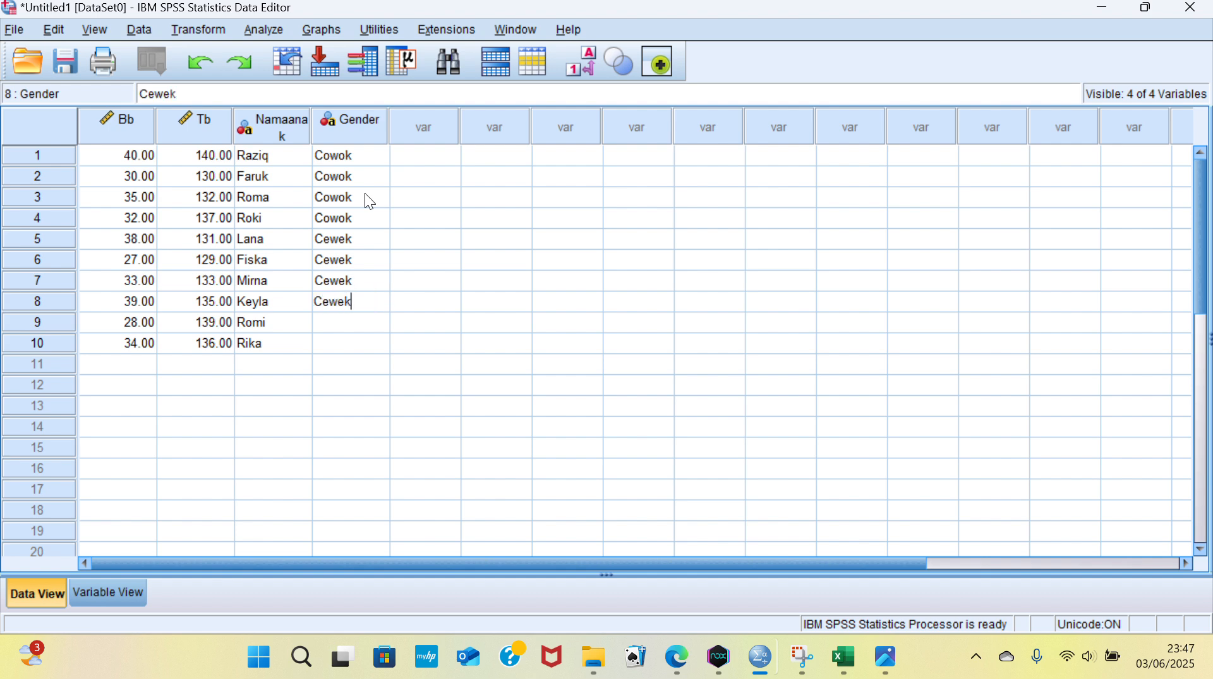
{"action": "key", "text": "Return"}
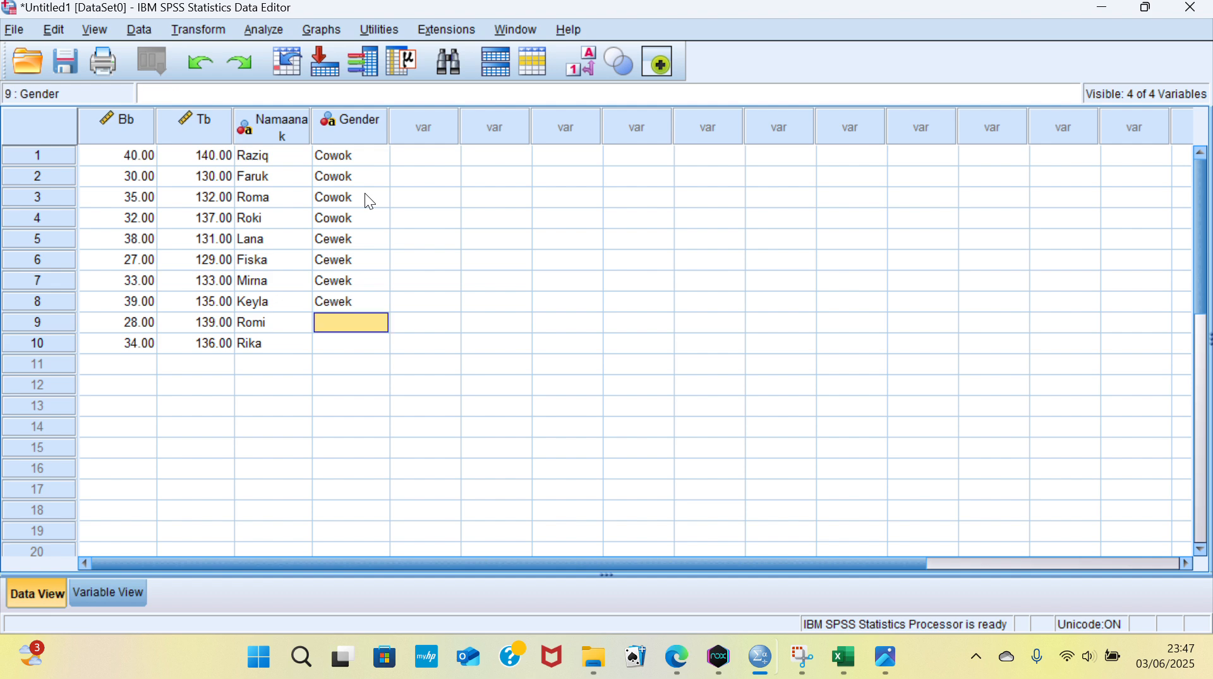
Step: Complete the Gender column with Cowok in row 9 and Cewek in row 10
{"action": "type", "text": "Cowol"}
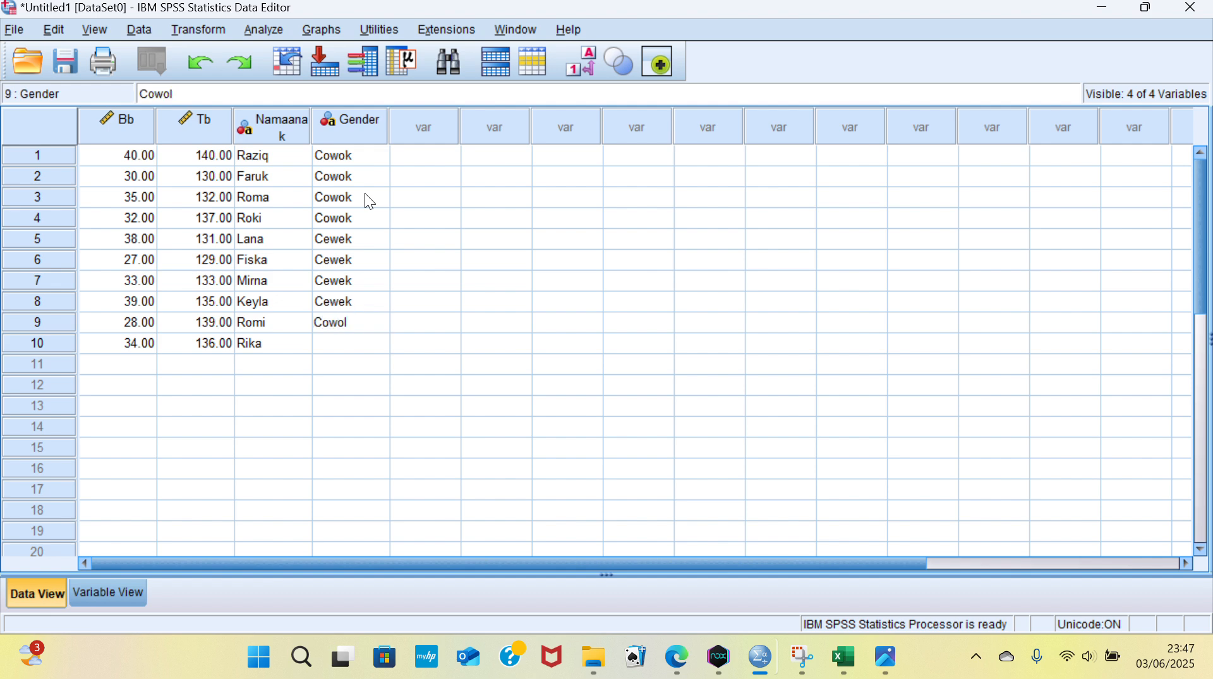
{"action": "key", "text": "BackSpace"}
{"action": "type", "text": "k"}
{"action": "key", "text": "Return"}
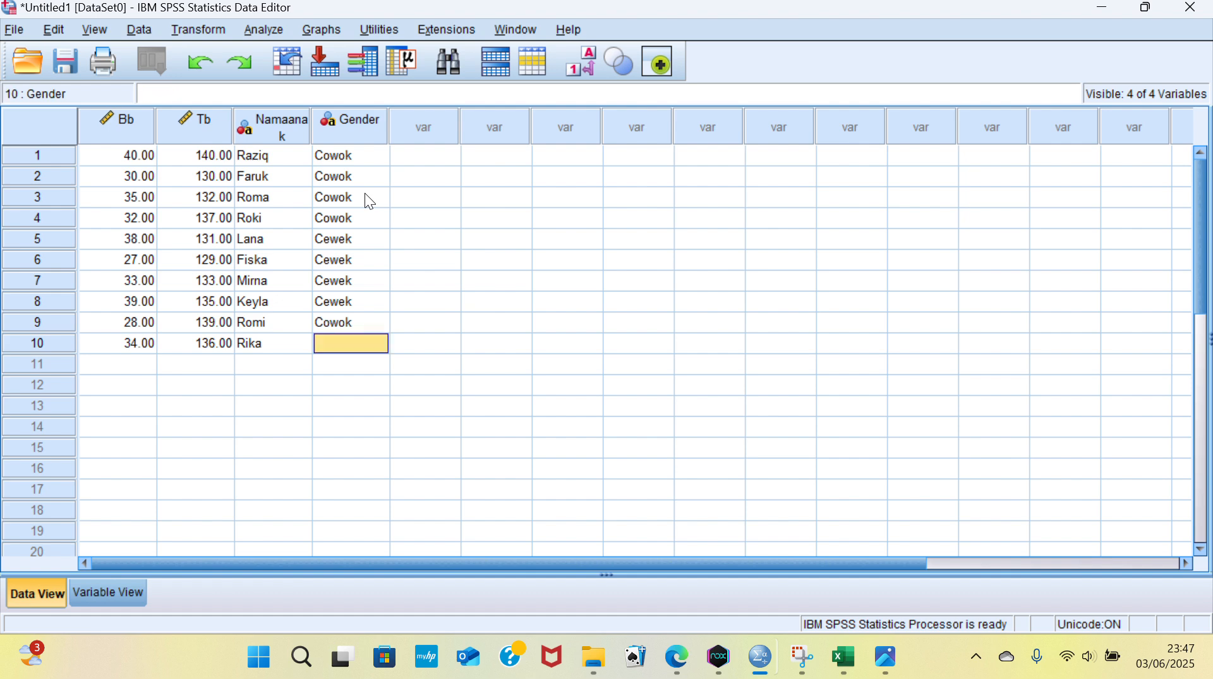
{"action": "type", "text": "Cewek"}
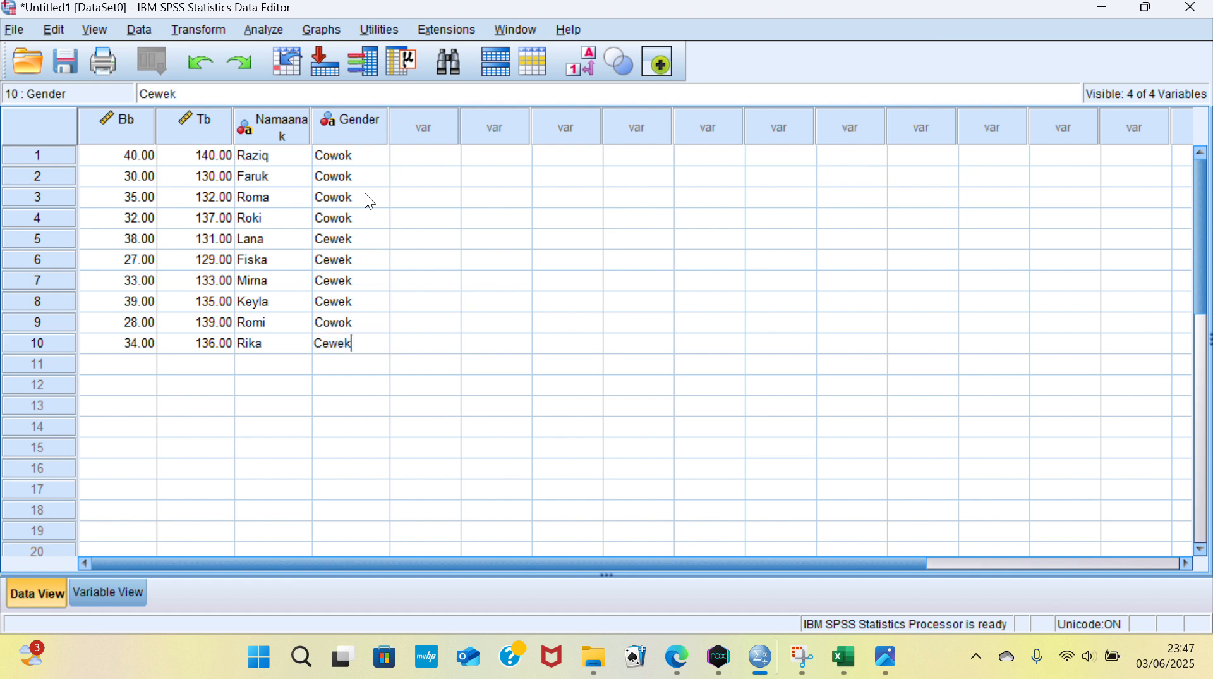
{"action": "key", "text": "Return"}
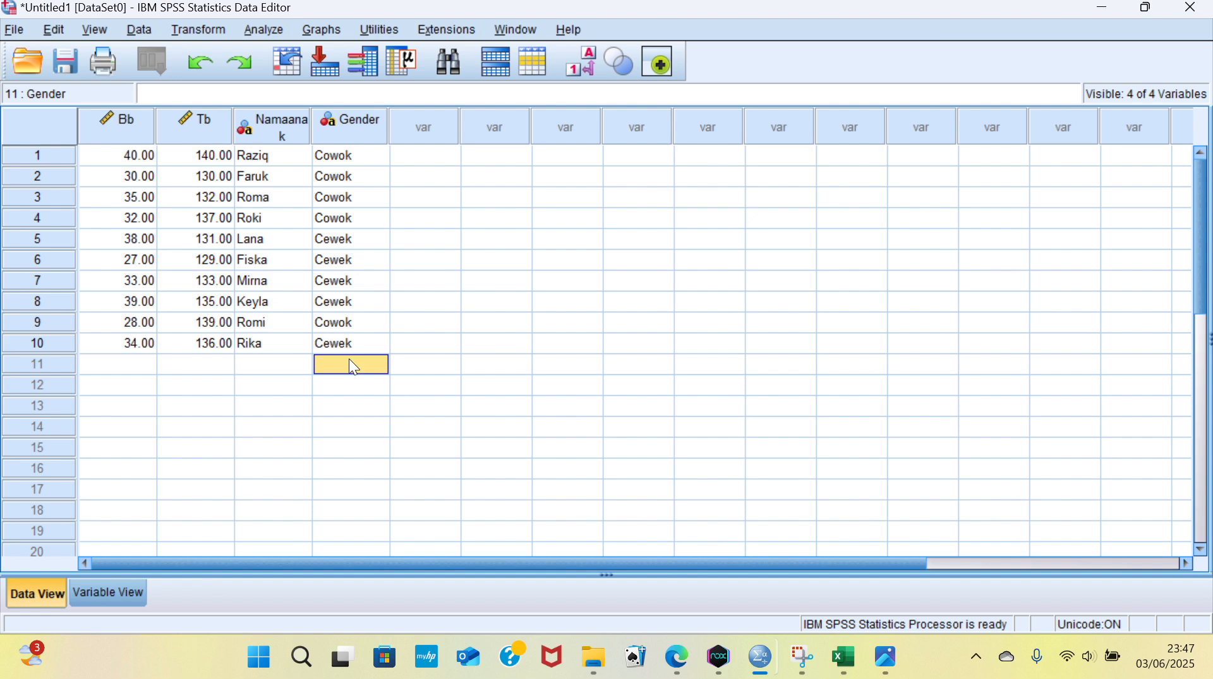
{"action": "left_click", "coordinate": [468, 380]}
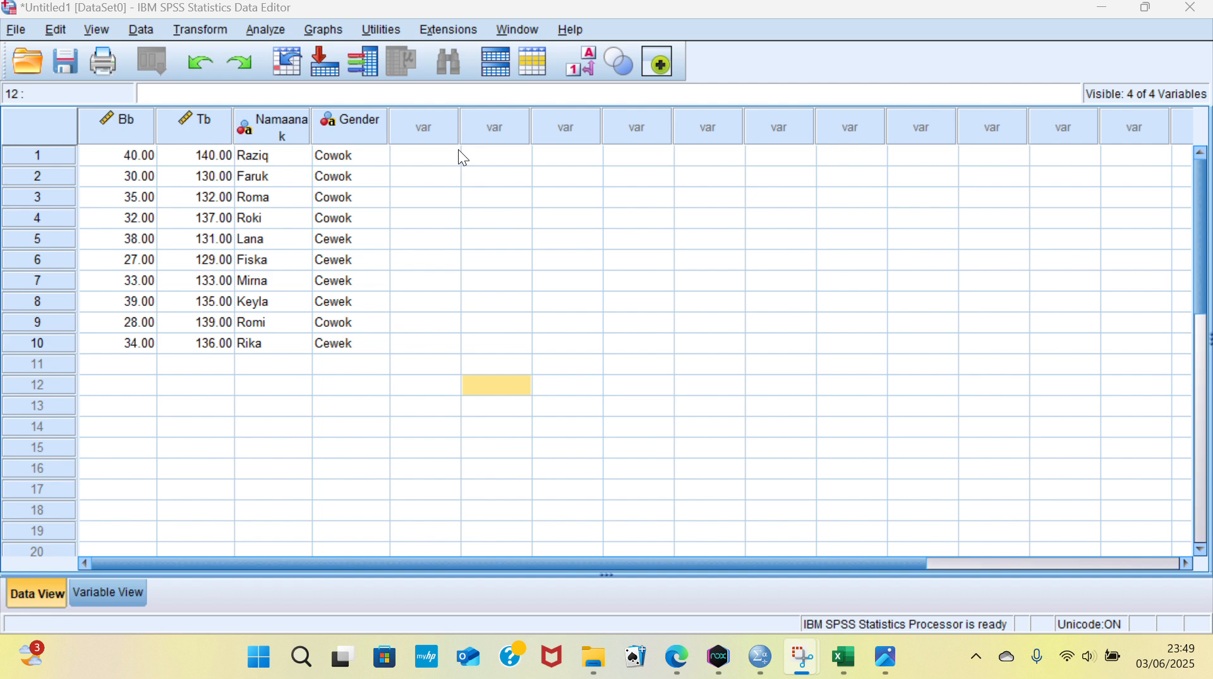
Step: Start a new chart in Chart Builder using the simple bar template
{"action": "left_click", "coordinate": [328, 29]}
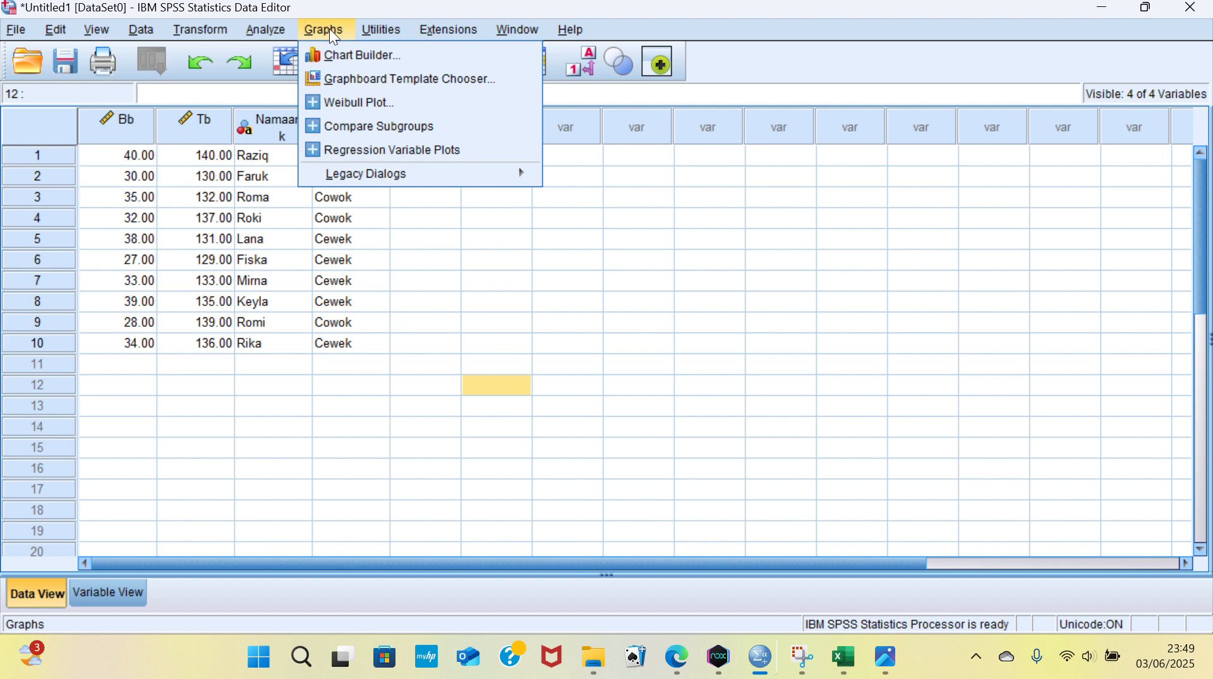
{"action": "left_click", "coordinate": [346, 60]}
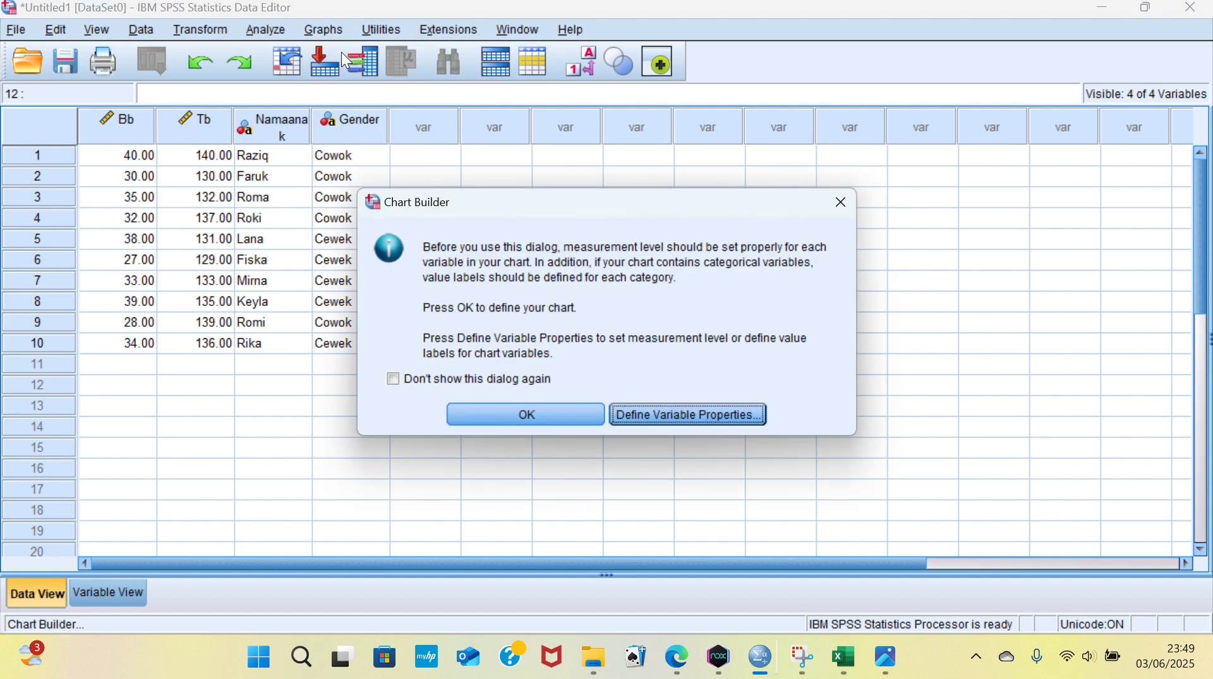
{"action": "left_click", "coordinate": [532, 405]}
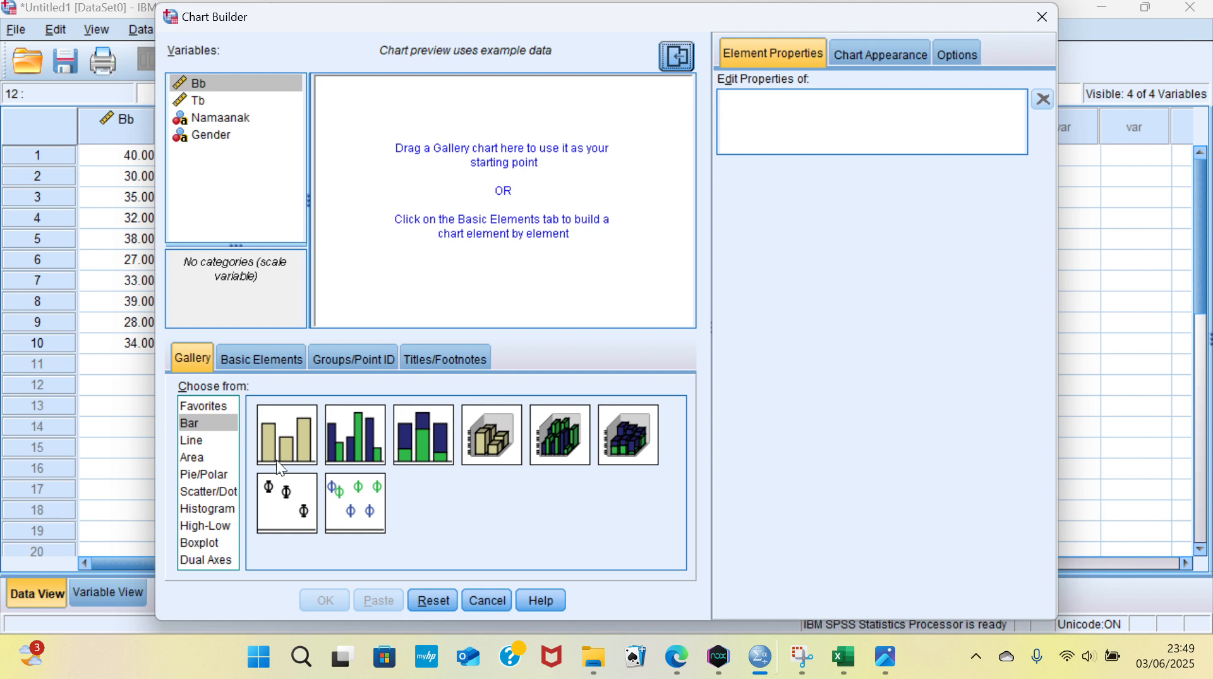
{"action": "left_click", "coordinate": [275, 447]}
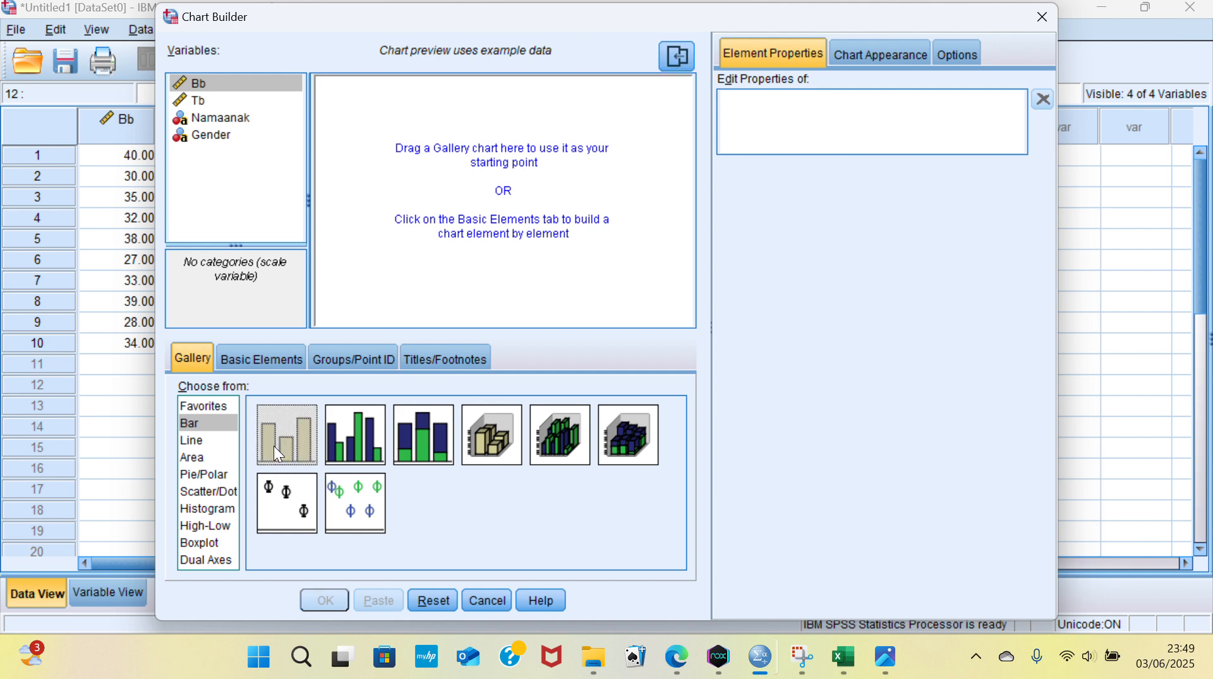
{"action": "double_click", "coordinate": [291, 434]}
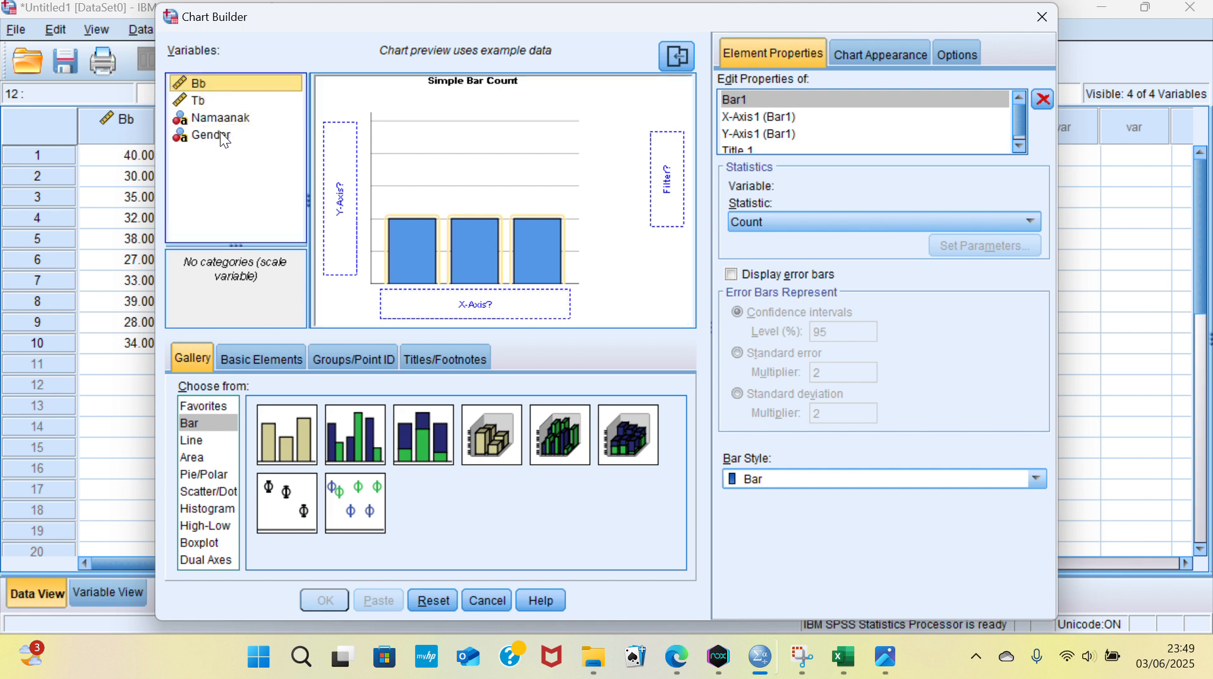
Step: Assign Gender to the Y axis and Tb to the X axis, and generate the bar chart
{"action": "left_click_drag", "start_coordinate": [223, 135], "coordinate": [347, 187]}
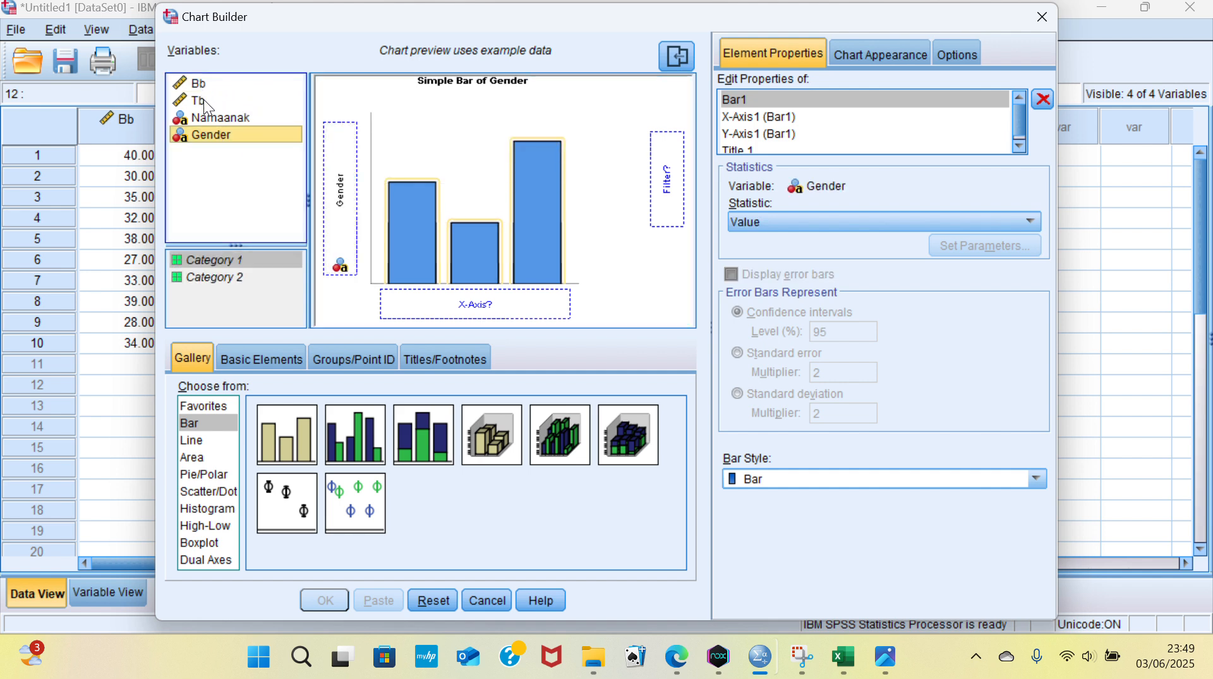
{"action": "left_click_drag", "start_coordinate": [203, 100], "coordinate": [458, 309]}
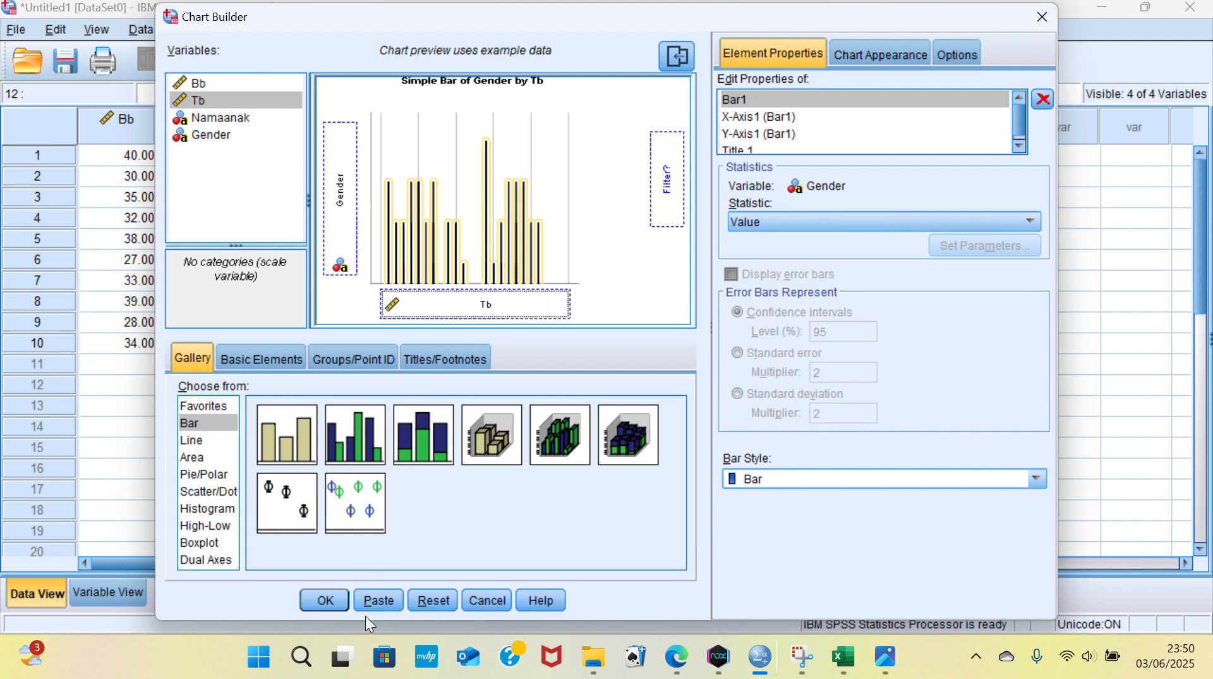
{"action": "left_click", "coordinate": [326, 601]}
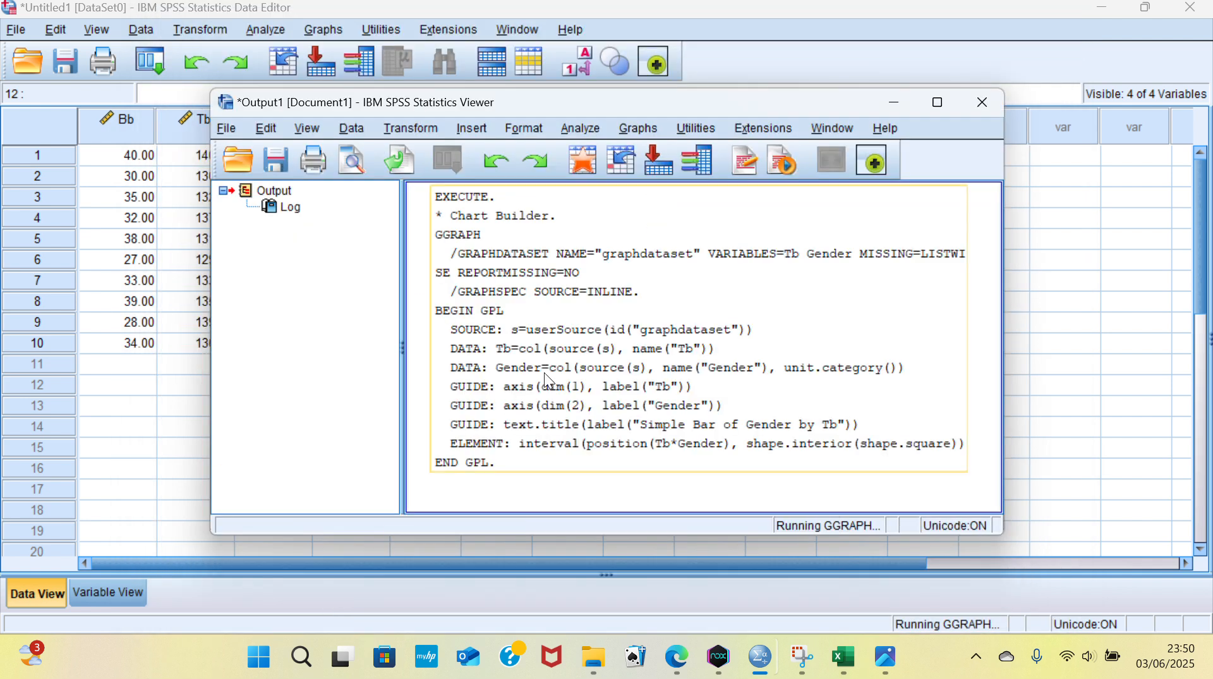
{"action": "left_click", "coordinate": [716, 314]}
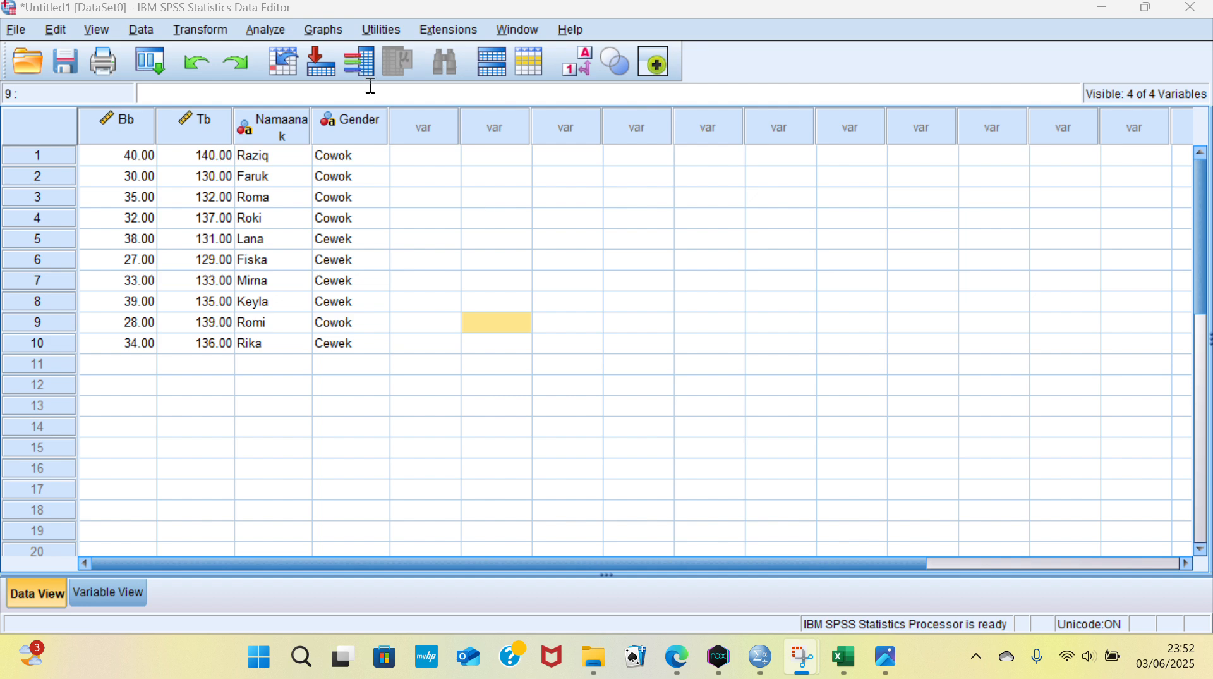
Step: Reopen Chart Builder and replace the Tb and Bb means on the Y axis with Bb alone
{"action": "left_click", "coordinate": [334, 32]}
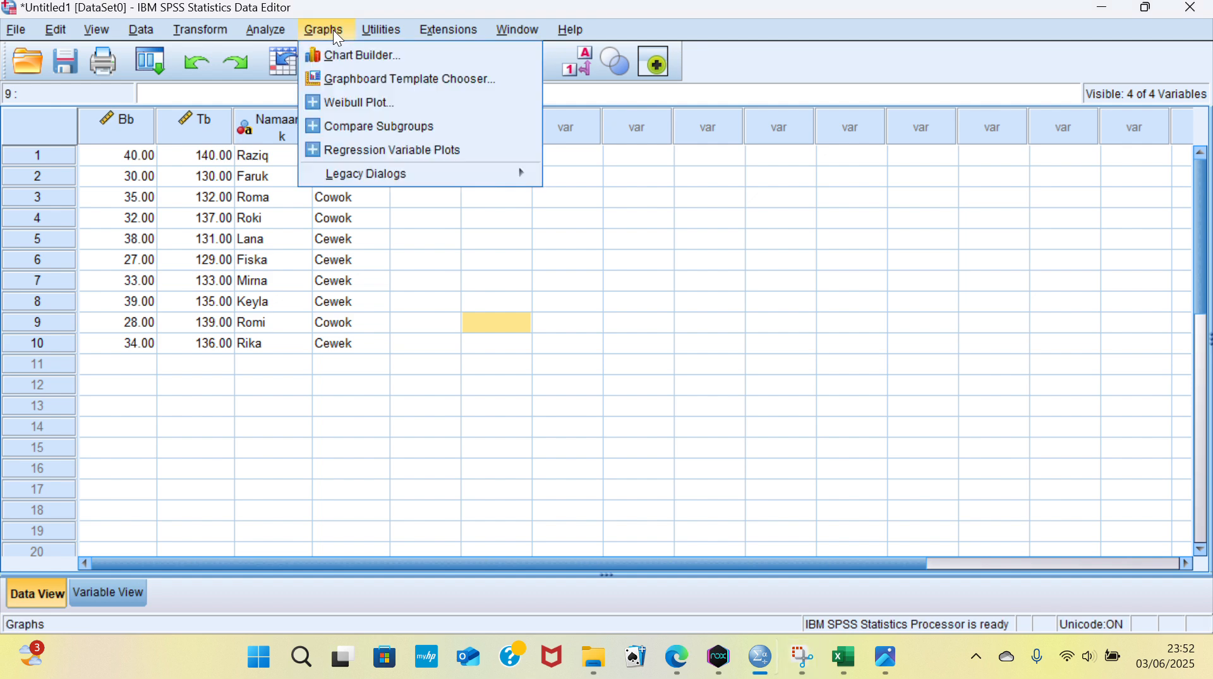
{"action": "left_click", "coordinate": [351, 60]}
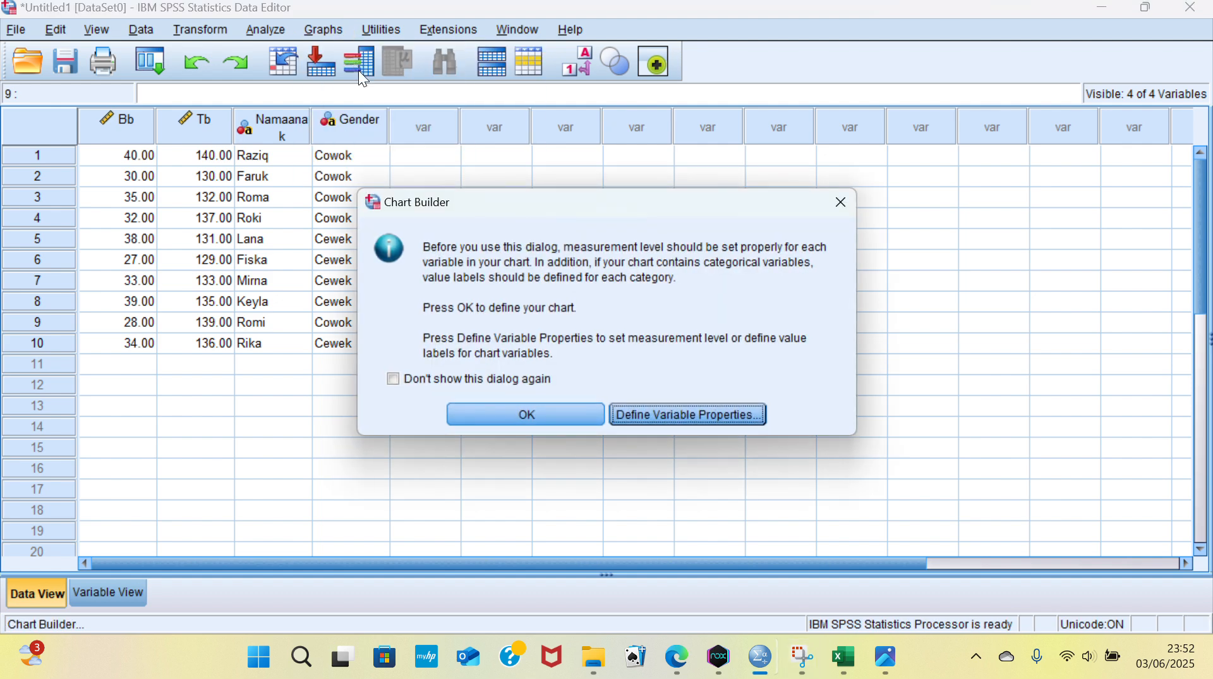
{"action": "left_click", "coordinate": [491, 422]}
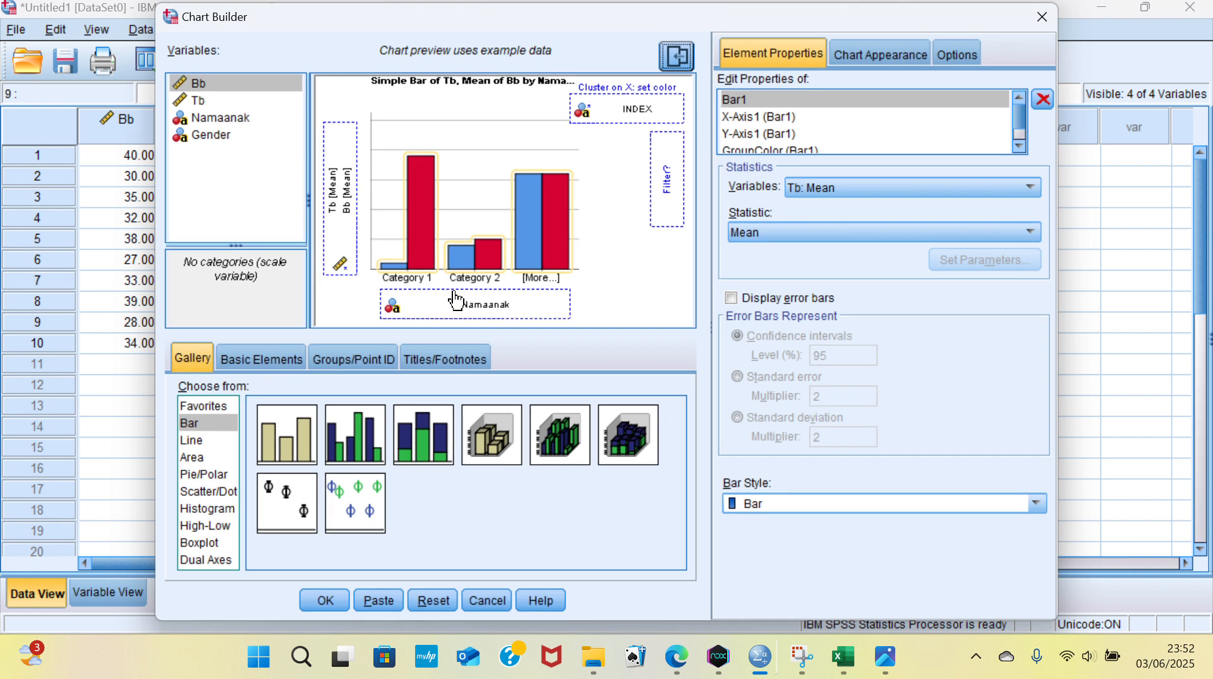
{"action": "left_click_drag", "start_coordinate": [347, 202], "coordinate": [249, 227]}
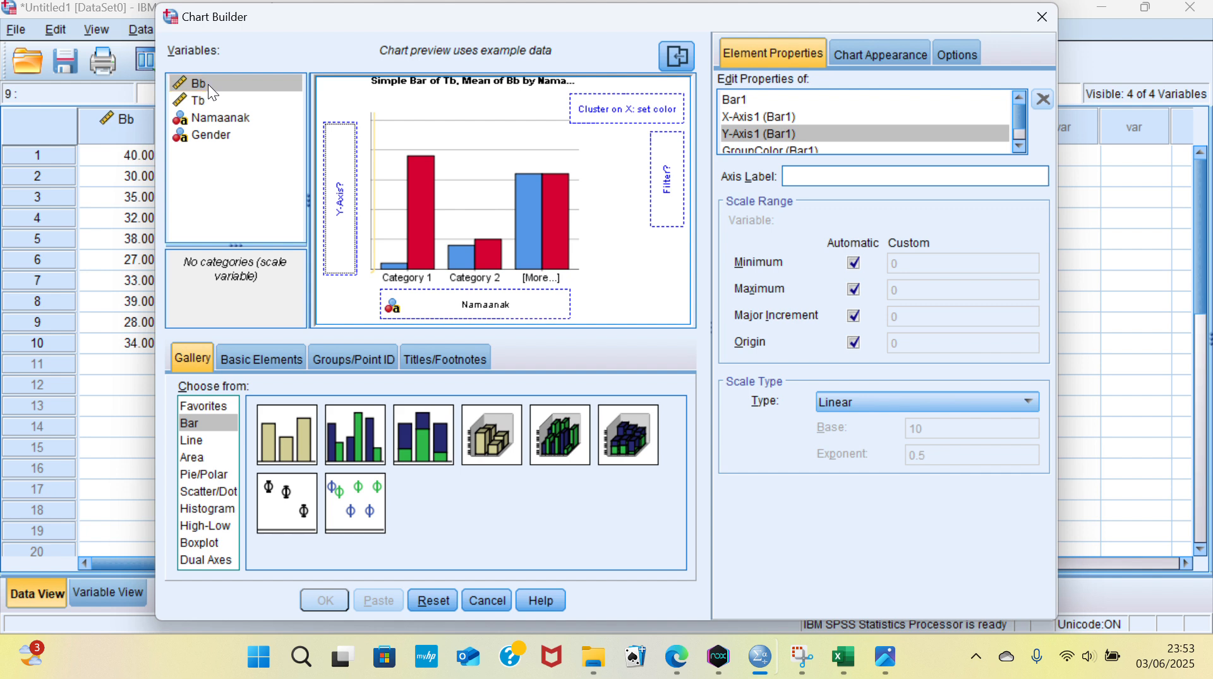
{"action": "left_click_drag", "start_coordinate": [207, 85], "coordinate": [344, 191]}
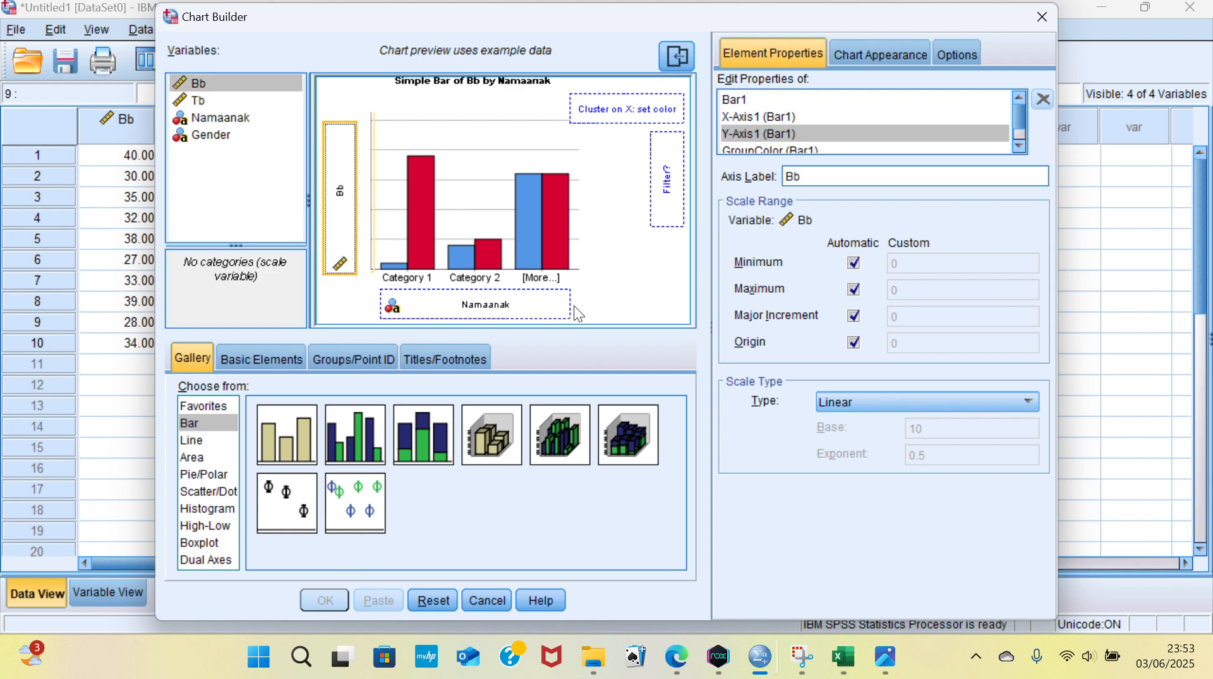
{"action": "left_click_drag", "start_coordinate": [574, 306], "coordinate": [408, 318]}
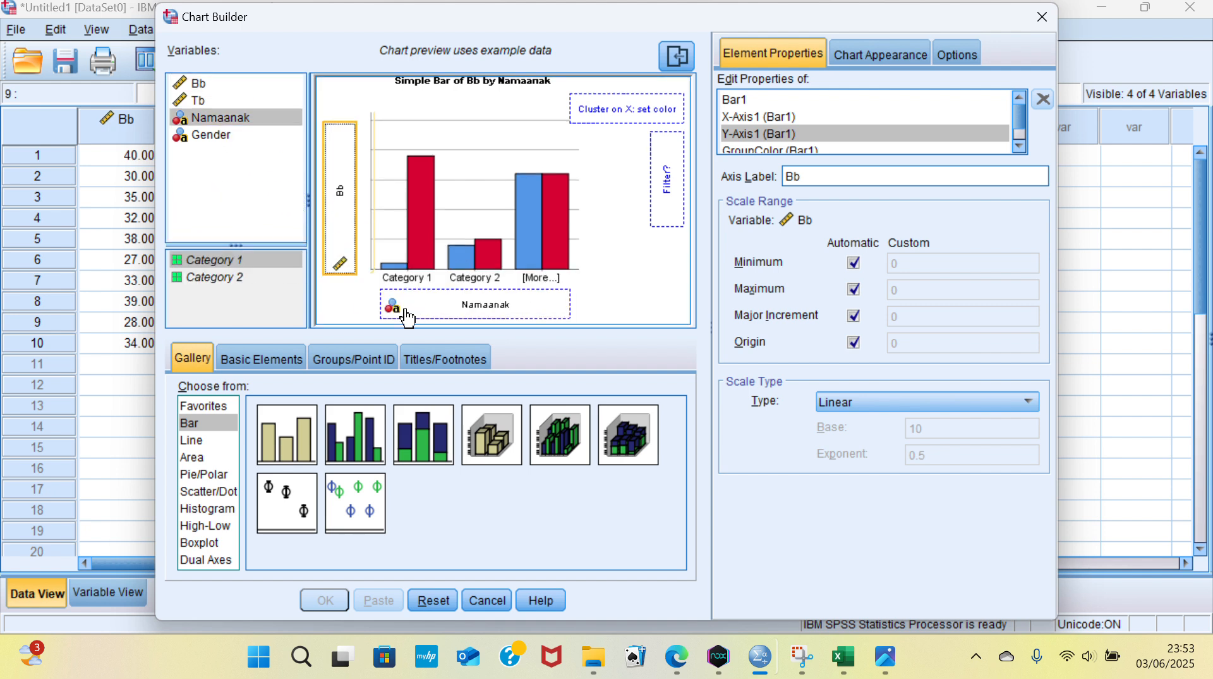
Step: Apply the simple bar template with Bb on the Y axis and generate the chart of mean Bb by Namaanak
{"action": "double_click", "coordinate": [297, 412]}
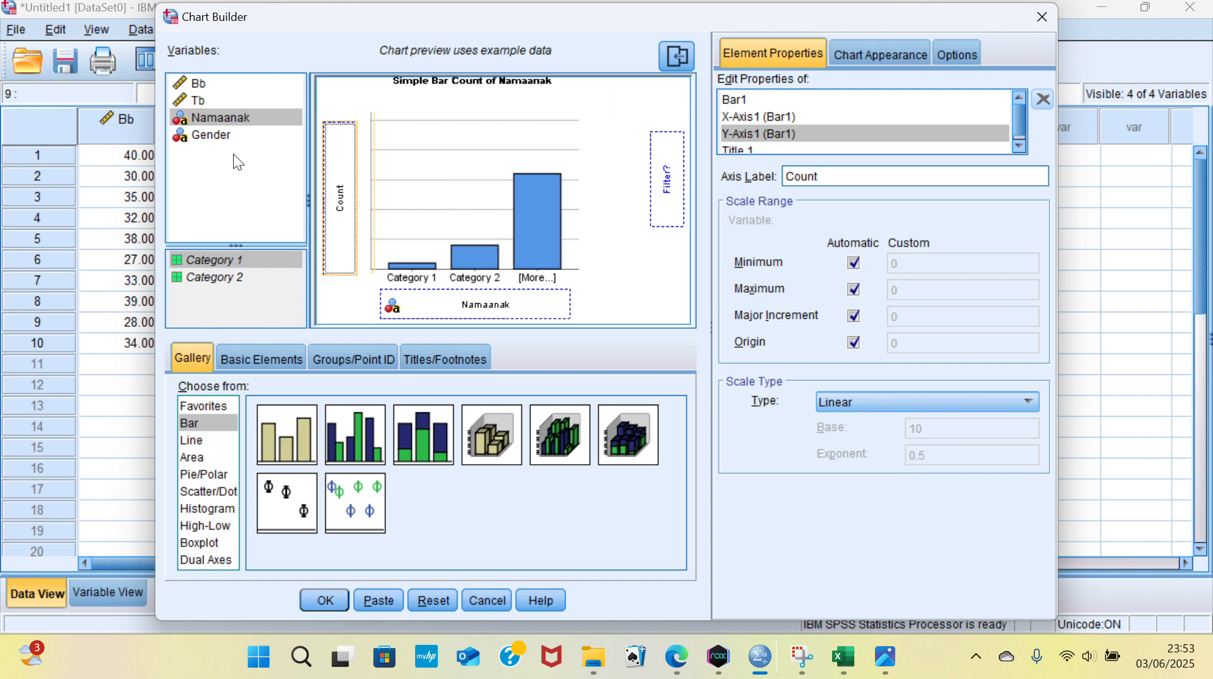
{"action": "left_click_drag", "start_coordinate": [210, 82], "coordinate": [346, 184]}
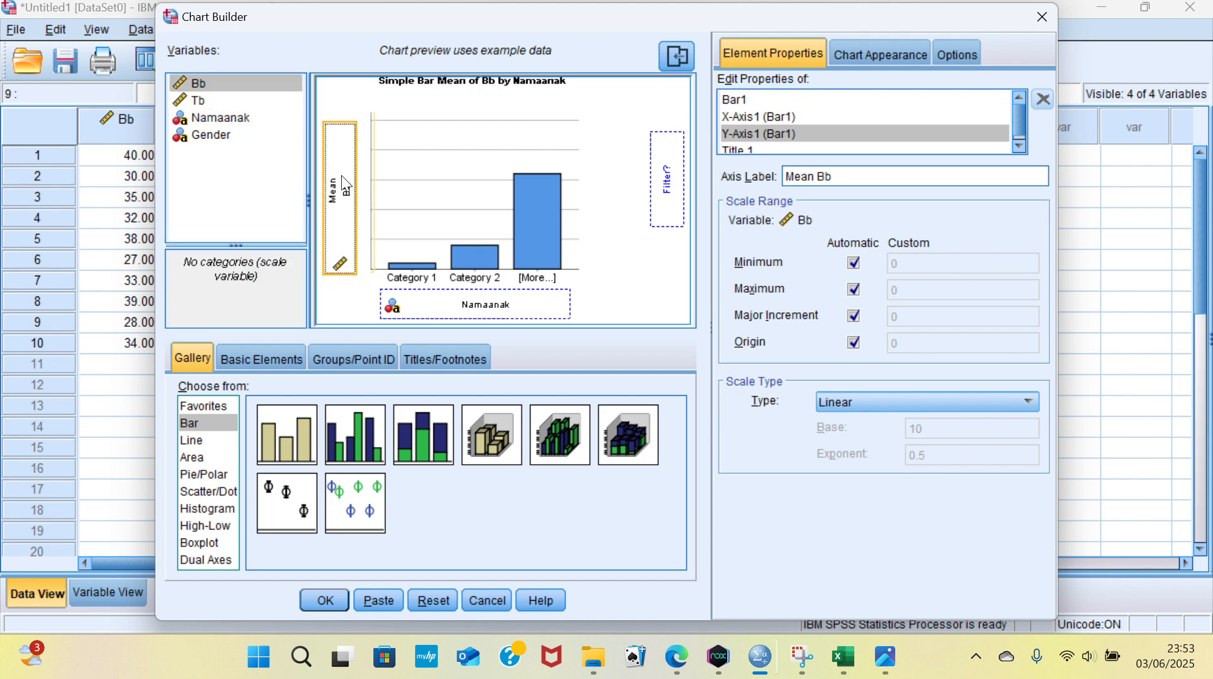
{"action": "left_click", "coordinate": [325, 601]}
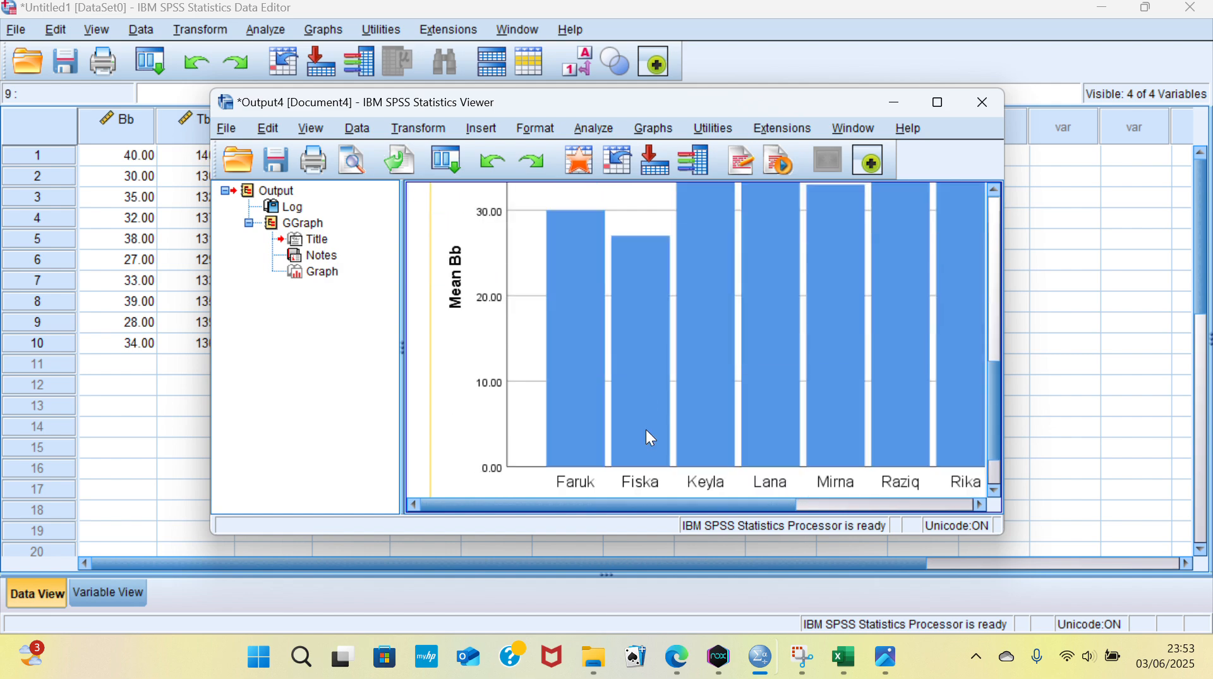
Step: Open the generated bar chart for editing and show the Mean Bb data value labels on its bars
{"action": "double_click", "coordinate": [717, 359]}
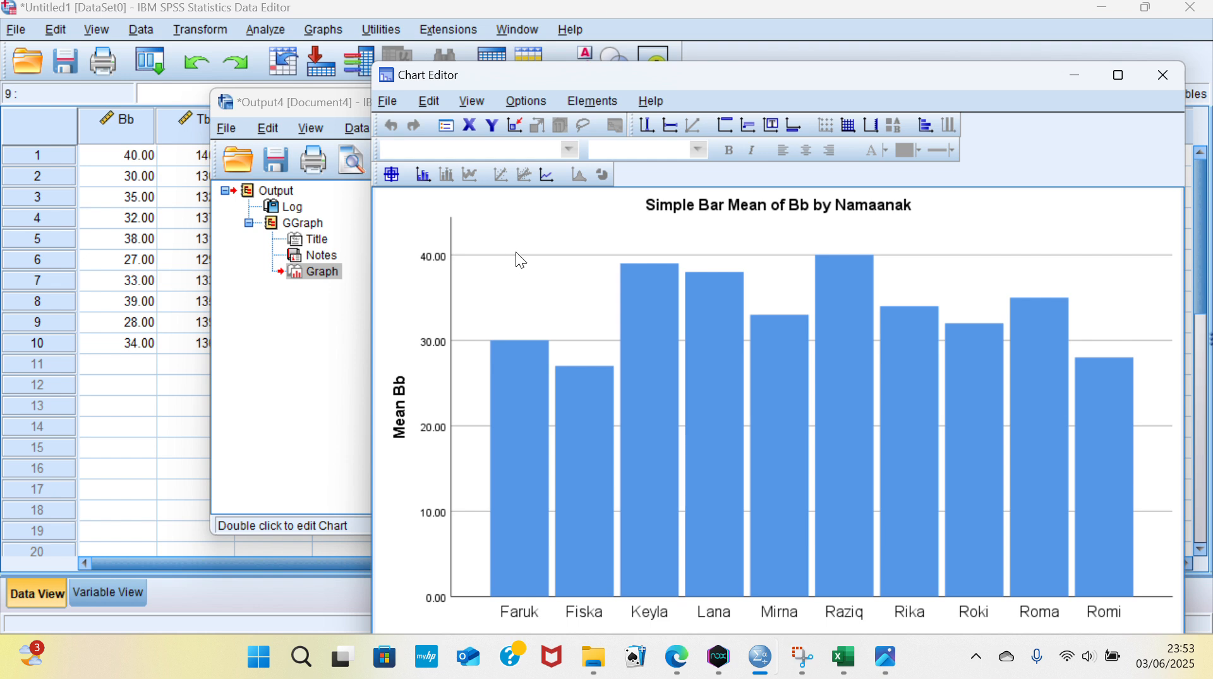
{"action": "left_click", "coordinate": [424, 177]}
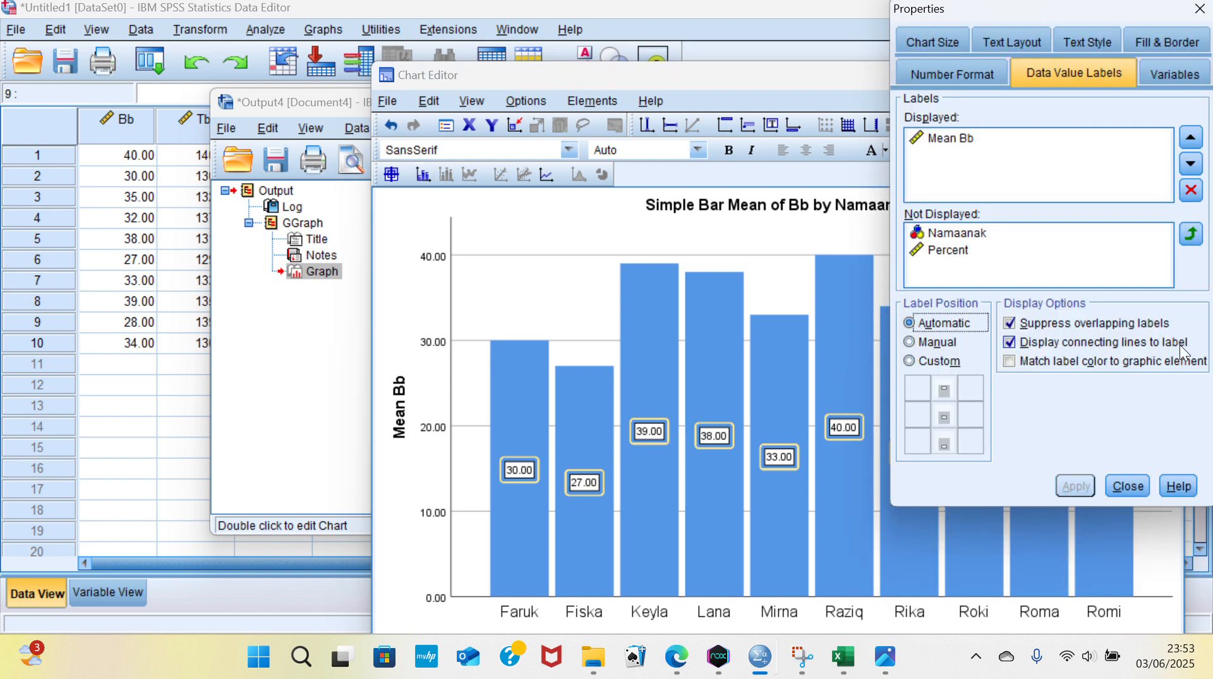
{"action": "left_click", "coordinate": [1143, 486]}
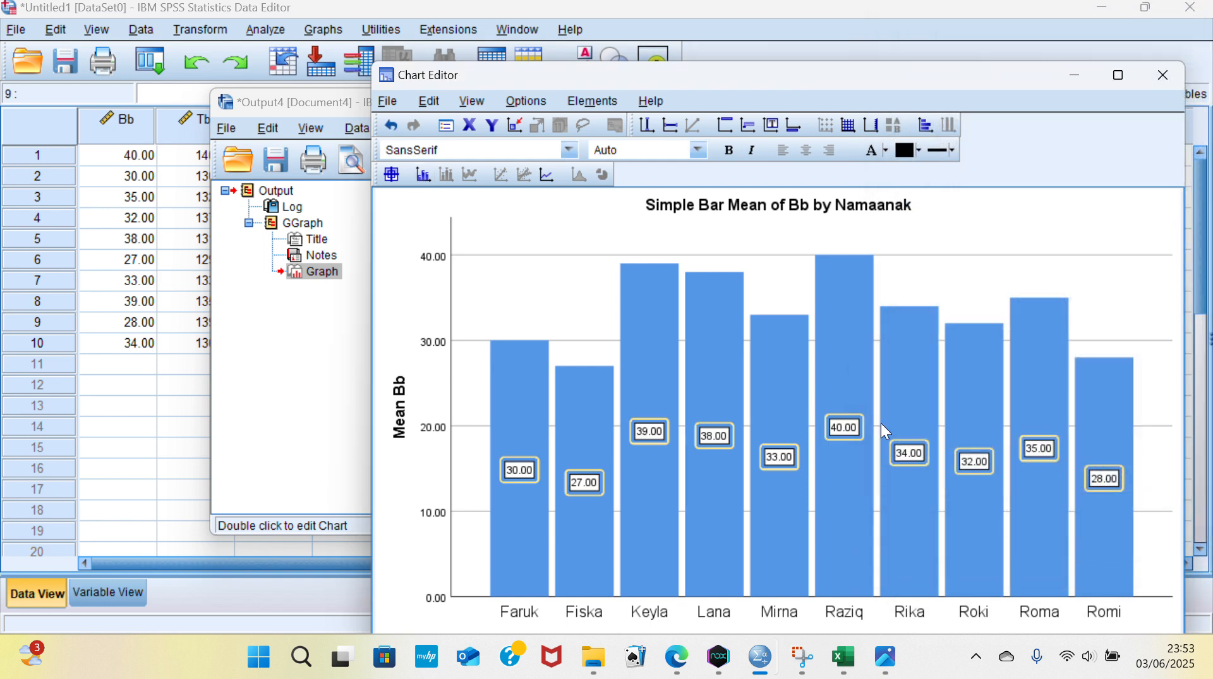
Step: Reopen Chart Builder, replace Namaanak with Gender on the X axis, and generate the bar chart of mean Bb by Gender
{"action": "left_click", "coordinate": [1088, 73]}
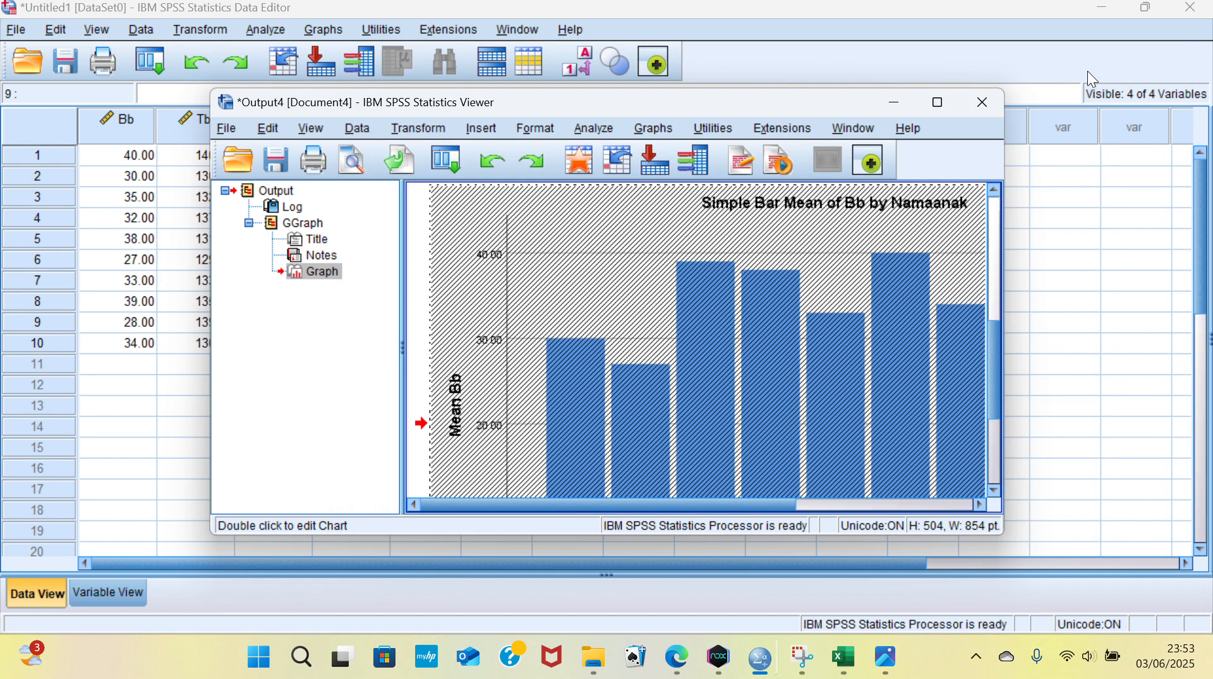
{"action": "left_click", "coordinate": [892, 103]}
{"action": "left_click", "coordinate": [418, 282]}
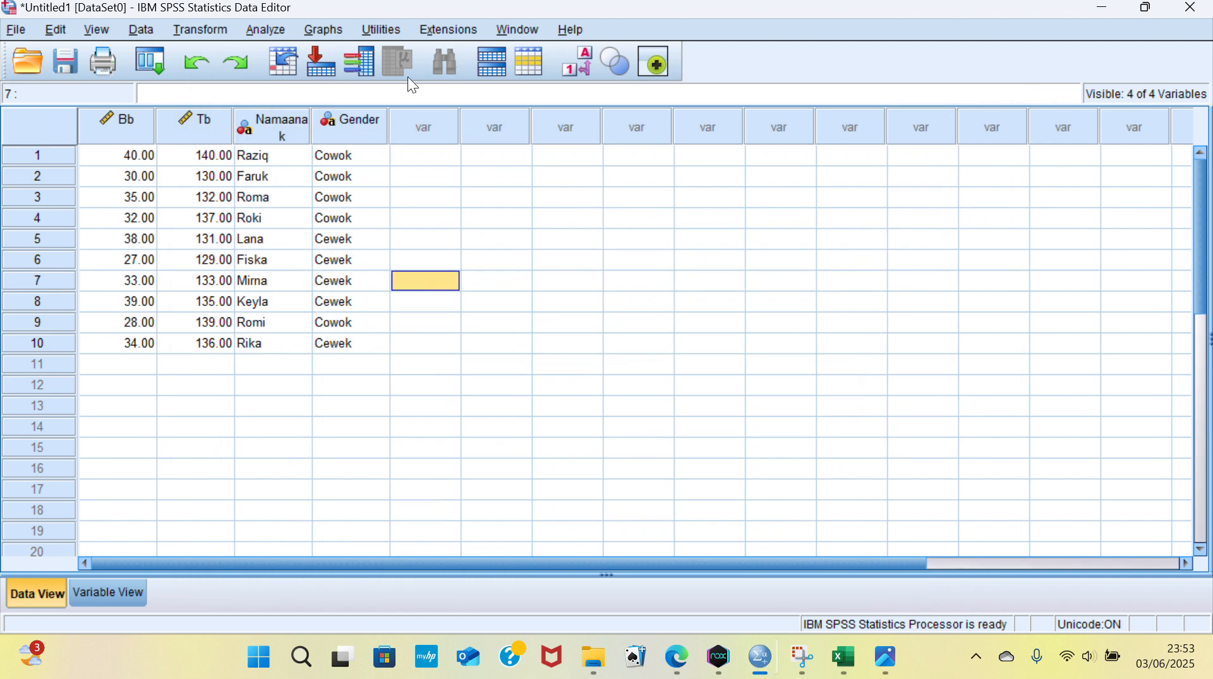
{"action": "left_click", "coordinate": [324, 30]}
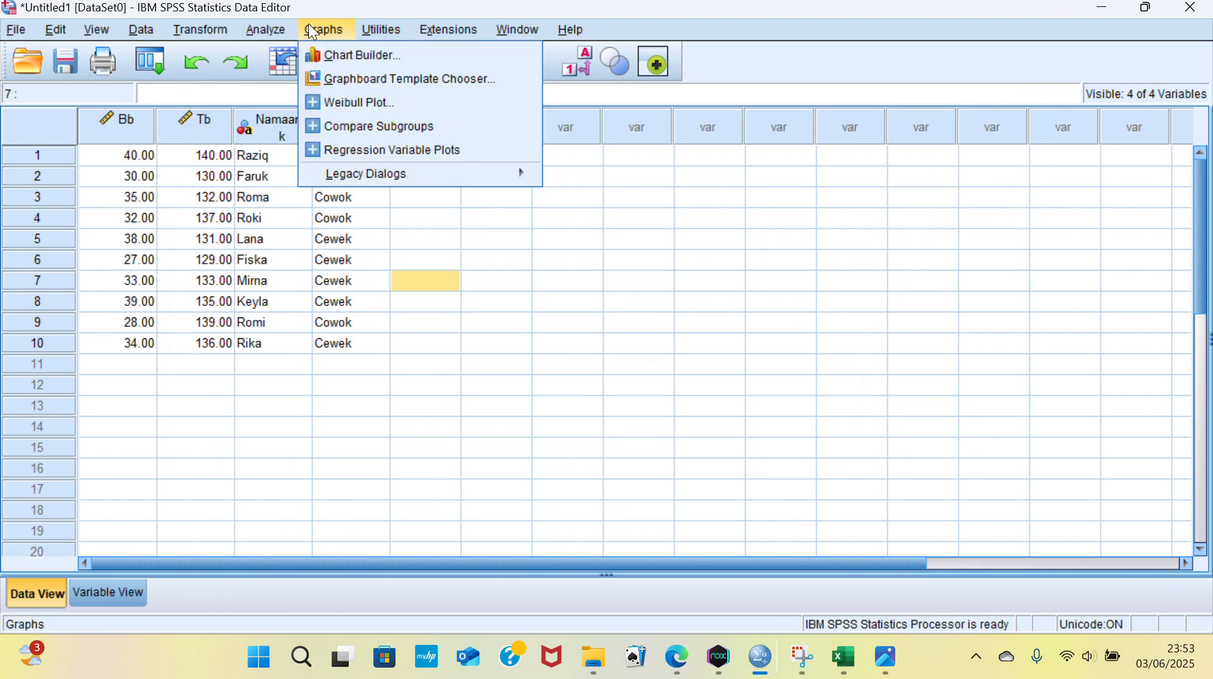
{"action": "left_click", "coordinate": [334, 53]}
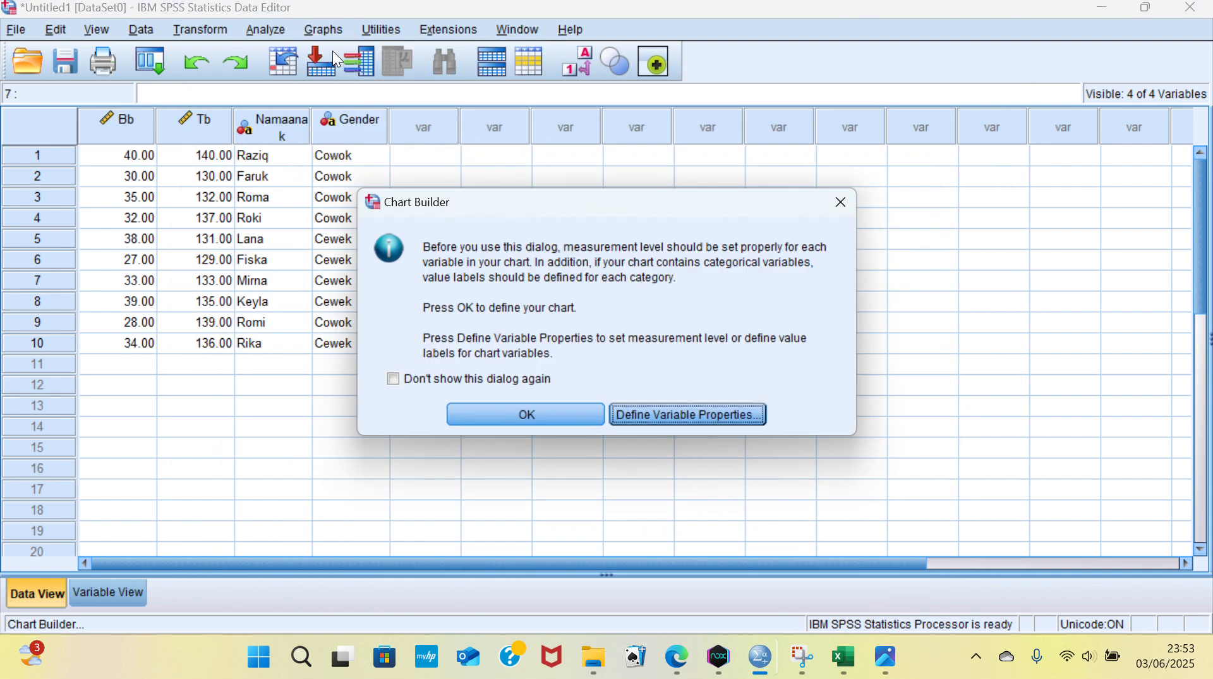
{"action": "left_click", "coordinate": [531, 412]}
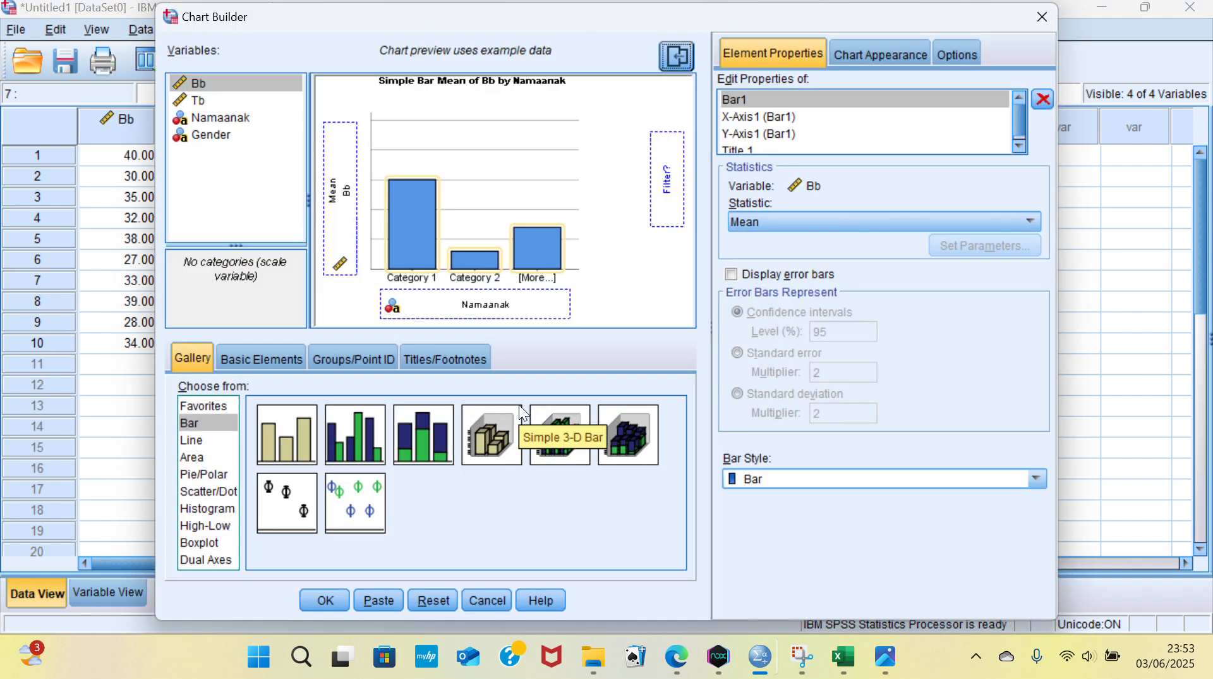
{"action": "mouse_move", "coordinate": [348, 211]}
{"action": "left_mouse_down"}
{"action": "mouse_move", "coordinate": [295, 206]}
{"action": "mouse_move", "coordinate": [343, 203]}
{"action": "left_mouse_up"}
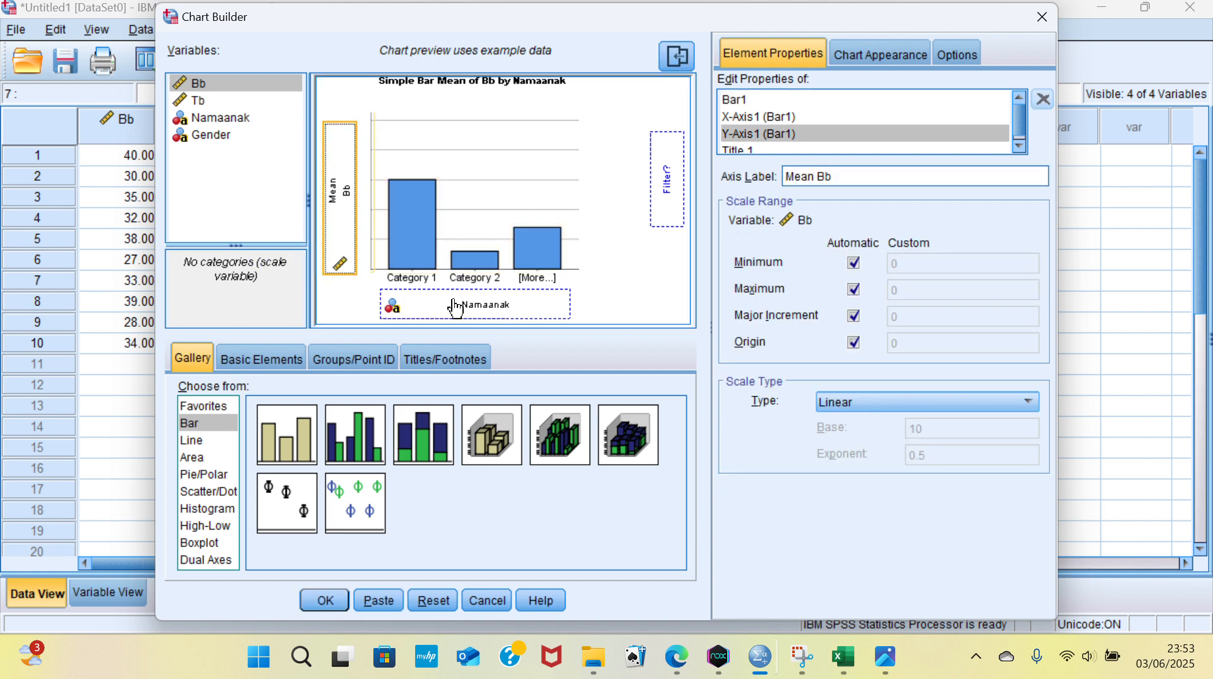
{"action": "mouse_move", "coordinate": [457, 308]}
{"action": "left_mouse_down"}
{"action": "mouse_move", "coordinate": [258, 211]}
{"action": "mouse_move", "coordinate": [220, 134]}
{"action": "mouse_move", "coordinate": [332, 196]}
{"action": "mouse_move", "coordinate": [435, 304]}
{"action": "left_mouse_up"}
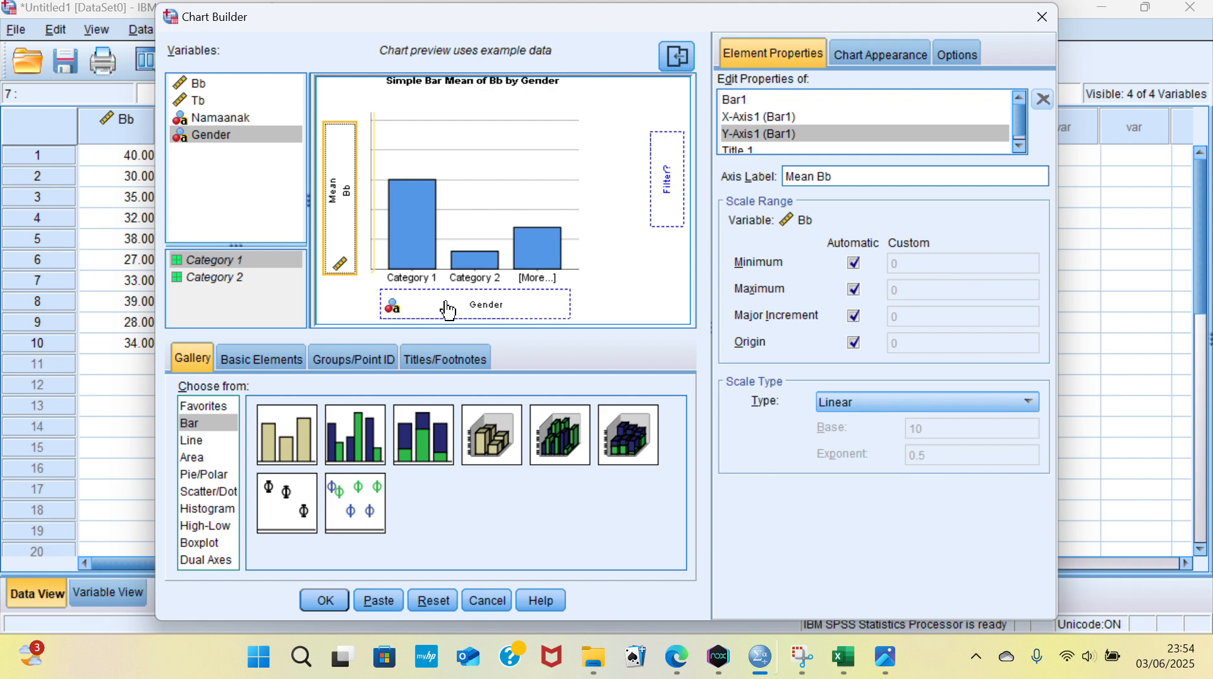
{"action": "left_click", "coordinate": [329, 594]}
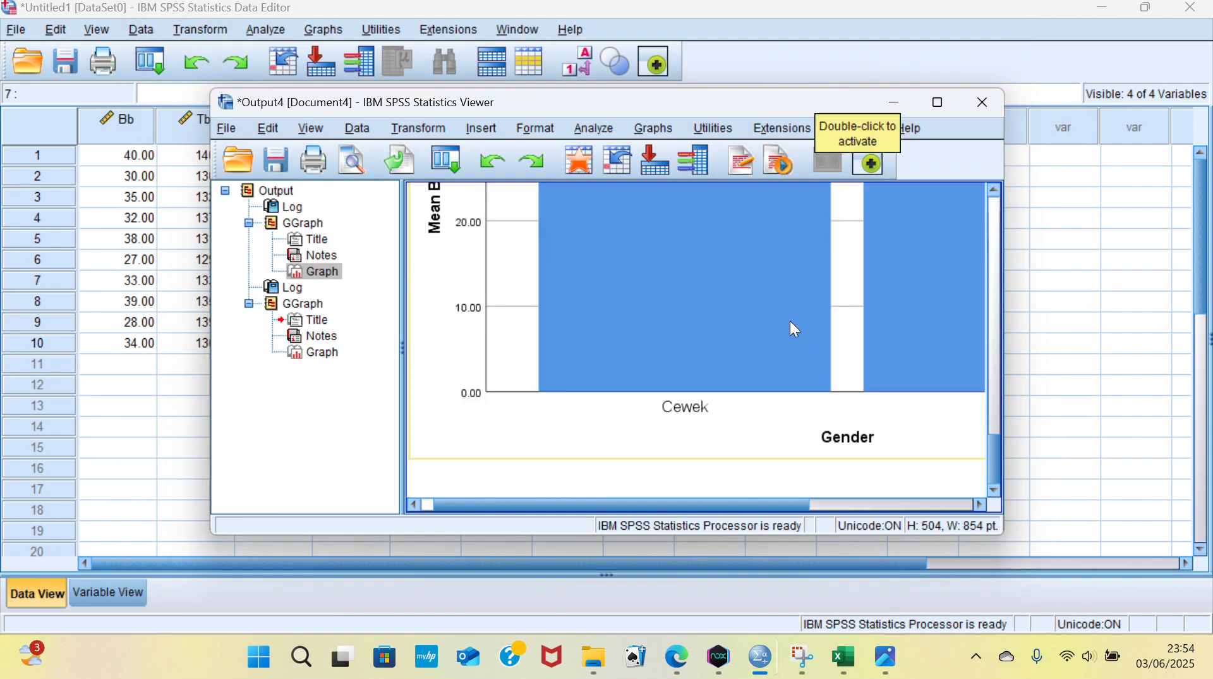
Step: View the mean Bb by Gender chart in the chart editor, then return to the data sheet
{"action": "double_click", "coordinate": [790, 323]}
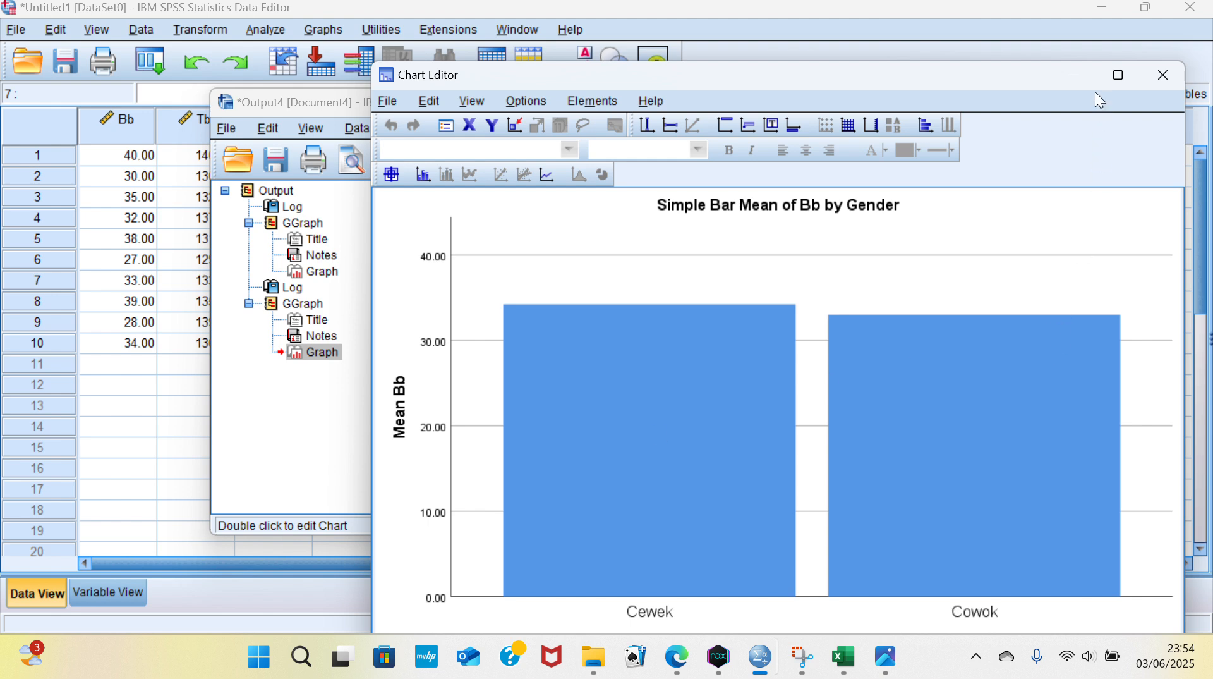
{"action": "left_click", "coordinate": [1148, 79]}
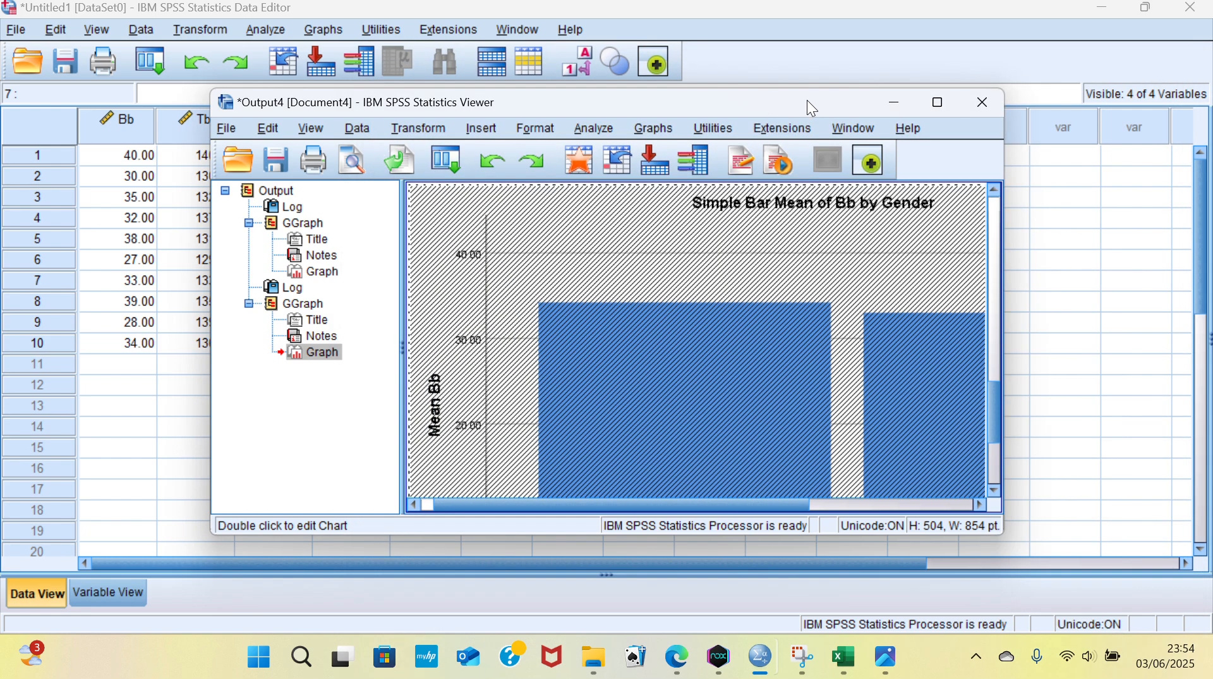
{"action": "left_click", "coordinate": [893, 104]}
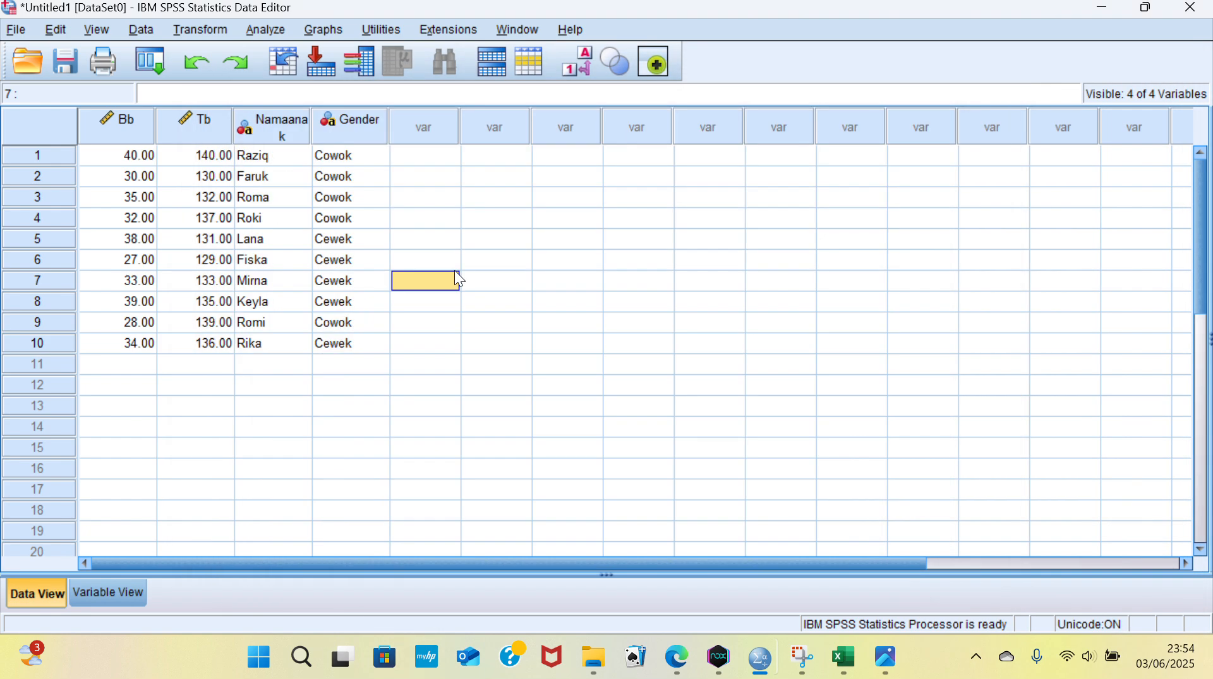
{"action": "left_click", "coordinate": [478, 224]}
{"action": "left_click", "coordinate": [503, 268]}
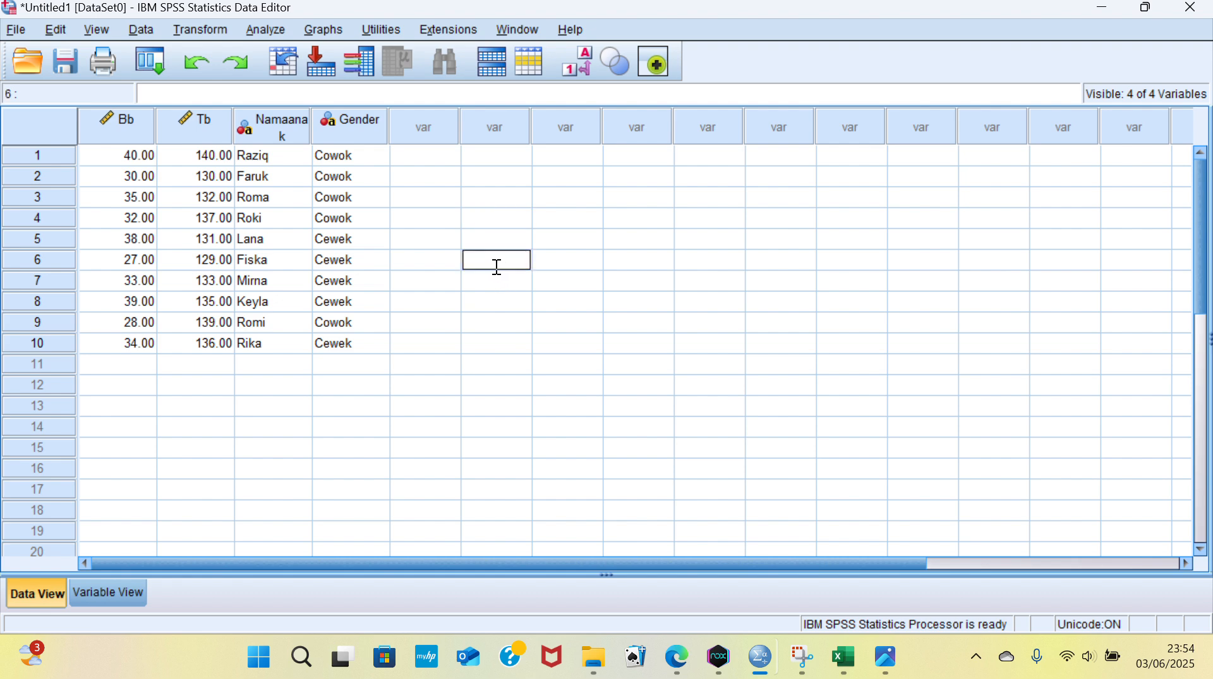
{"action": "double_click", "coordinate": [156, 154]}
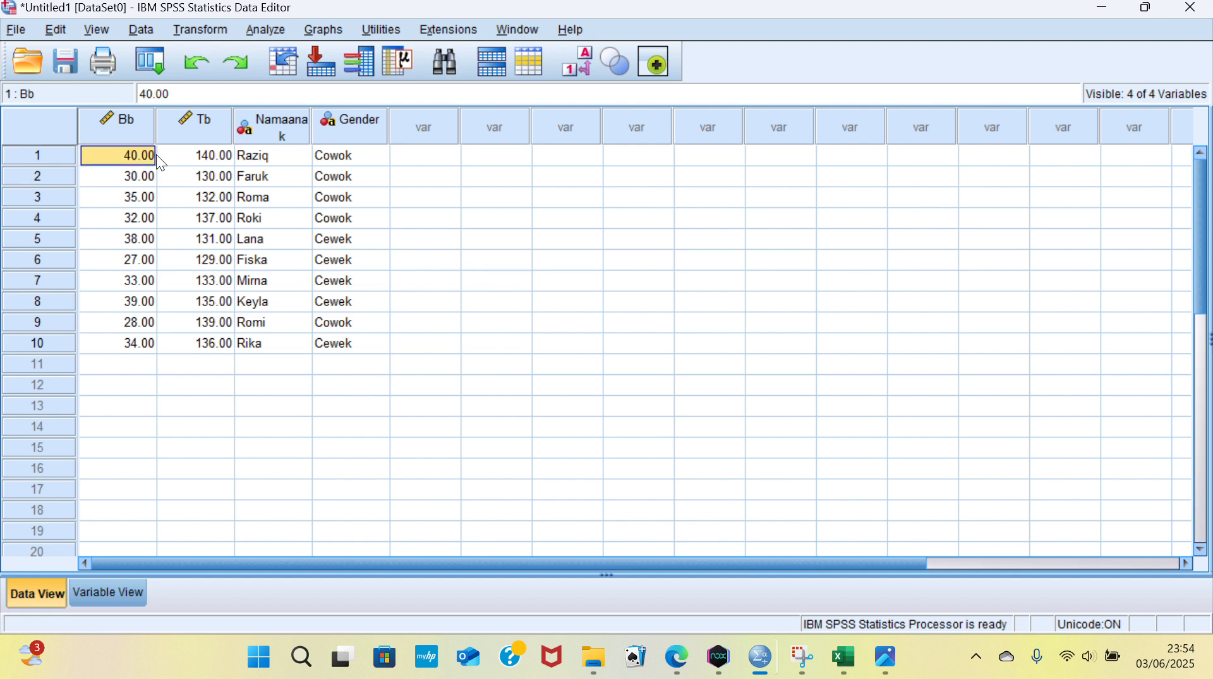
Step: Reopen Chart Builder and add Tb beside Bb on the Y axis, accepting the summary group
{"action": "left_click", "coordinate": [321, 26]}
{"action": "left_click", "coordinate": [346, 56]}
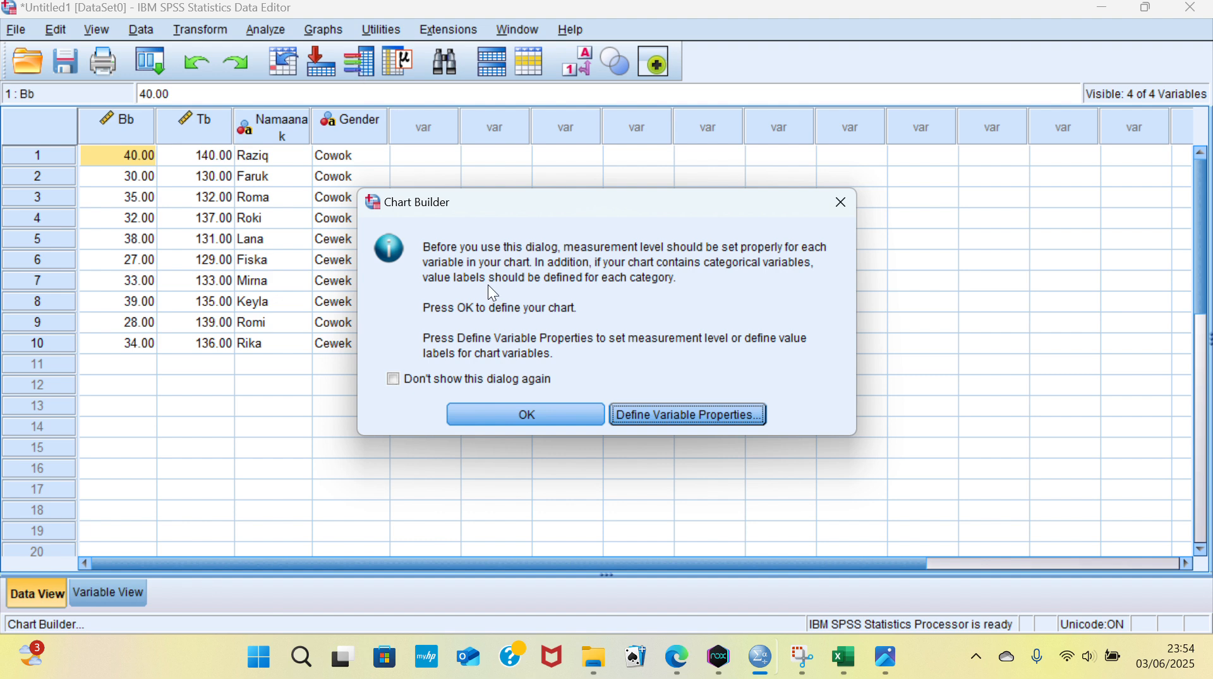
{"action": "left_click", "coordinate": [506, 414]}
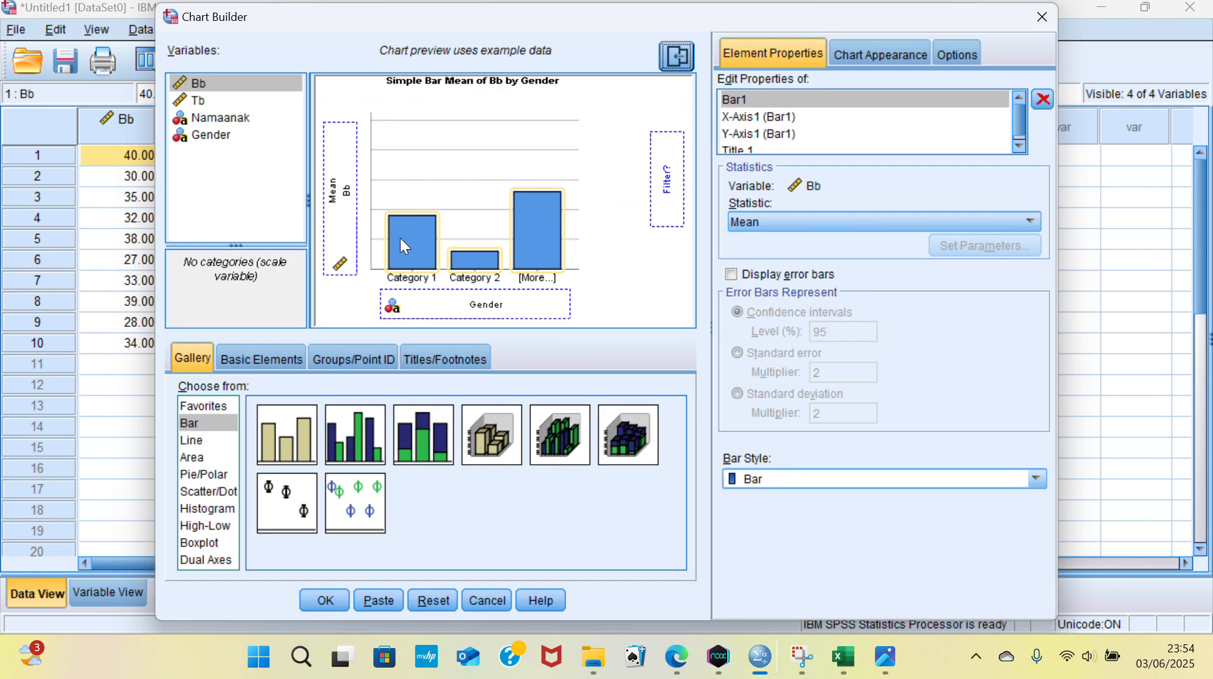
{"action": "left_click", "coordinate": [223, 104]}
{"action": "left_click_drag", "start_coordinate": [224, 104], "coordinate": [340, 164]}
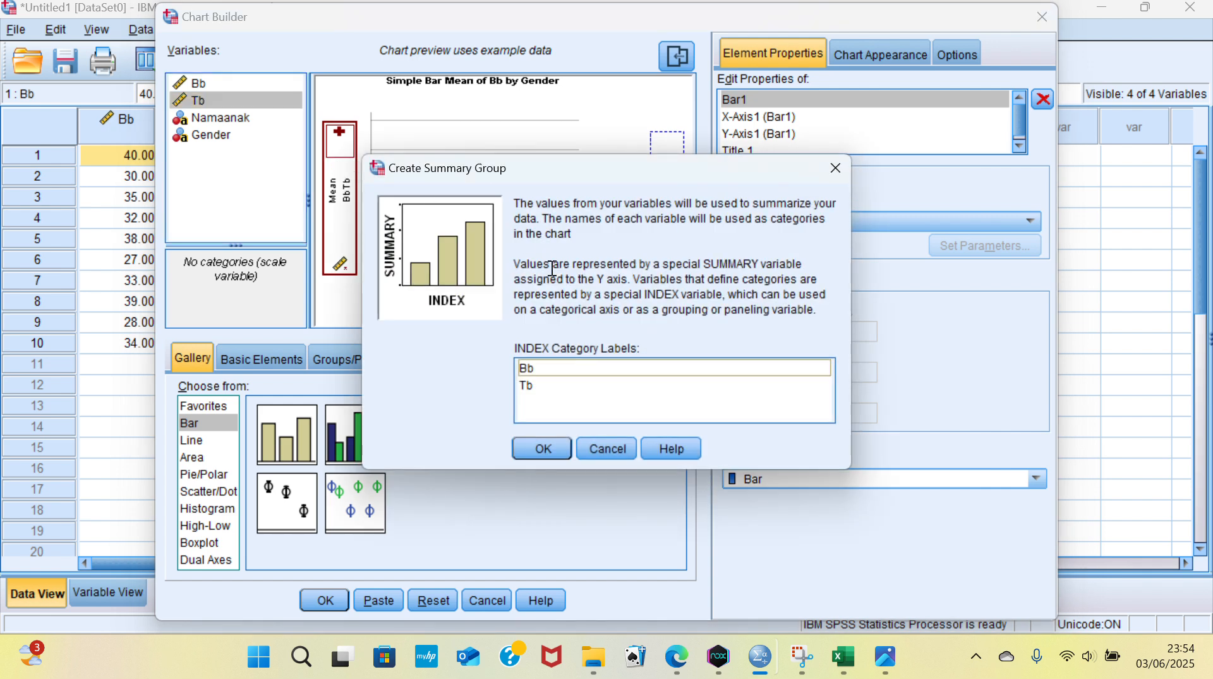
{"action": "left_click", "coordinate": [542, 449]}
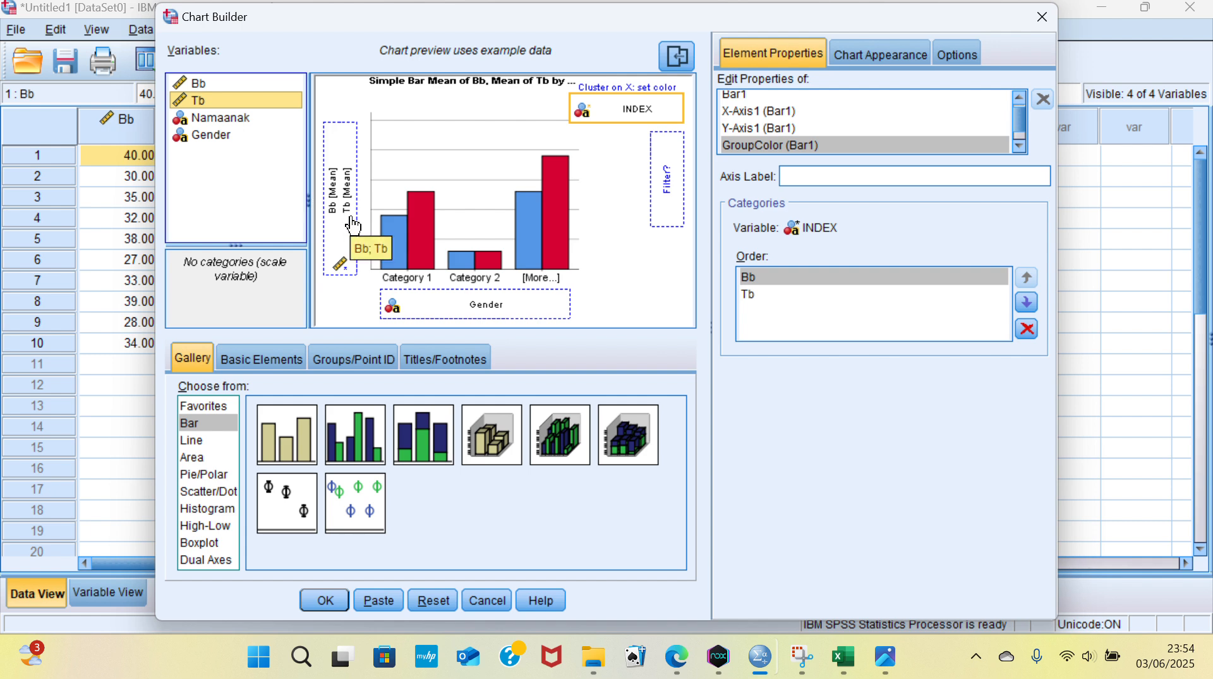
Step: Replace Gender with Namaanak on the X axis and generate the chart of mean Bb and mean Tb
{"action": "left_click_drag", "start_coordinate": [480, 305], "coordinate": [238, 134]}
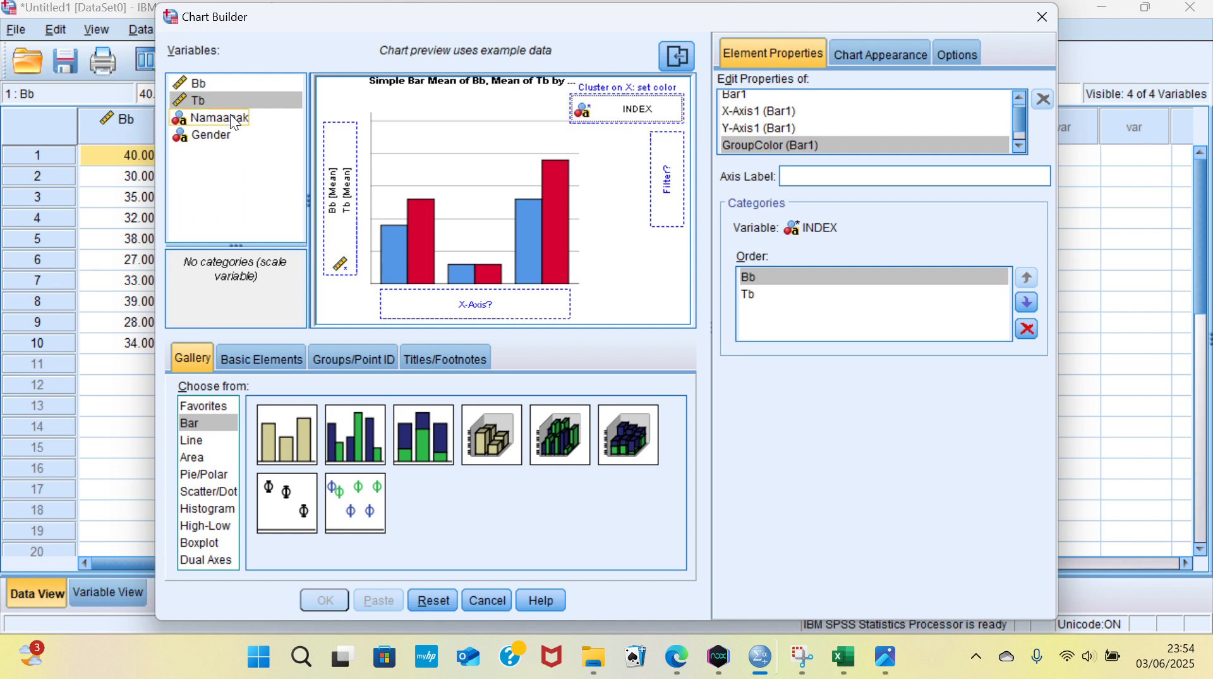
{"action": "left_click_drag", "start_coordinate": [233, 122], "coordinate": [471, 304]}
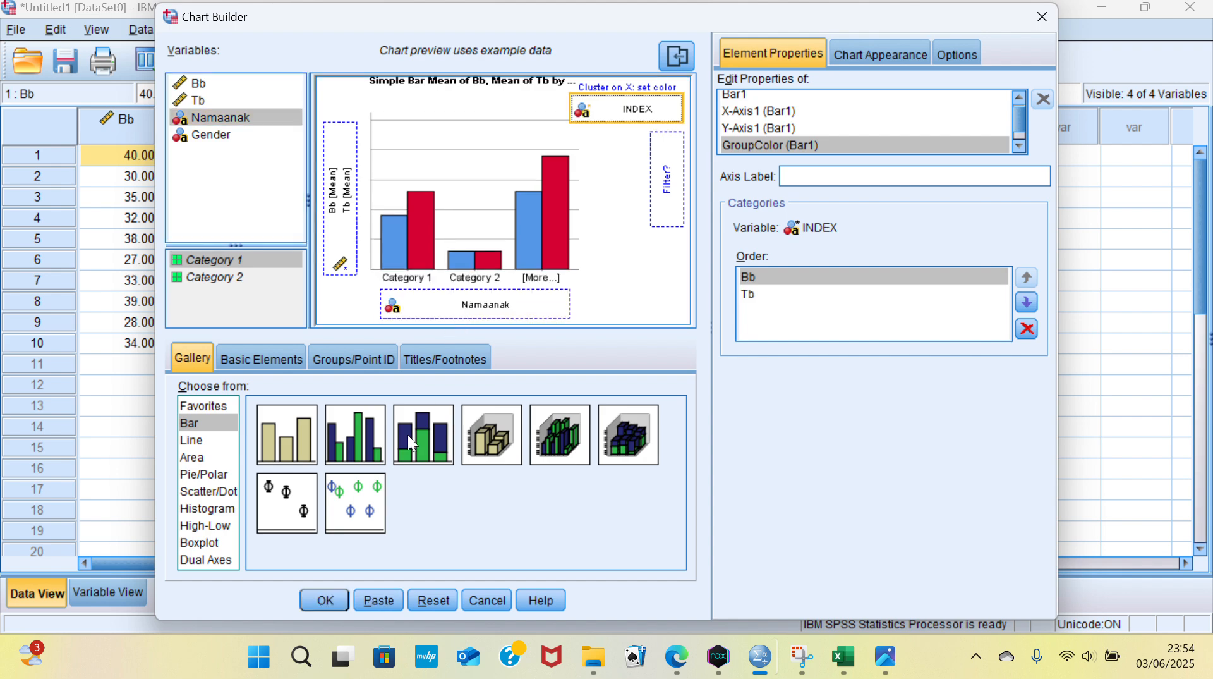
{"action": "left_click", "coordinate": [326, 601]}
Step: Examine the Bb and Tb bars for each Namaanak category in the newly generated chart
{"action": "scroll", "coordinate": [703, 417], "scroll_direction": "down", "scroll_amount": 5}
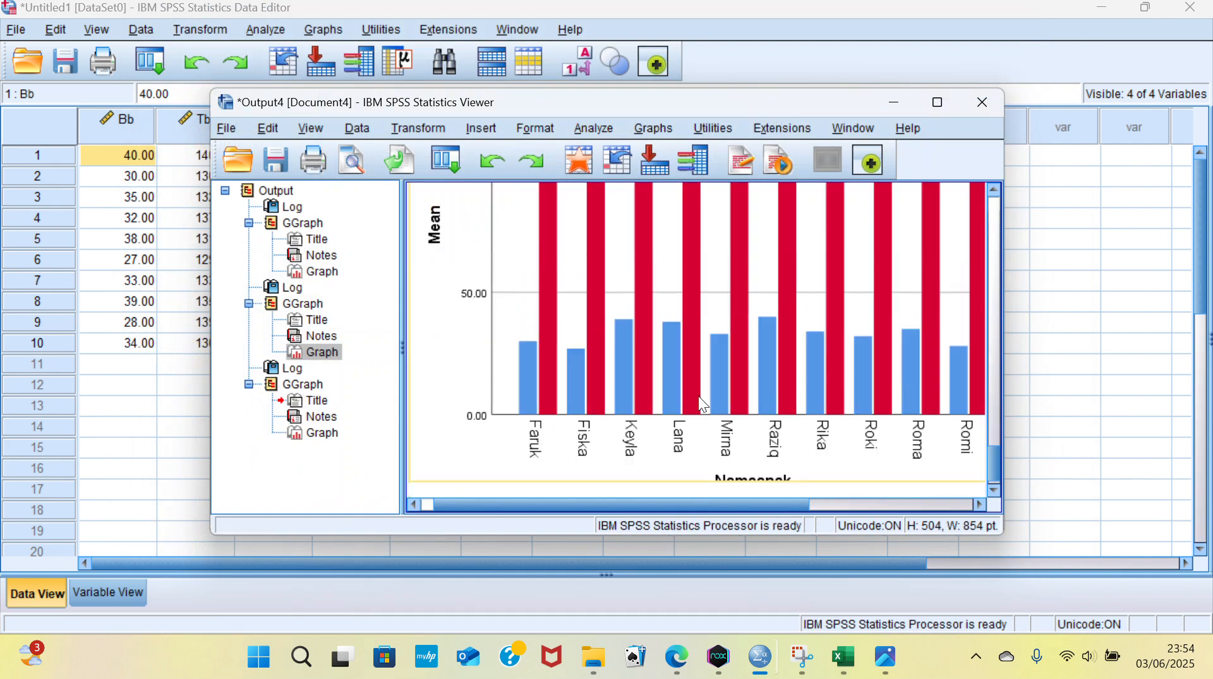
{"action": "scroll", "coordinate": [702, 405], "scroll_direction": "up", "scroll_amount": 2}
{"action": "scroll", "coordinate": [699, 395], "scroll_direction": "up", "scroll_amount": 2}
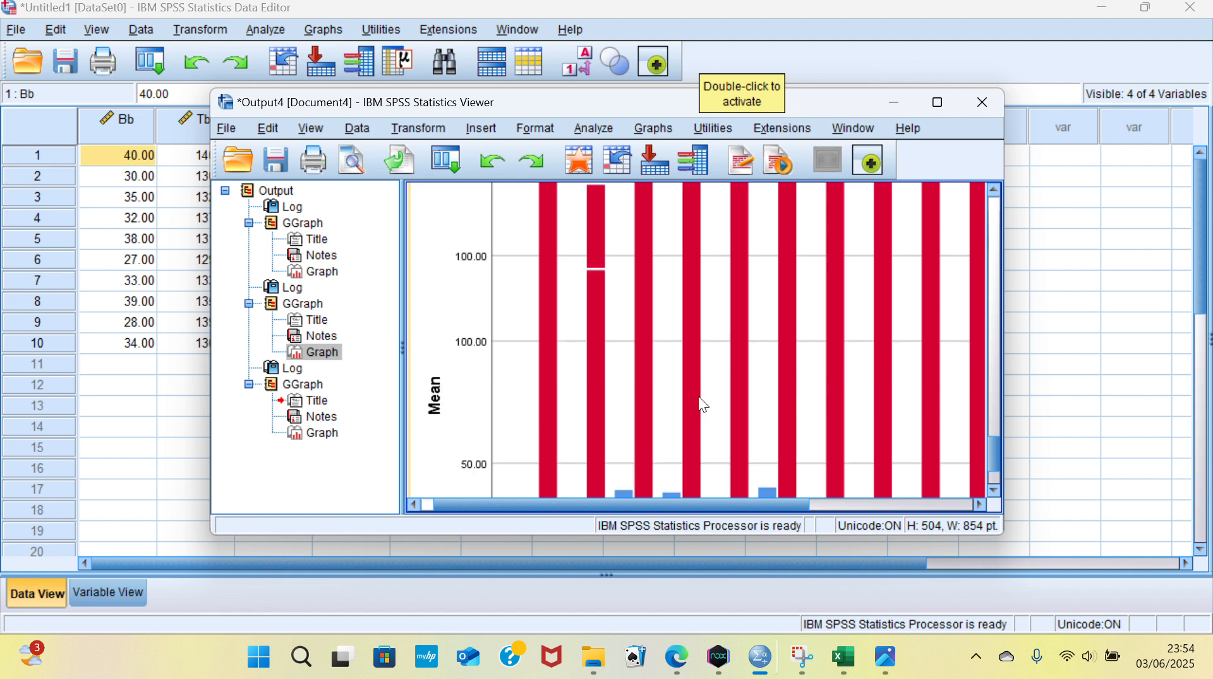
{"action": "scroll", "coordinate": [699, 399], "scroll_direction": "down", "scroll_amount": 4}
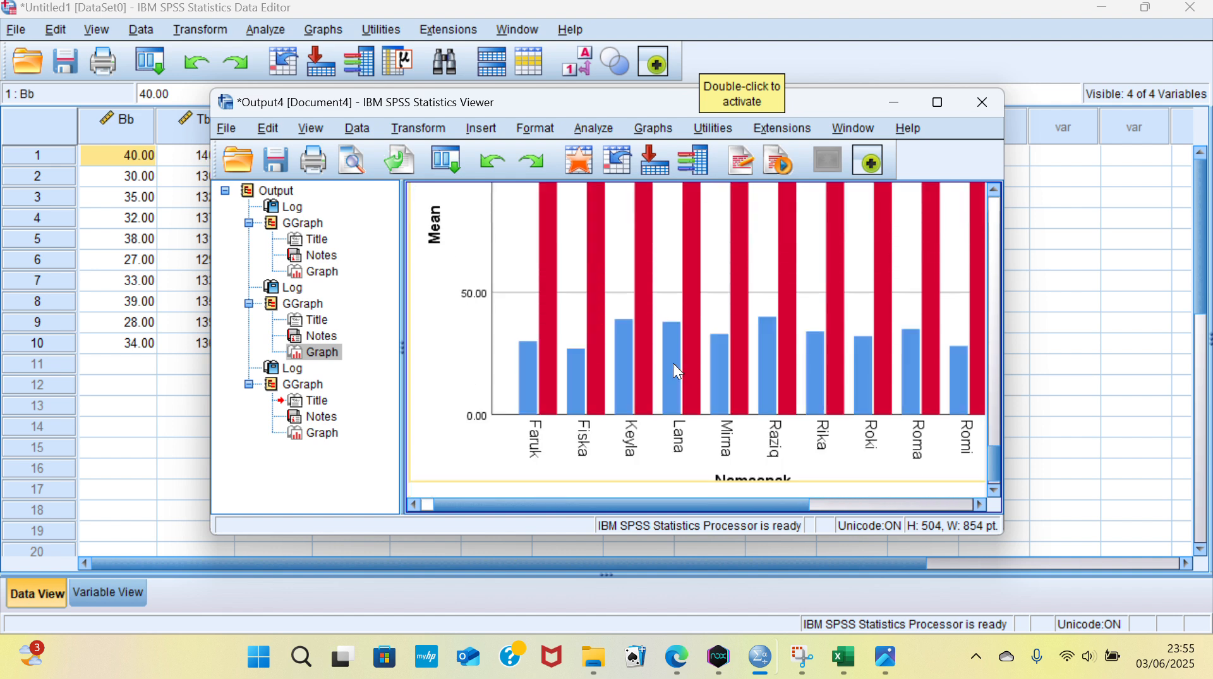
{"action": "scroll", "coordinate": [561, 317], "scroll_direction": "up", "scroll_amount": 4}
{"action": "scroll", "coordinate": [561, 317], "scroll_direction": "down", "scroll_amount": 2}
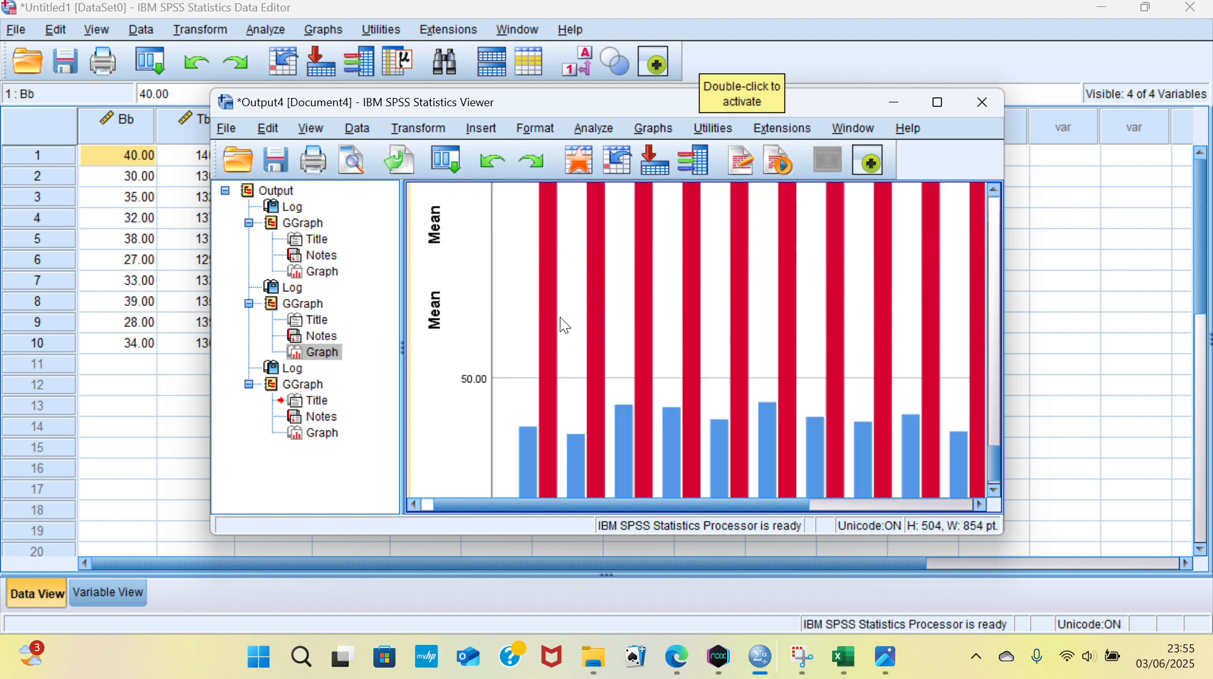
{"action": "scroll", "coordinate": [564, 325], "scroll_direction": "down", "scroll_amount": 2}
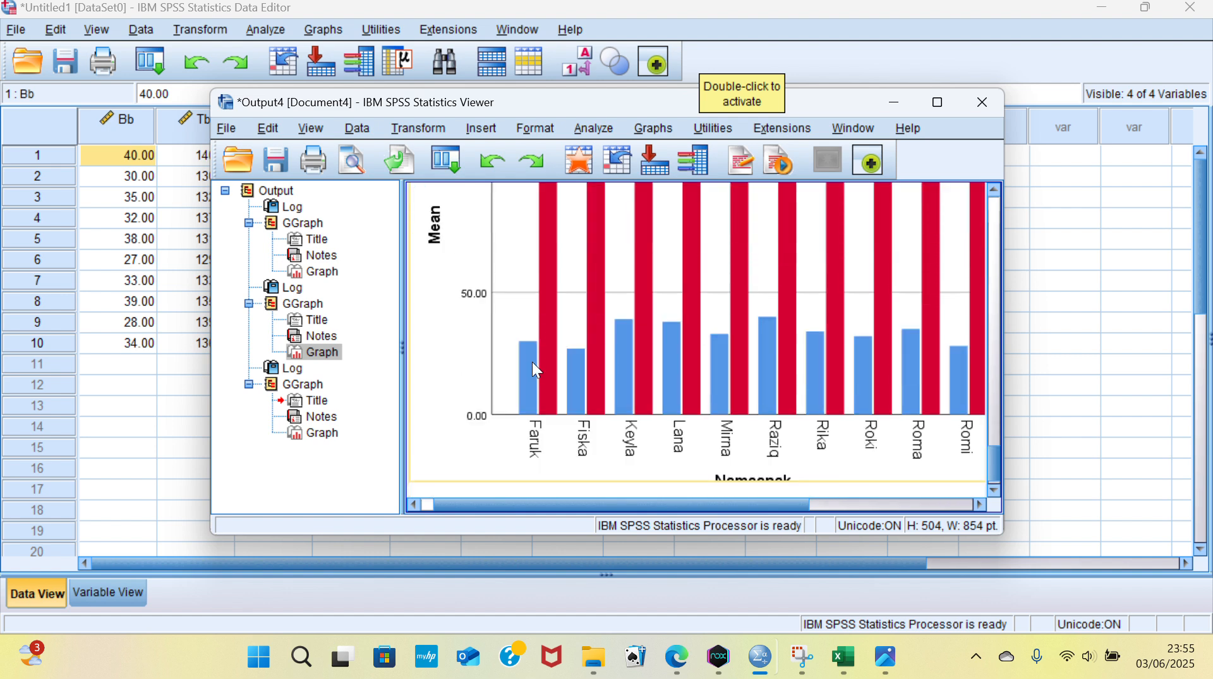
{"action": "scroll", "coordinate": [833, 314], "scroll_direction": "down", "scroll_amount": 1}
{"action": "scroll", "coordinate": [833, 313], "scroll_direction": "up", "scroll_amount": 3}
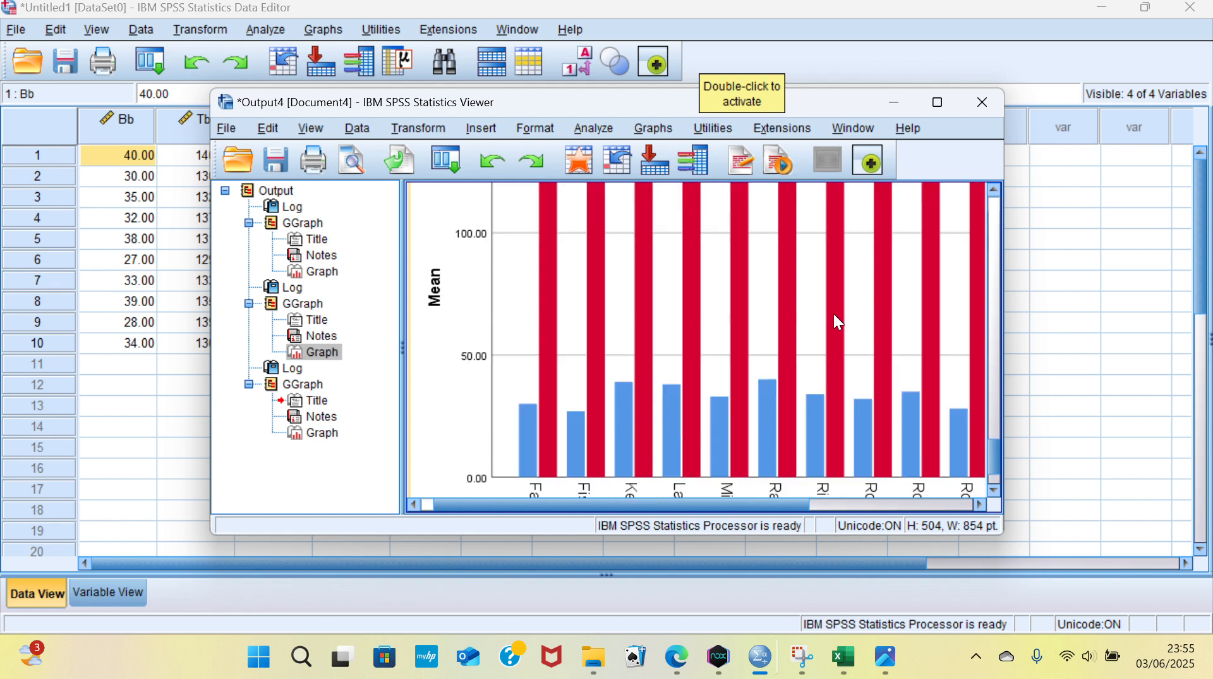
Step: View the Bb and Tb by Namaanak chart in the chart editor, then return to the data sheet
{"action": "double_click", "coordinate": [788, 318]}
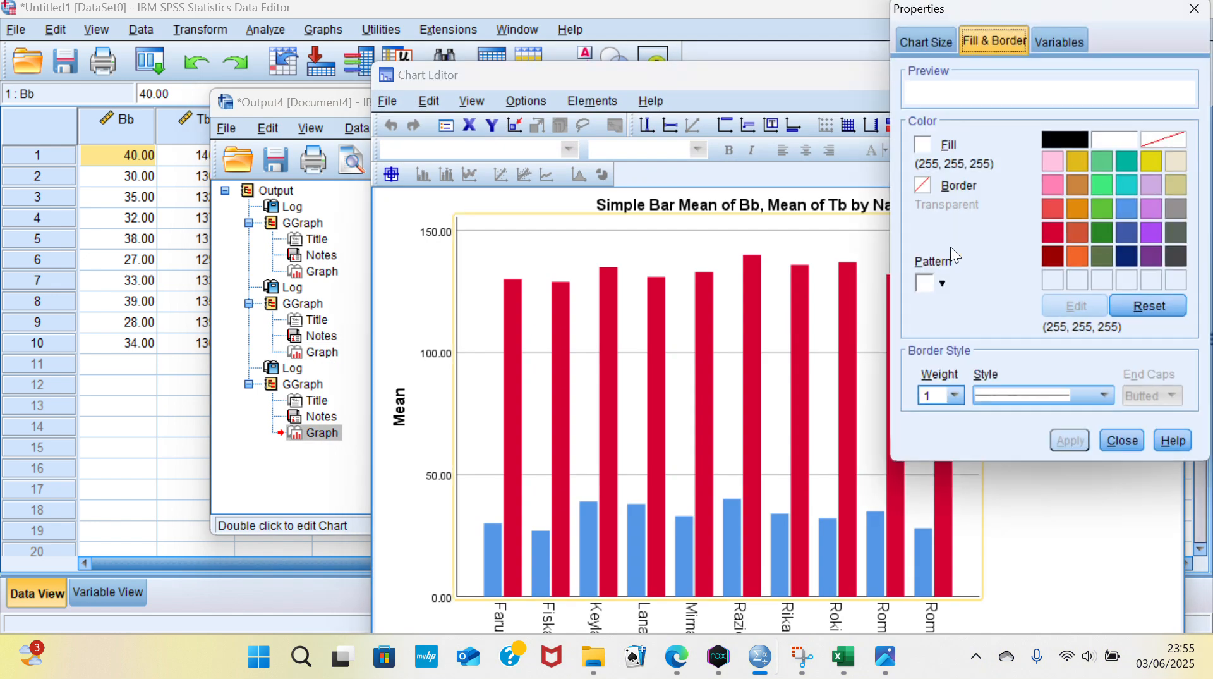
{"action": "left_click", "coordinate": [1194, 9]}
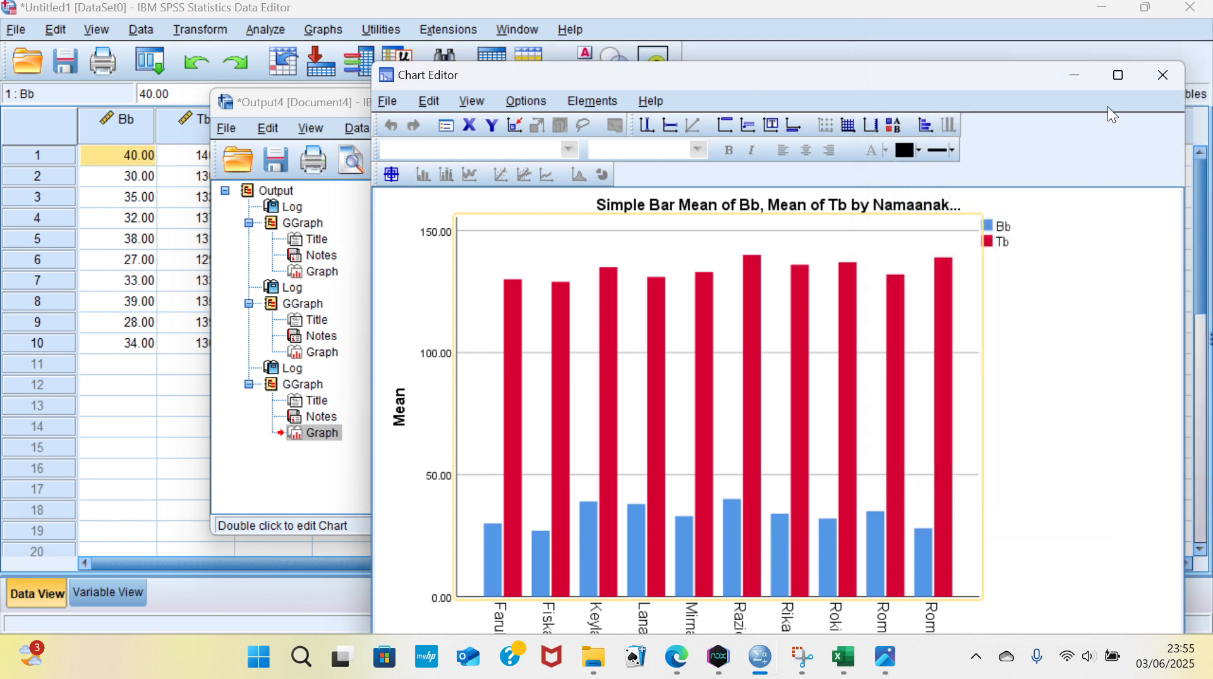
{"action": "left_click", "coordinate": [1083, 81]}
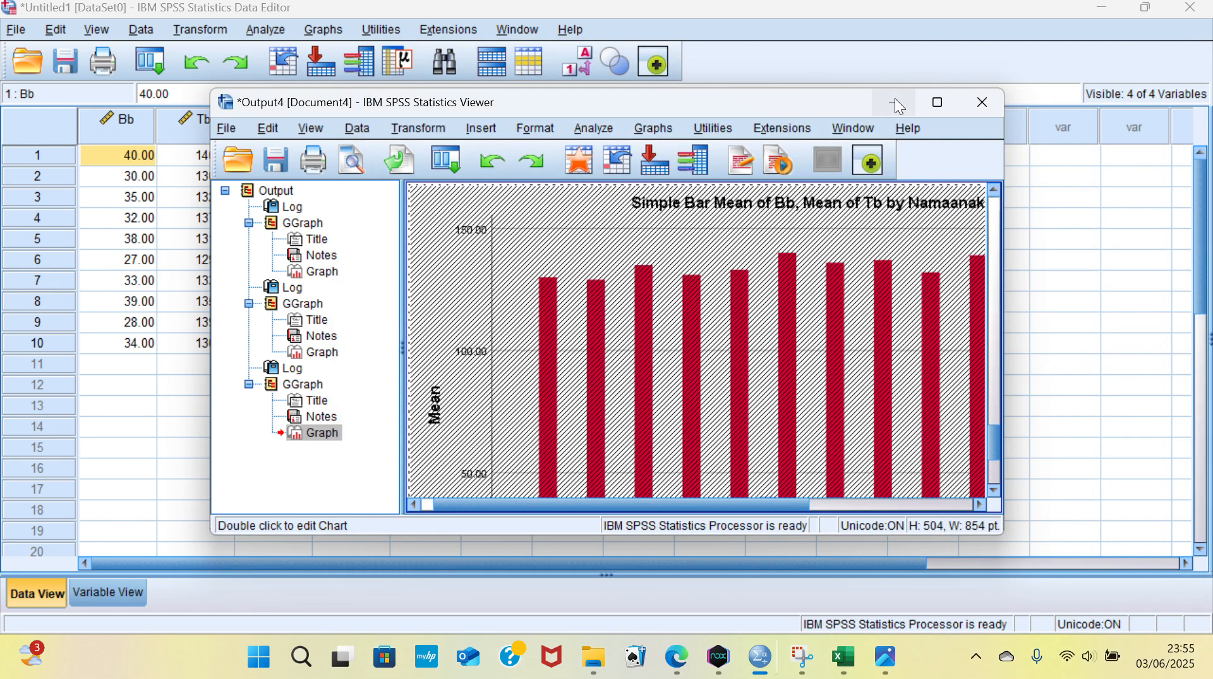
{"action": "left_click", "coordinate": [895, 97]}
{"action": "left_click", "coordinate": [671, 240]}
{"action": "left_click", "coordinate": [562, 301]}
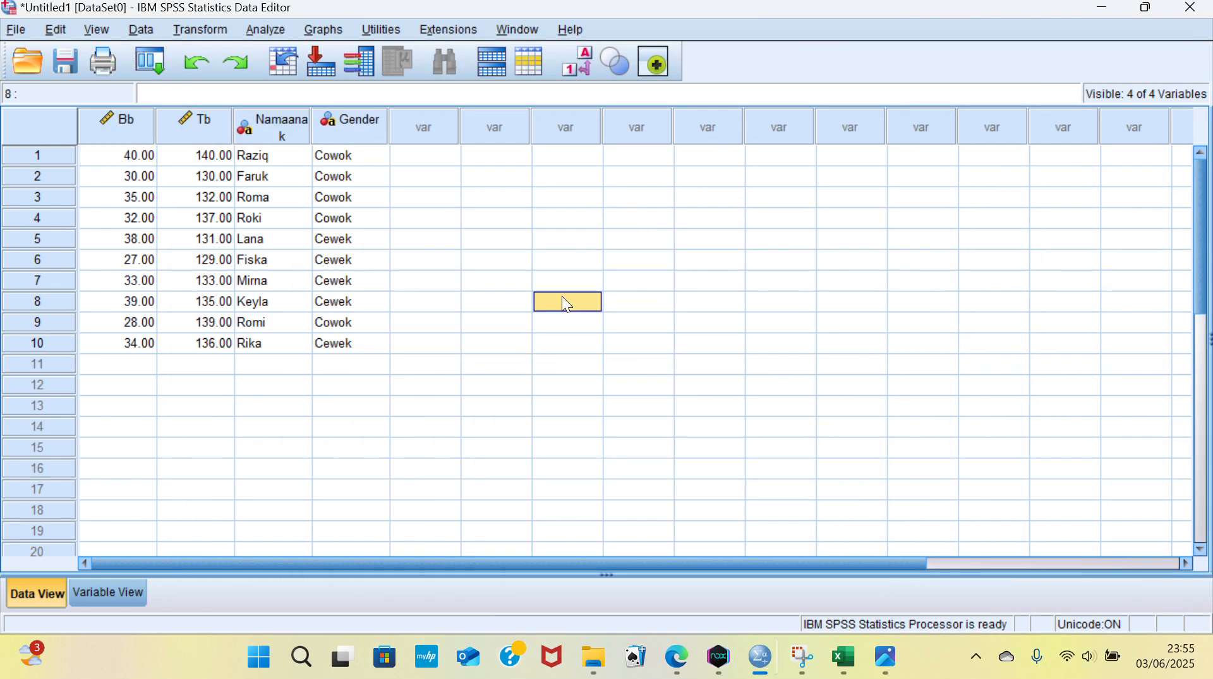
Step: Reopen Chart Builder with the Bb and Tb by Namaanak bar chart setup
{"action": "left_click", "coordinate": [339, 33]}
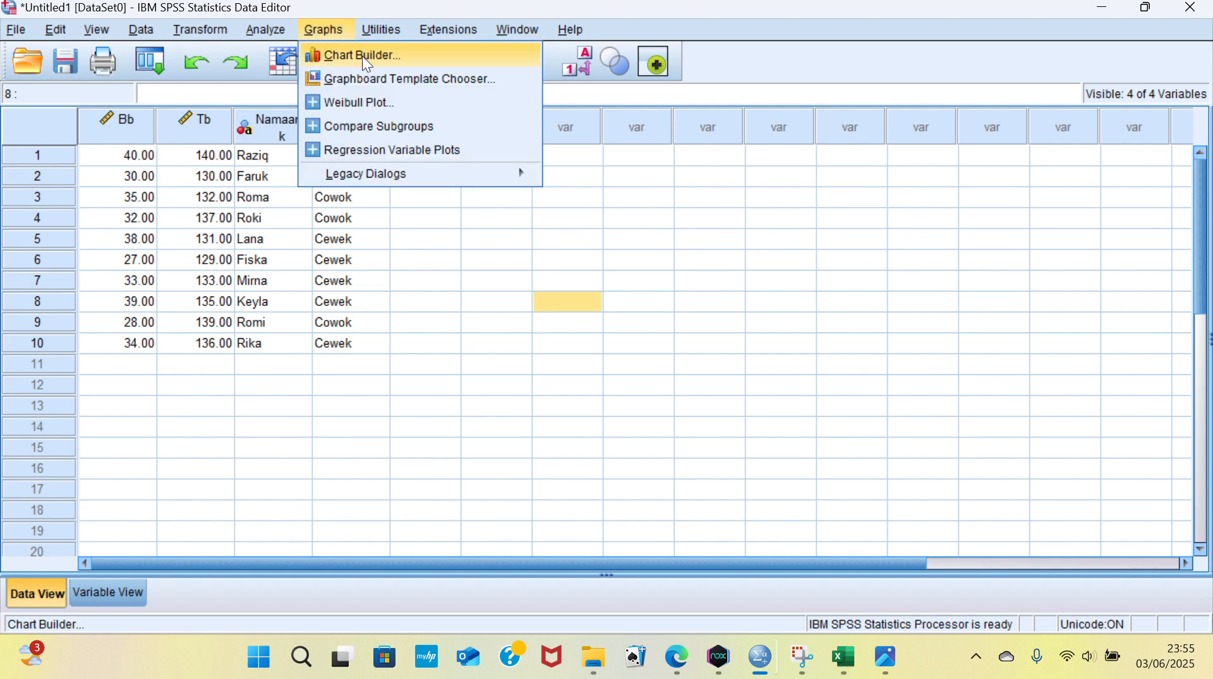
{"action": "left_click", "coordinate": [362, 54]}
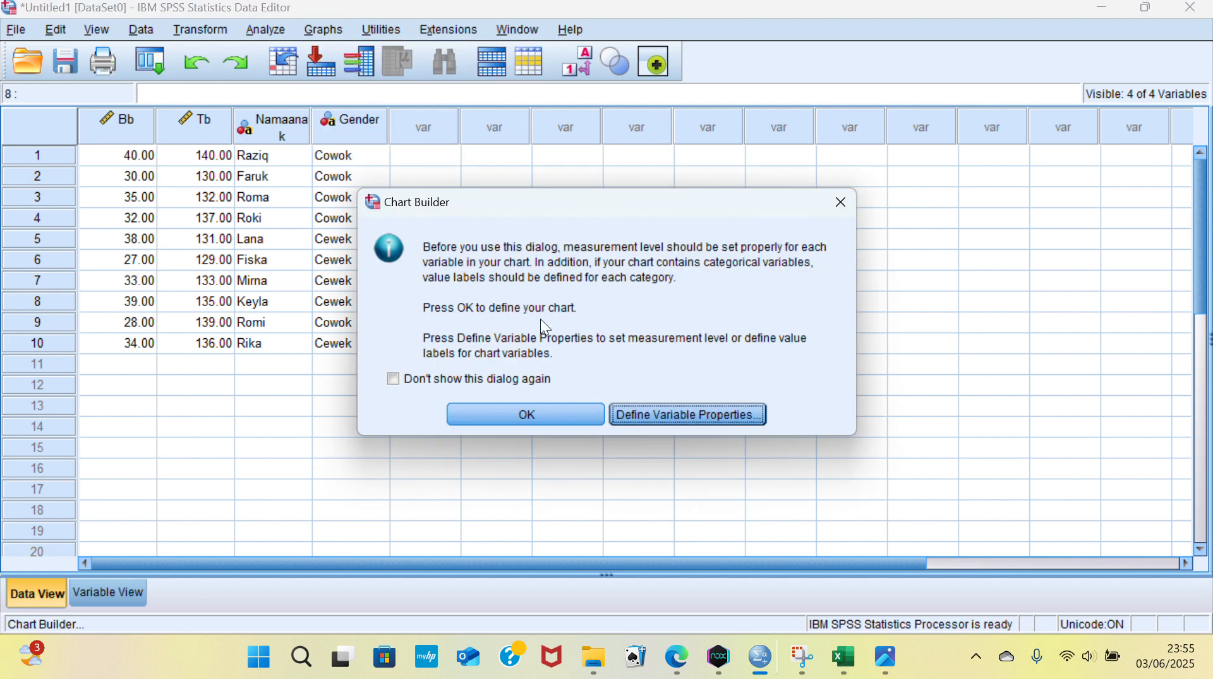
{"action": "left_click", "coordinate": [558, 414]}
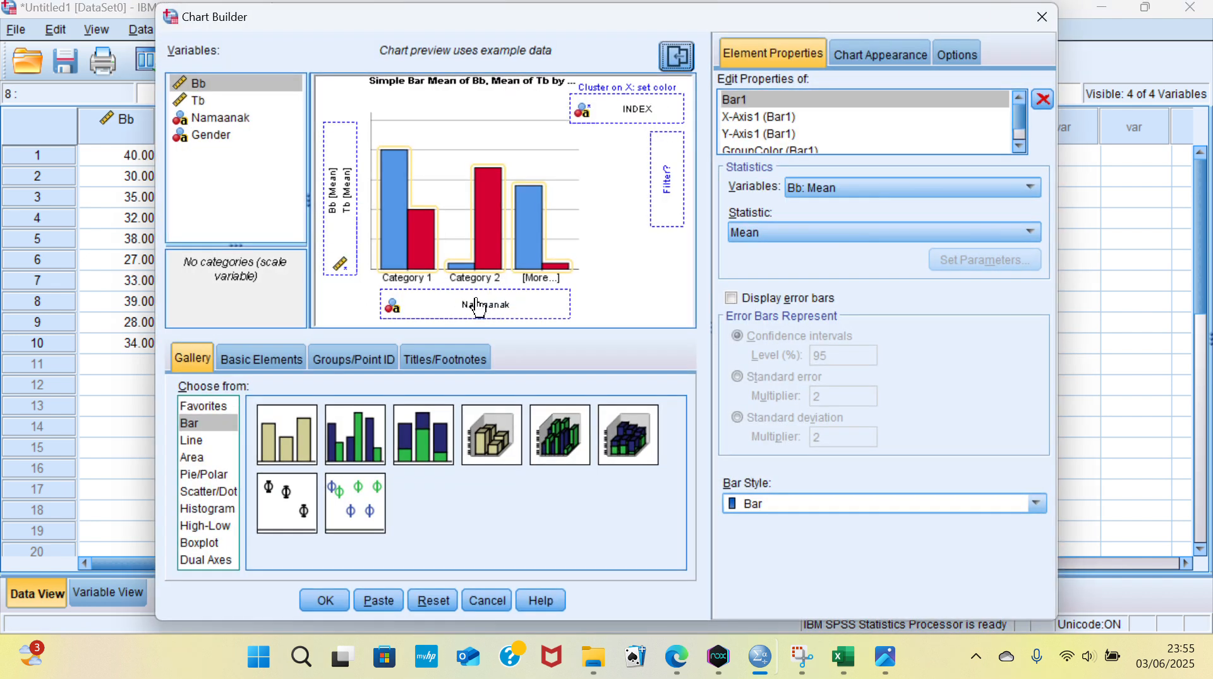
{"action": "left_click", "coordinate": [520, 80]}
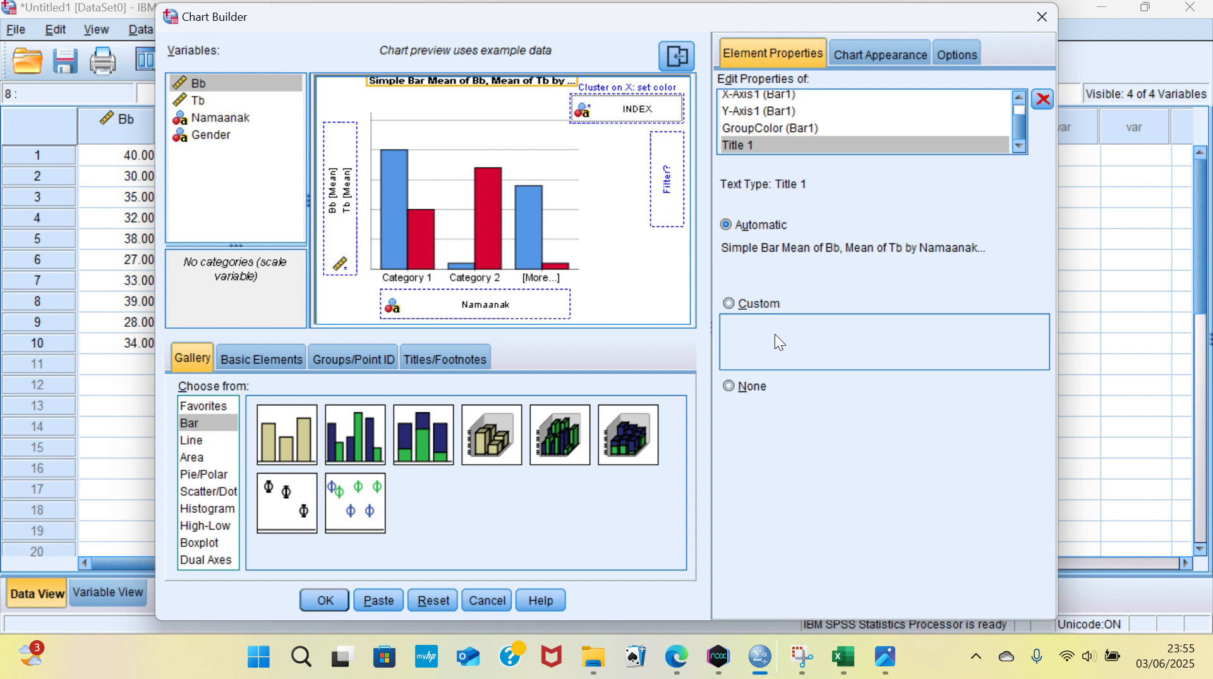
{"action": "left_click", "coordinate": [729, 304]}
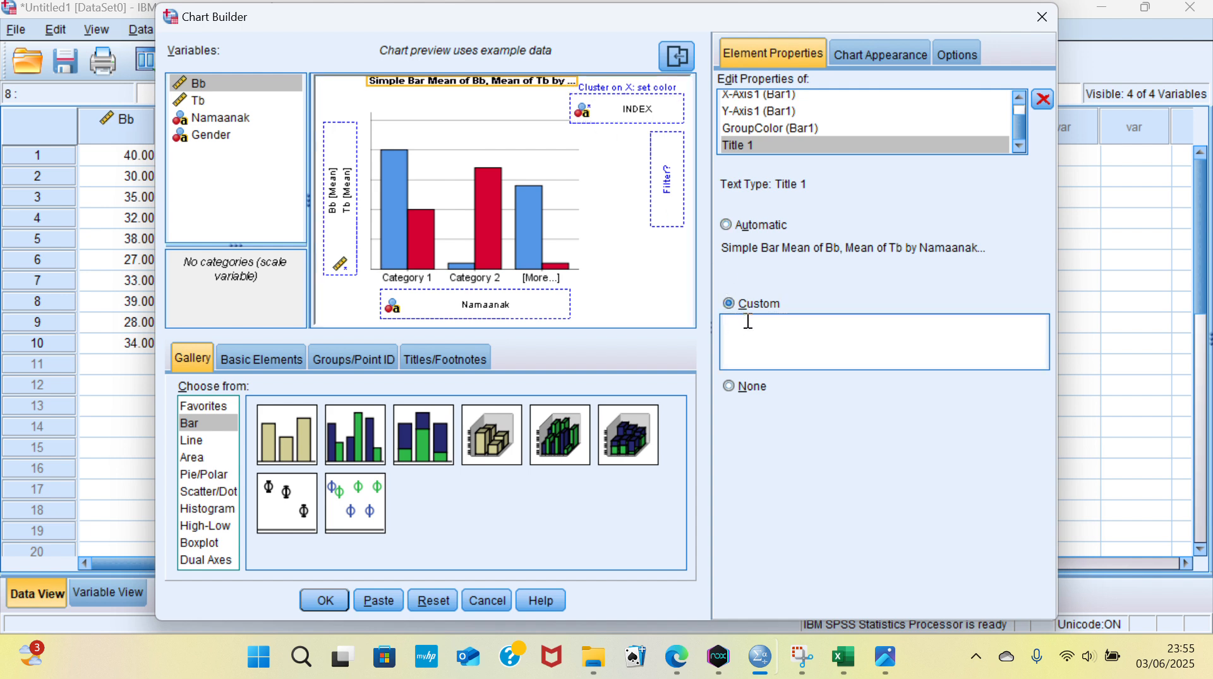
{"action": "type", "text": "Graf"}
{"action": "key", "text": "BackSpace"}
{"action": "key", "text": "BackSpace"}
{"action": "key", "text": "BackSpace"}
{"action": "key", "text": "BackSpace"}
Step: Switch the chart to a stacked bar by Namaanak and clear the INDEX variable from the stack colour
{"action": "left_click_drag", "start_coordinate": [442, 435], "coordinate": [588, 221]}
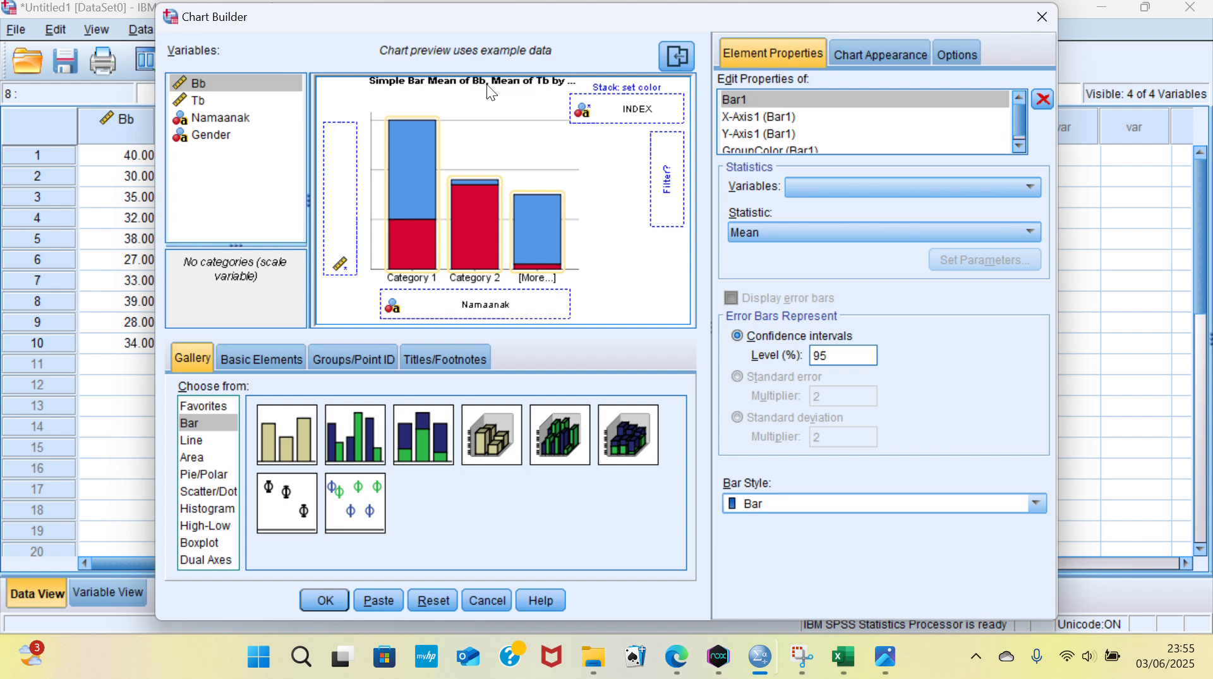
{"action": "left_click", "coordinate": [777, 117]}
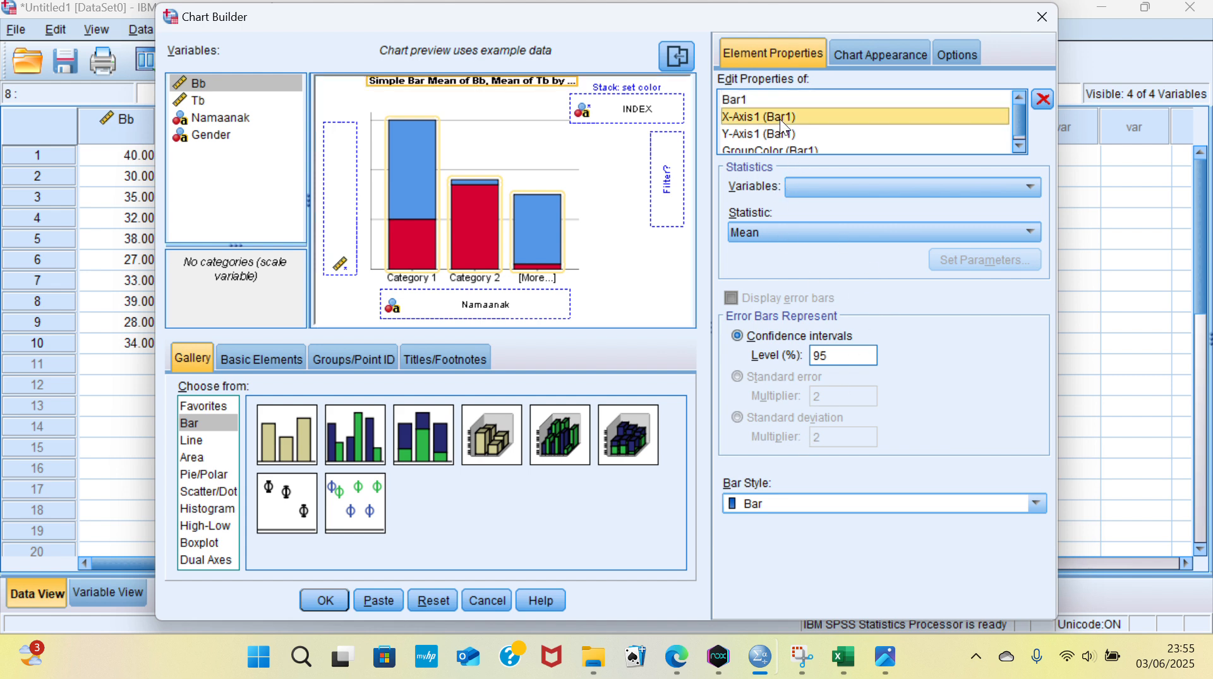
{"action": "left_click", "coordinate": [741, 98]}
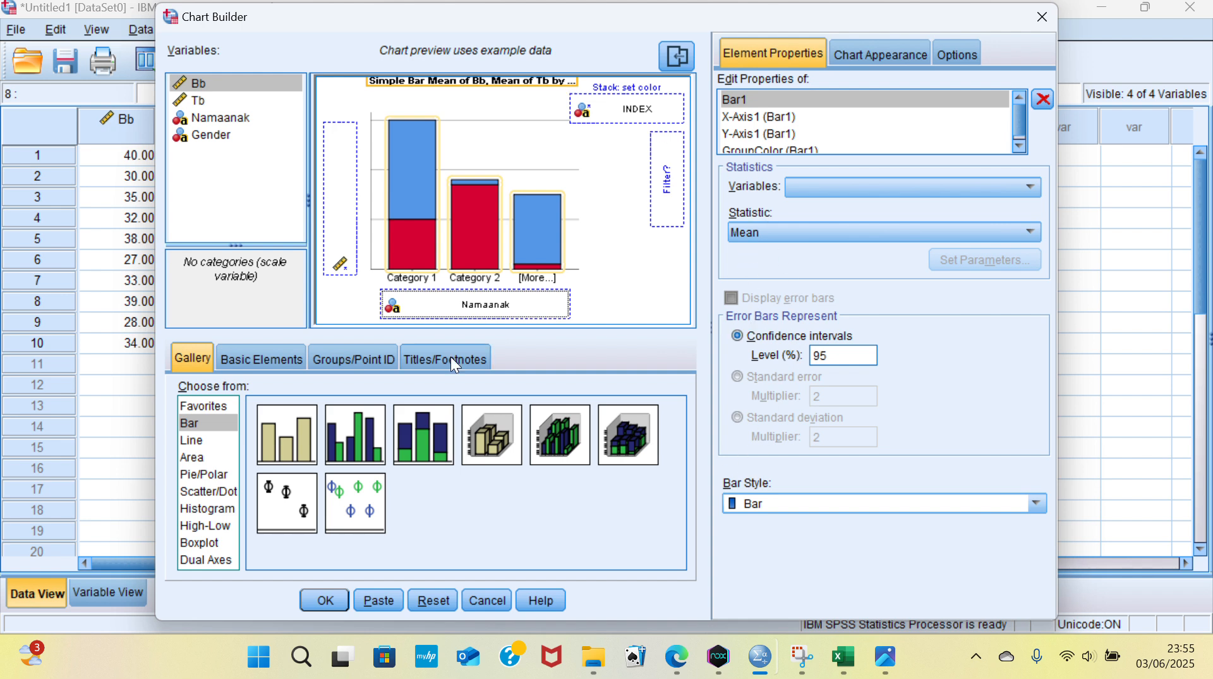
{"action": "left_click", "coordinate": [408, 309]}
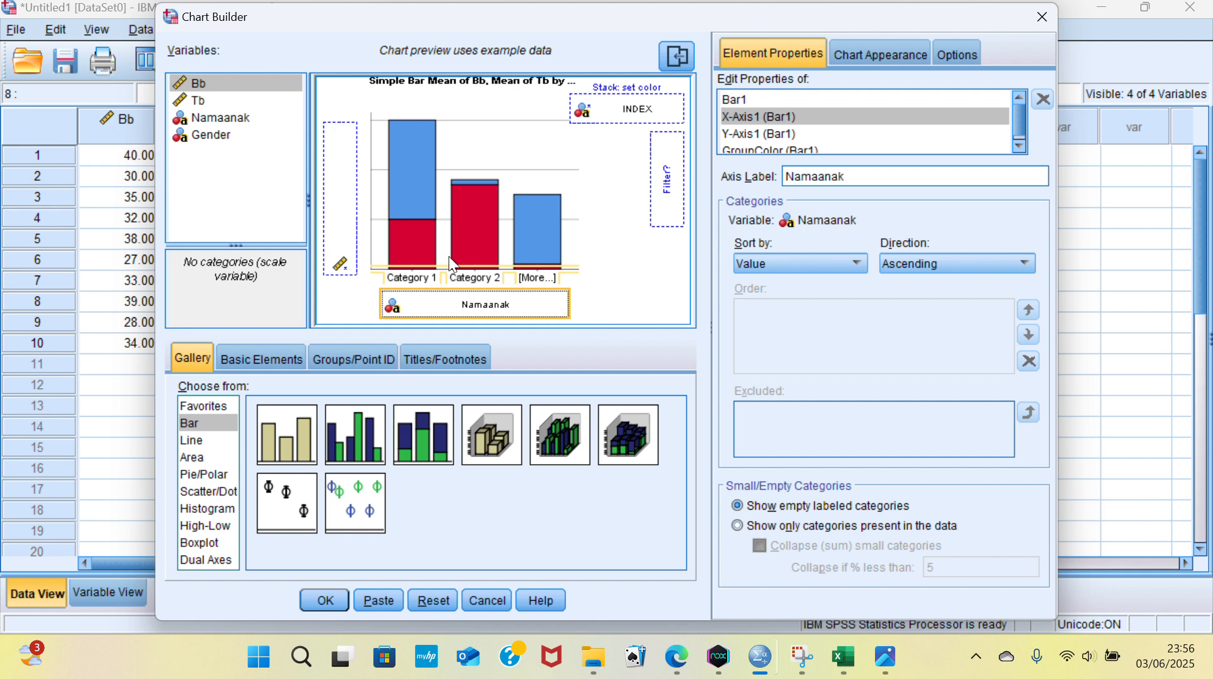
{"action": "mouse_move", "coordinate": [427, 311]}
{"action": "left_mouse_down"}
{"action": "mouse_move", "coordinate": [306, 162]}
{"action": "mouse_move", "coordinate": [466, 281]}
{"action": "mouse_move", "coordinate": [446, 307]}
{"action": "left_mouse_up"}
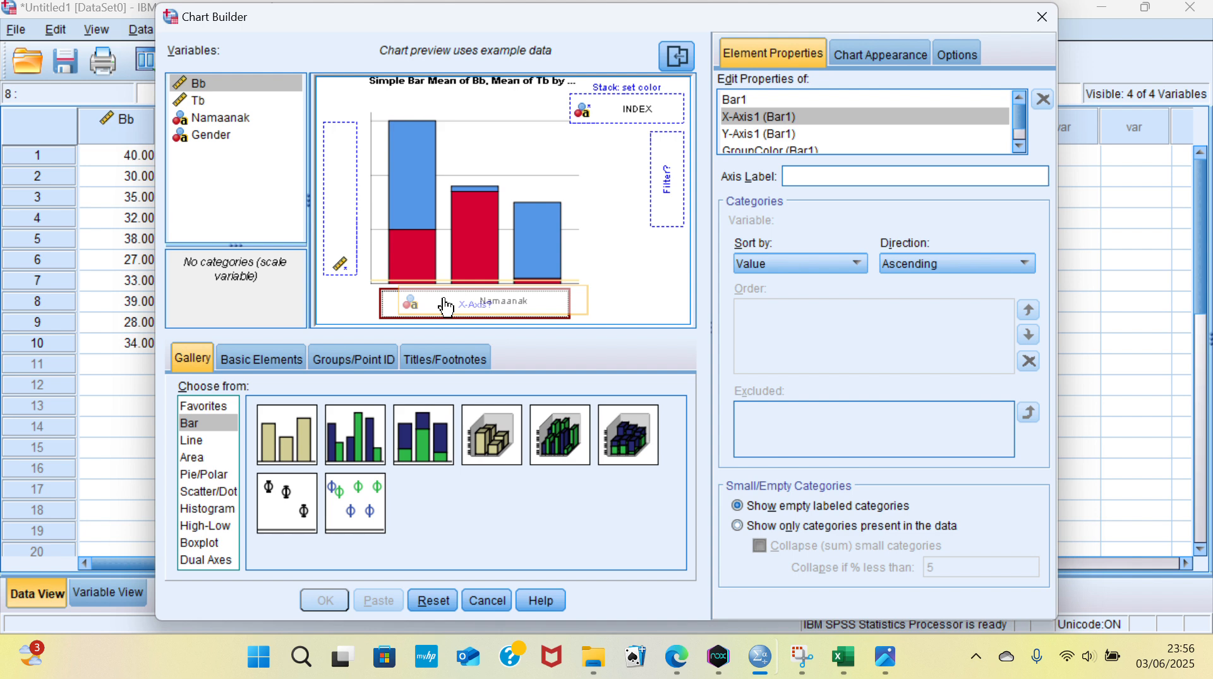
{"action": "left_click_drag", "start_coordinate": [446, 307], "coordinate": [446, 307]}
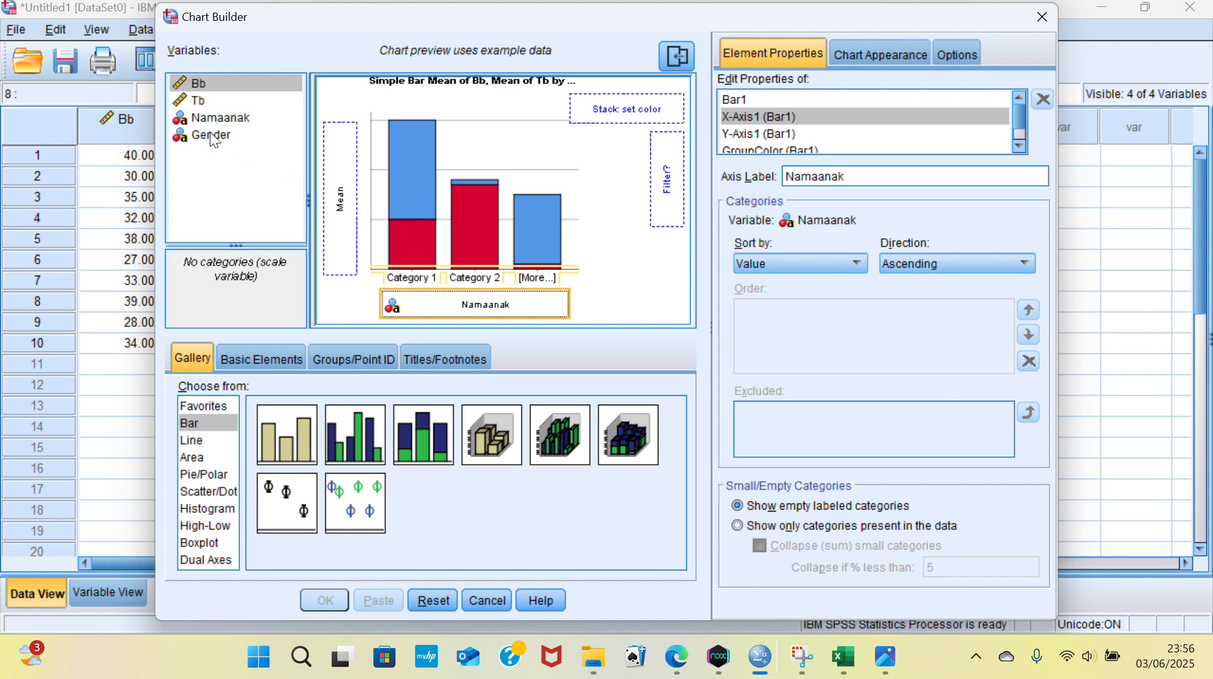
Step: Assign Tb to the Y axis, stack the bars by Gender, and generate the stacked bar chart by Namaanak
{"action": "left_click_drag", "start_coordinate": [194, 100], "coordinate": [334, 173]}
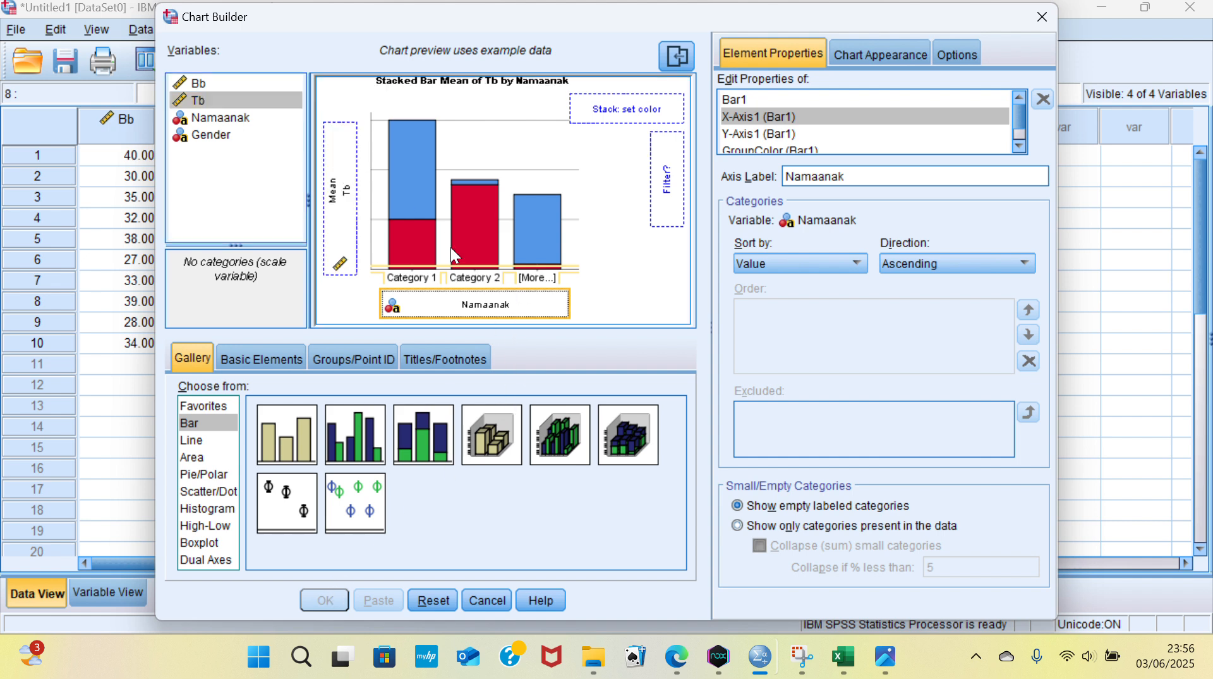
{"action": "left_click_drag", "start_coordinate": [280, 84], "coordinate": [594, 113]}
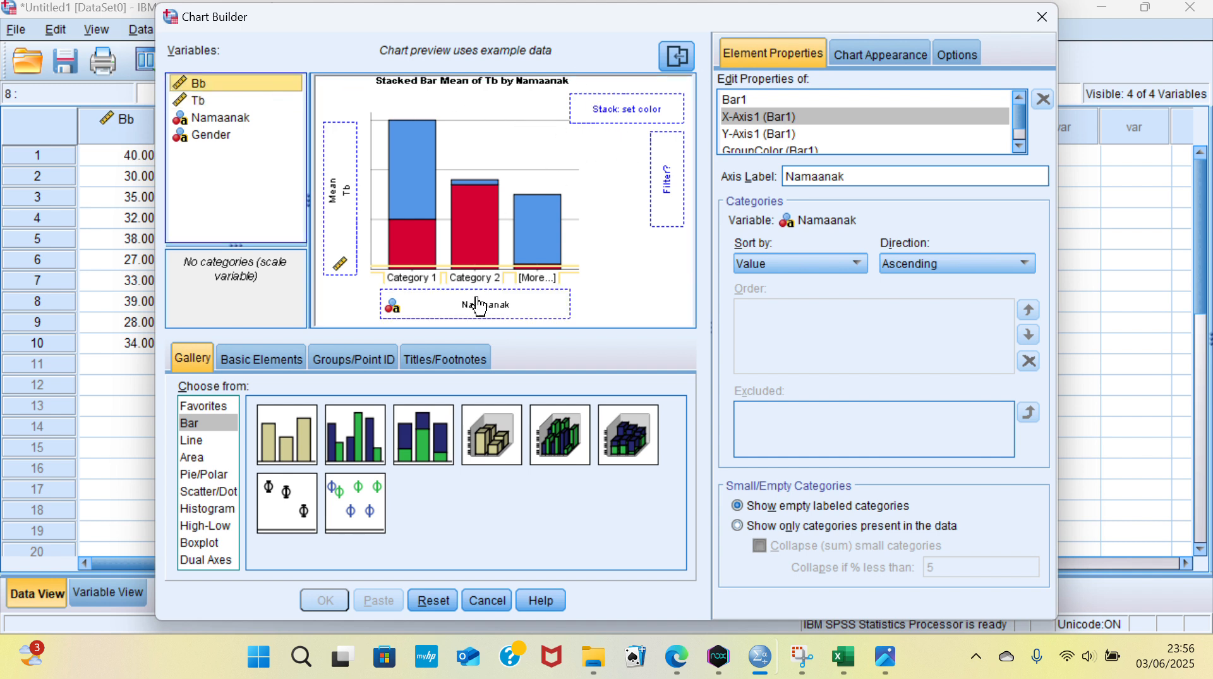
{"action": "left_click", "coordinate": [477, 303]}
{"action": "left_click_drag", "start_coordinate": [230, 135], "coordinate": [237, 166]}
{"action": "left_click", "coordinate": [594, 114]}
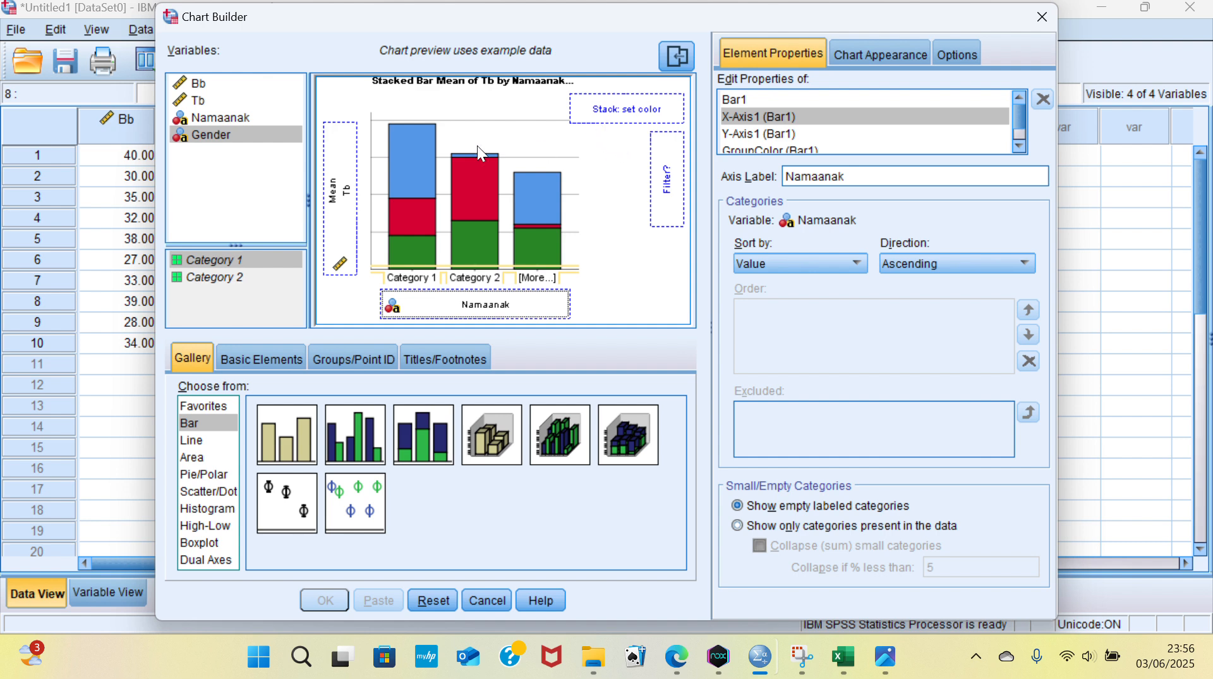
{"action": "left_click", "coordinate": [282, 134]}
{"action": "left_click_drag", "start_coordinate": [262, 131], "coordinate": [573, 120]}
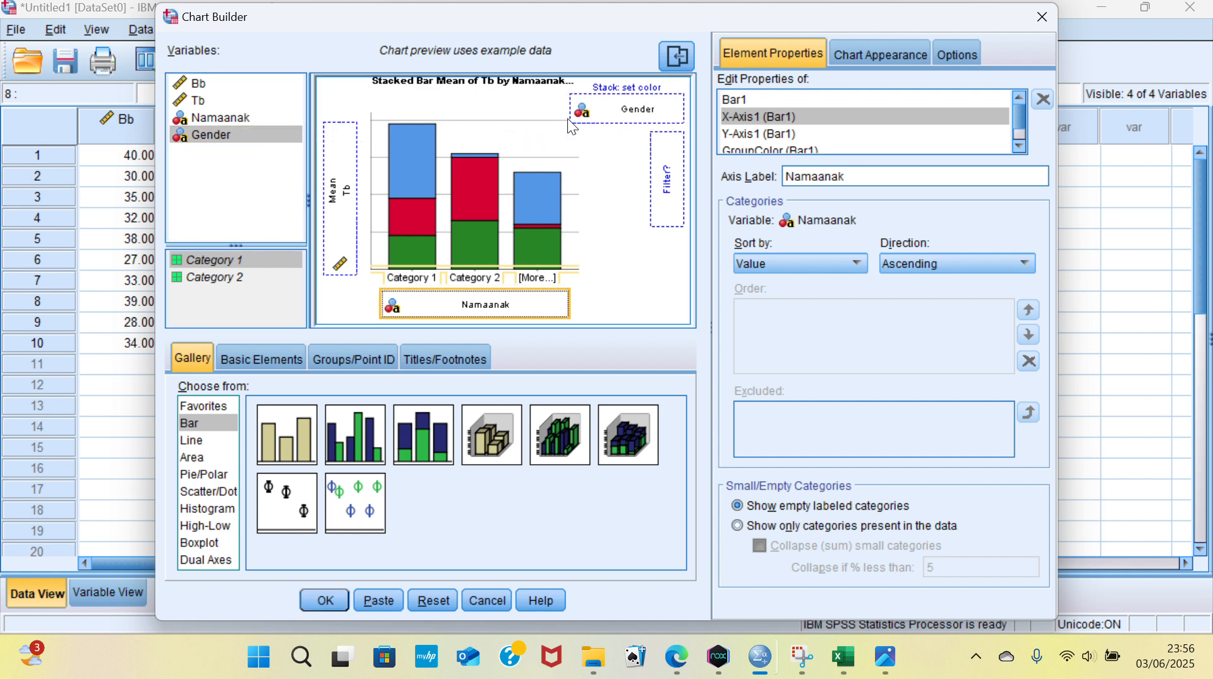
{"action": "left_click", "coordinate": [326, 601]}
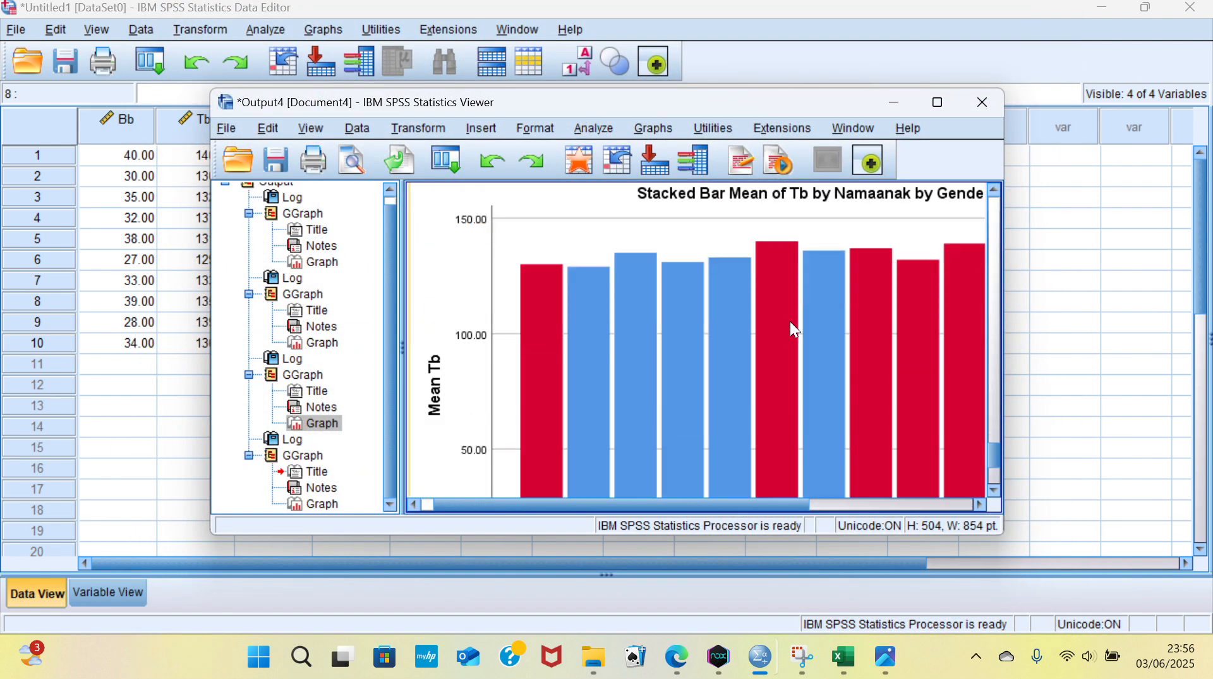
{"action": "left_click", "coordinate": [885, 101]}
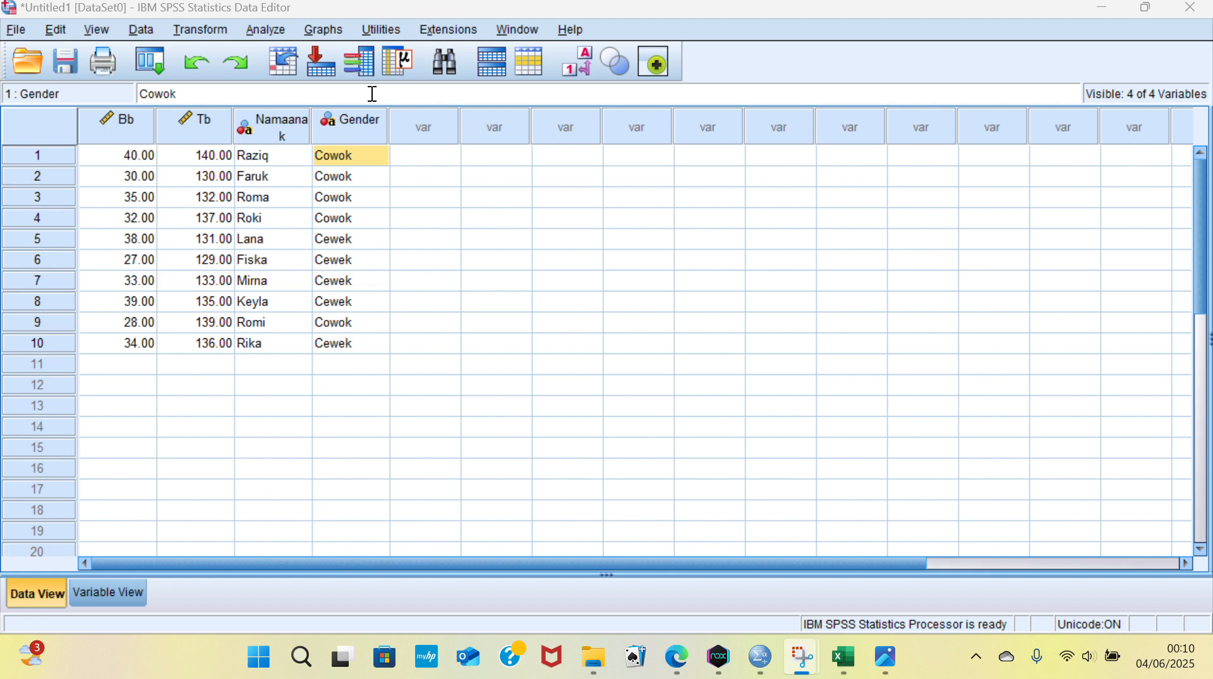
Step: Build a simple bar chart in Chart Builder with Namaanak on the X axis and mean Tb on the Y axis, and generate it
{"action": "left_click", "coordinate": [323, 30]}
{"action": "left_click", "coordinate": [347, 52]}
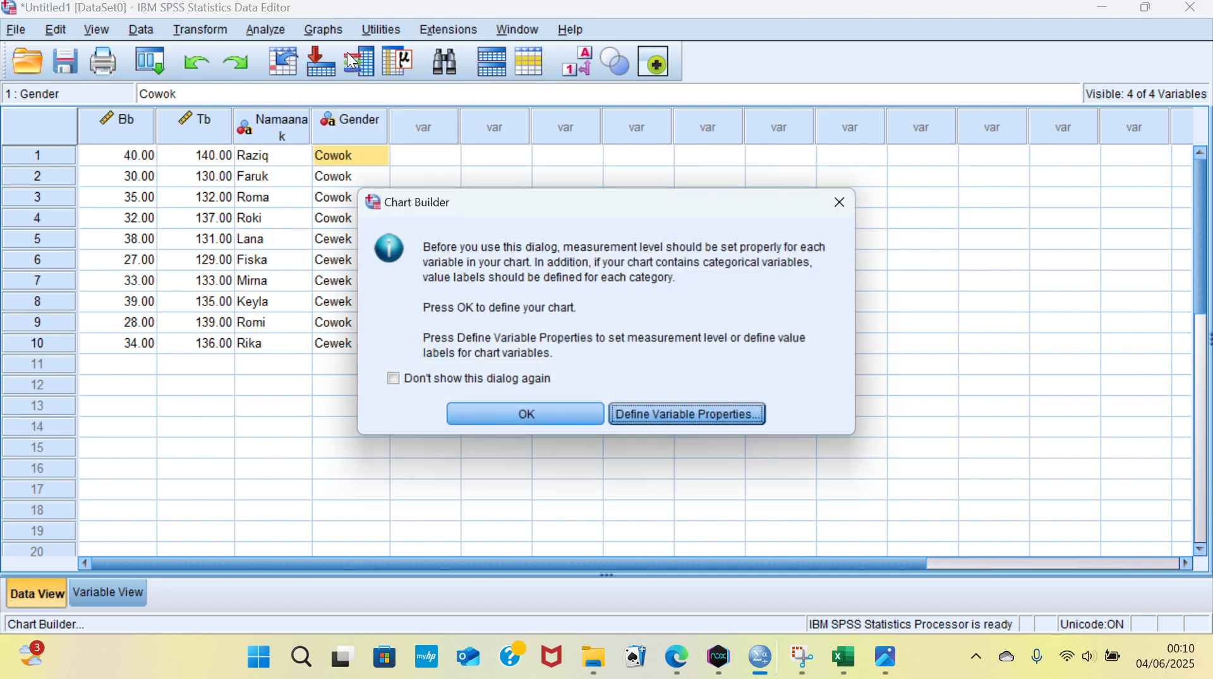
{"action": "left_click", "coordinate": [491, 417]}
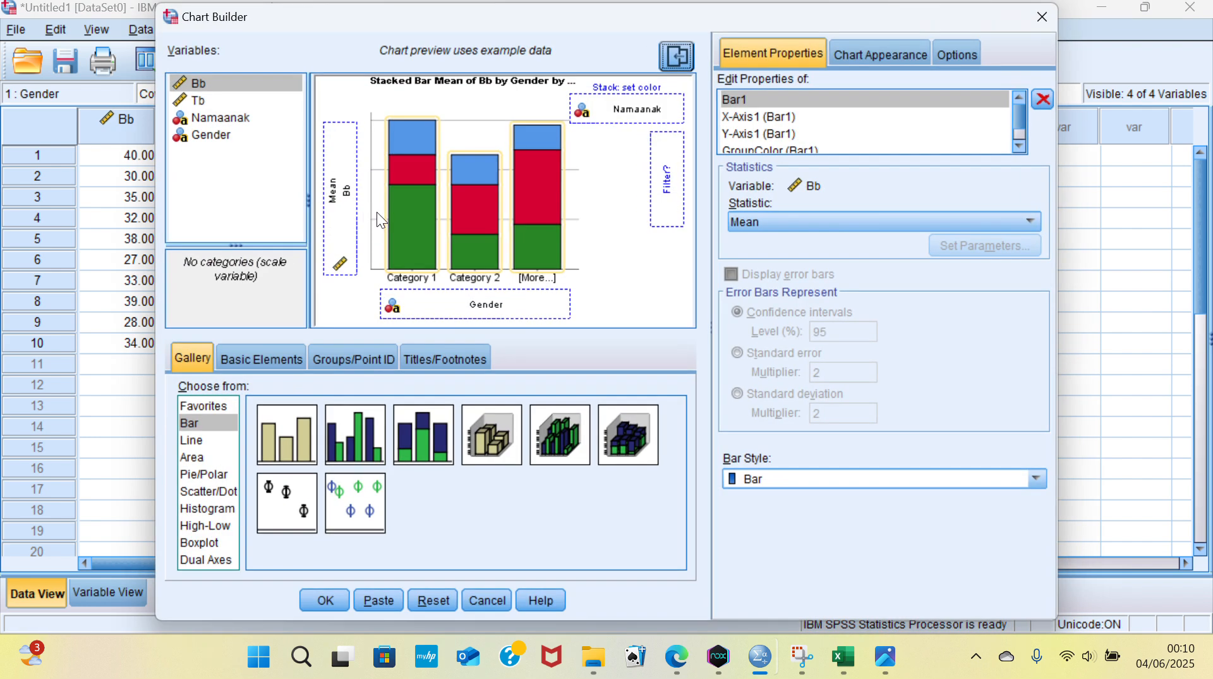
{"action": "double_click", "coordinate": [293, 422]}
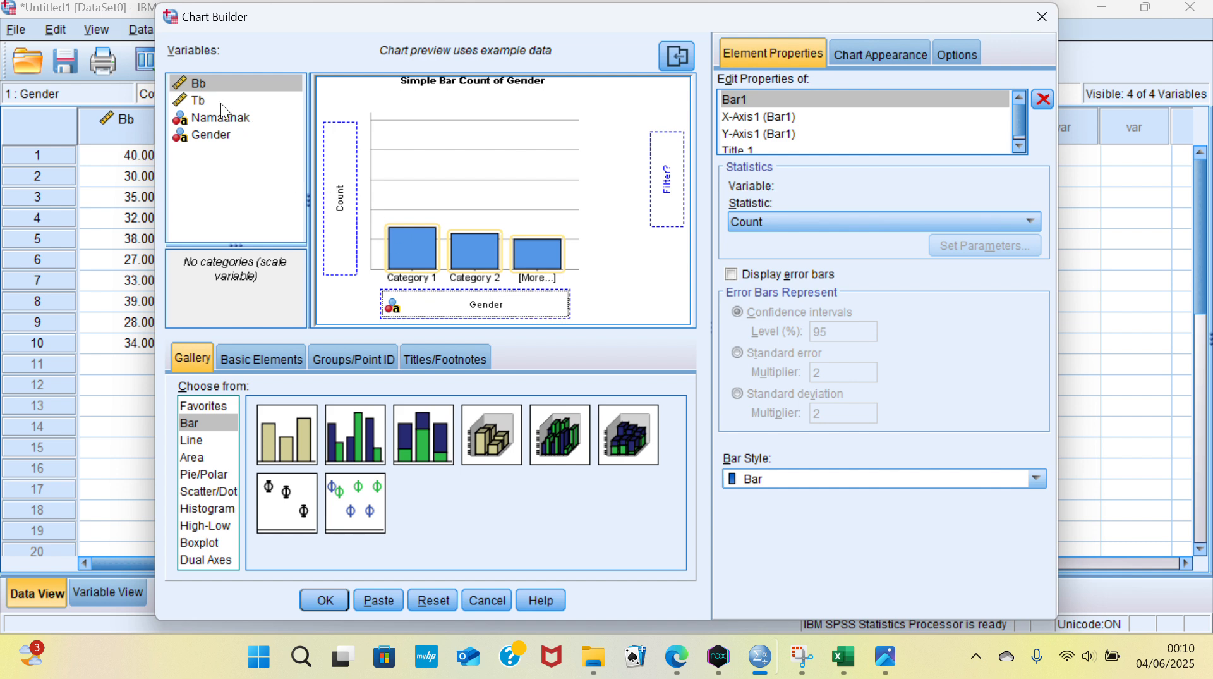
{"action": "left_click_drag", "start_coordinate": [227, 118], "coordinate": [429, 297]}
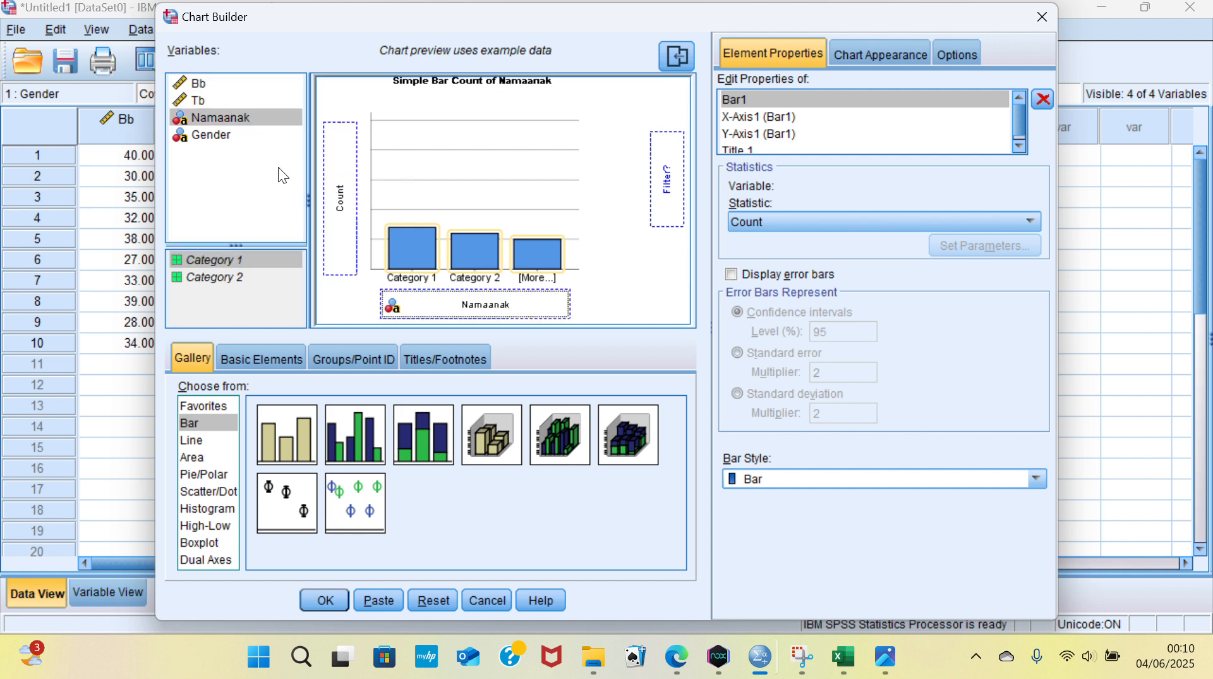
{"action": "left_click_drag", "start_coordinate": [225, 99], "coordinate": [335, 180]}
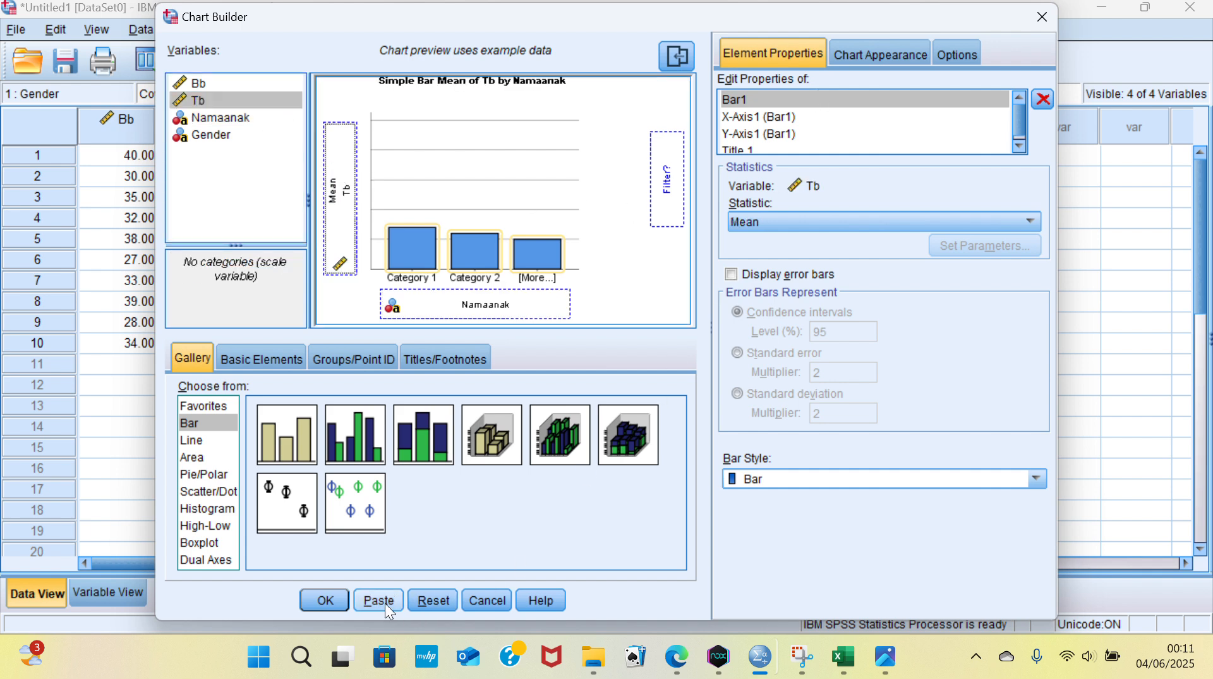
{"action": "left_click", "coordinate": [325, 600]}
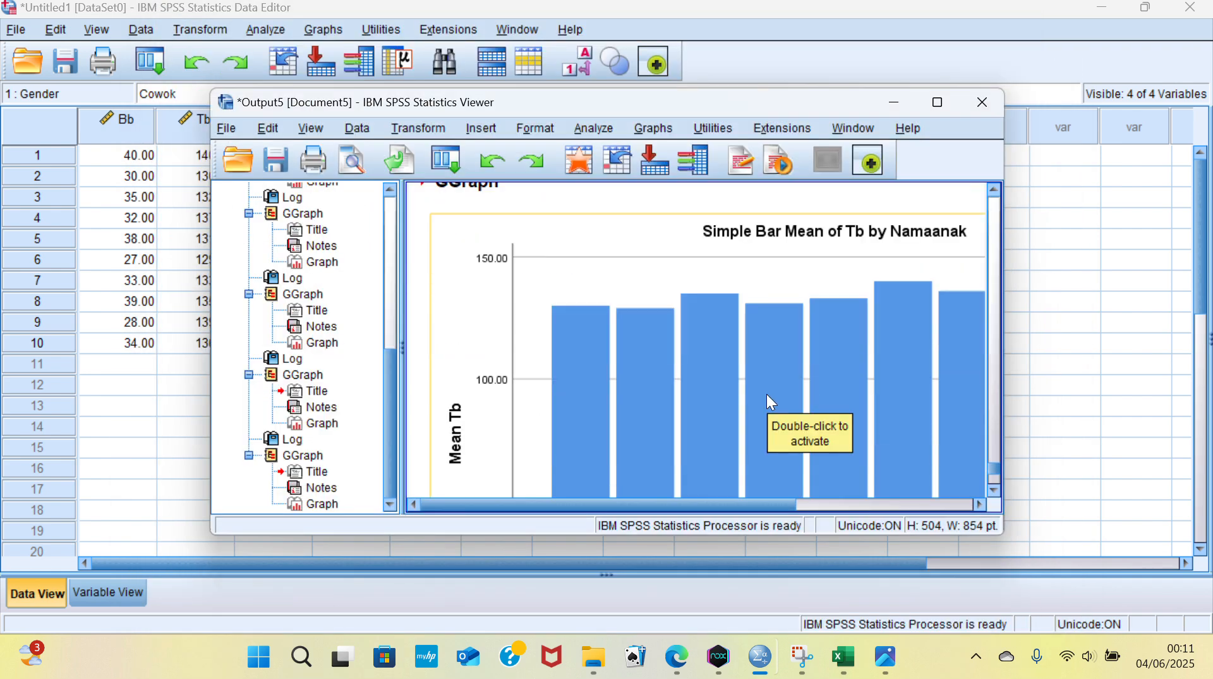
Step: Transpose the Tb by Namaanak chart to horizontal bars in the chart editor, and return to the data sheet
{"action": "left_click", "coordinate": [768, 393]}
{"action": "double_click", "coordinate": [768, 394]}
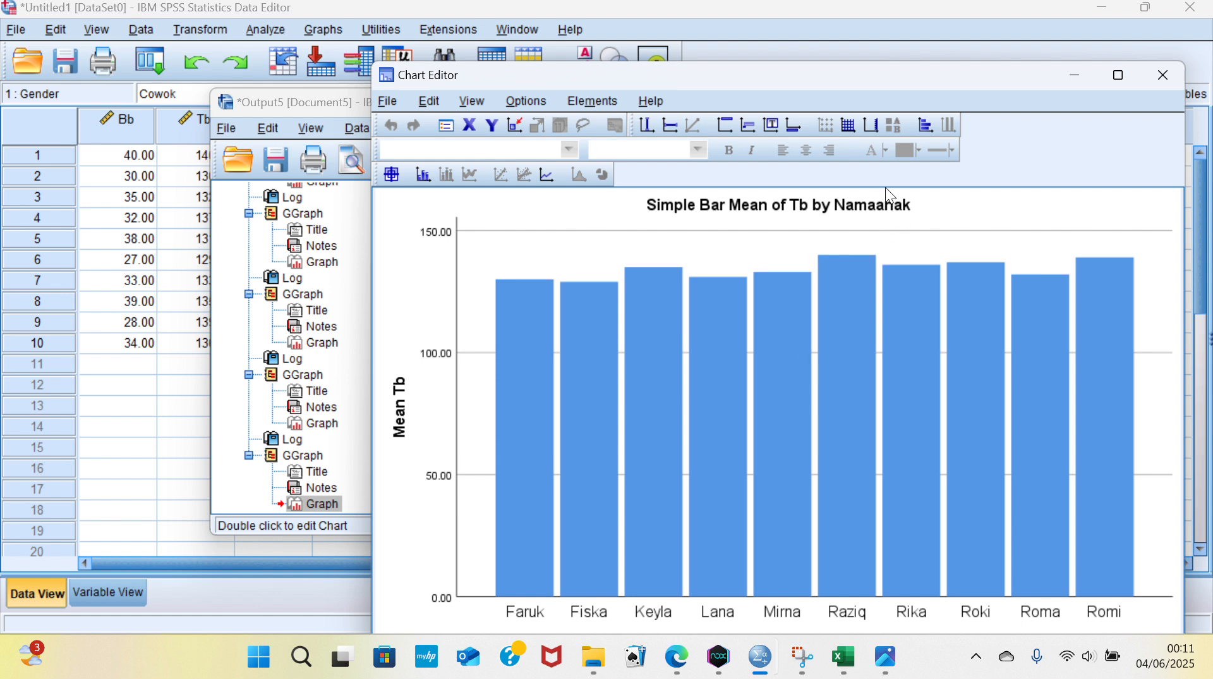
{"action": "left_click", "coordinate": [924, 130]}
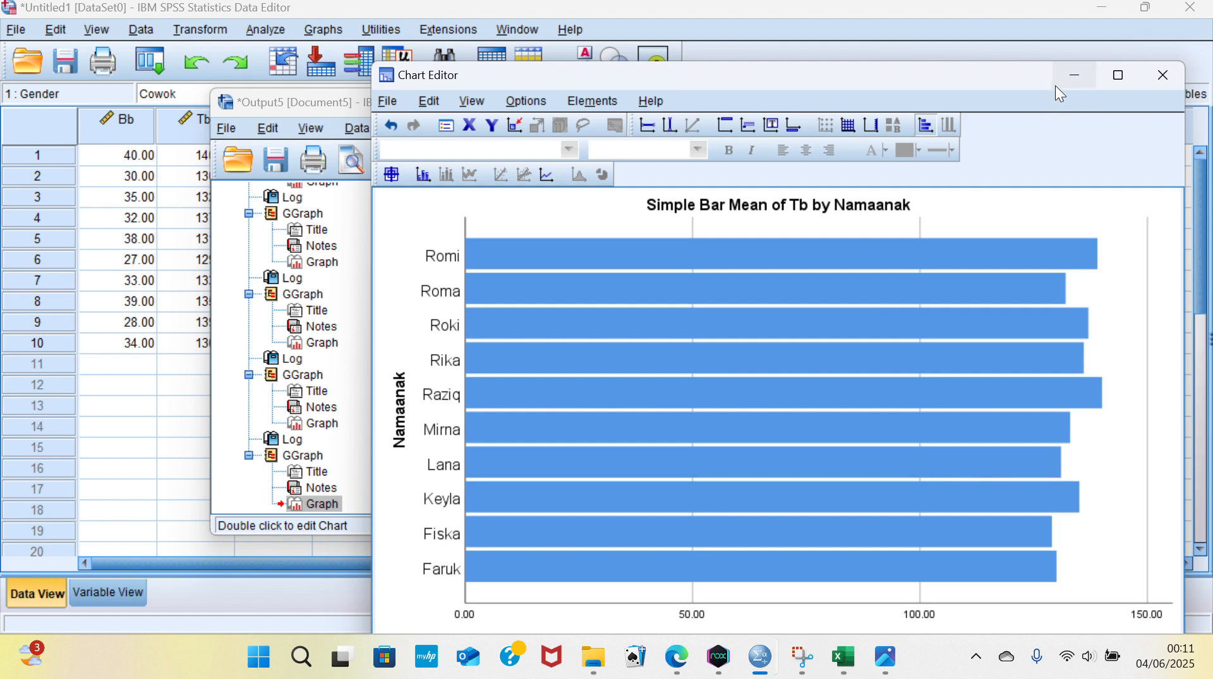
{"action": "left_click", "coordinate": [1076, 75]}
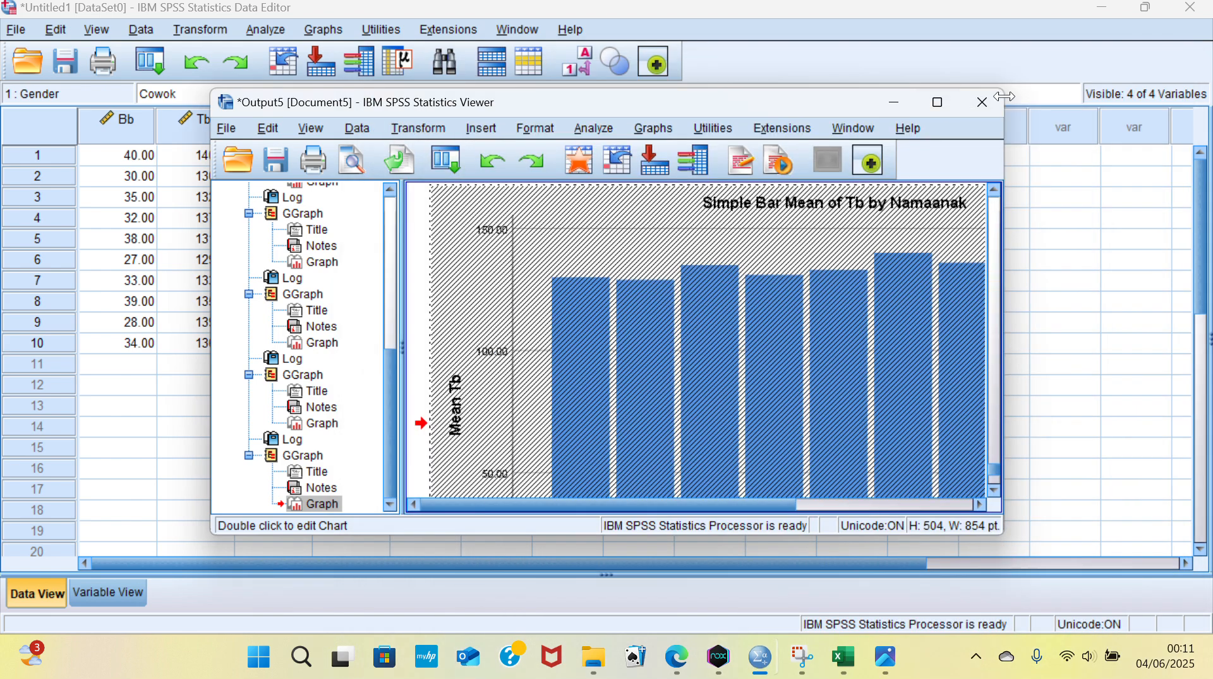
{"action": "left_click", "coordinate": [897, 101]}
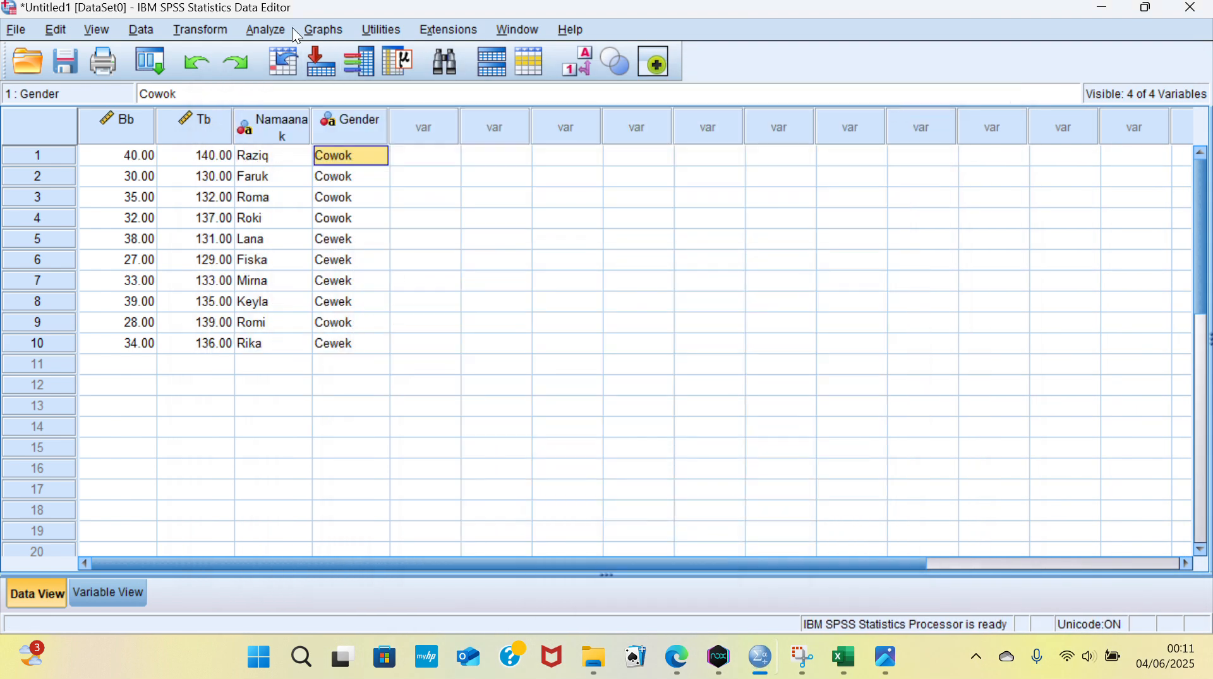
Step: Reopen Chart Builder, change the chart type to stacked bar, and stack the Namaanak bars by Gender
{"action": "left_click", "coordinate": [266, 28]}
{"action": "left_click", "coordinate": [337, 32]}
{"action": "left_click", "coordinate": [337, 31]}
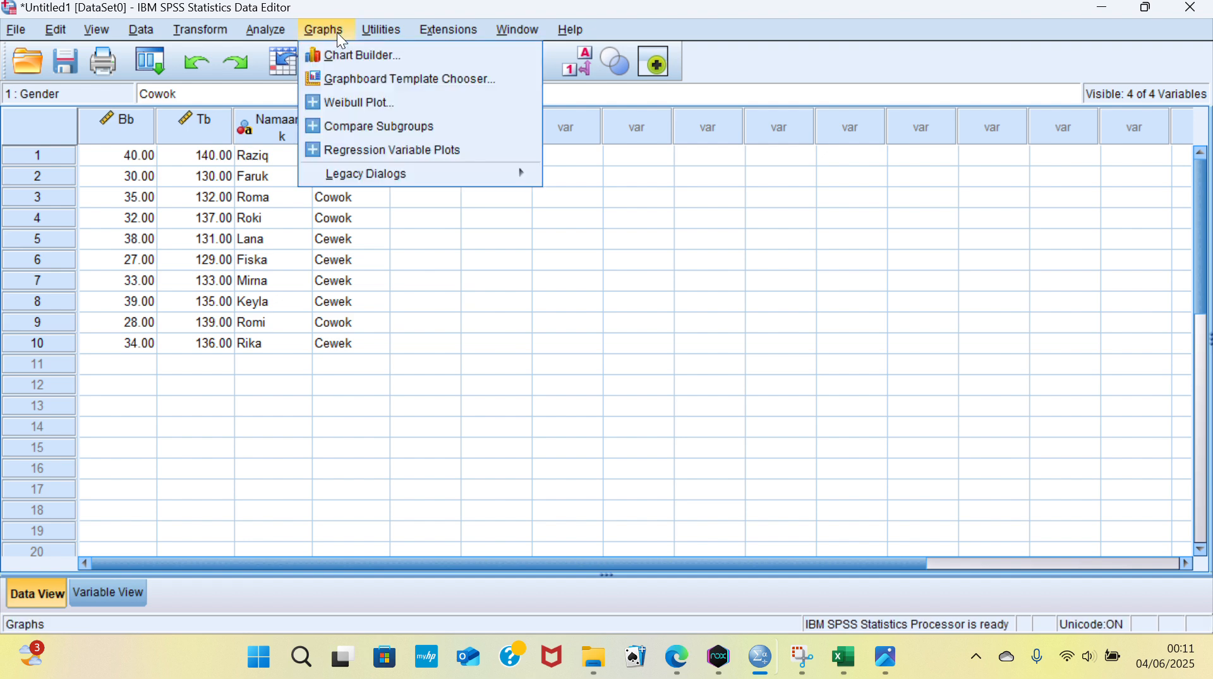
{"action": "left_click", "coordinate": [374, 54]}
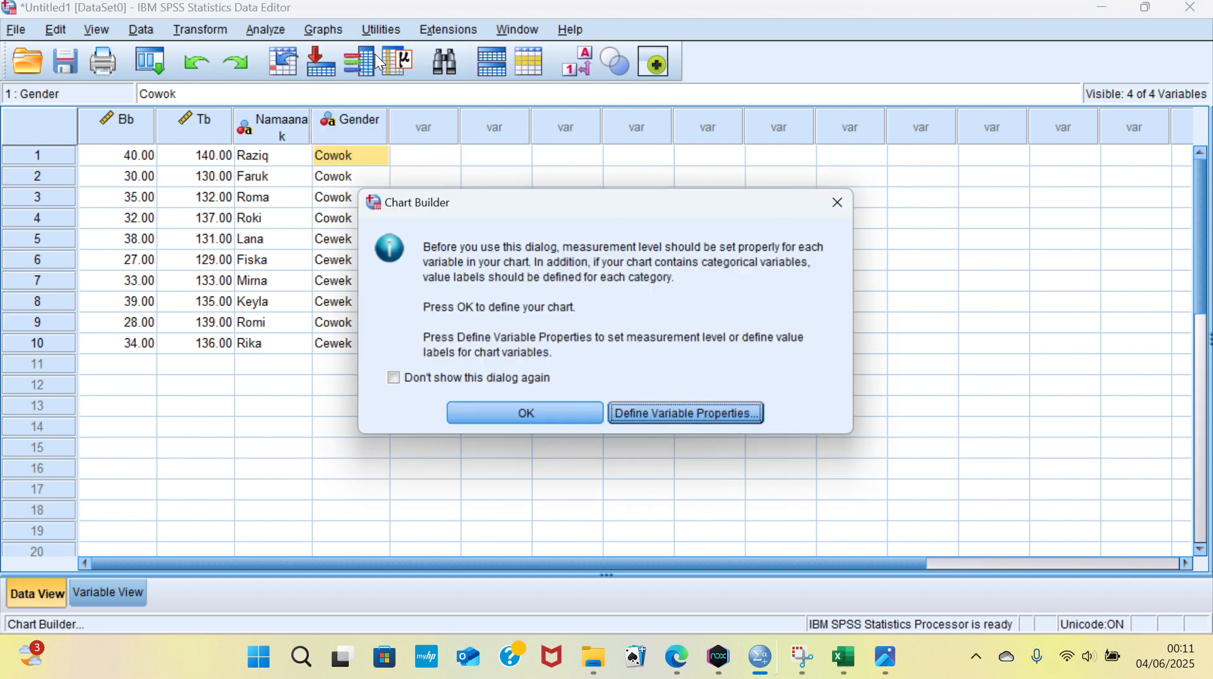
{"action": "left_click", "coordinate": [528, 416]}
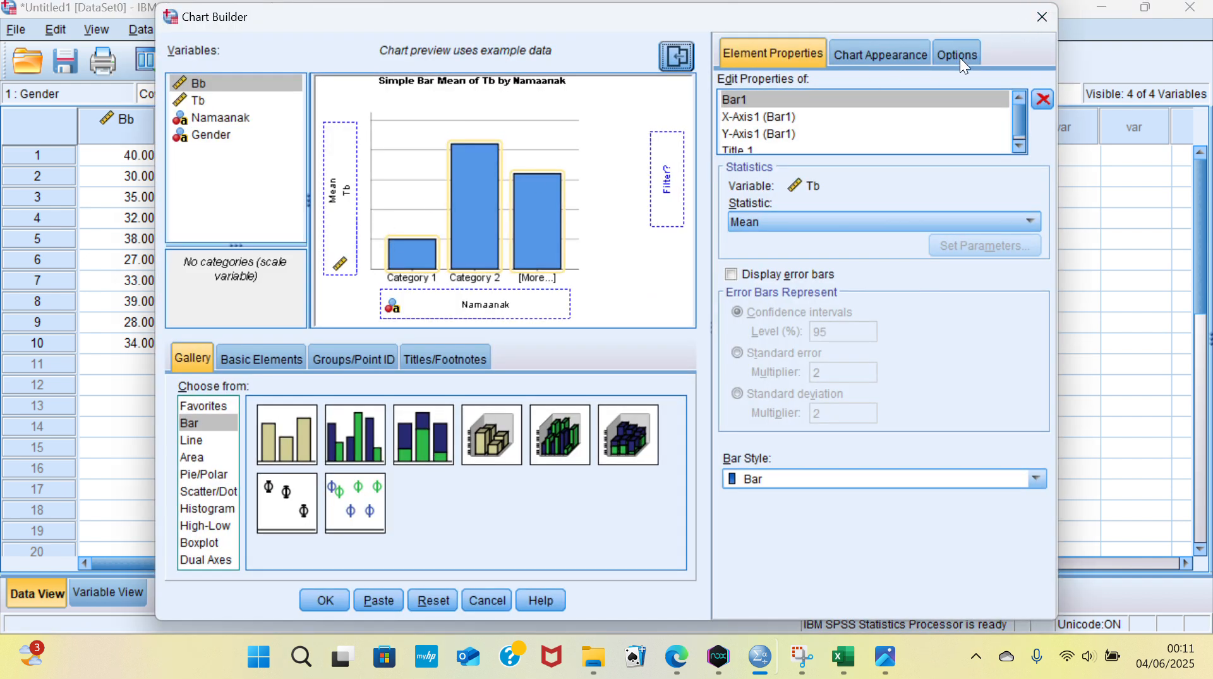
{"action": "double_click", "coordinate": [427, 433]}
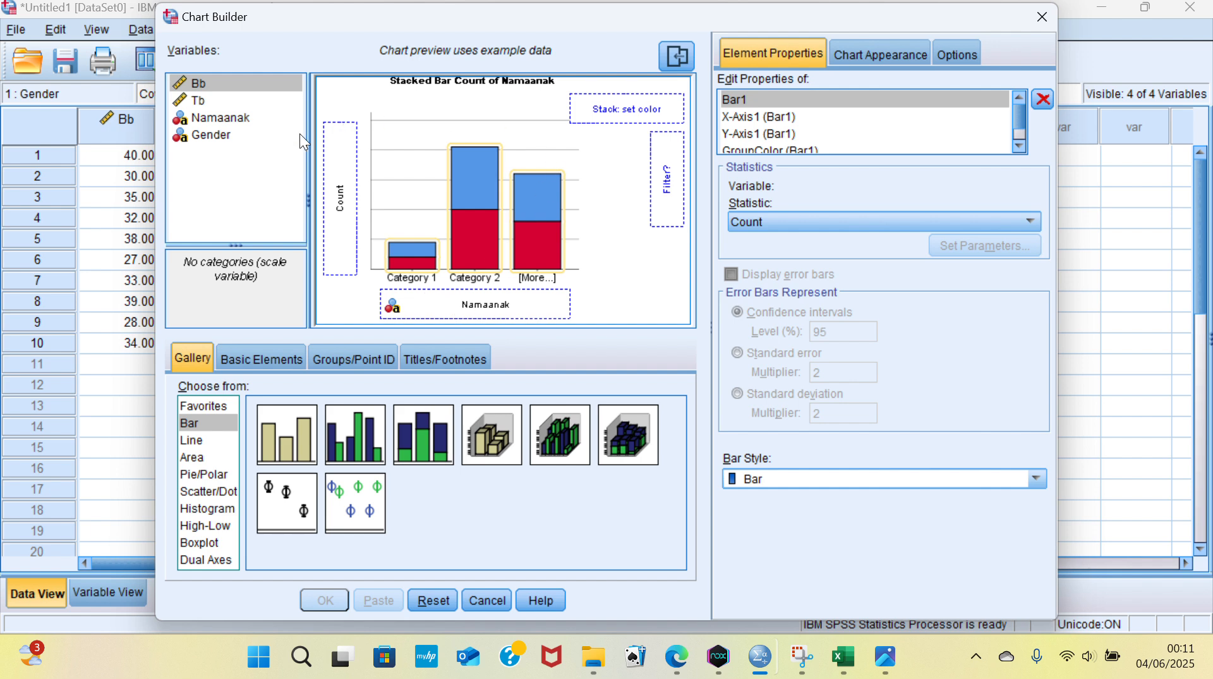
{"action": "left_click_drag", "start_coordinate": [264, 135], "coordinate": [605, 118]}
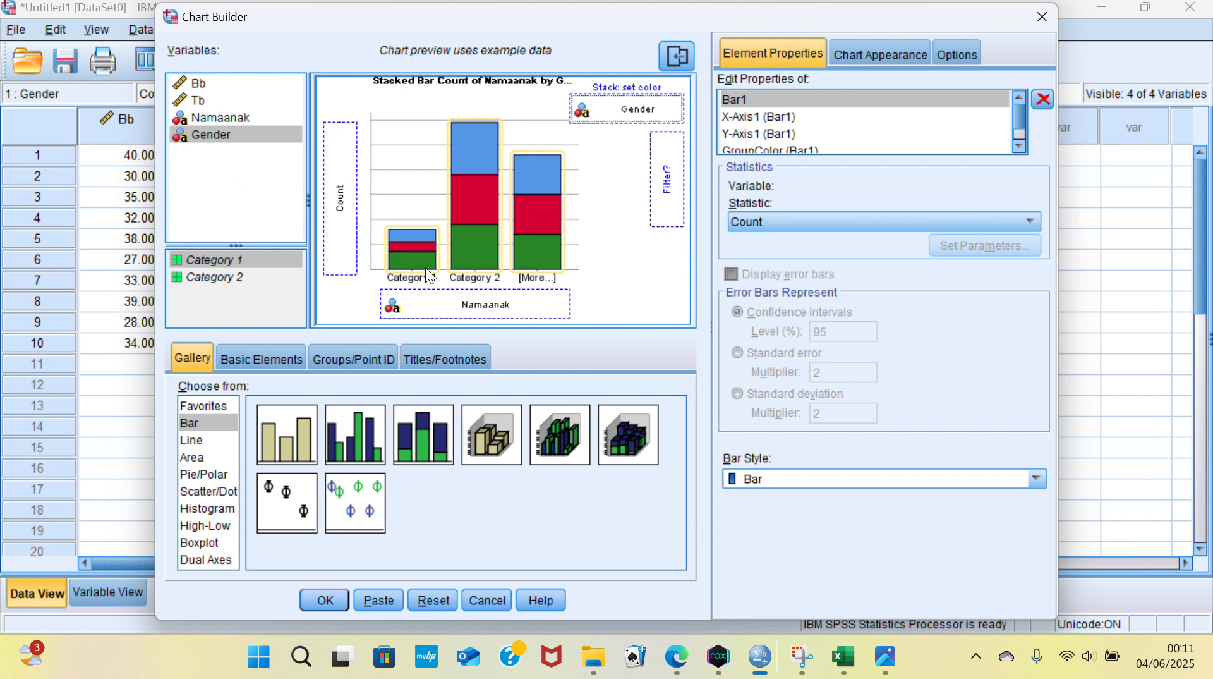
Step: Put Tb on the Y axis, generate the stacked bar chart, and return to the data sheet
{"action": "left_click", "coordinate": [455, 310]}
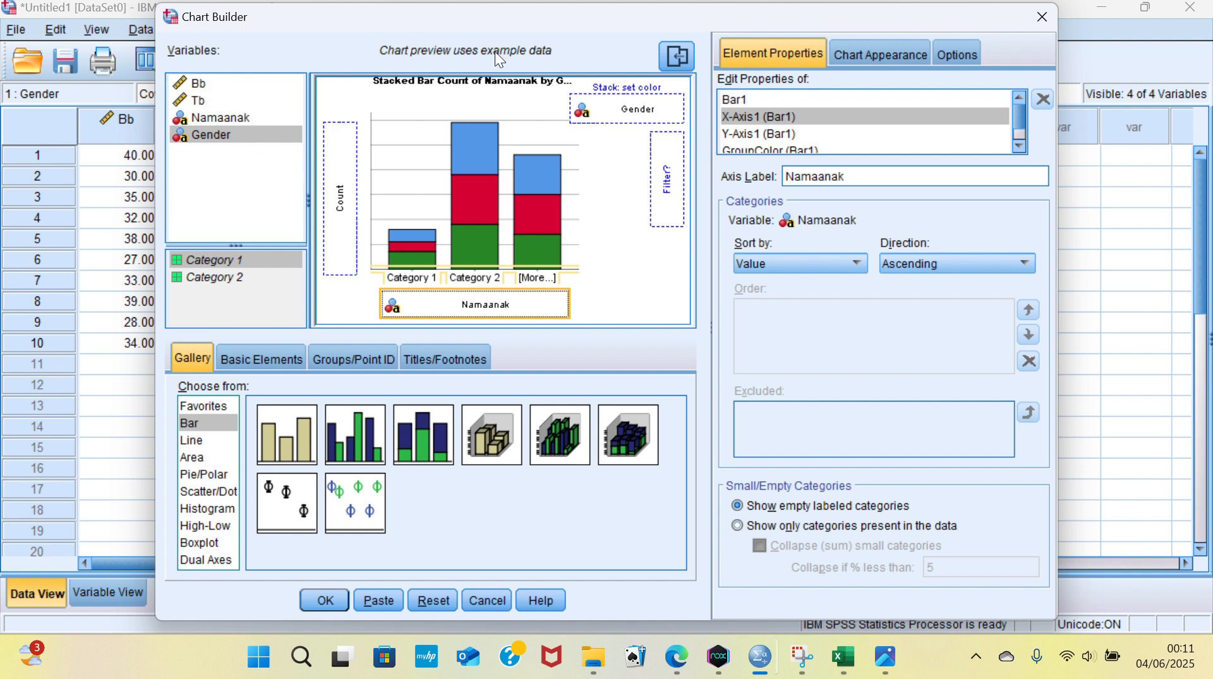
{"action": "left_click", "coordinate": [190, 81]}
{"action": "left_click_drag", "start_coordinate": [205, 97], "coordinate": [331, 144]}
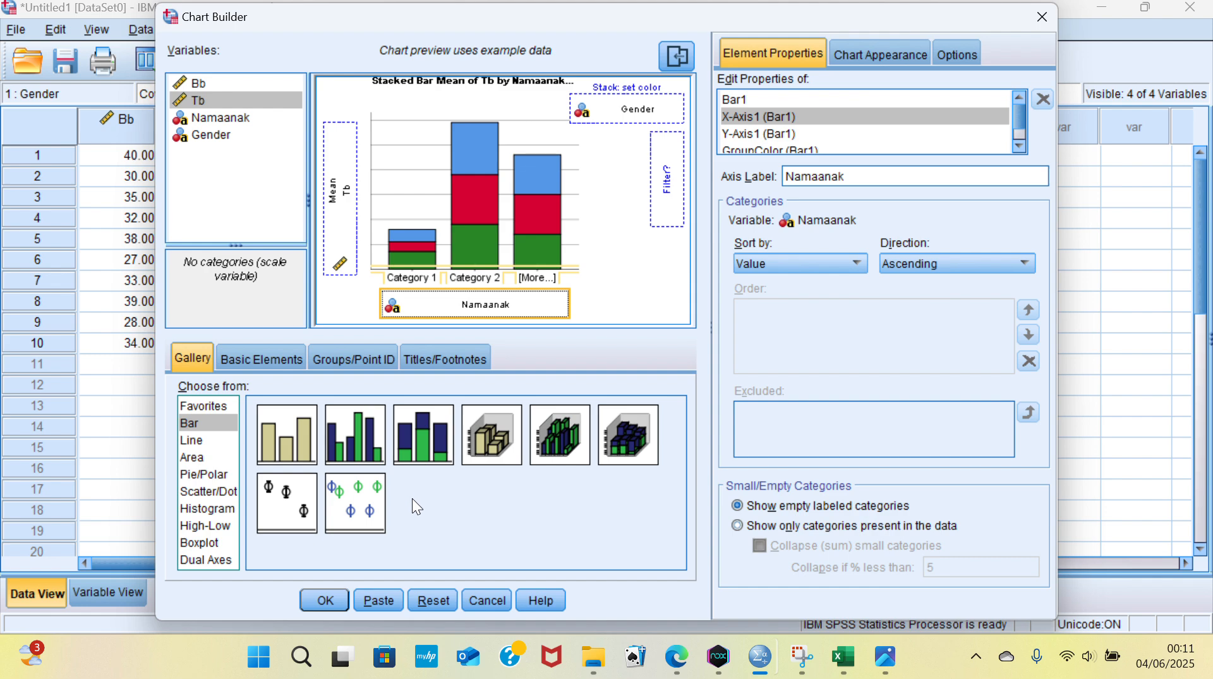
{"action": "left_click", "coordinate": [332, 596]}
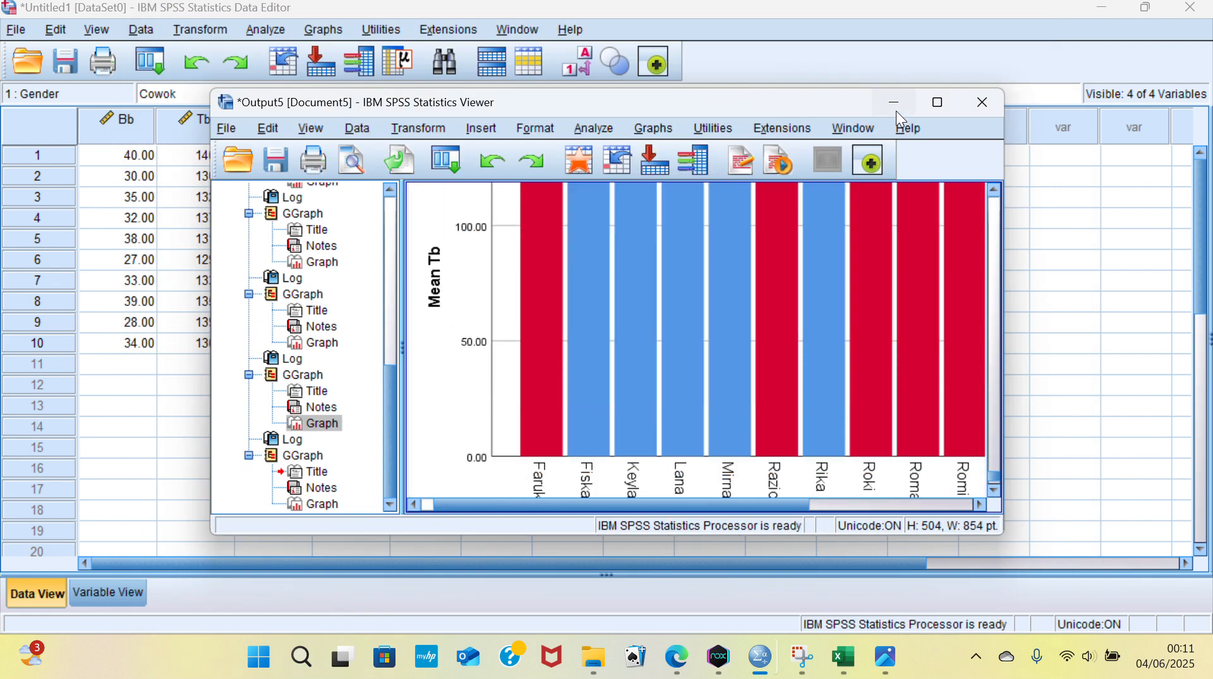
{"action": "left_click", "coordinate": [894, 105]}
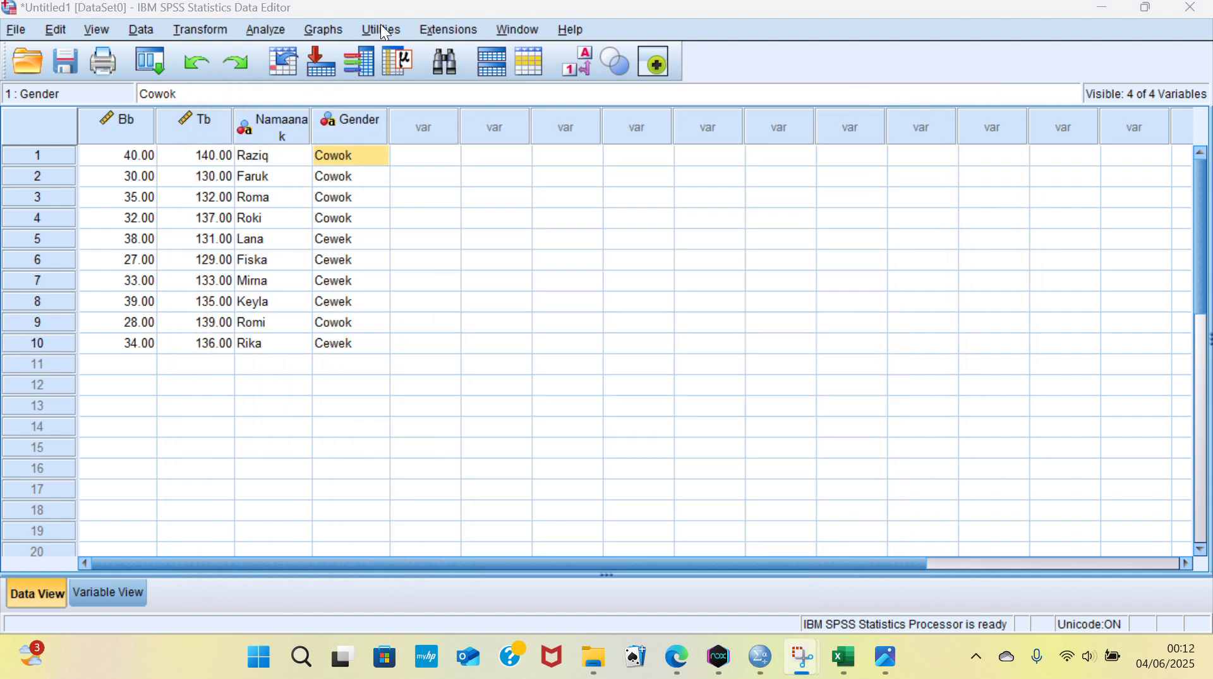
Step: Build a stacked bar chart in Chart Builder with Gender on the X axis, mean Bb on the Y axis and Namaanak stacks, and generate it
{"action": "left_click", "coordinate": [332, 30]}
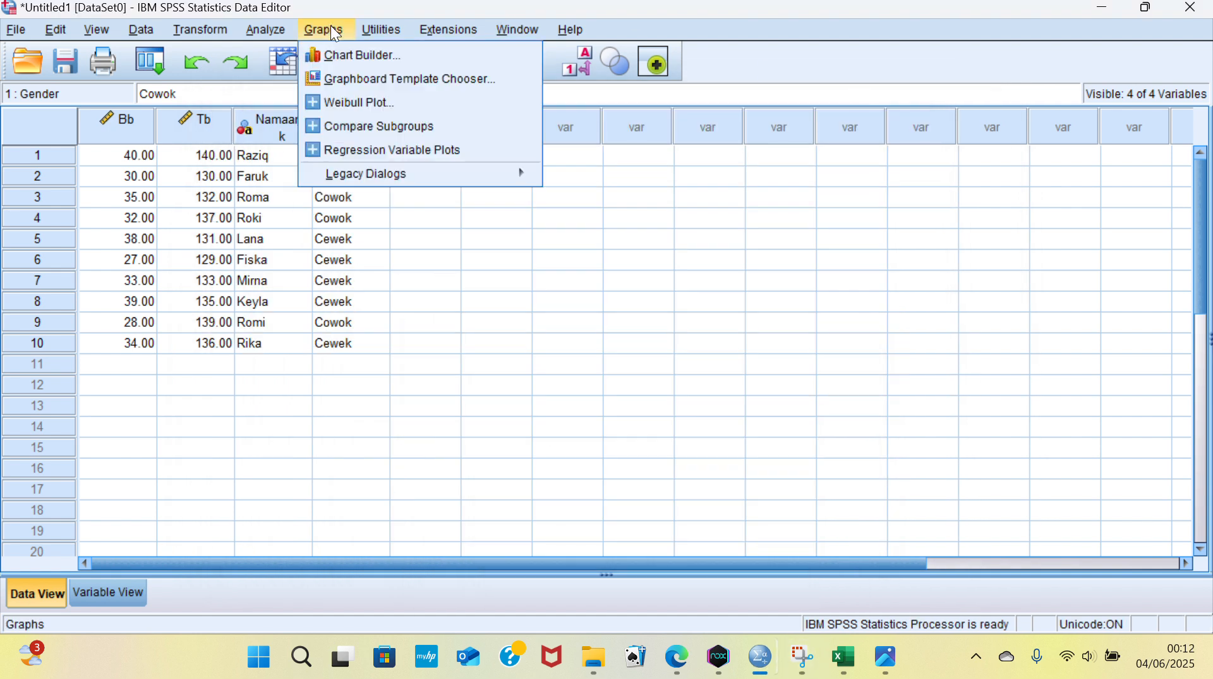
{"action": "left_click", "coordinate": [351, 55]}
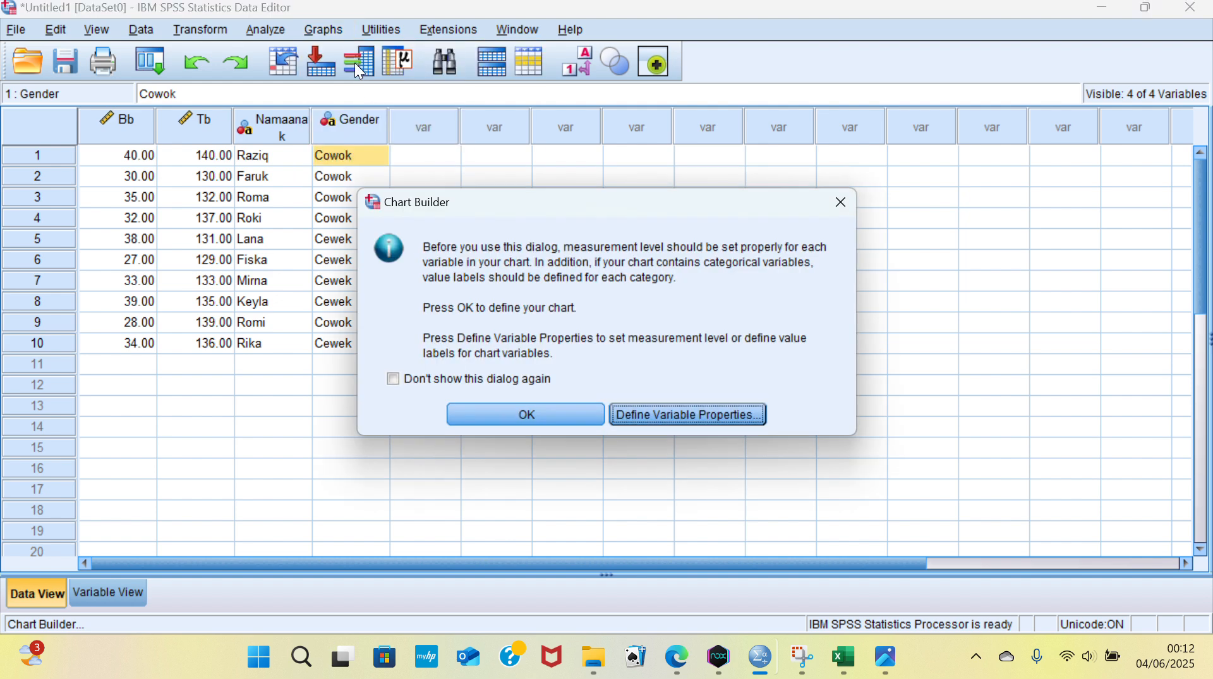
{"action": "left_click", "coordinate": [522, 407]}
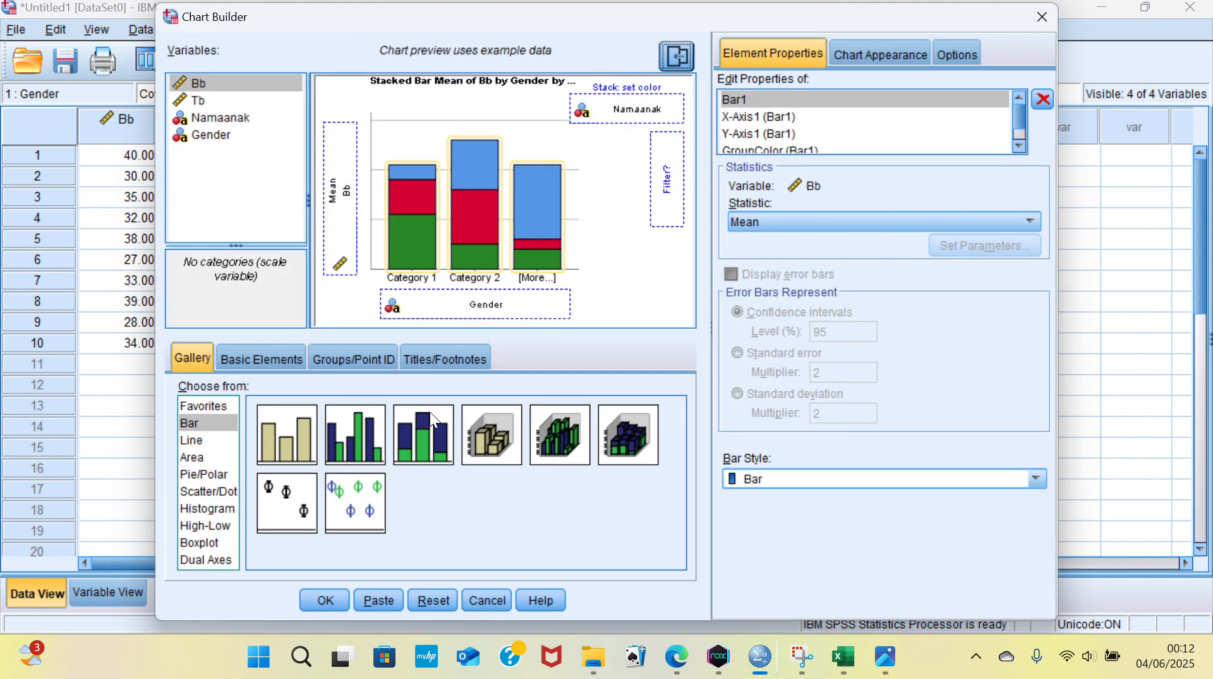
{"action": "left_click", "coordinate": [427, 412]}
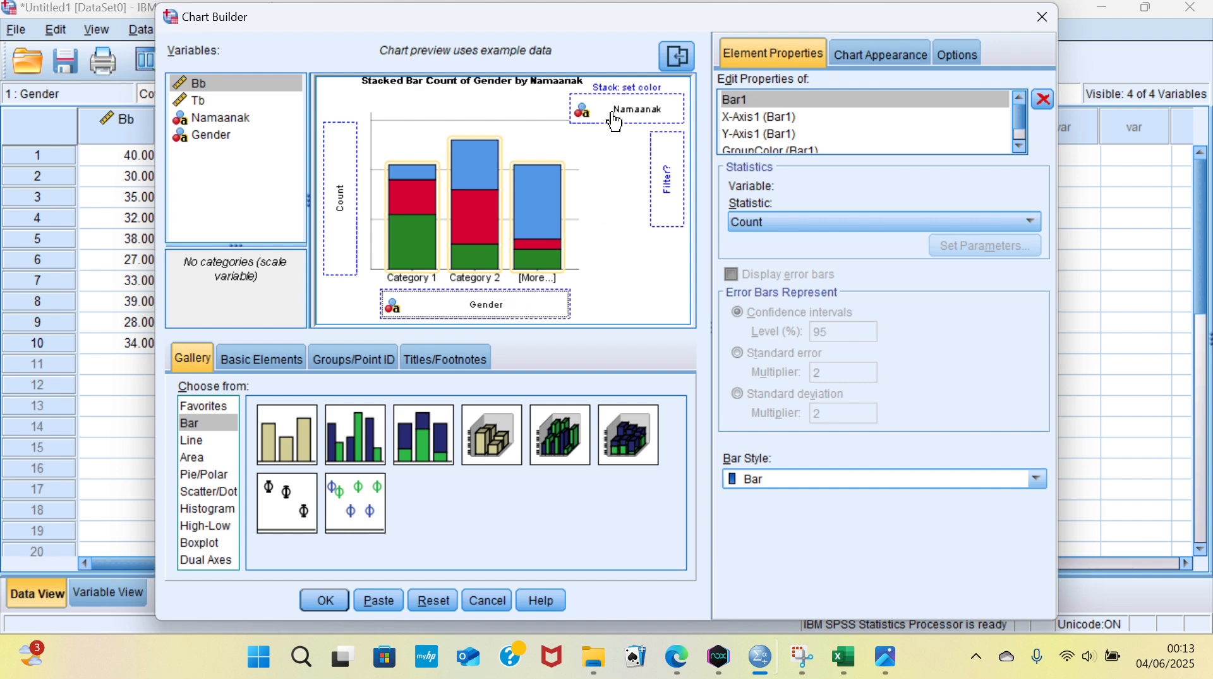
{"action": "left_click_drag", "start_coordinate": [243, 77], "coordinate": [340, 161]}
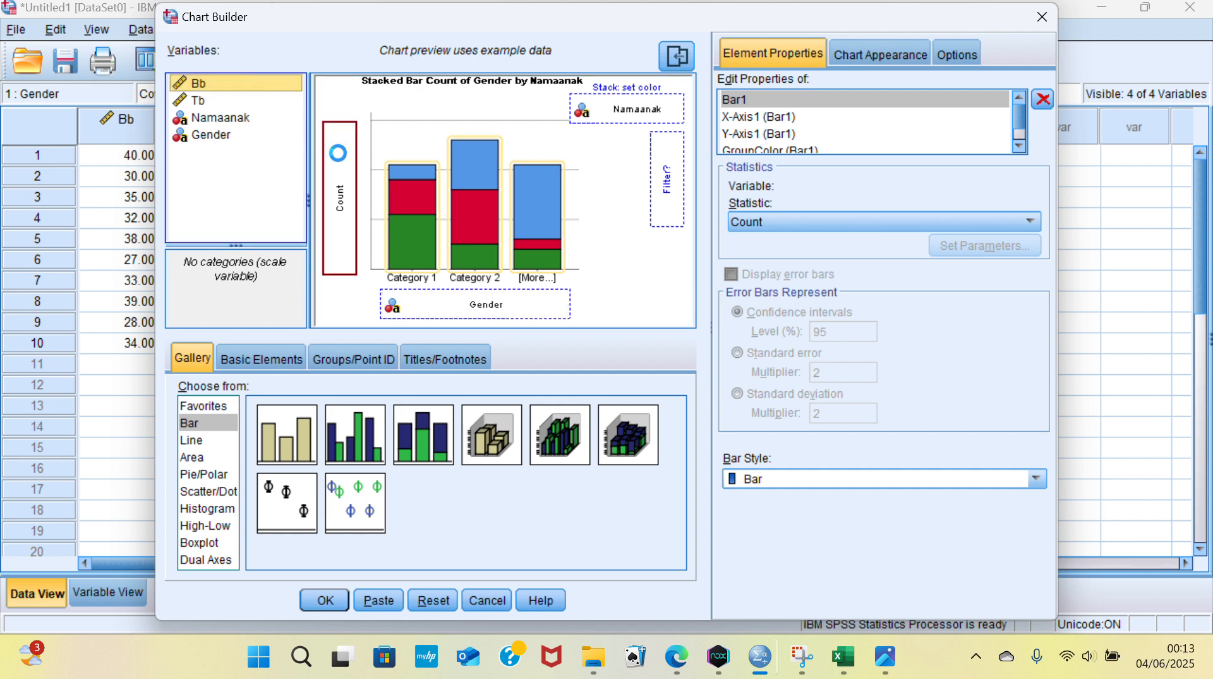
{"action": "left_click", "coordinate": [342, 598]}
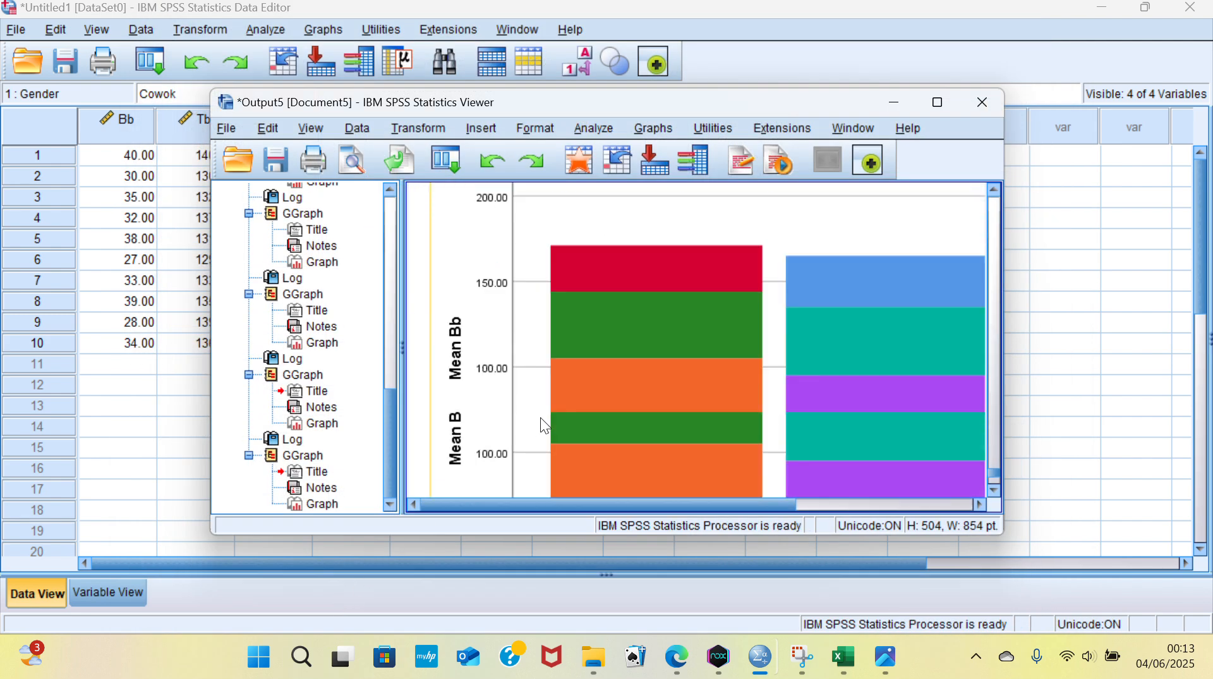
Step: Add Mean Bb data labels to the stacked bars by Gender in the chart editor, and return to the data sheet
{"action": "scroll", "coordinate": [544, 425], "scroll_direction": "down", "scroll_amount": 5}
{"action": "left_click", "coordinate": [695, 342]}
{"action": "double_click", "coordinate": [694, 338]}
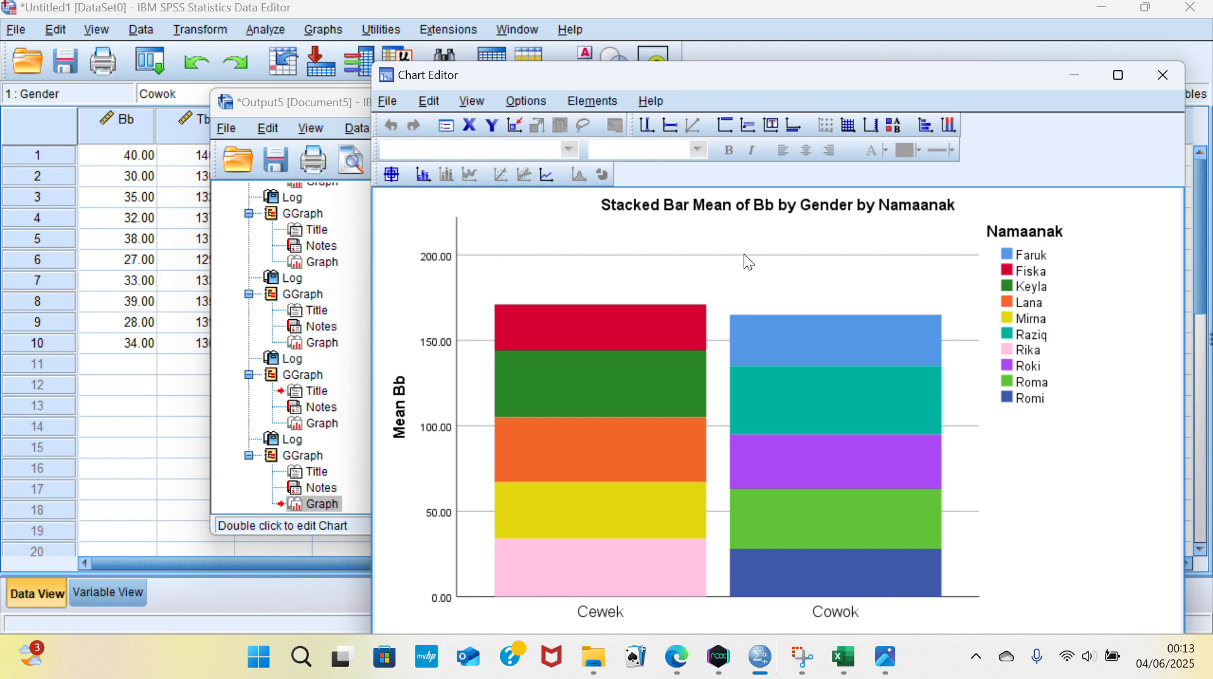
{"action": "left_click", "coordinate": [423, 175]}
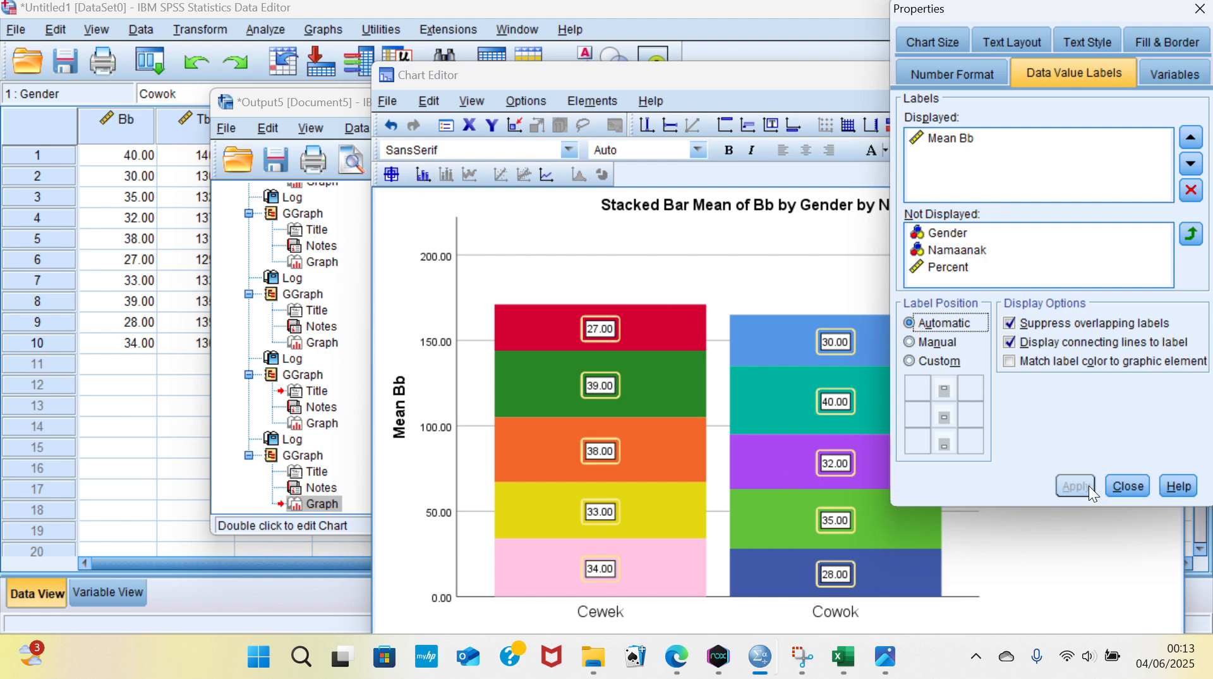
{"action": "left_click", "coordinate": [1139, 486]}
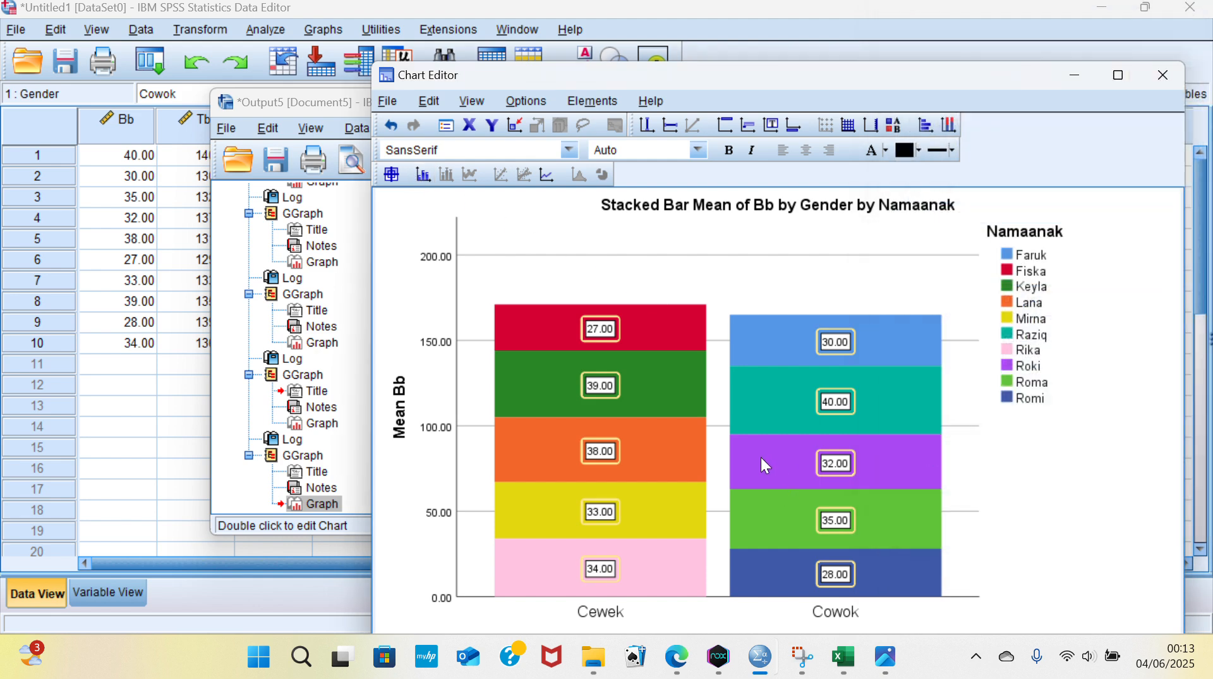
{"action": "left_click", "coordinate": [1087, 68]}
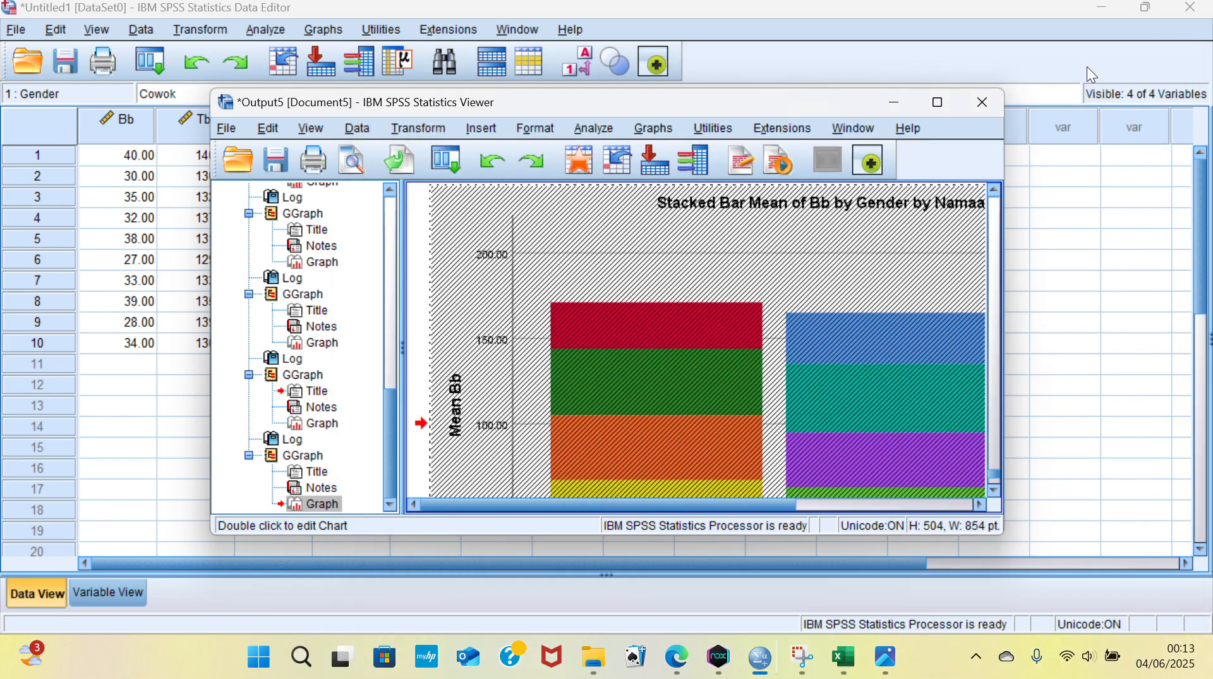
{"action": "left_click", "coordinate": [893, 101]}
{"action": "left_click", "coordinate": [351, 280]}
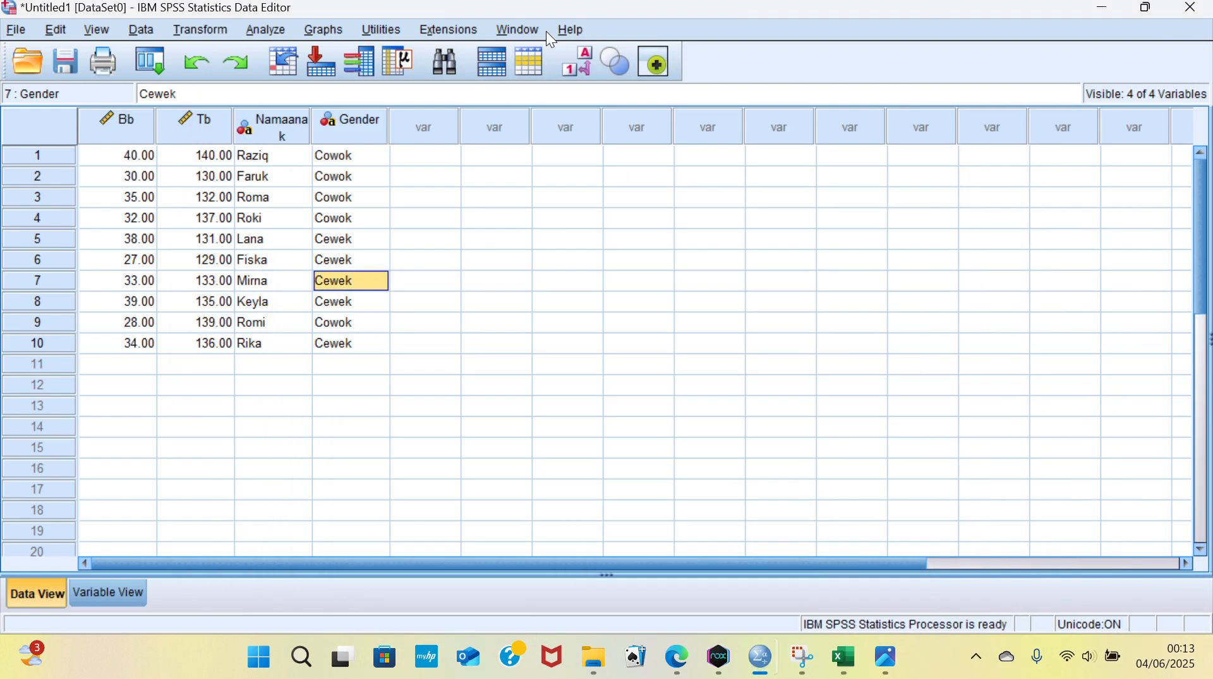
{"action": "left_click", "coordinate": [507, 17]}
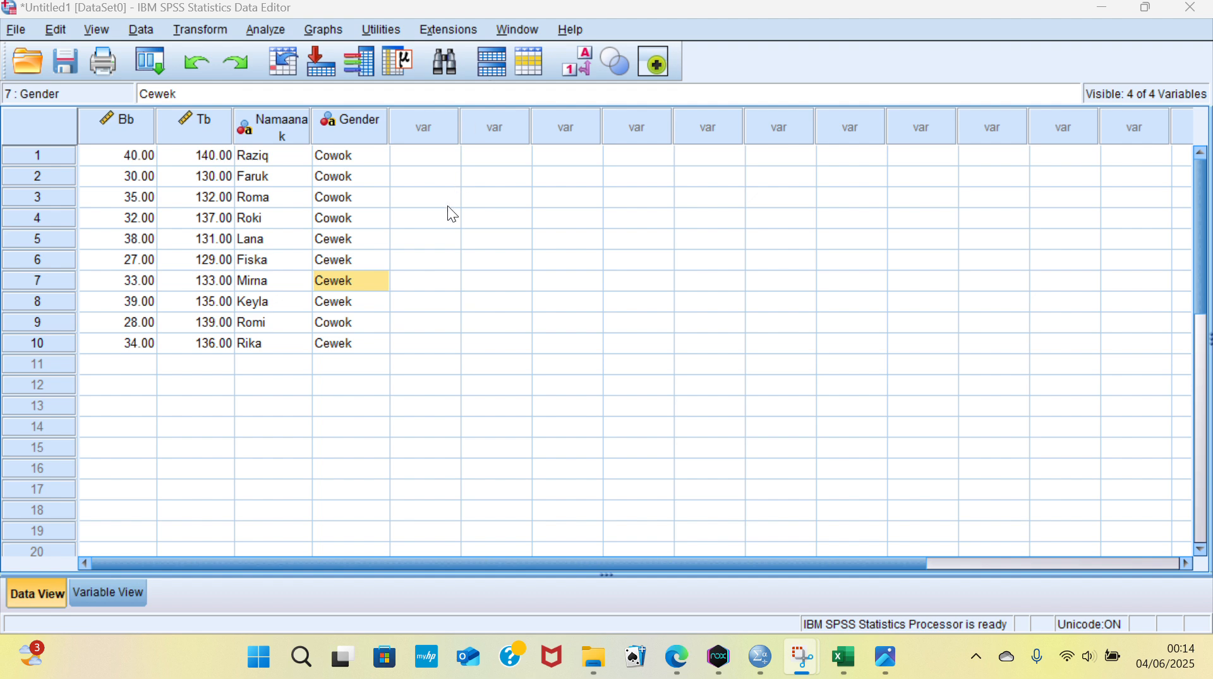
Step: Build a pie chart in Chart Builder showing the sum of Bb with slices by Namaanak, and generate it
{"action": "left_click", "coordinate": [337, 35]}
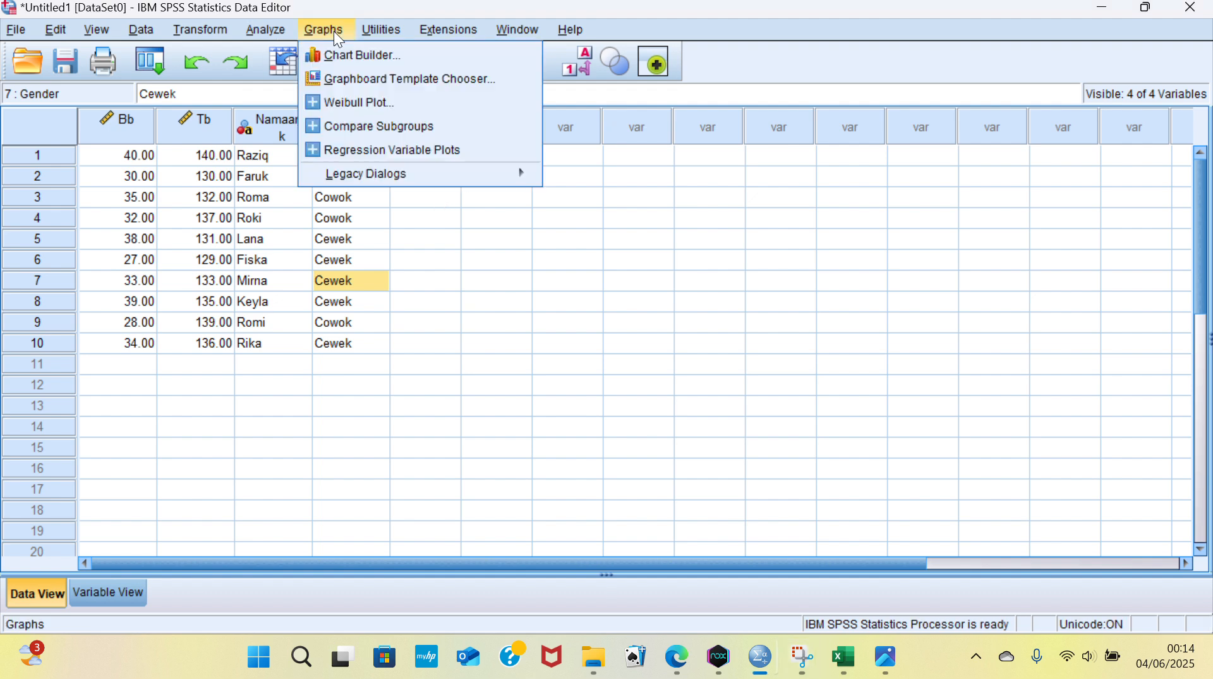
{"action": "left_click", "coordinate": [358, 58]}
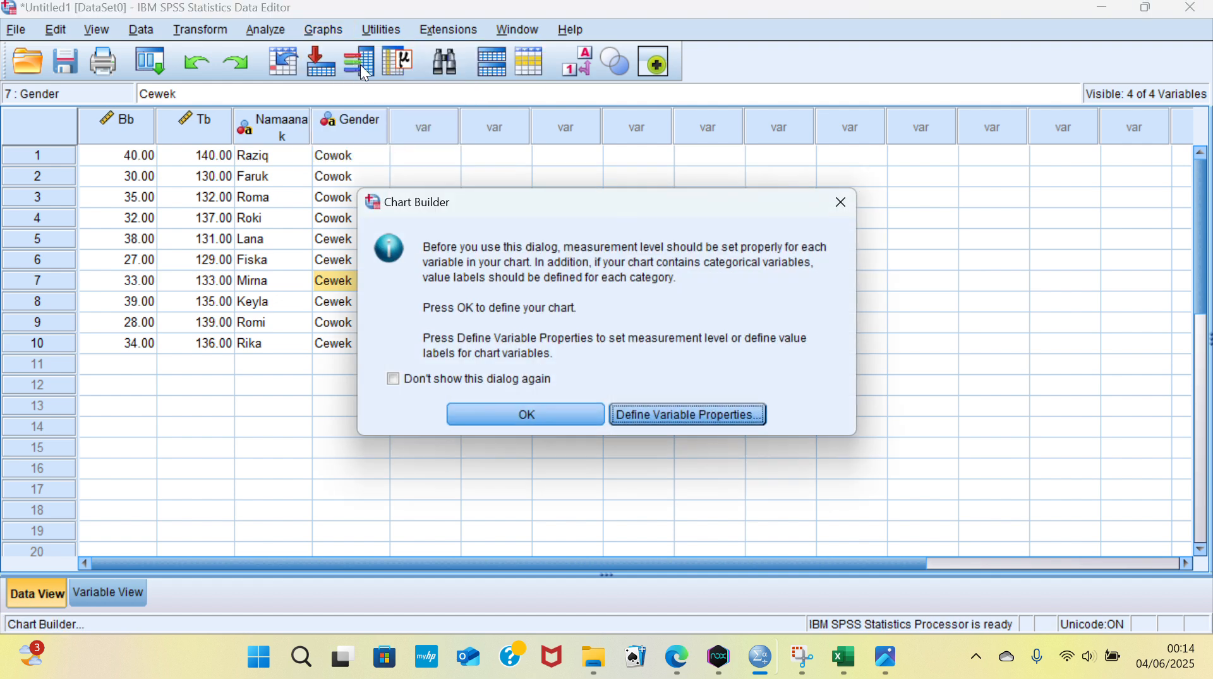
{"action": "left_click", "coordinate": [529, 415]}
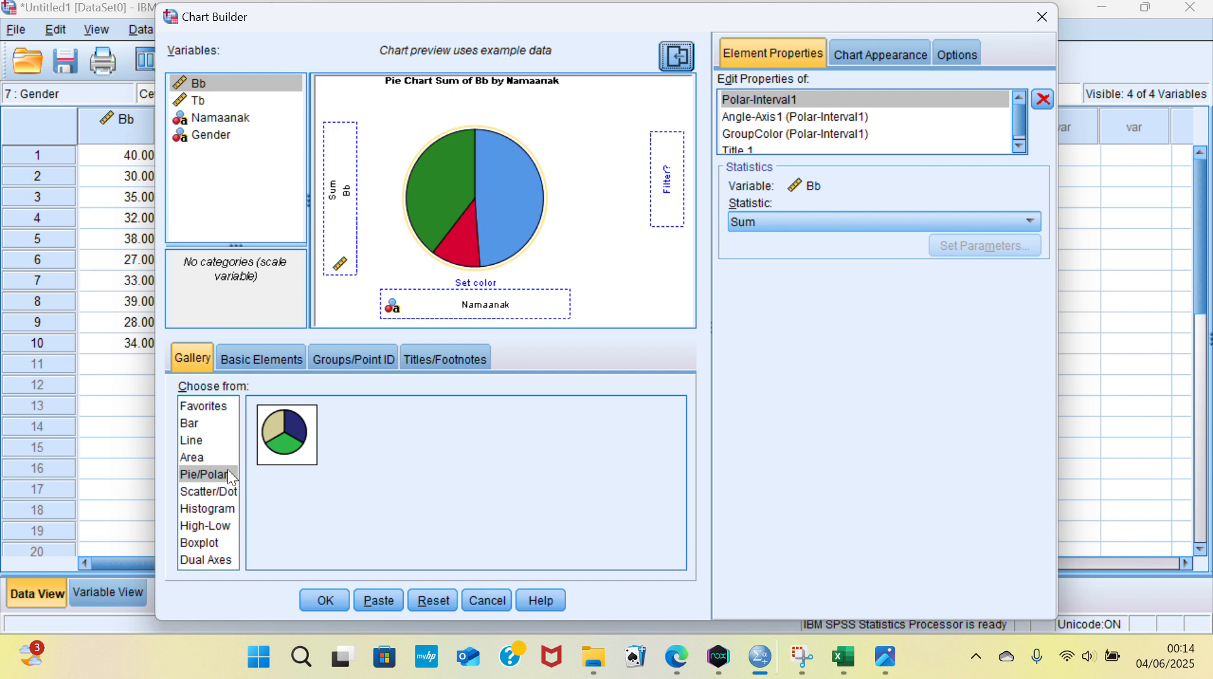
{"action": "left_click", "coordinate": [283, 442]}
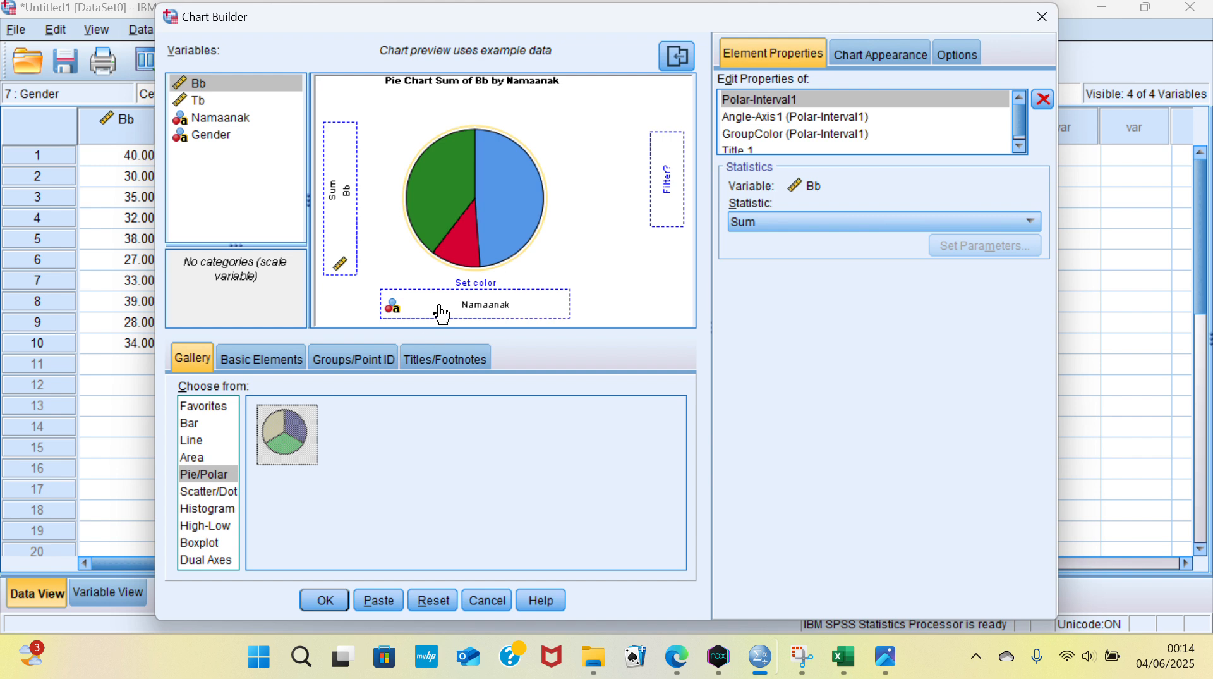
{"action": "left_click_drag", "start_coordinate": [345, 232], "coordinate": [326, 180]}
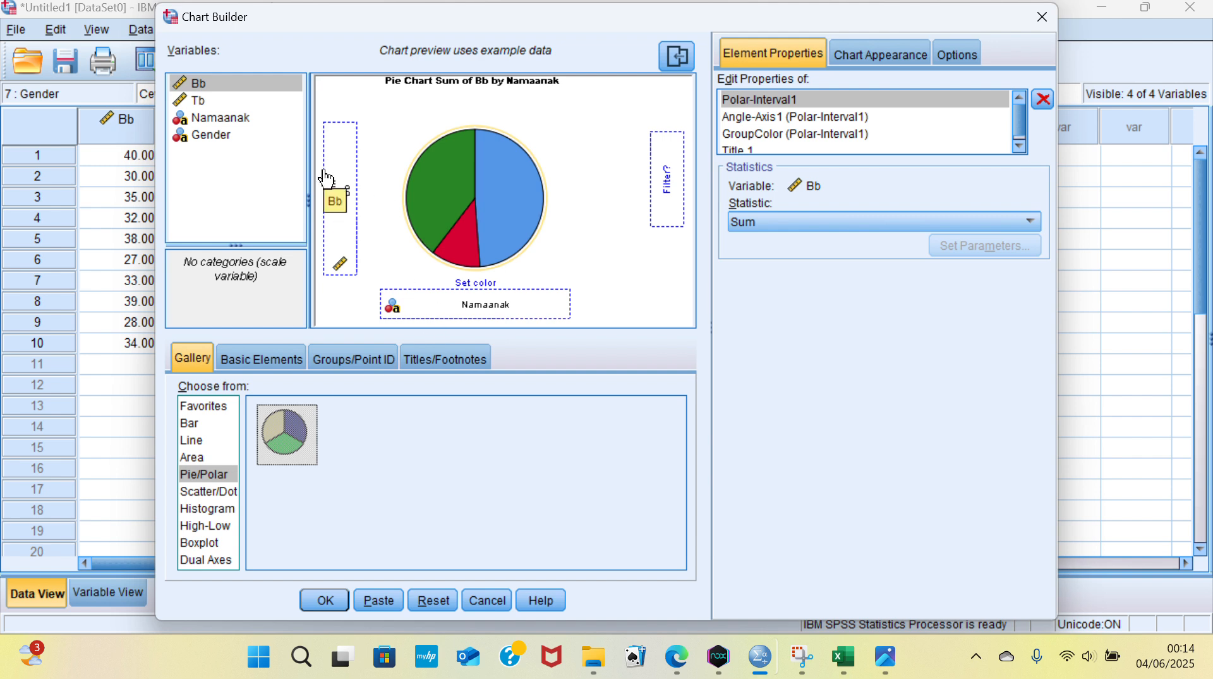
{"action": "left_click_drag", "start_coordinate": [327, 179], "coordinate": [396, 211]}
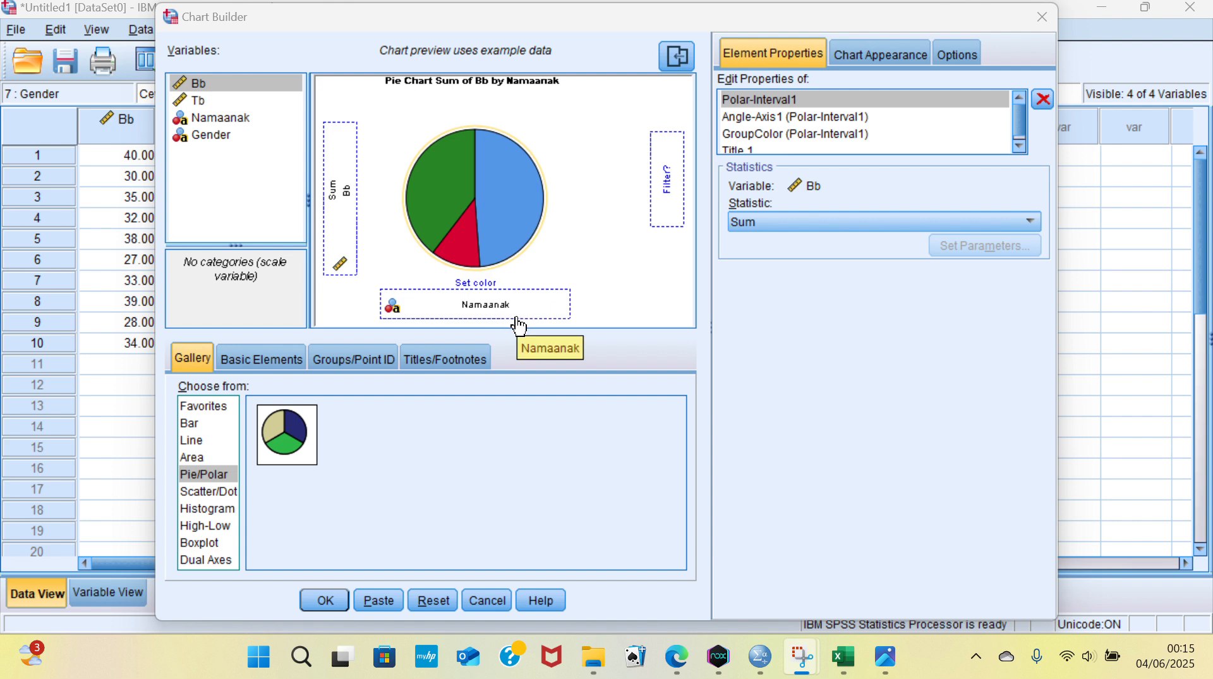
{"action": "left_click", "coordinate": [314, 600]}
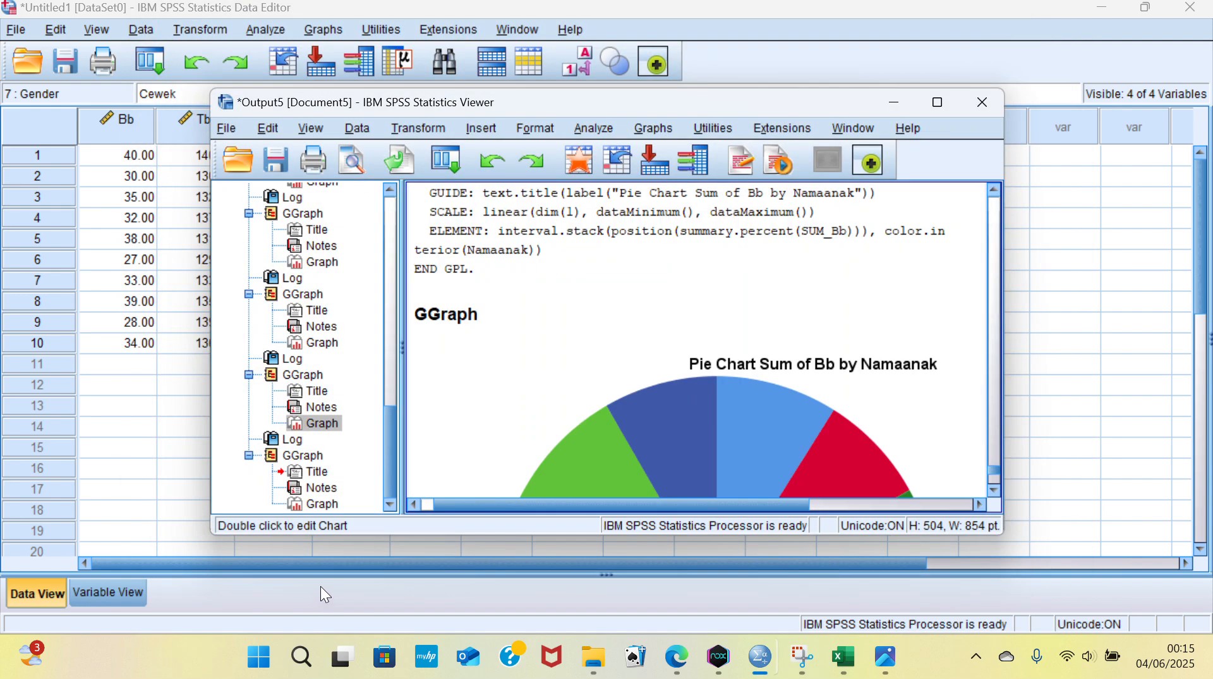
Step: Add percent data labels to the pie slices in the chart editor, and return to the data sheet
{"action": "scroll", "coordinate": [566, 415], "scroll_direction": "down", "scroll_amount": 3}
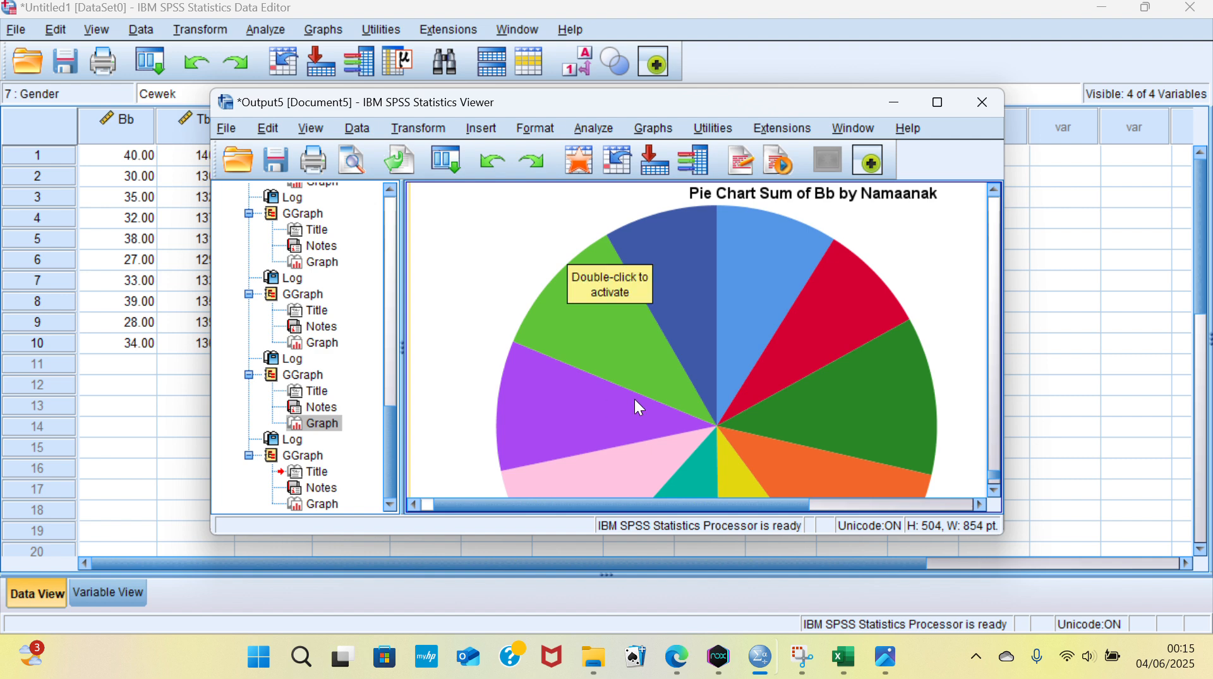
{"action": "scroll", "coordinate": [666, 409], "scroll_direction": "down", "scroll_amount": 3}
{"action": "scroll", "coordinate": [666, 411], "scroll_direction": "up", "scroll_amount": 2}
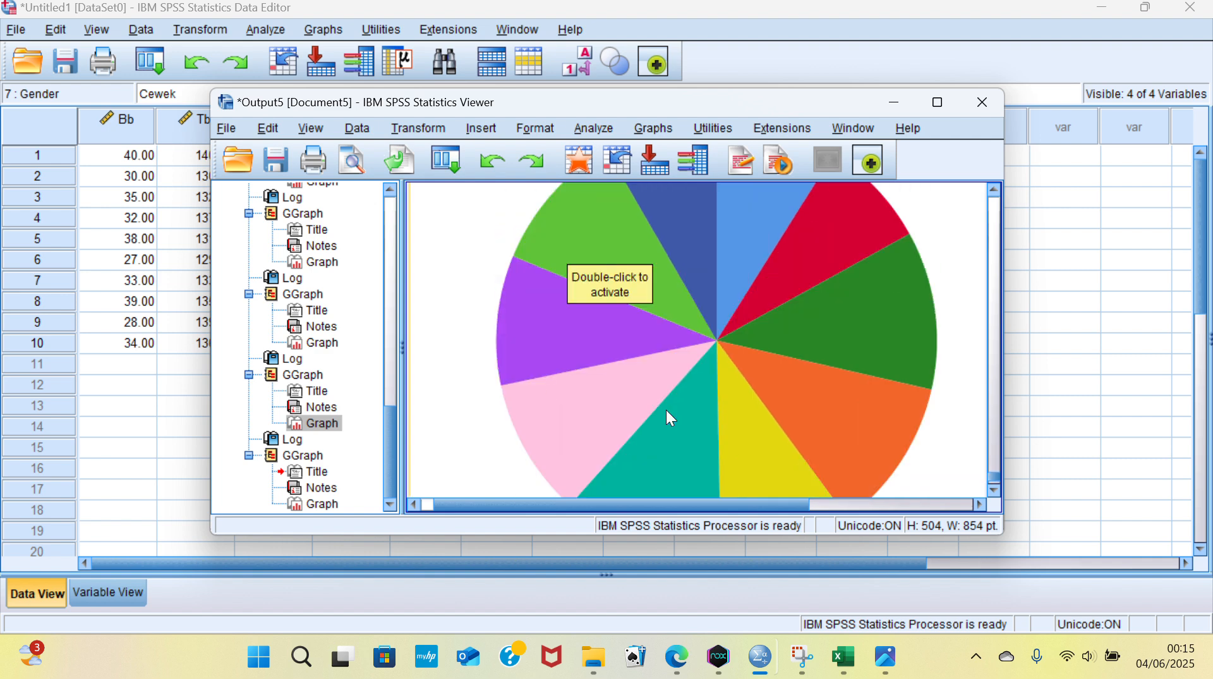
{"action": "double_click", "coordinate": [667, 410]}
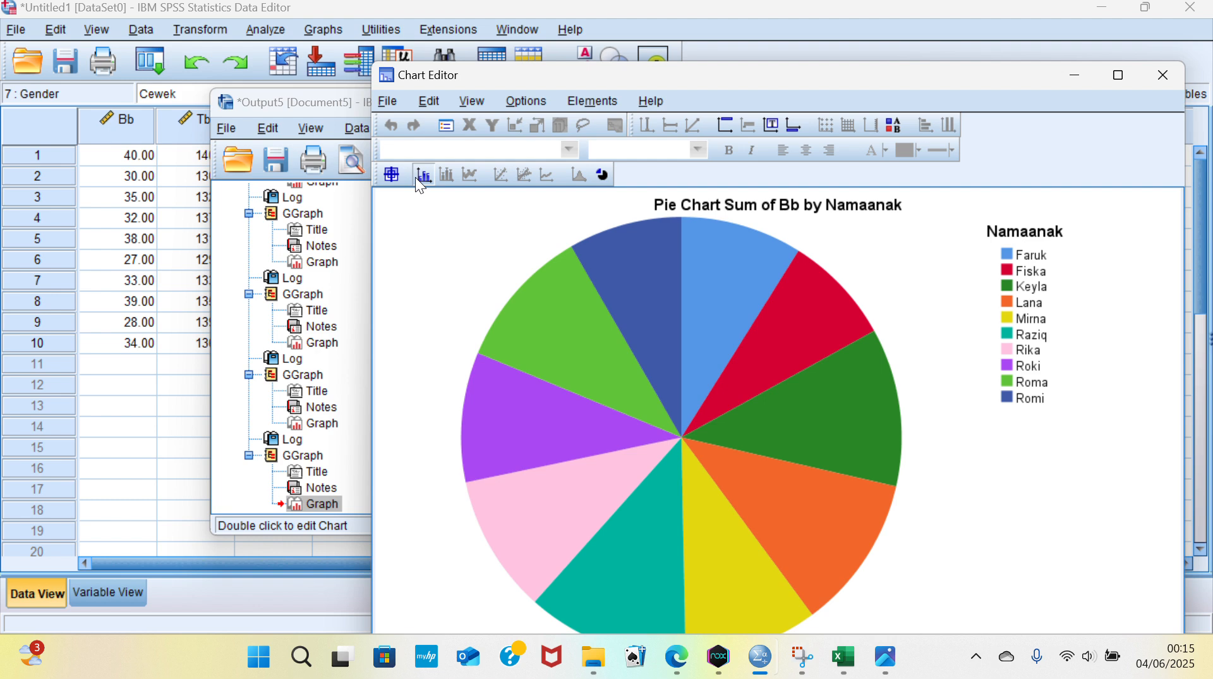
{"action": "left_click", "coordinate": [417, 177]}
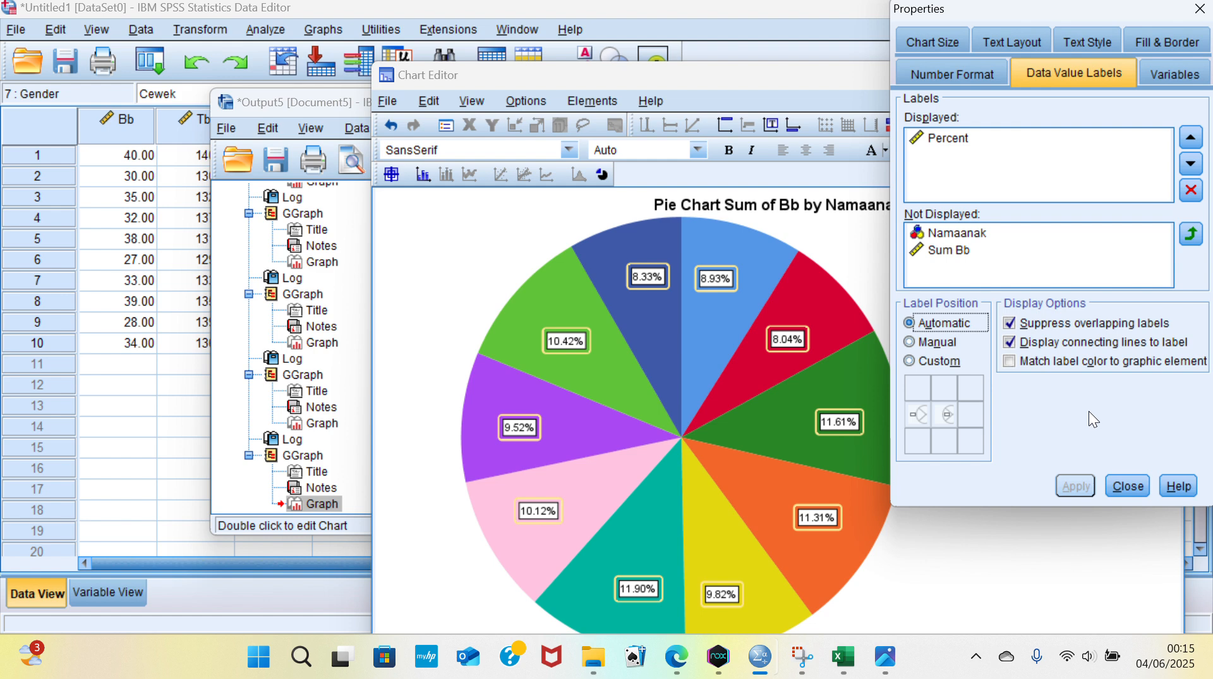
{"action": "left_click", "coordinate": [1130, 488]}
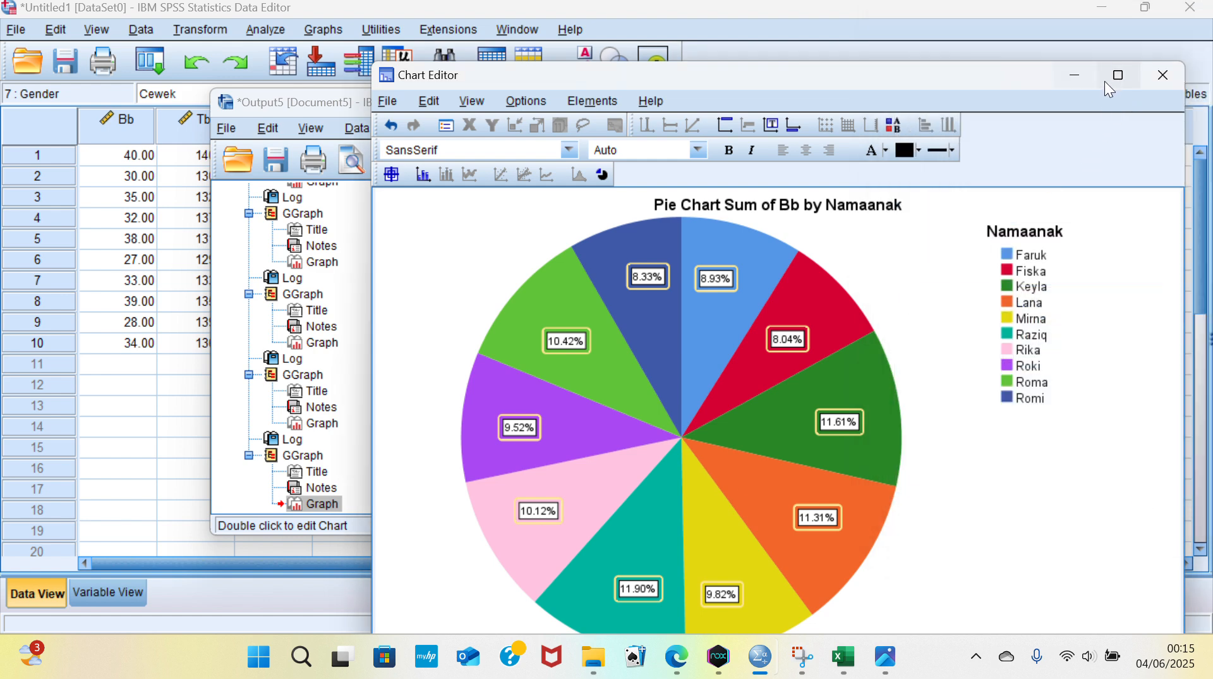
{"action": "left_click", "coordinate": [1086, 74]}
{"action": "left_click", "coordinate": [892, 112]}
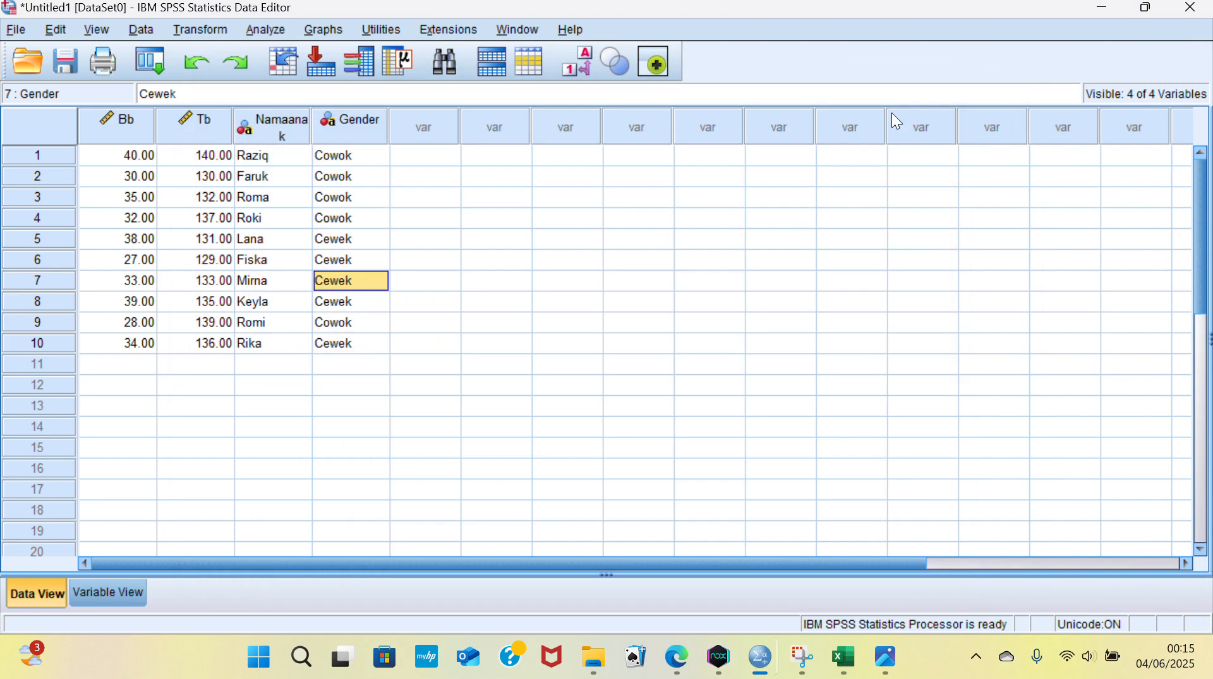
{"action": "left_click", "coordinate": [633, 205]}
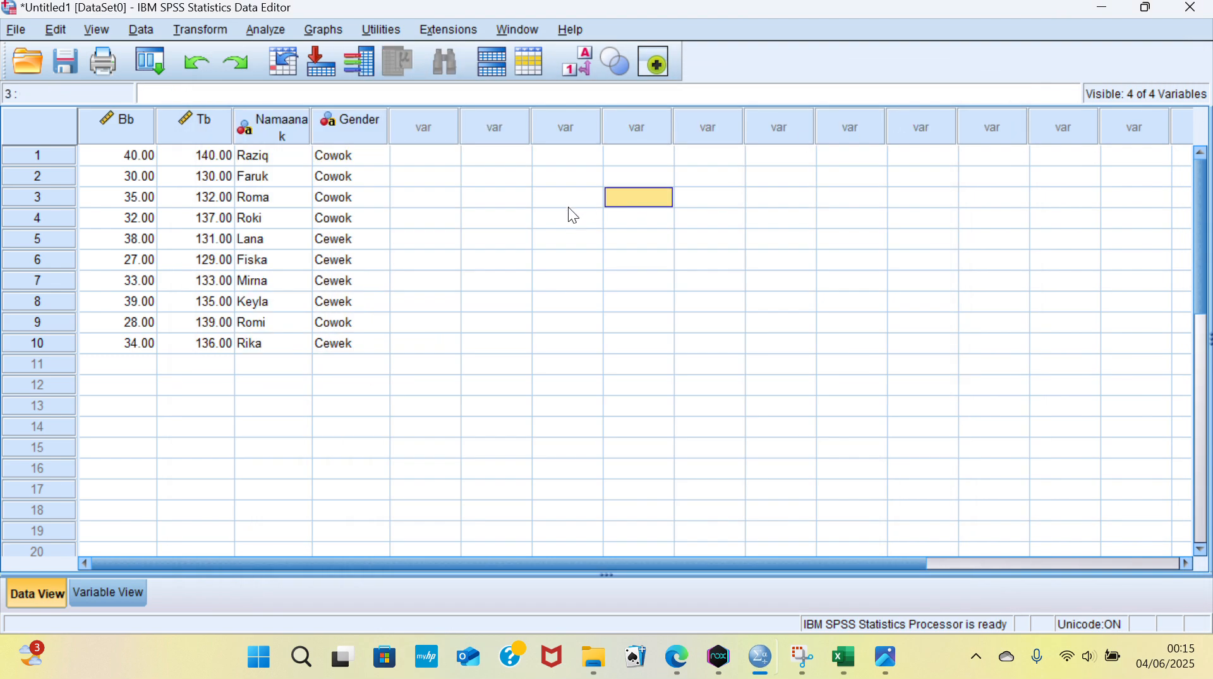
Step: Build a simple scatter plot in Chart Builder with Namaanak on the X axis and Bb on the Y axis, and generate it
{"action": "left_click", "coordinate": [304, 28]}
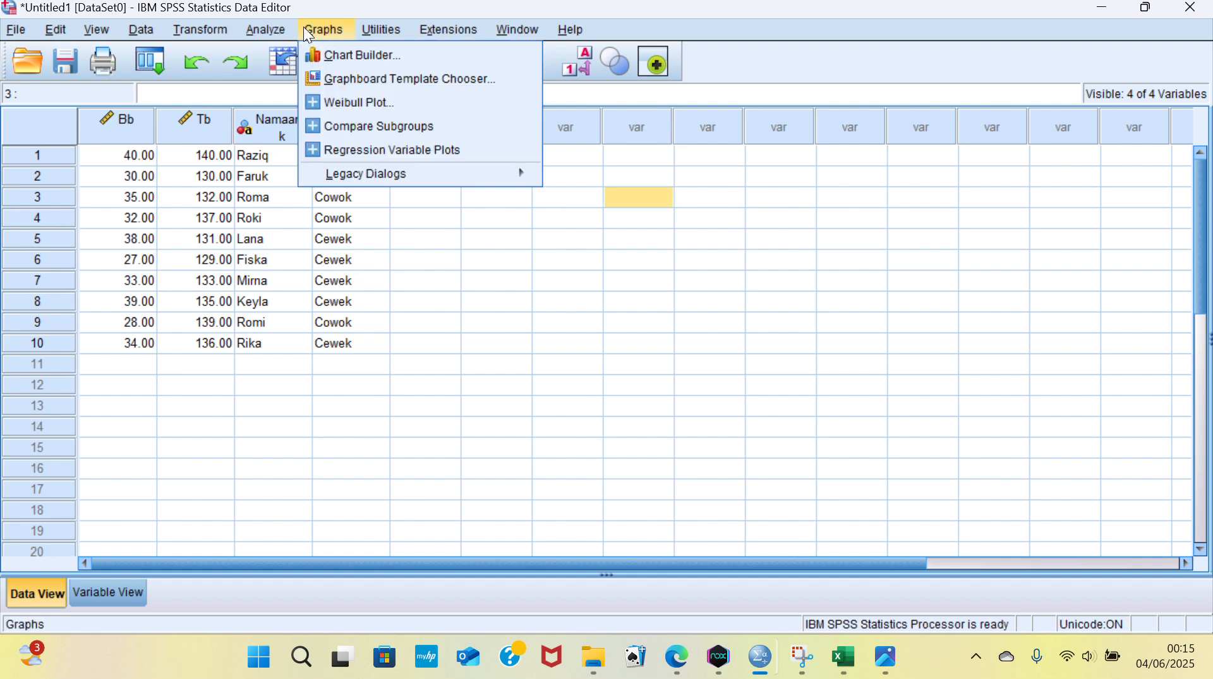
{"action": "left_click", "coordinate": [342, 54]}
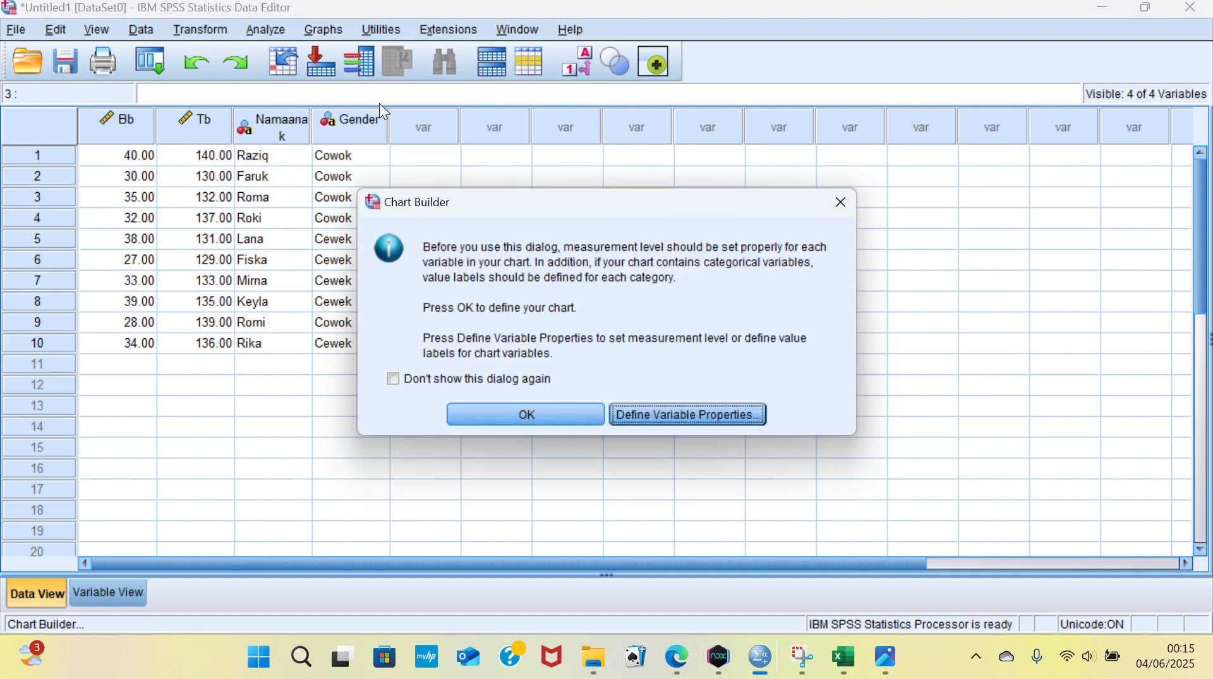
{"action": "left_click", "coordinate": [515, 411]}
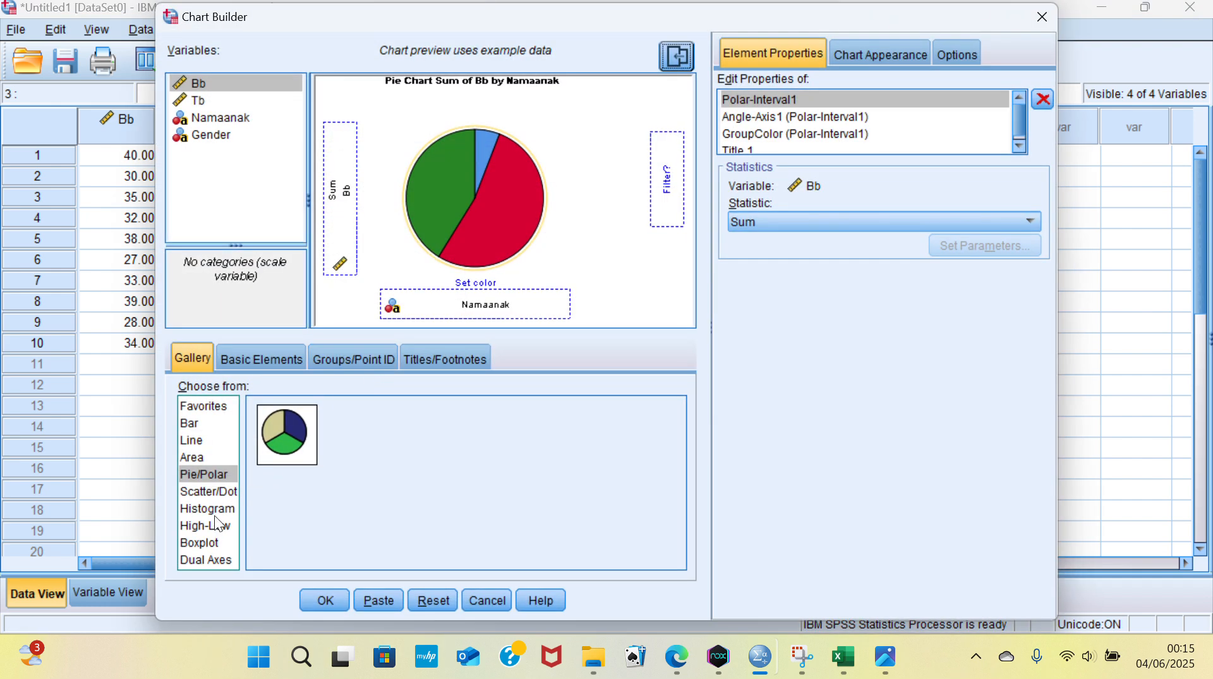
{"action": "left_click", "coordinate": [201, 493]}
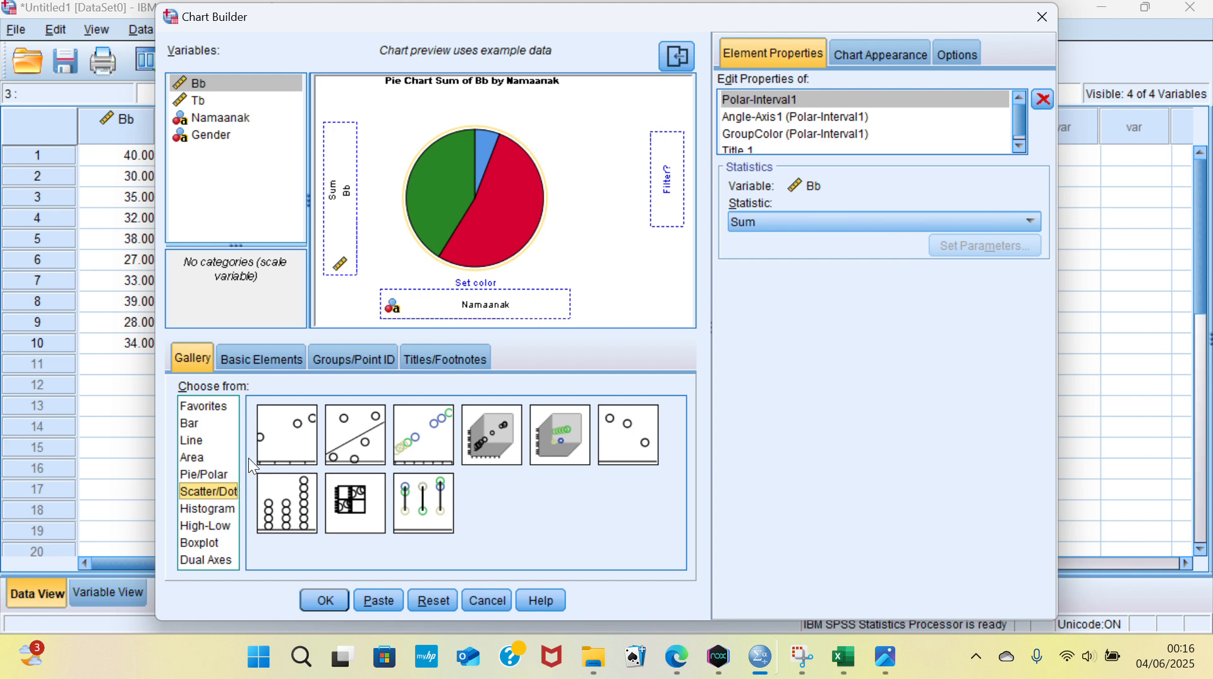
{"action": "left_click", "coordinate": [275, 438]}
{"action": "double_click", "coordinate": [275, 437]}
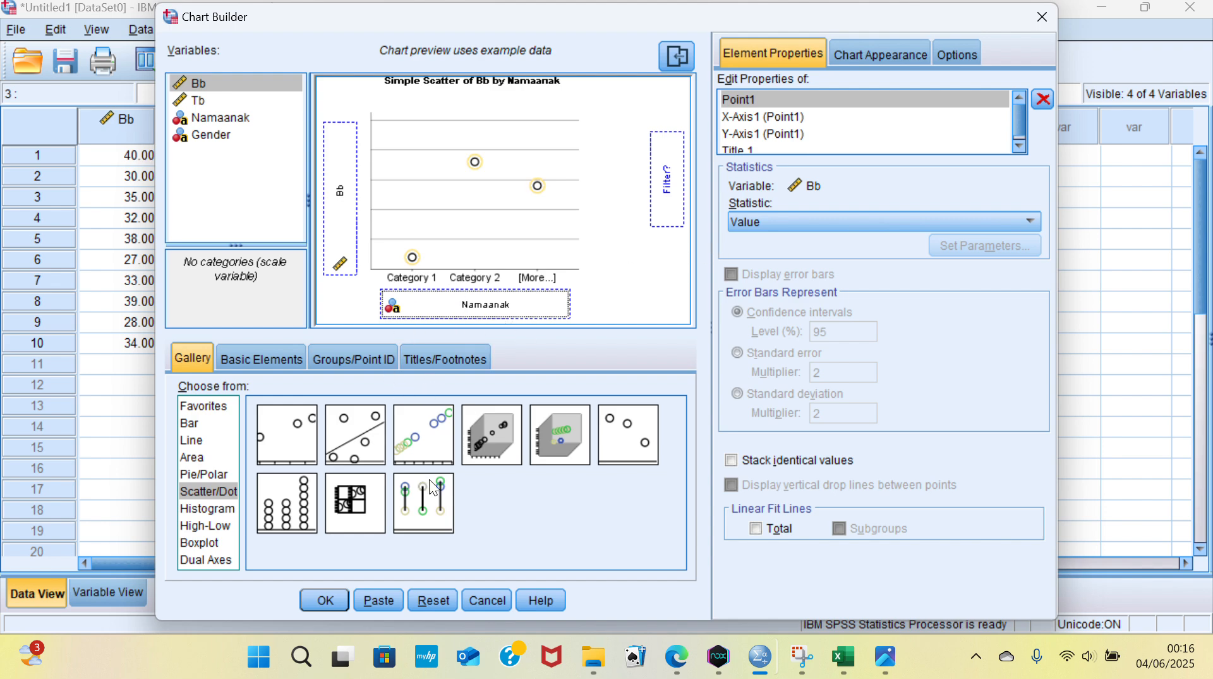
{"action": "left_click", "coordinate": [323, 600]}
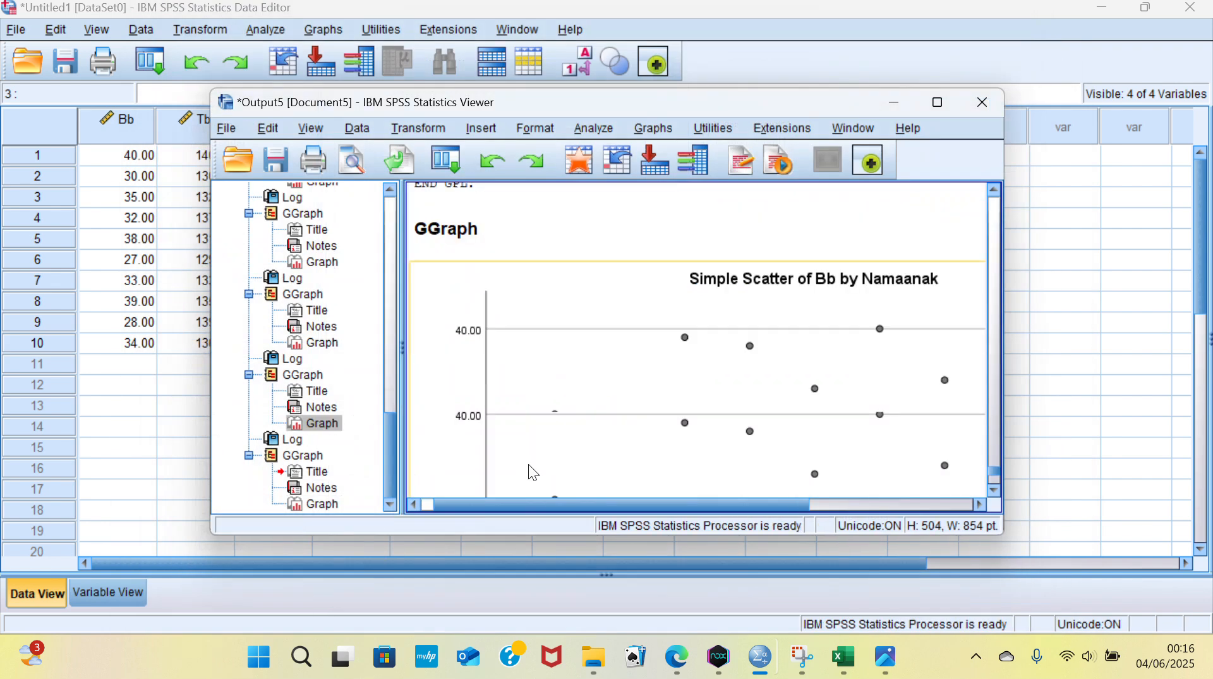
Step: Examine the Bb by Namaanak scatter plot in the chart editor, and return to the data sheet
{"action": "double_click", "coordinate": [708, 378]}
{"action": "left_click", "coordinate": [798, 410]}
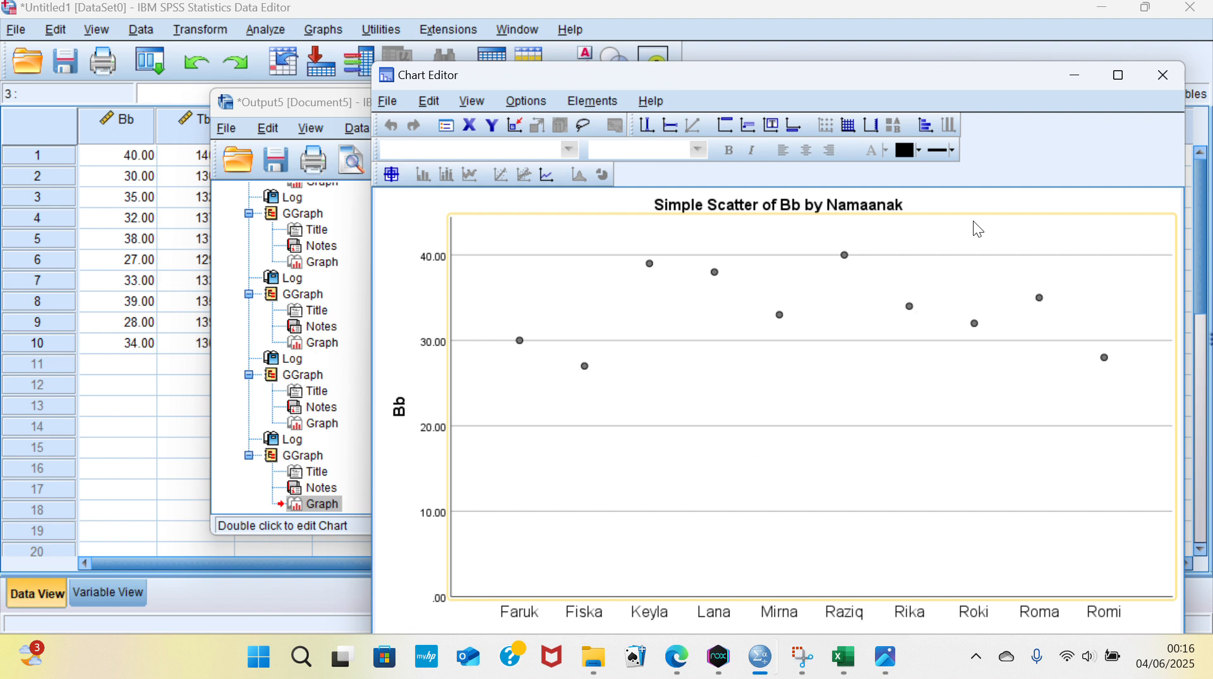
{"action": "left_click", "coordinate": [519, 41]}
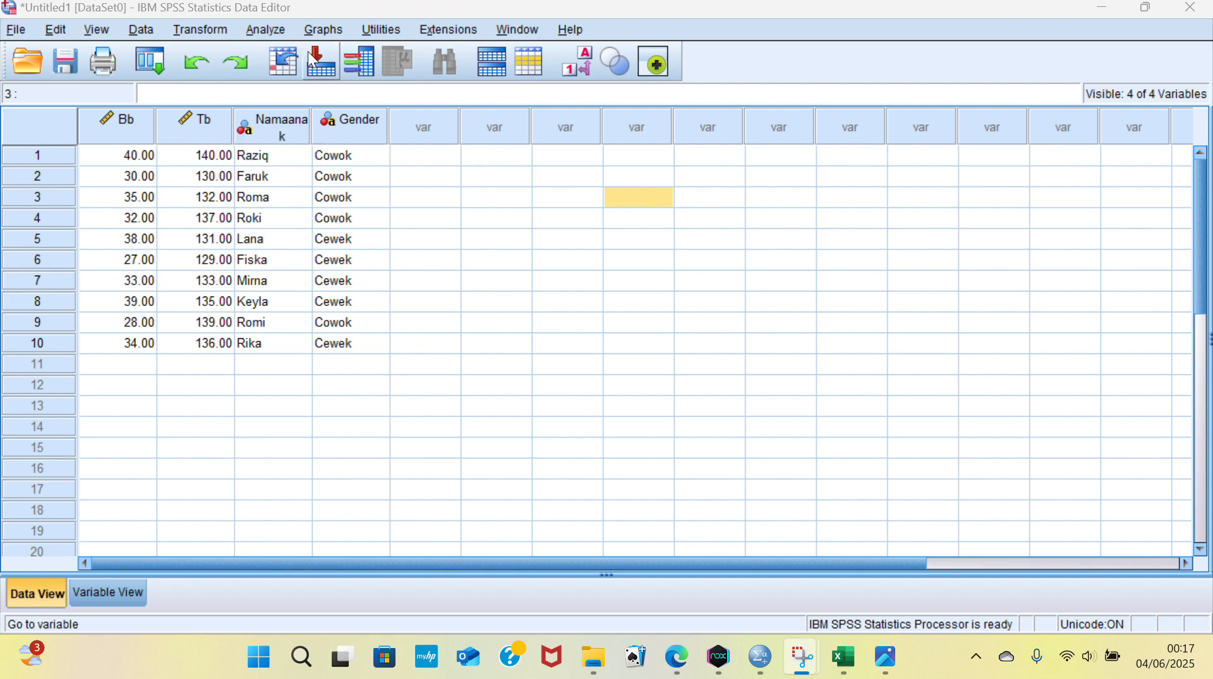
Step: Build a simple scatter plot in Chart Builder with Tb on the X axis and Bb on the Y axis, and generate it
{"action": "left_click", "coordinate": [324, 32]}
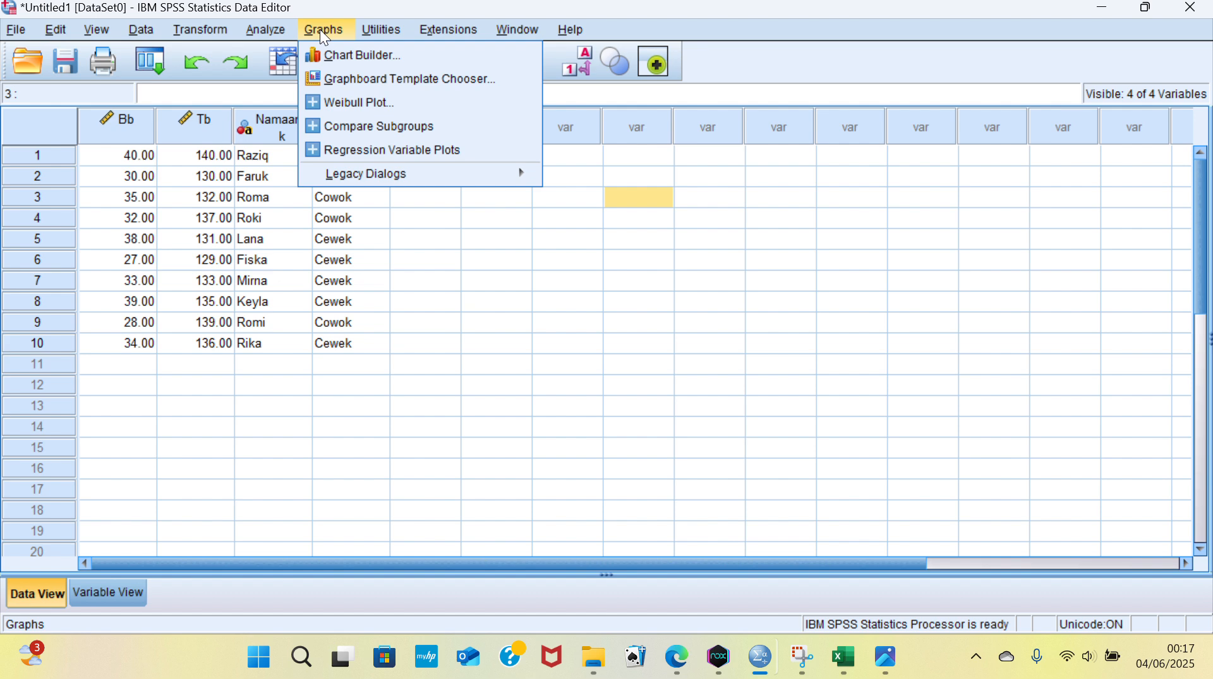
{"action": "left_click", "coordinate": [340, 55]}
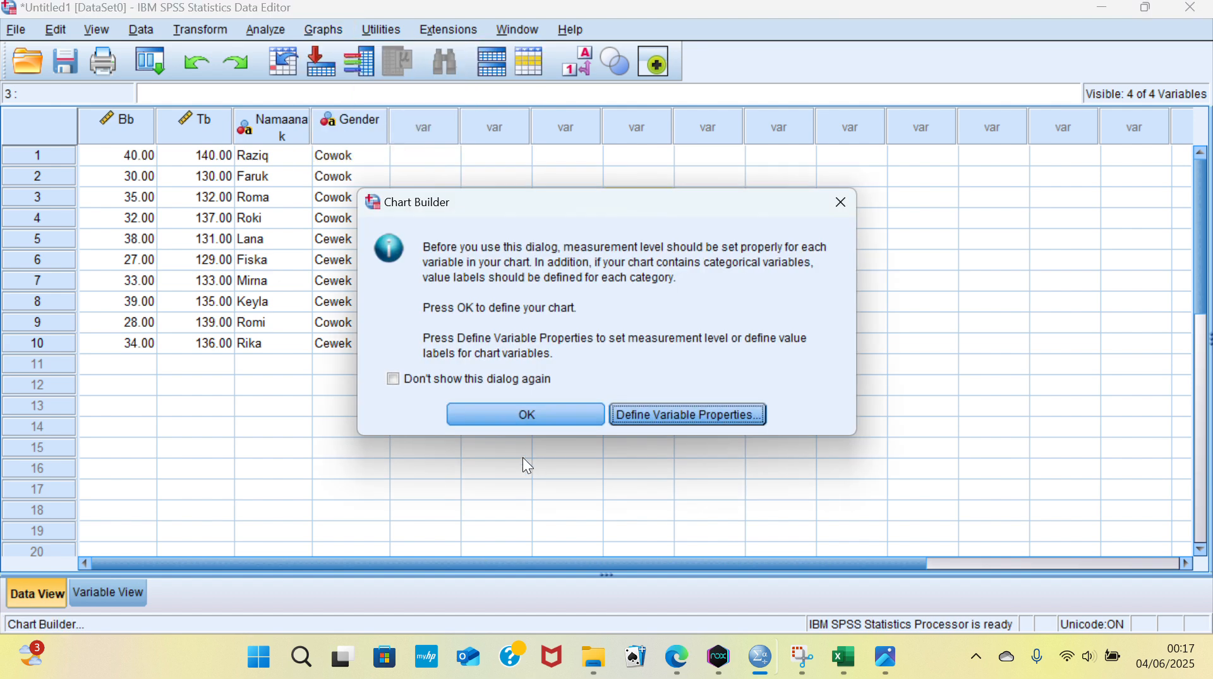
{"action": "left_click", "coordinate": [518, 420]}
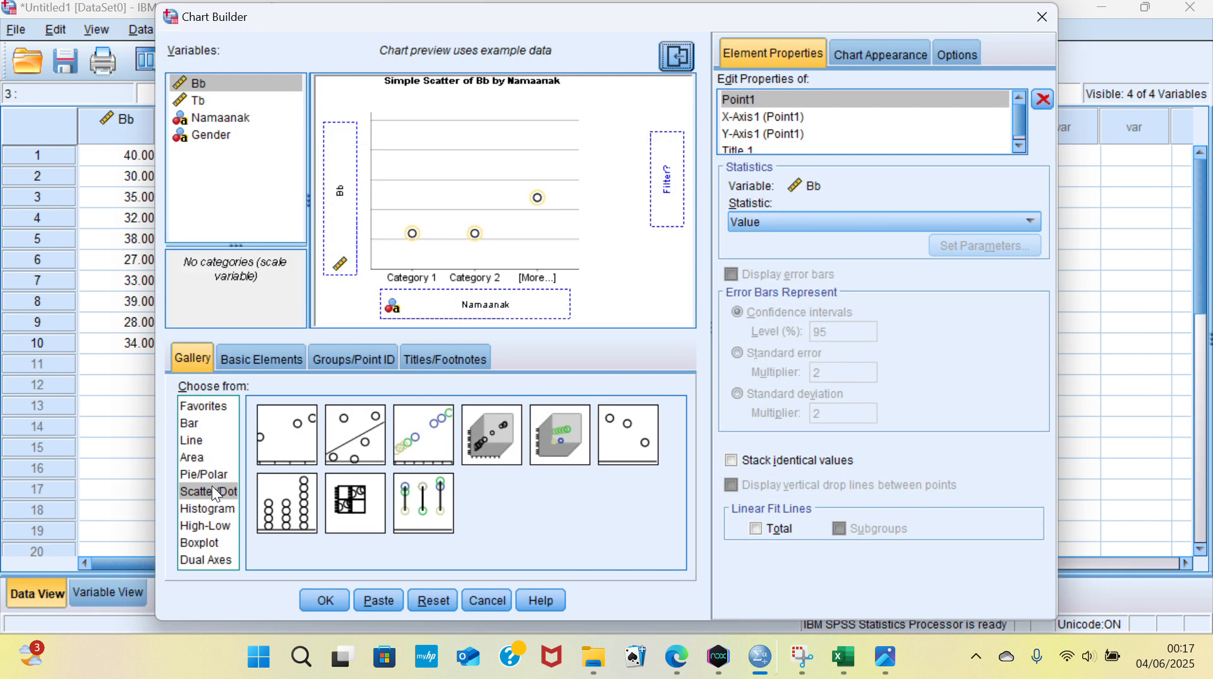
{"action": "left_click", "coordinate": [213, 490]}
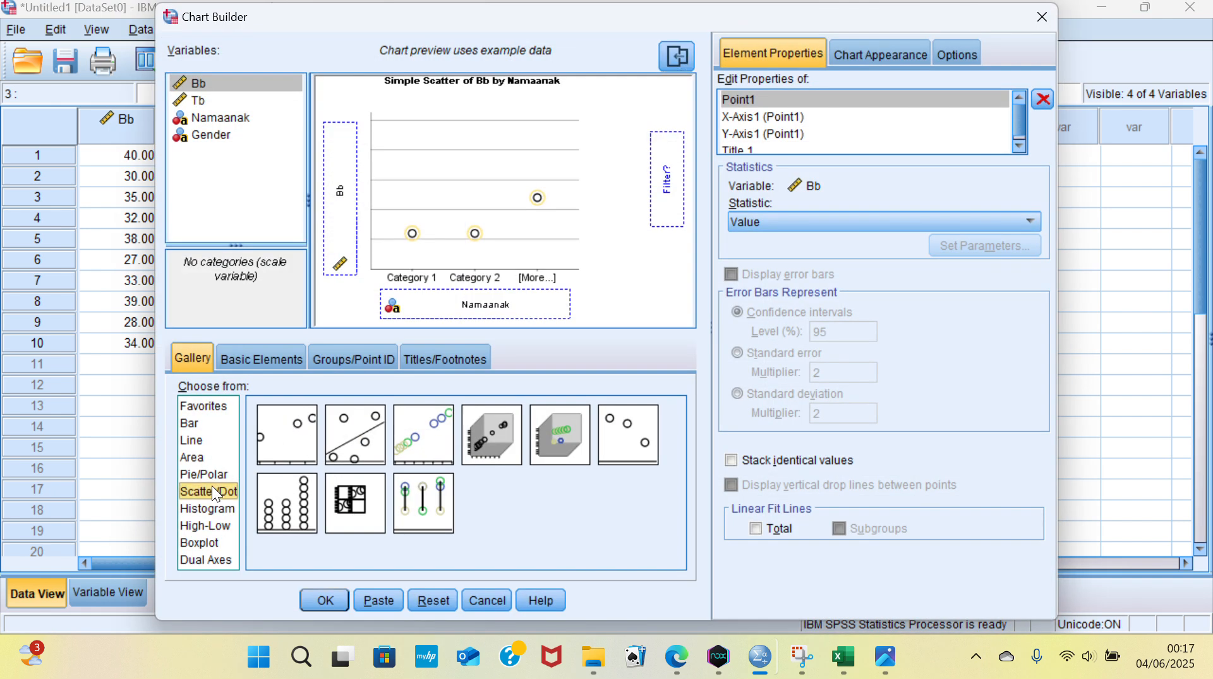
{"action": "double_click", "coordinate": [274, 457]}
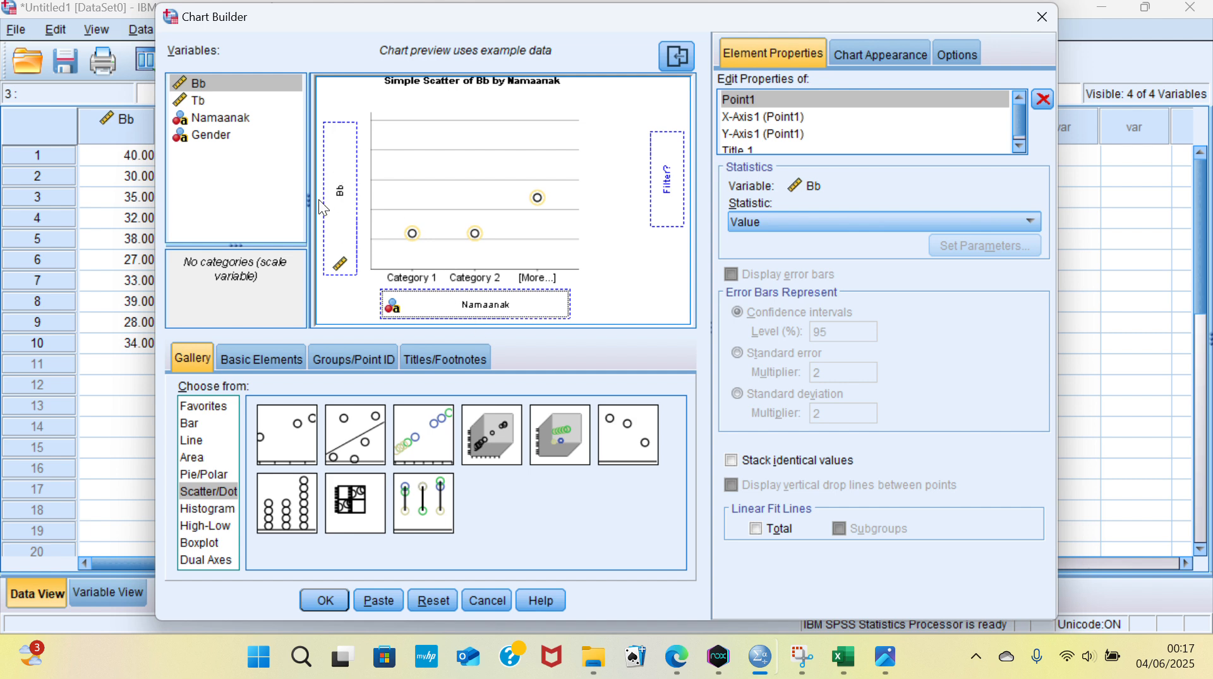
{"action": "left_click", "coordinate": [241, 89]}
{"action": "left_click_drag", "start_coordinate": [244, 101], "coordinate": [441, 310]}
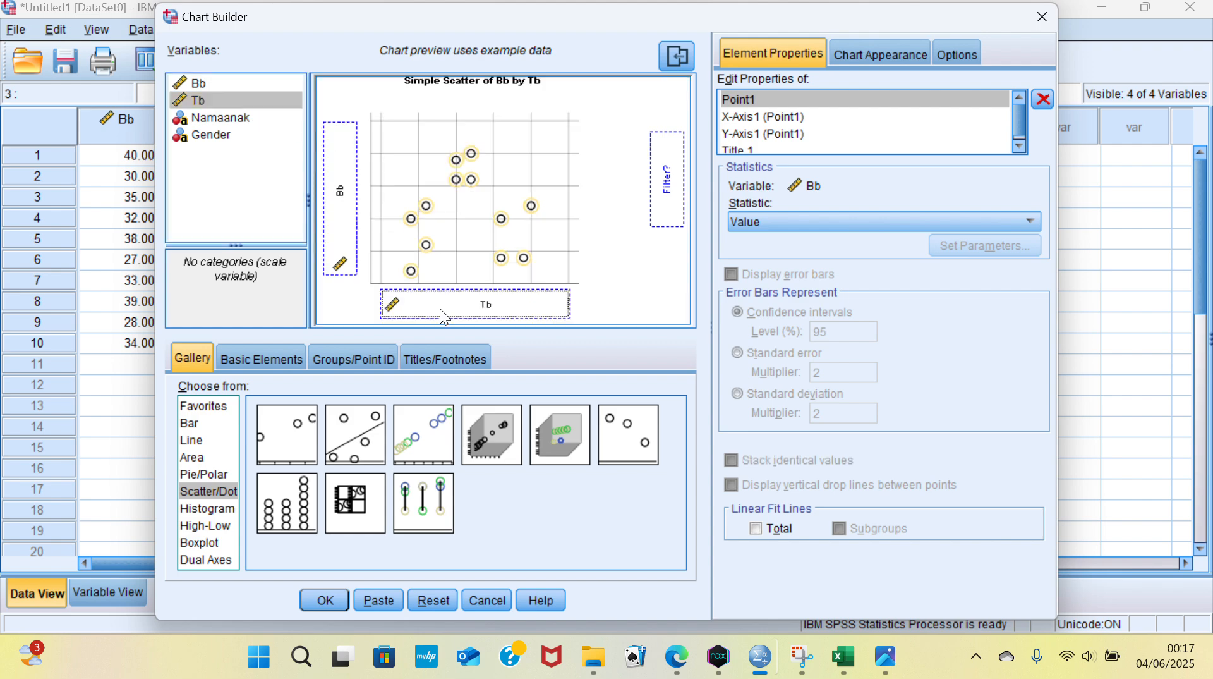
{"action": "left_click", "coordinate": [326, 600]}
Step: Examine the Bb by Tb scatter plot in the chart editor, and return to the data sheet
{"action": "scroll", "coordinate": [563, 378], "scroll_direction": "down", "scroll_amount": 5}
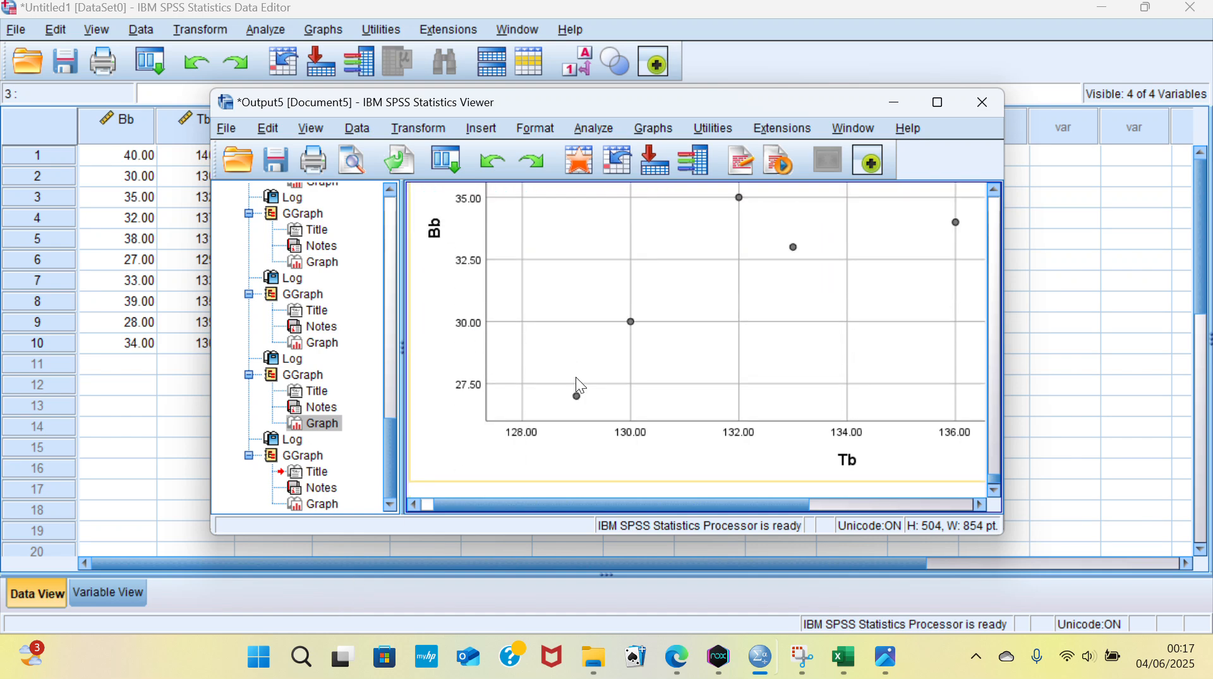
{"action": "scroll", "coordinate": [637, 364], "scroll_direction": "down", "scroll_amount": 1}
{"action": "double_click", "coordinate": [759, 293]}
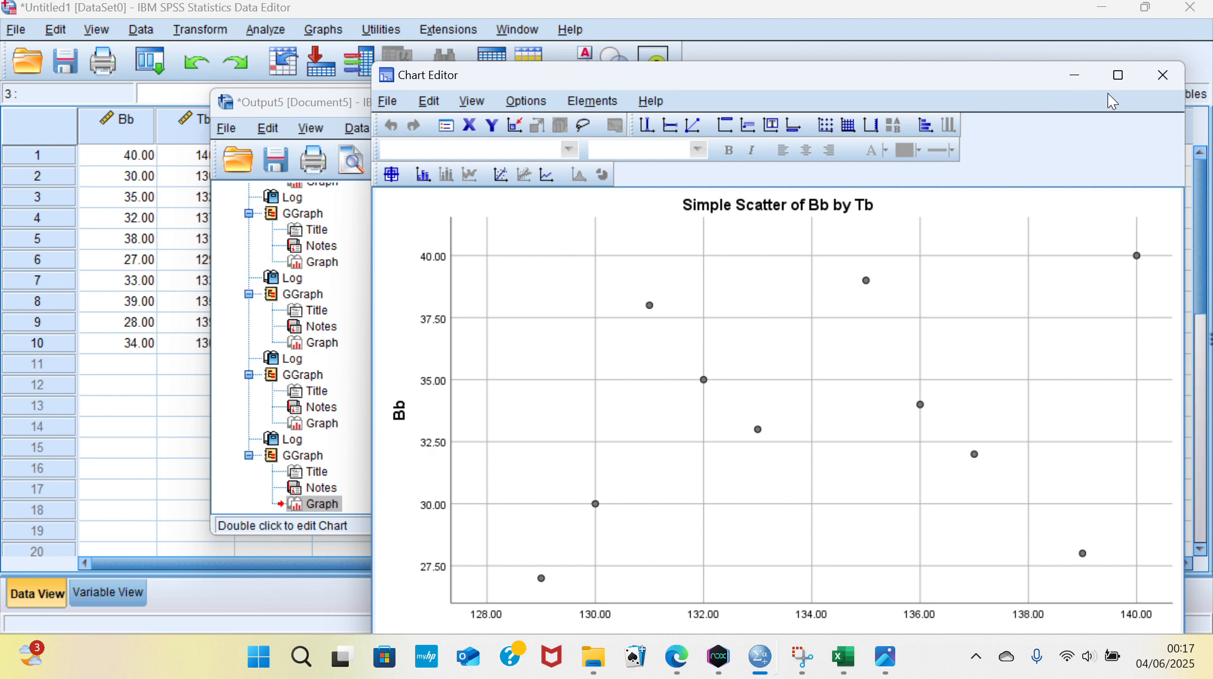
{"action": "left_click", "coordinate": [1074, 84]}
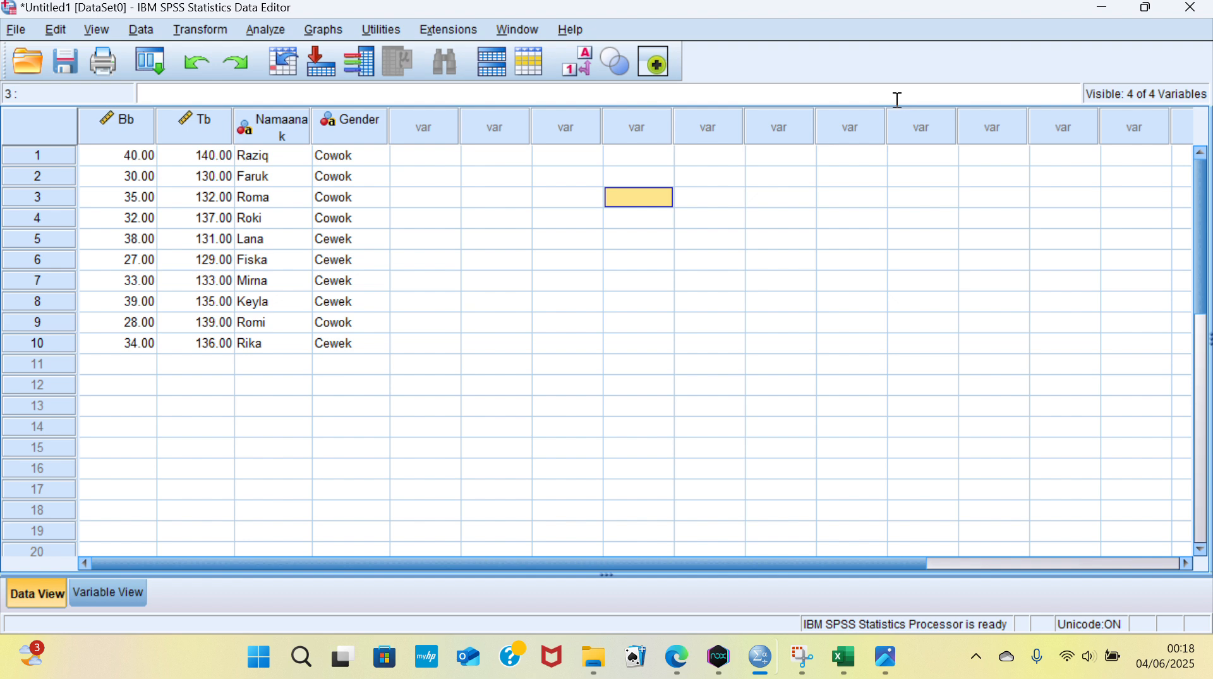
{"action": "left_click", "coordinate": [322, 30]}
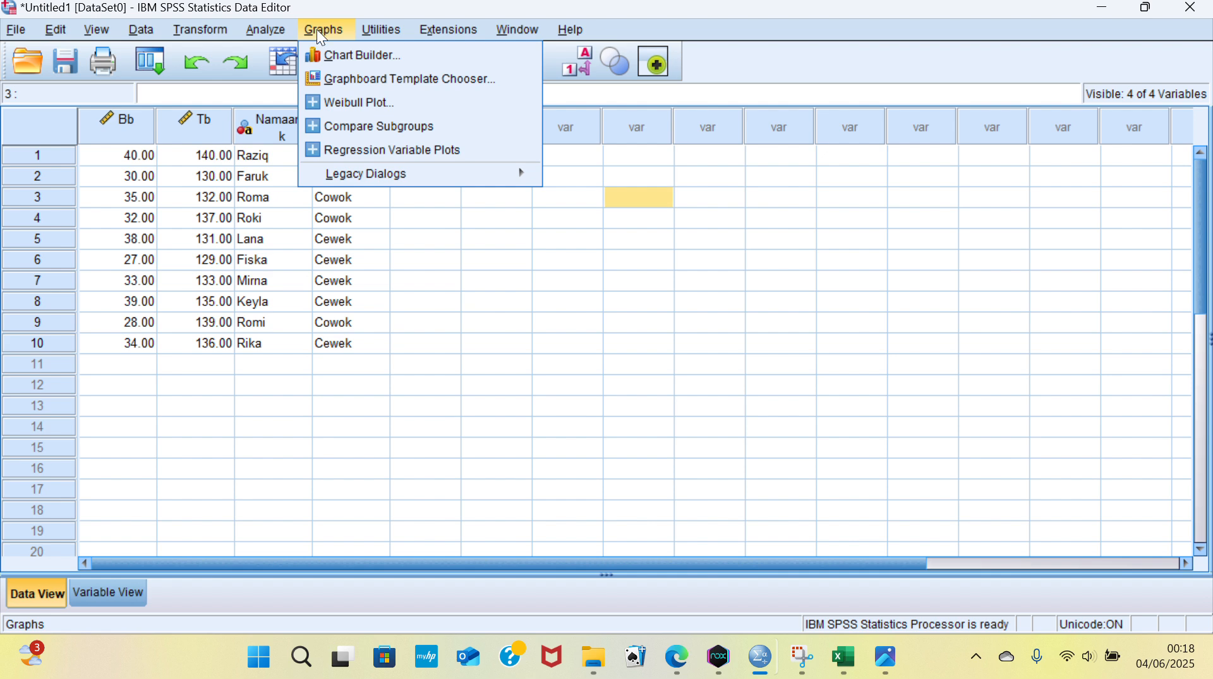
{"action": "left_click", "coordinate": [342, 60]}
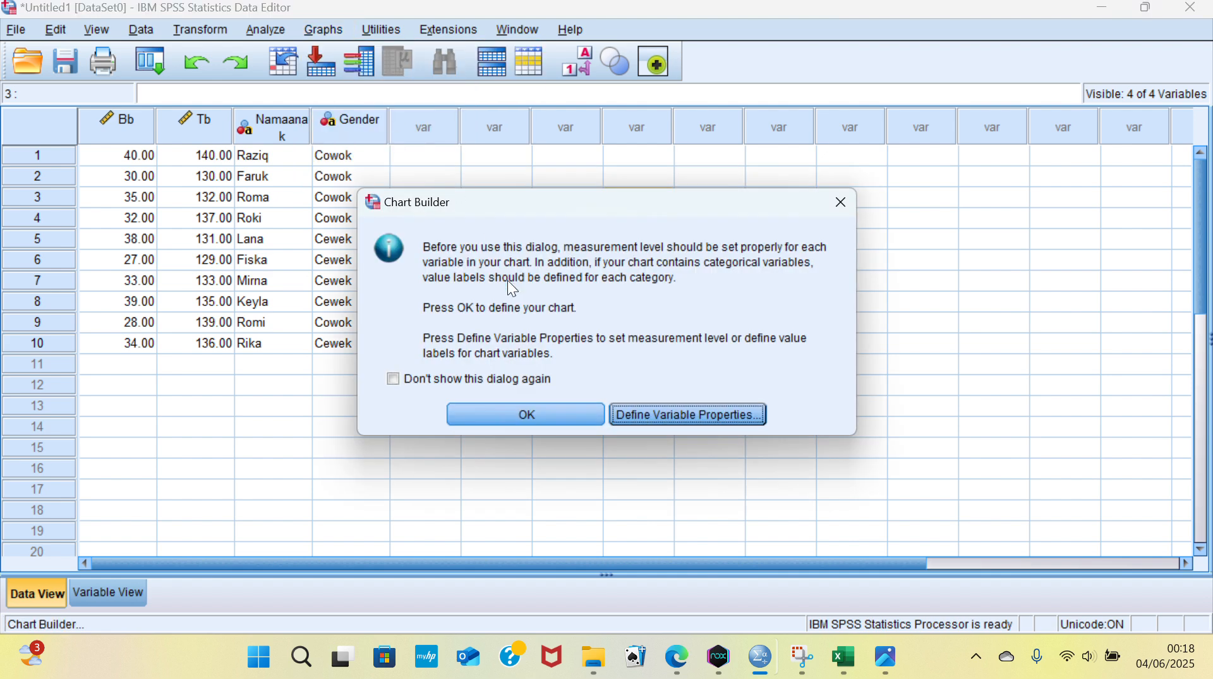
{"action": "left_click", "coordinate": [550, 414]}
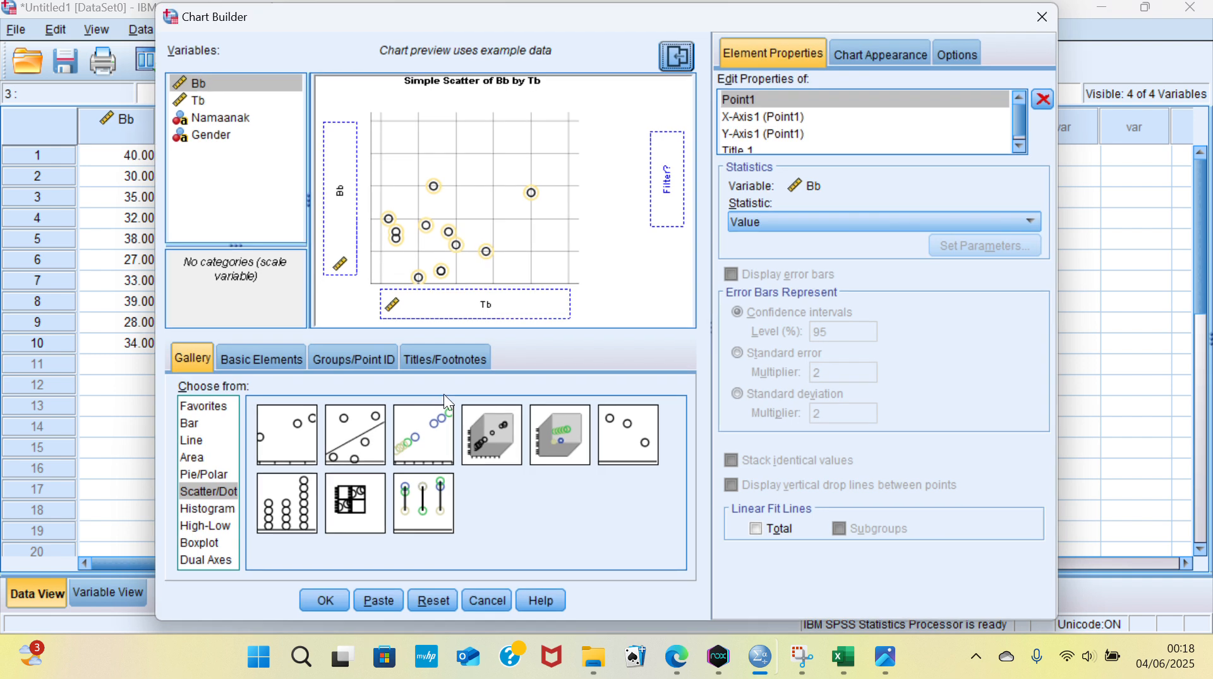
{"action": "left_click", "coordinate": [1039, 17]}
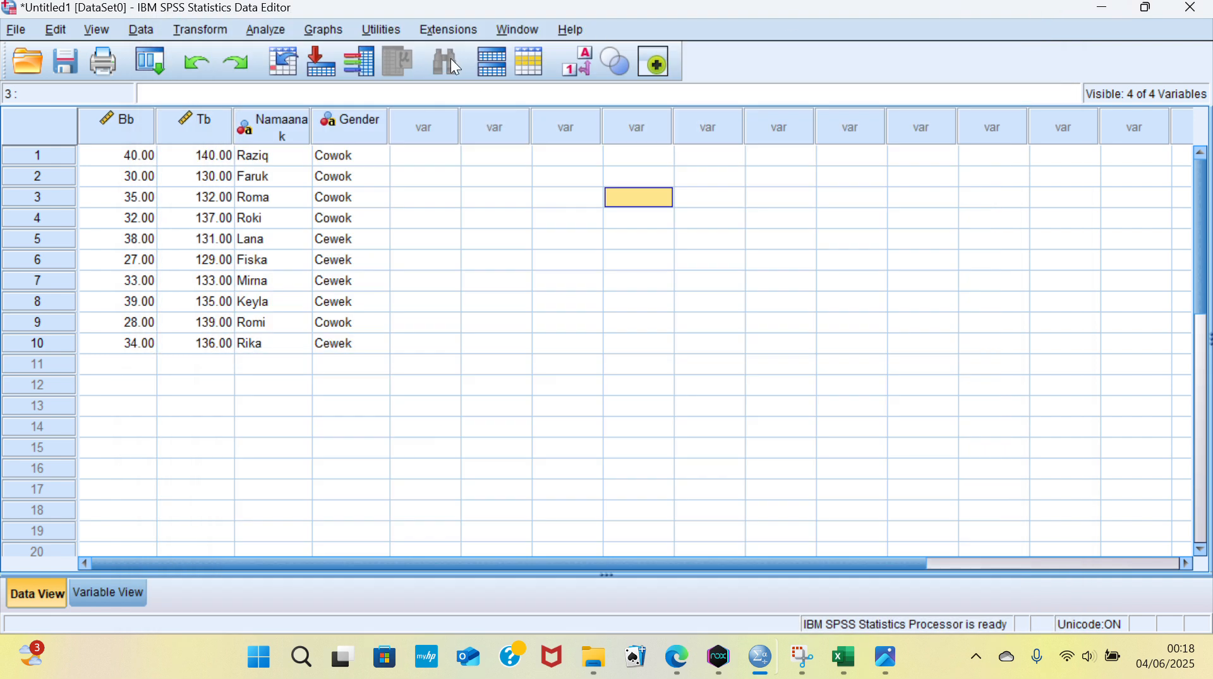
Step: Build a 1-D boxplot of Bb in Chart Builder and generate it
{"action": "left_click", "coordinate": [321, 28]}
{"action": "left_click", "coordinate": [338, 51]}
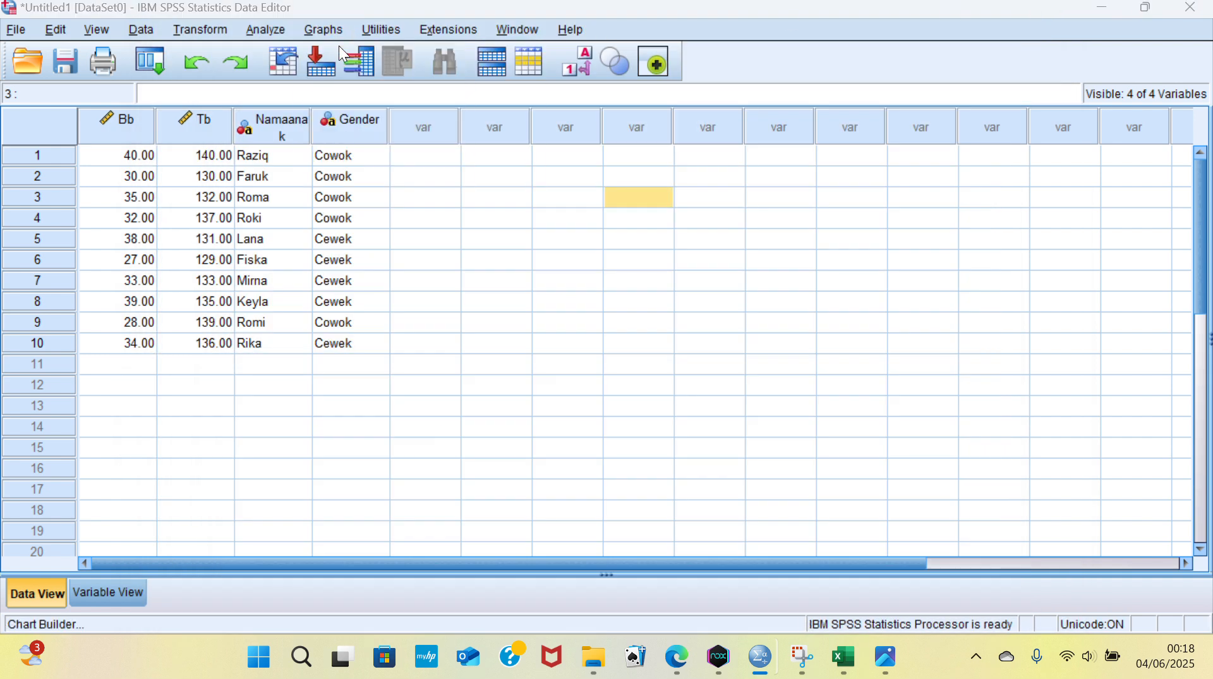
{"action": "left_click", "coordinate": [533, 407]}
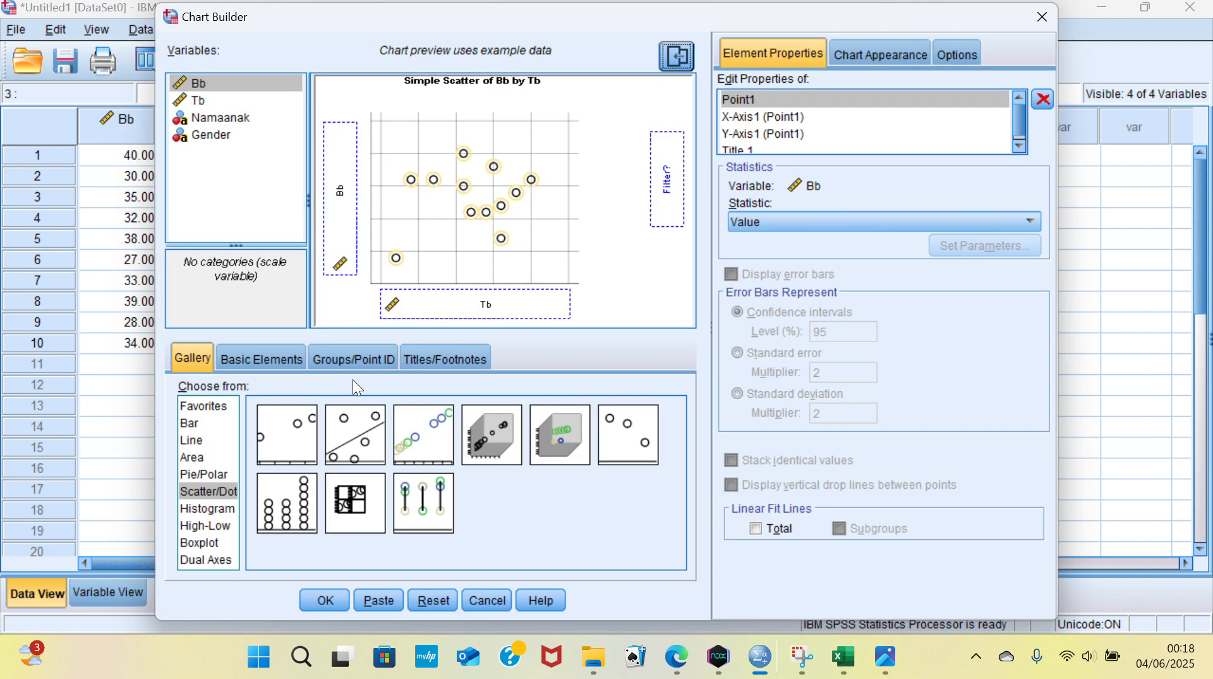
{"action": "left_click", "coordinate": [226, 542]}
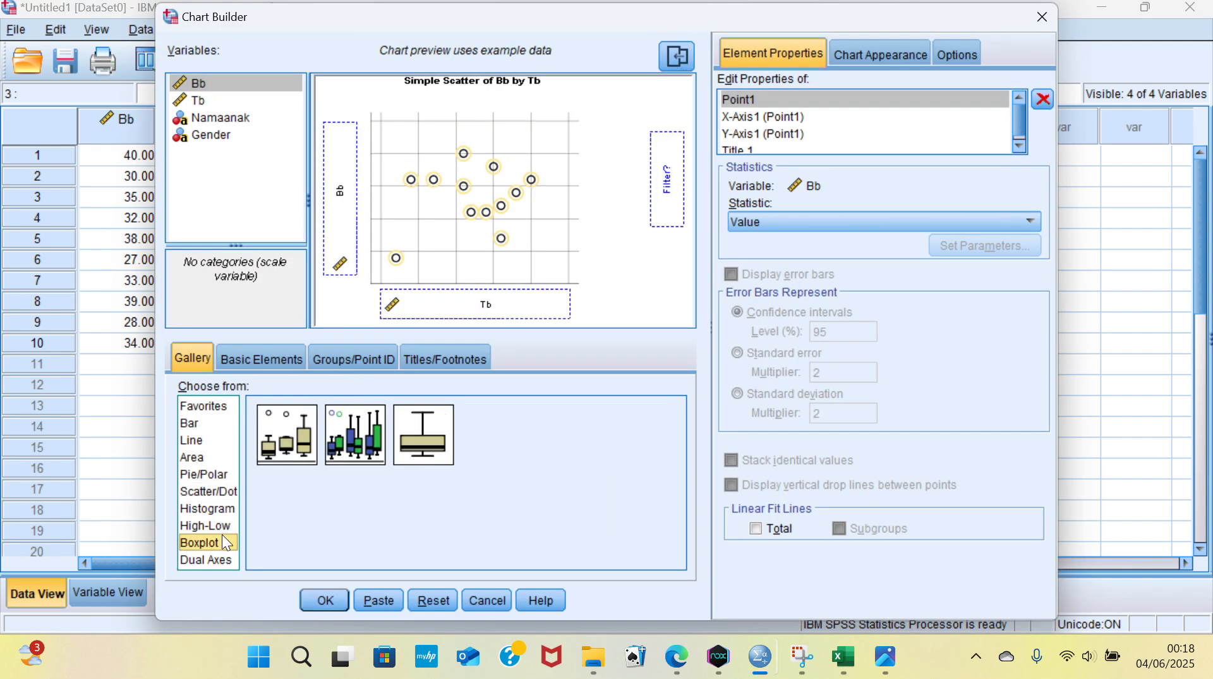
{"action": "double_click", "coordinate": [418, 437]}
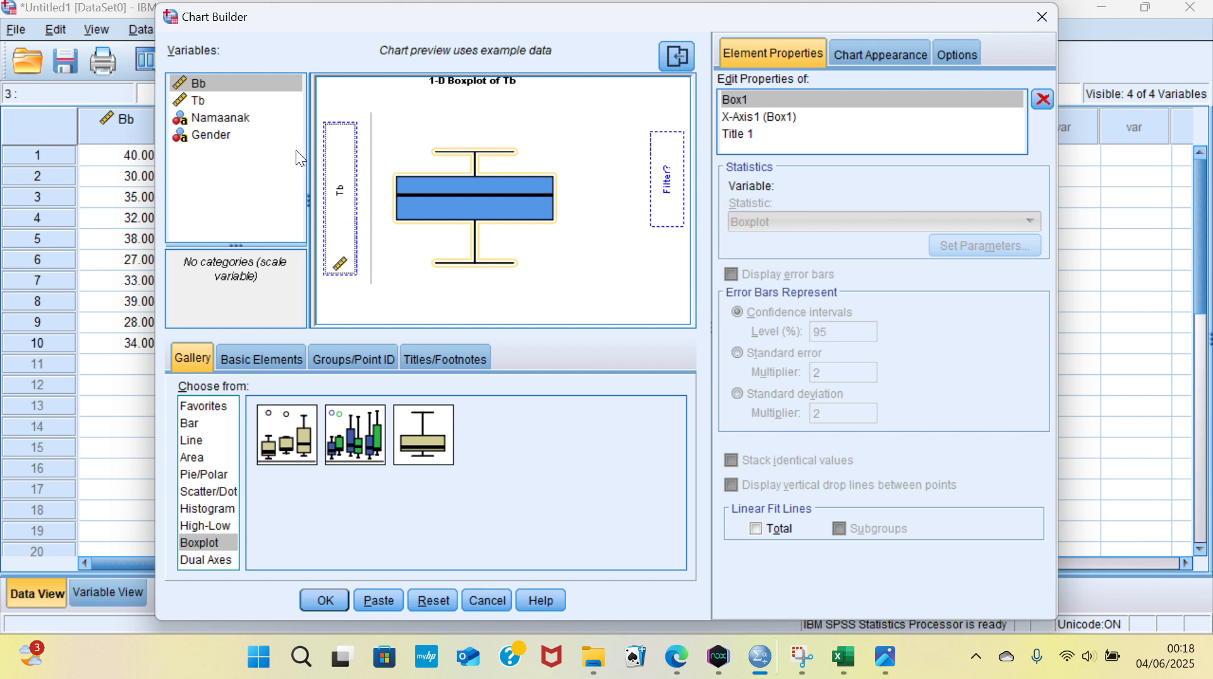
{"action": "left_click_drag", "start_coordinate": [190, 83], "coordinate": [342, 170]}
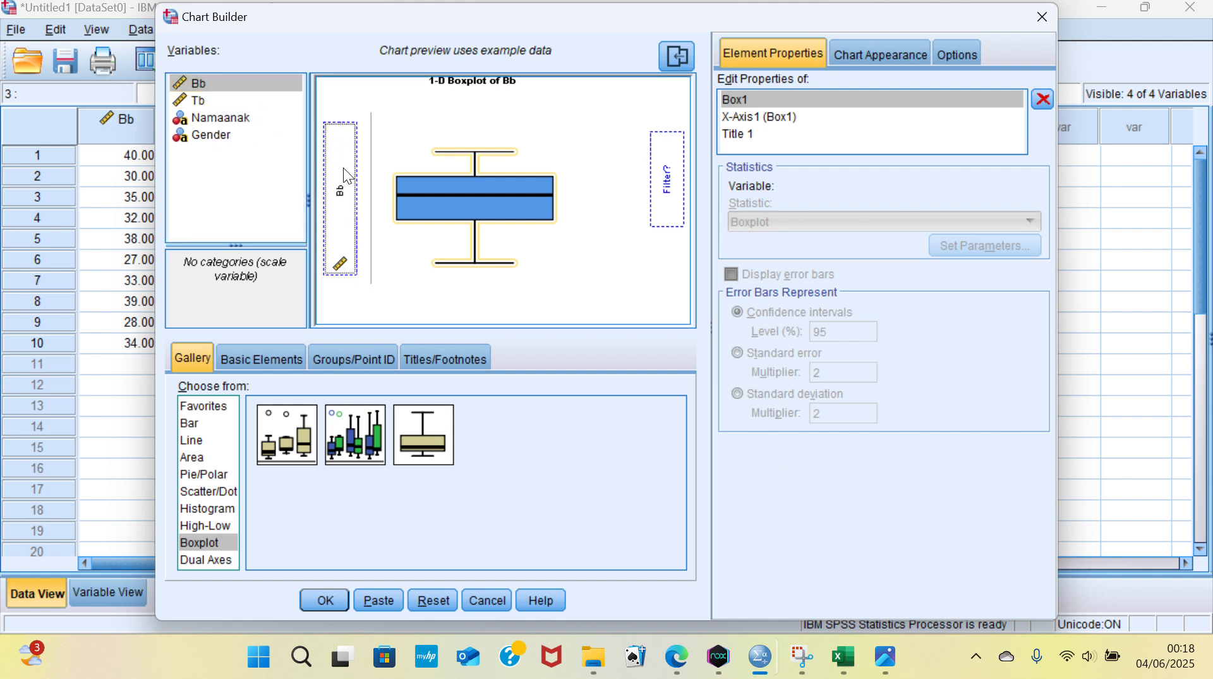
{"action": "left_click", "coordinate": [341, 600]}
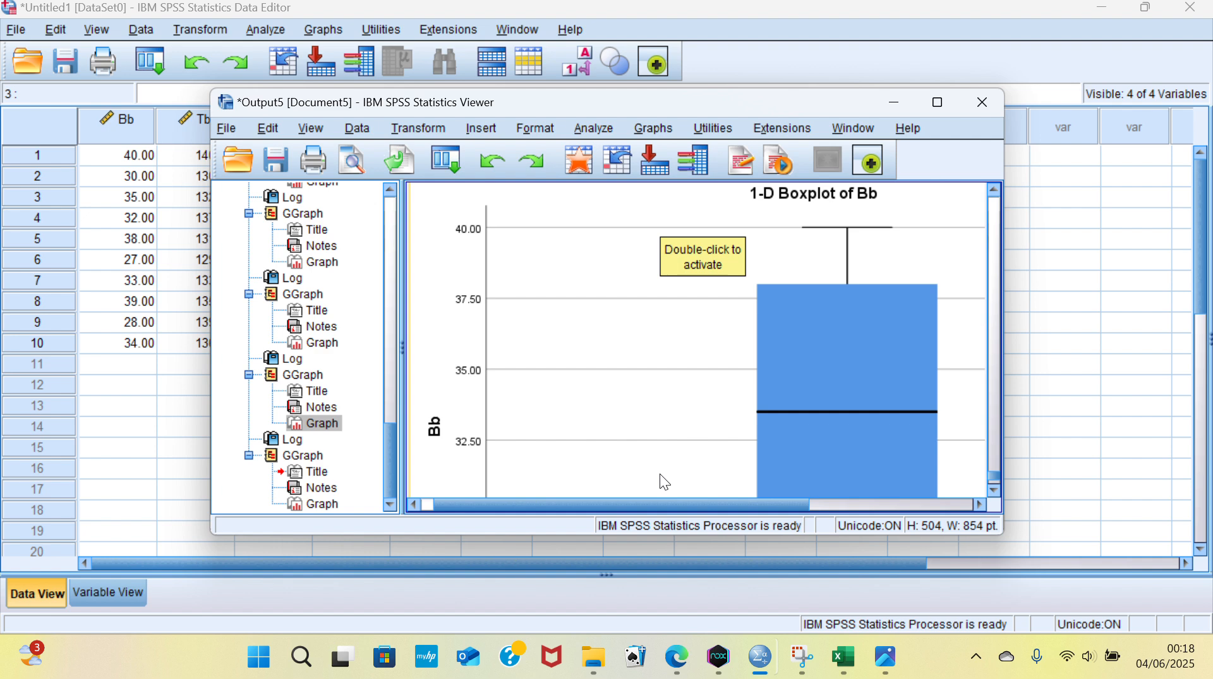
Step: Look over the Bb boxplot in the output viewer, and return to the data sheet
{"action": "scroll", "coordinate": [812, 424], "scroll_direction": "down", "scroll_amount": 3}
{"action": "scroll", "coordinate": [836, 379], "scroll_direction": "up", "scroll_amount": 5}
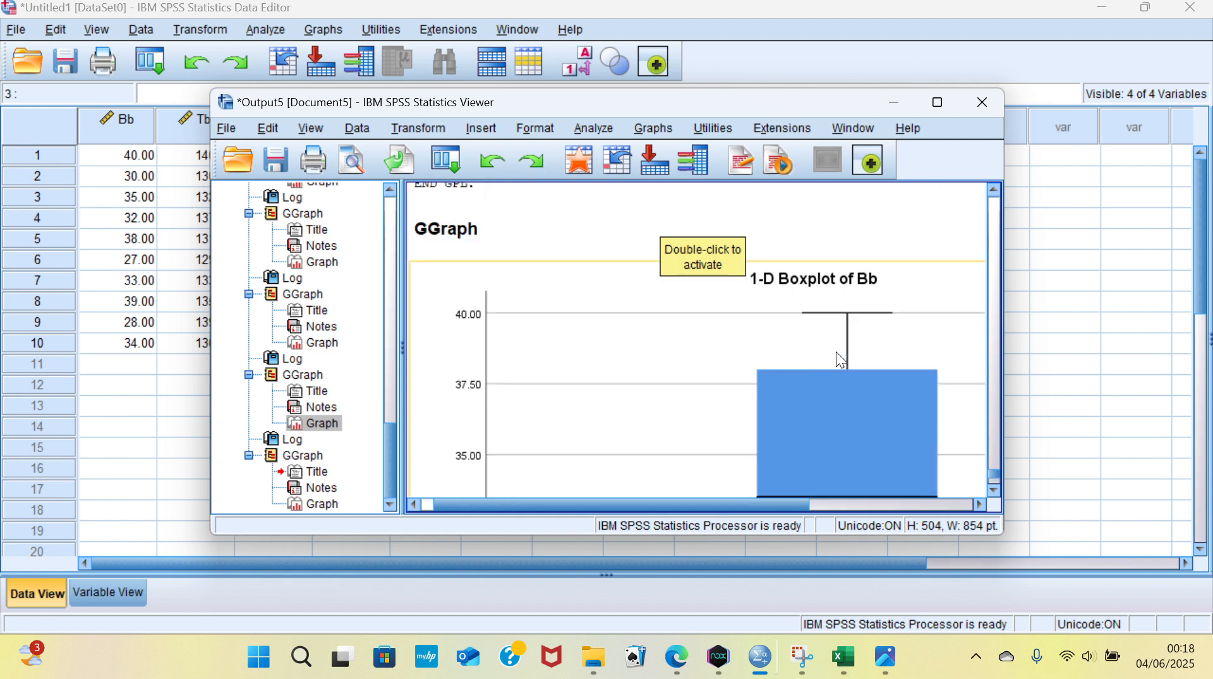
{"action": "left_click", "coordinate": [894, 102]}
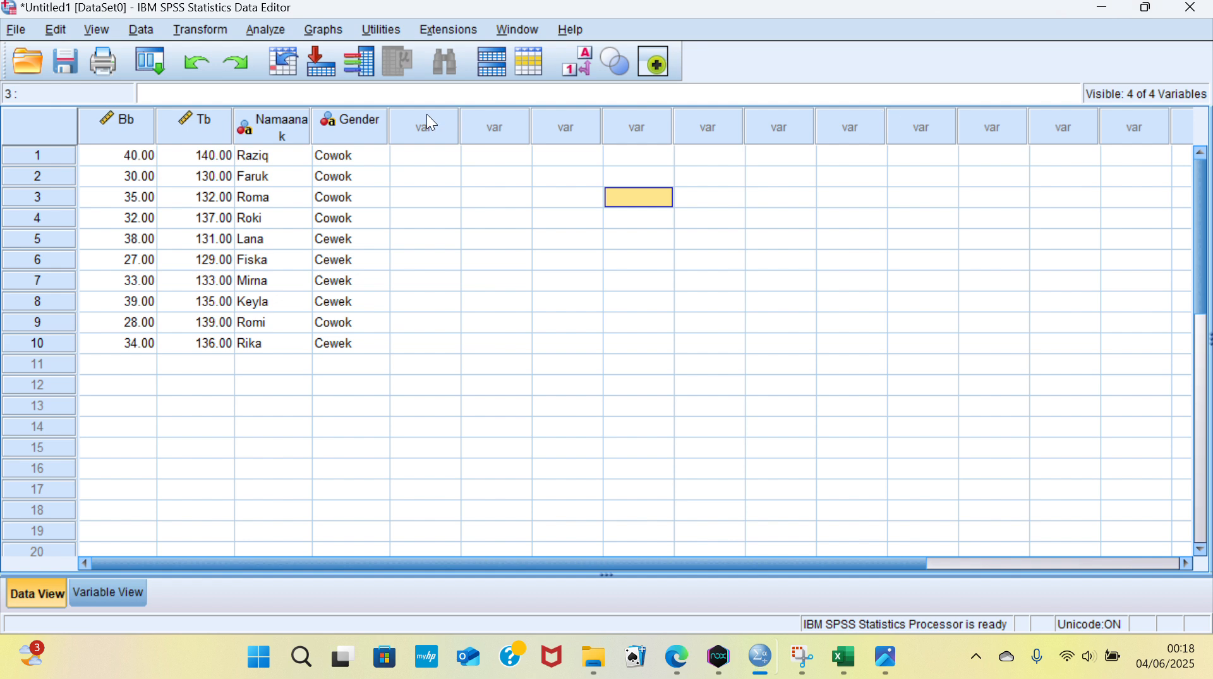
Step: Replace Bb with Tb in the Chart Builder 1-D boxplot and generate the chart
{"action": "left_click", "coordinate": [323, 29]}
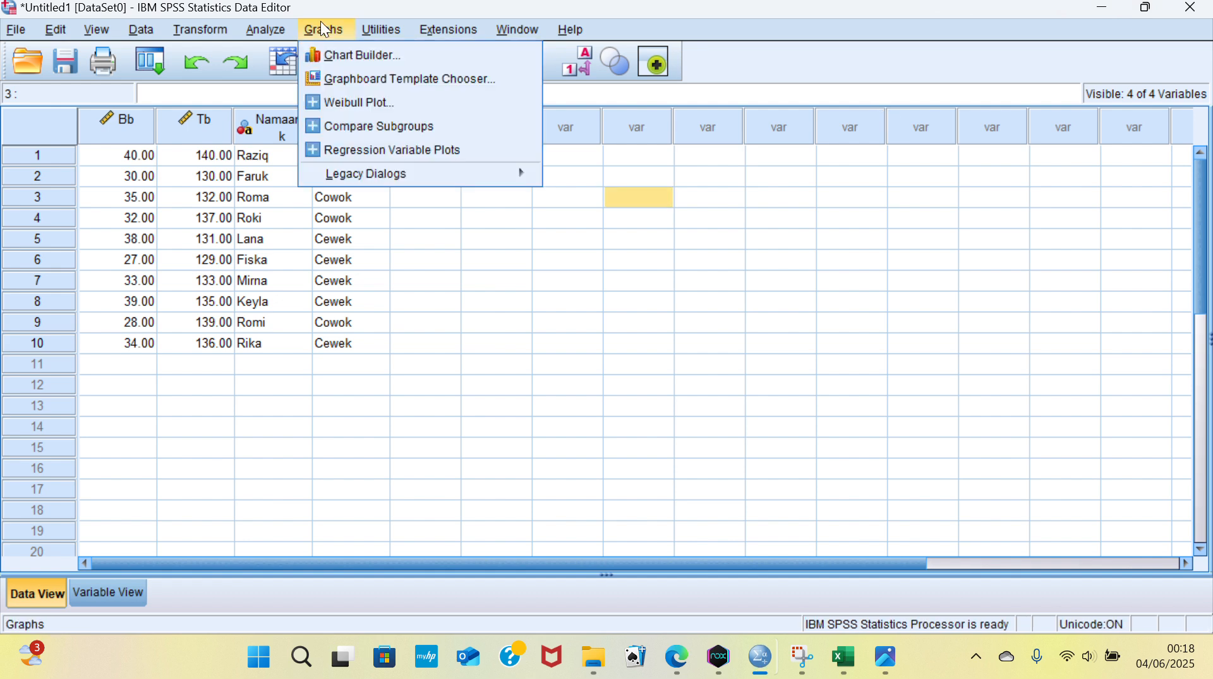
{"action": "left_click", "coordinate": [346, 54]}
{"action": "left_click", "coordinate": [524, 413]}
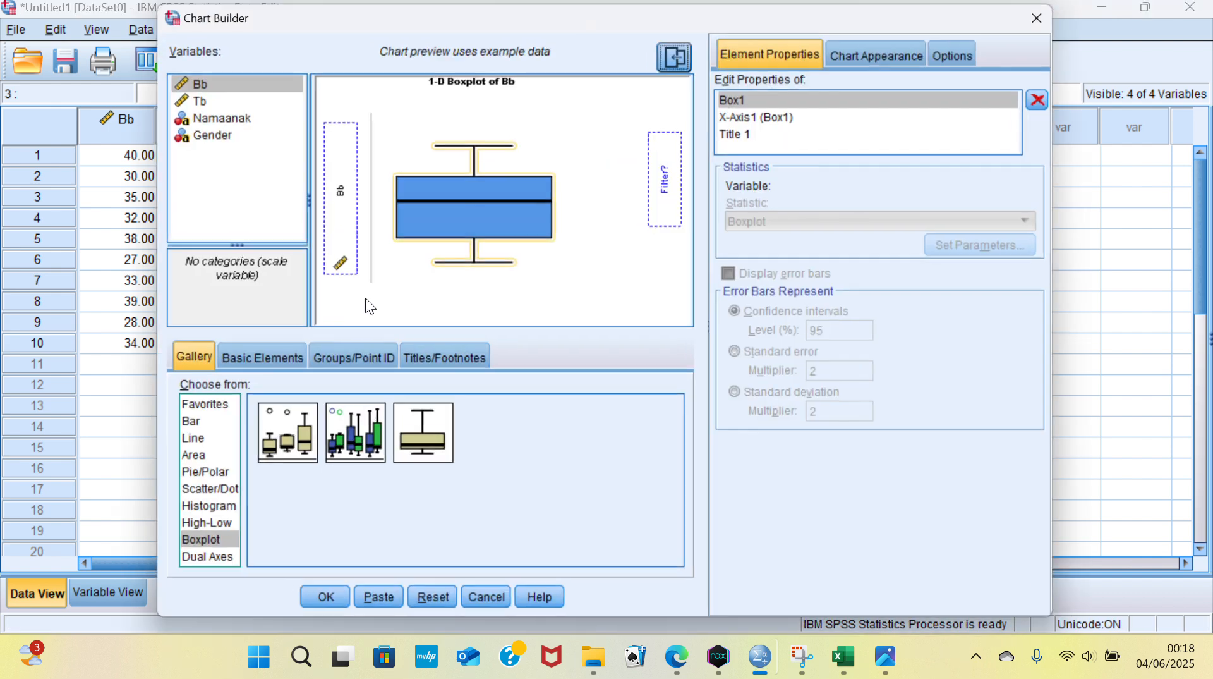
{"action": "left_click_drag", "start_coordinate": [224, 100], "coordinate": [336, 158]}
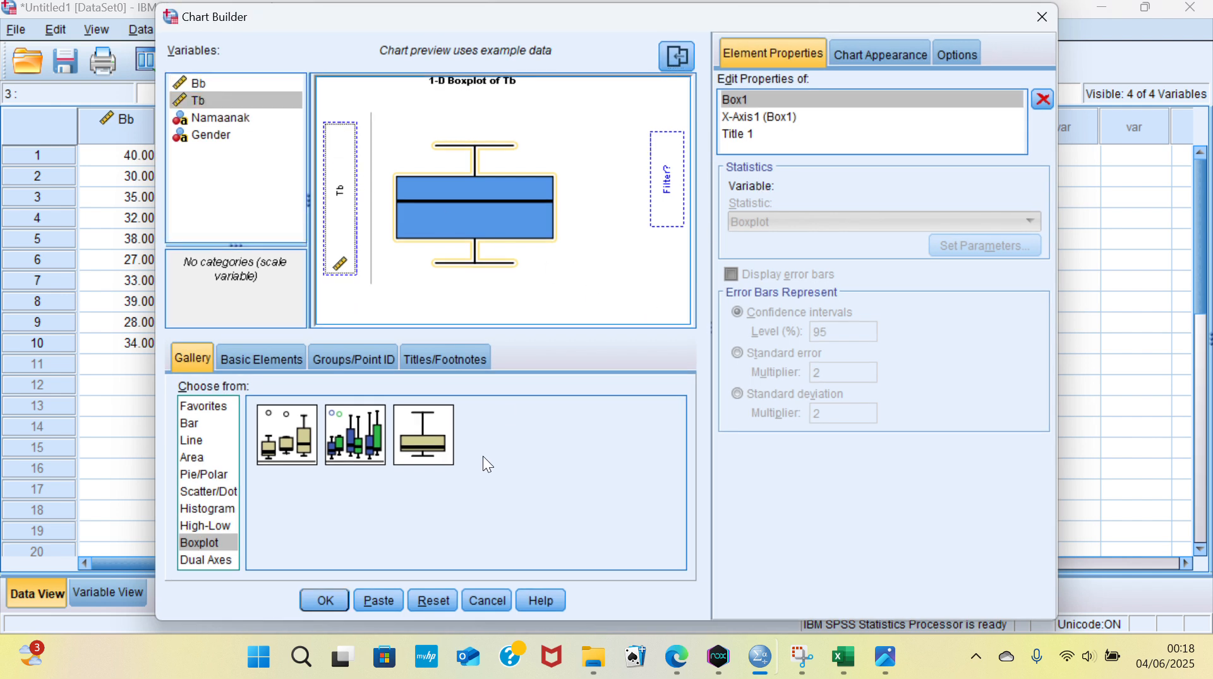
{"action": "left_click", "coordinate": [328, 601]}
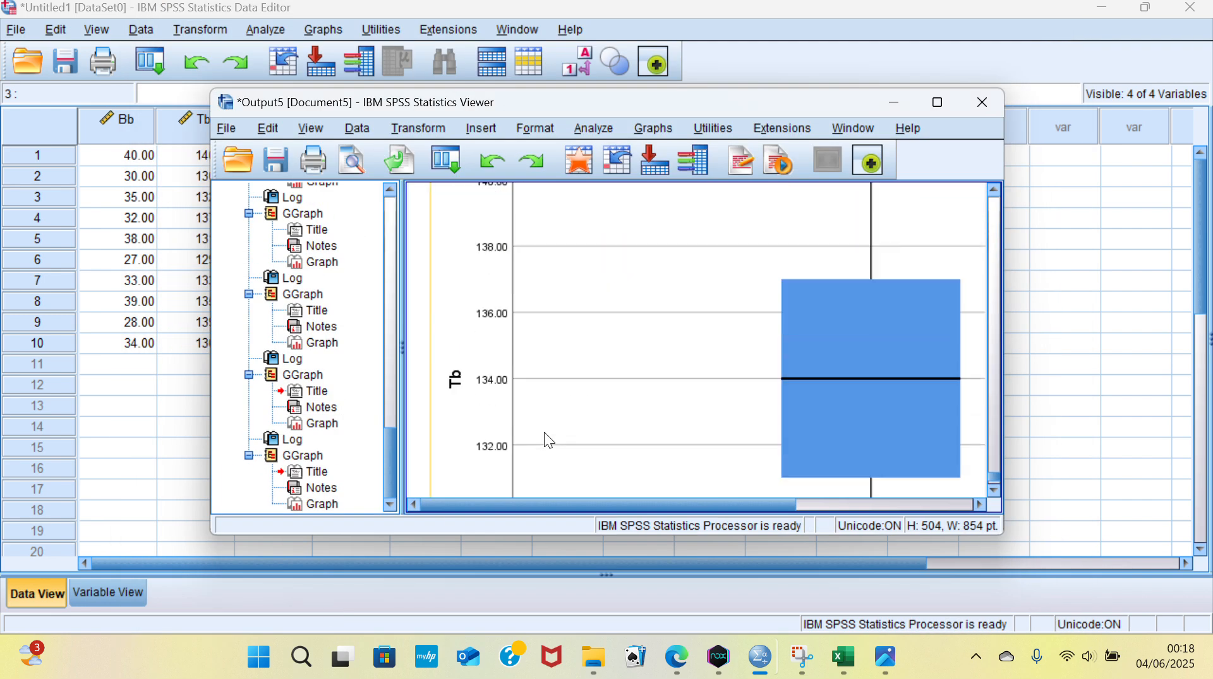
Step: Turn on data labels for the Tb boxplot in the chart editor, and return to the data sheet
{"action": "double_click", "coordinate": [650, 397]}
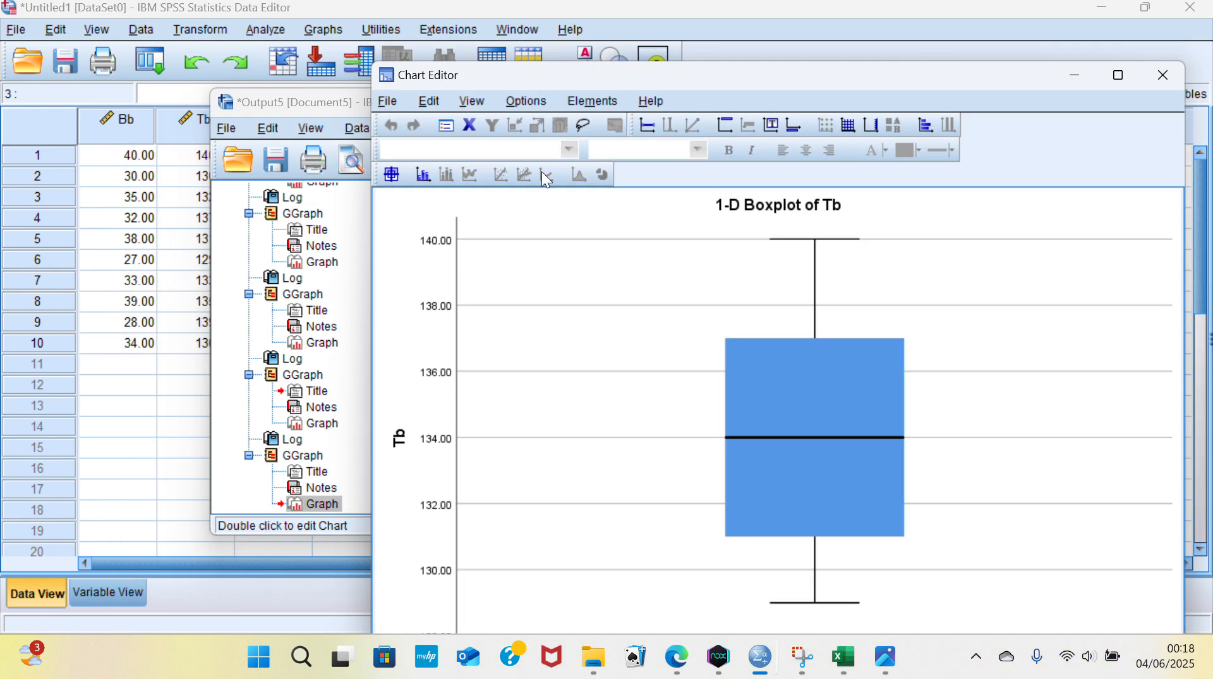
{"action": "left_click", "coordinate": [423, 173]}
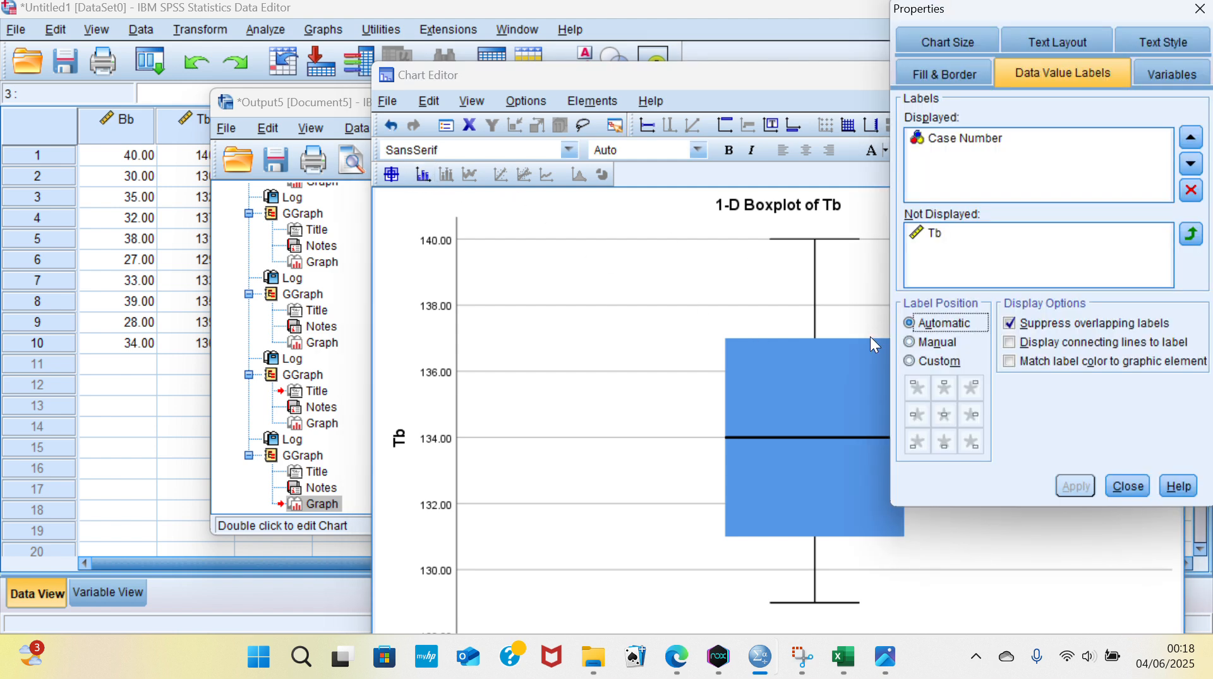
{"action": "left_click", "coordinate": [1128, 486]}
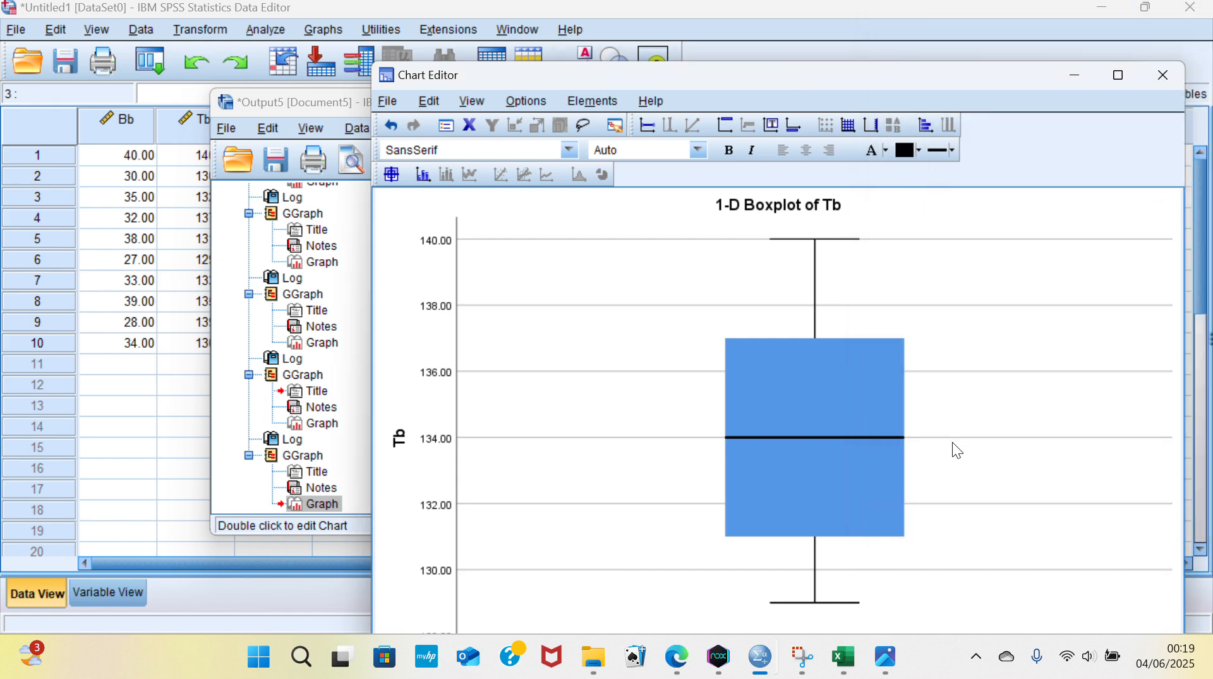
{"action": "left_click", "coordinate": [1077, 76]}
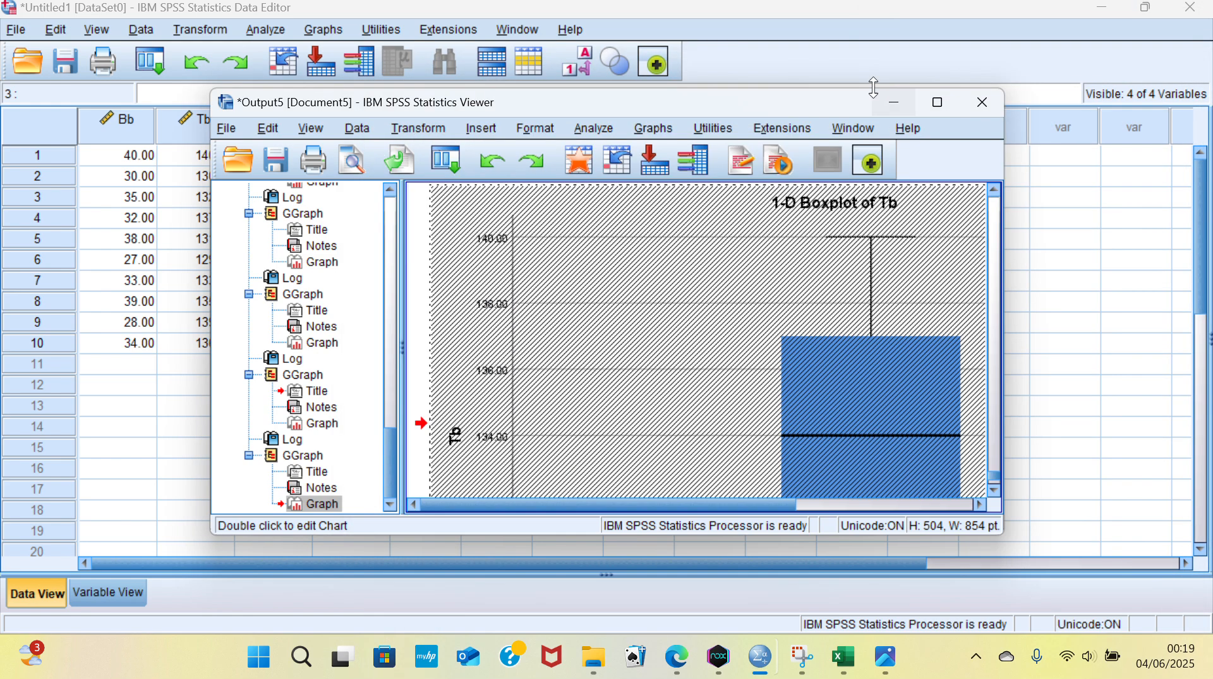
{"action": "left_click", "coordinate": [892, 105]}
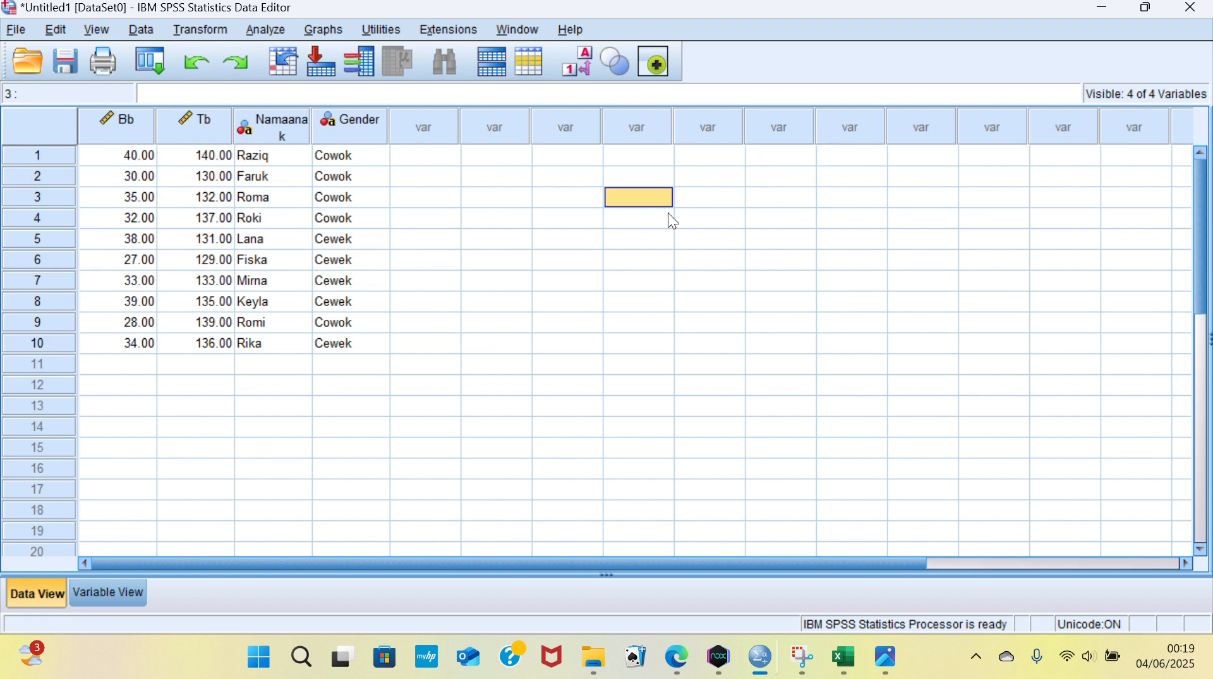
{"action": "left_click", "coordinate": [639, 328]}
{"action": "left_click", "coordinate": [419, 366]}
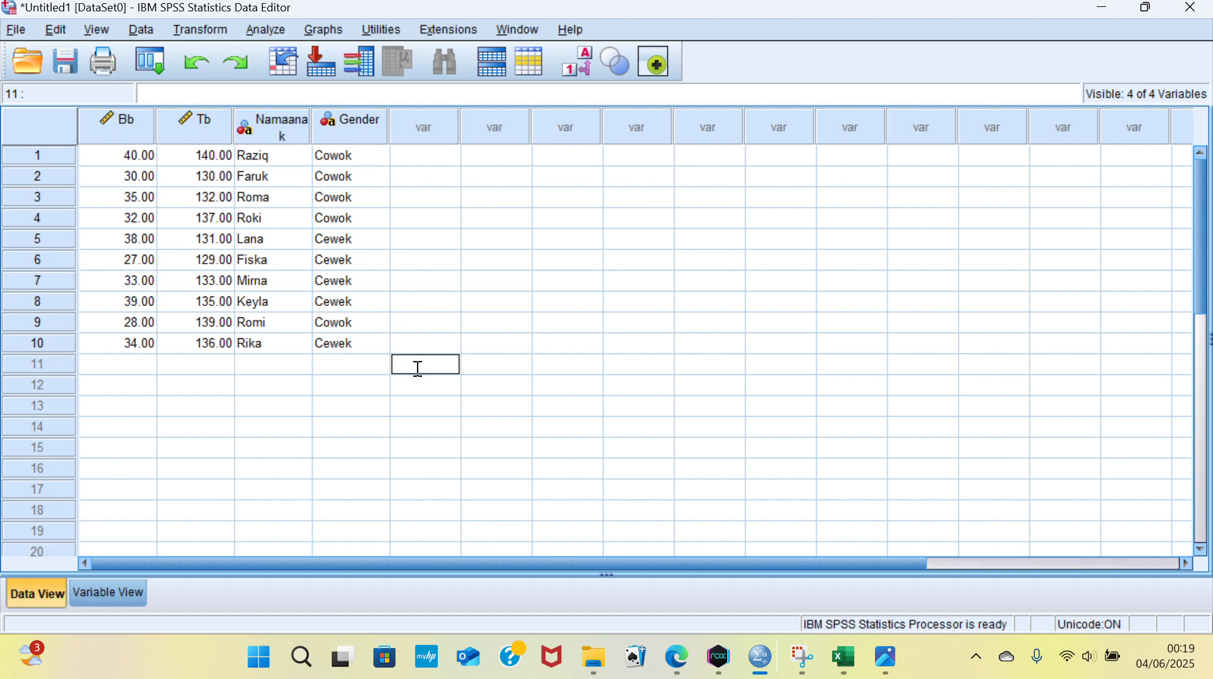